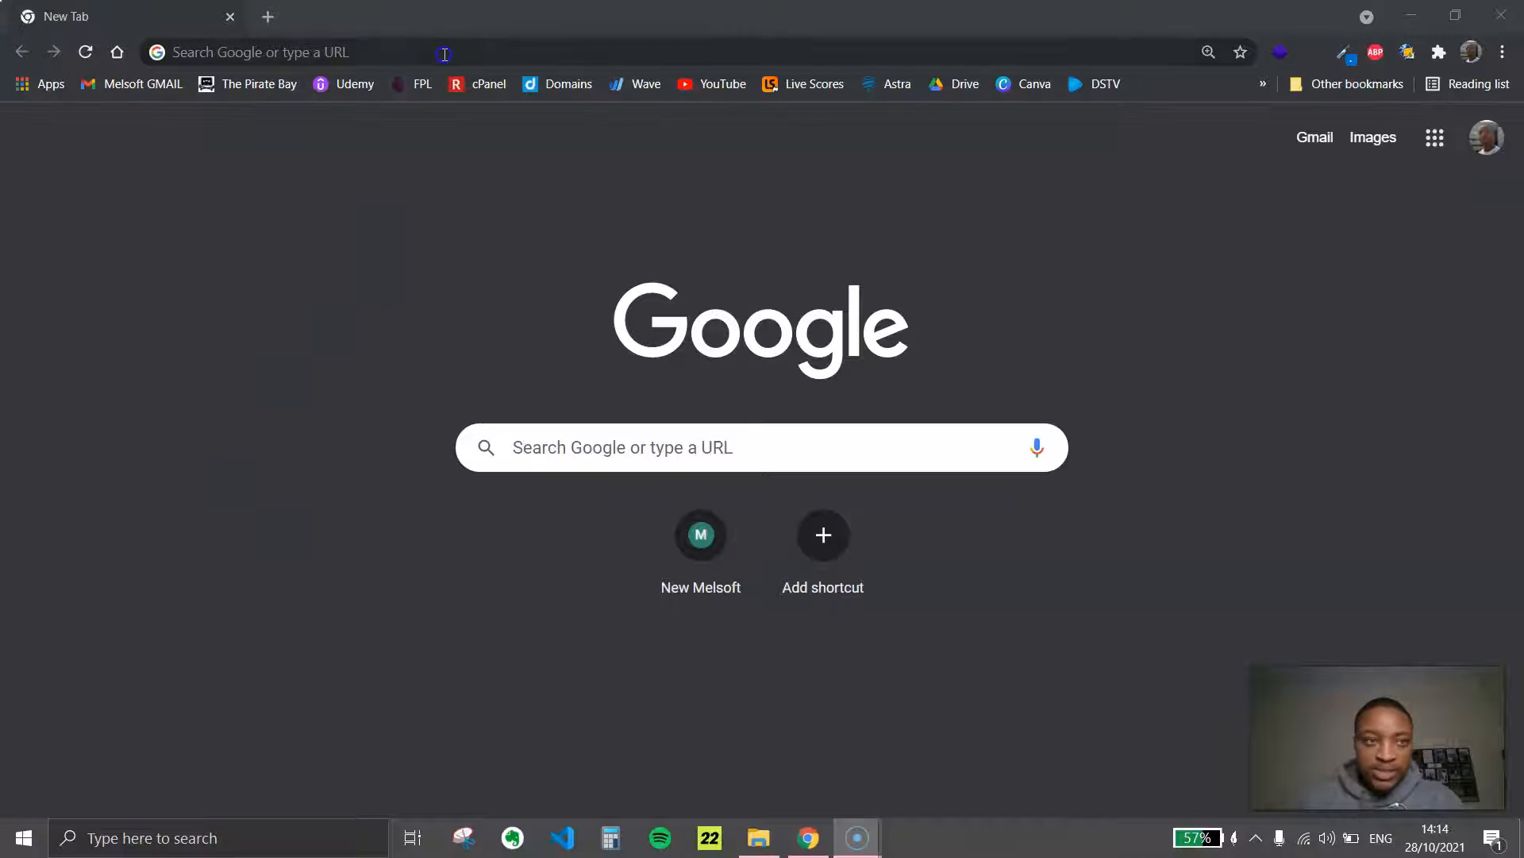
# Open the WordPress dashboard at situatedfinance.co.za/wp-admin/
pyautogui.click(443, 54)
pyautogui.write('sit')
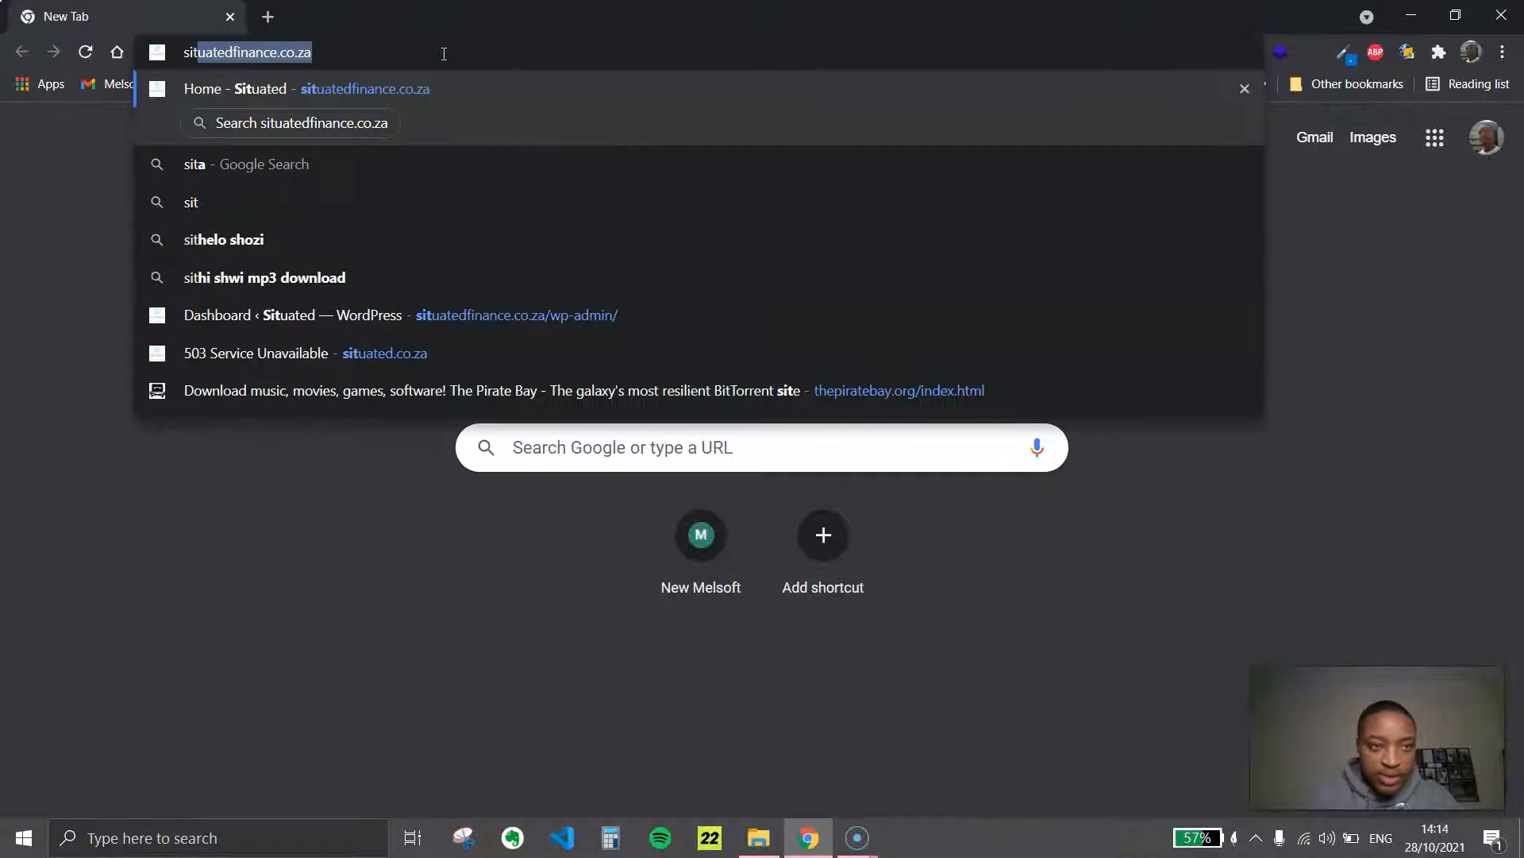
pyautogui.press('Down')
pyautogui.press('Down')
pyautogui.press('Down')
pyautogui.press('Down')
pyautogui.press('Down')
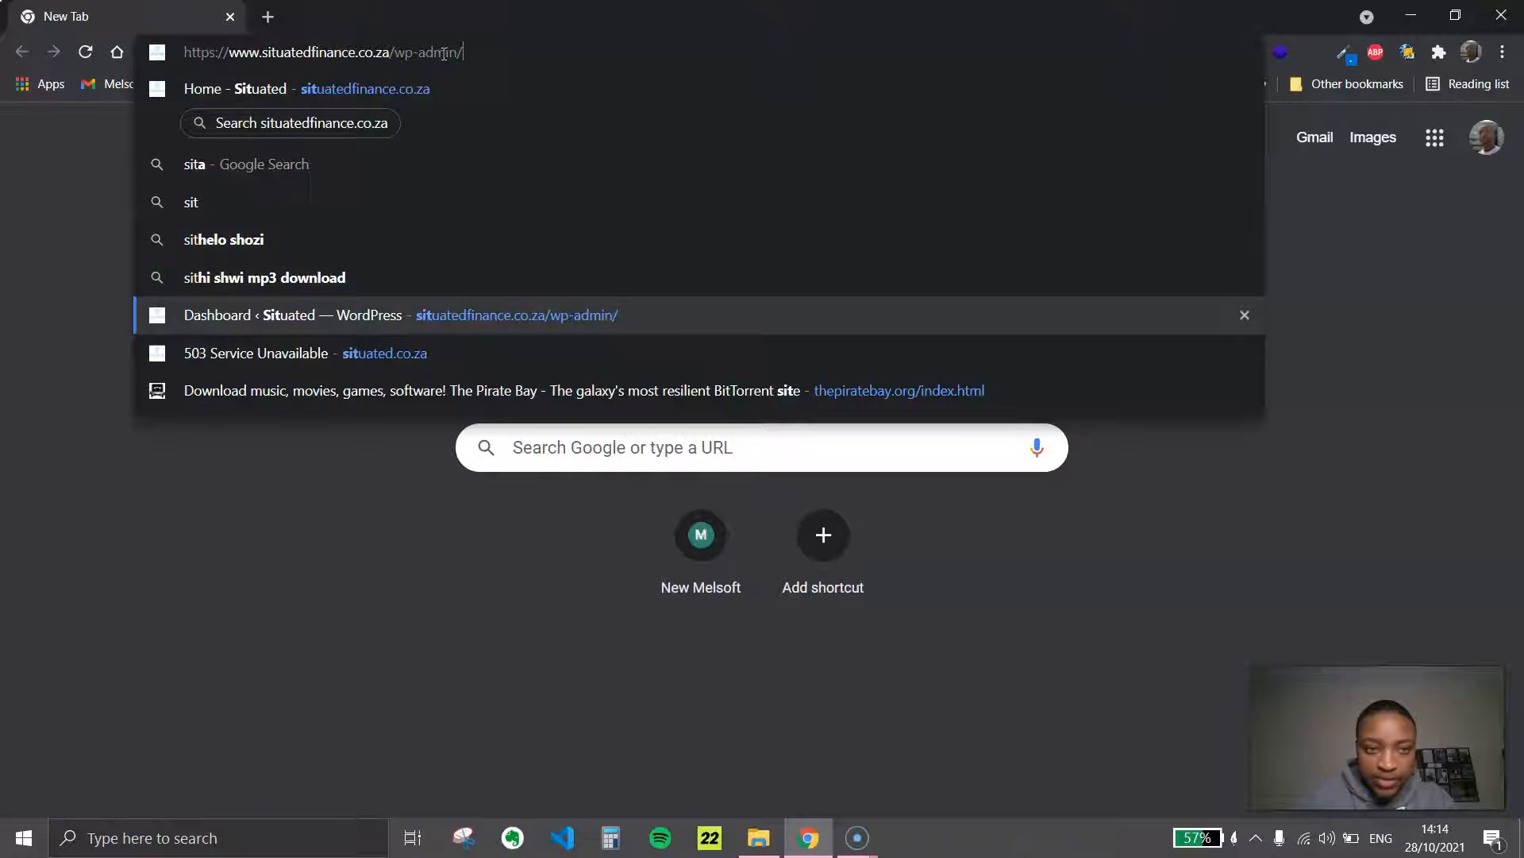
pyautogui.press('Return')
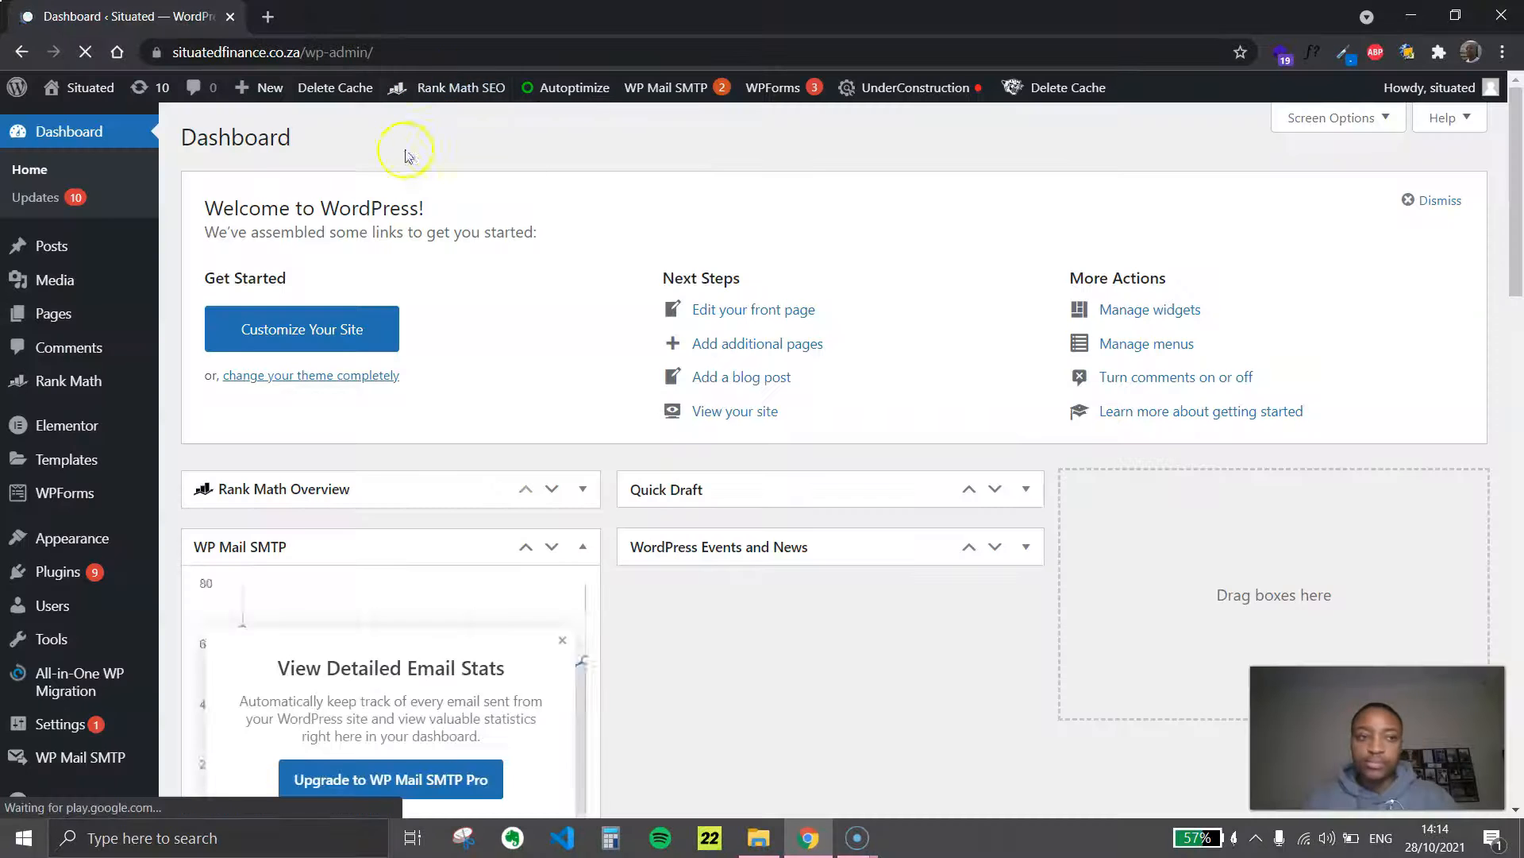
pyautogui.moveTo(339, 205); pyautogui.dragTo(290, 197)
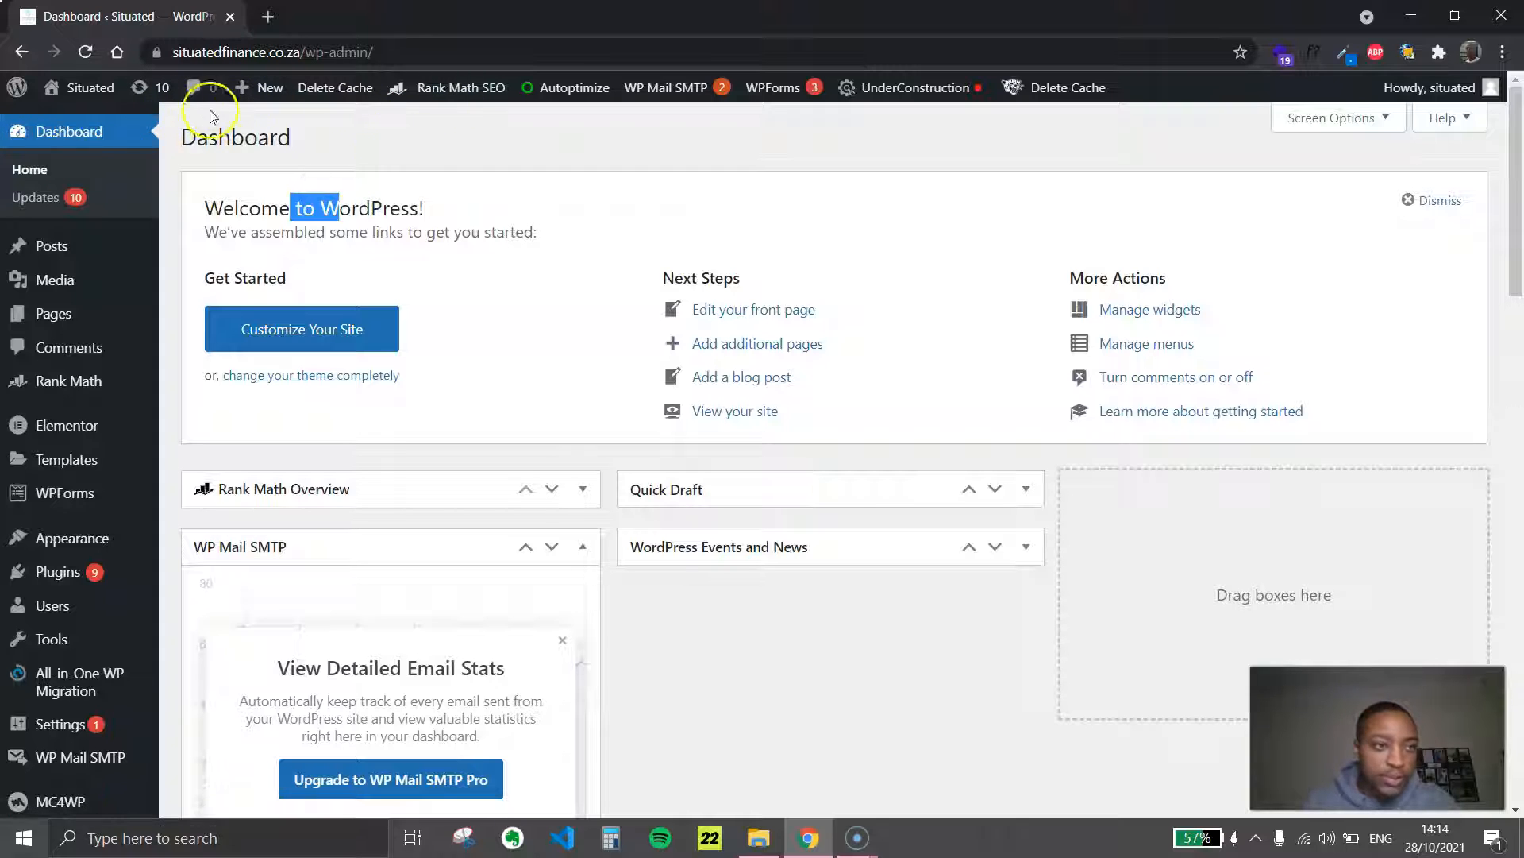
pyautogui.click(525, 196)
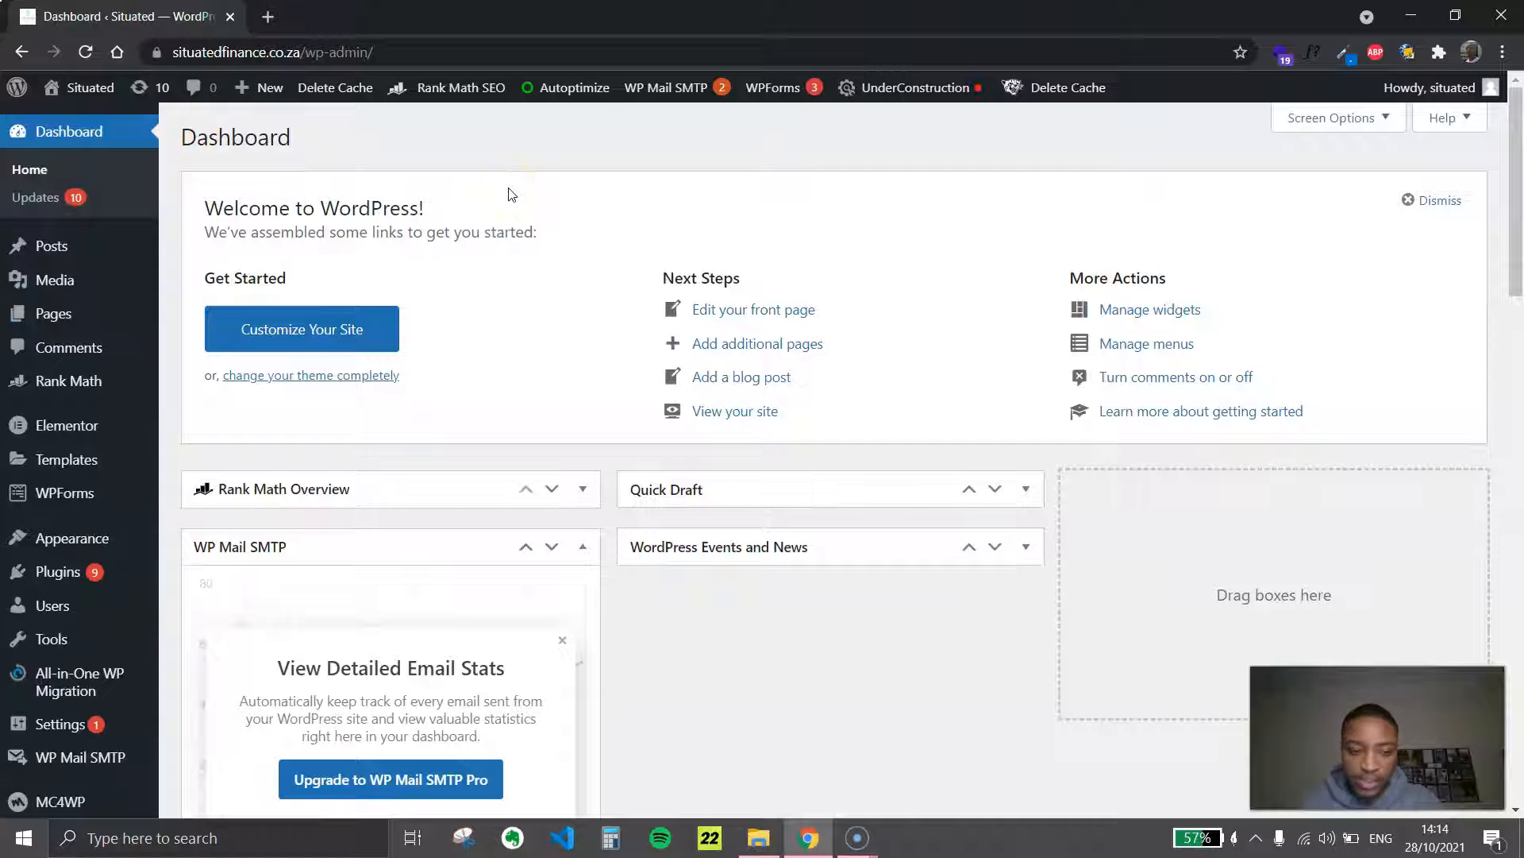
pyautogui.click(630, 91)
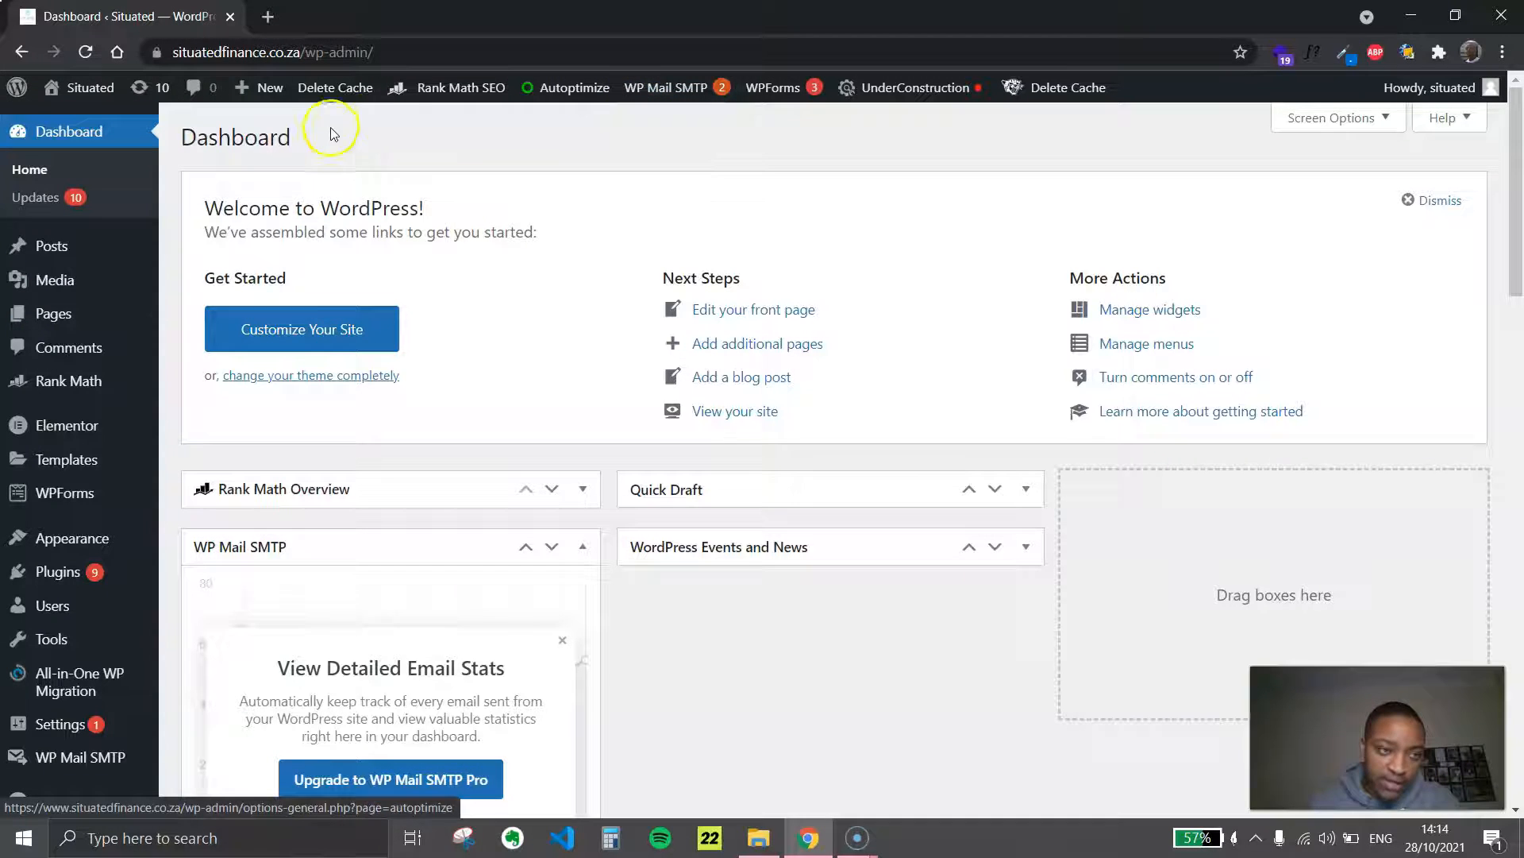
# Go to the site's pages and start adding a new page
pyautogui.click(54, 313)
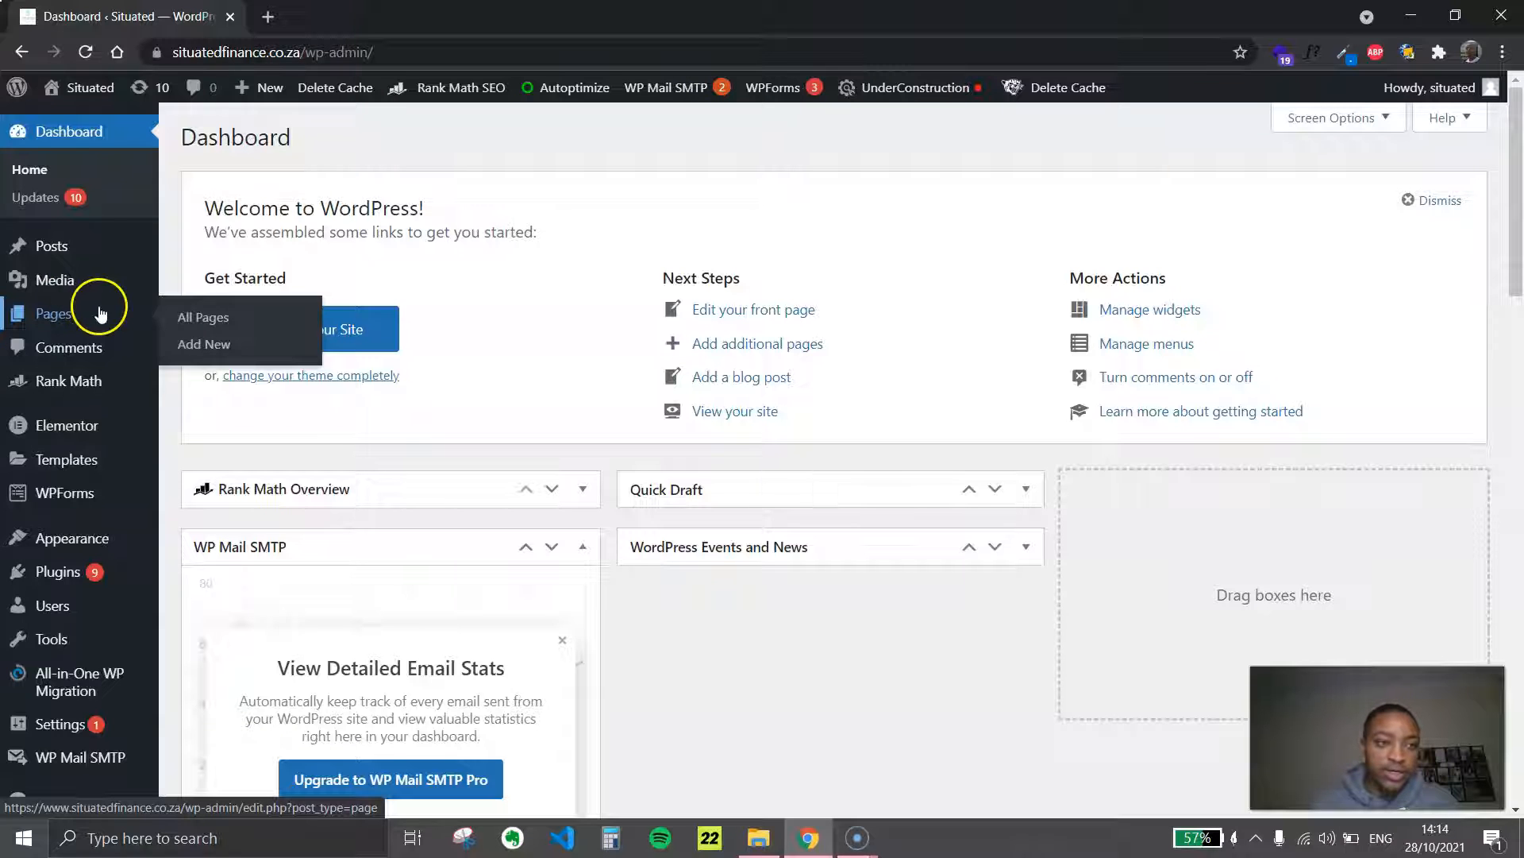
pyautogui.click(52, 317)
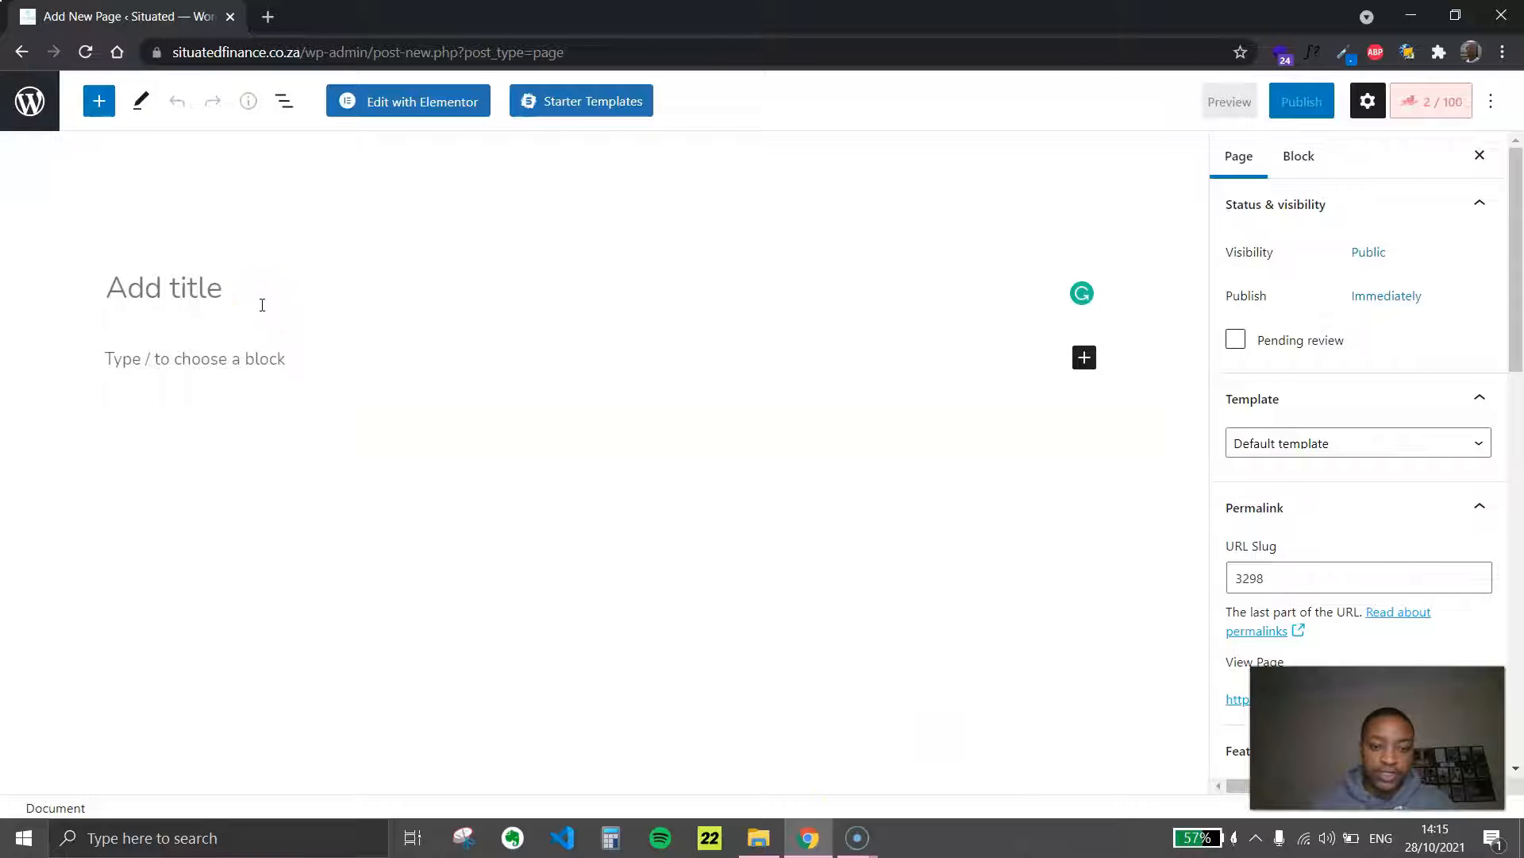
# Open the New tile Word document from the Downloads folder and look over its tile image and text
pyautogui.moveTo(756, 838)
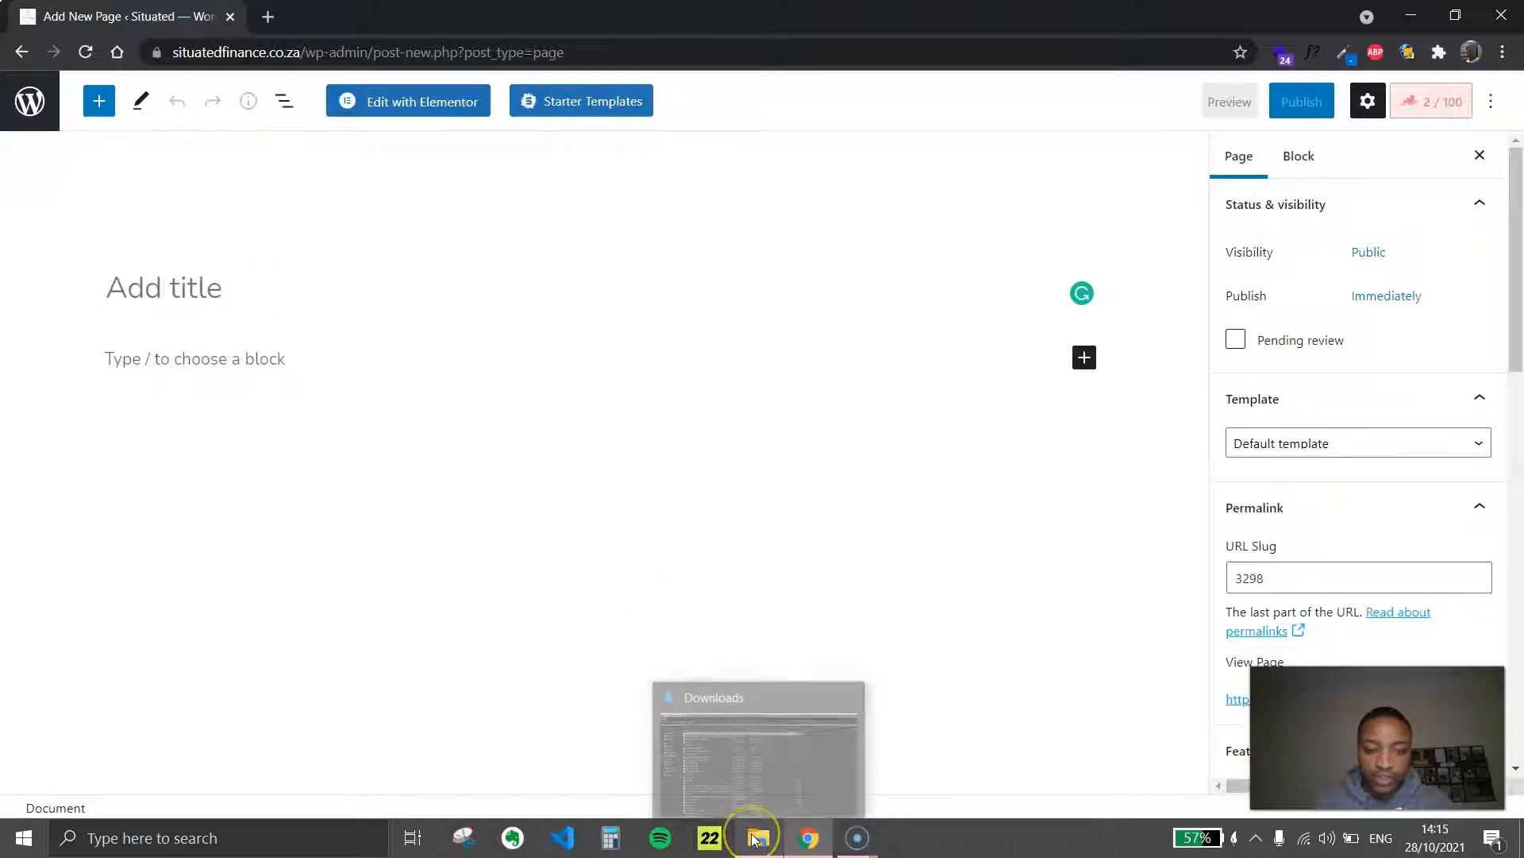
pyautogui.click(754, 838)
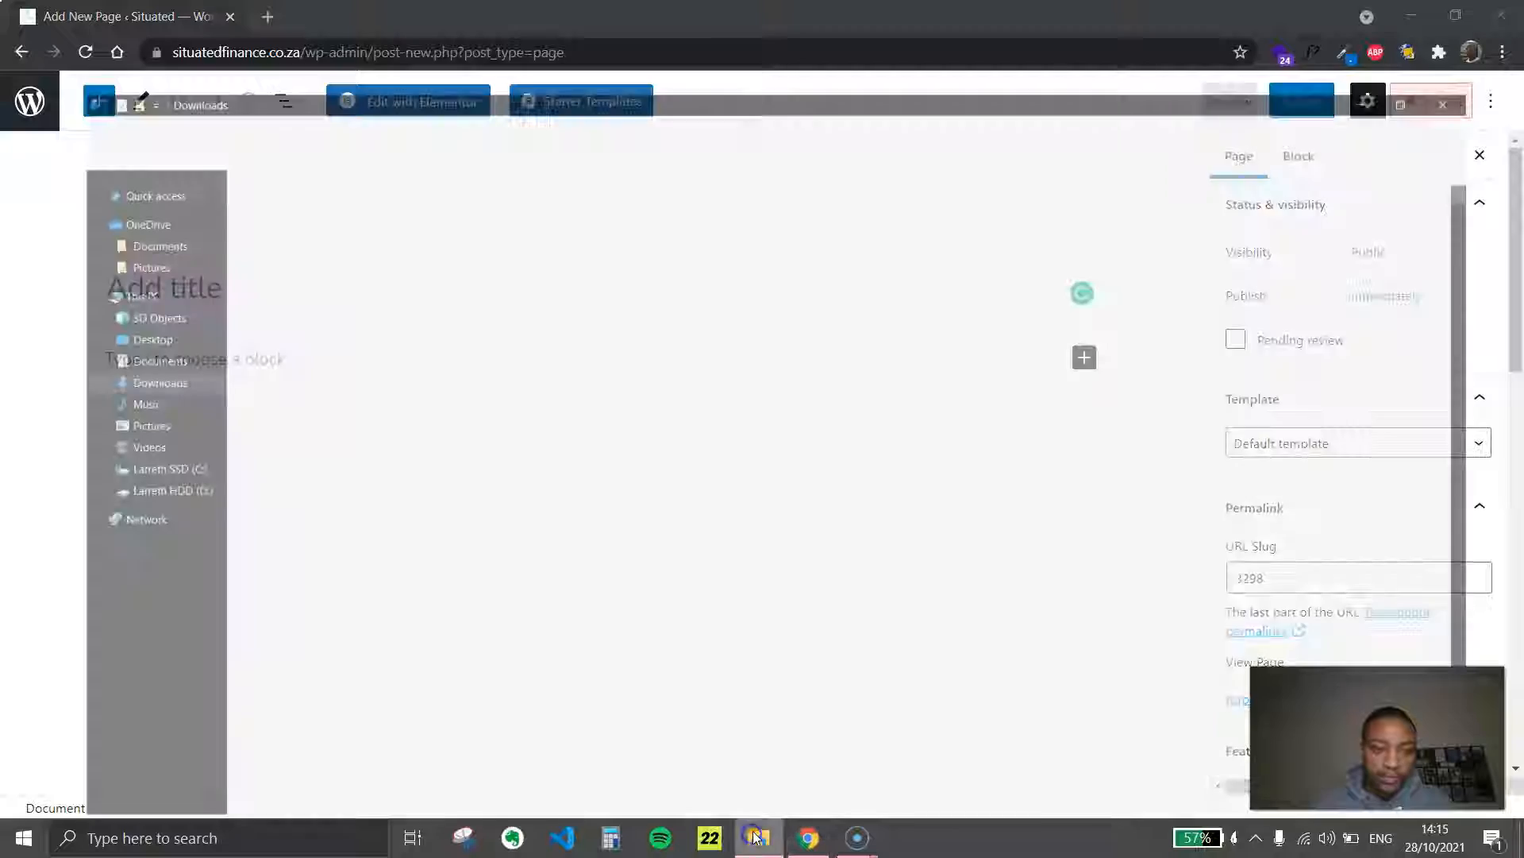
pyautogui.click(313, 211)
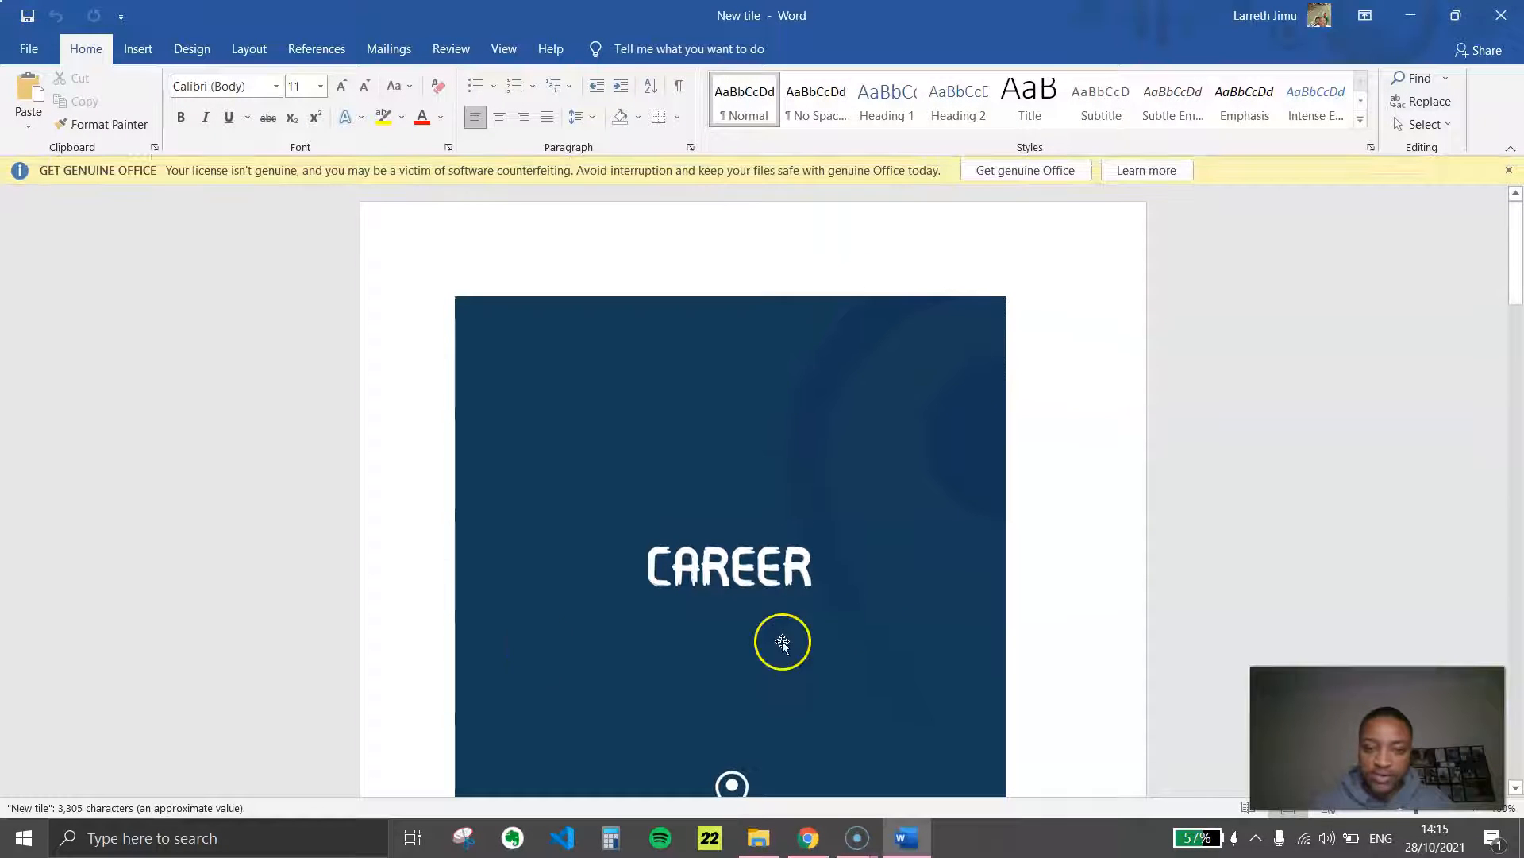
pyautogui.scroll(-5, 782, 640)
pyautogui.scroll(3, 813, 449)
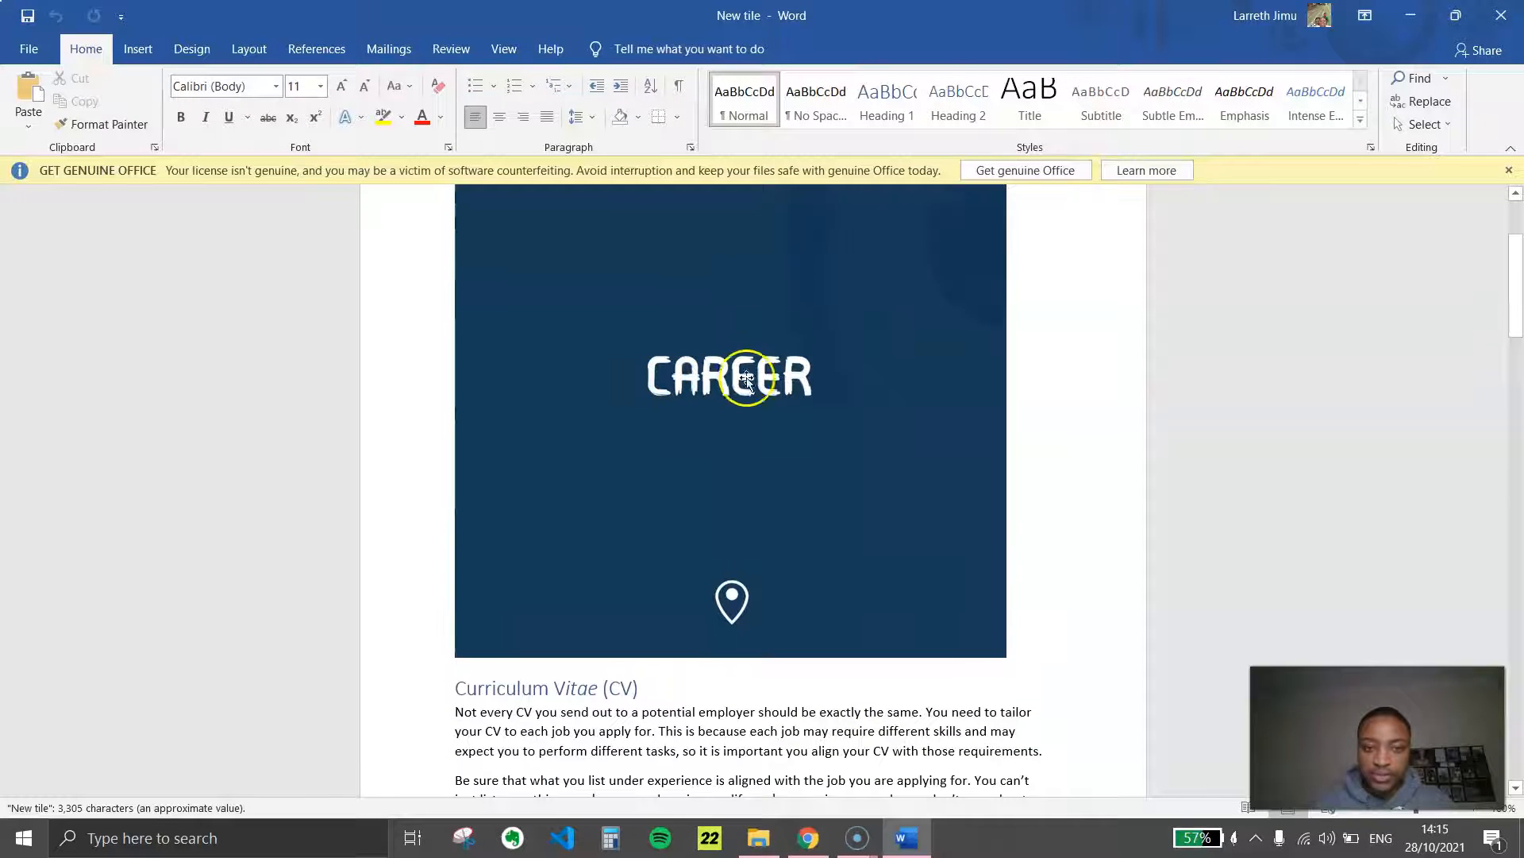
pyautogui.click(901, 834)
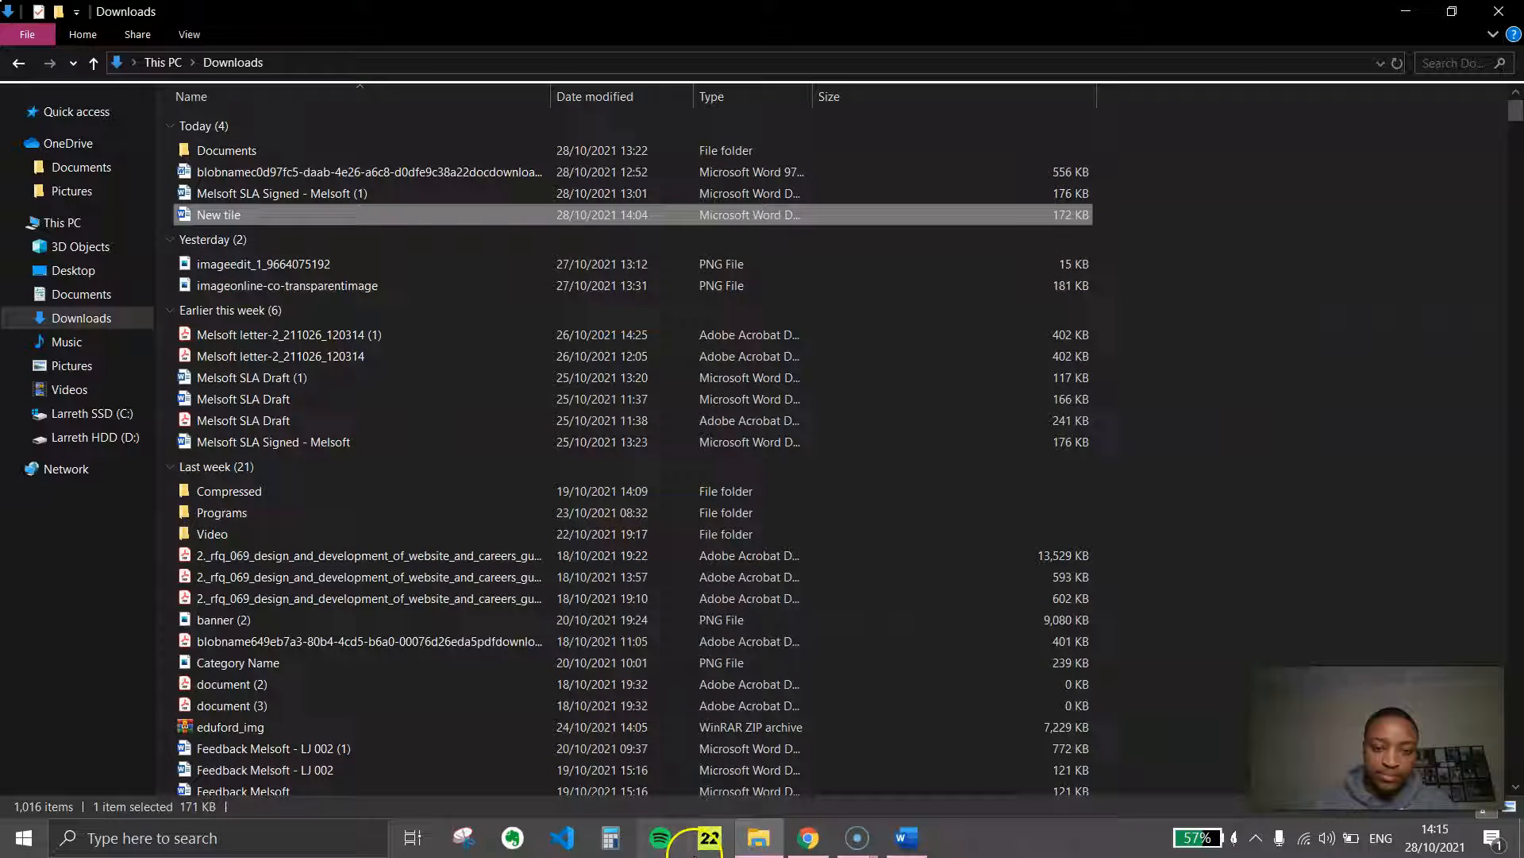
# Switch back to Chrome, title the new page "Career" and turn on Disable Title in its Astra settings
pyautogui.click(806, 834)
pyautogui.write('Career')
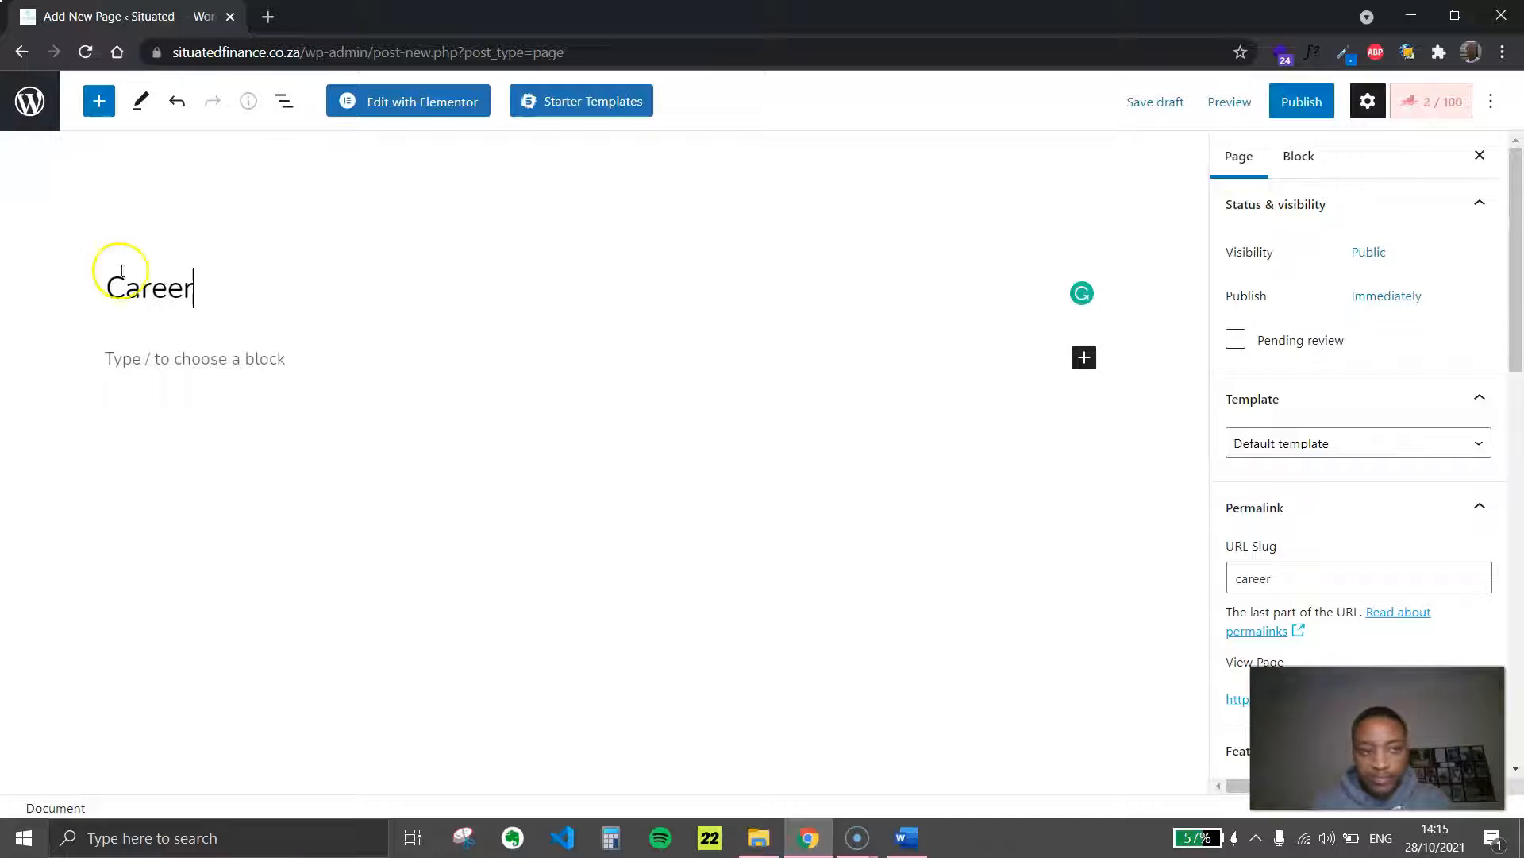
pyautogui.scroll(-3, 1394, 472)
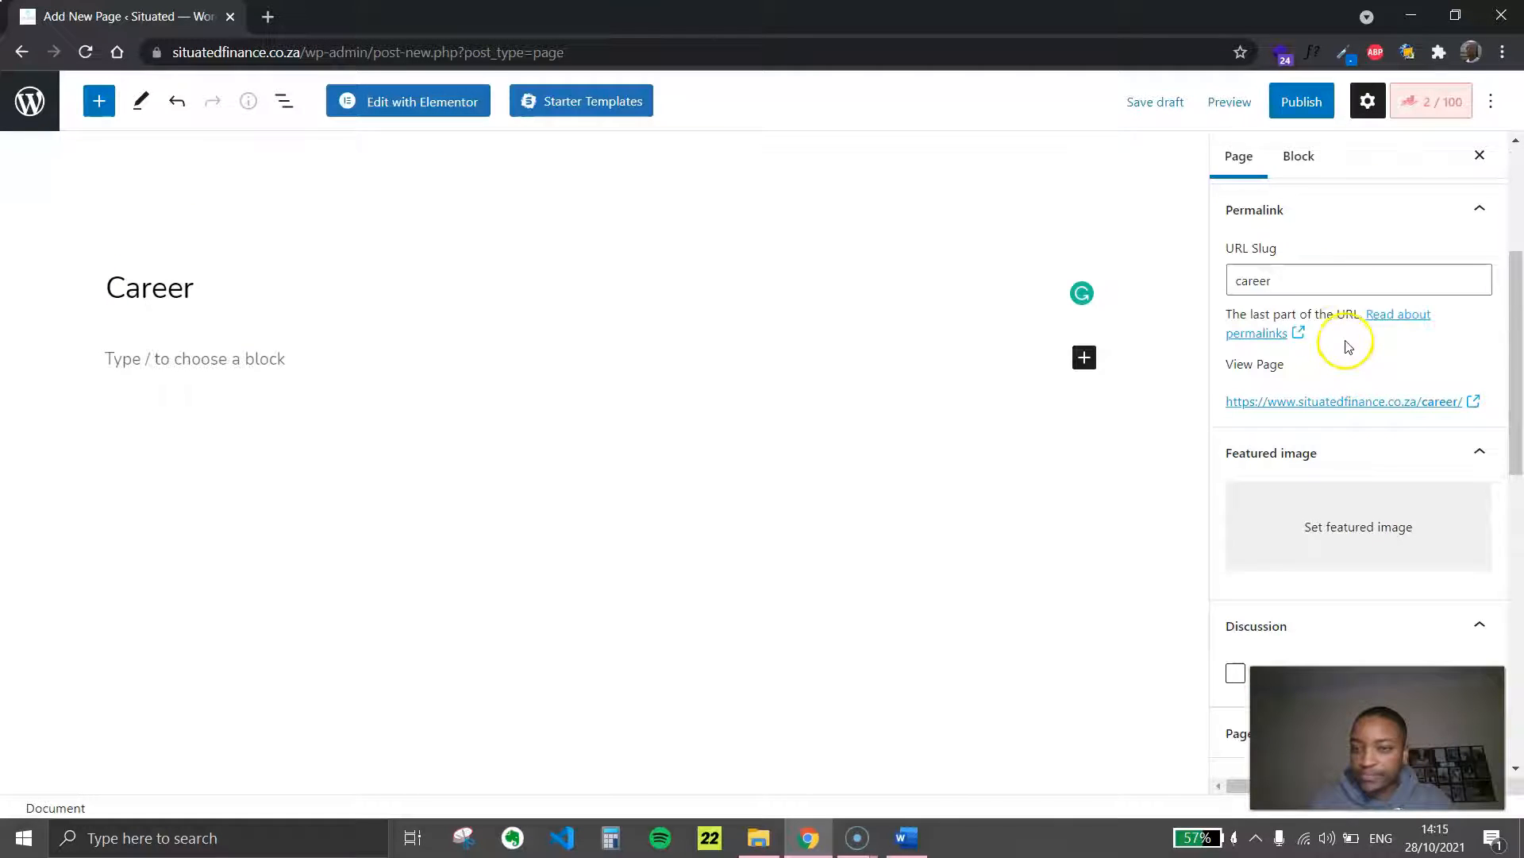
pyautogui.scroll(-2, 1325, 317)
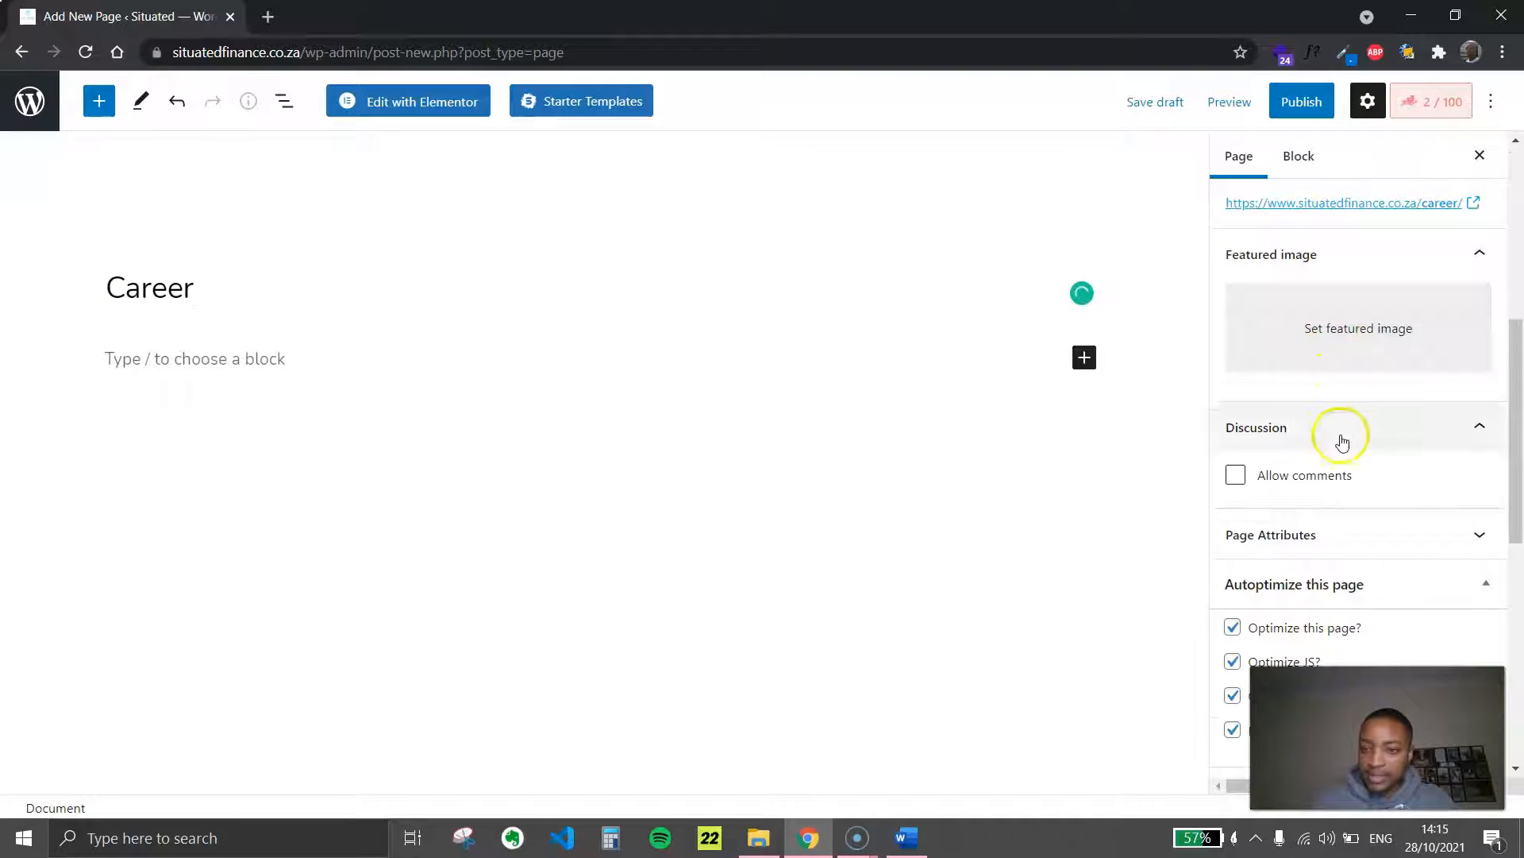
pyautogui.scroll(-1, 1350, 397)
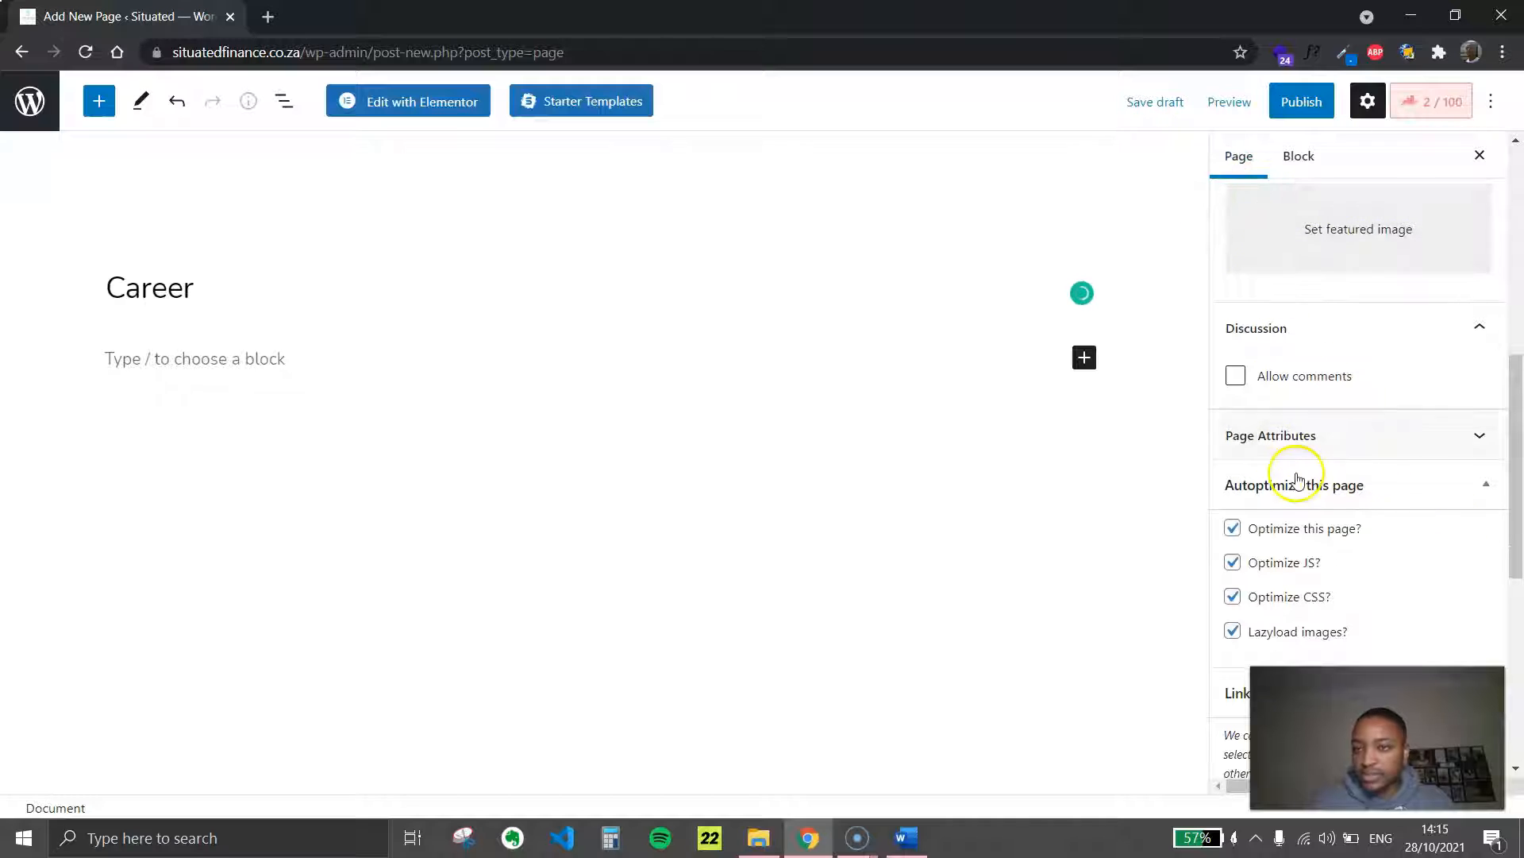
pyautogui.scroll(-5, 1302, 476)
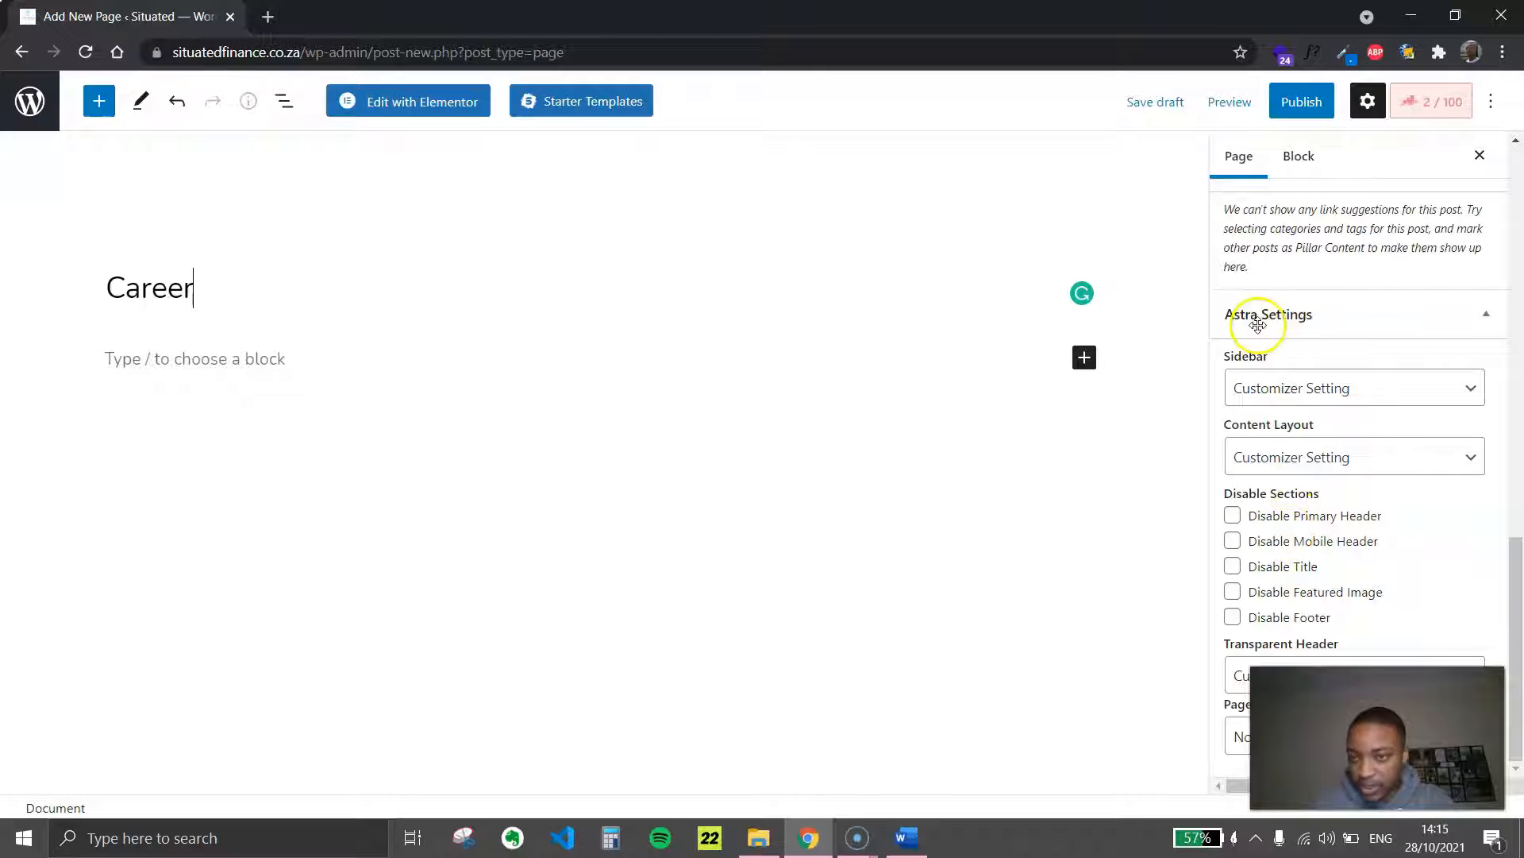
pyautogui.click(1234, 566)
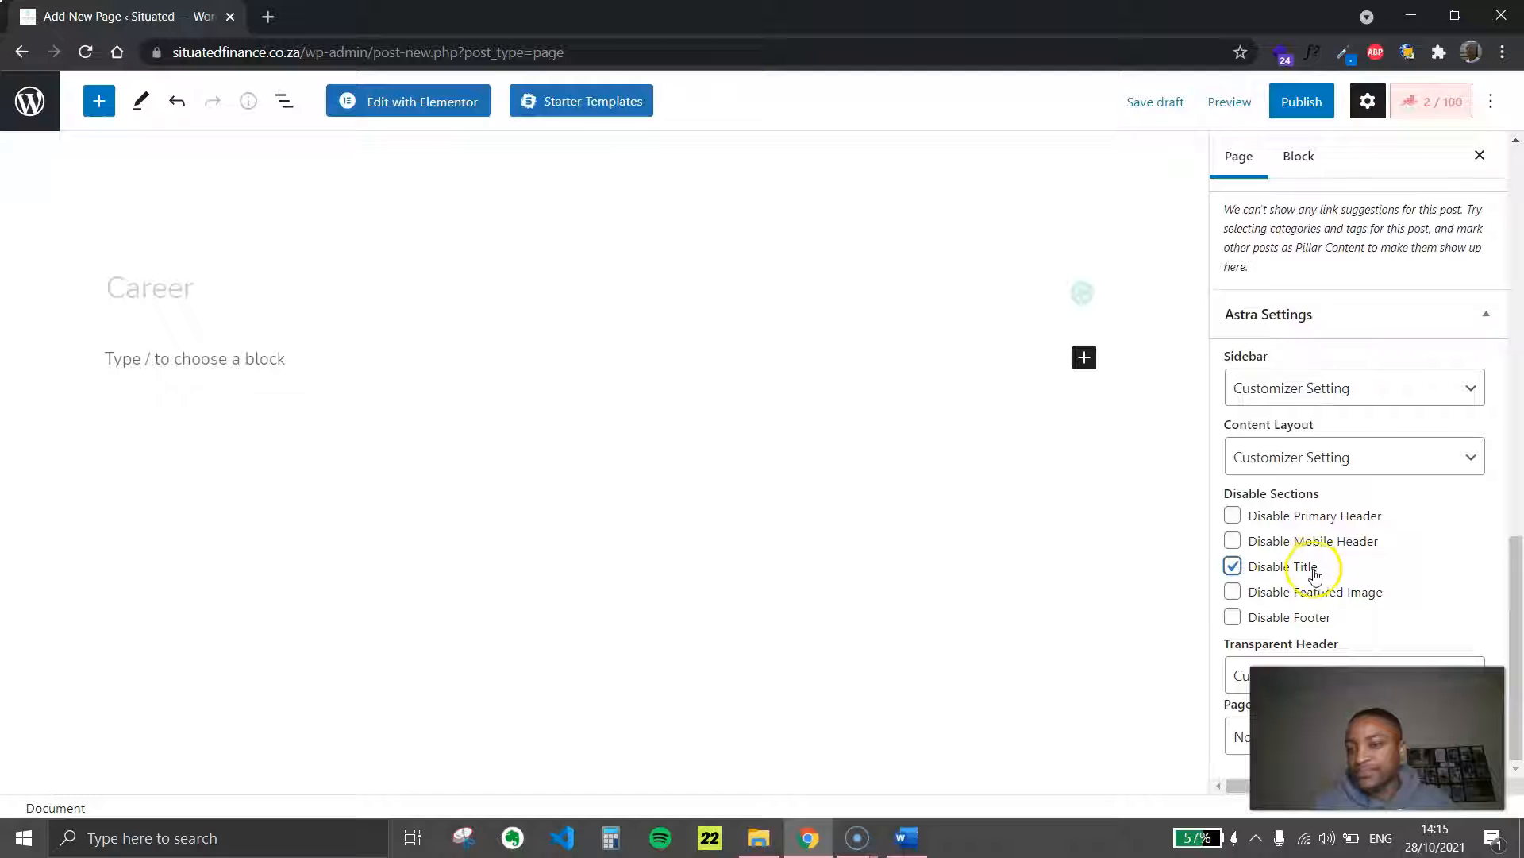
# Publish the Career page and open it for editing with Elementor
pyautogui.click(1290, 101)
pyautogui.click(1294, 97)
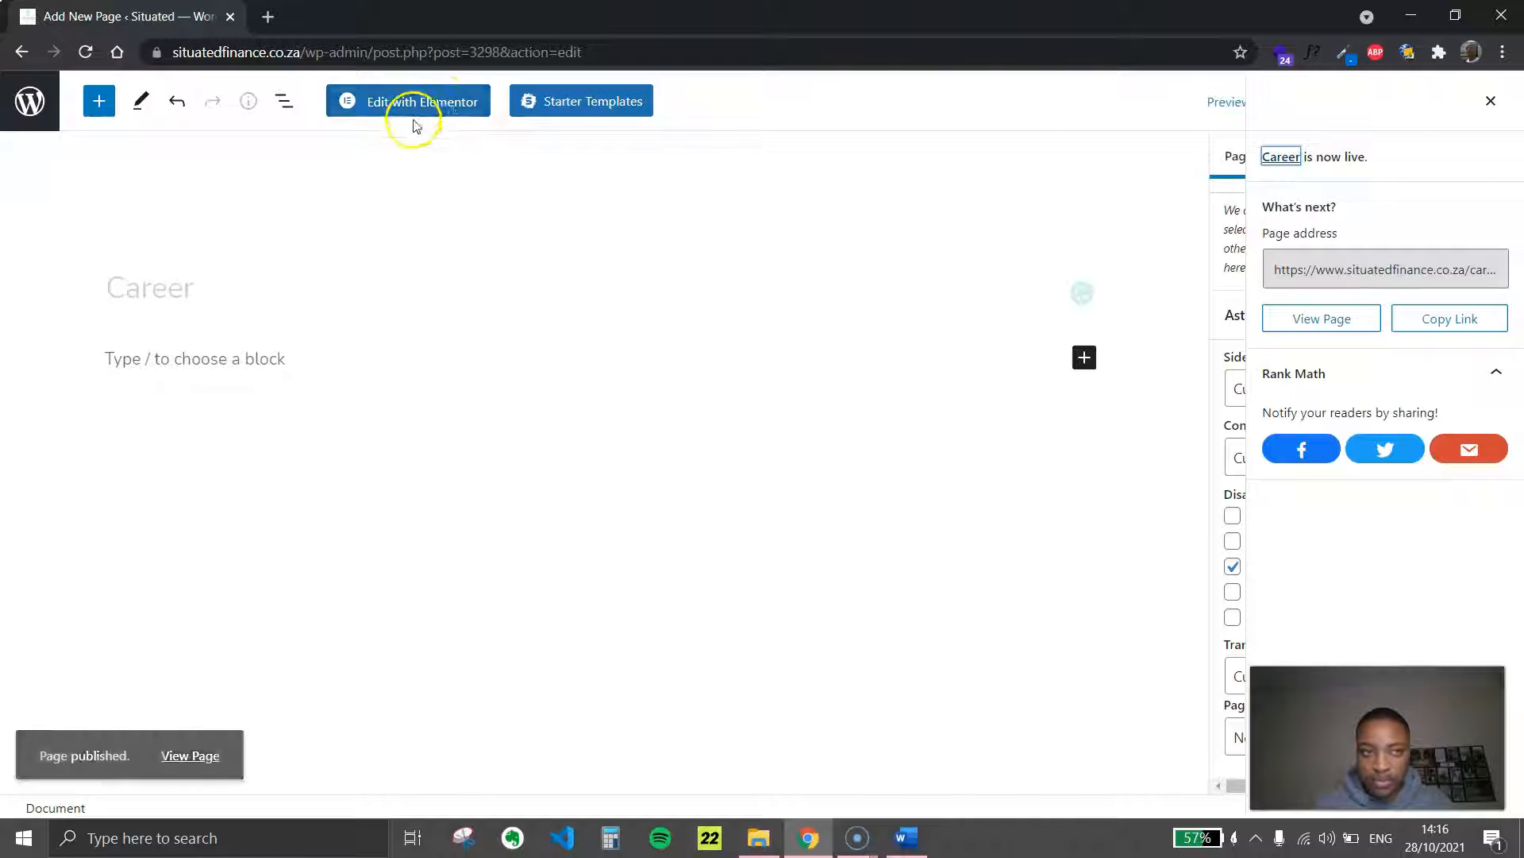
pyautogui.rightClick(419, 108)
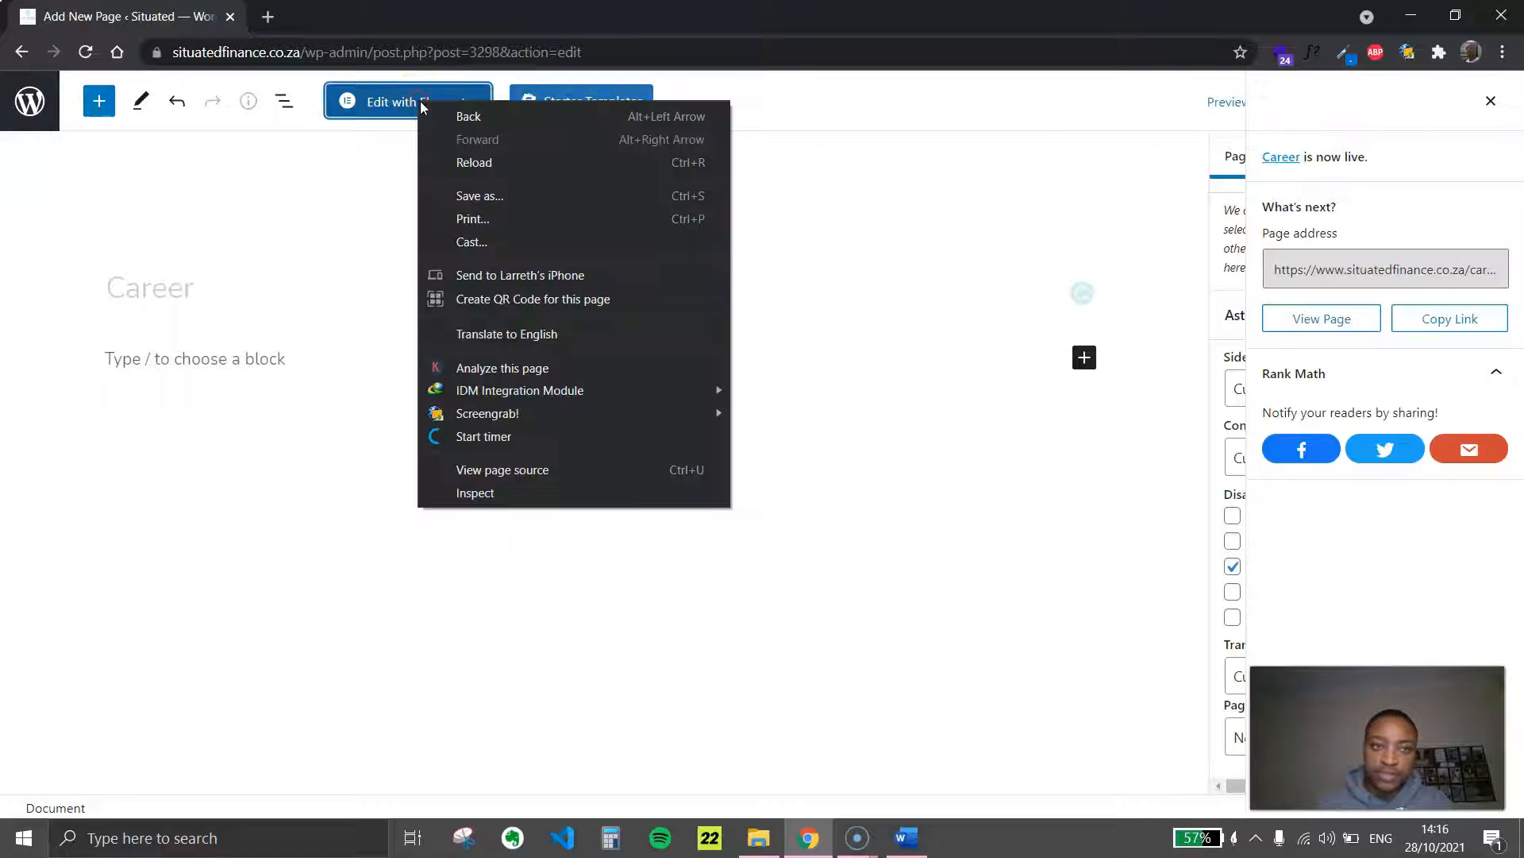
pyautogui.click(409, 102)
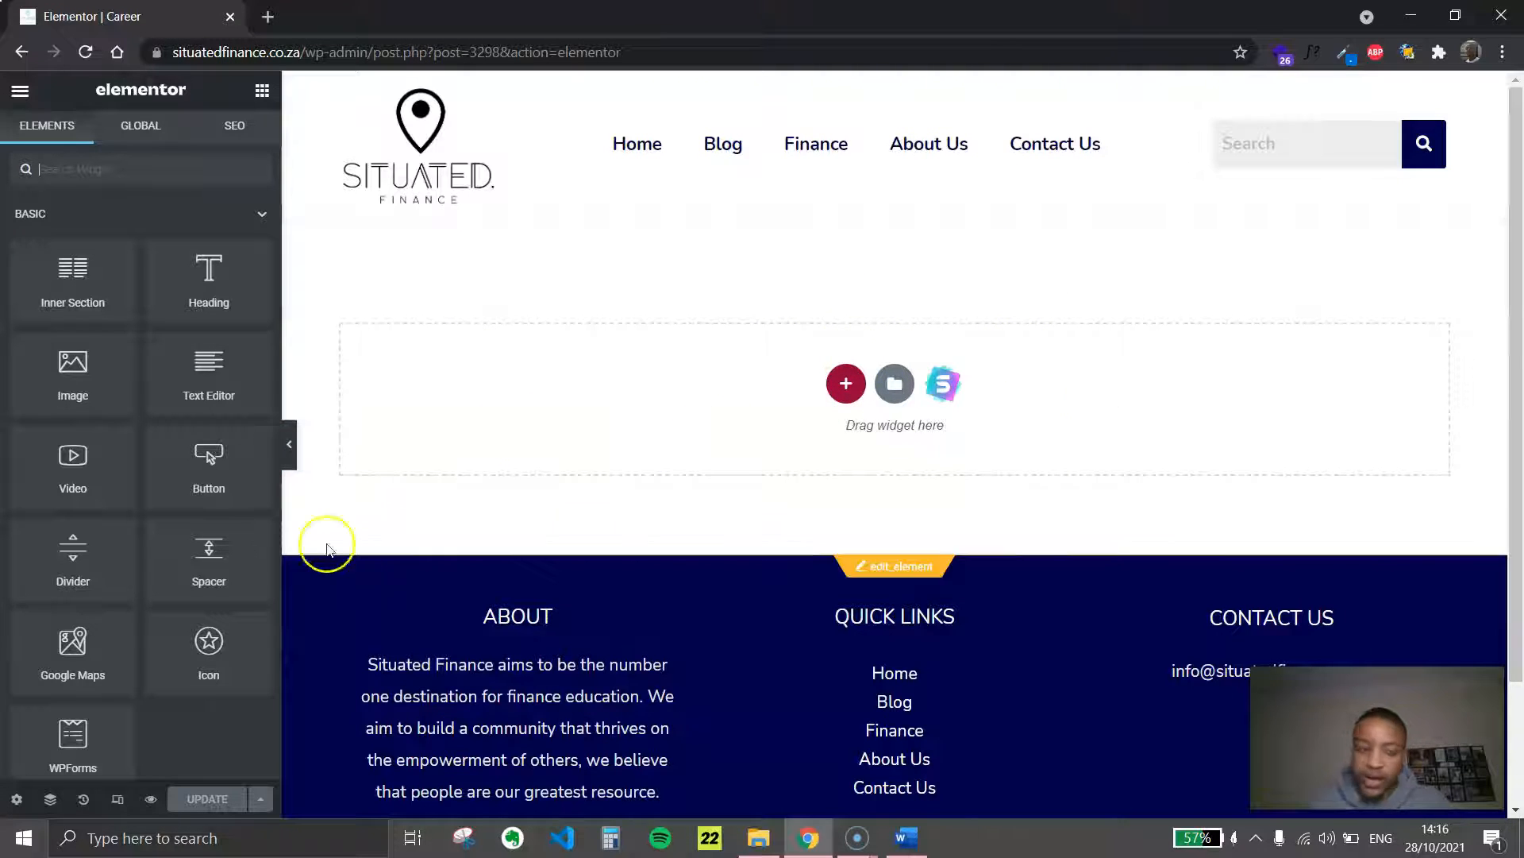
# Hide the Elementor widget panel to view the empty Career page at full width
pyautogui.click(290, 445)
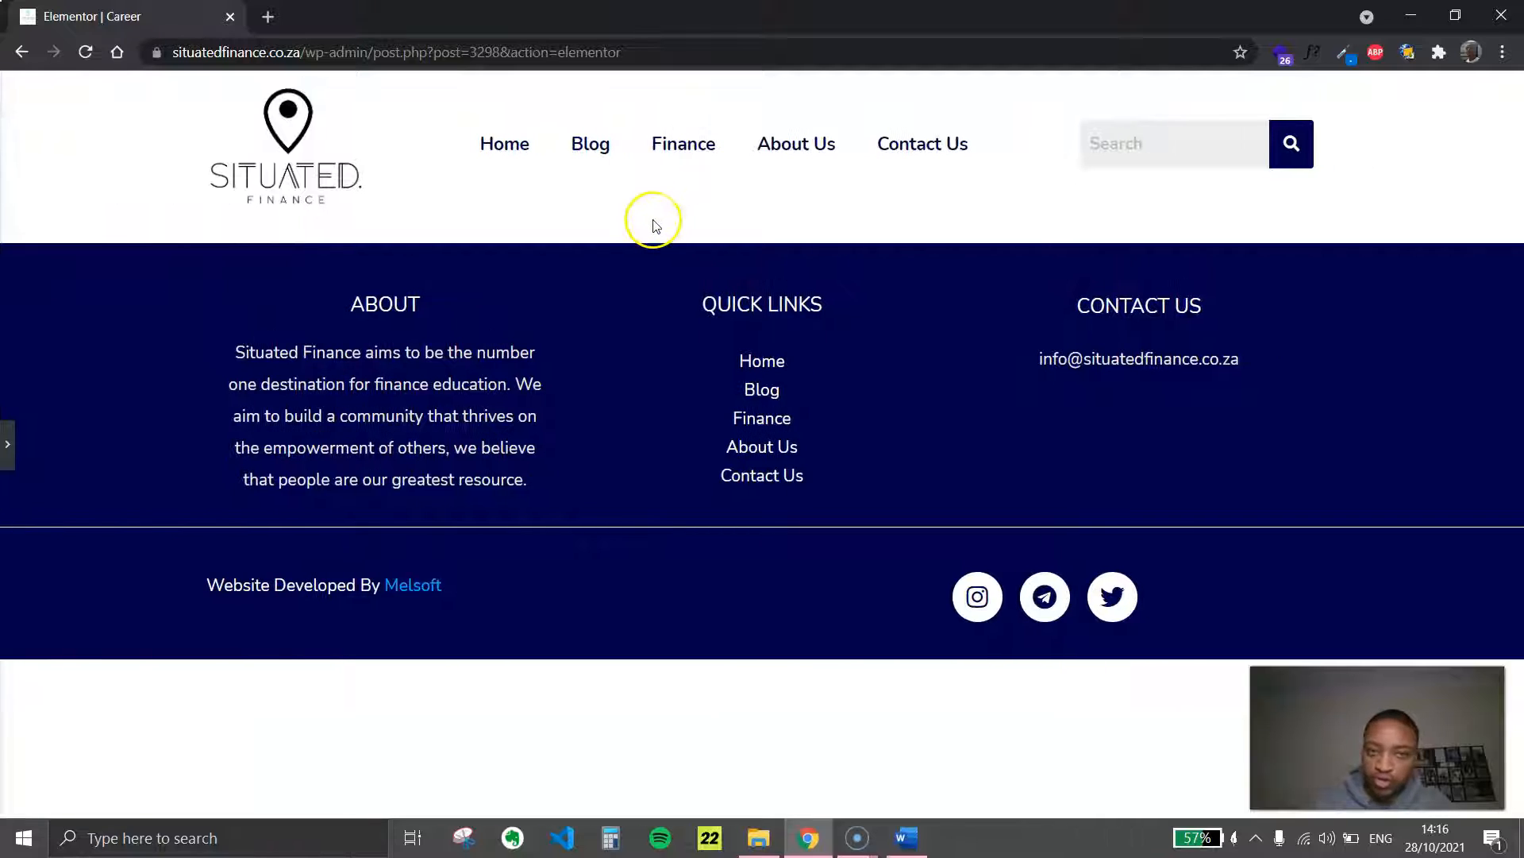
pyautogui.click(7, 444)
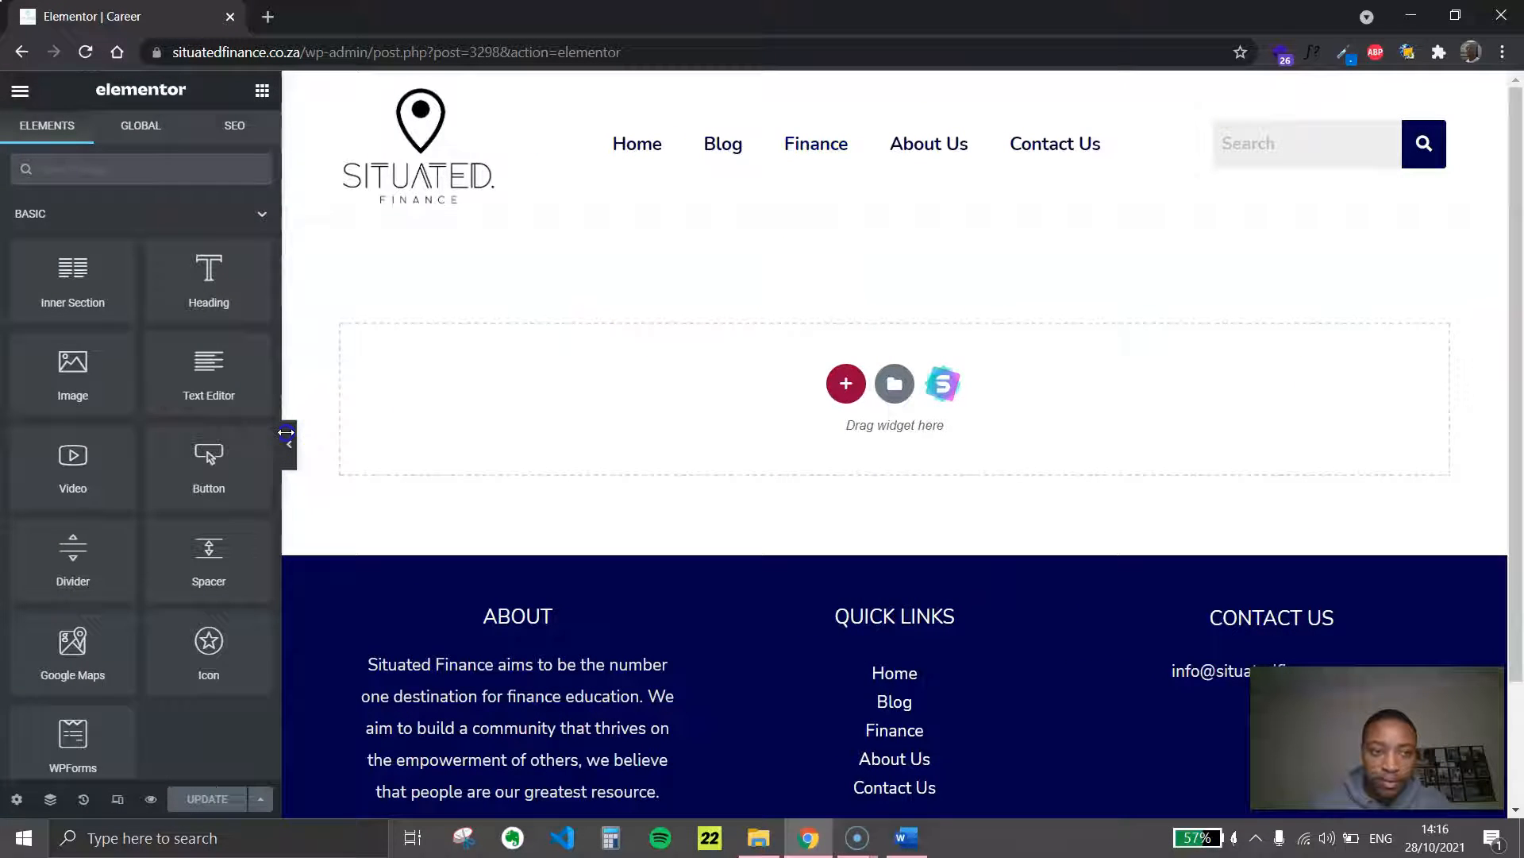
pyautogui.click(289, 443)
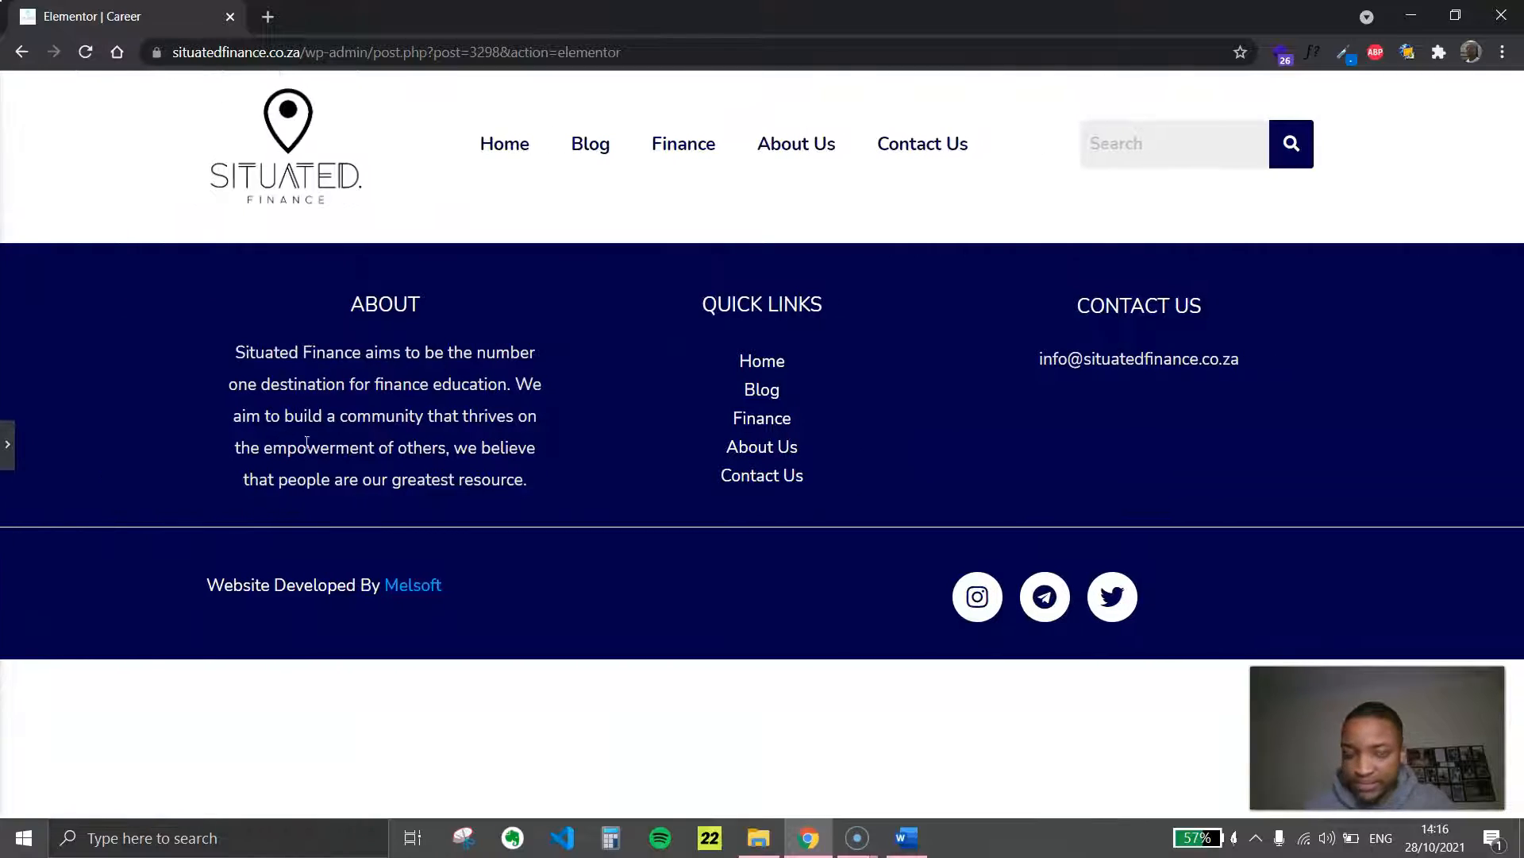
# Open the site's Finance page in a new tab and look over its category tiles
pyautogui.rightClick(677, 153)
pyautogui.click(602, 288)
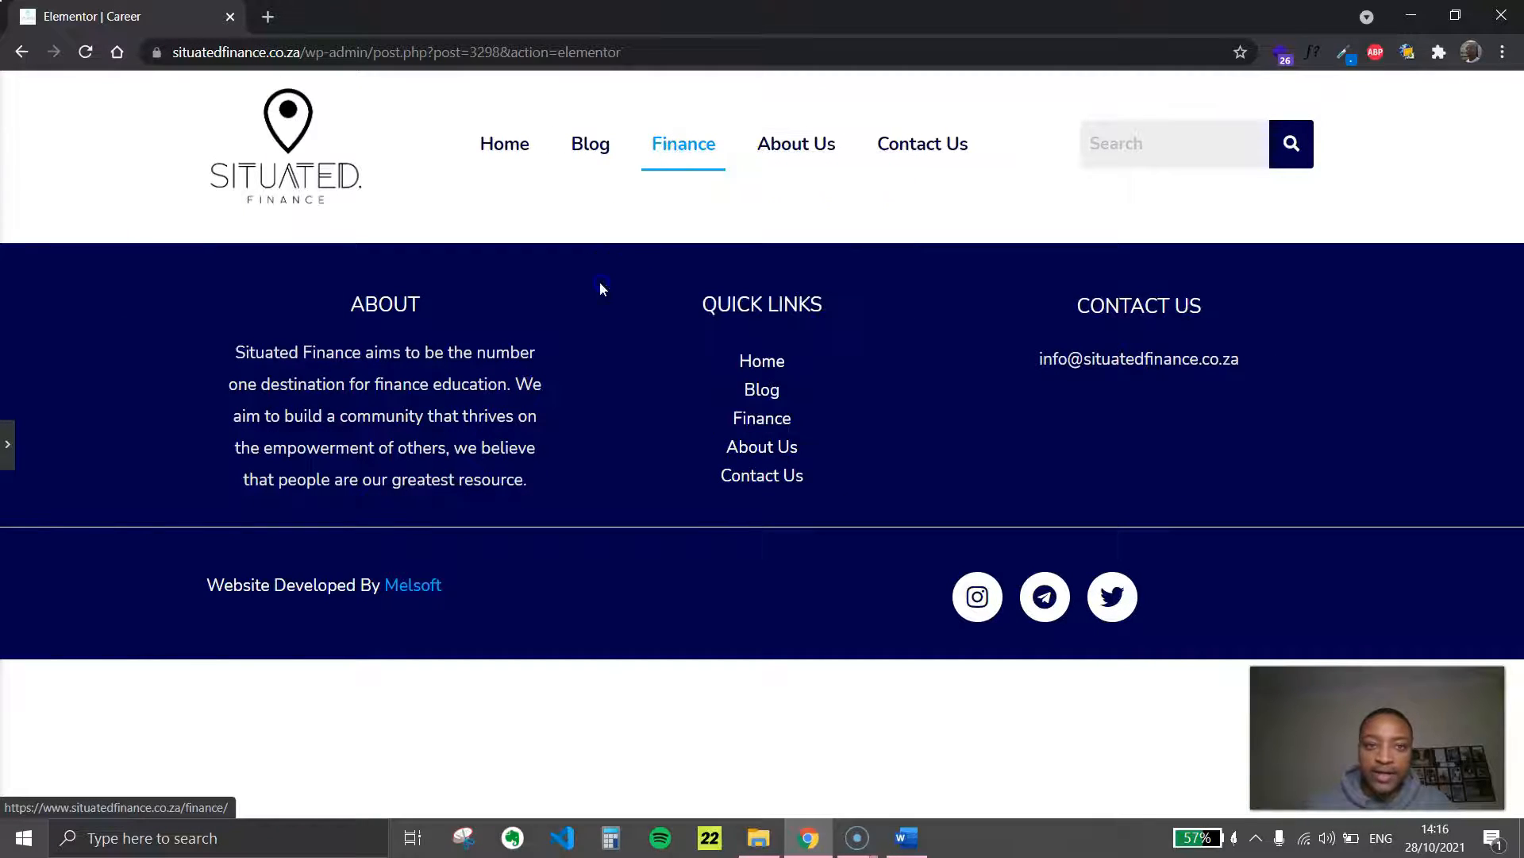
pyautogui.rightClick(678, 144)
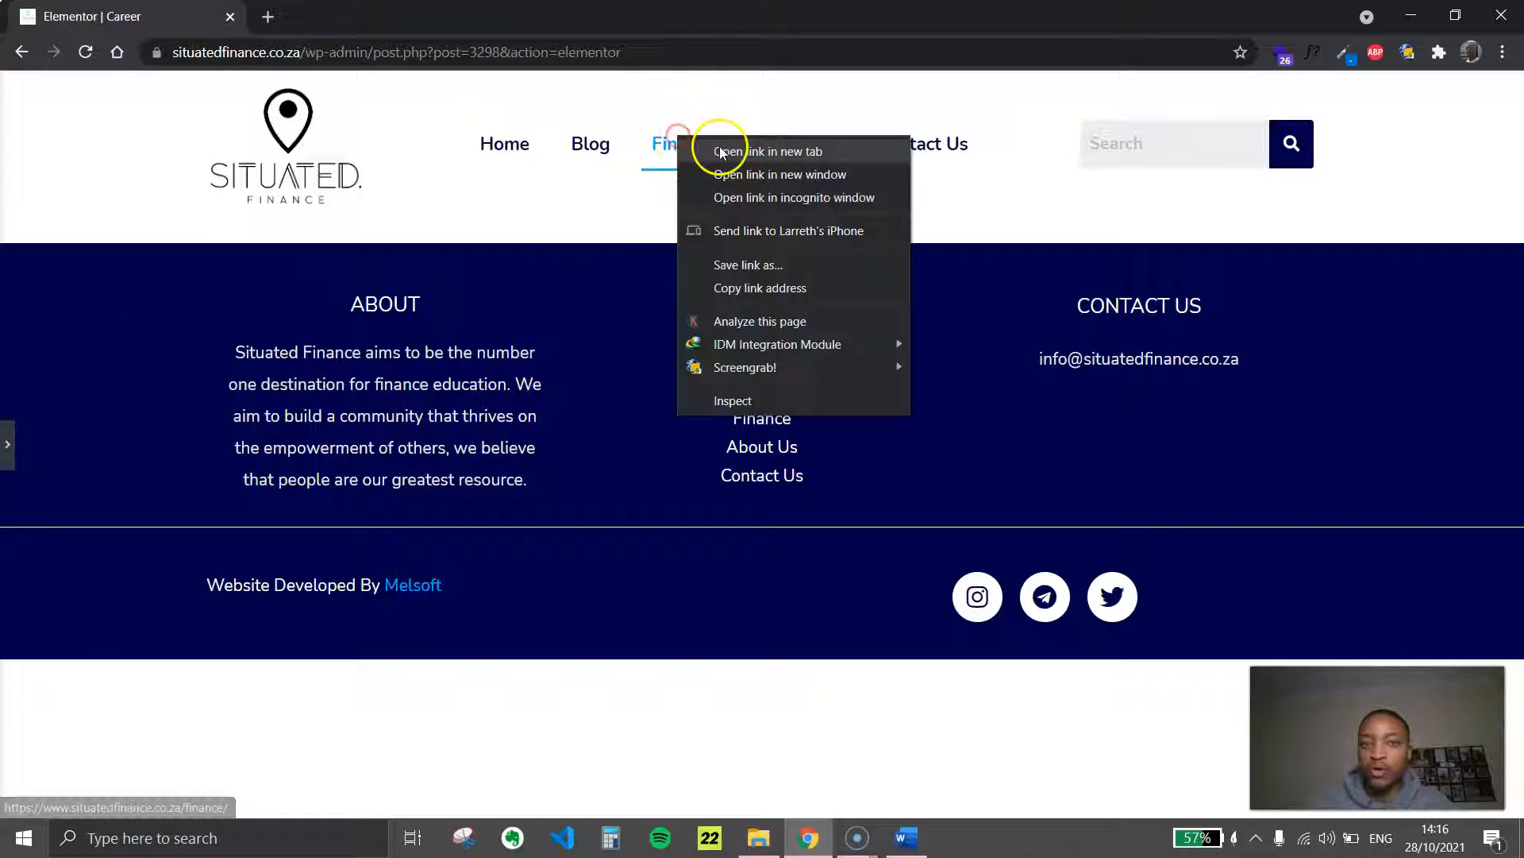
pyautogui.click(785, 151)
pyautogui.click(349, 16)
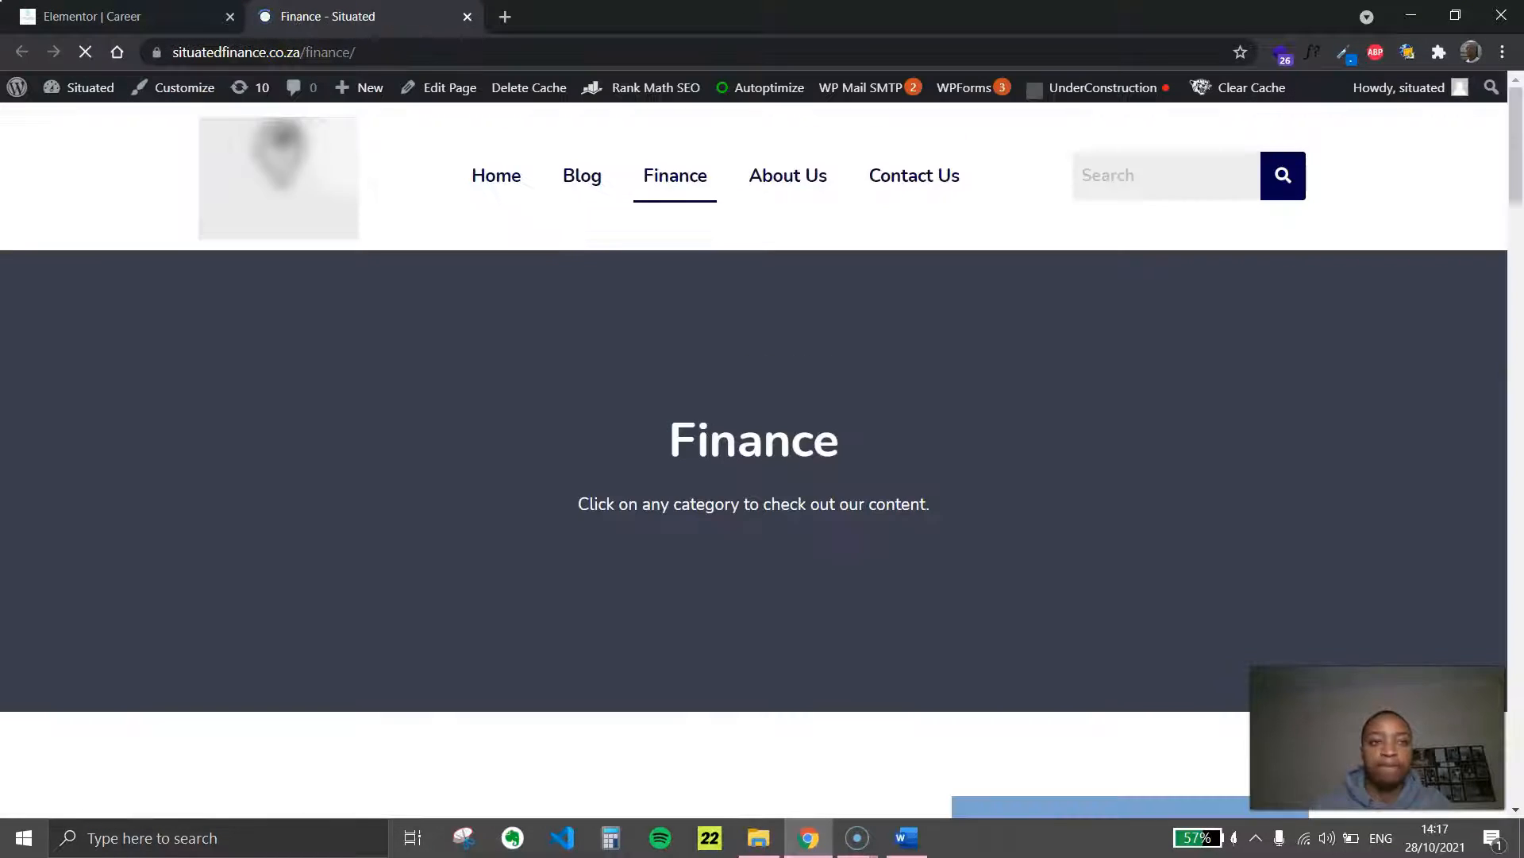
pyautogui.scroll(-8, 996, 304)
pyautogui.scroll(5, 794, 477)
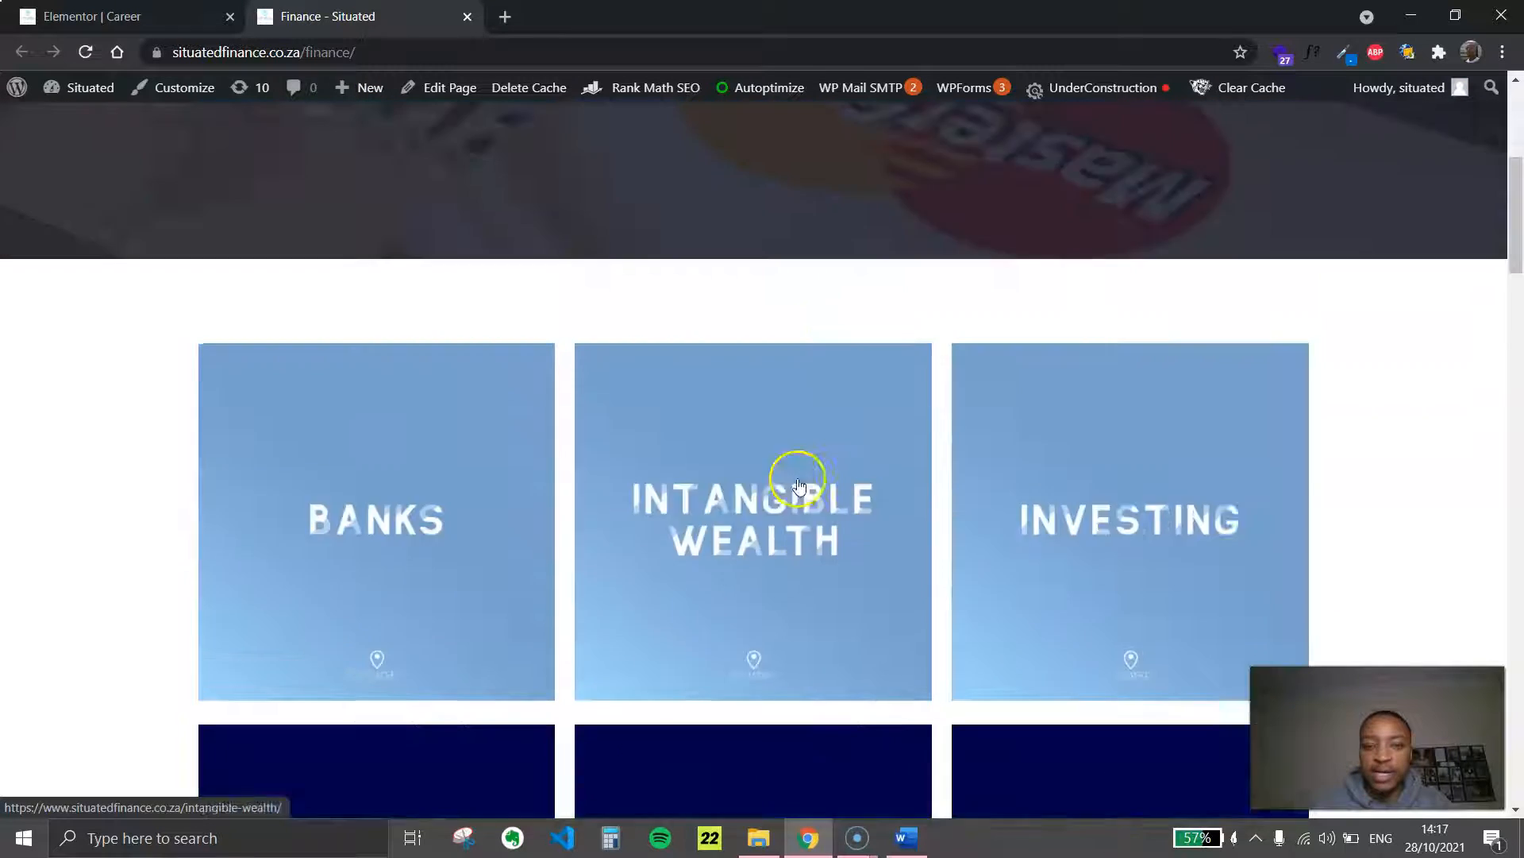
pyautogui.scroll(-4, 749, 457)
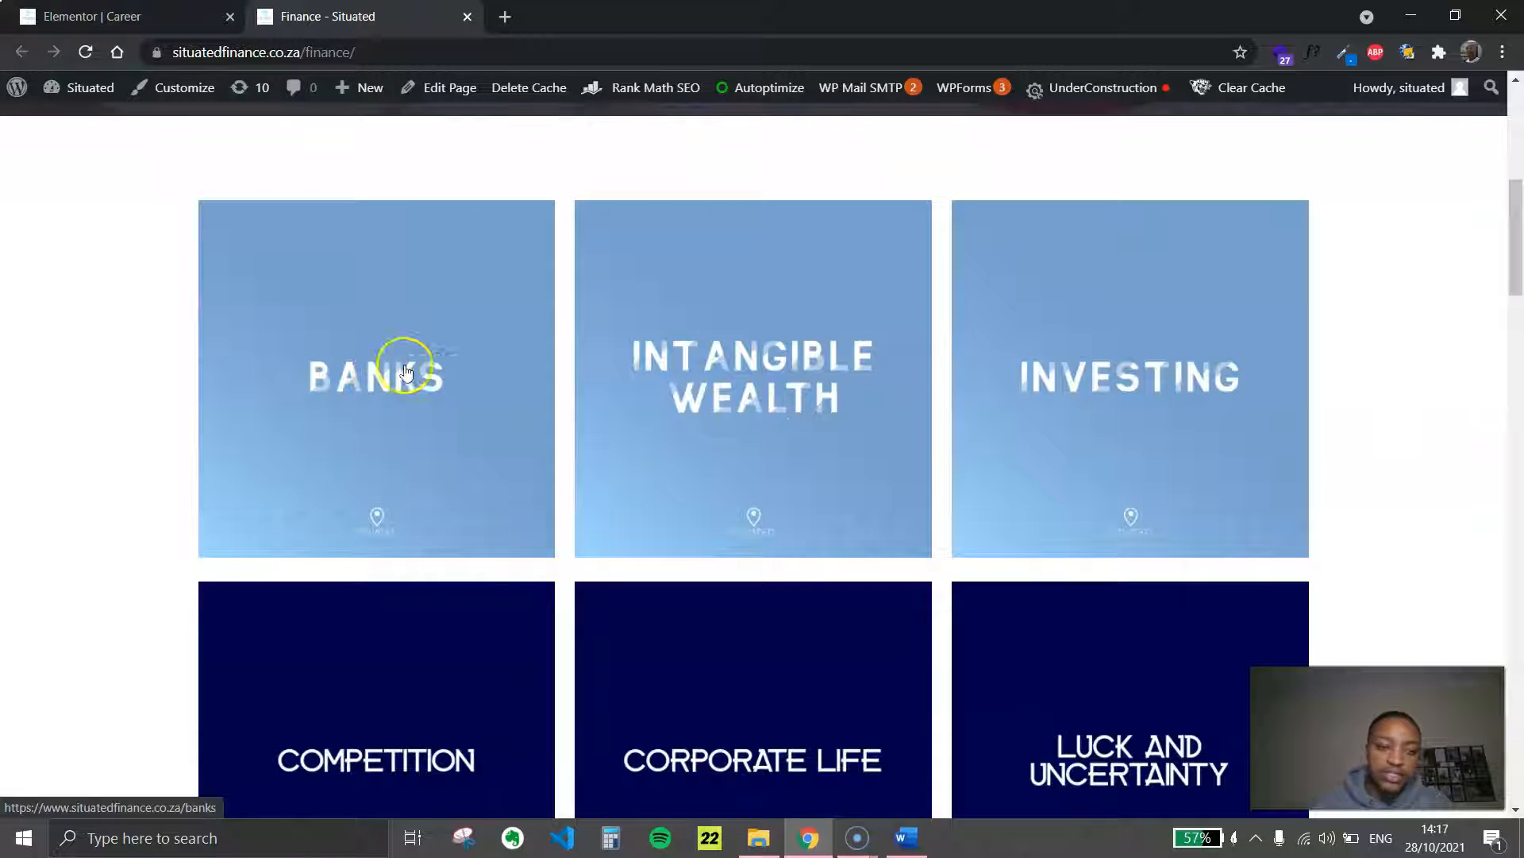
pyautogui.scroll(1, 427, 412)
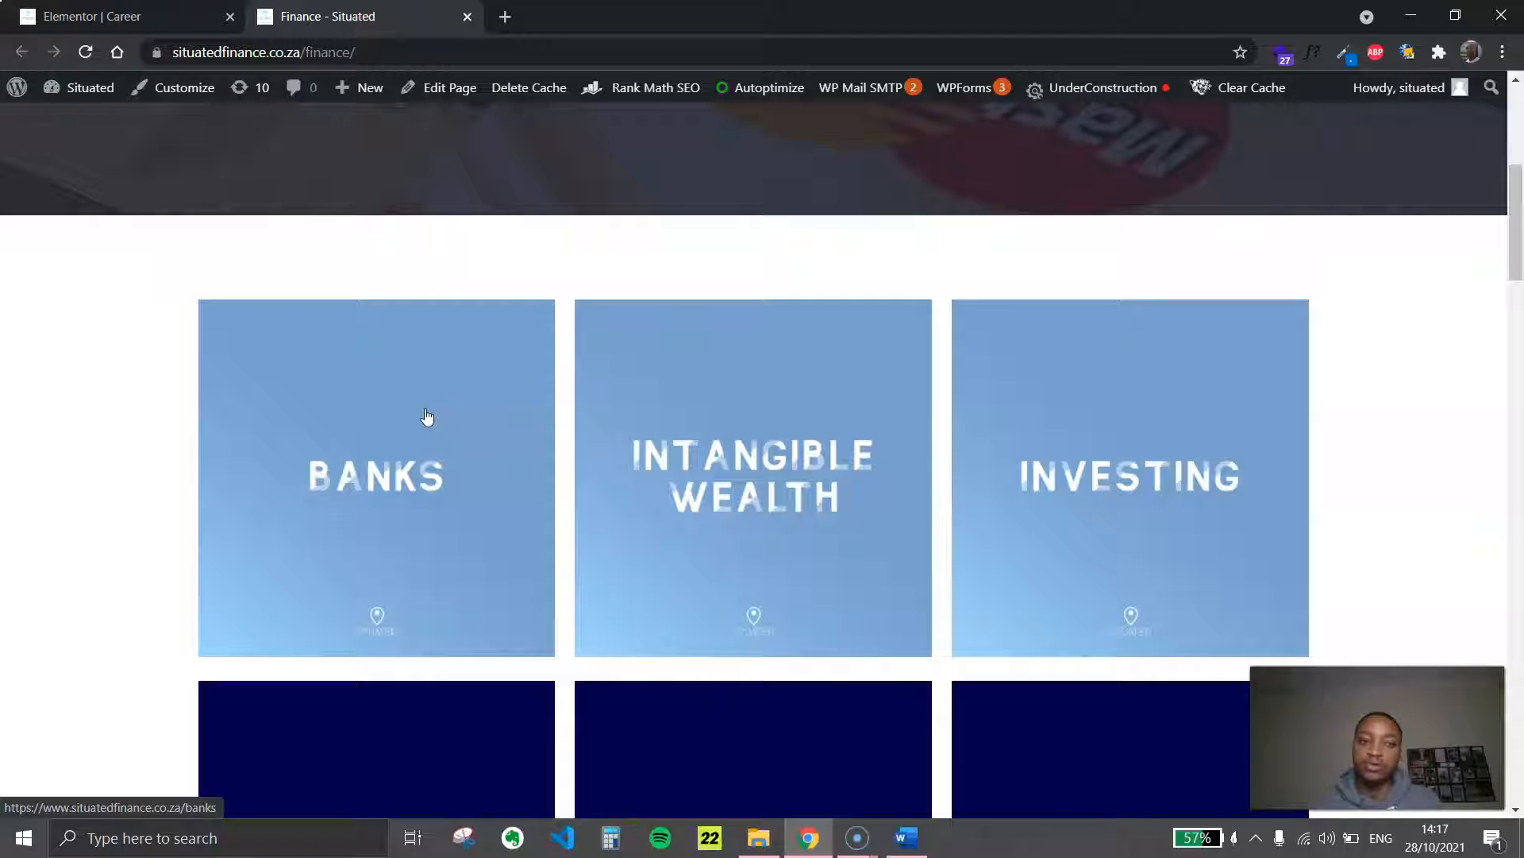
# Open the Banks category page in a new tab and view it
pyautogui.click(383, 488)
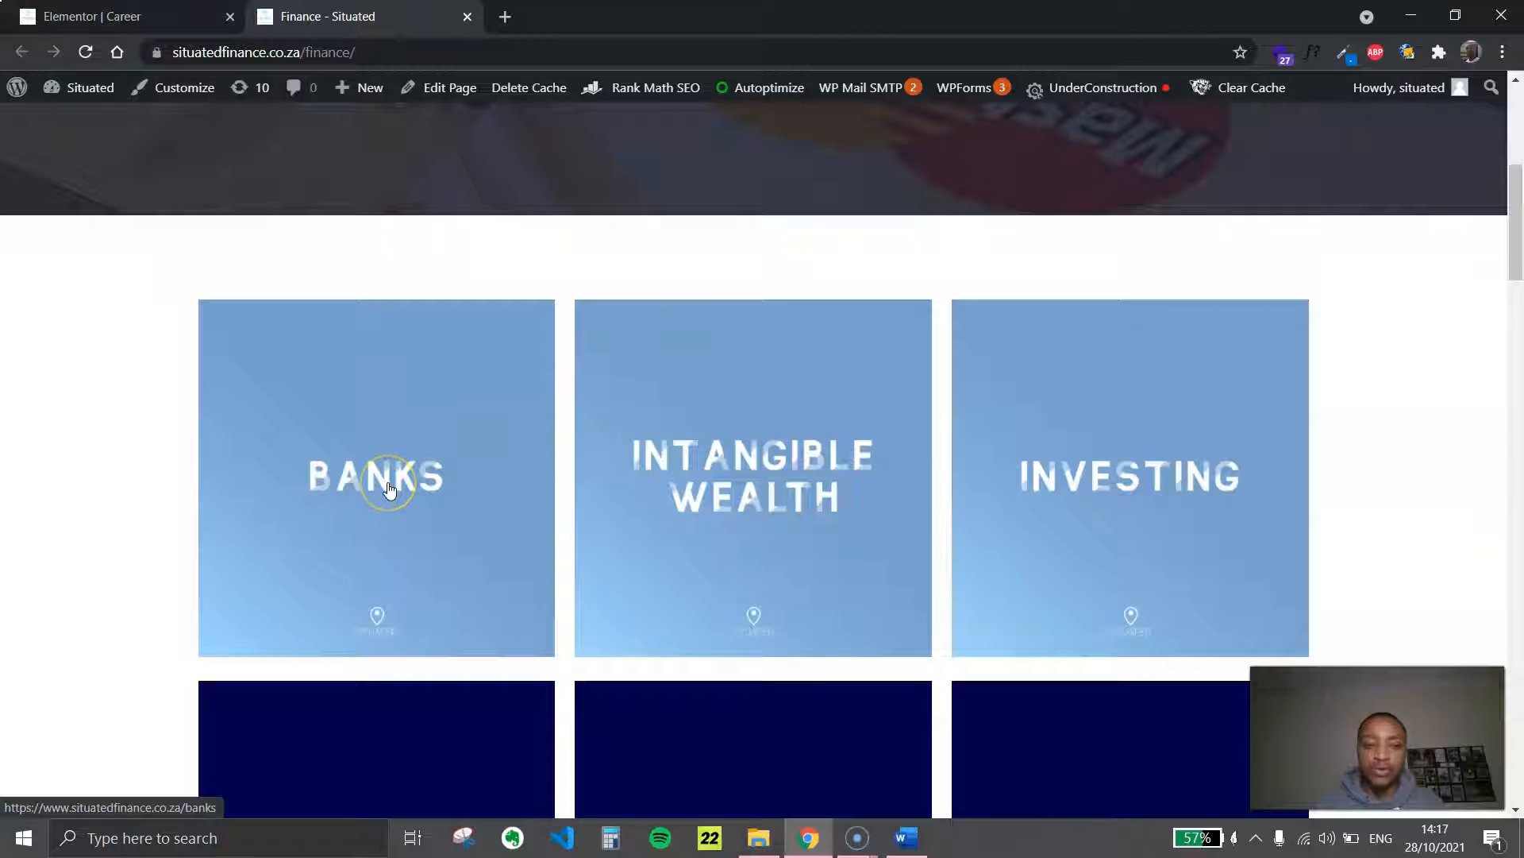
pyautogui.rightClick(389, 483)
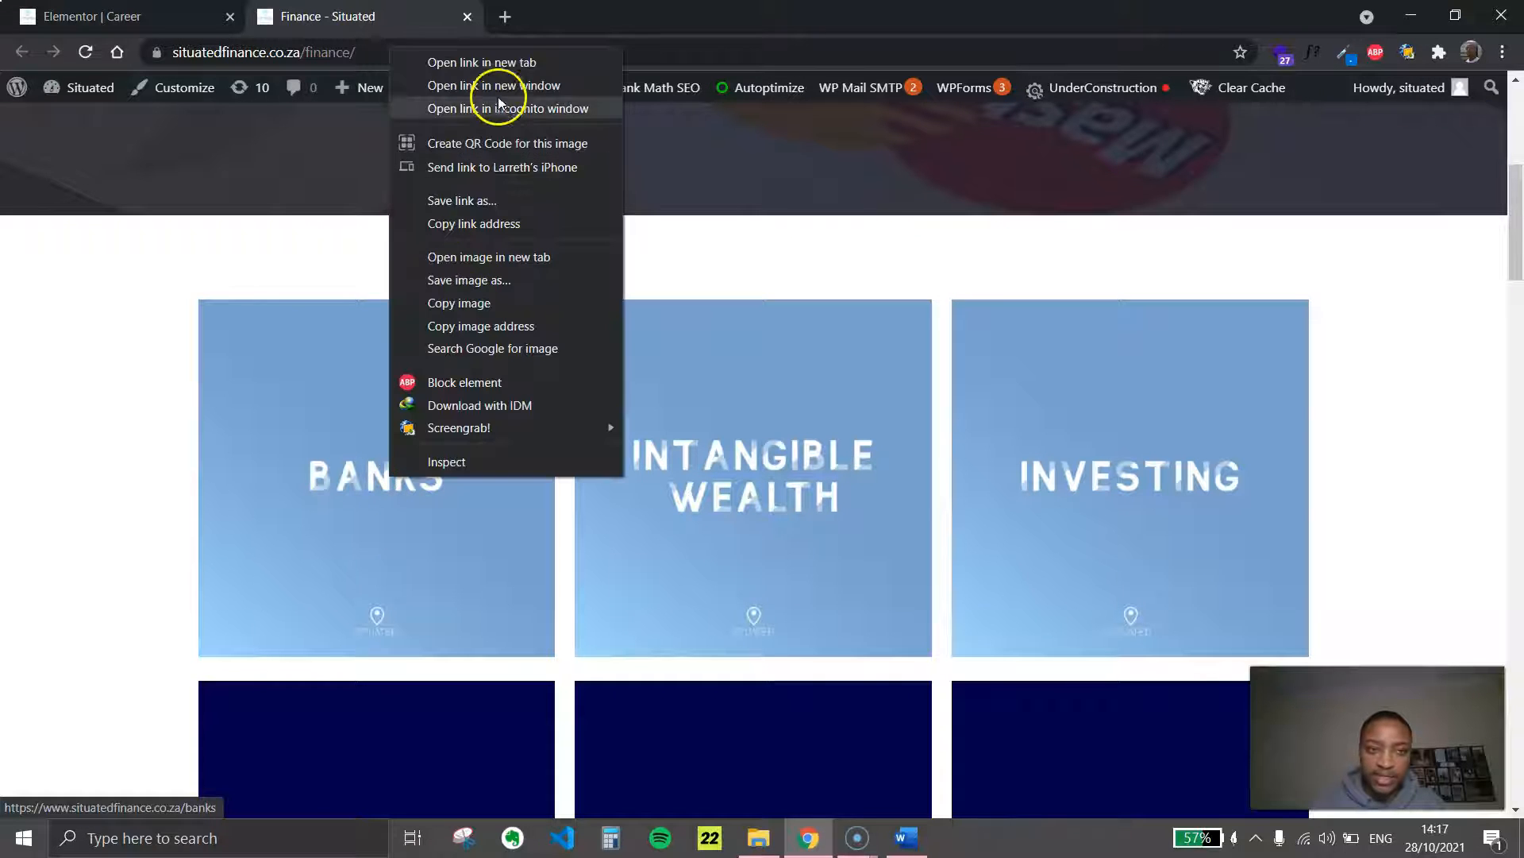
pyautogui.click(500, 60)
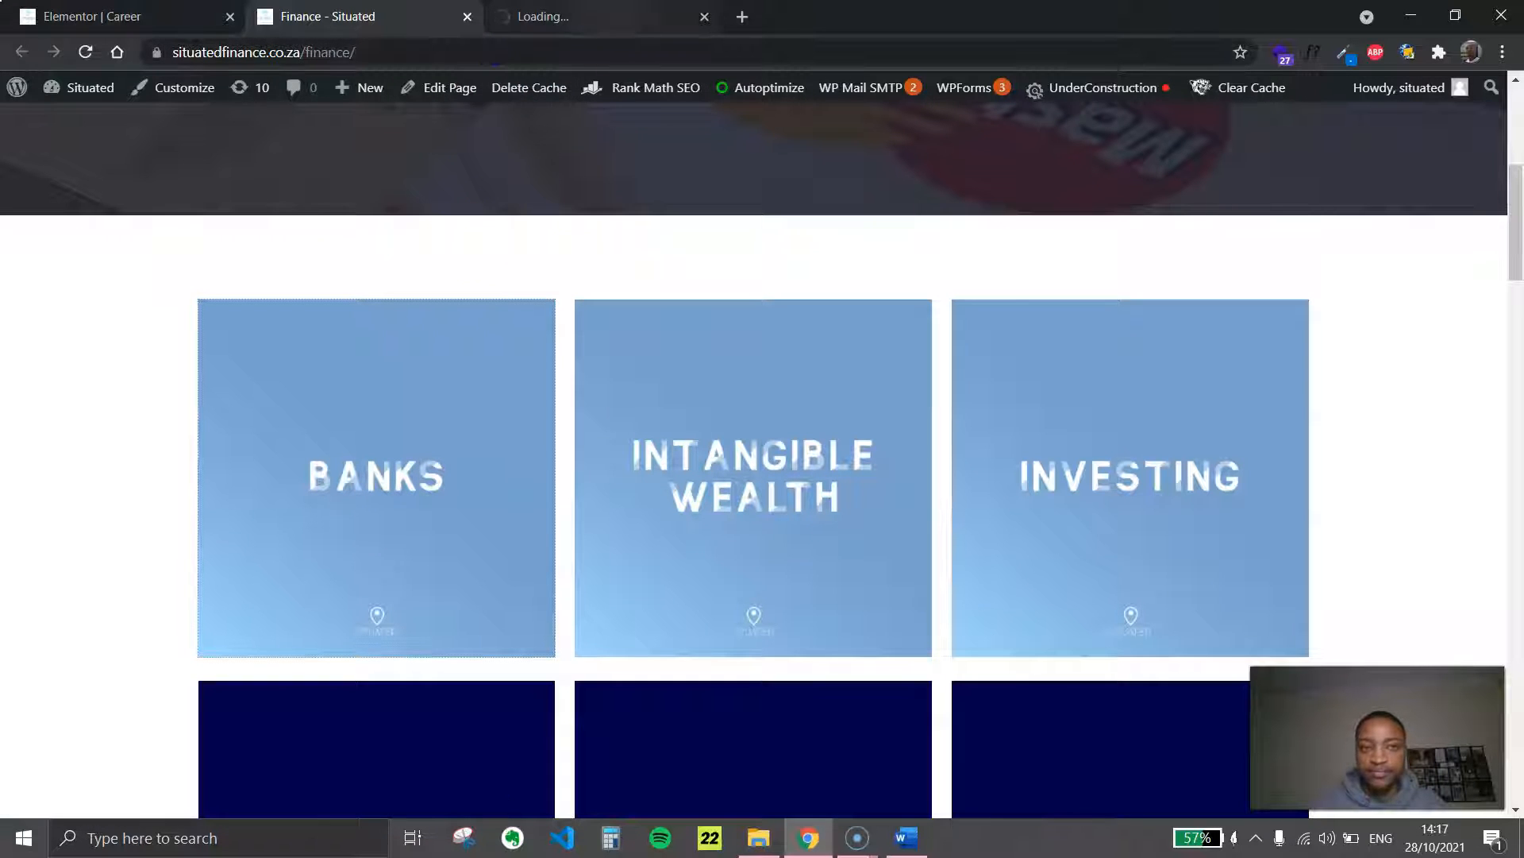
pyautogui.click(612, 17)
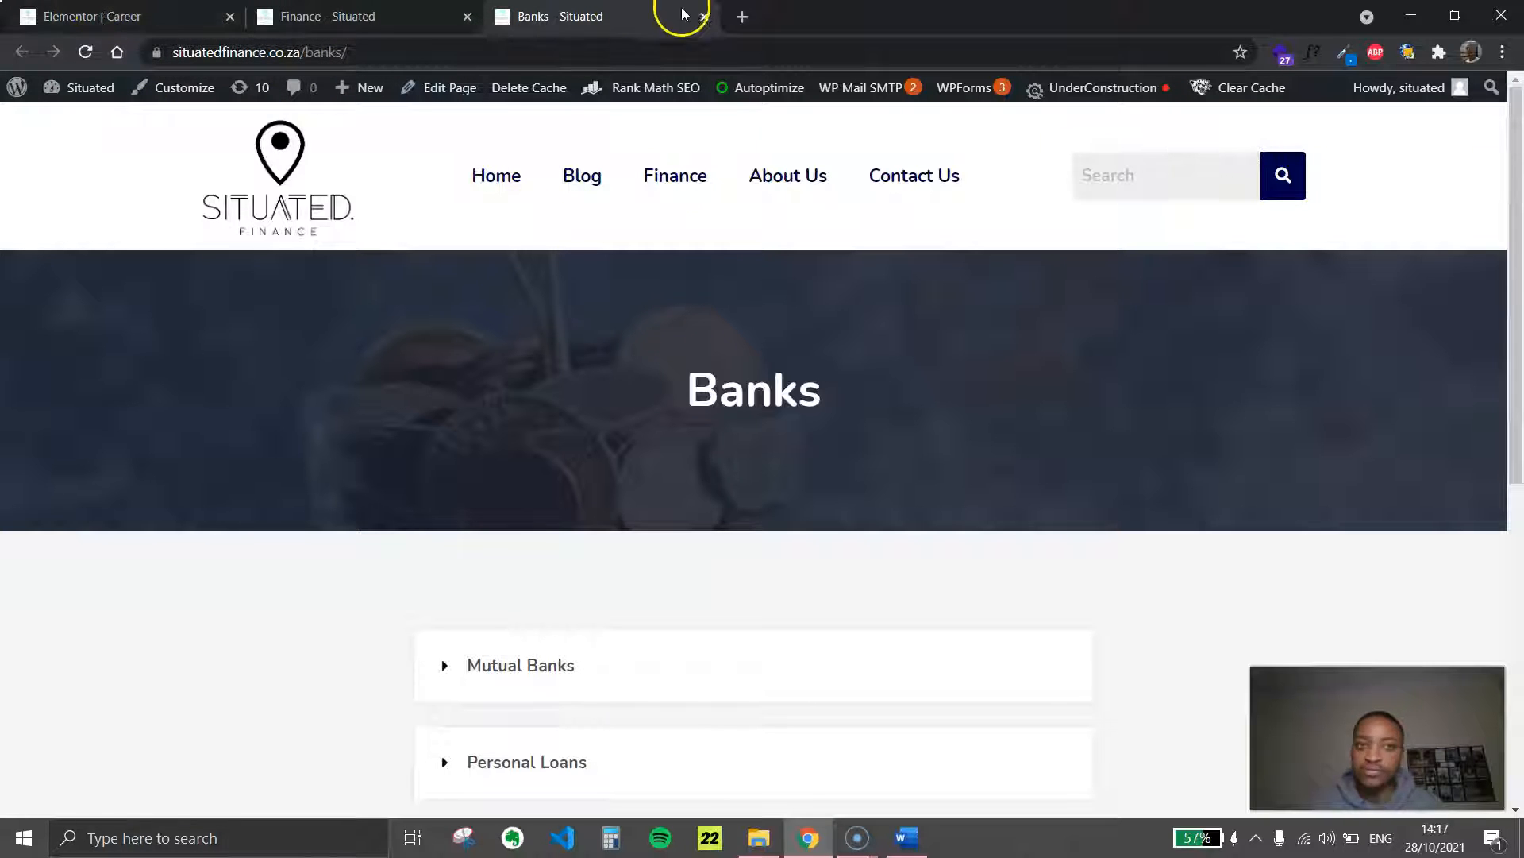
# Examine the Banks page's hero heading, its toggle list and the Back to All button as a layout reference
pyautogui.scroll(-2, 742, 535)
pyautogui.scroll(2, 731, 486)
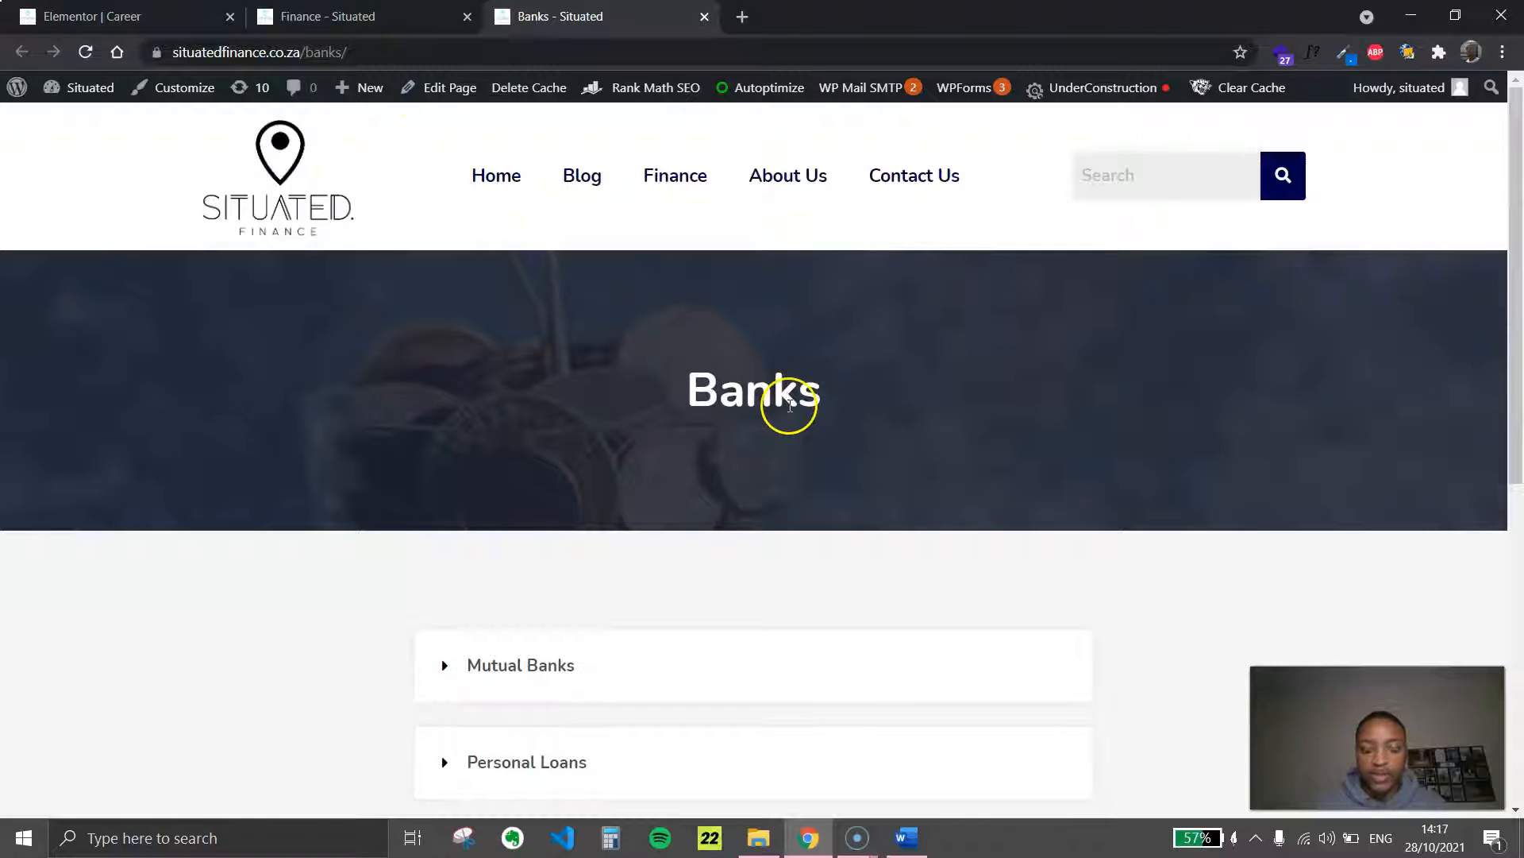
pyautogui.doubleClick(821, 392)
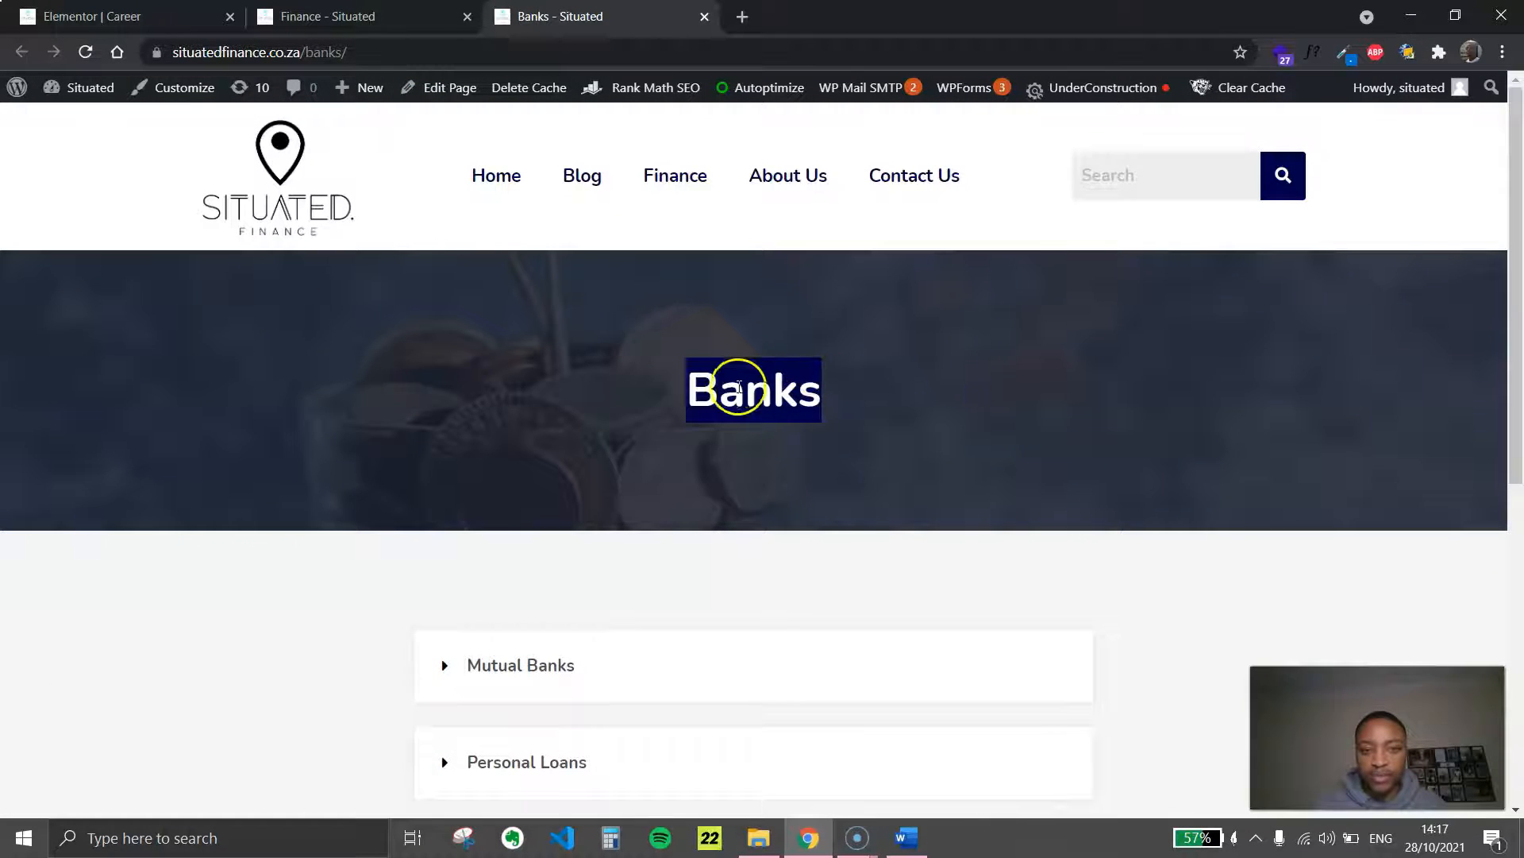
pyautogui.scroll(-4, 708, 381)
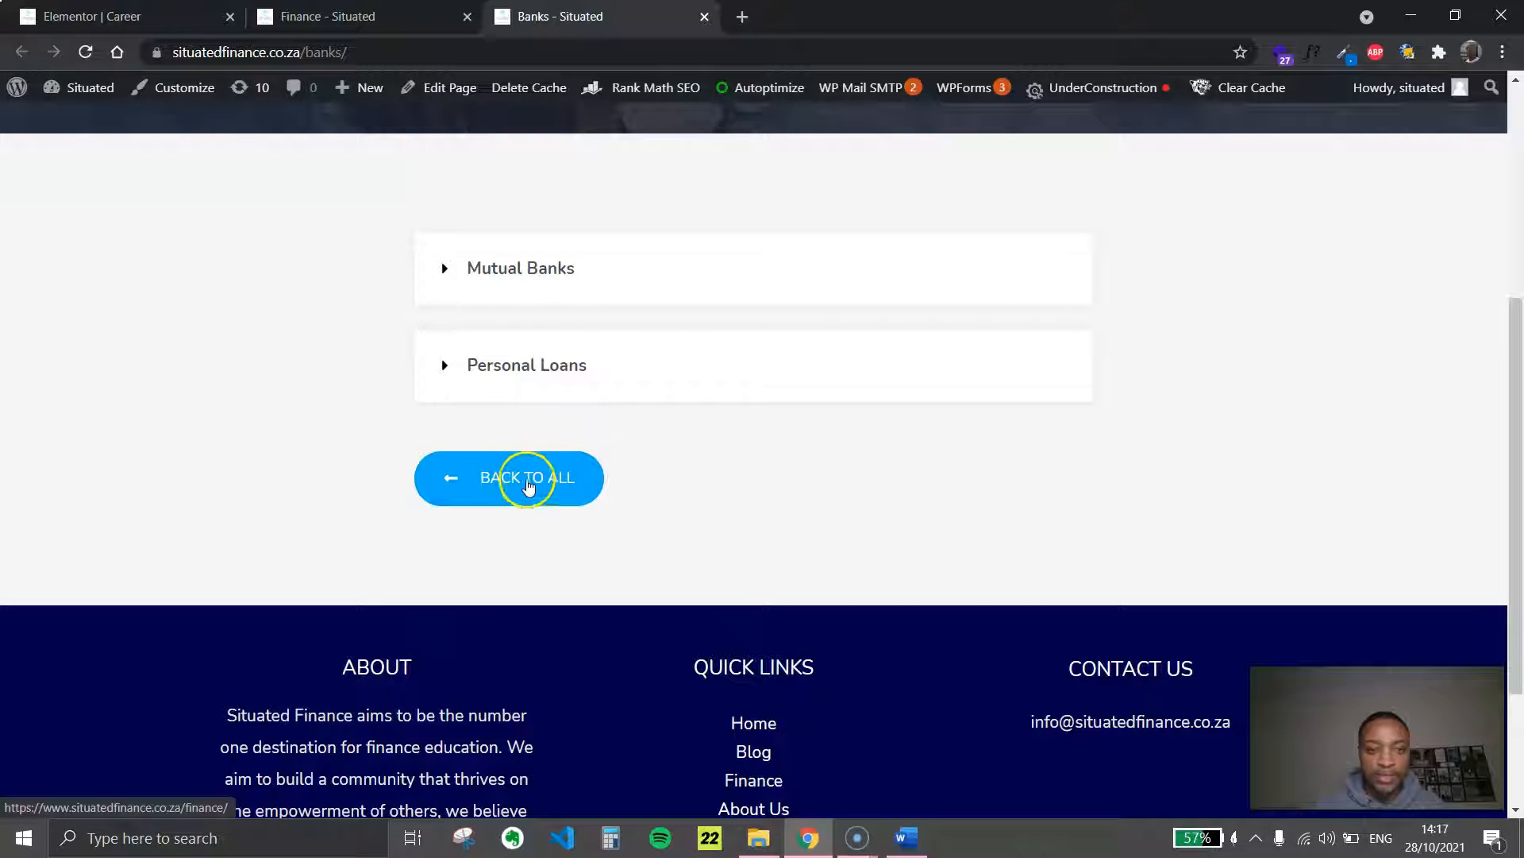
pyautogui.scroll(5, 719, 493)
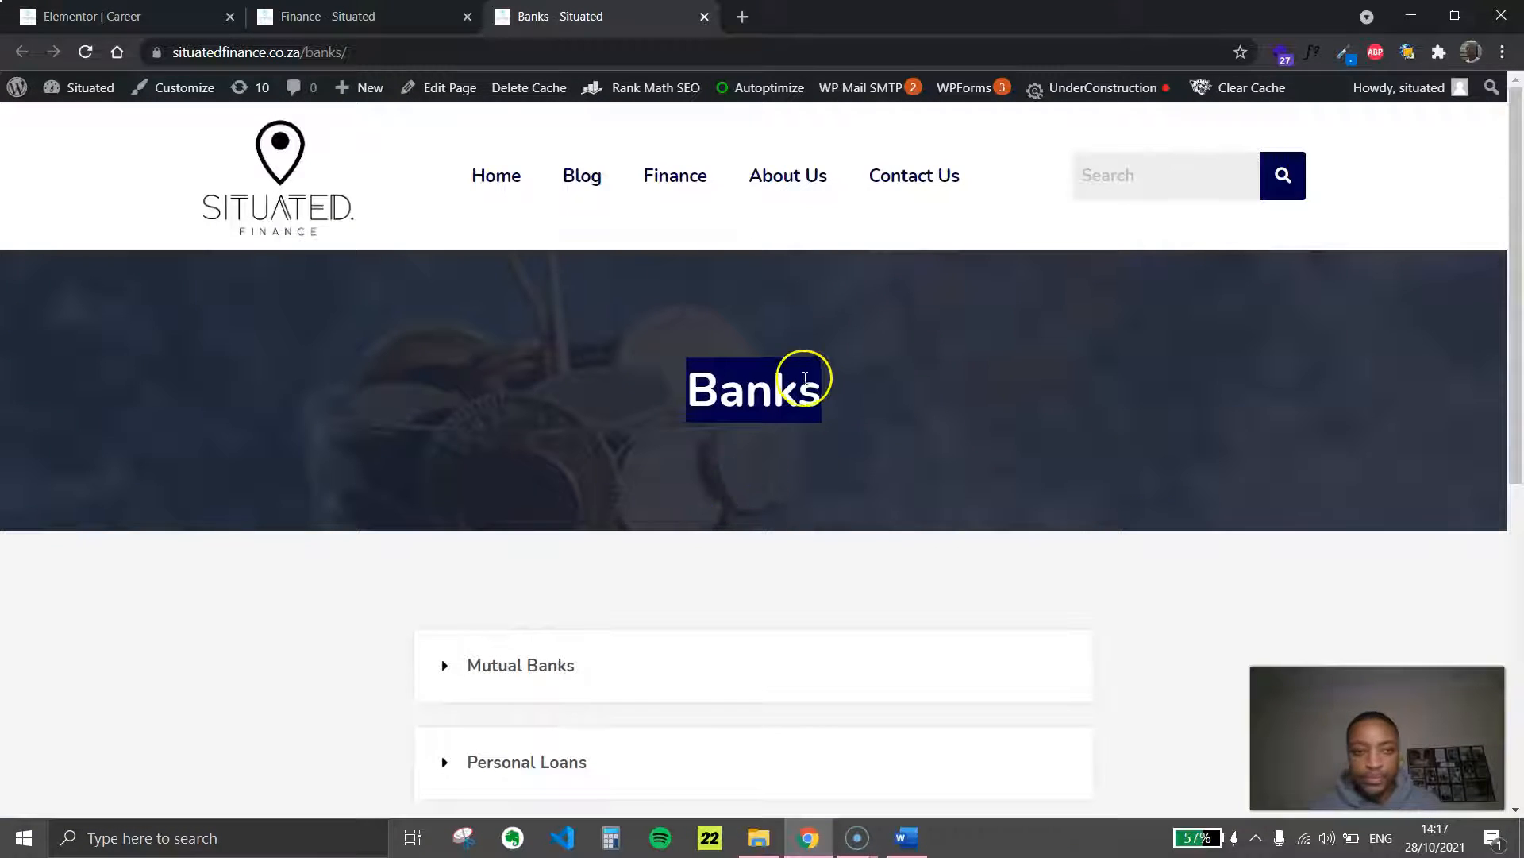
# Compare with the empty Career page, hide its widget panel, and open the Banks page for editing with Elementor
pyautogui.hotkey('ctrl', 'Tab')
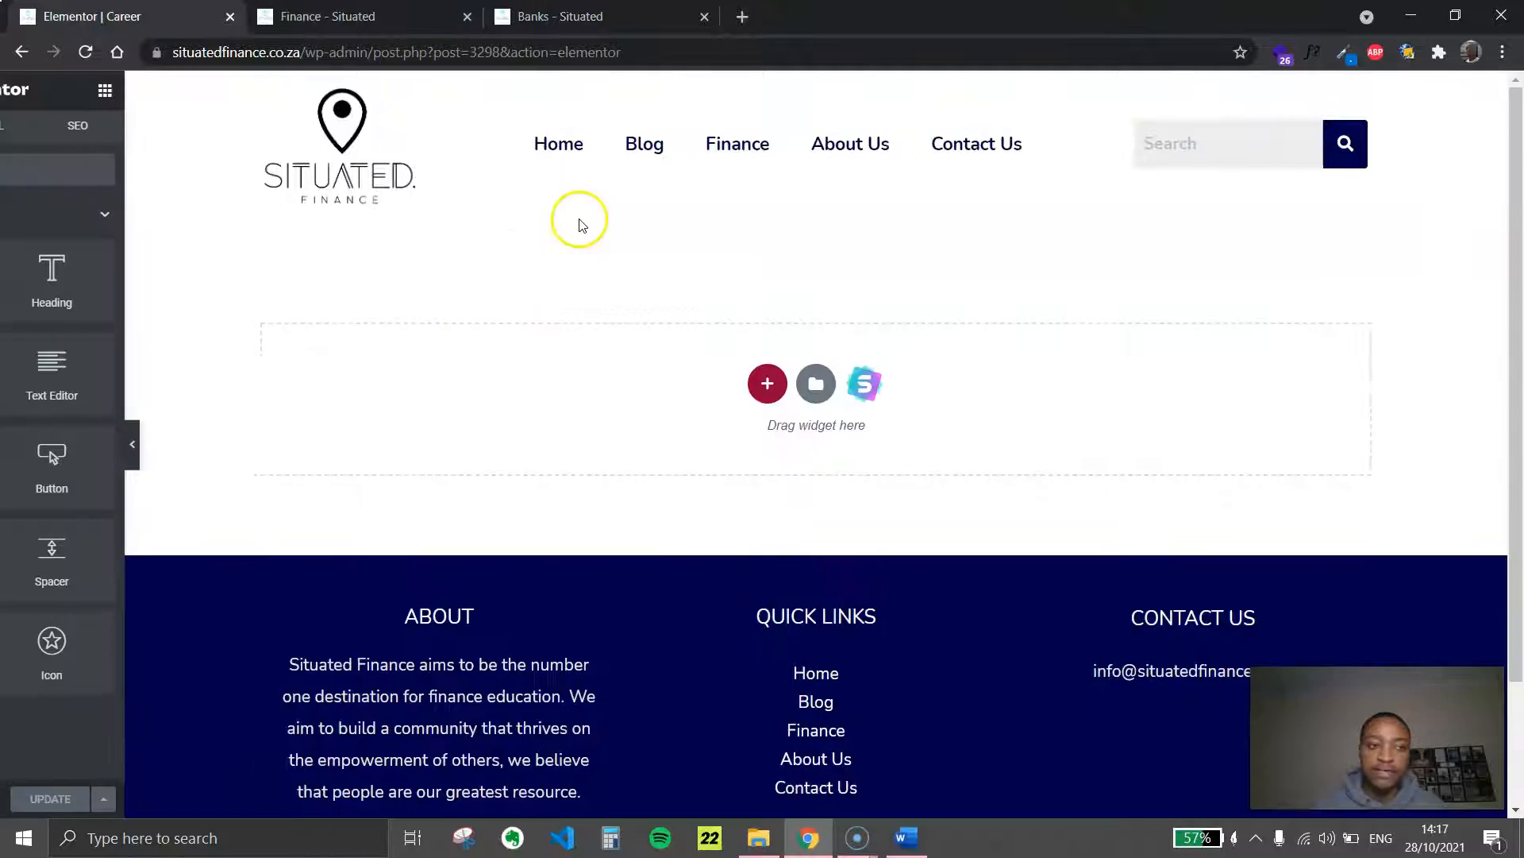
pyautogui.click(298, 442)
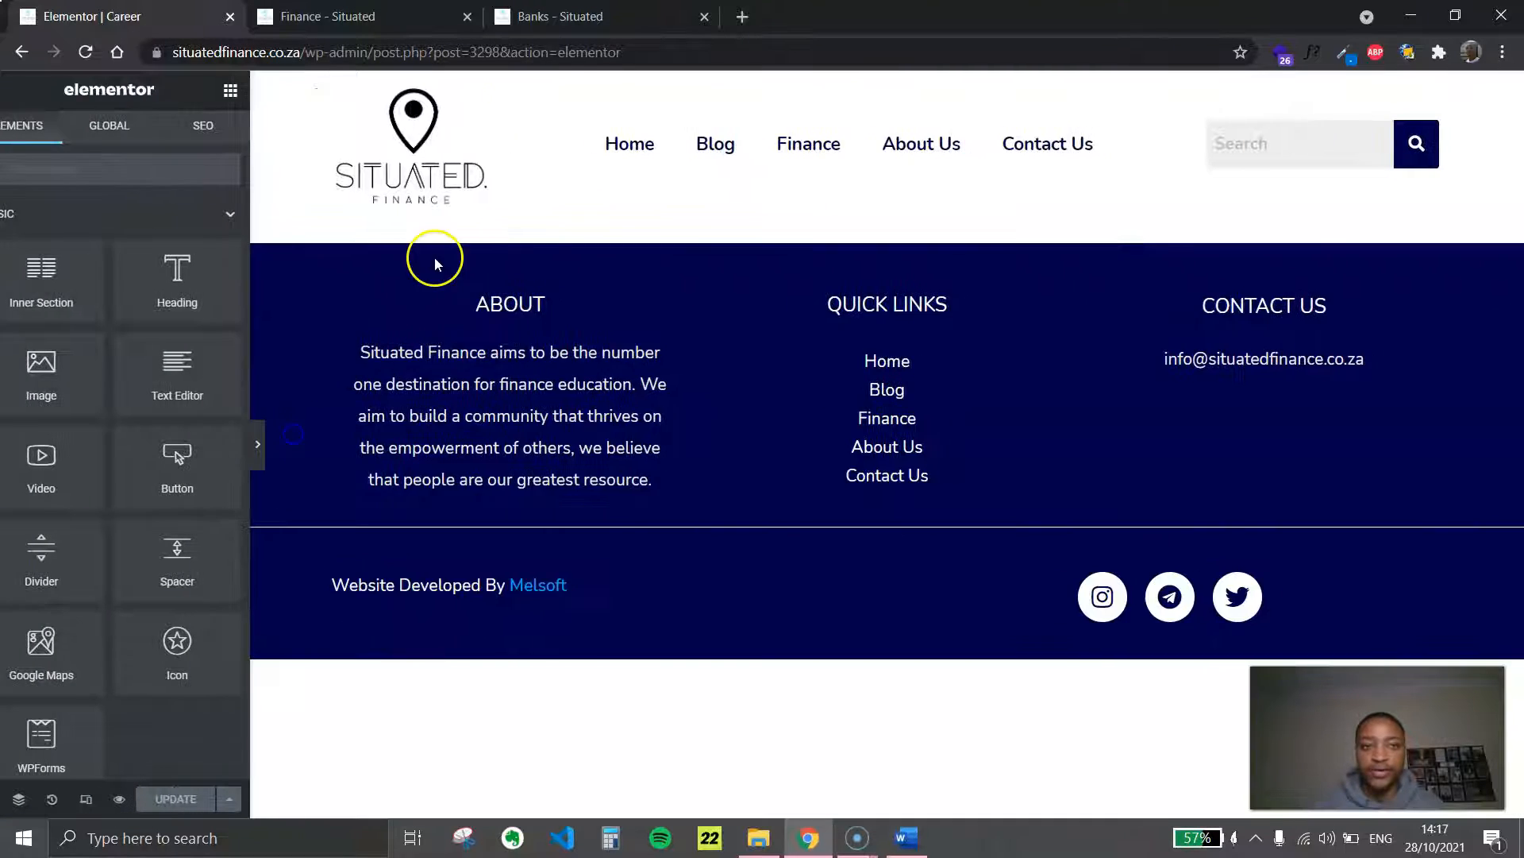
pyautogui.click(572, 14)
pyautogui.click(864, 389)
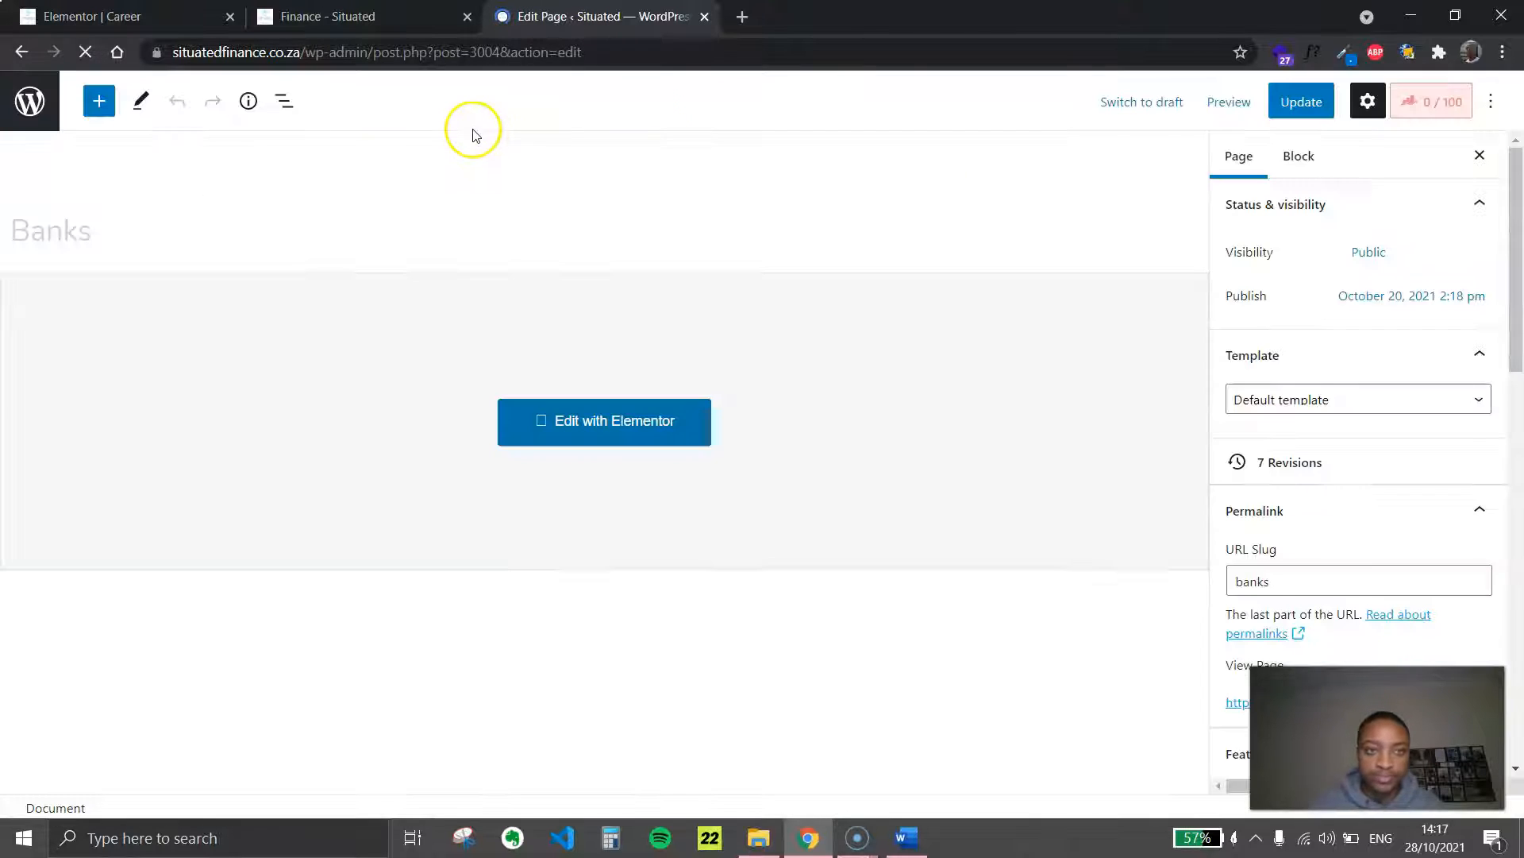
pyautogui.click(616, 418)
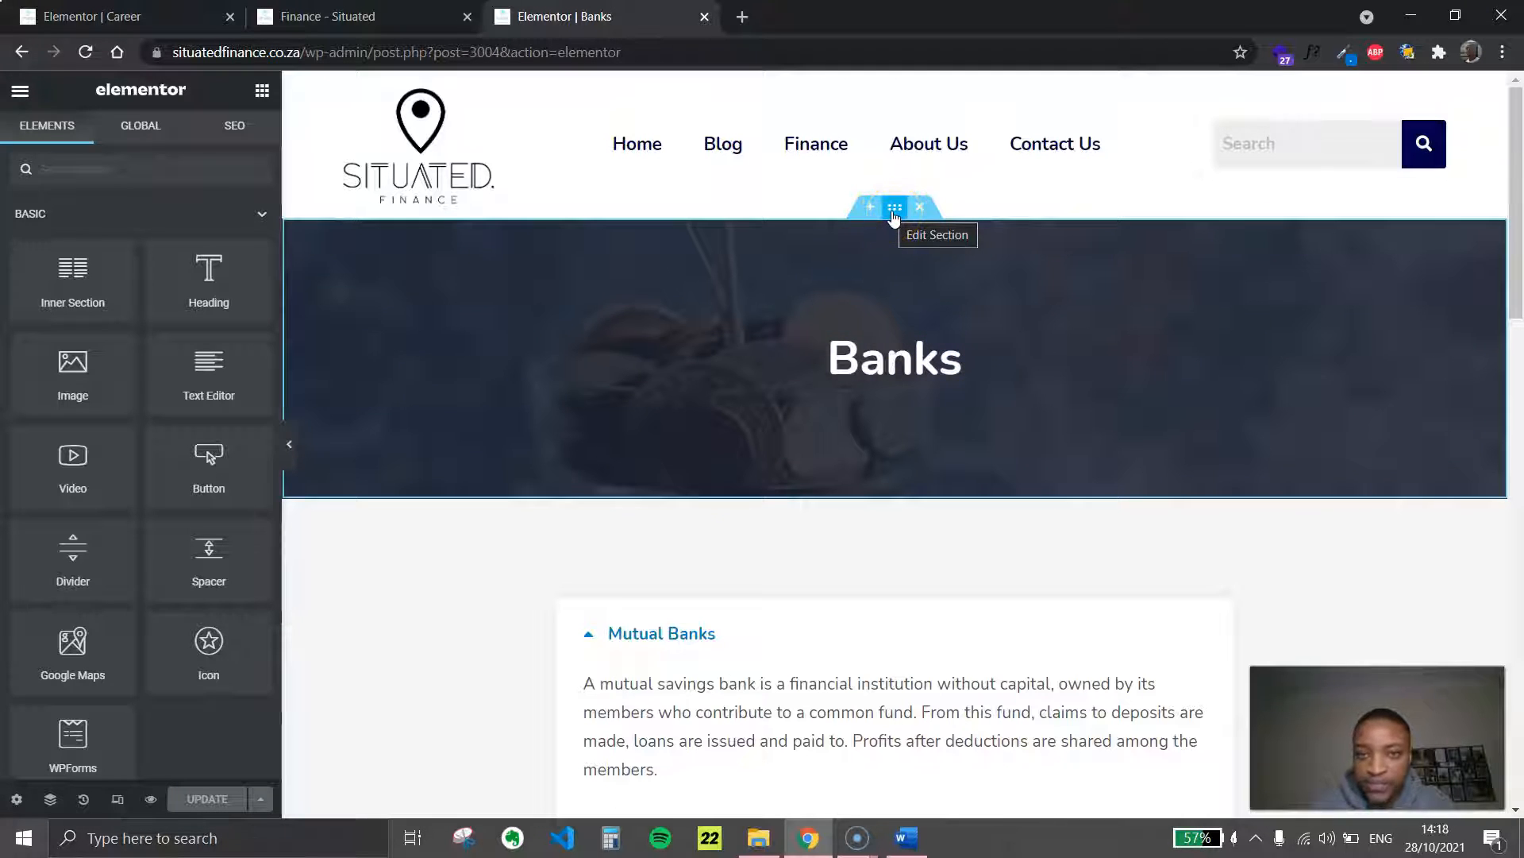
# Copy the hero section with the Banks heading from the Banks page and paste it into the empty Career page
pyautogui.rightClick(893, 211)
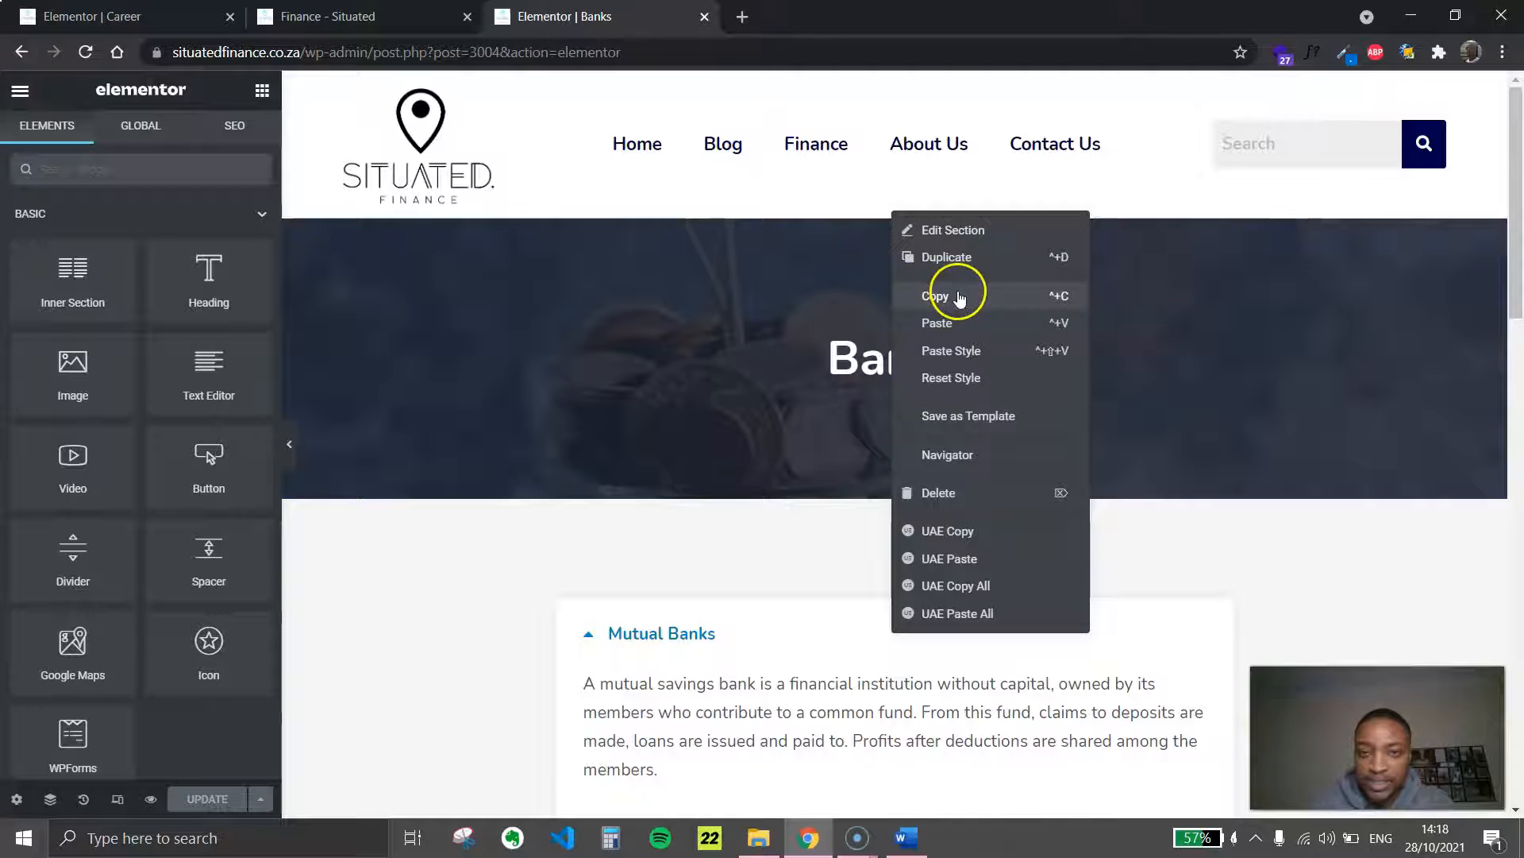
pyautogui.click(961, 295)
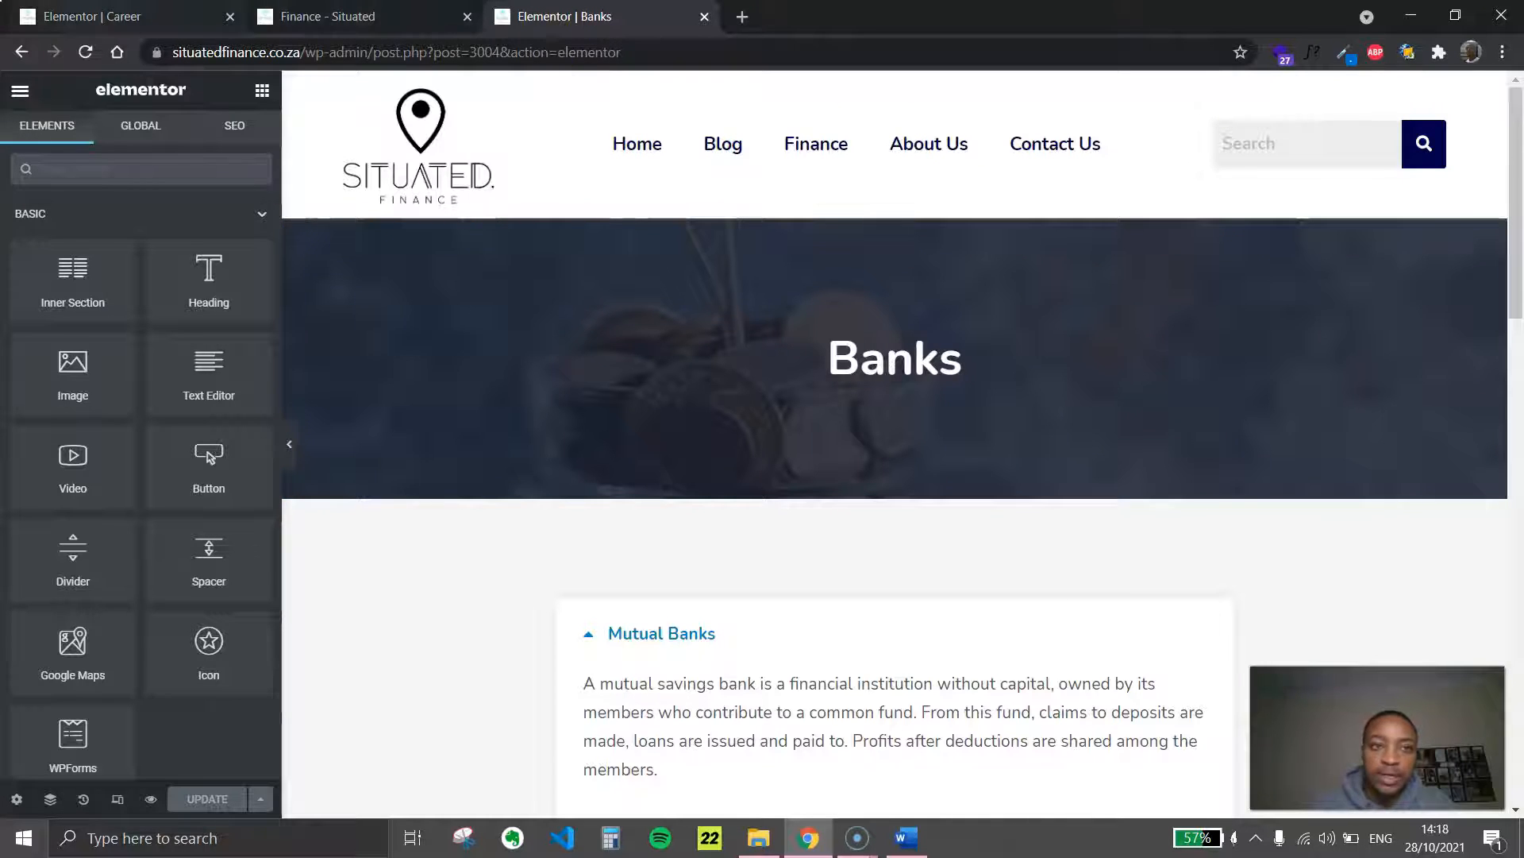
pyautogui.click(143, 16)
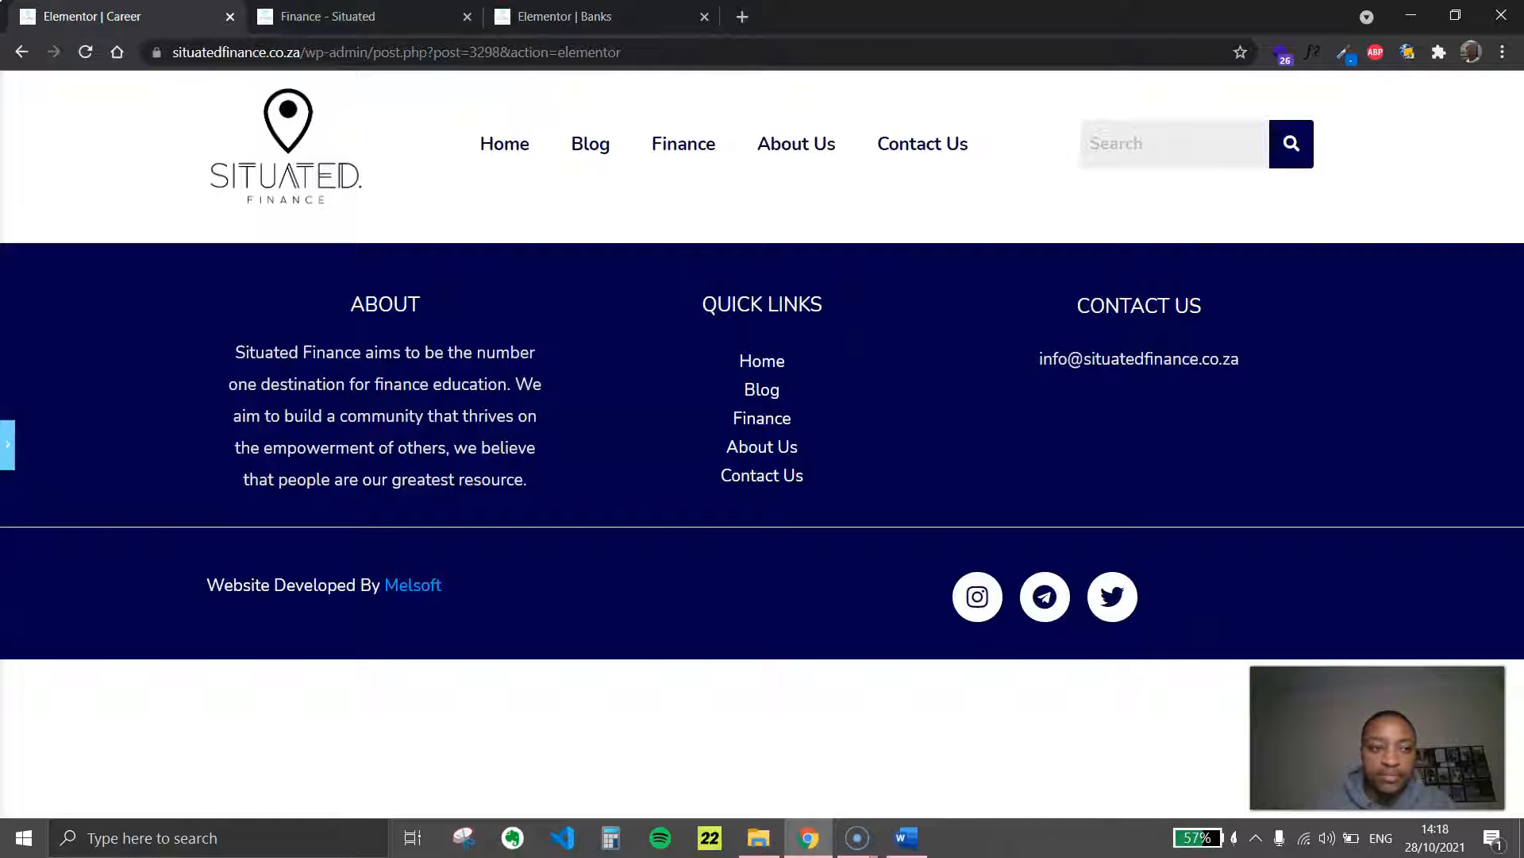
pyautogui.click(7, 446)
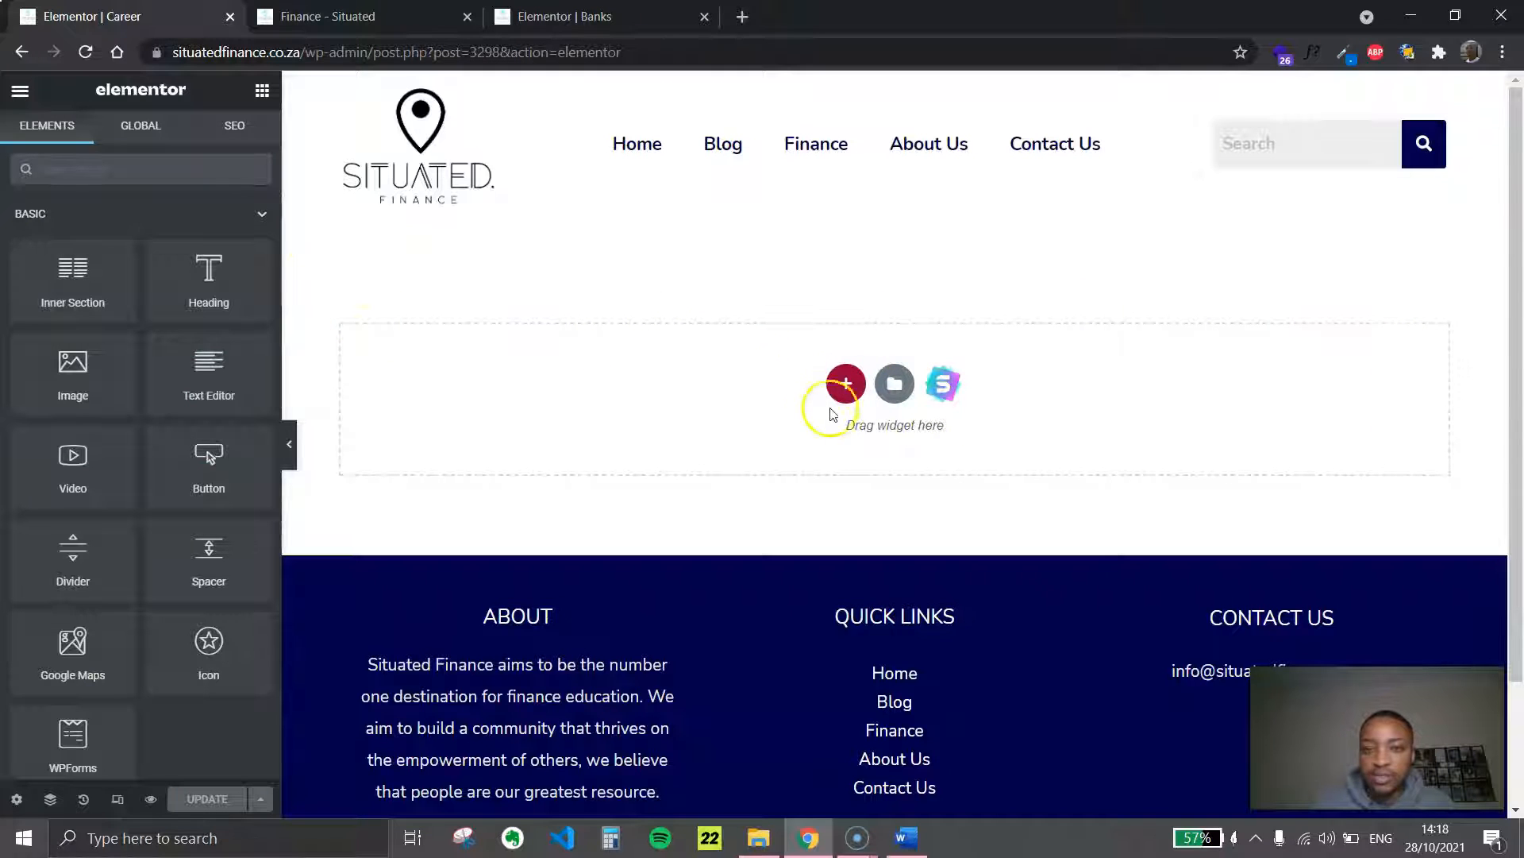
pyautogui.rightClick(760, 385)
pyautogui.click(888, 413)
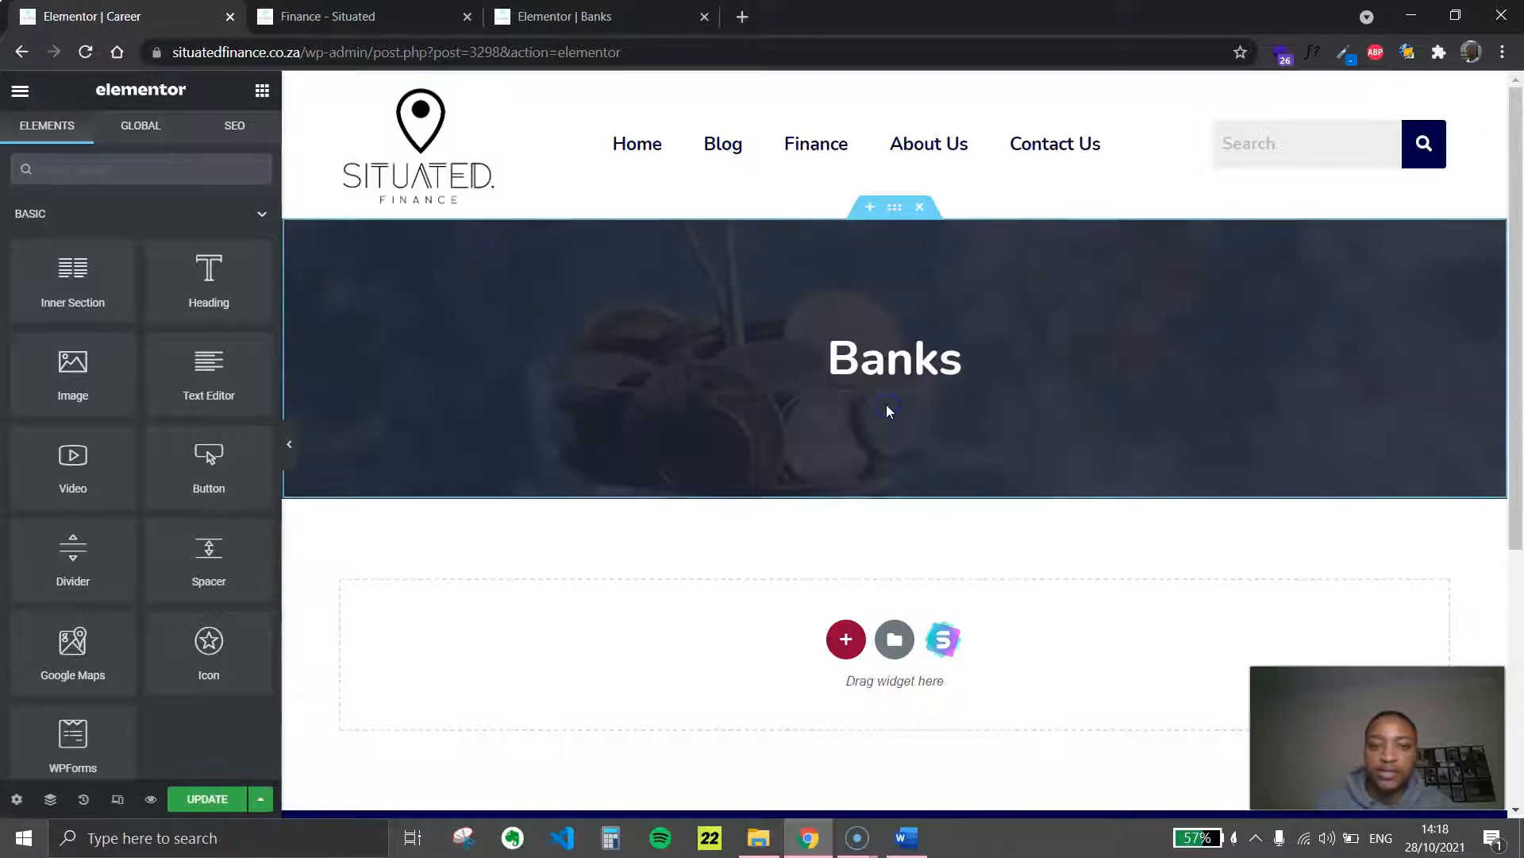
# Change the pasted hero heading's title to "Career" and check the banner at full width
pyautogui.click(871, 363)
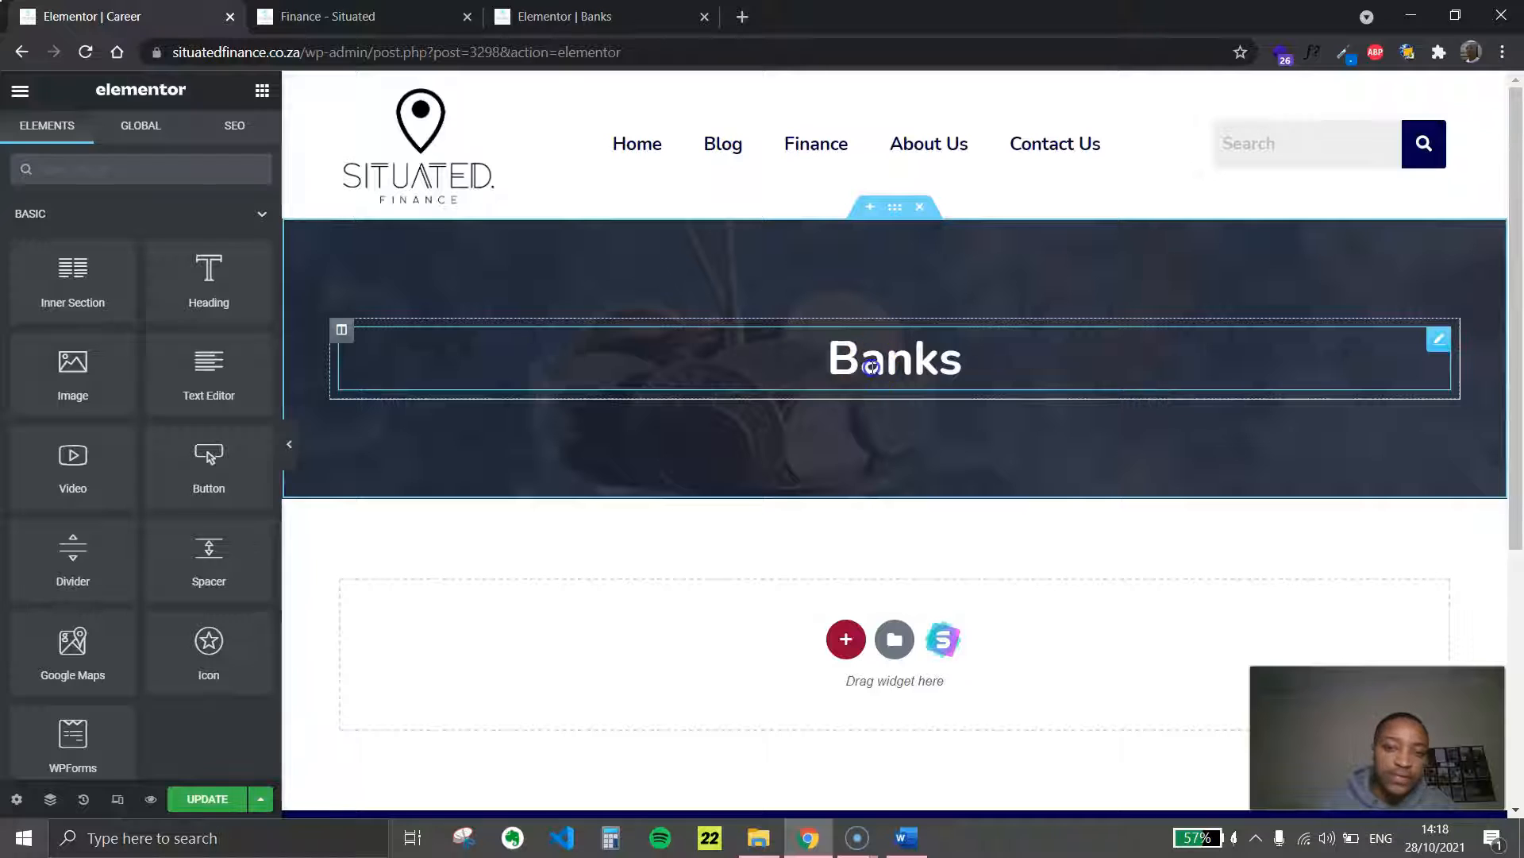
pyautogui.click(248, 281)
pyautogui.write('Career')
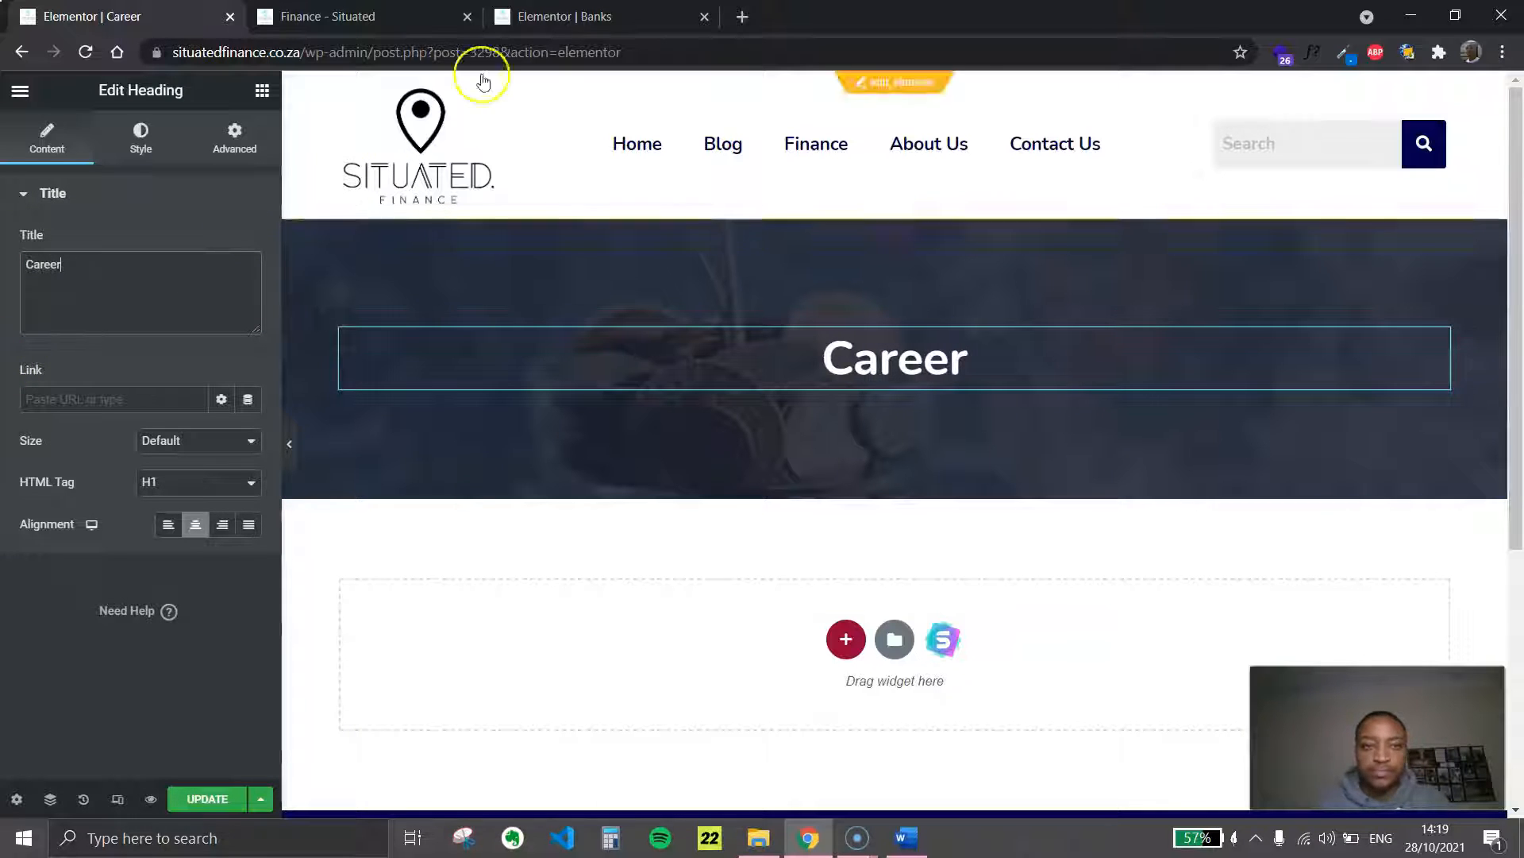
pyautogui.click(289, 444)
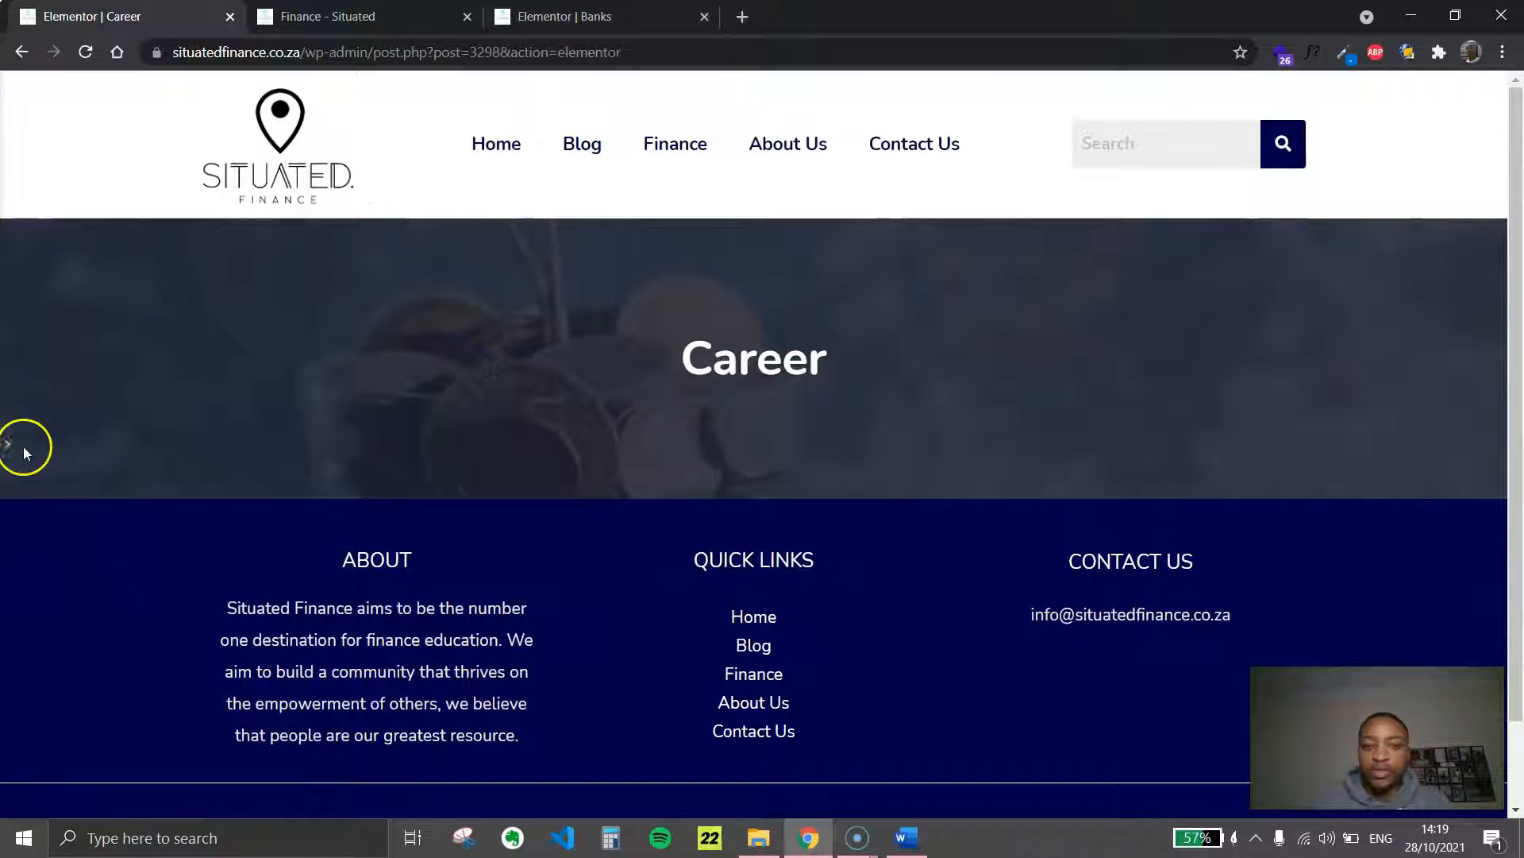
pyautogui.click(10, 463)
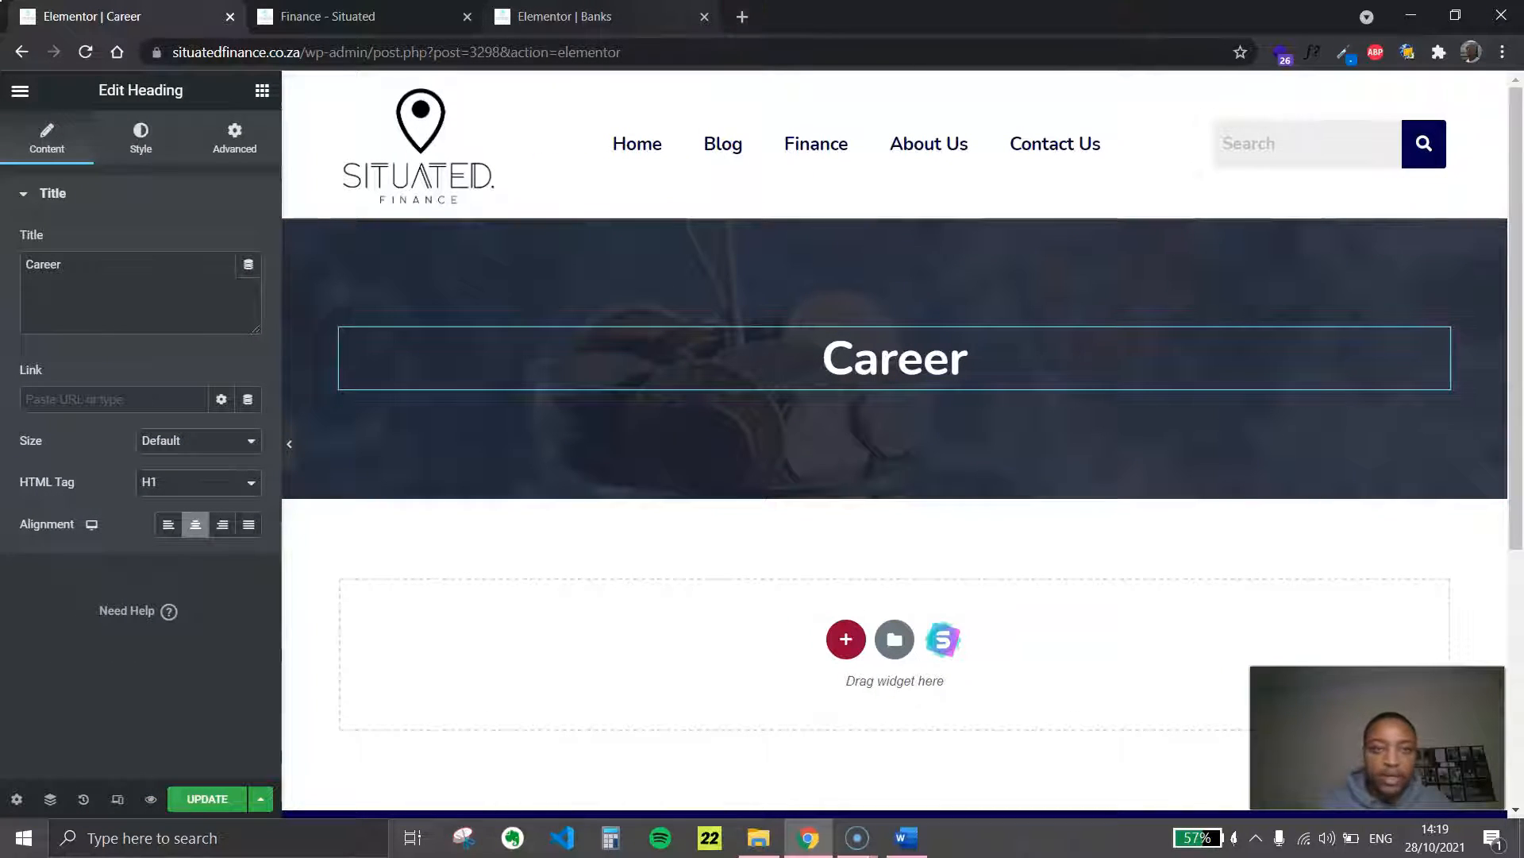
# Copy the Banks page's section containing the toggle list and paste it below the Career page's hero banner
pyautogui.click(604, 16)
pyautogui.scroll(-1, 894, 350)
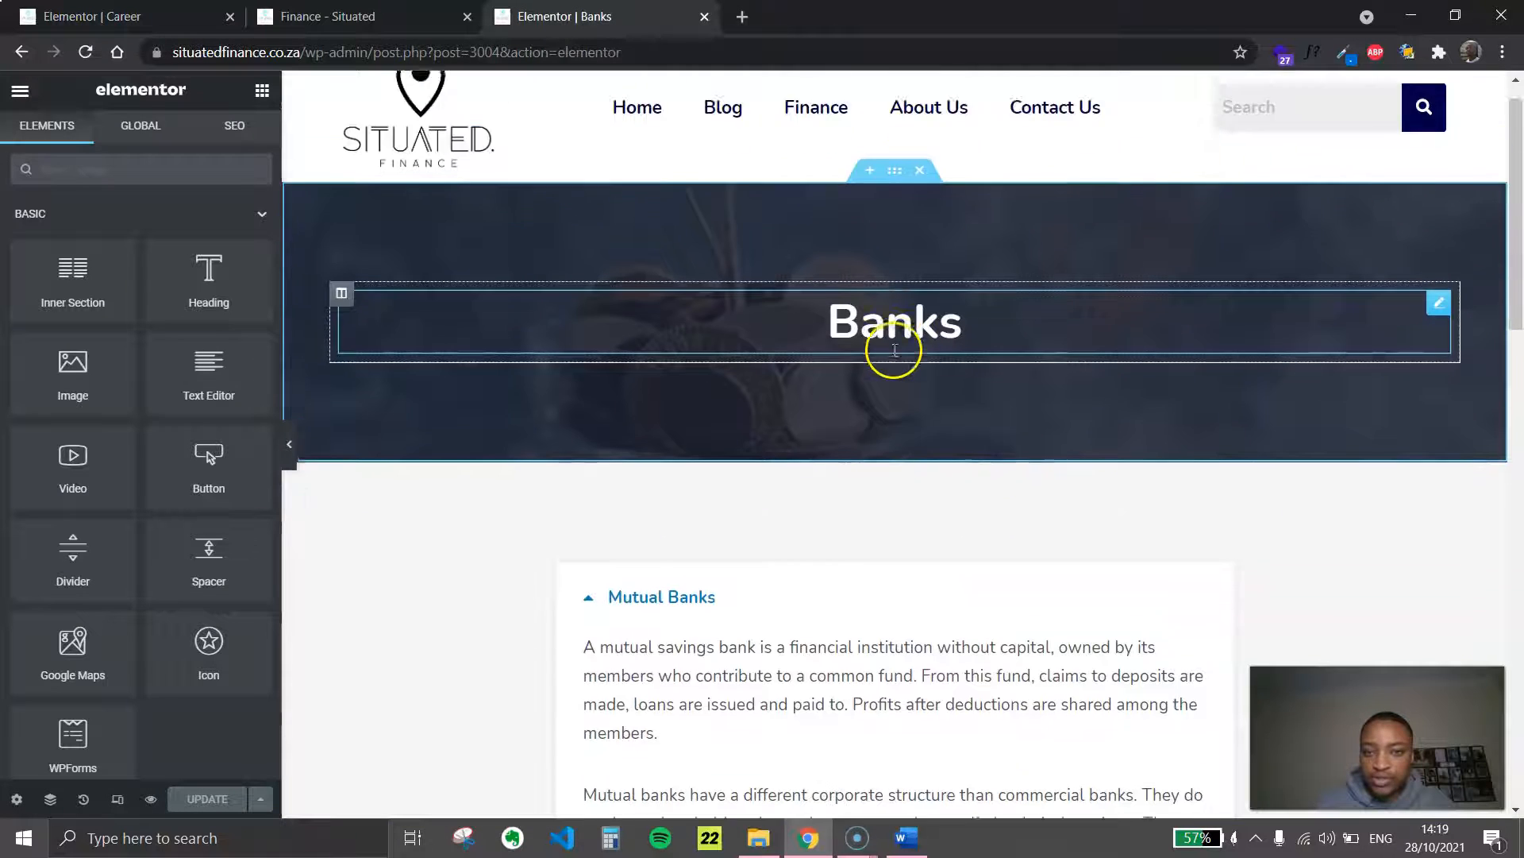
pyautogui.scroll(-2, 895, 350)
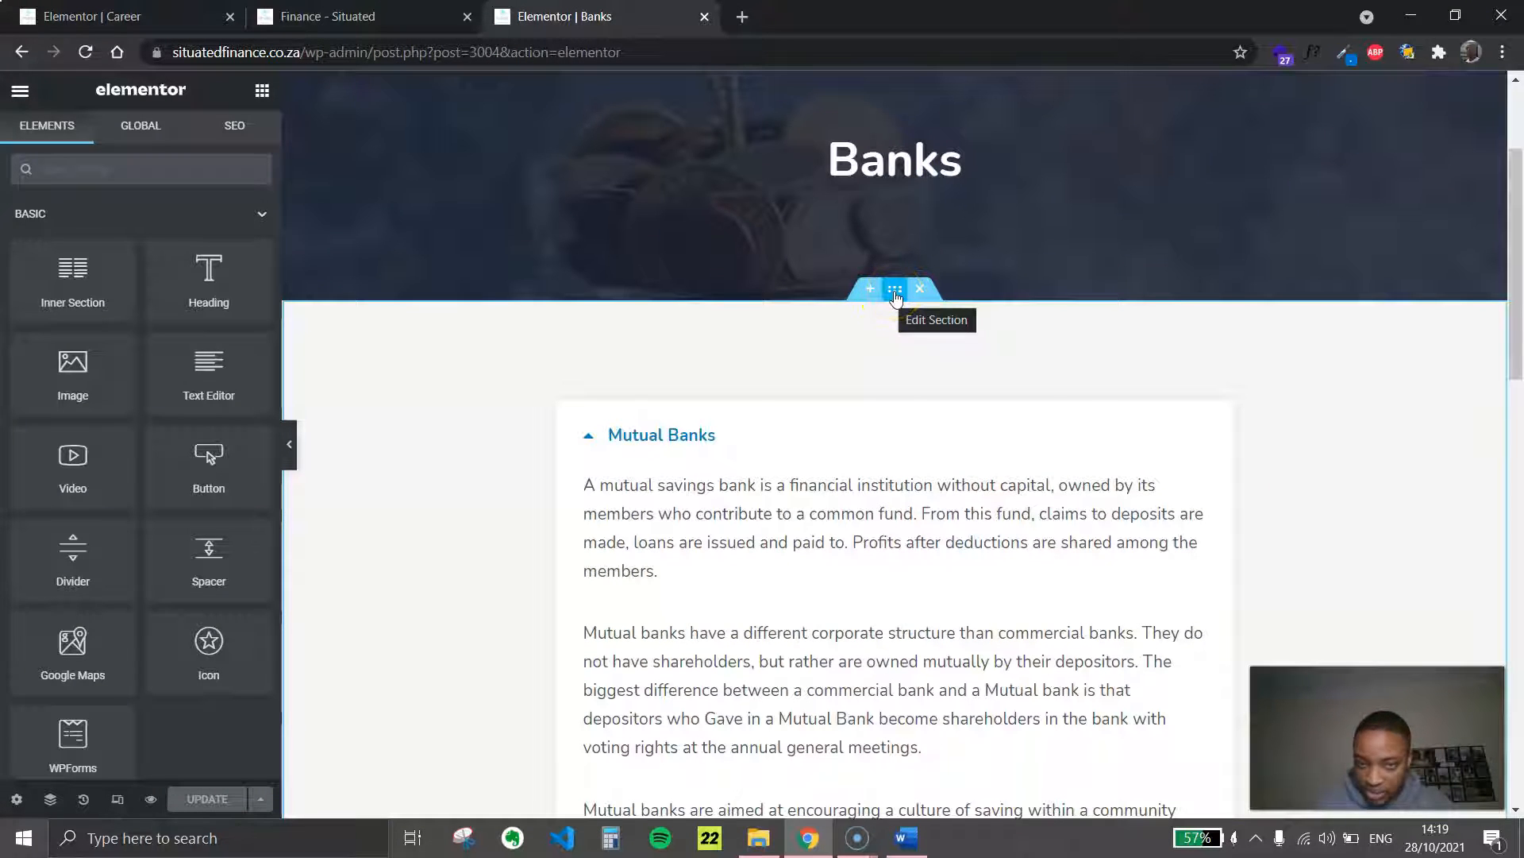
pyautogui.rightClick(896, 294)
pyautogui.click(969, 376)
pyautogui.click(142, 16)
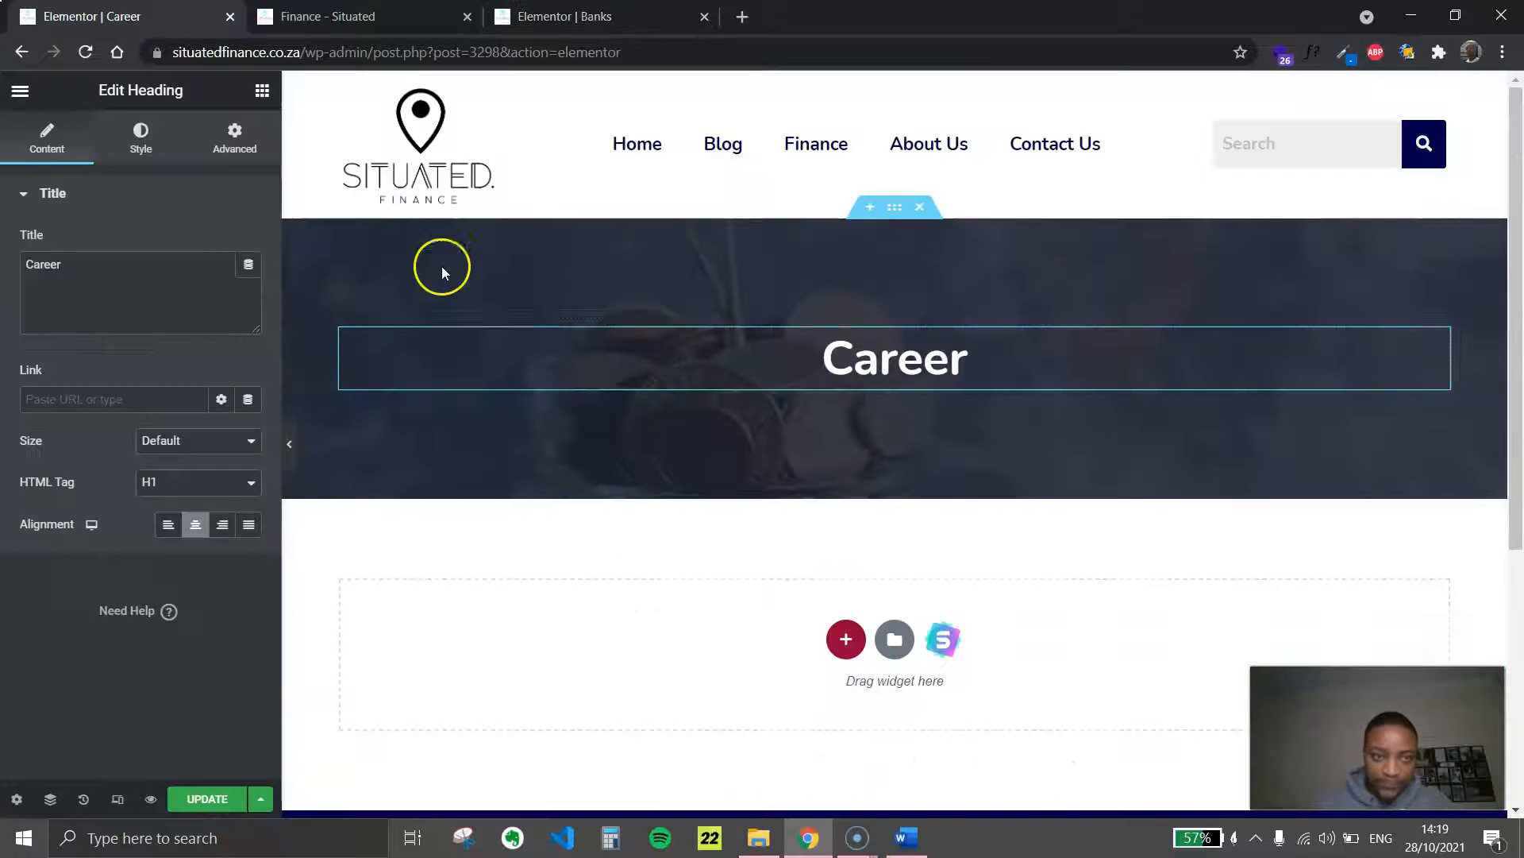
pyautogui.scroll(-5, 828, 623)
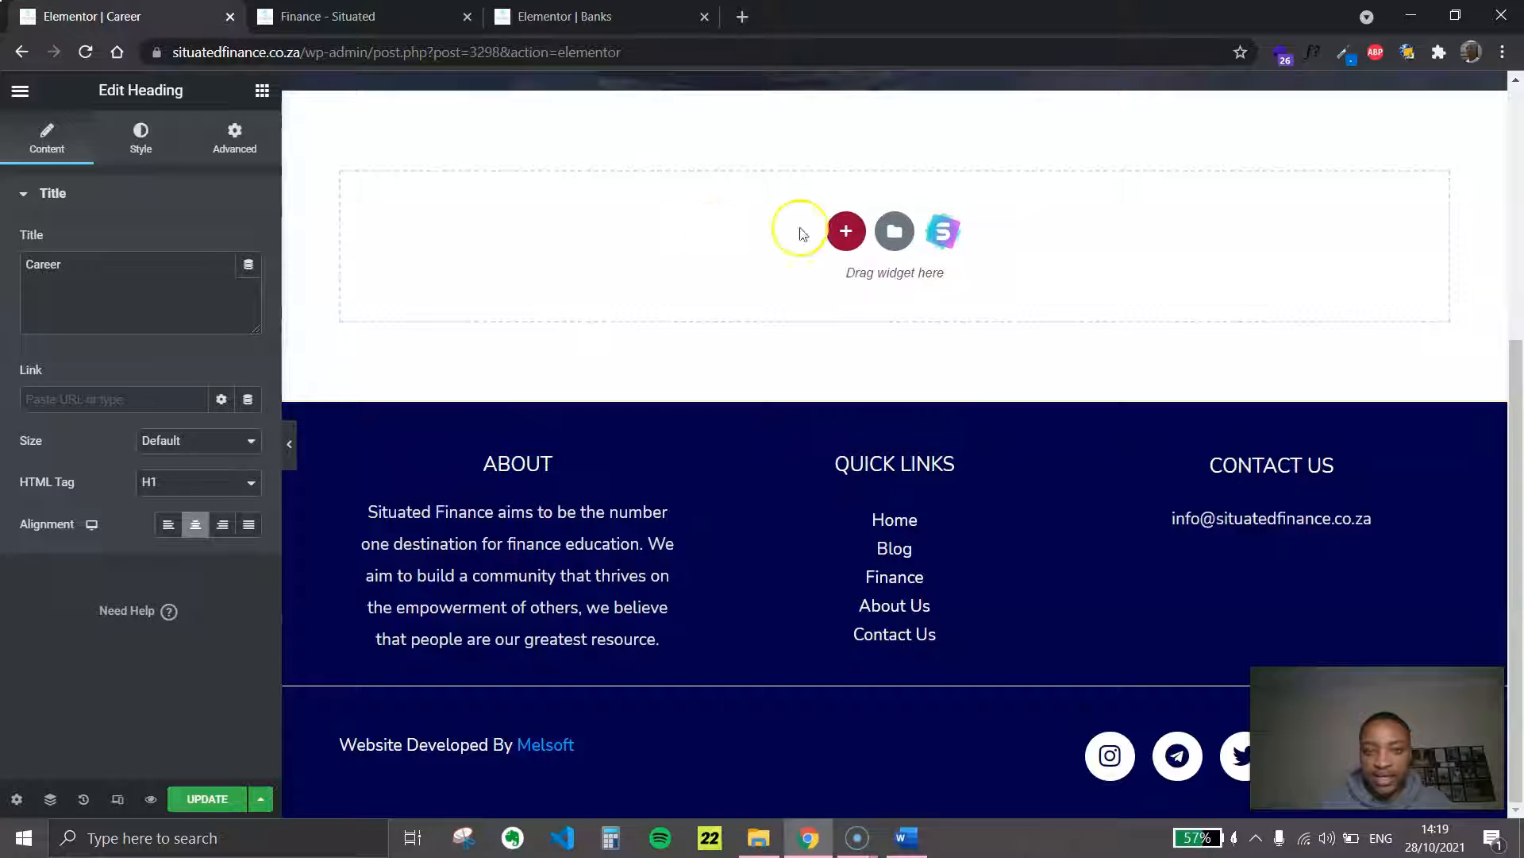
pyautogui.rightClick(742, 242)
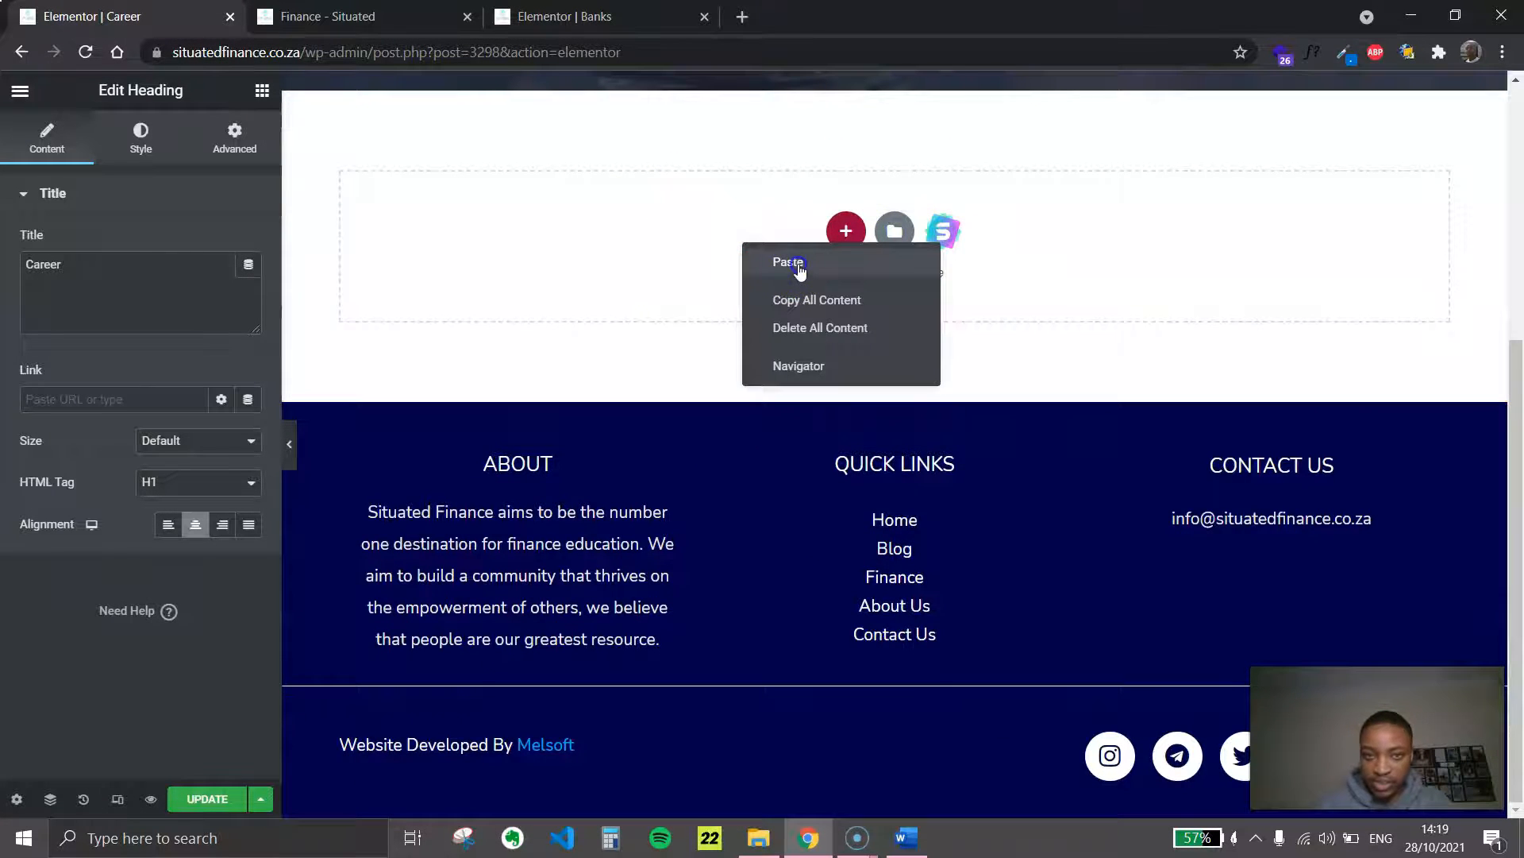
pyautogui.click(800, 271)
pyautogui.scroll(3, 1051, 273)
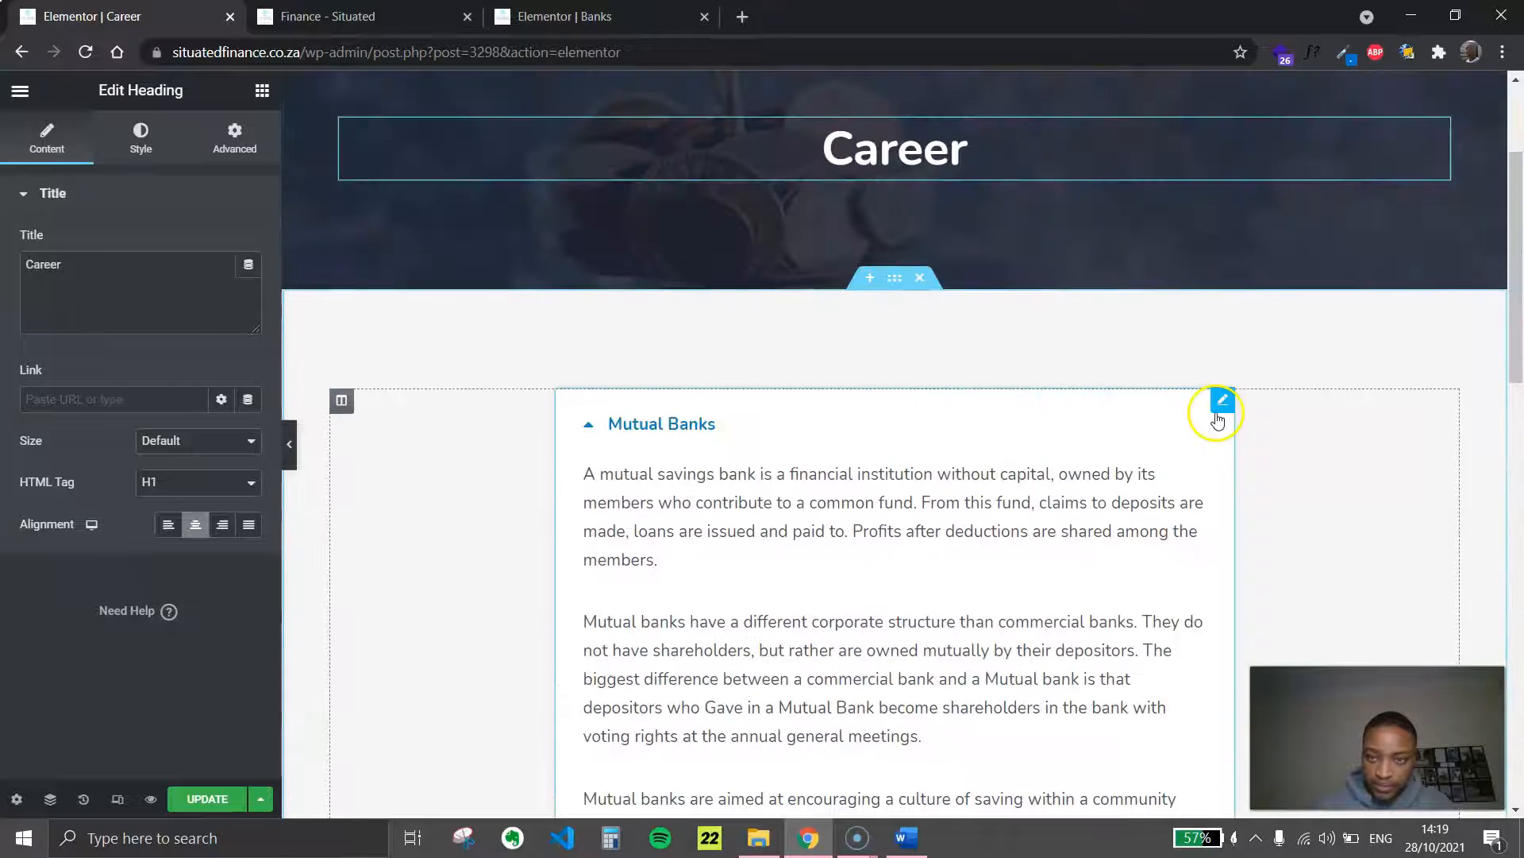
# Open the pasted toggle widget for editing and inspect the title and description of its Mutual Banks item
pyautogui.click(1221, 405)
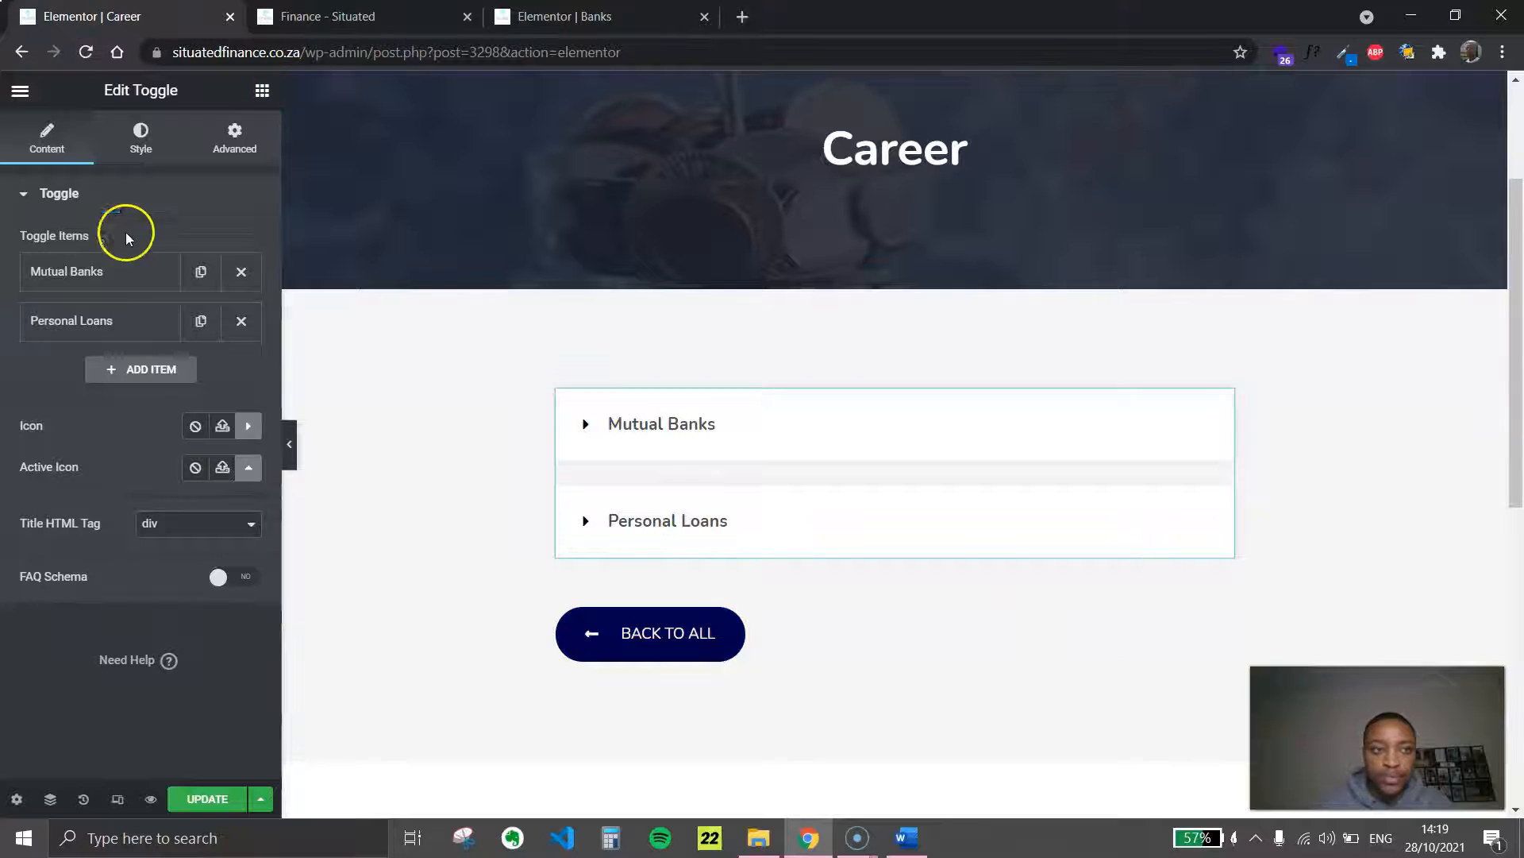
pyautogui.scroll(3, 885, 459)
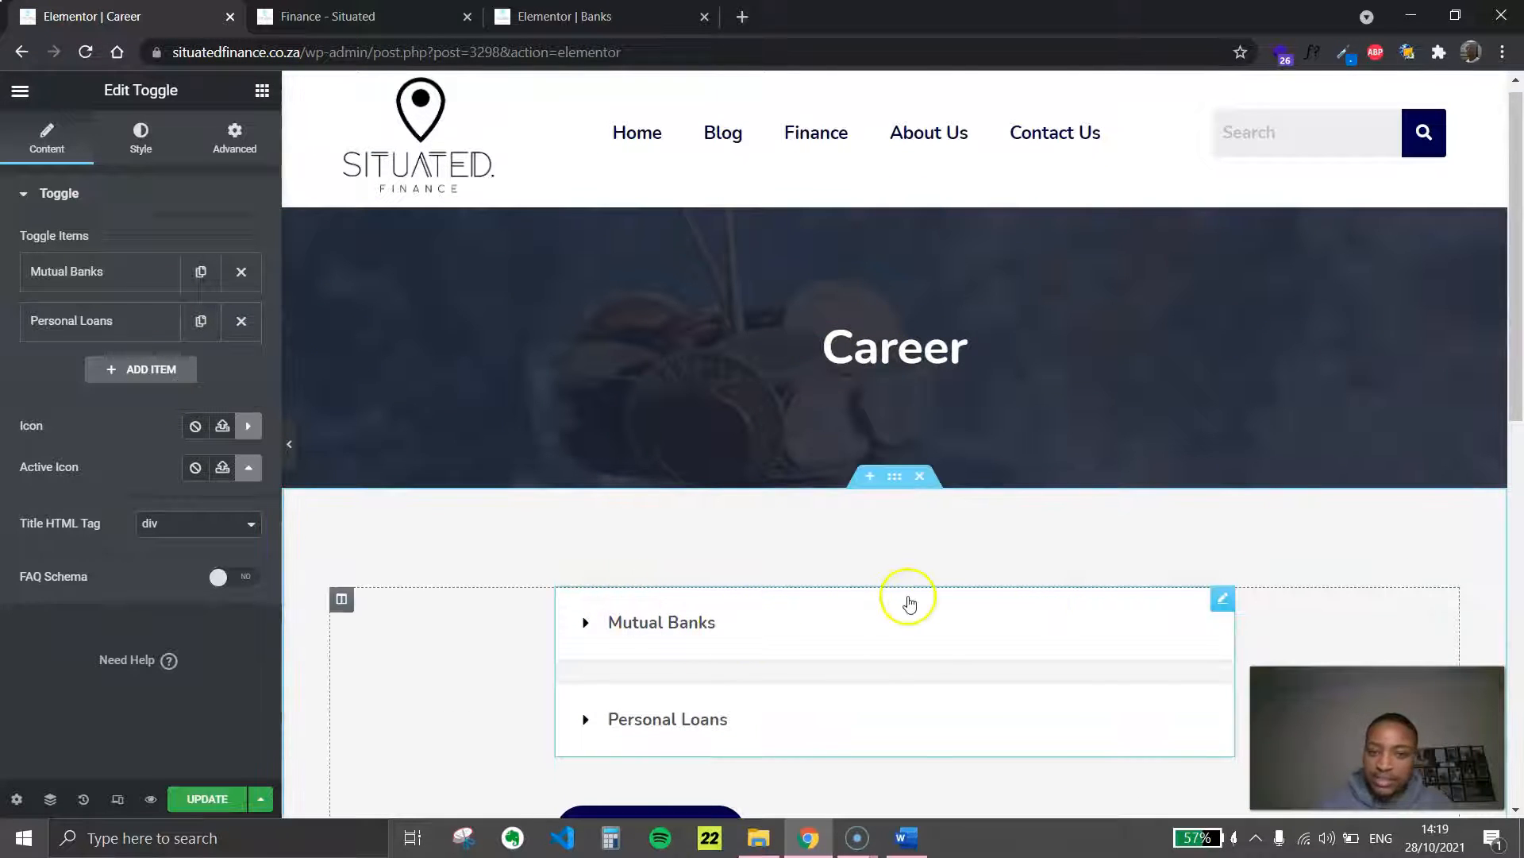
pyautogui.scroll(-3, 794, 493)
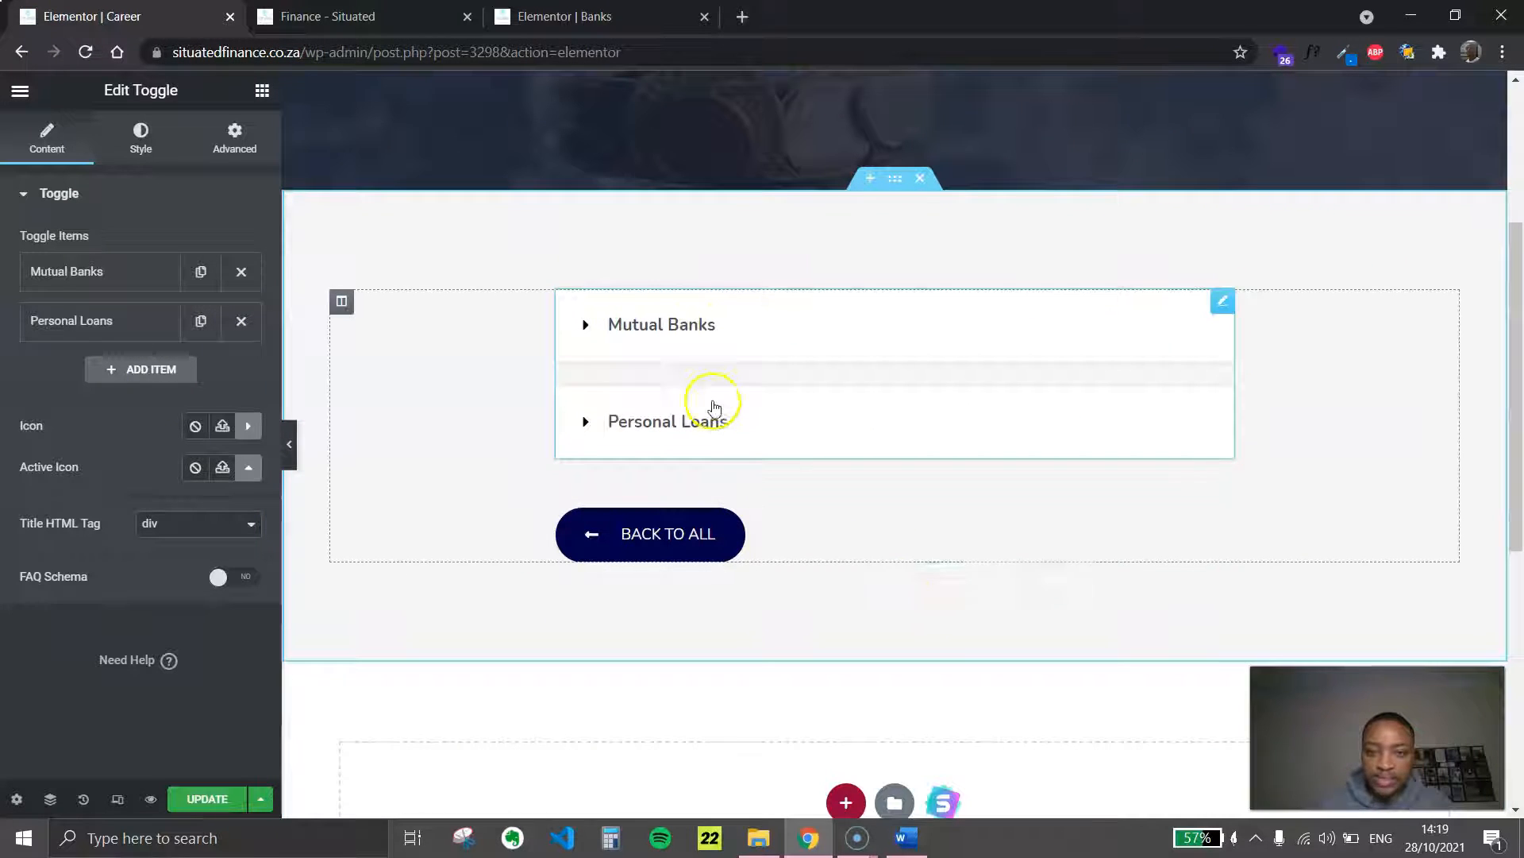
pyautogui.click(119, 270)
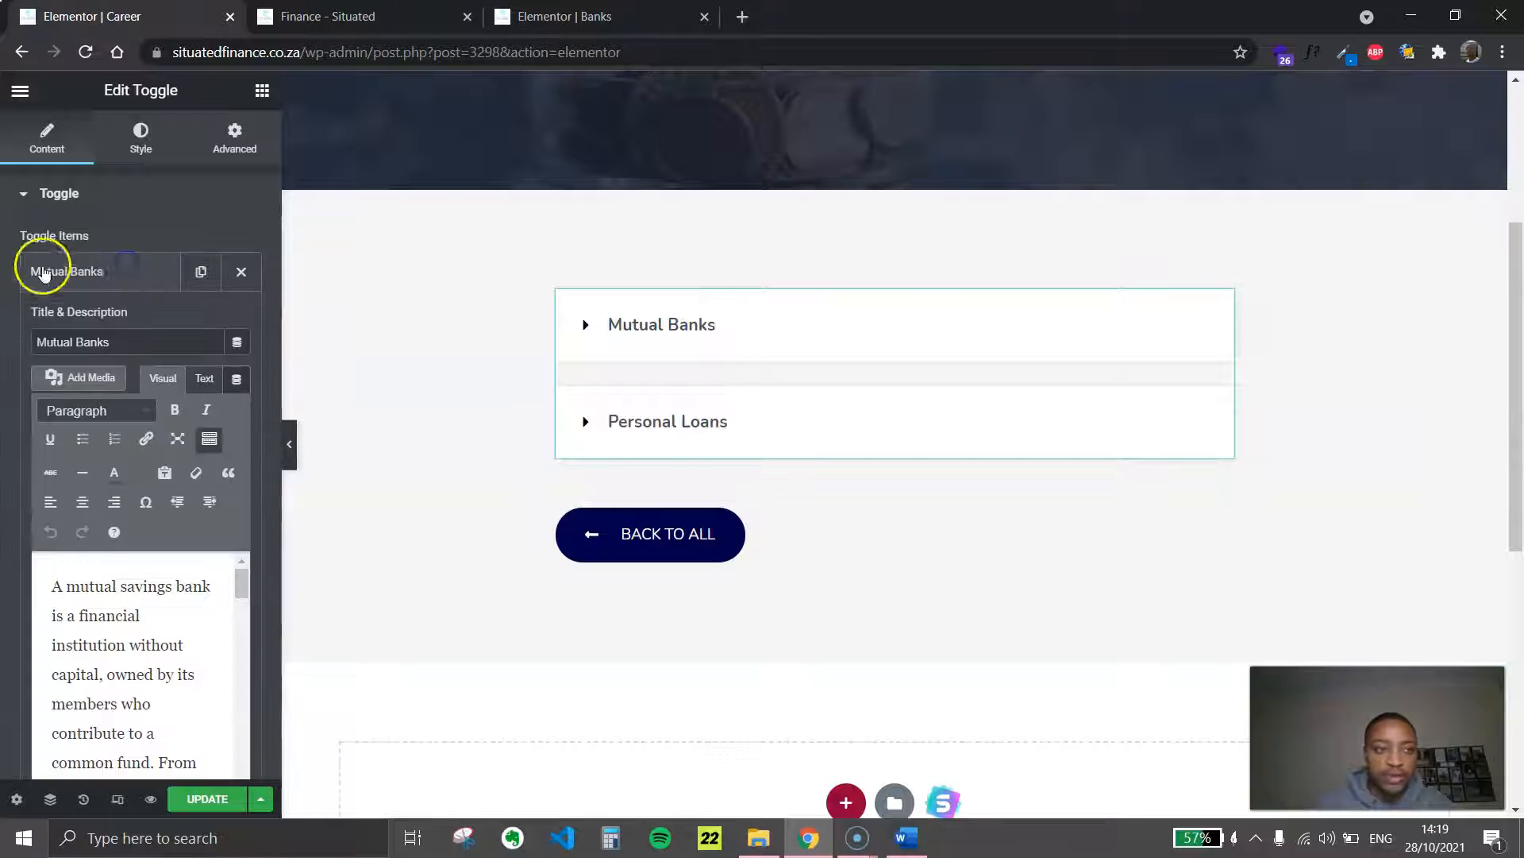
pyautogui.click(109, 278)
# Switch to the Word document and copy all the body paragraphs under the Curriculum Vitae (CV) heading
pyautogui.click(907, 833)
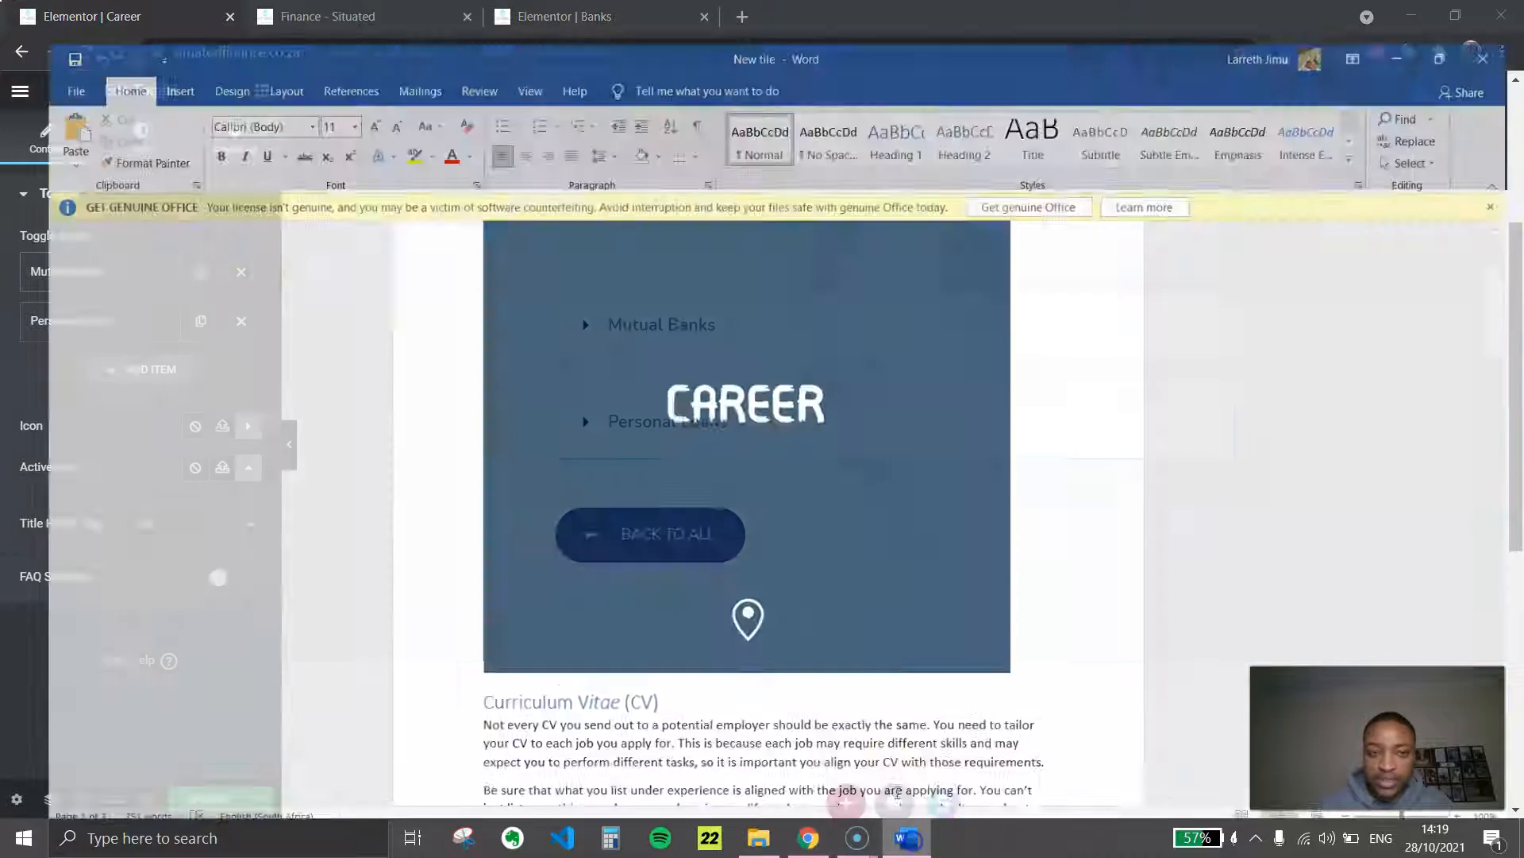
pyautogui.scroll(-9, 680, 432)
pyautogui.scroll(-3, 940, 592)
pyautogui.scroll(3, 949, 492)
pyautogui.moveTo(963, 565); pyautogui.dragTo(463, 289)
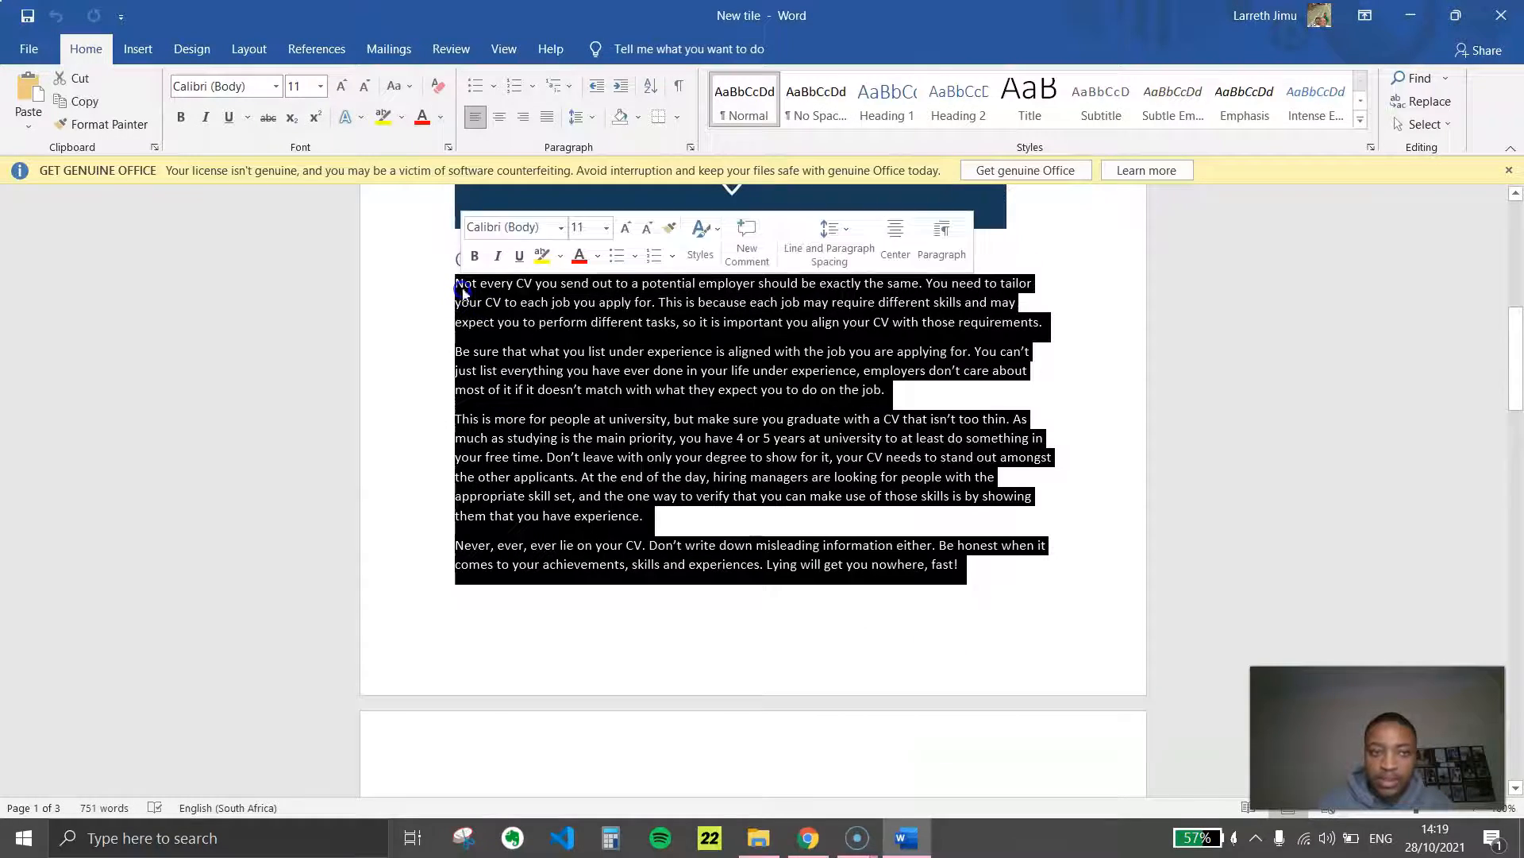
pyautogui.rightClick(463, 290)
pyautogui.click(508, 322)
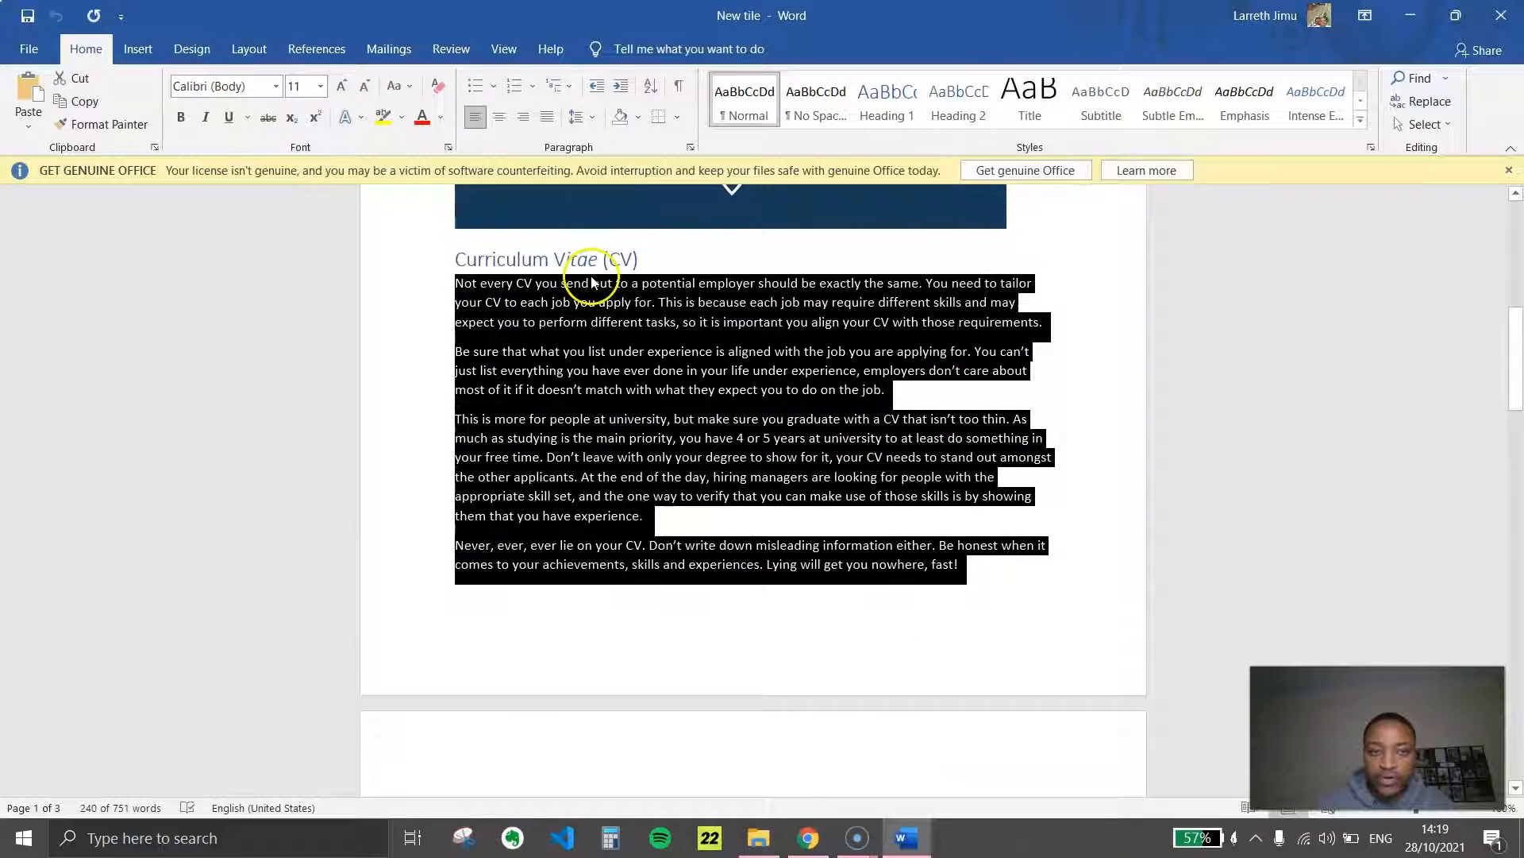
# Return to the Career page in the browser and replace the Mutual Banks toggle item's description with the copied CV text
pyautogui.click(898, 828)
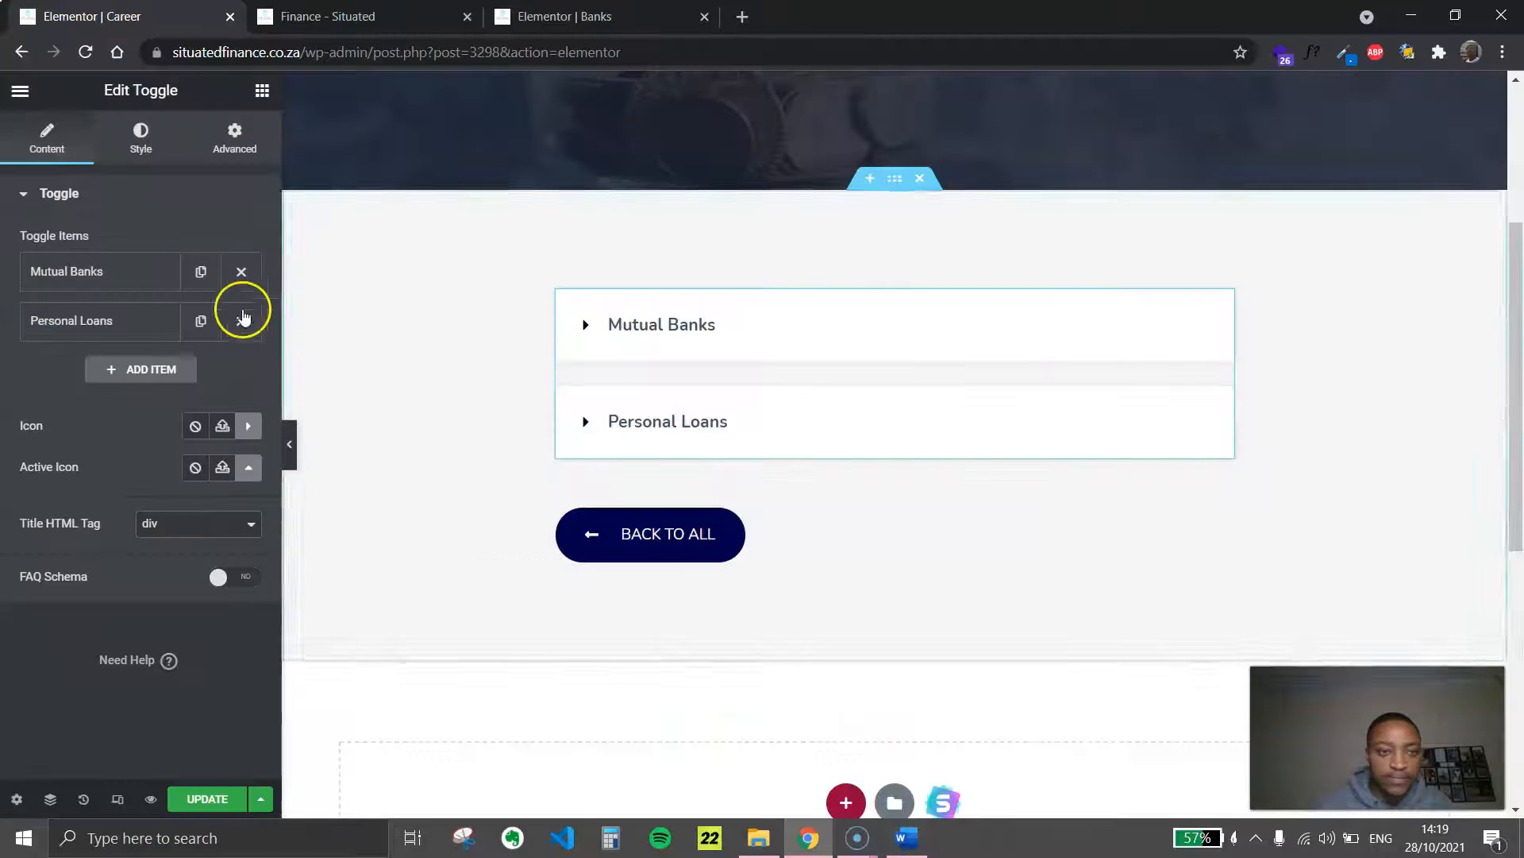
pyautogui.click(126, 280)
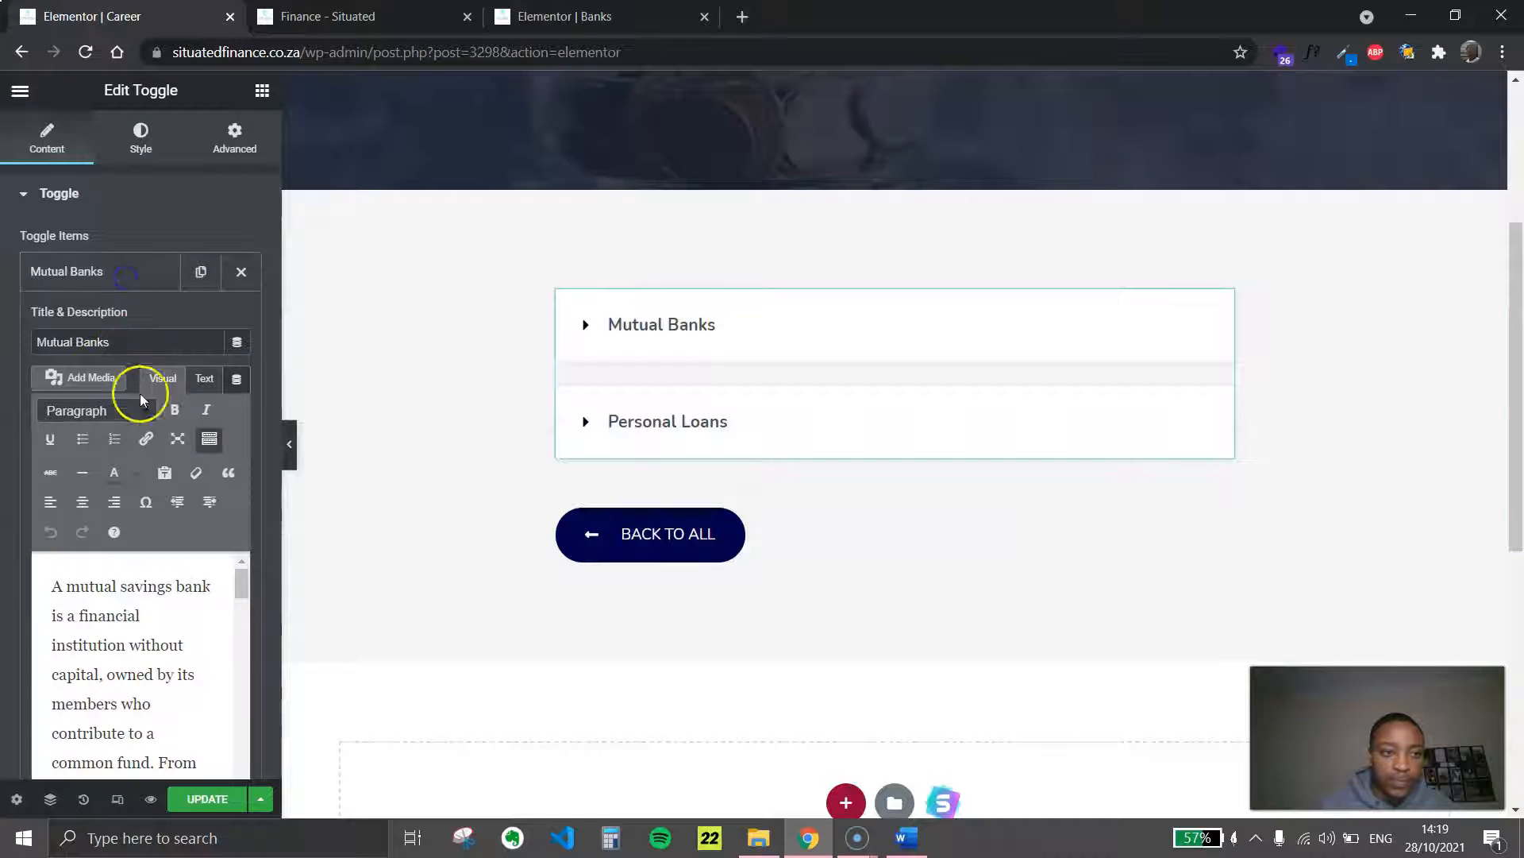
pyautogui.hotkey('ctrl', 'a')
pyautogui.hotkey('ctrl', 'v')
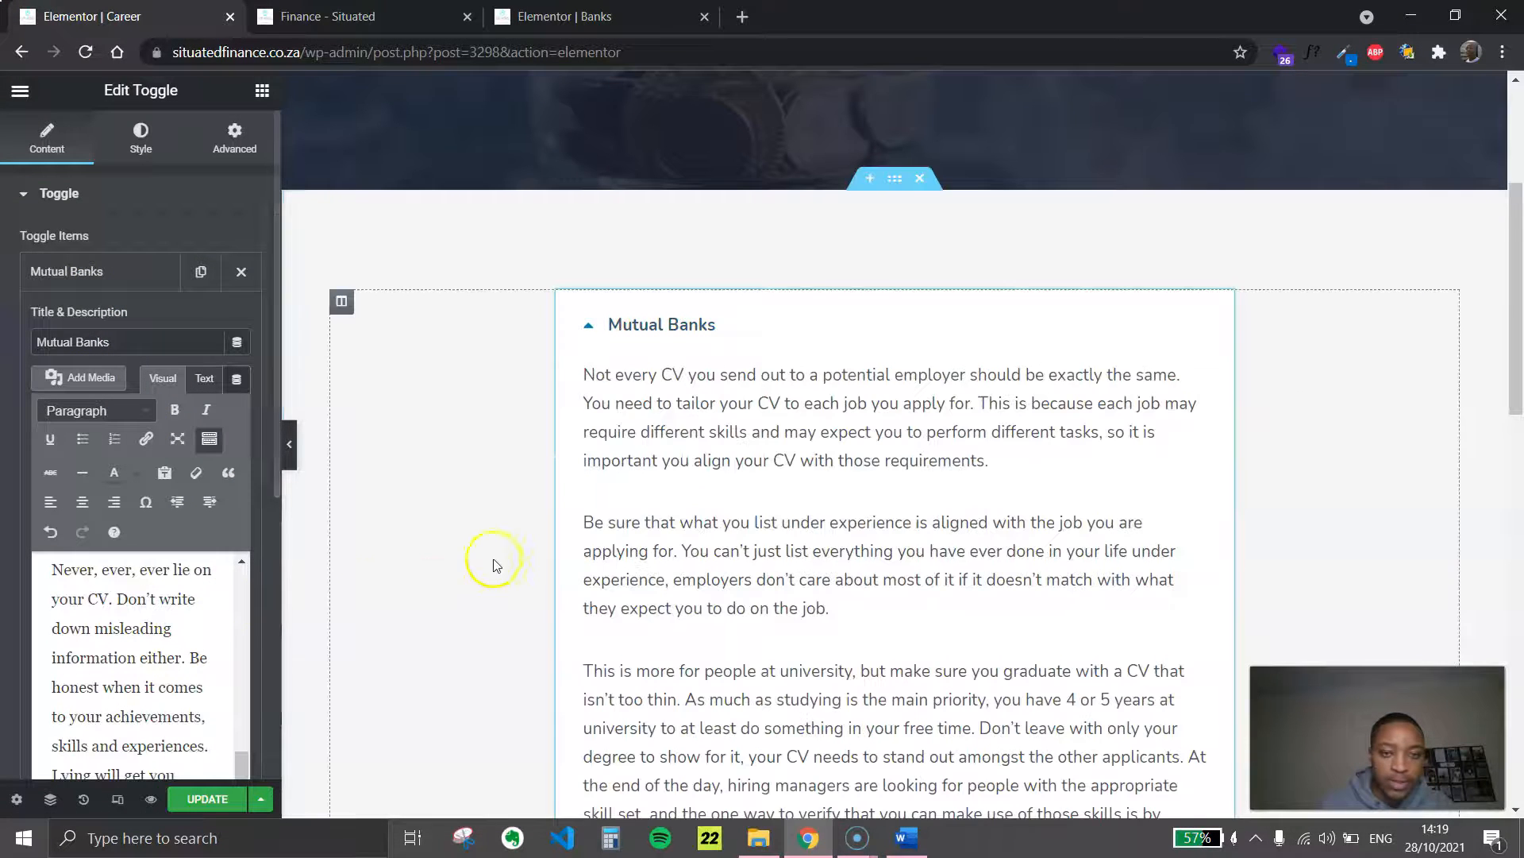
# Copy the Curriculum Vitae (CV) heading from the Word document and paste it over the Mutual Banks toggle item's title on the Career page
pyautogui.click(907, 840)
pyautogui.click(584, 307)
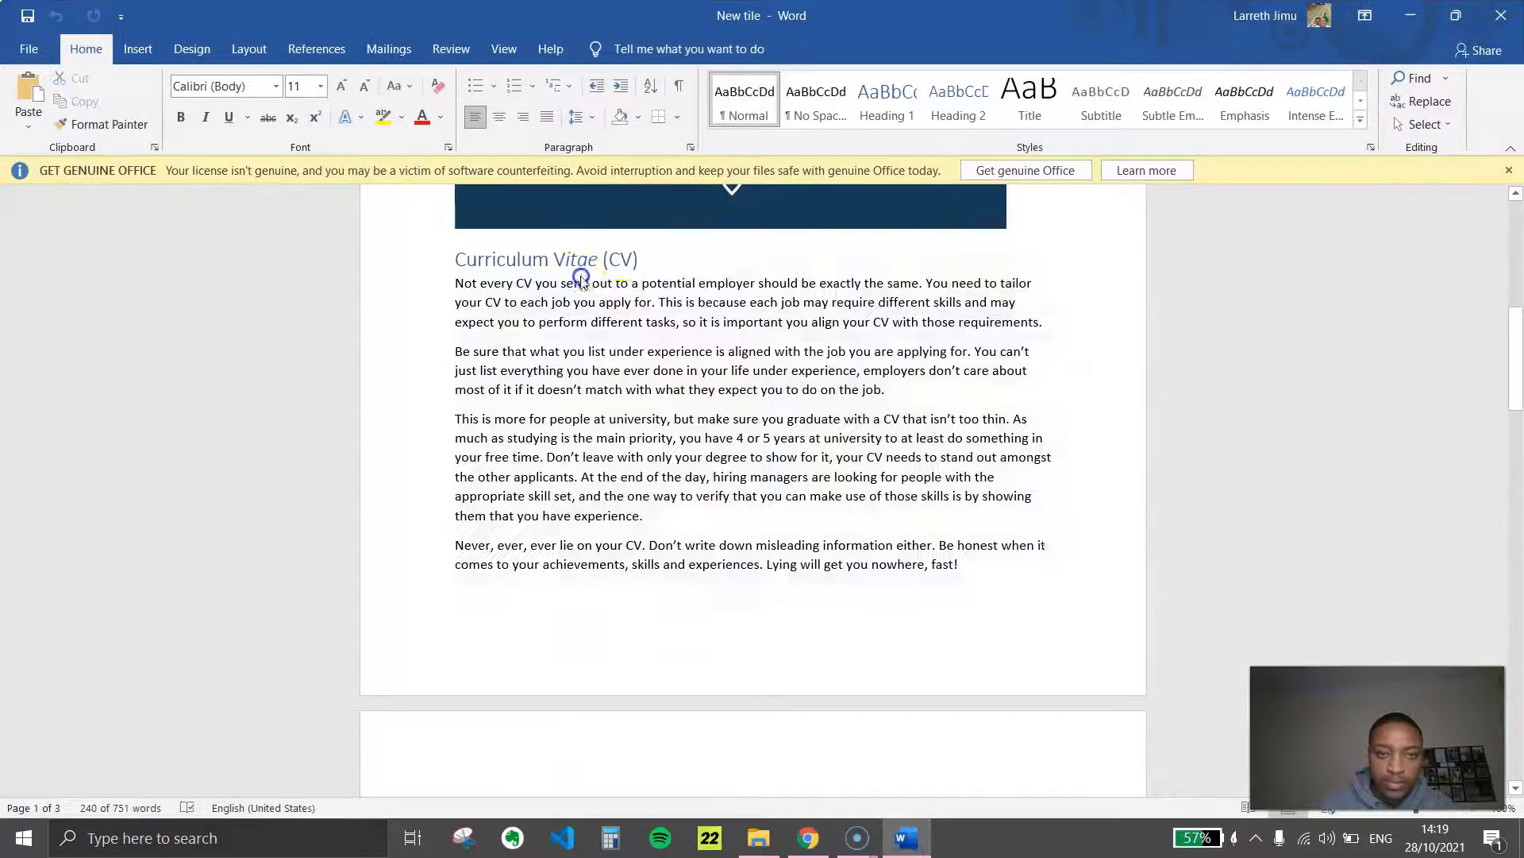
pyautogui.click(442, 261)
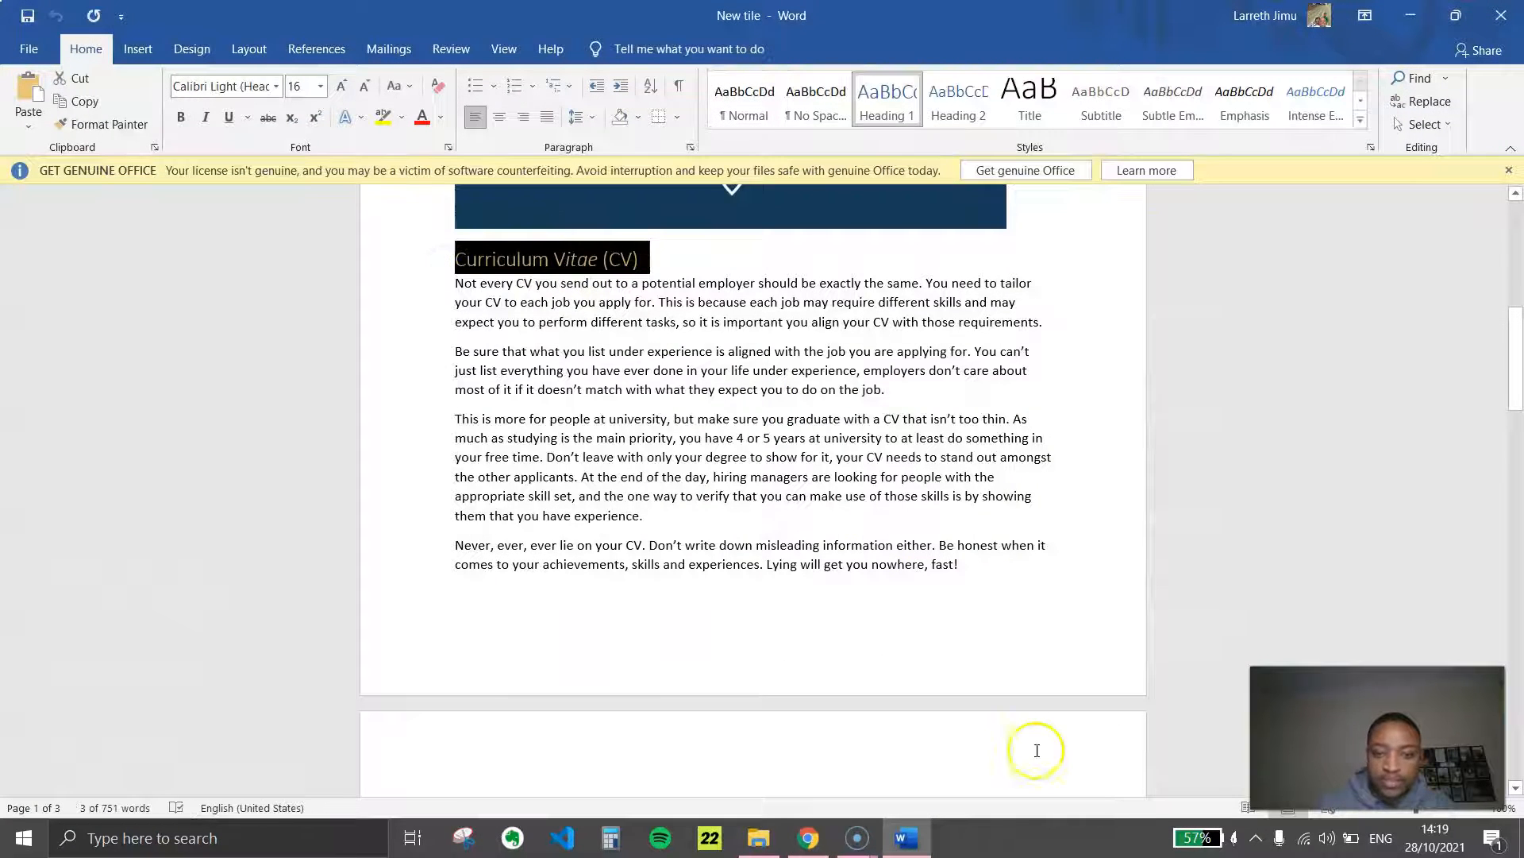
pyautogui.click(901, 836)
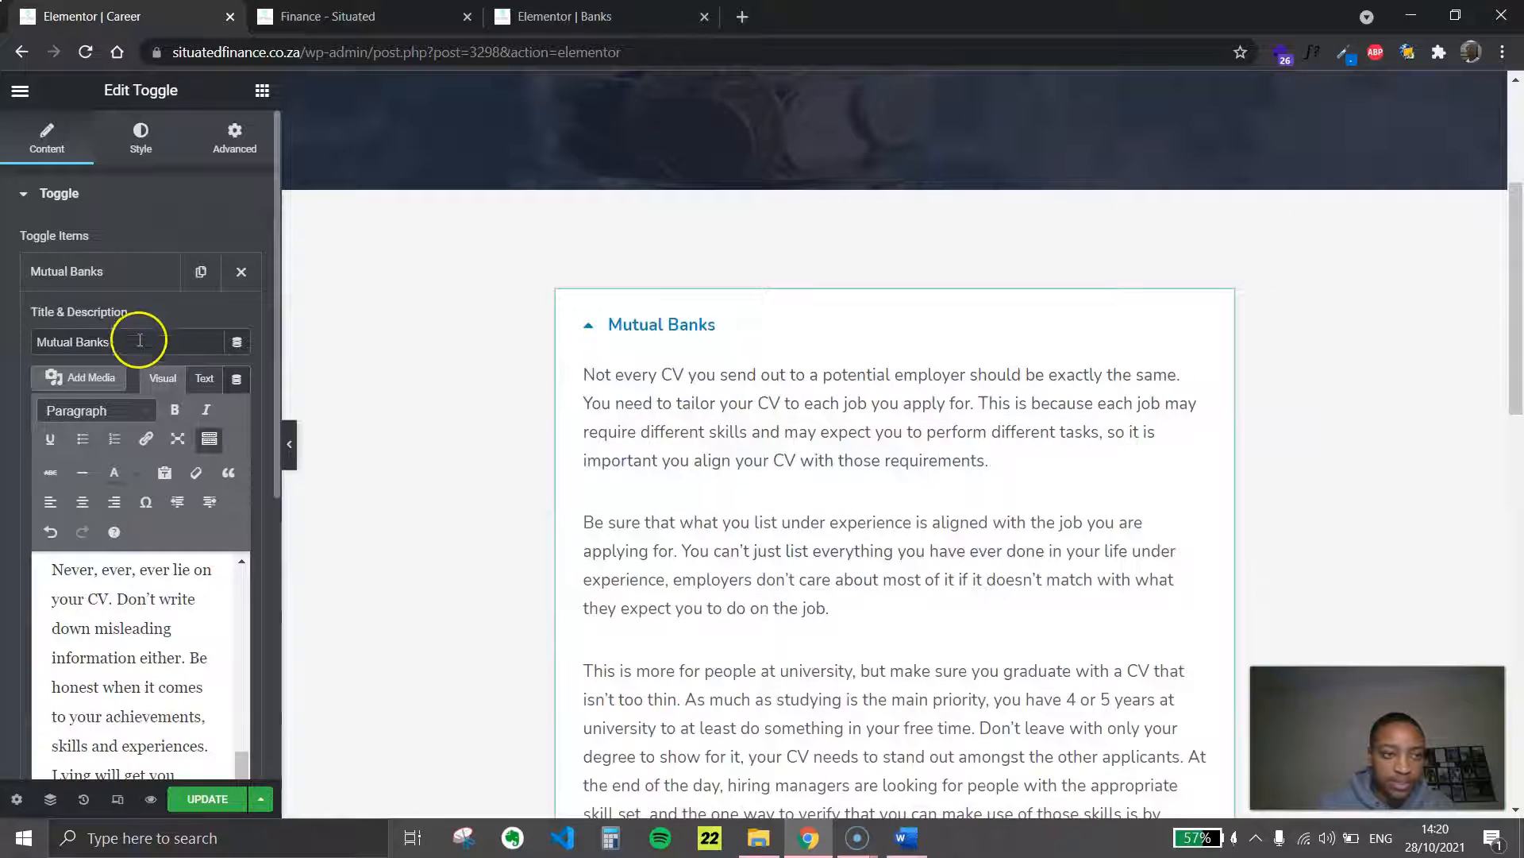
pyautogui.hotkey('ctrl', 'v')
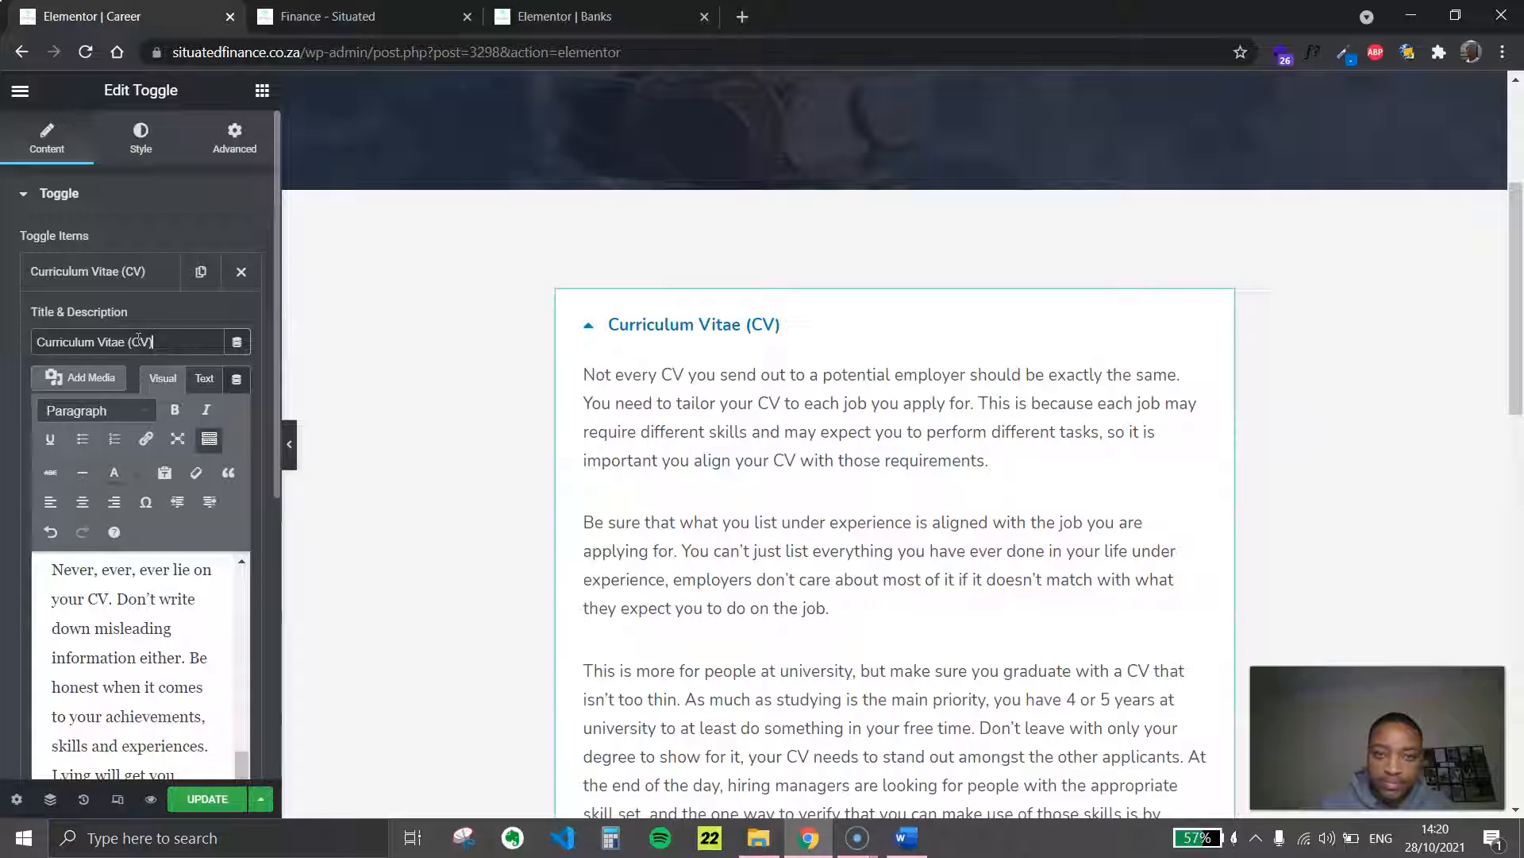
pyautogui.click(159, 272)
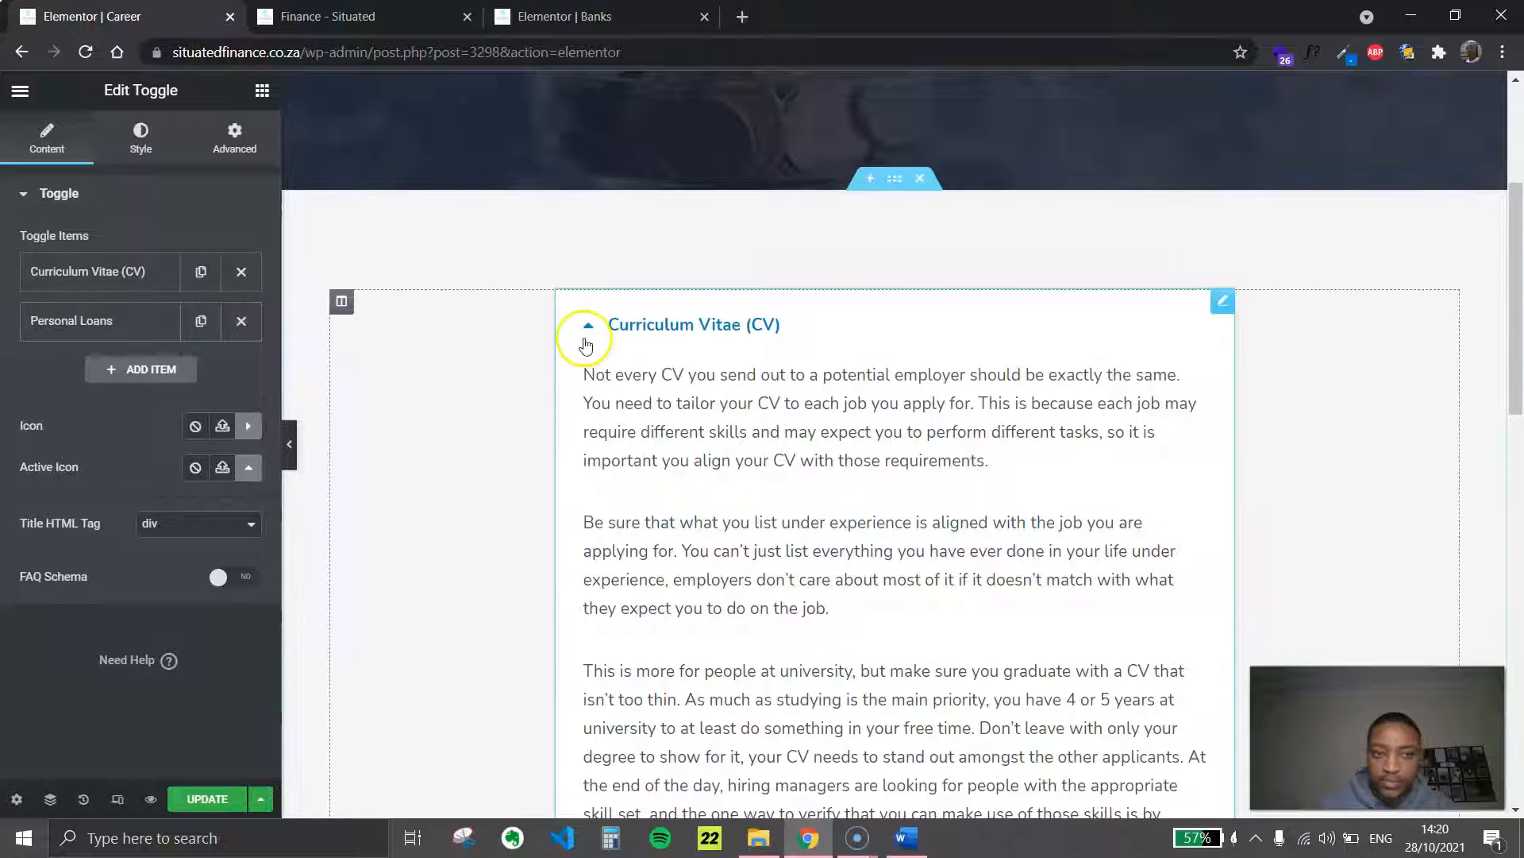
# Delete the Personal Loans item from the Career page's toggle list, collapse the remaining item and update the page
pyautogui.click(732, 327)
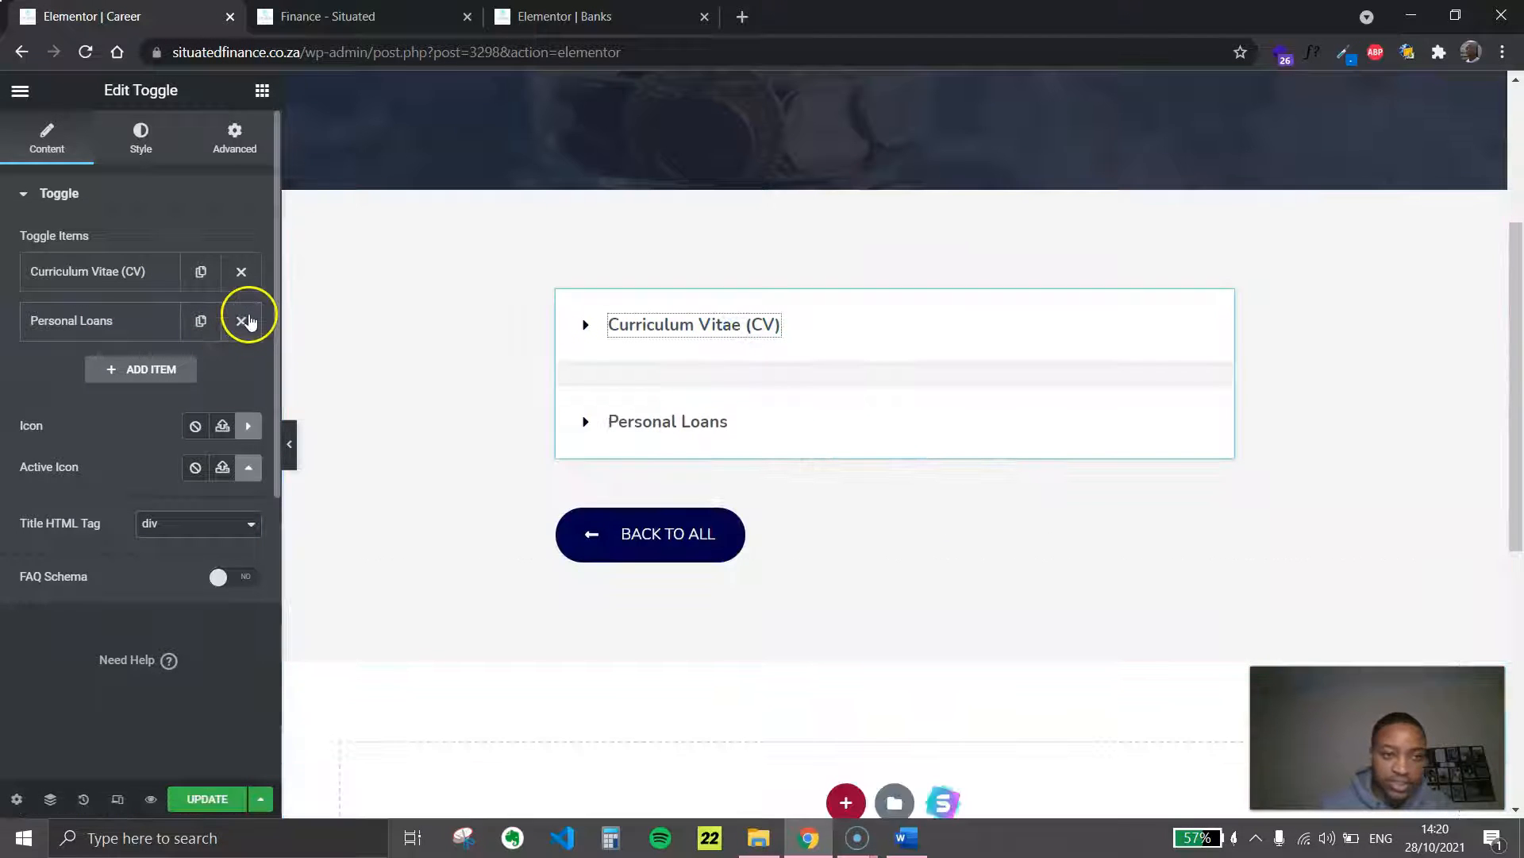
pyautogui.click(241, 325)
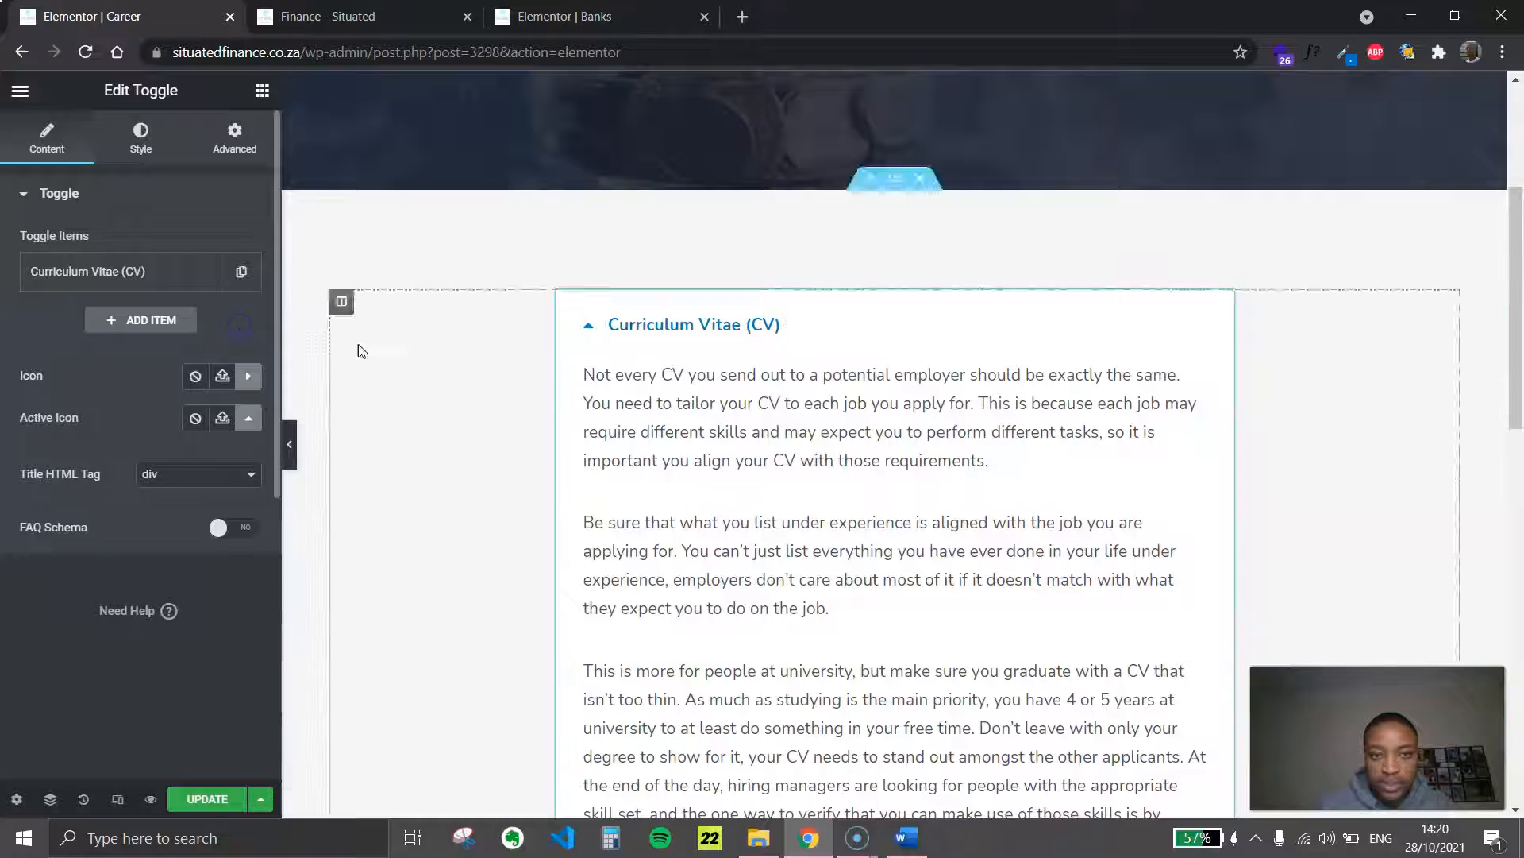
pyautogui.click(762, 324)
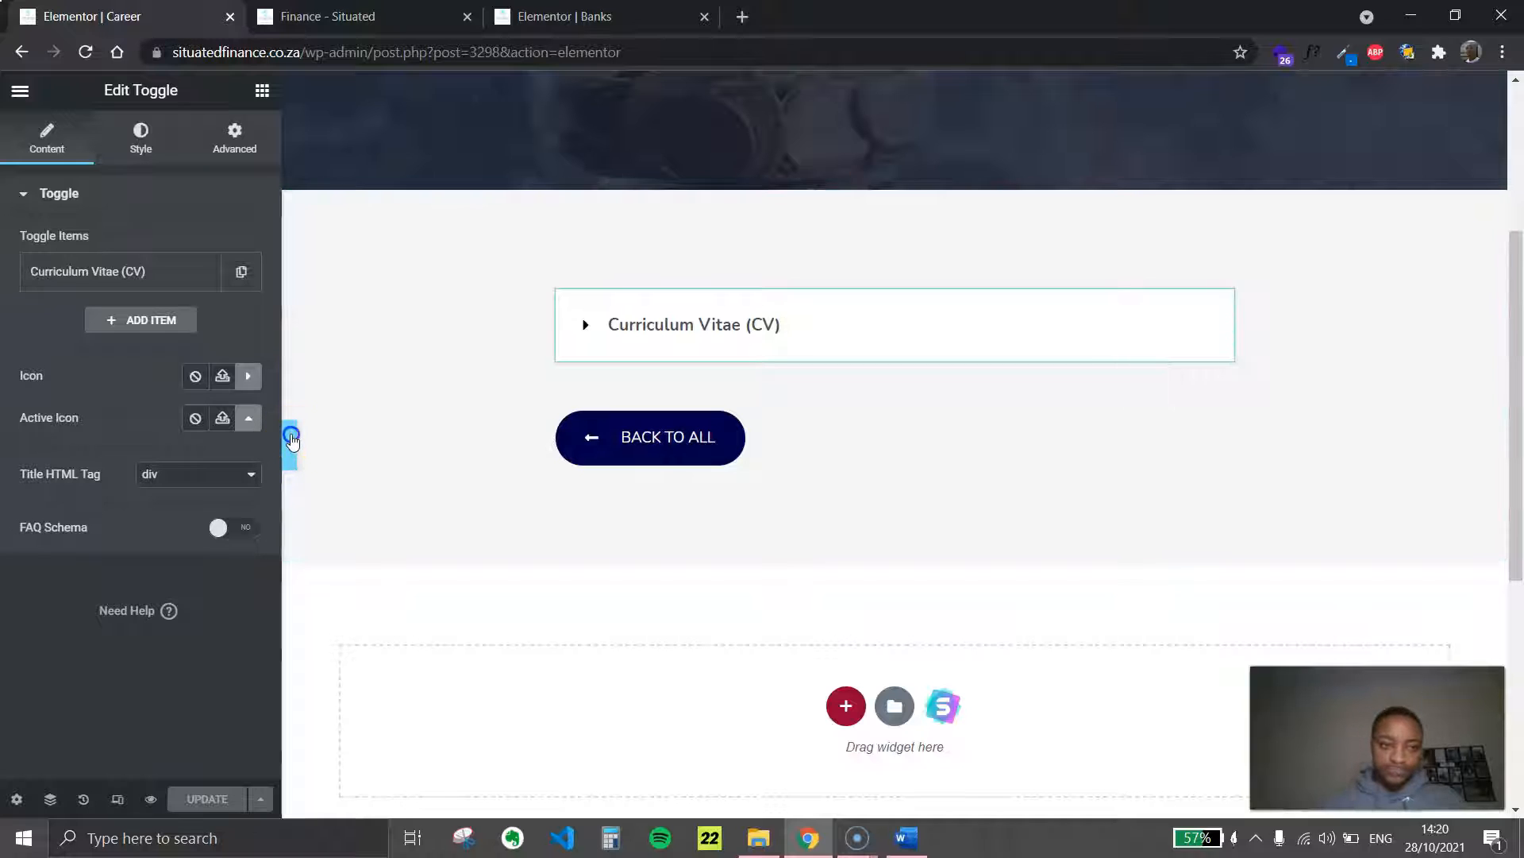
# Preview the Career page without the editing panel and check its title and expanded CV text against the Word document
pyautogui.click(291, 439)
pyautogui.scroll(4, 555, 368)
pyautogui.doubleClick(699, 347)
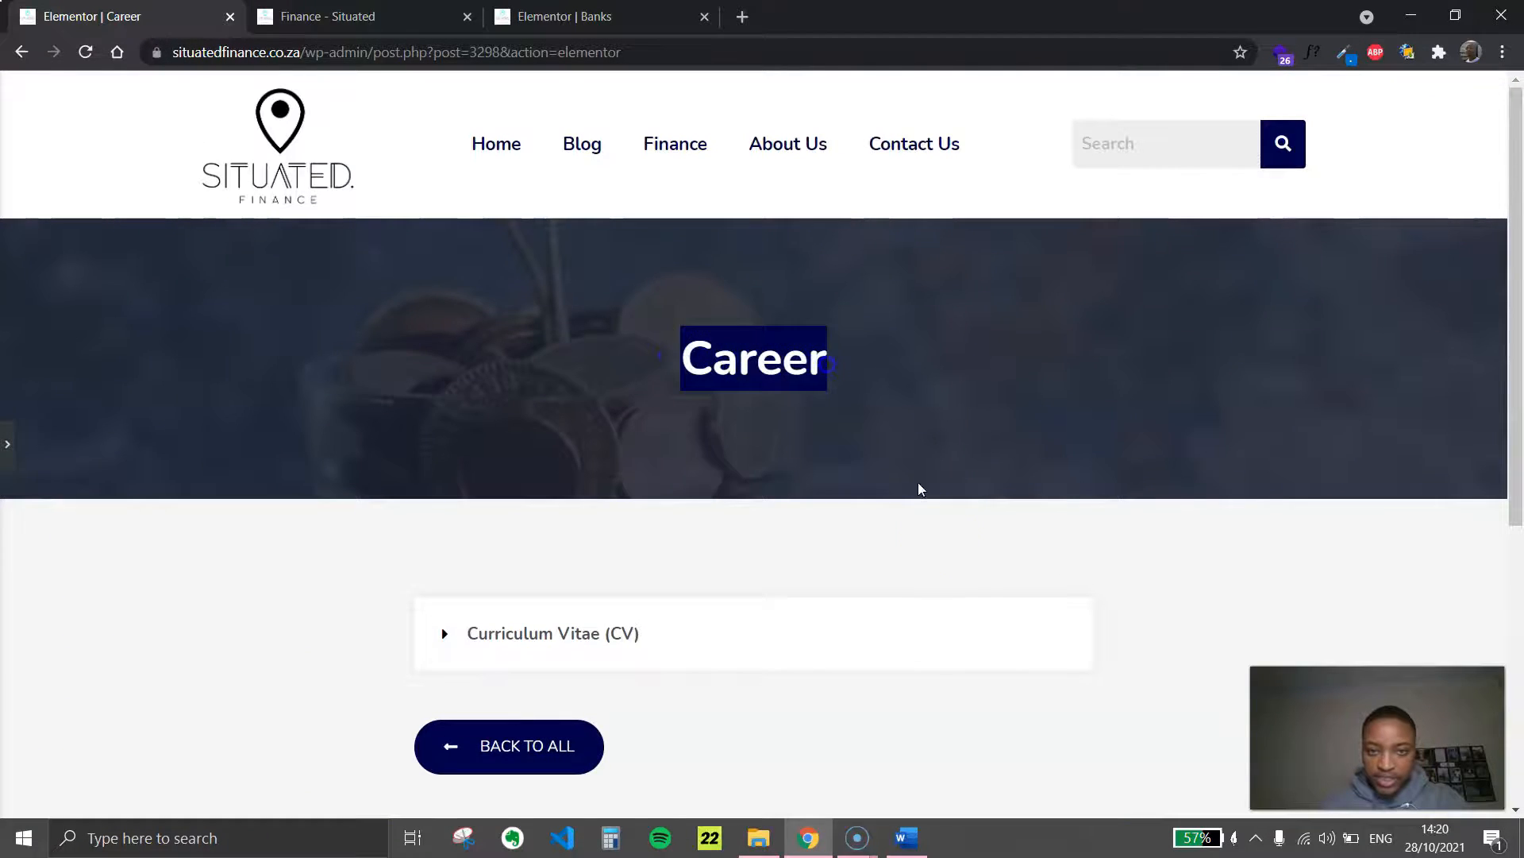
pyautogui.click(906, 838)
pyautogui.scroll(5, 794, 317)
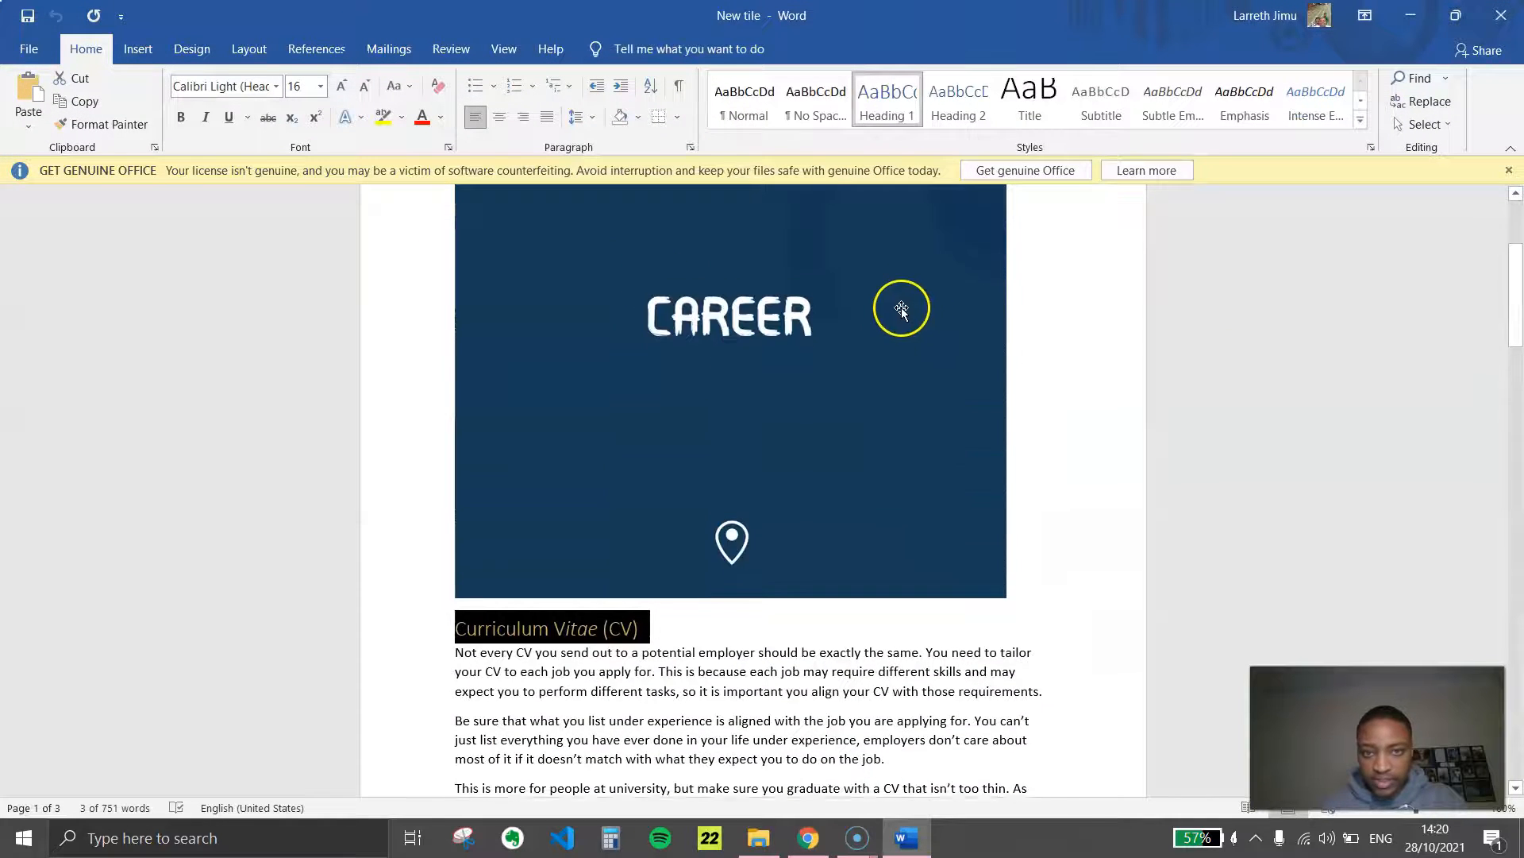
pyautogui.scroll(-1, 818, 493)
pyautogui.click(906, 841)
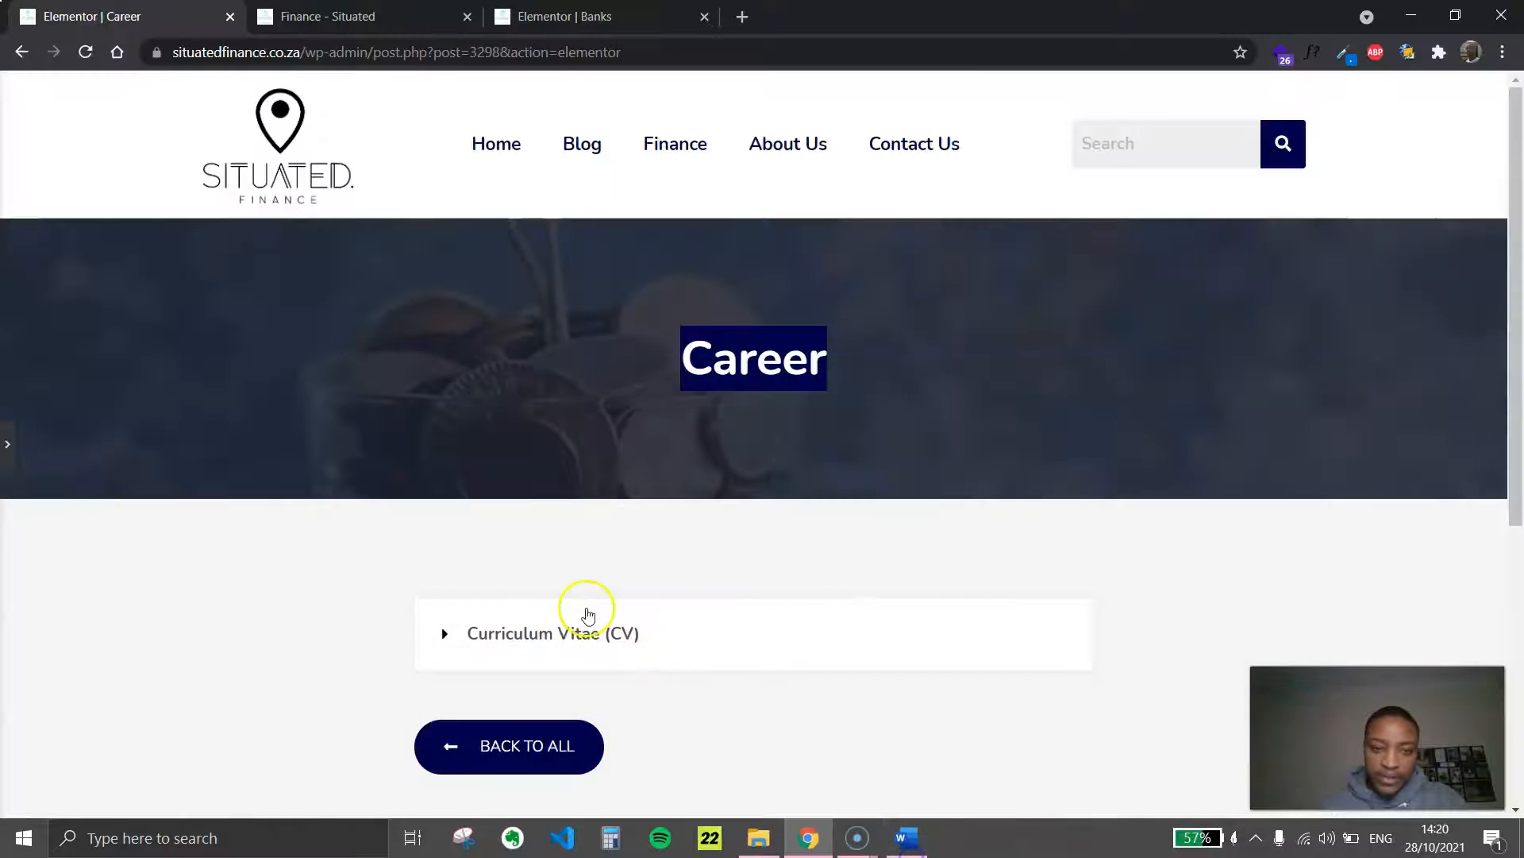
pyautogui.scroll(-5, 613, 426)
pyautogui.click(604, 243)
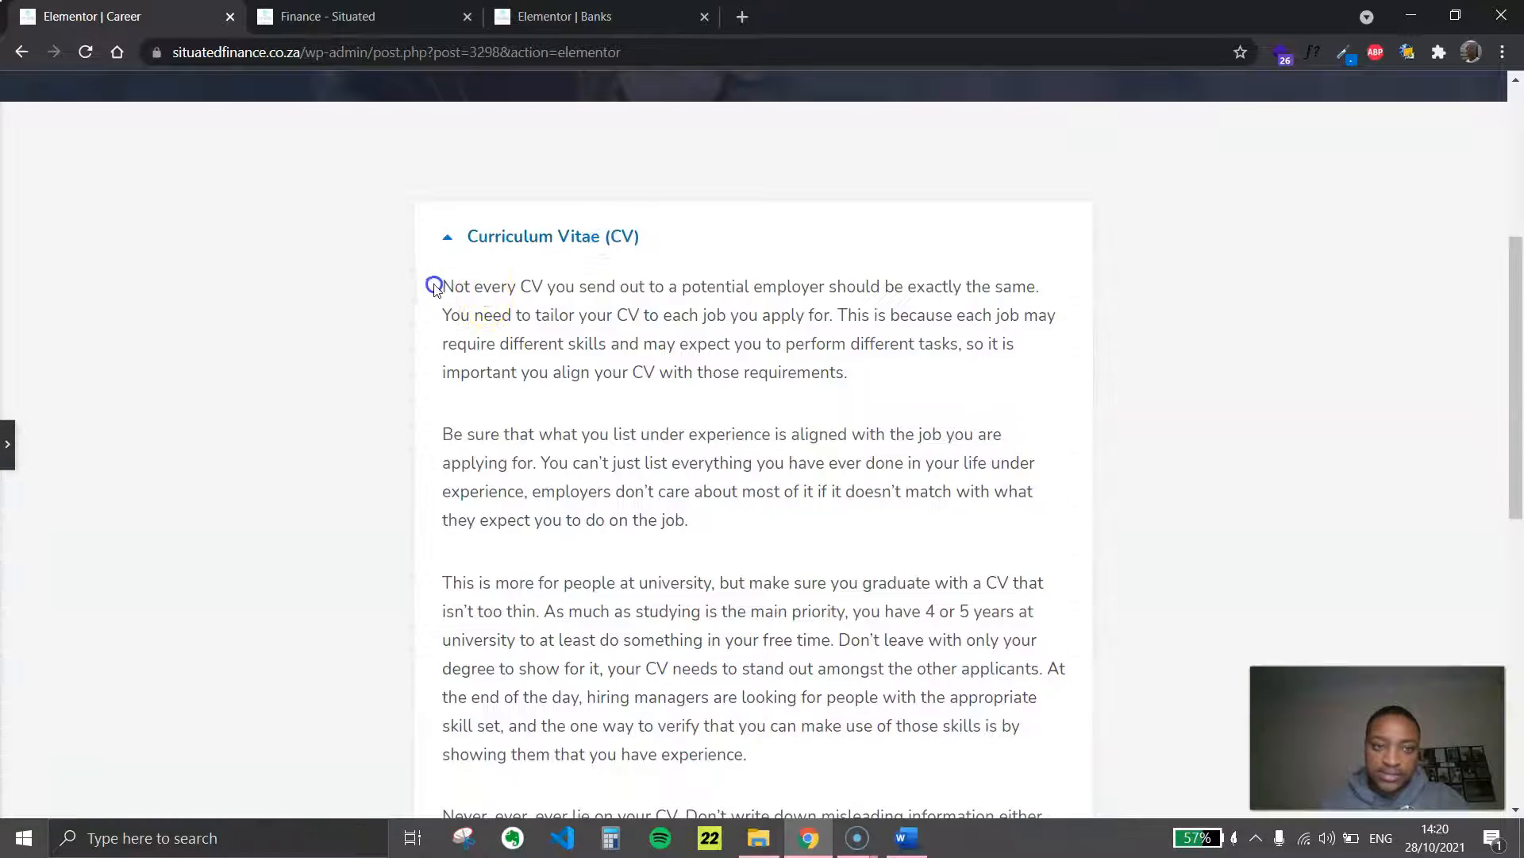
pyautogui.moveTo(439, 286); pyautogui.dragTo(863, 757)
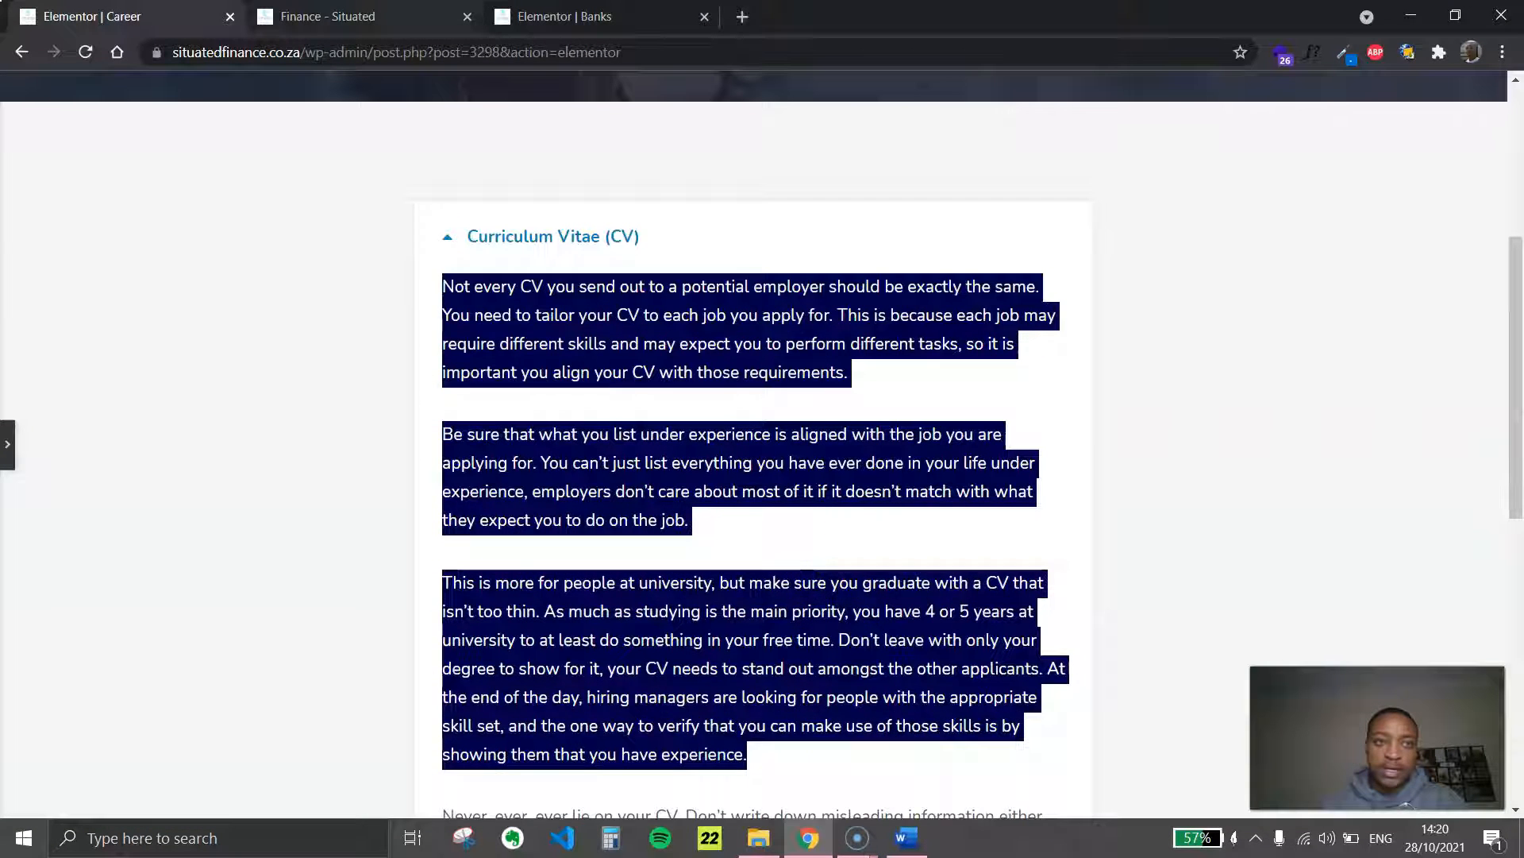
# Examine the category tiles on the live Finance page, from the Banks row down to Assets and Liabilities and Responsibilities
pyautogui.hotkey('ctrl', 'Tab')
pyautogui.scroll(6, 514, 283)
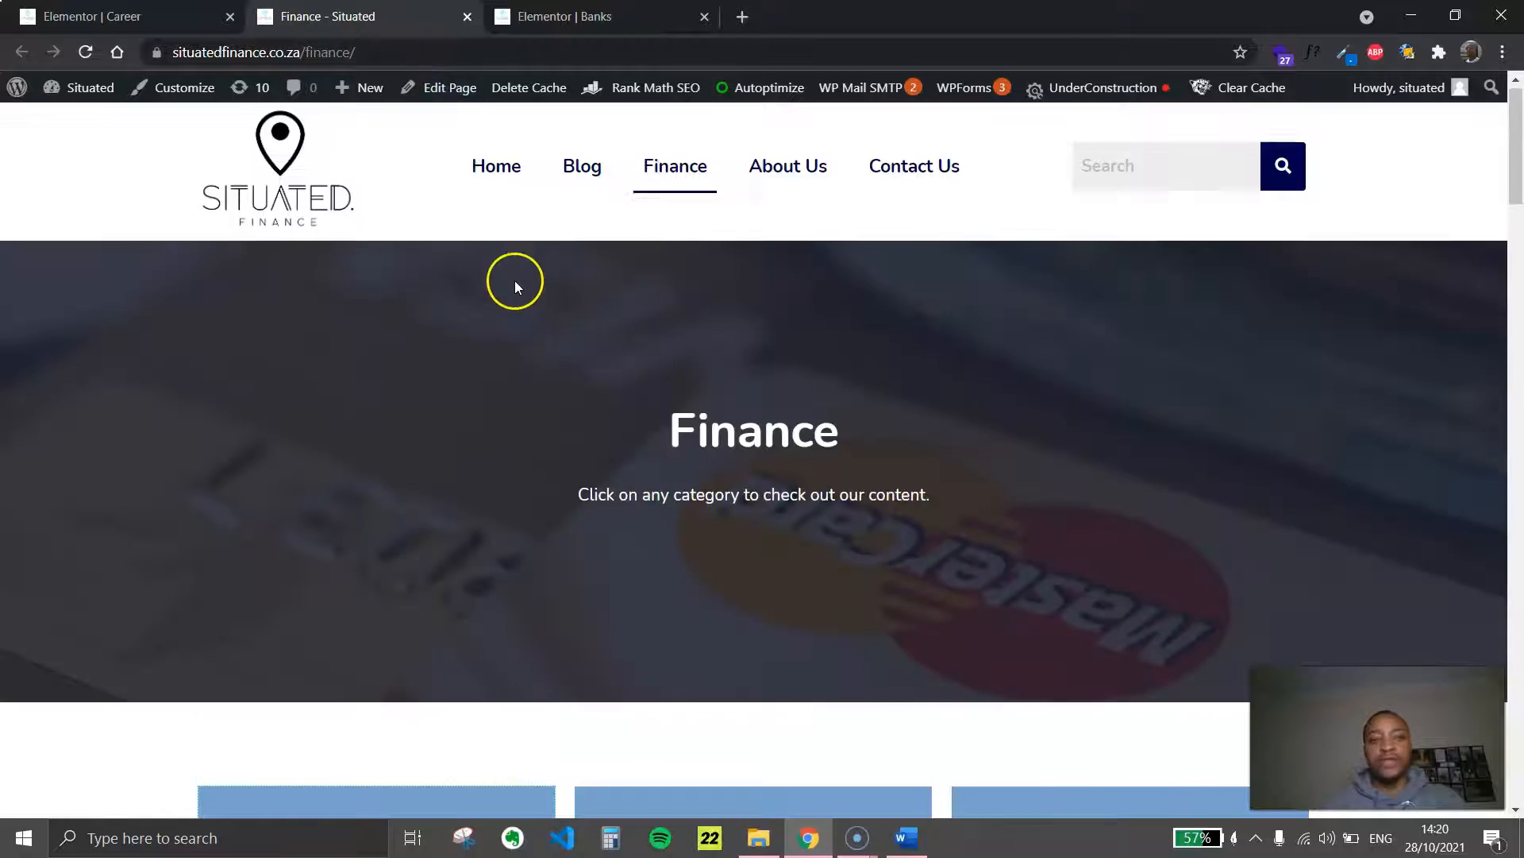
pyautogui.scroll(-9, 973, 504)
pyautogui.scroll(-13, 973, 503)
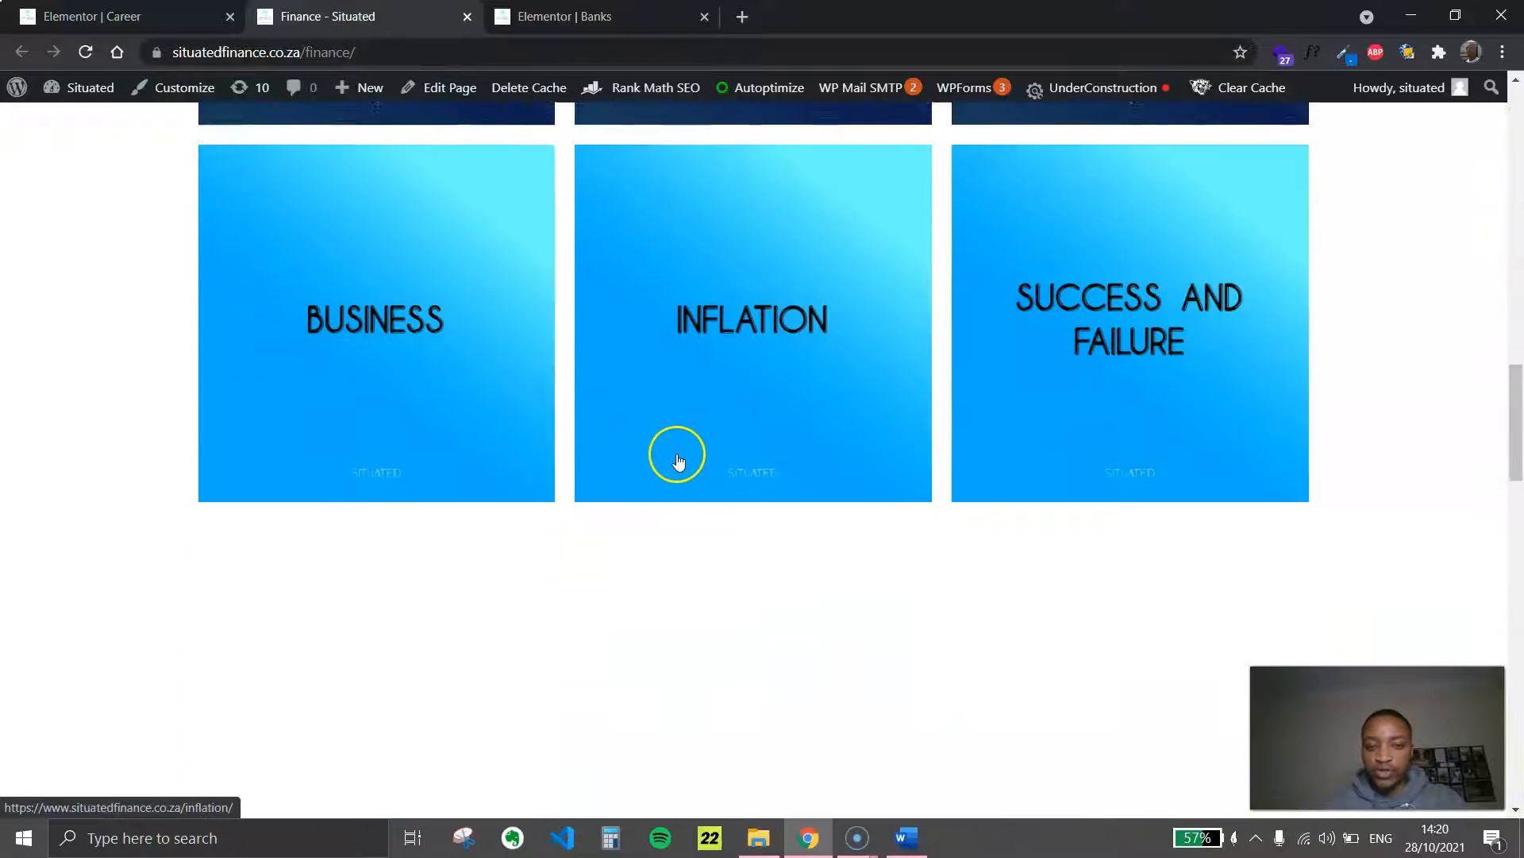
pyautogui.scroll(6, 674, 449)
pyautogui.scroll(-20, 1152, 525)
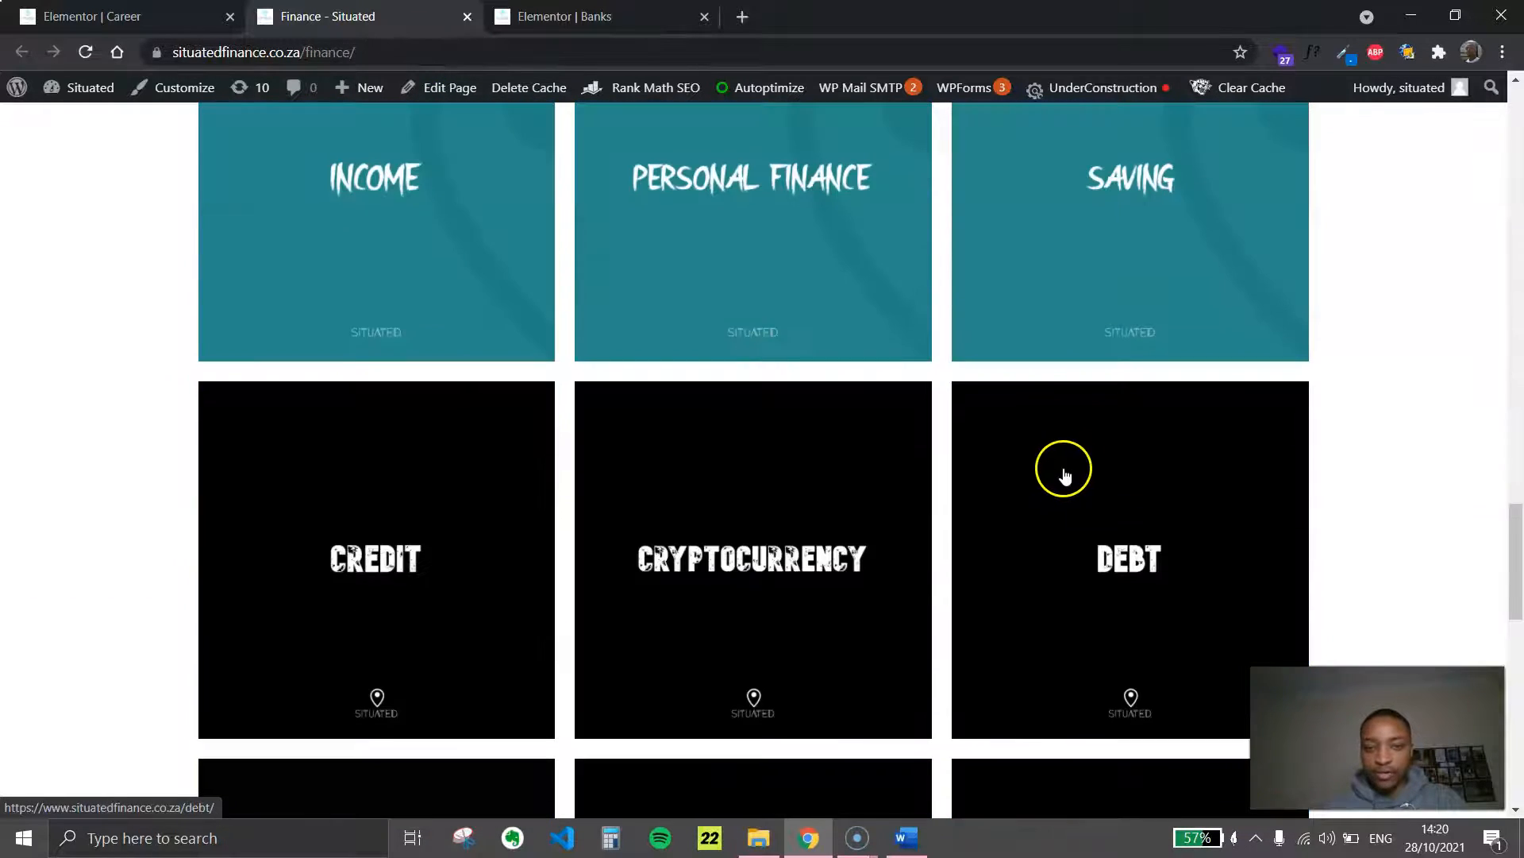
pyautogui.hotkey('ctrl', 'shift', 'Tab')
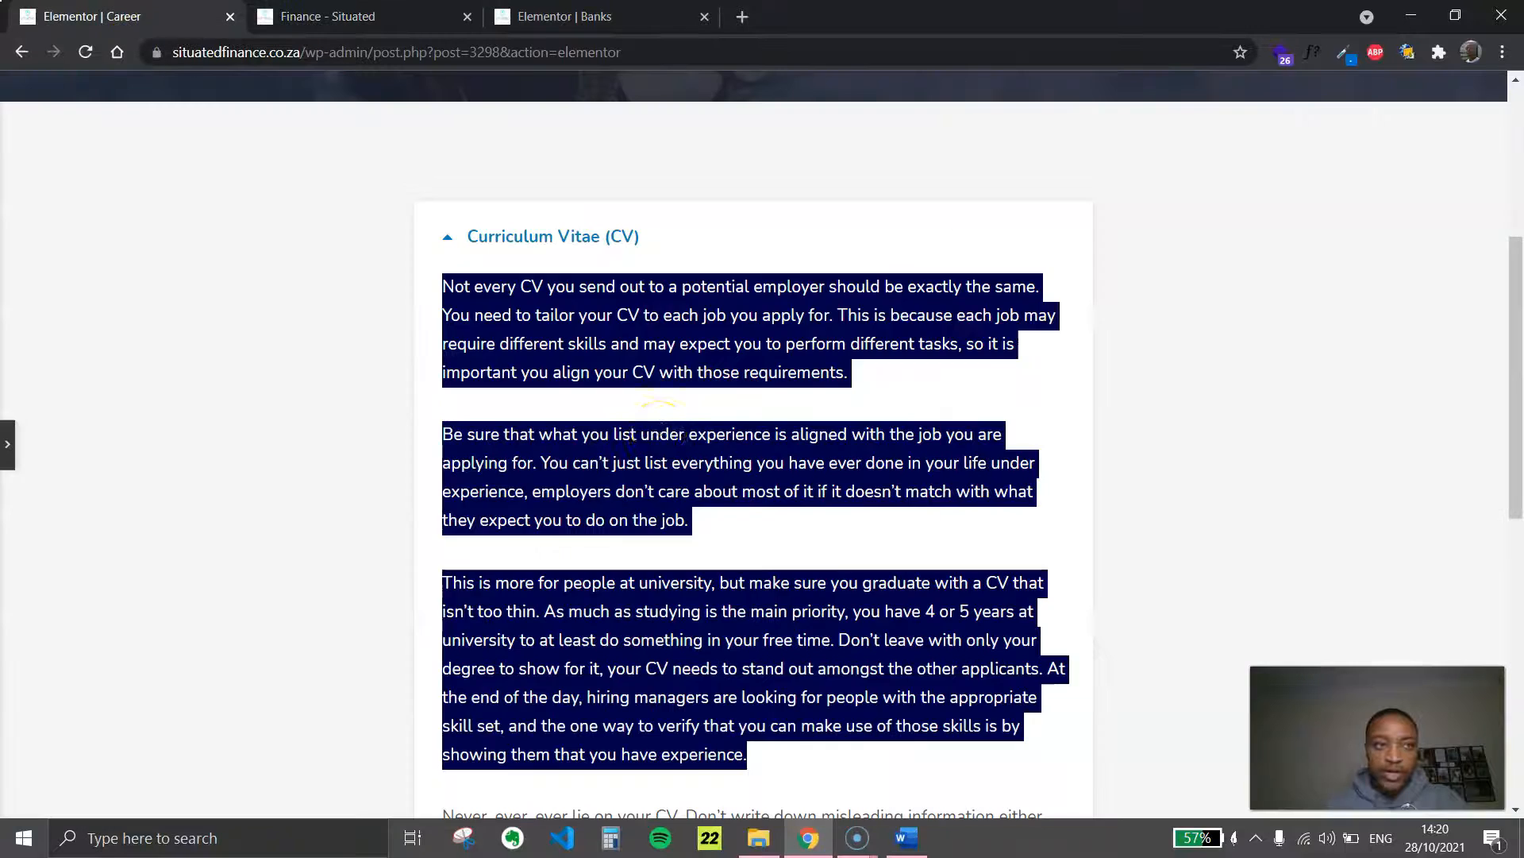
pyautogui.hotkey('ctrl', 'Tab')
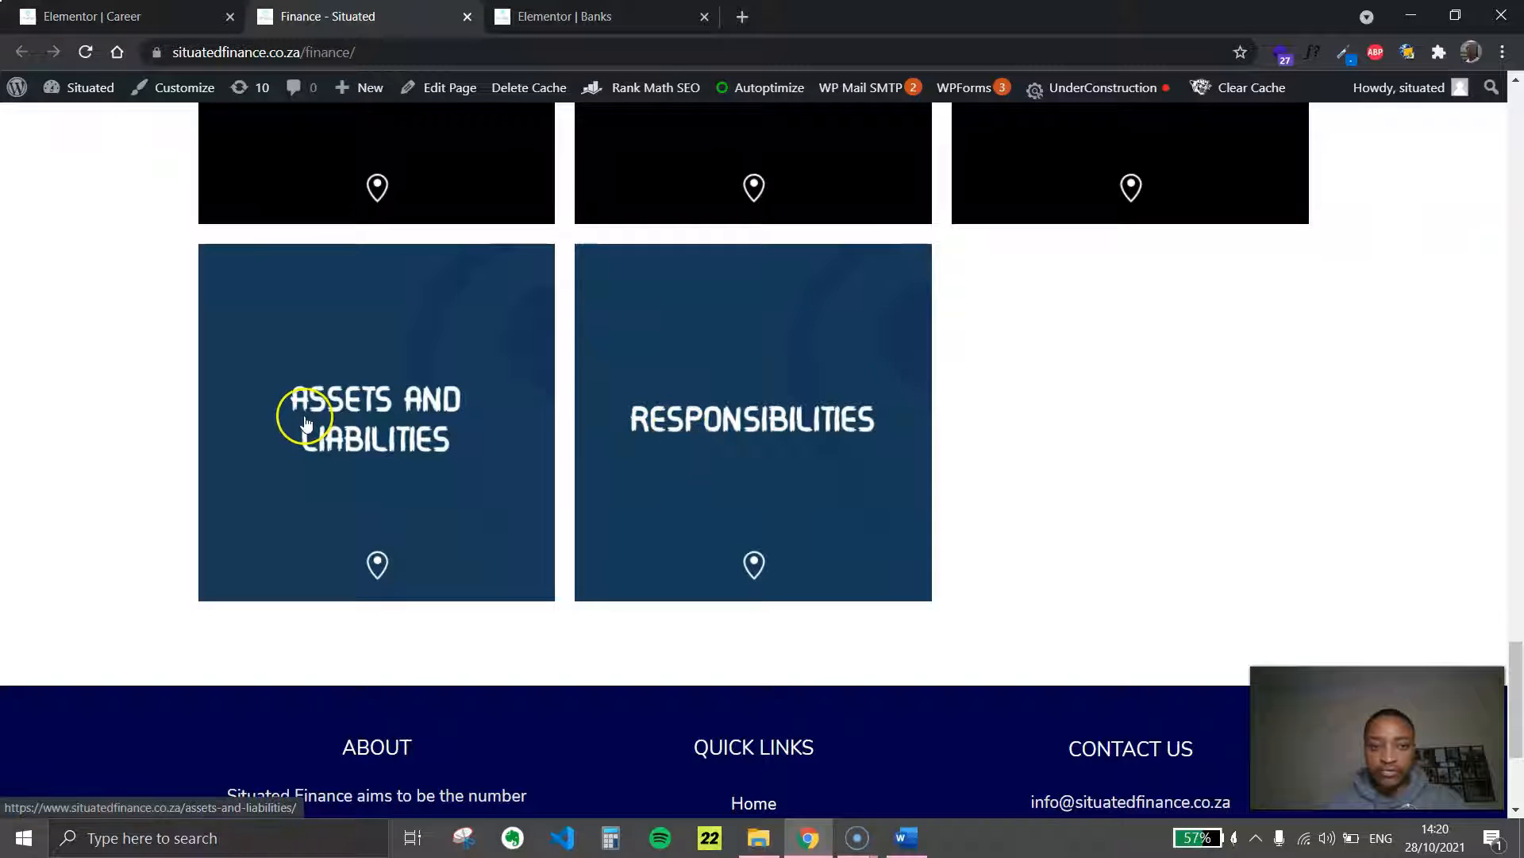
pyautogui.scroll(10, 381, 414)
pyautogui.scroll(15, 556, 461)
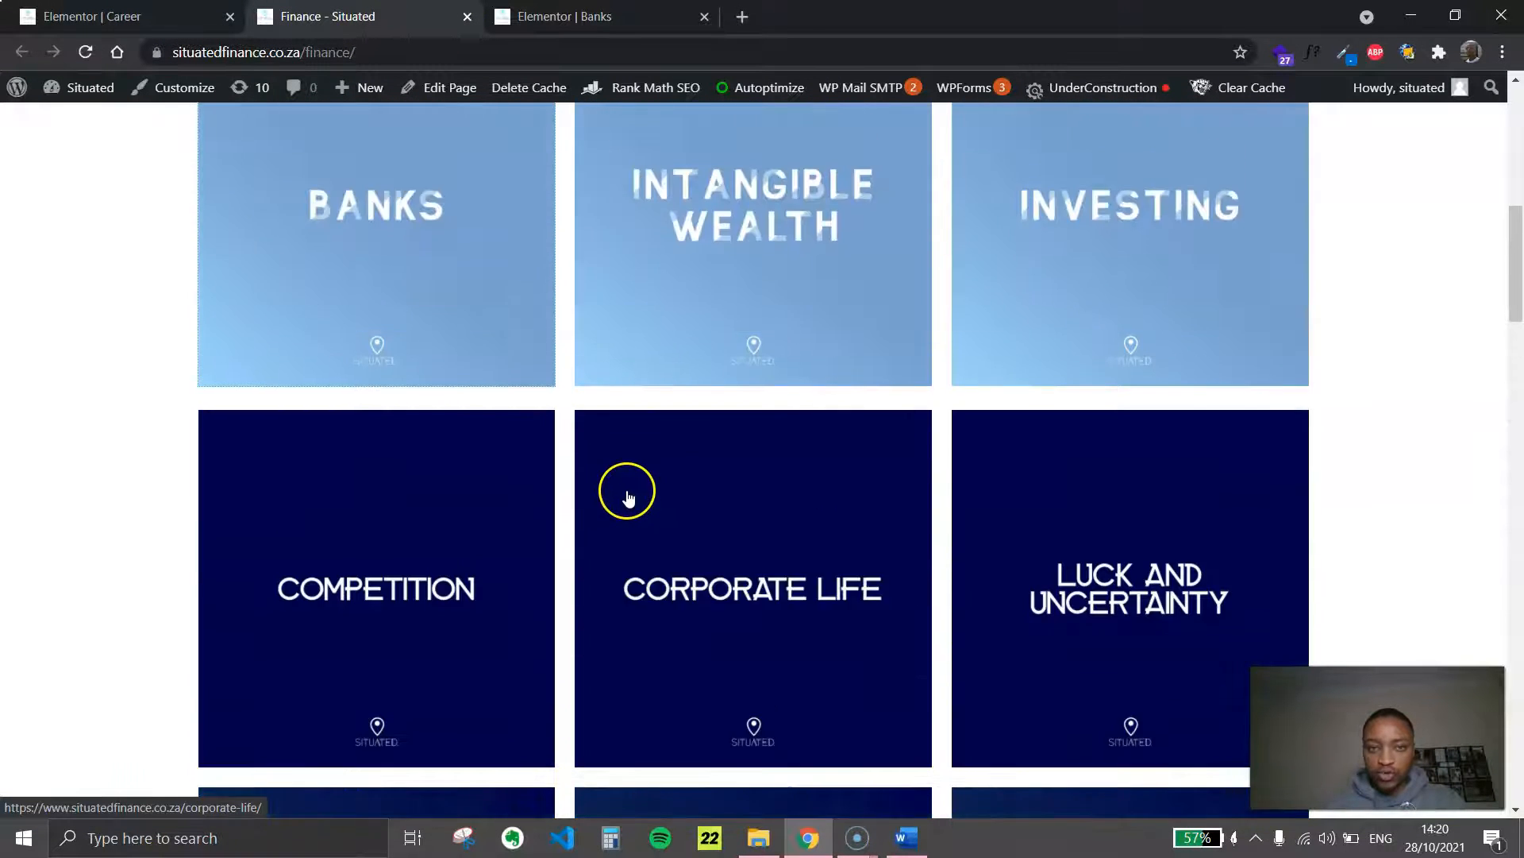
# Open the Finance page for editing in Elementor
pyautogui.scroll(2, 630, 500)
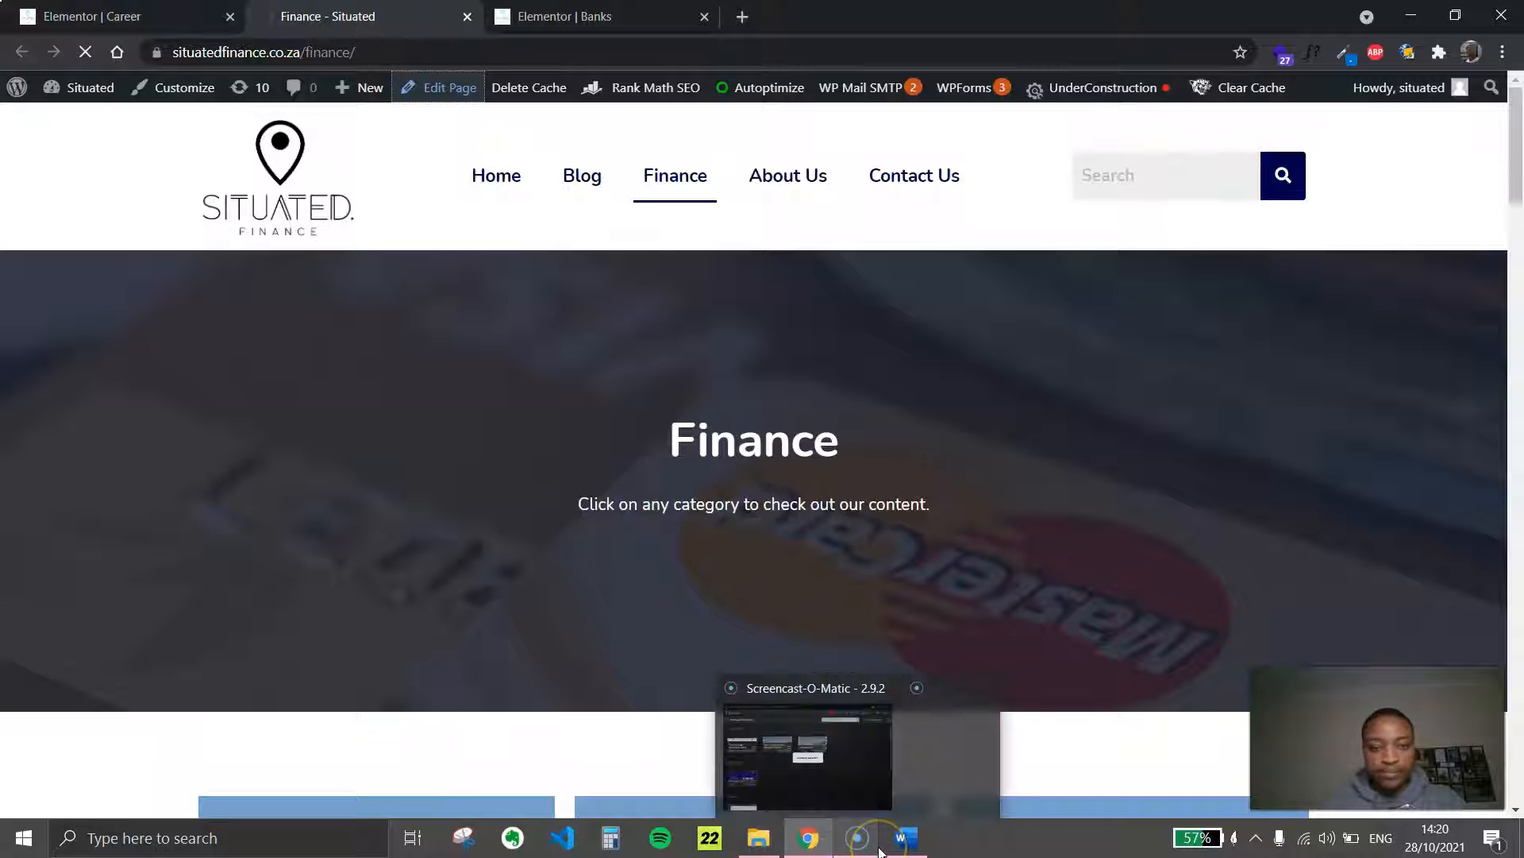
pyautogui.moveTo(809, 847)
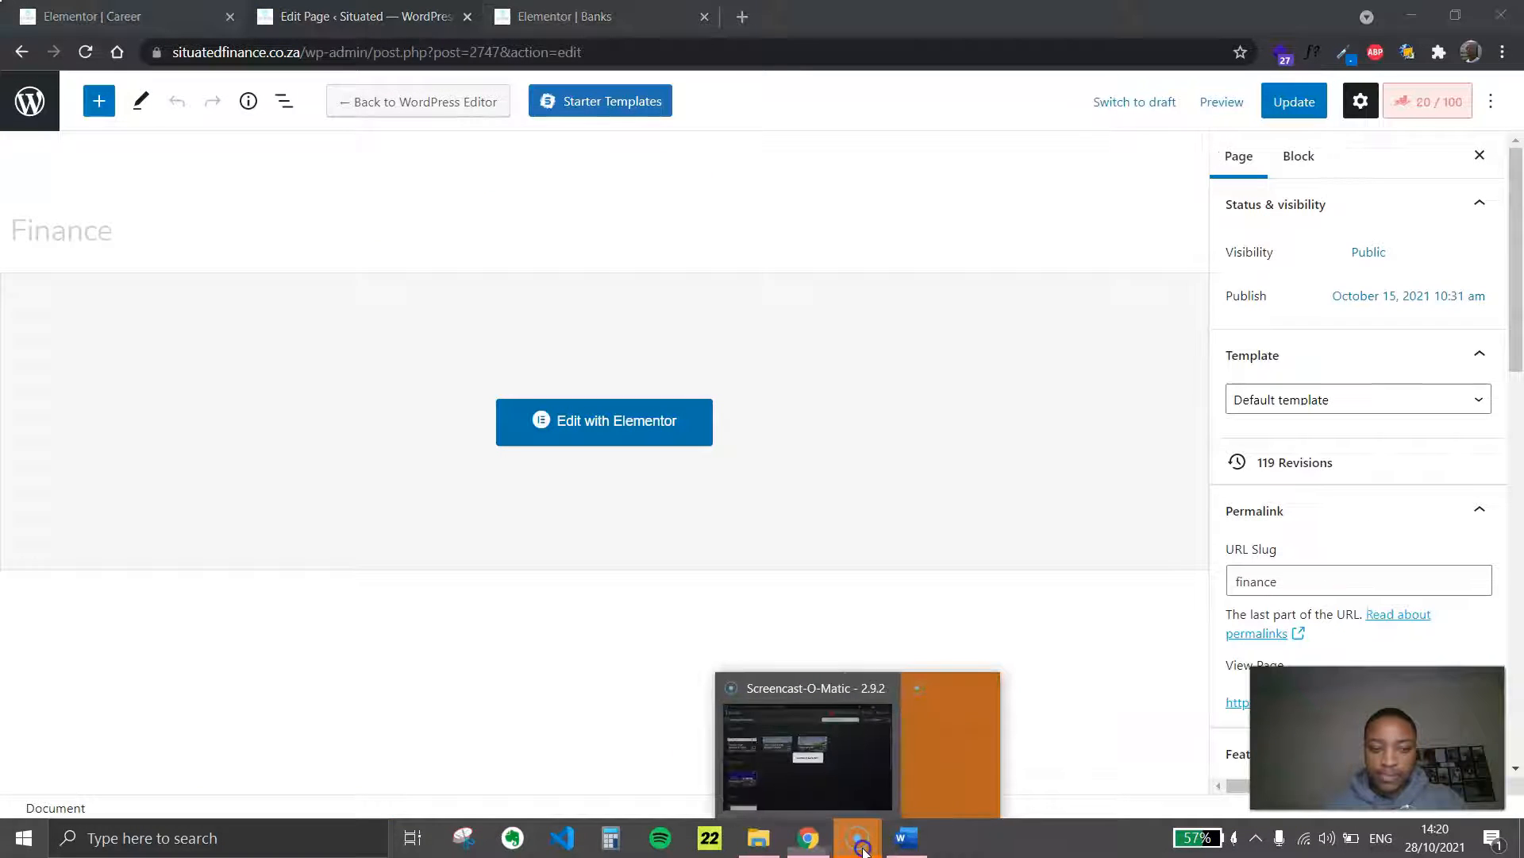
pyautogui.click(926, 788)
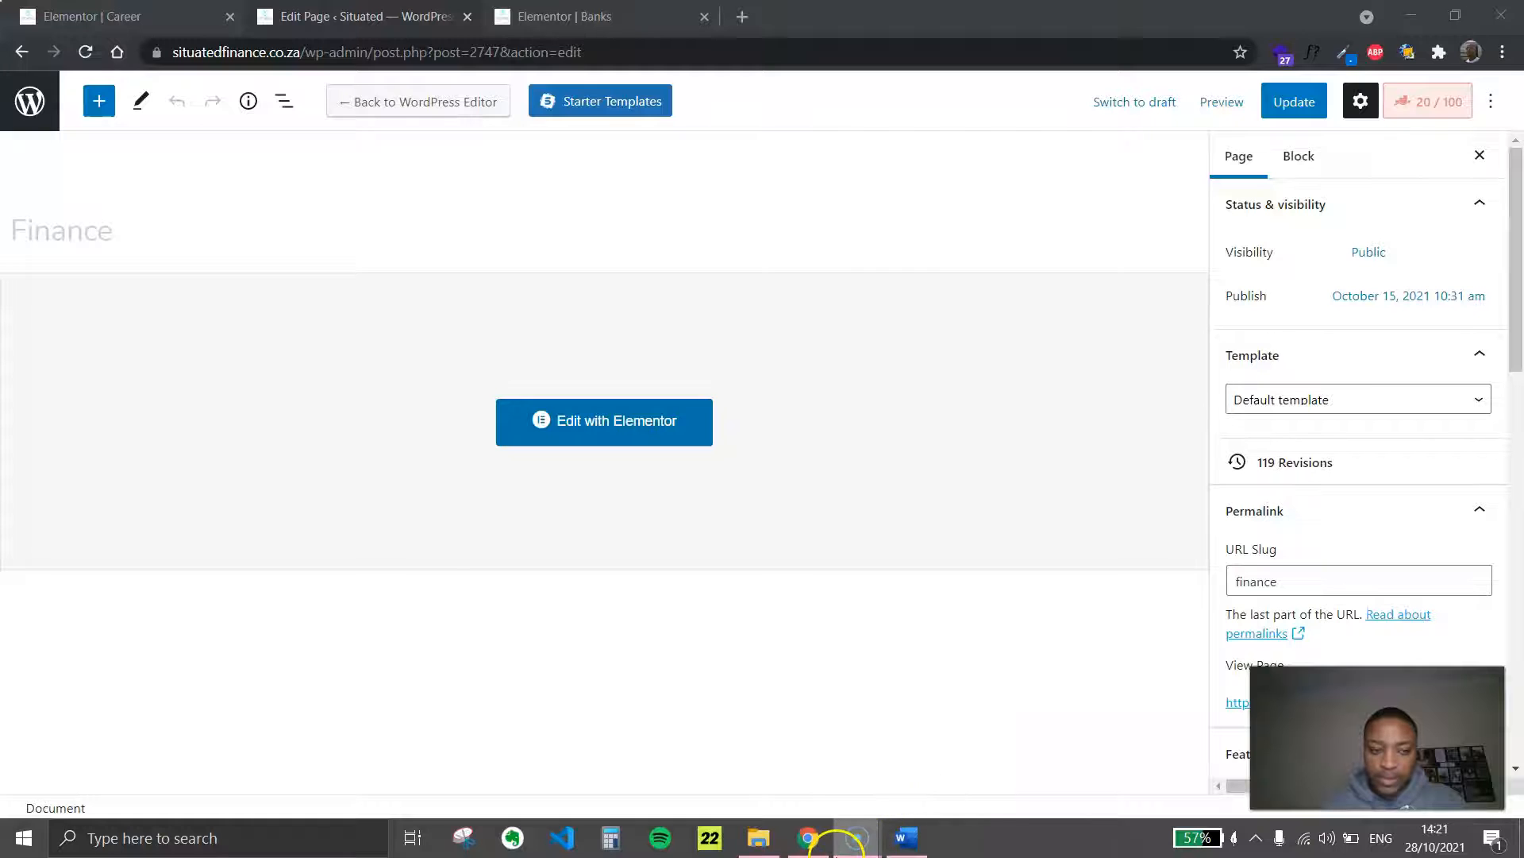
pyautogui.click(657, 423)
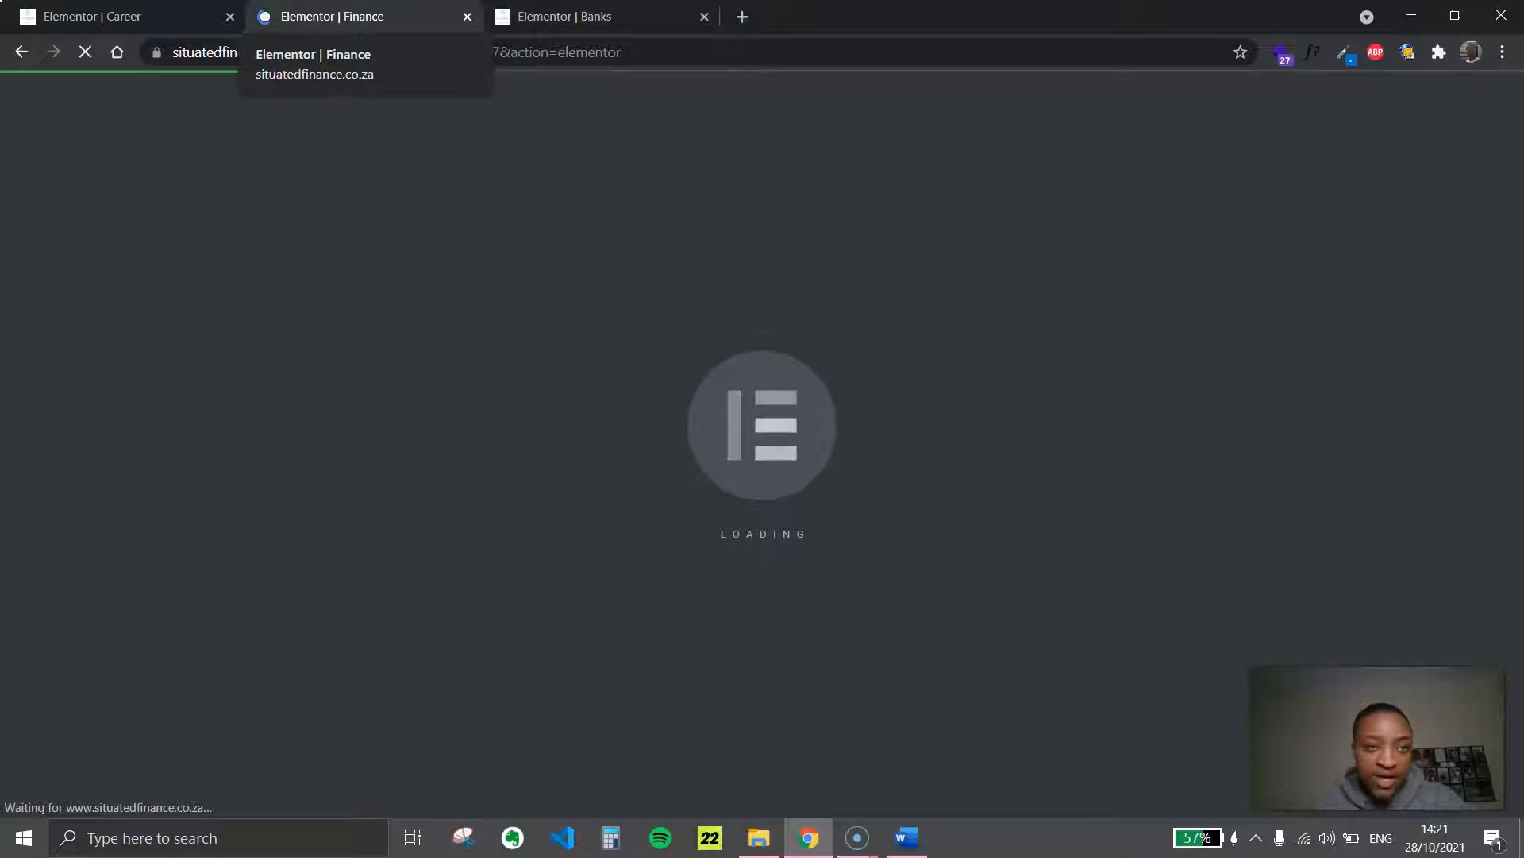
pyautogui.click(565, 16)
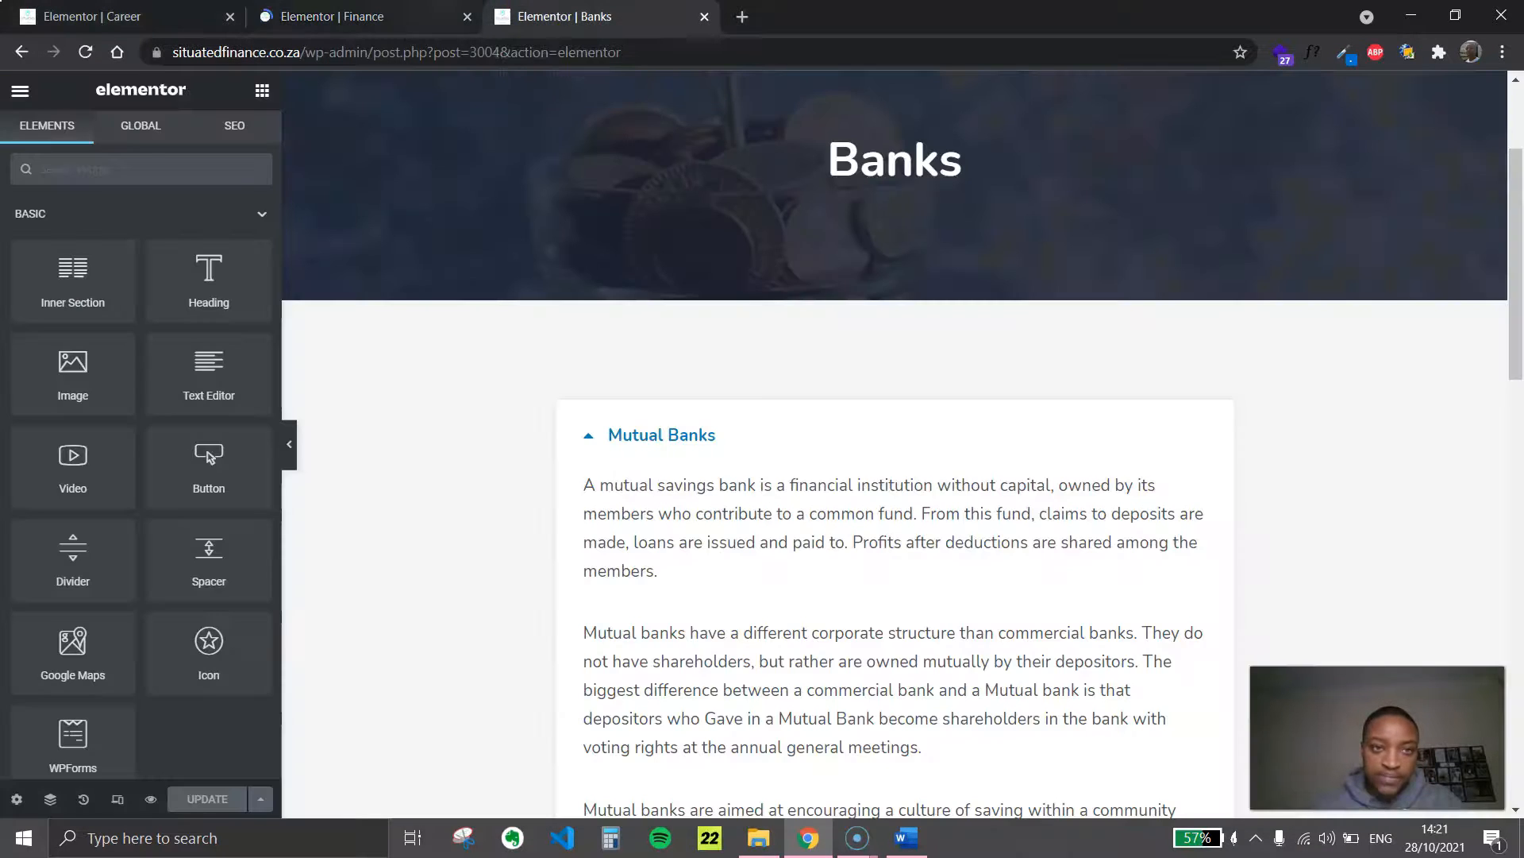
pyautogui.click(349, 16)
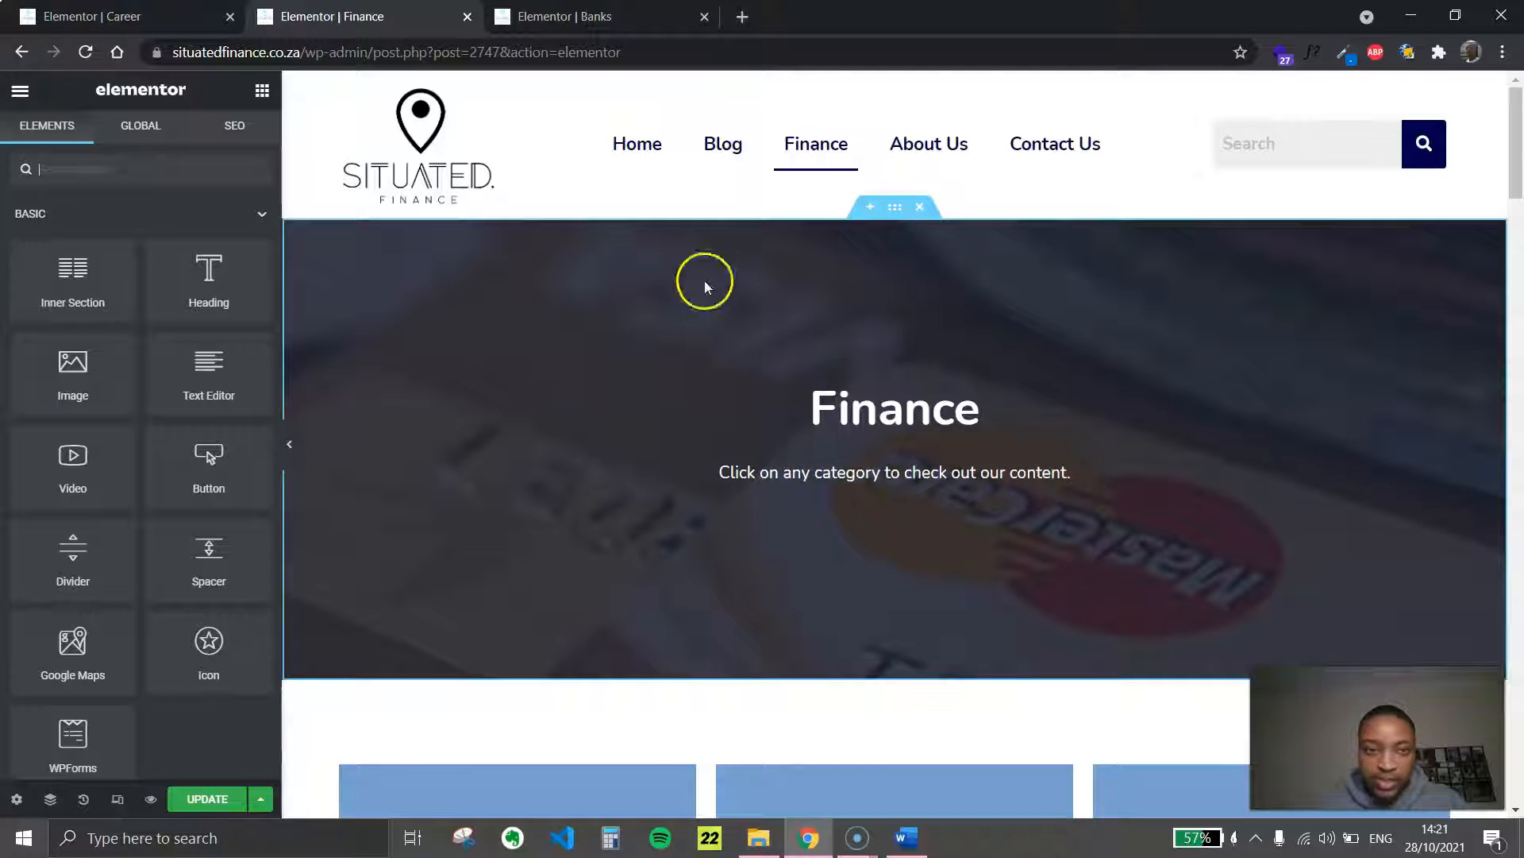
pyautogui.scroll(-5, 921, 413)
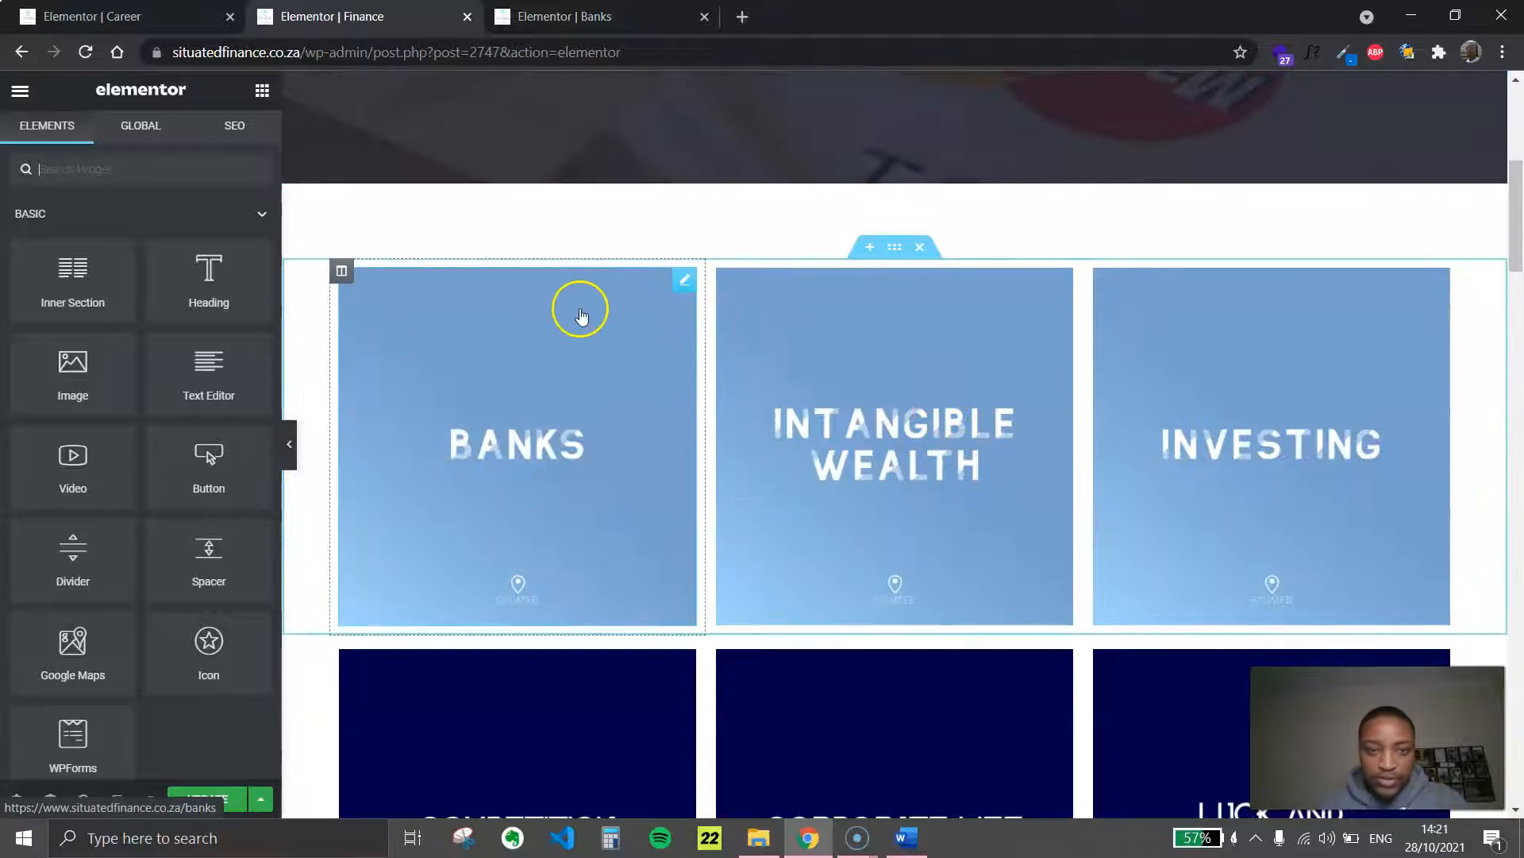
# Switch to the Word document and save its Career tile picture to the Downloads folder as a JPEG named careers
pyautogui.click(907, 837)
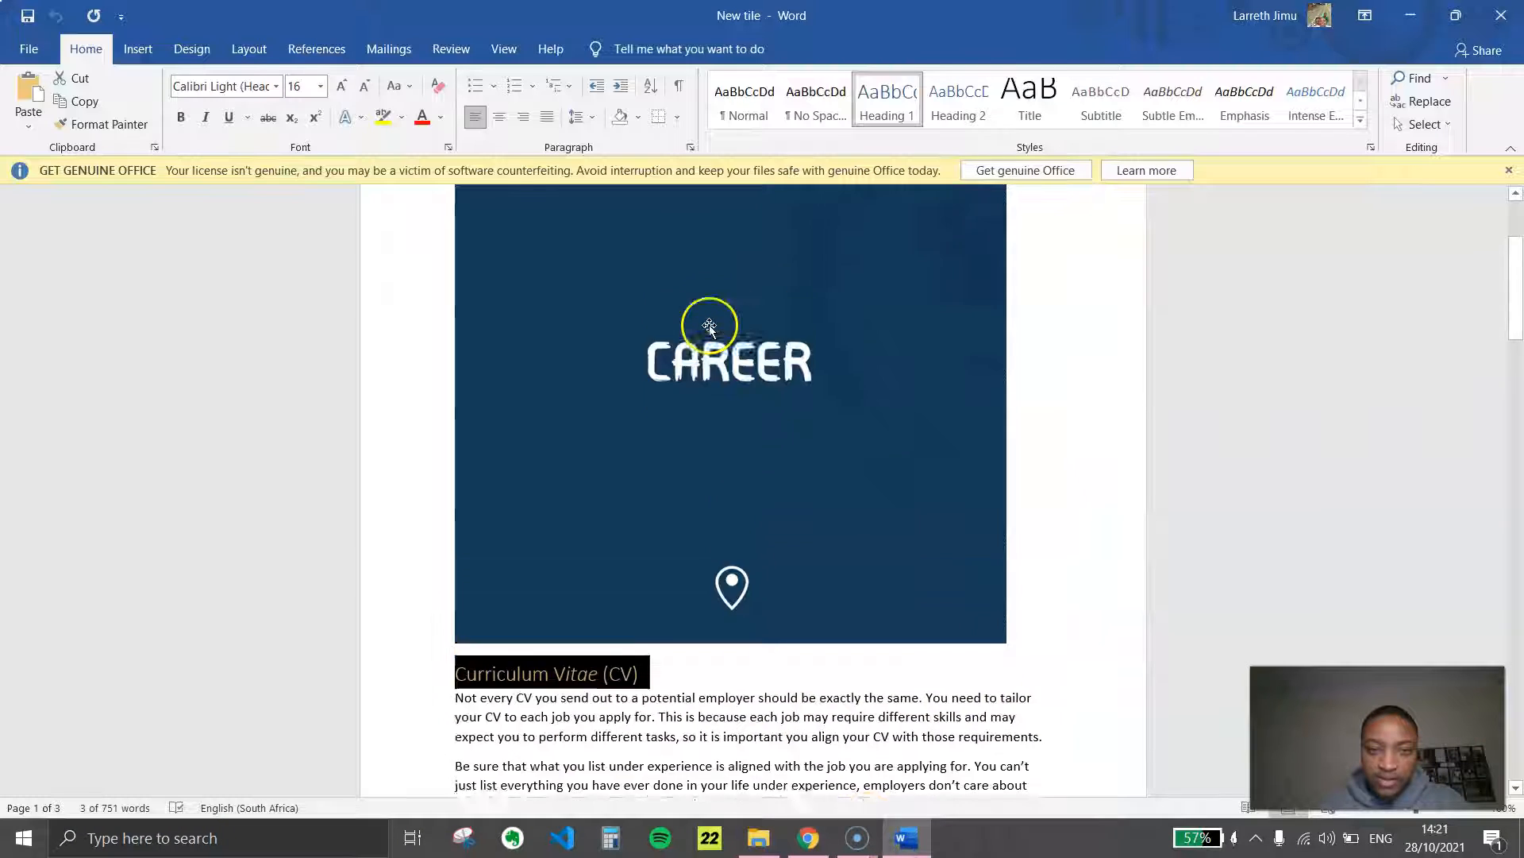
pyautogui.scroll(1, 709, 325)
pyautogui.click(764, 465)
pyautogui.rightClick(740, 459)
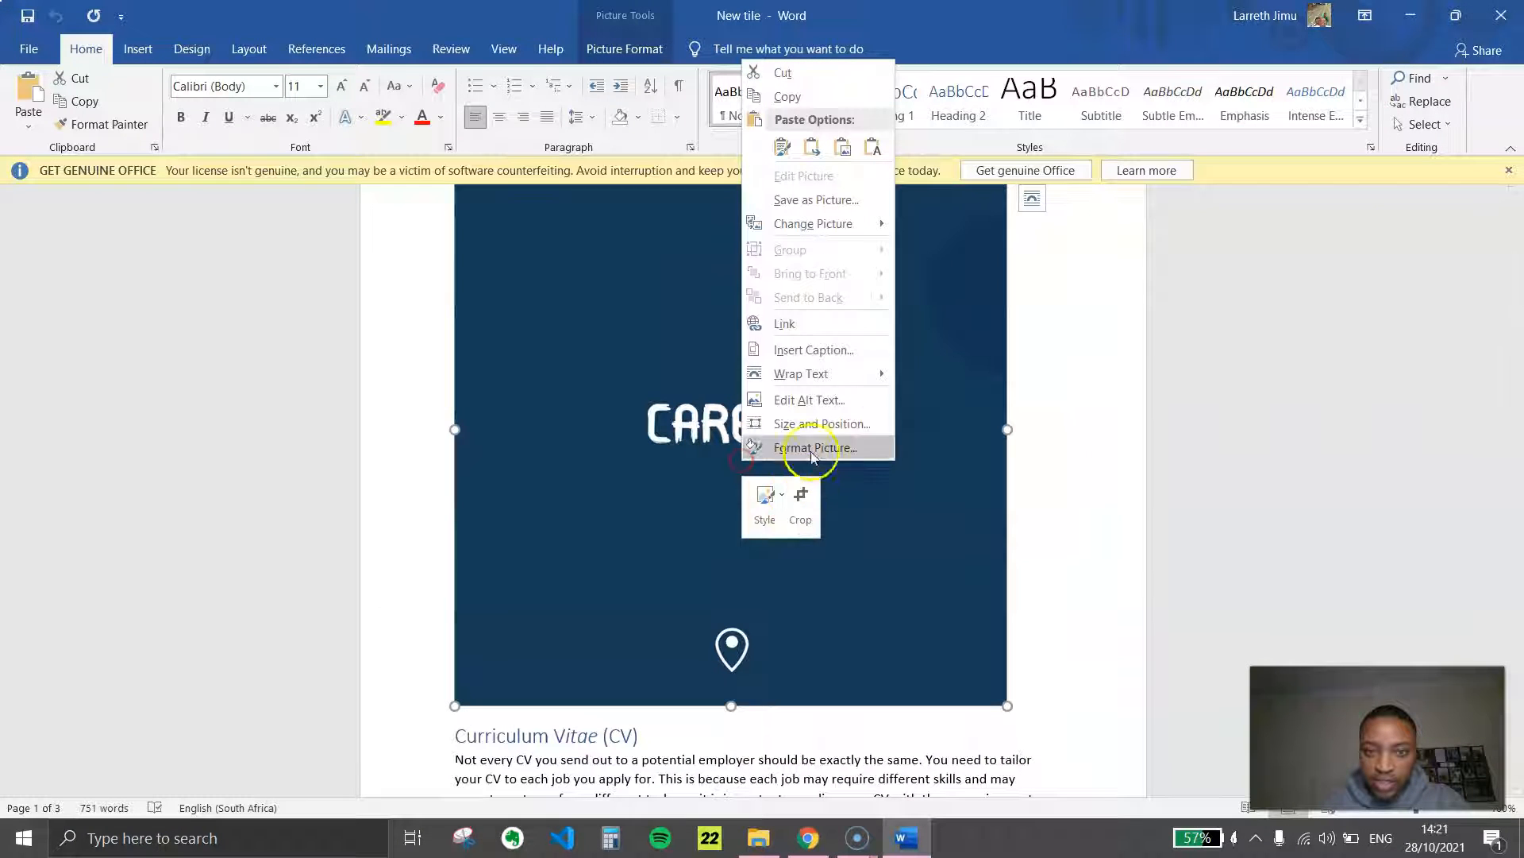
pyautogui.click(816, 200)
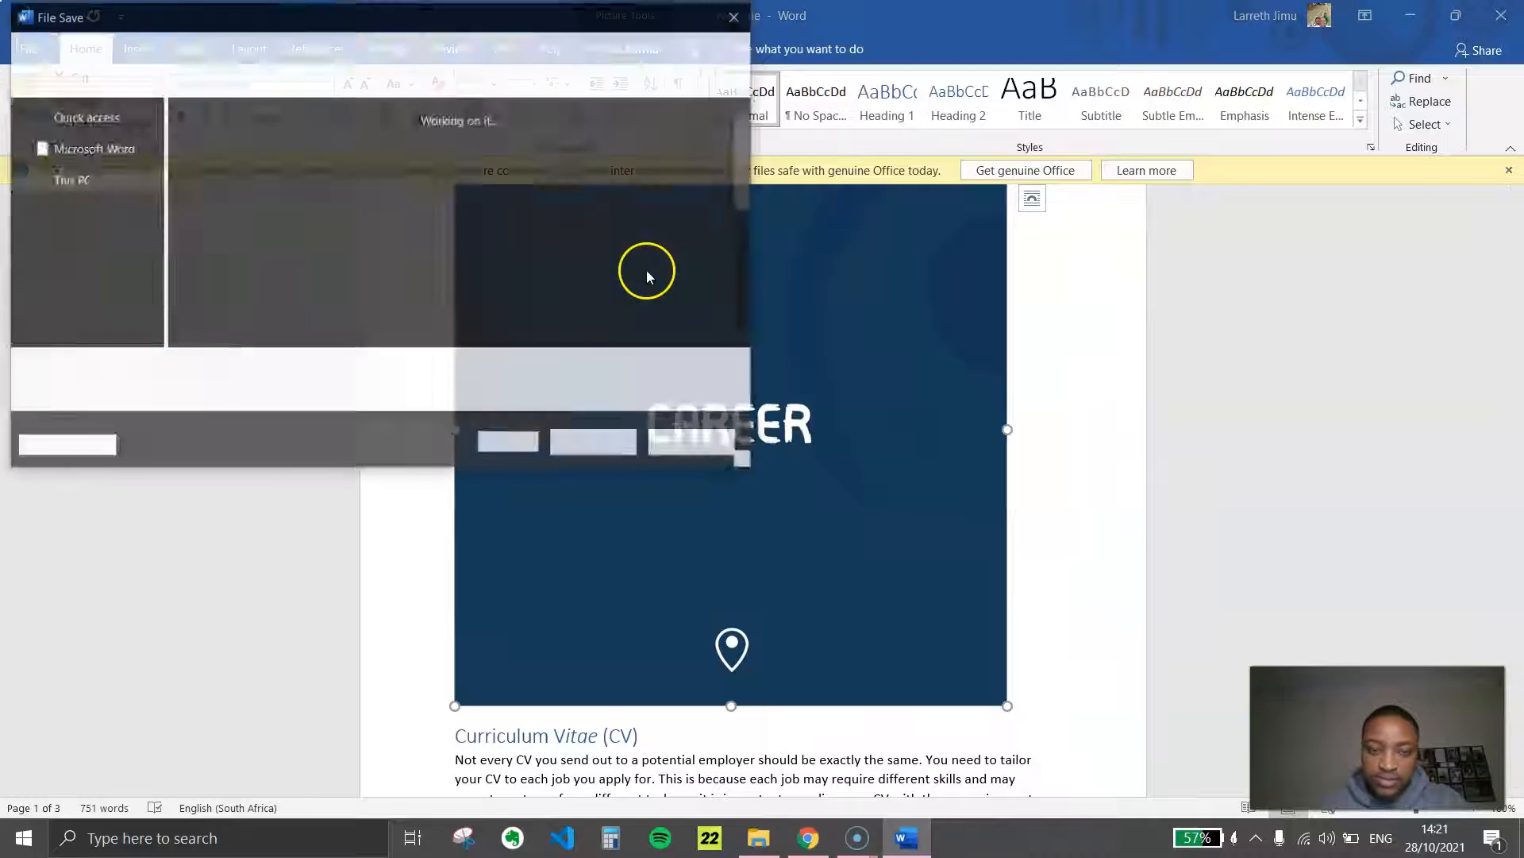
pyautogui.scroll(-5, 705, 230)
pyautogui.scroll(5, 699, 229)
pyautogui.scroll(-5, 691, 234)
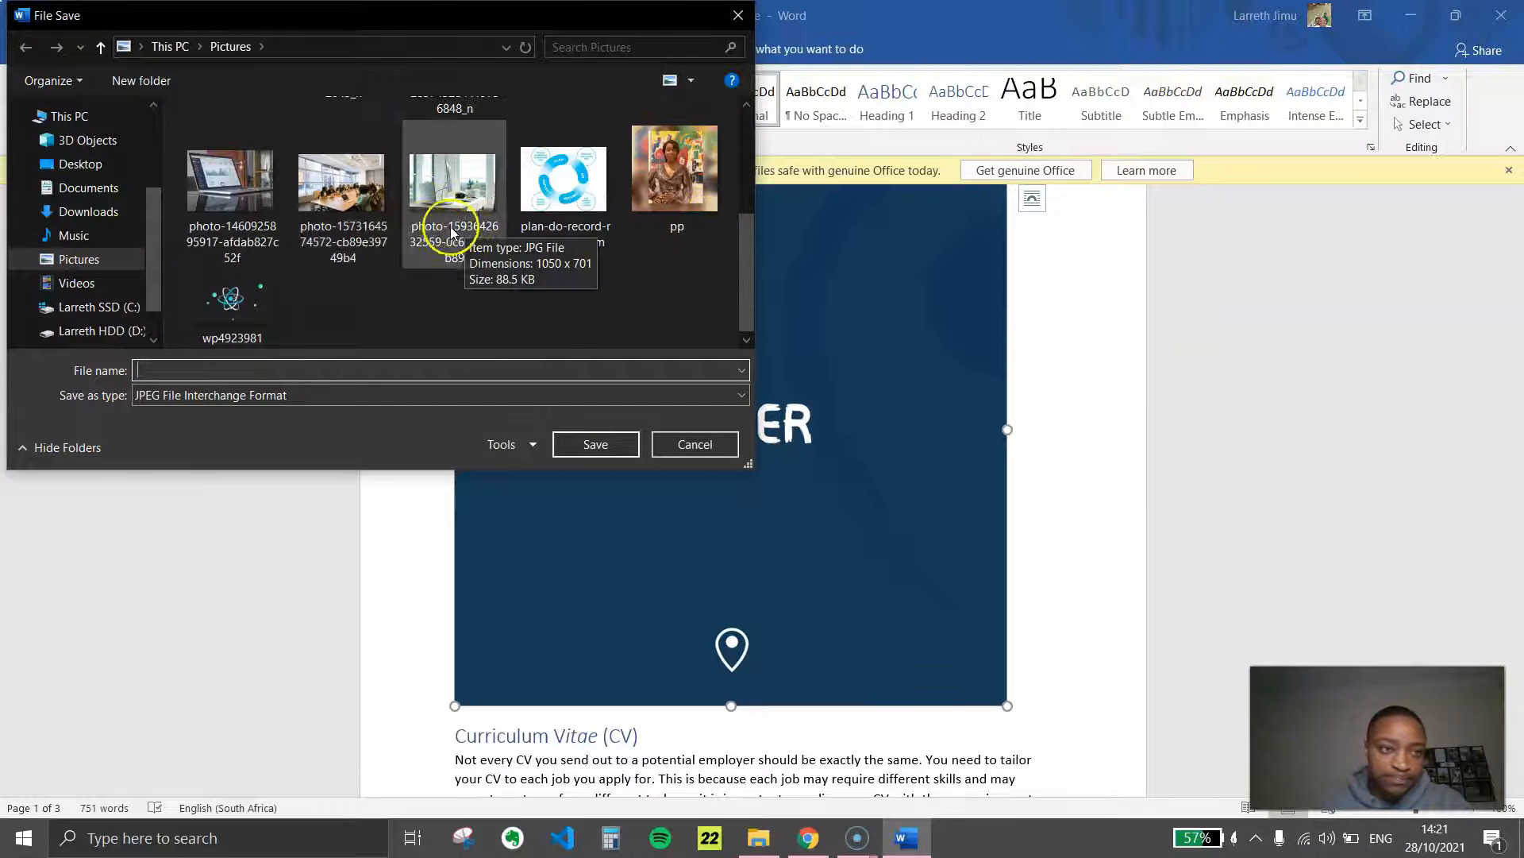
pyautogui.click(100, 213)
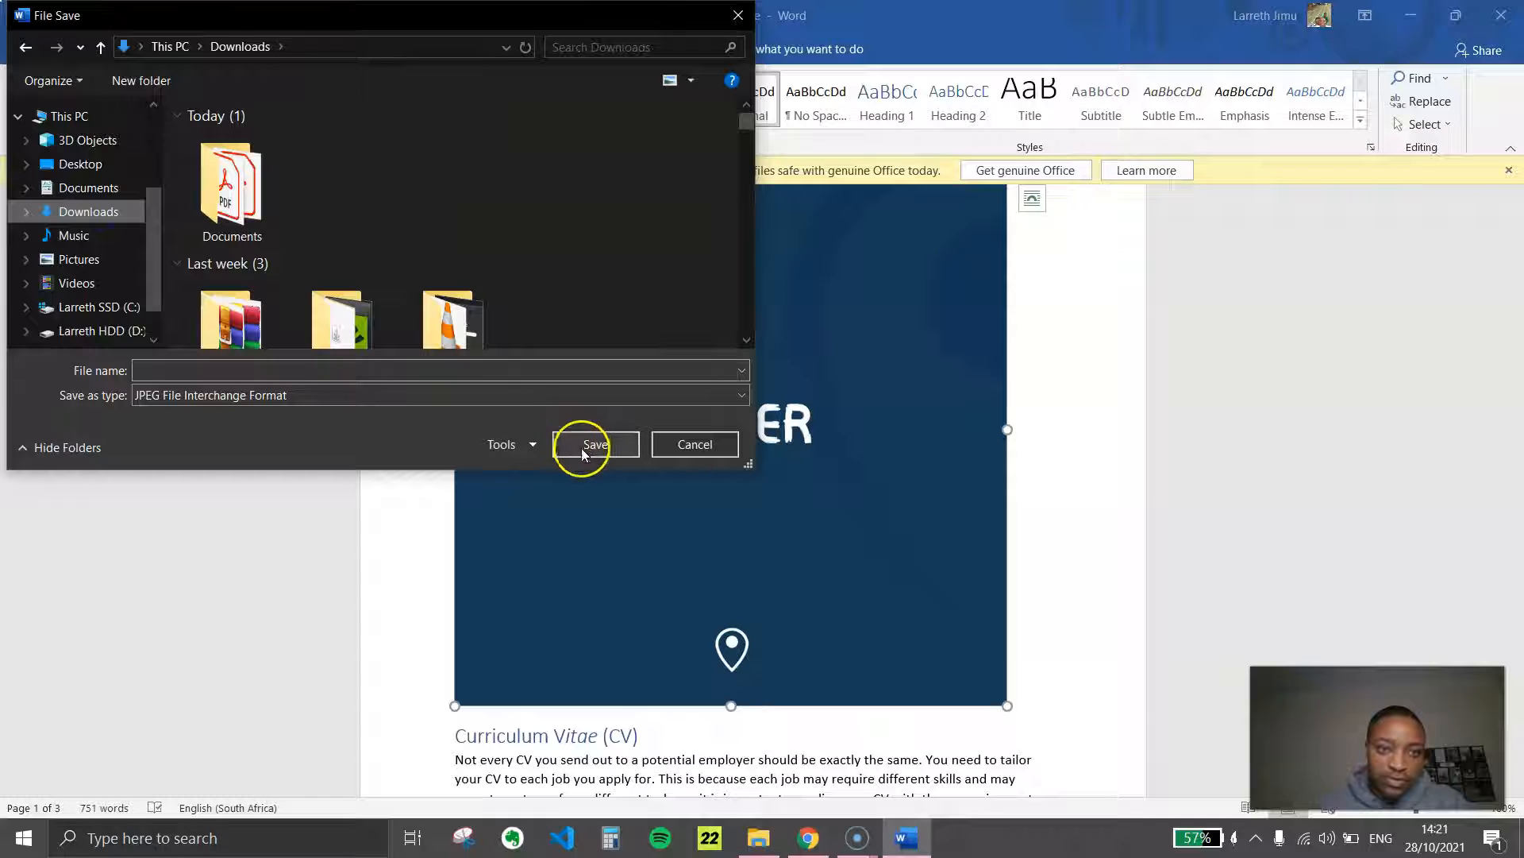
pyautogui.click(307, 368)
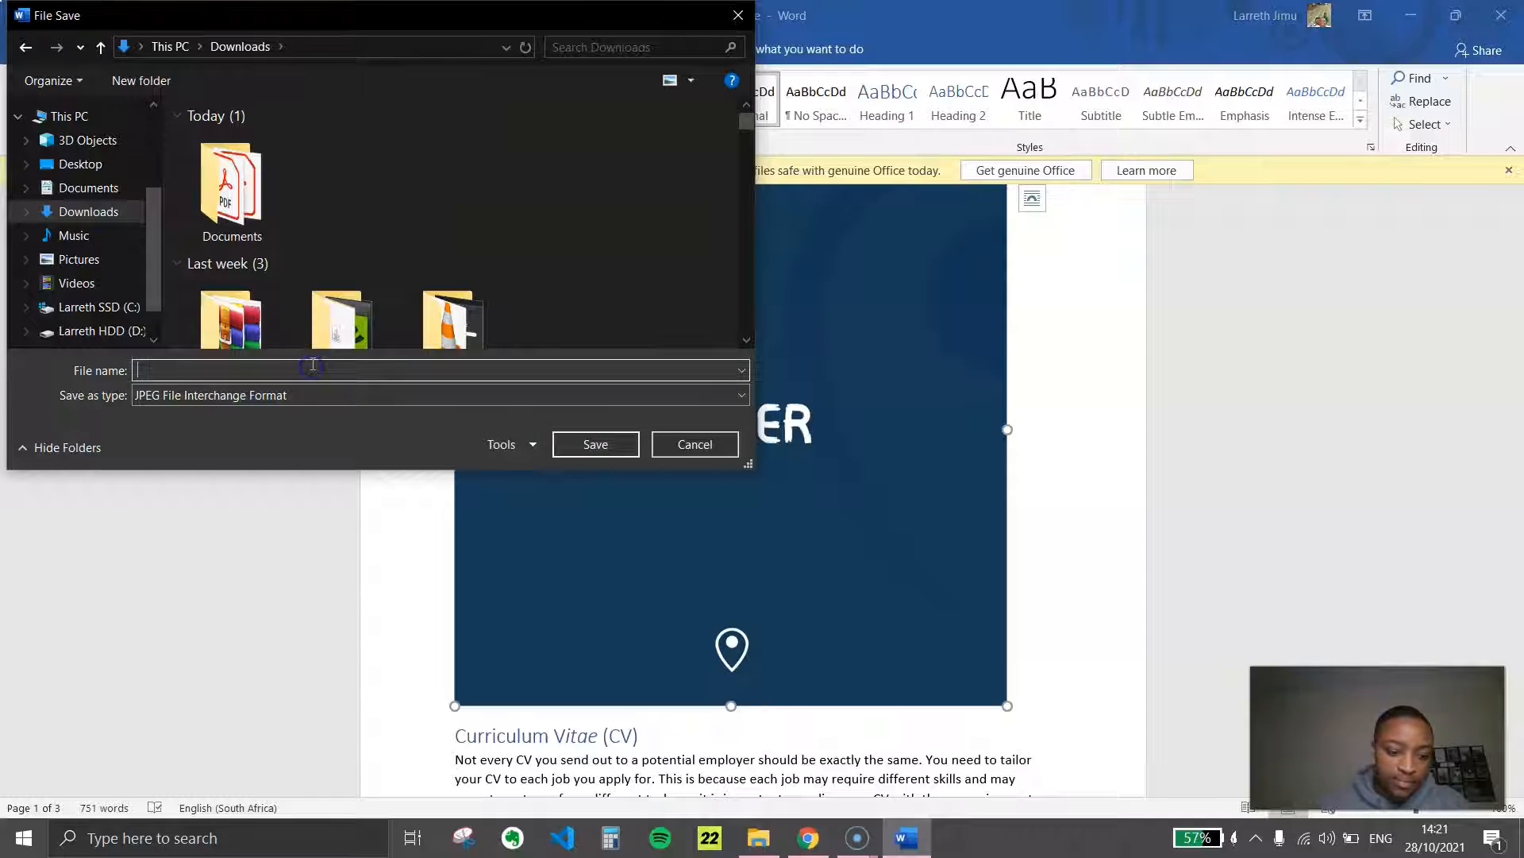
pyautogui.write('careers')
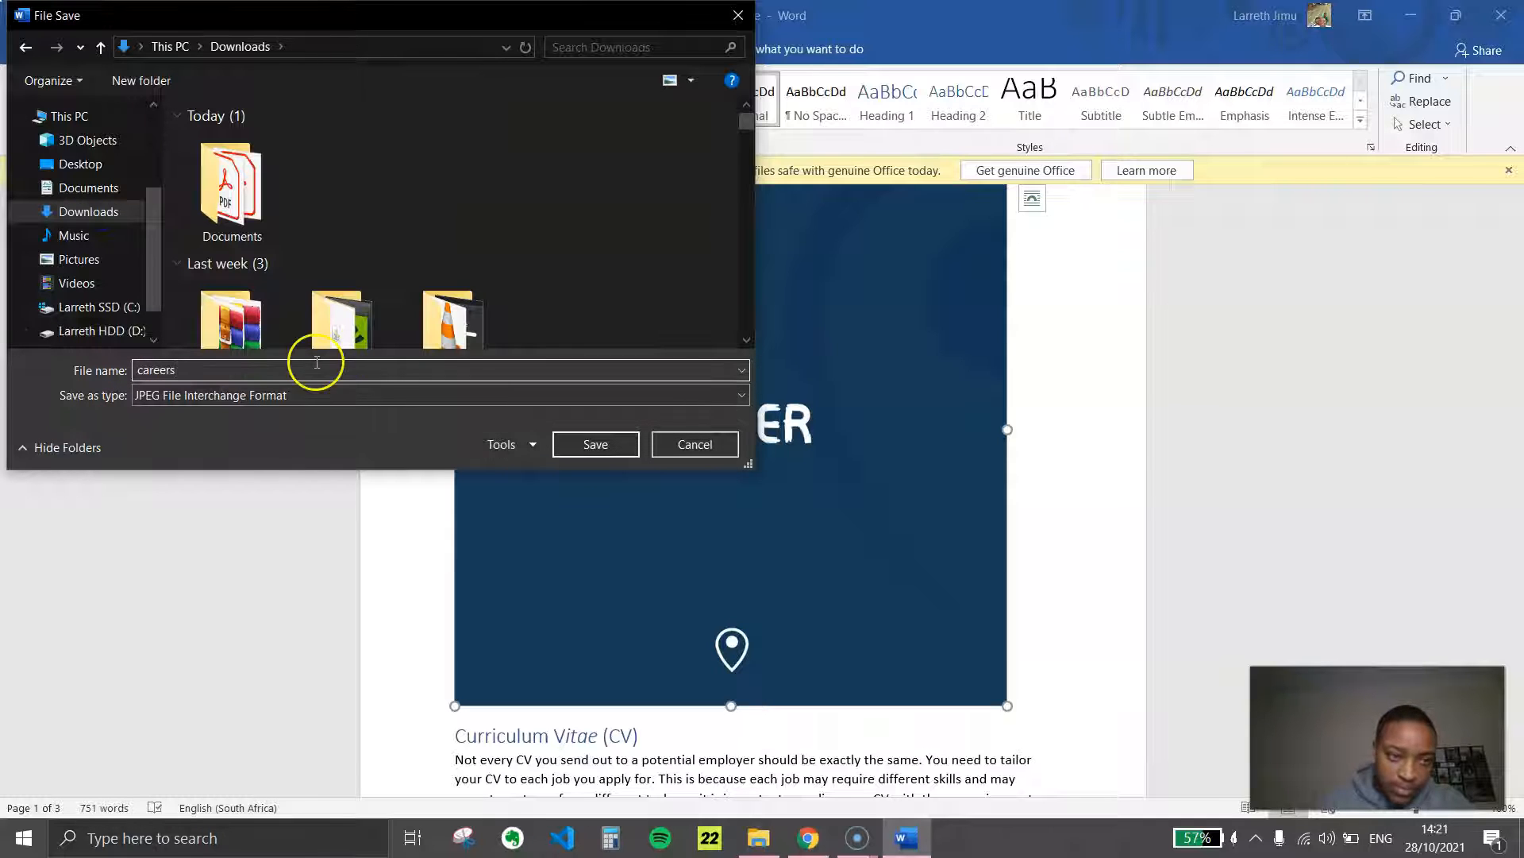
pyautogui.click(581, 443)
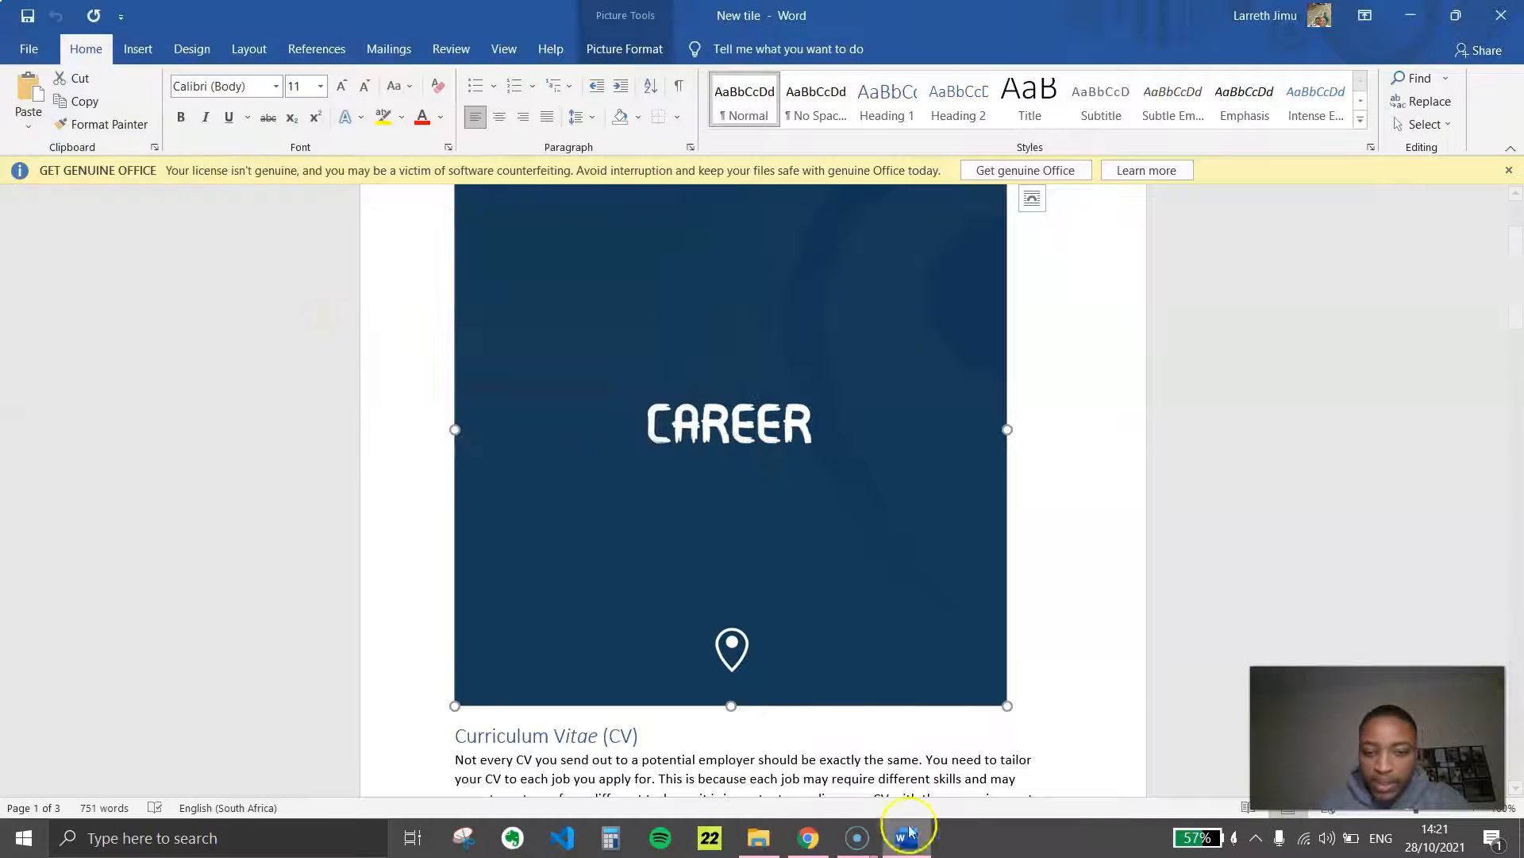
pyautogui.scroll(-6, 654, 698)
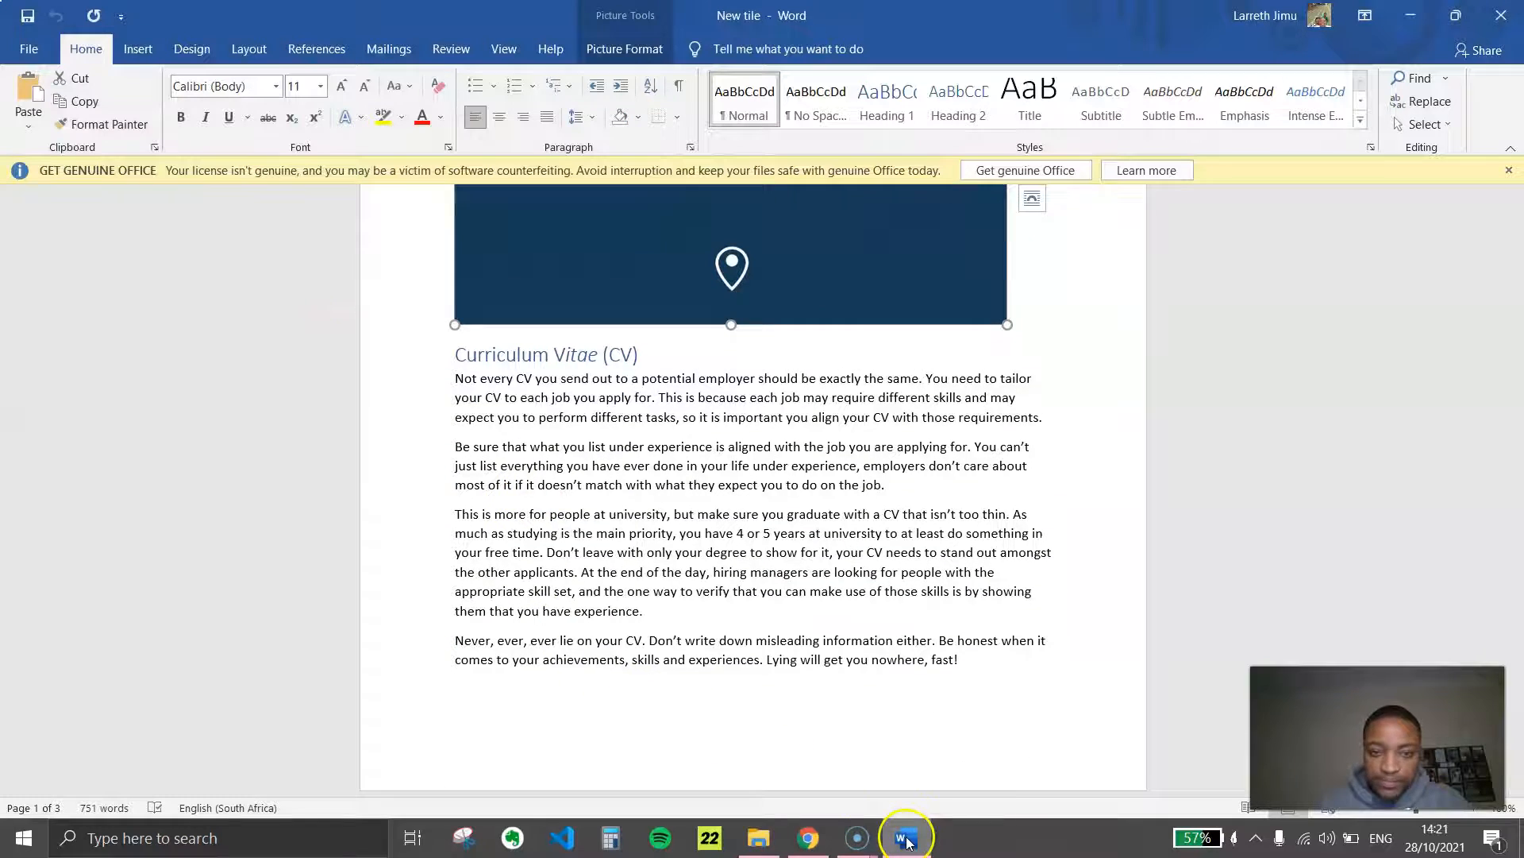
# Switch to the Finance page in Chrome and add an Image widget in the empty column beside the Responsibilities tile
pyautogui.click(808, 840)
pyautogui.scroll(-5, 979, 515)
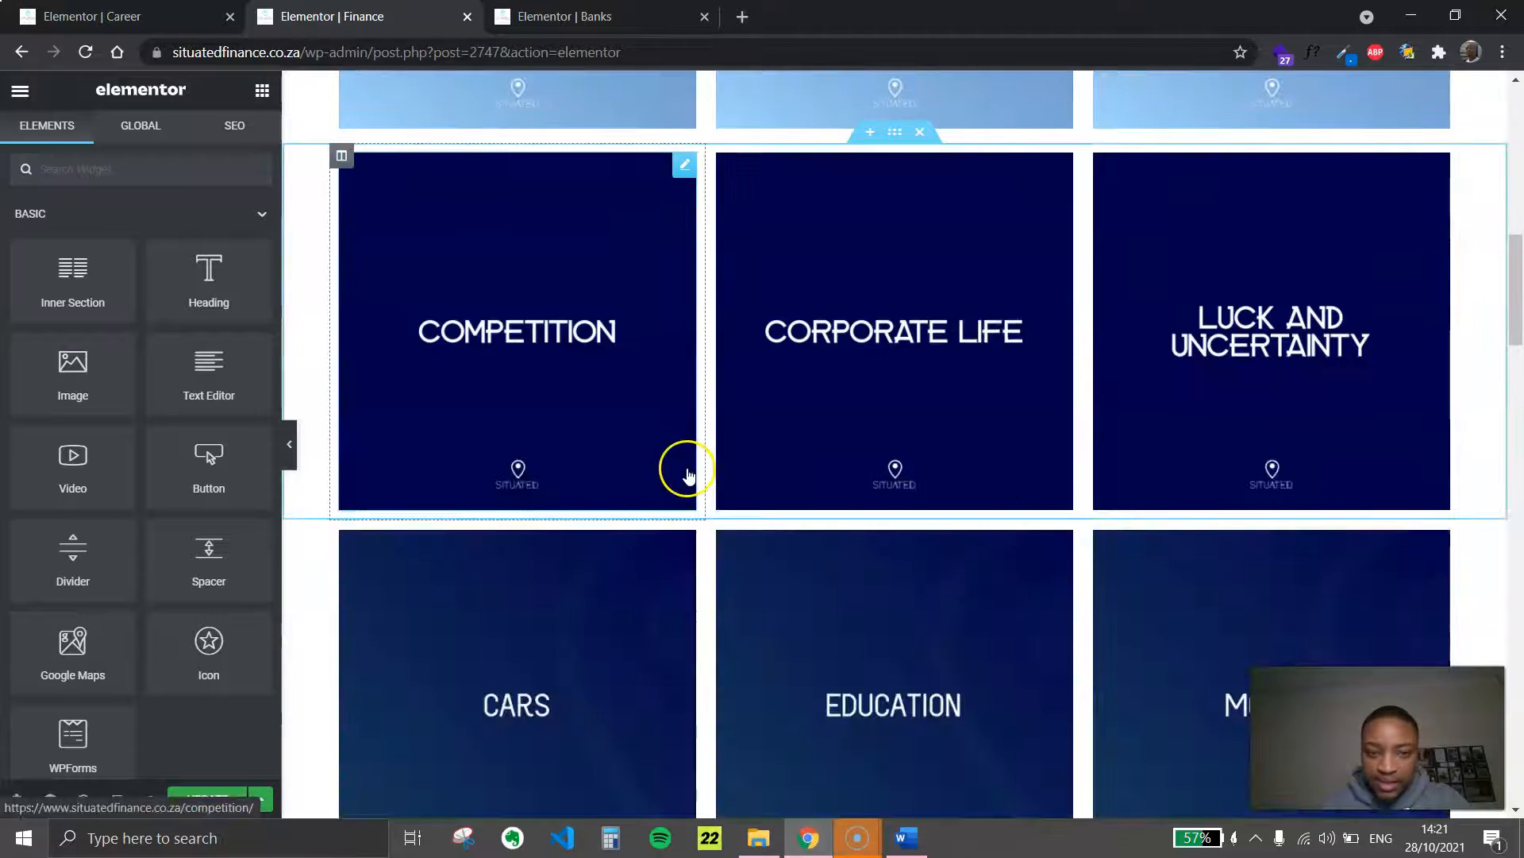
pyautogui.scroll(-5, 714, 508)
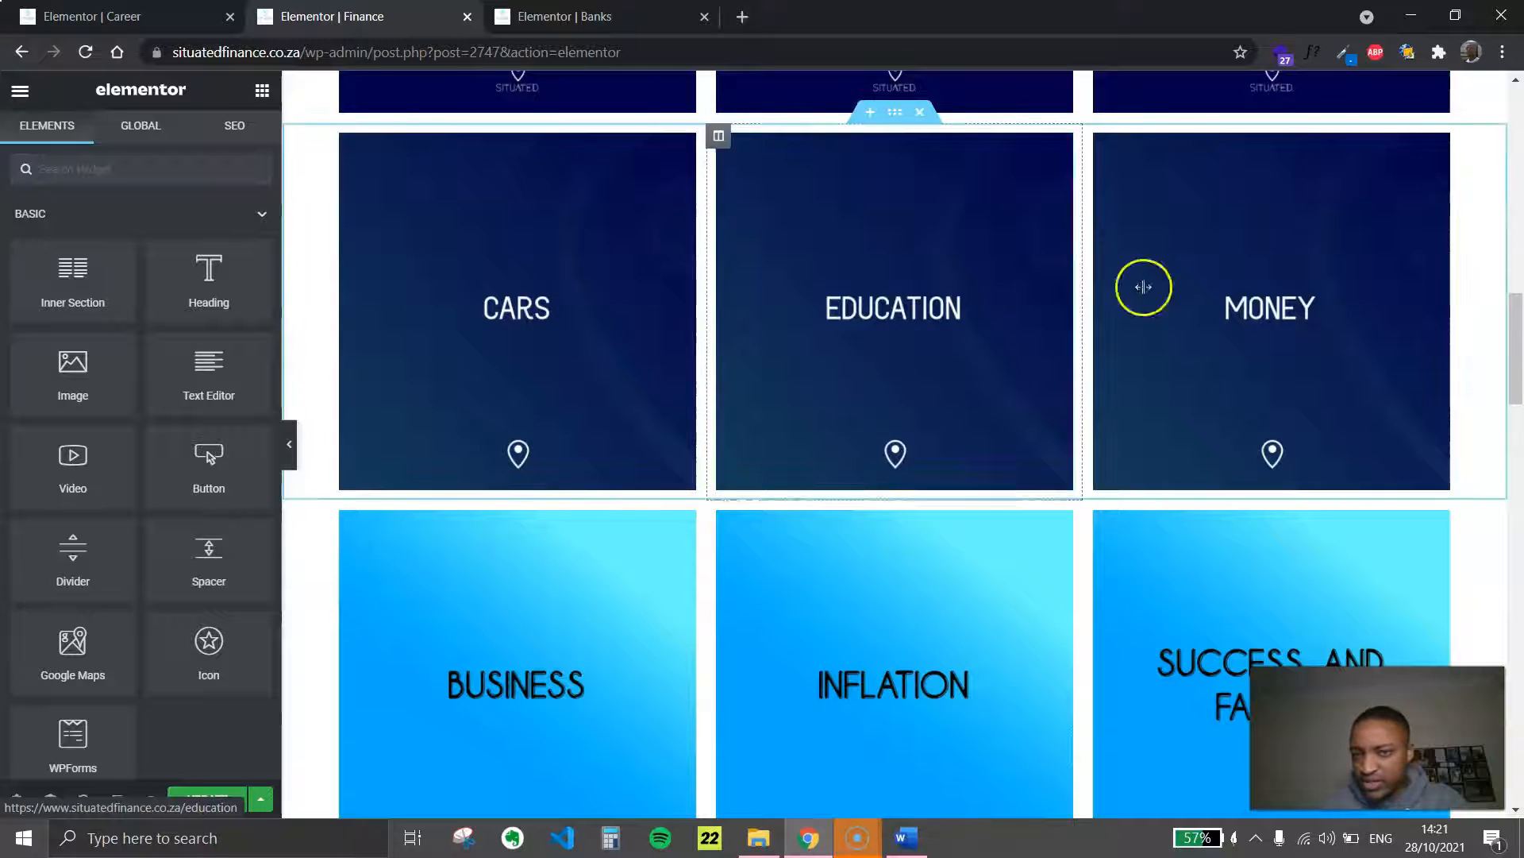
pyautogui.click(906, 838)
pyautogui.scroll(5, 913, 477)
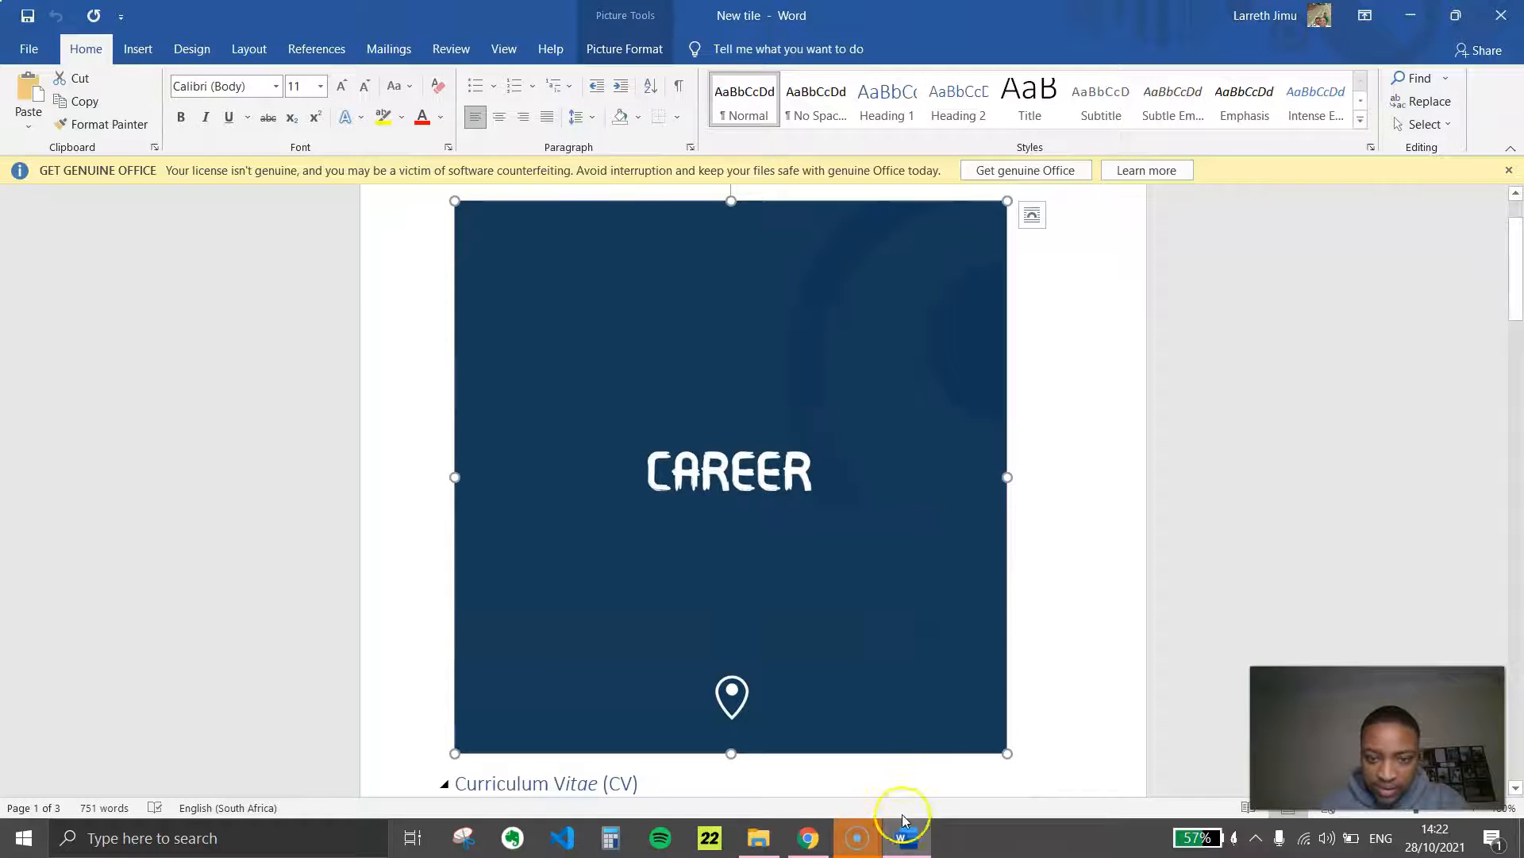
pyautogui.click(906, 837)
pyautogui.scroll(-1, 747, 440)
pyautogui.scroll(-20, 746, 441)
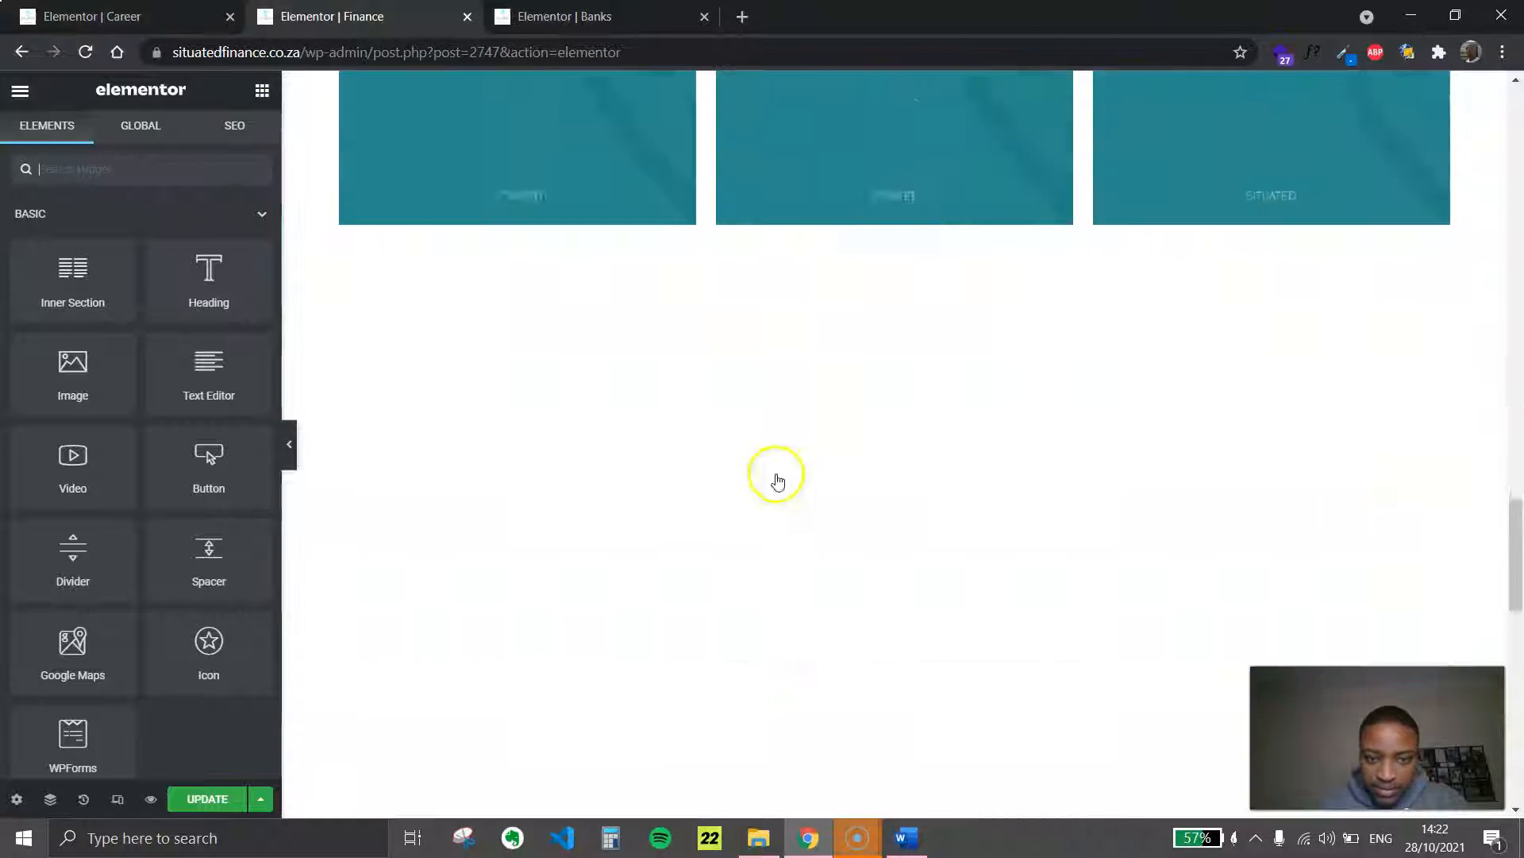
pyautogui.scroll(7, 850, 163)
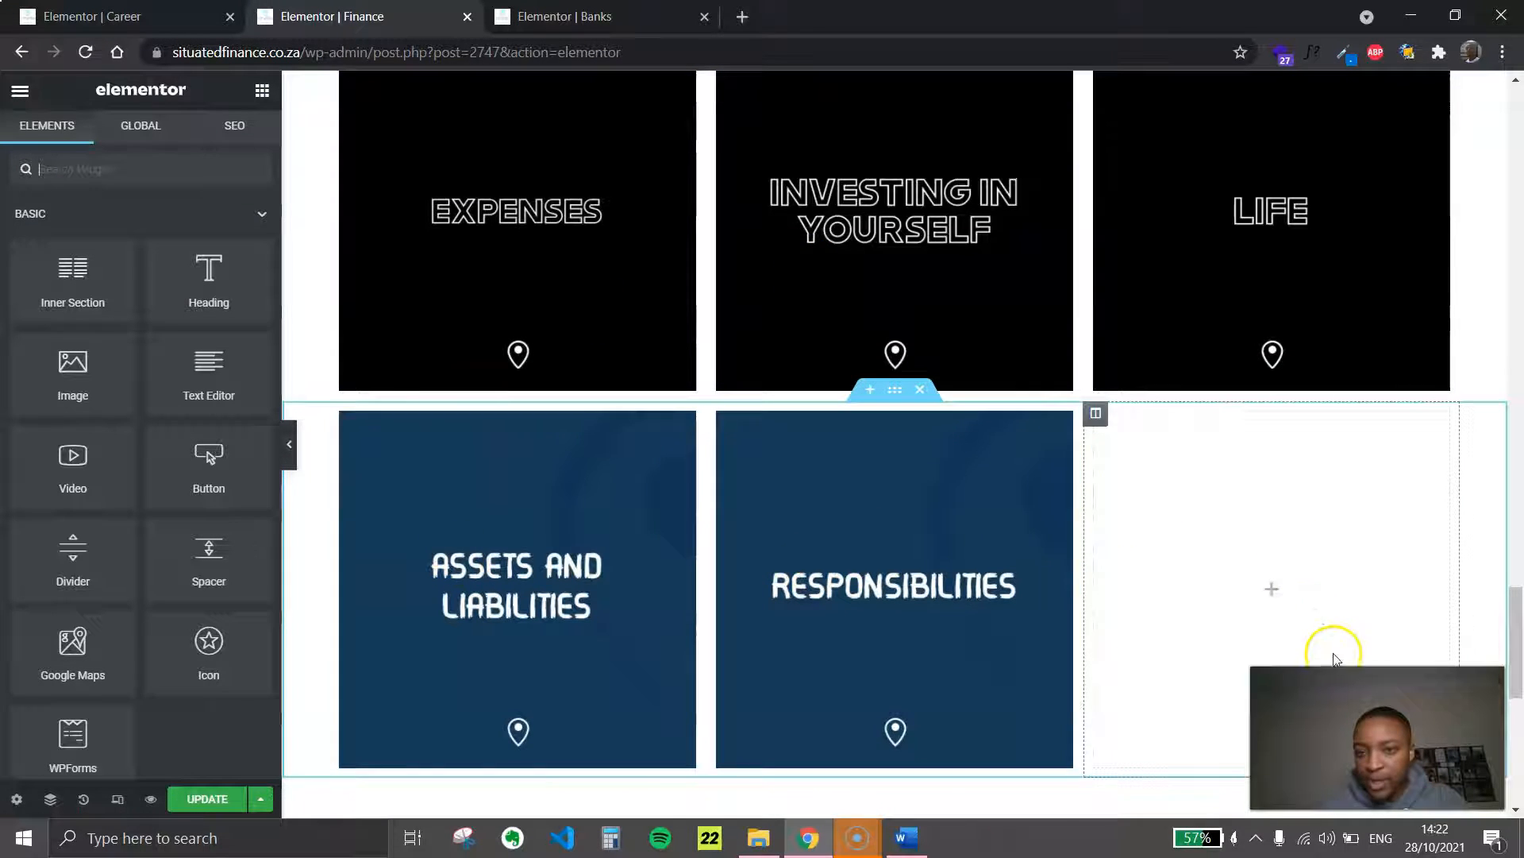
pyautogui.scroll(-4, 1334, 658)
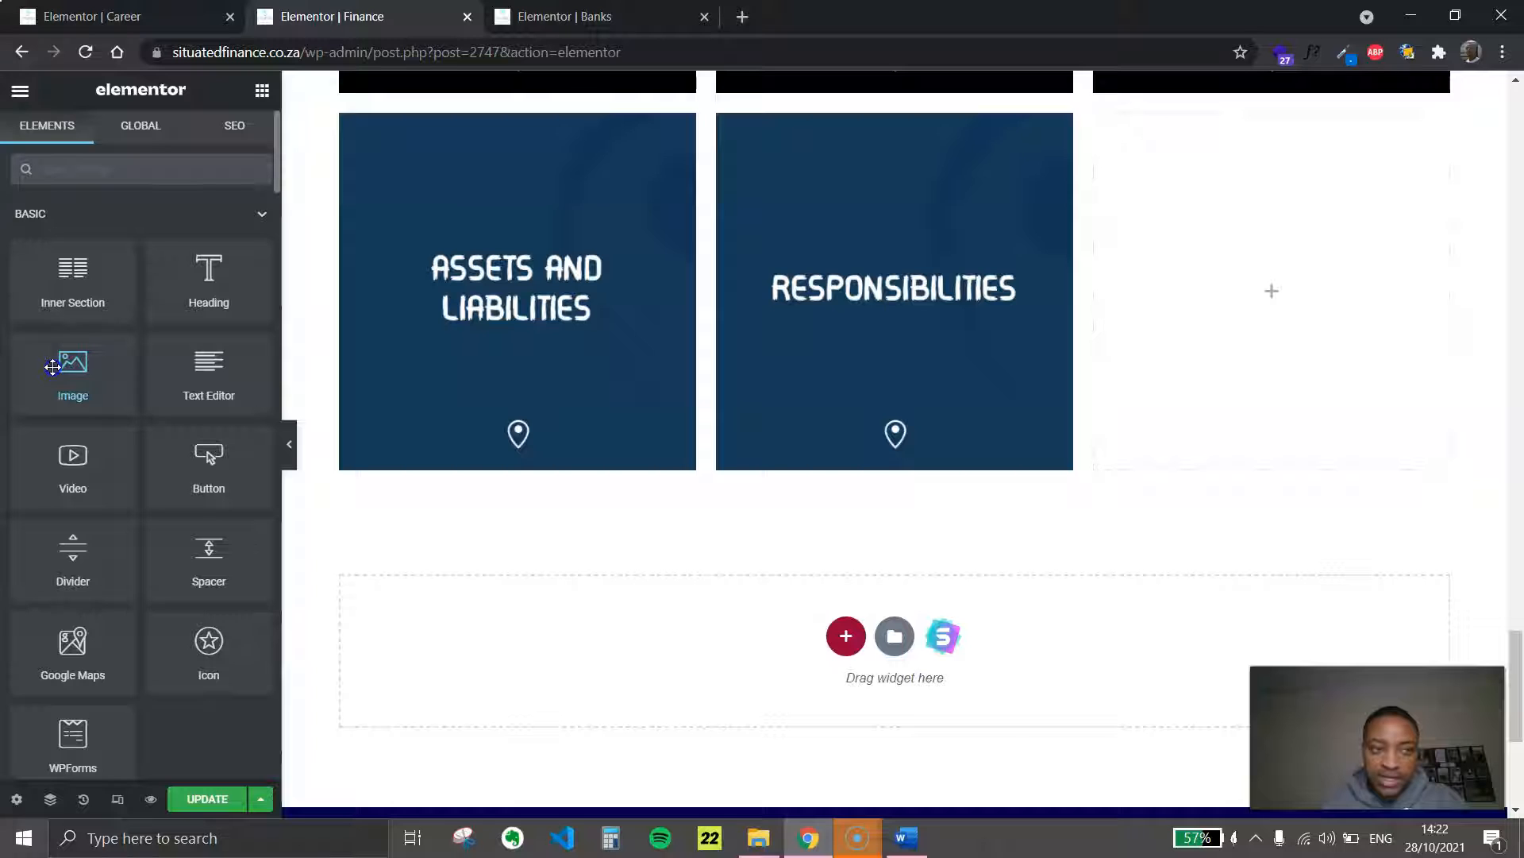
pyautogui.moveTo(52, 366); pyautogui.dragTo(1266, 295)
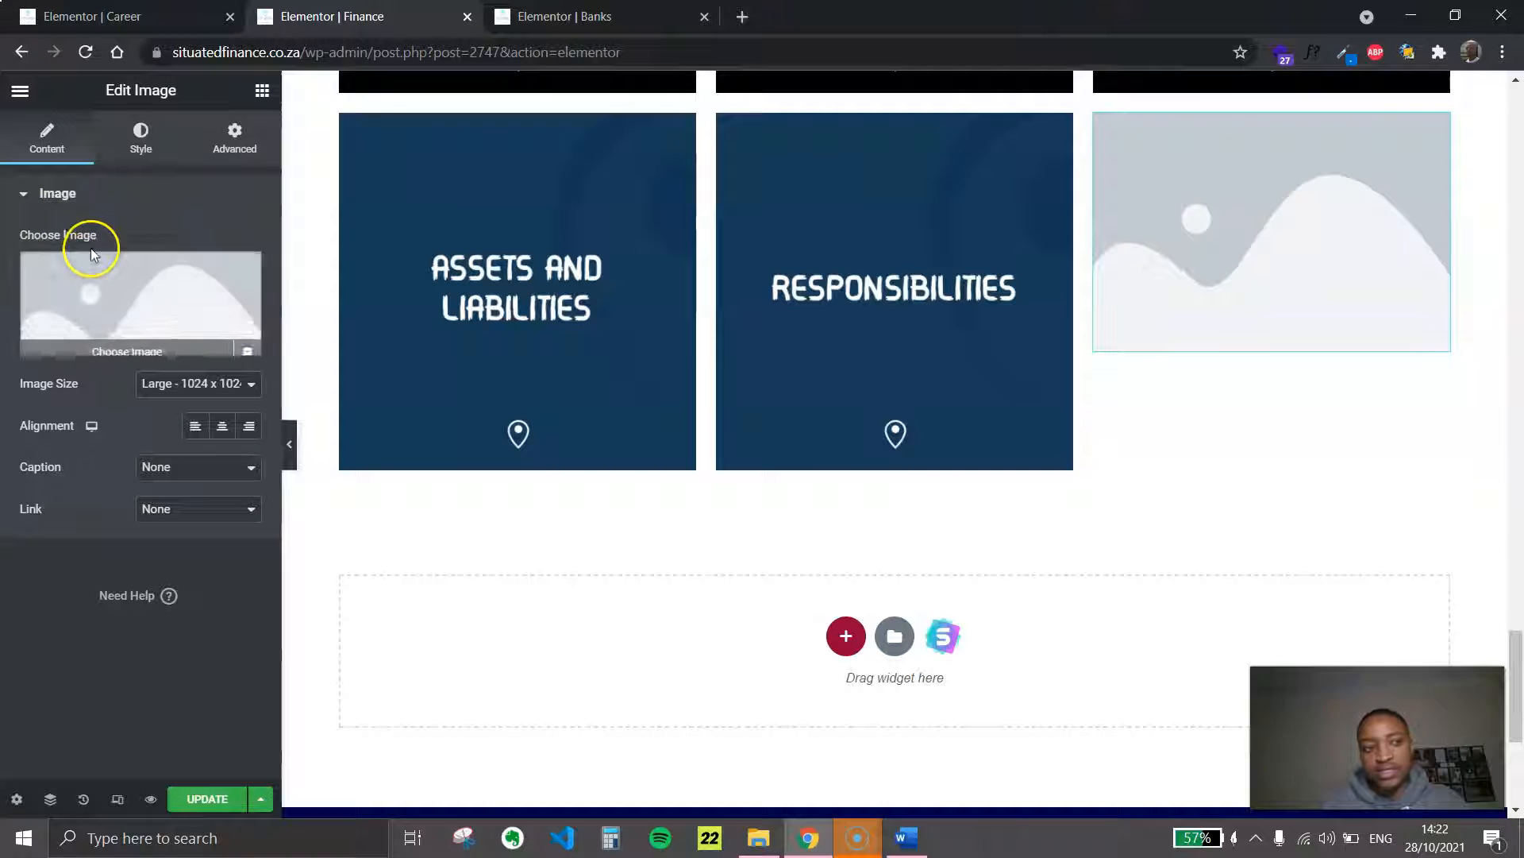
# Upload the careers image from the Downloads folder to the media library for the new image widget
pyautogui.click(128, 345)
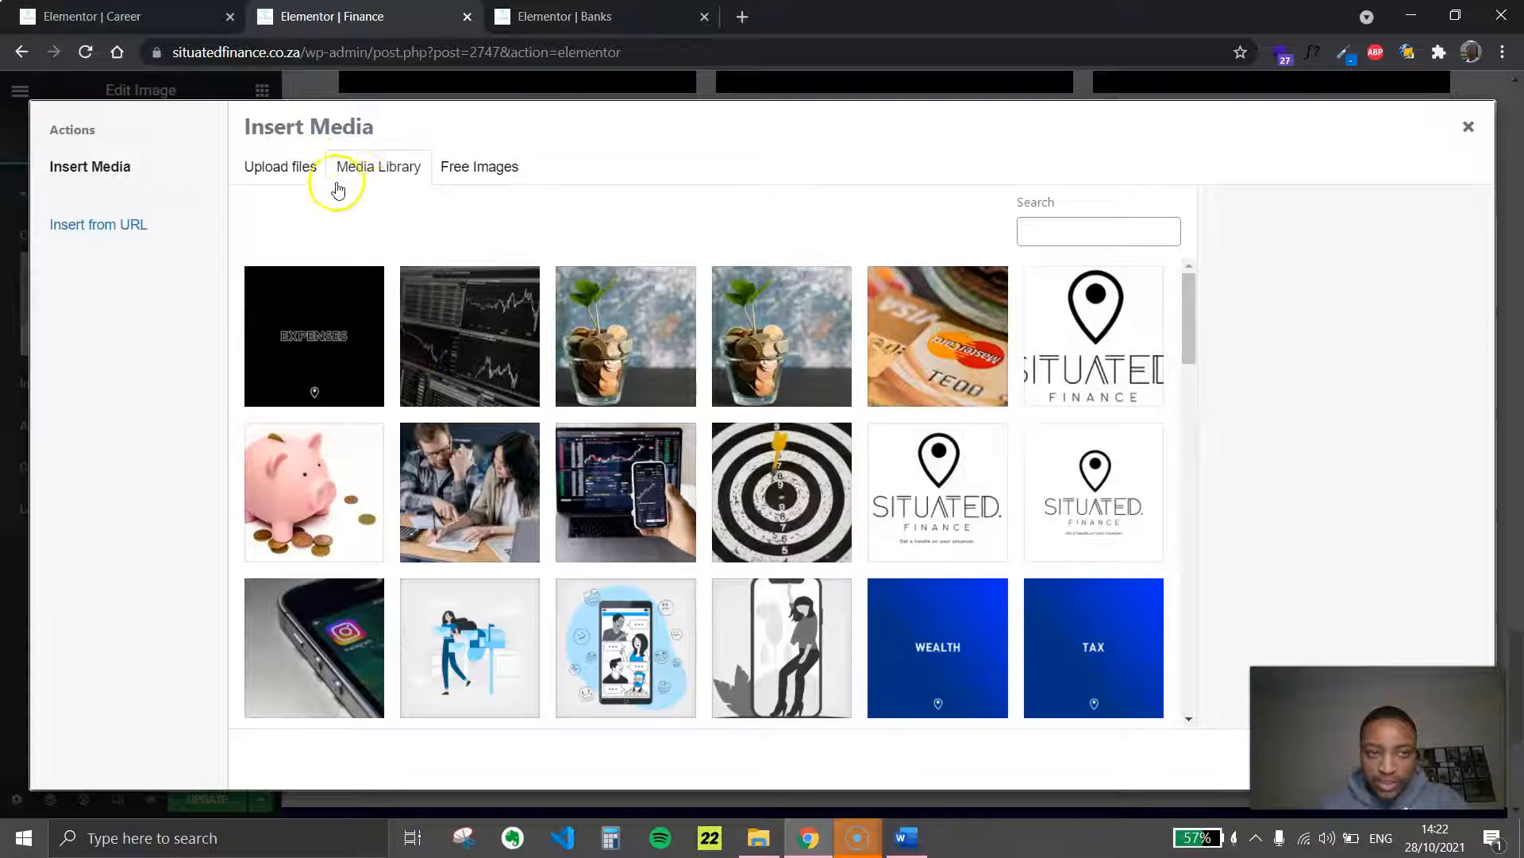
pyautogui.click(278, 177)
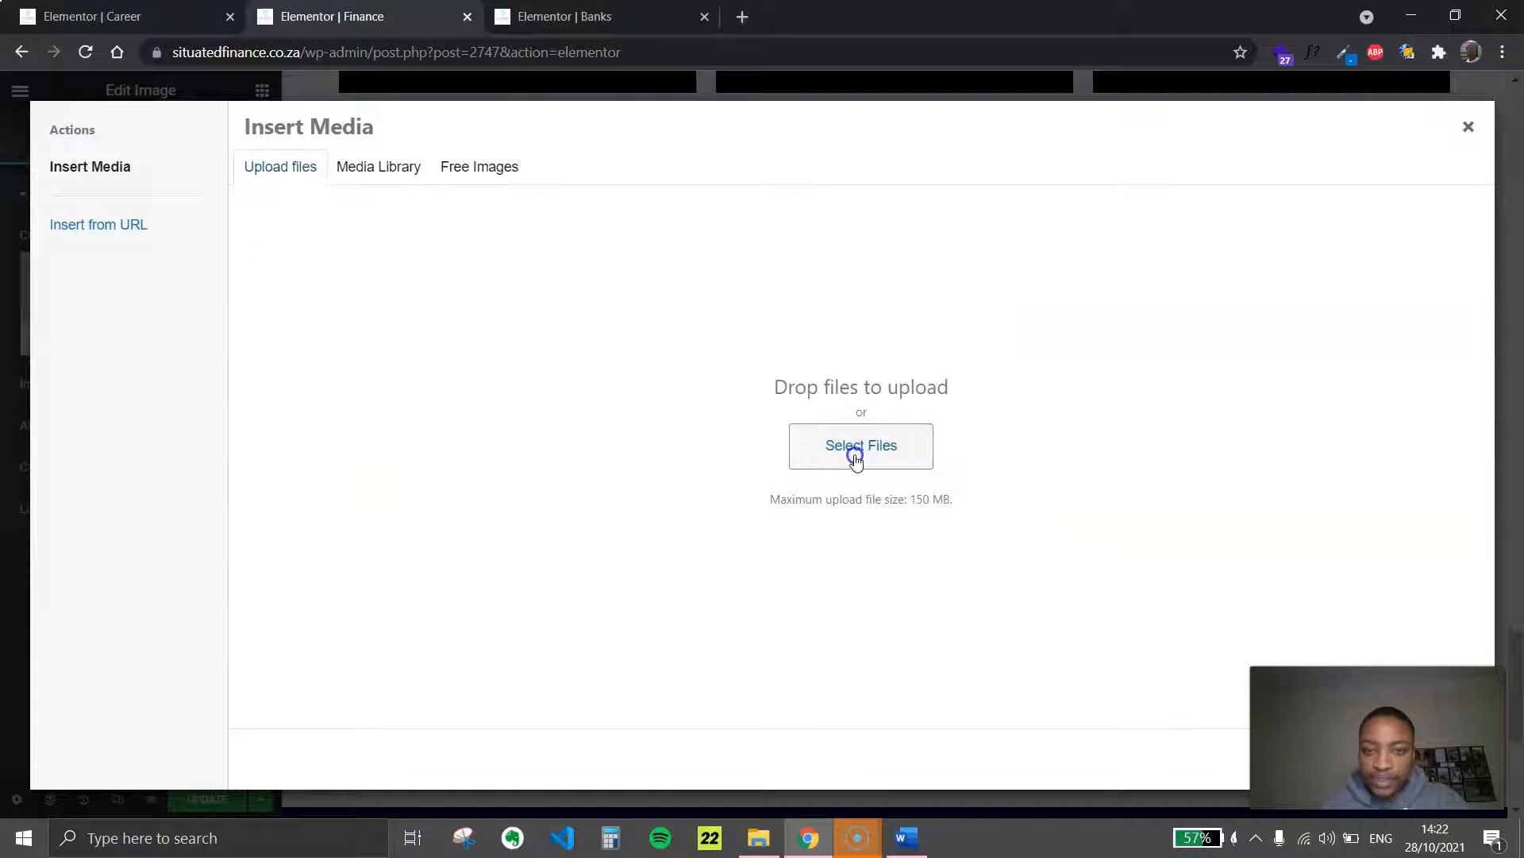
pyautogui.click(854, 451)
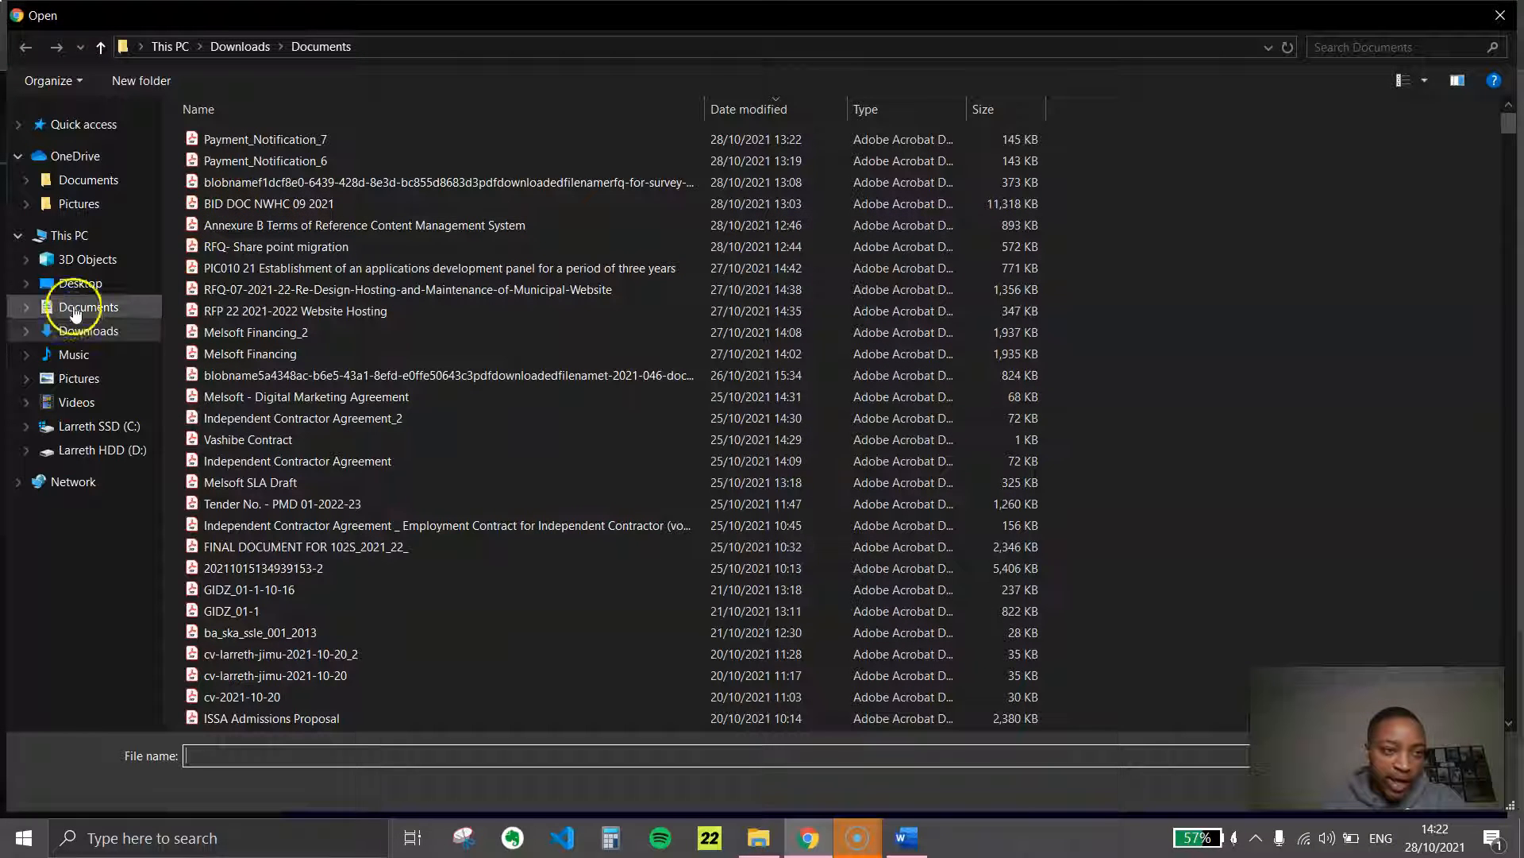
pyautogui.click(76, 330)
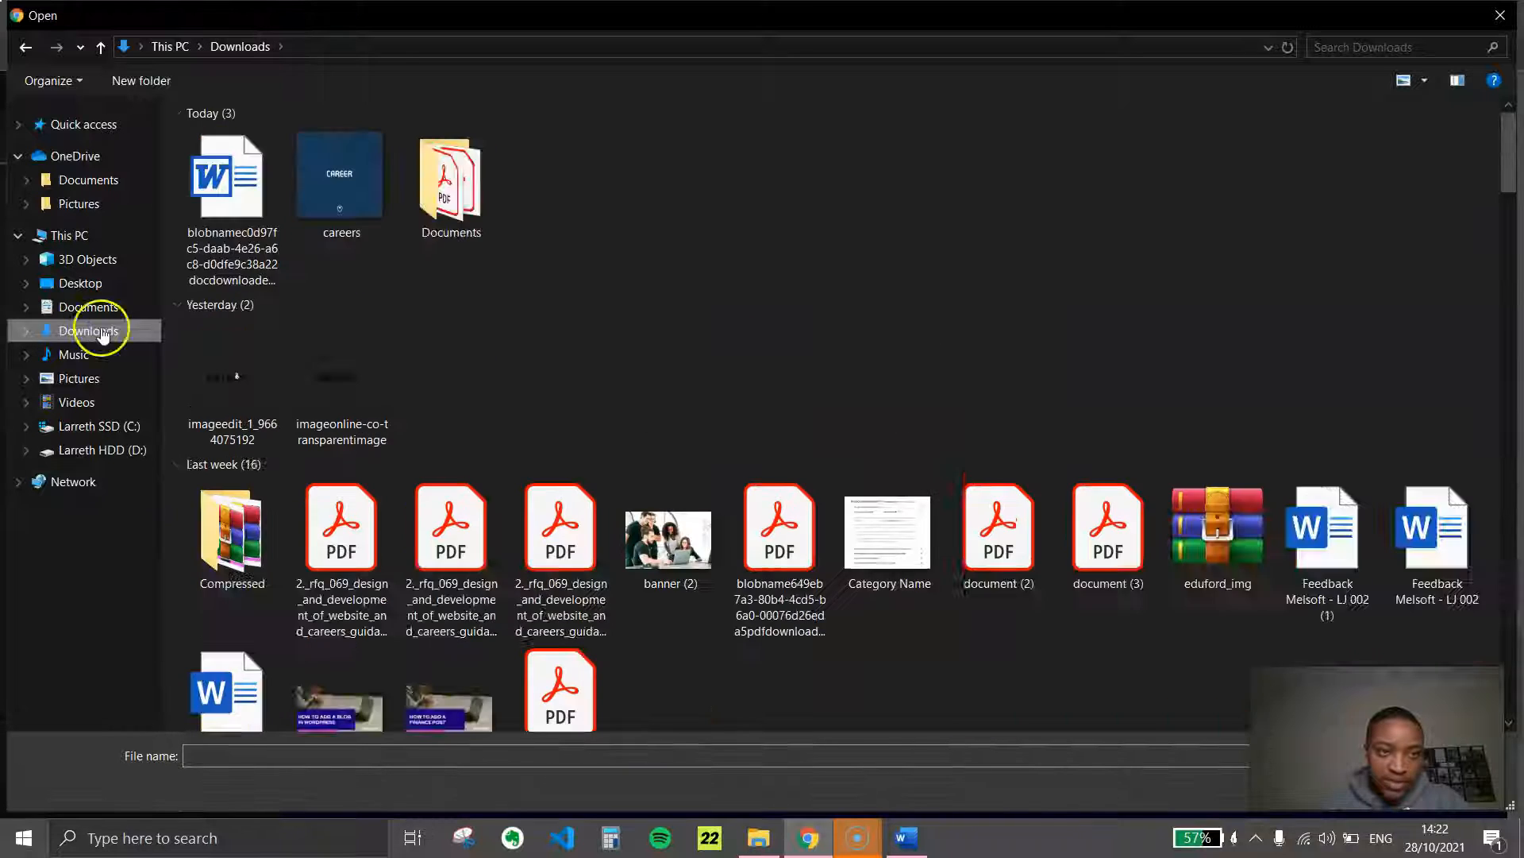
pyautogui.doubleClick(455, 190)
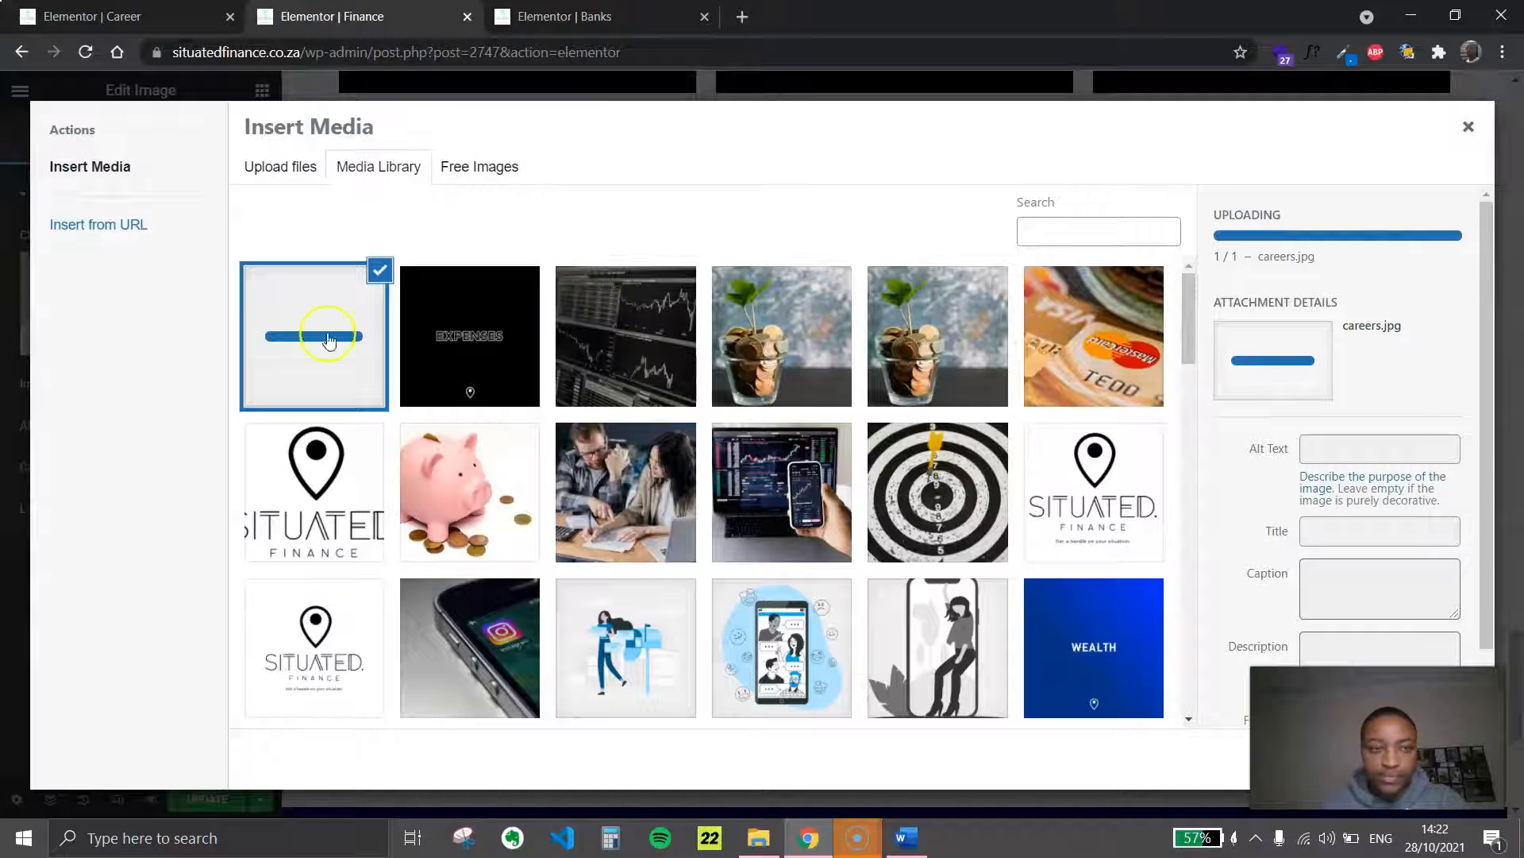
pyautogui.scroll(-1, 1366, 571)
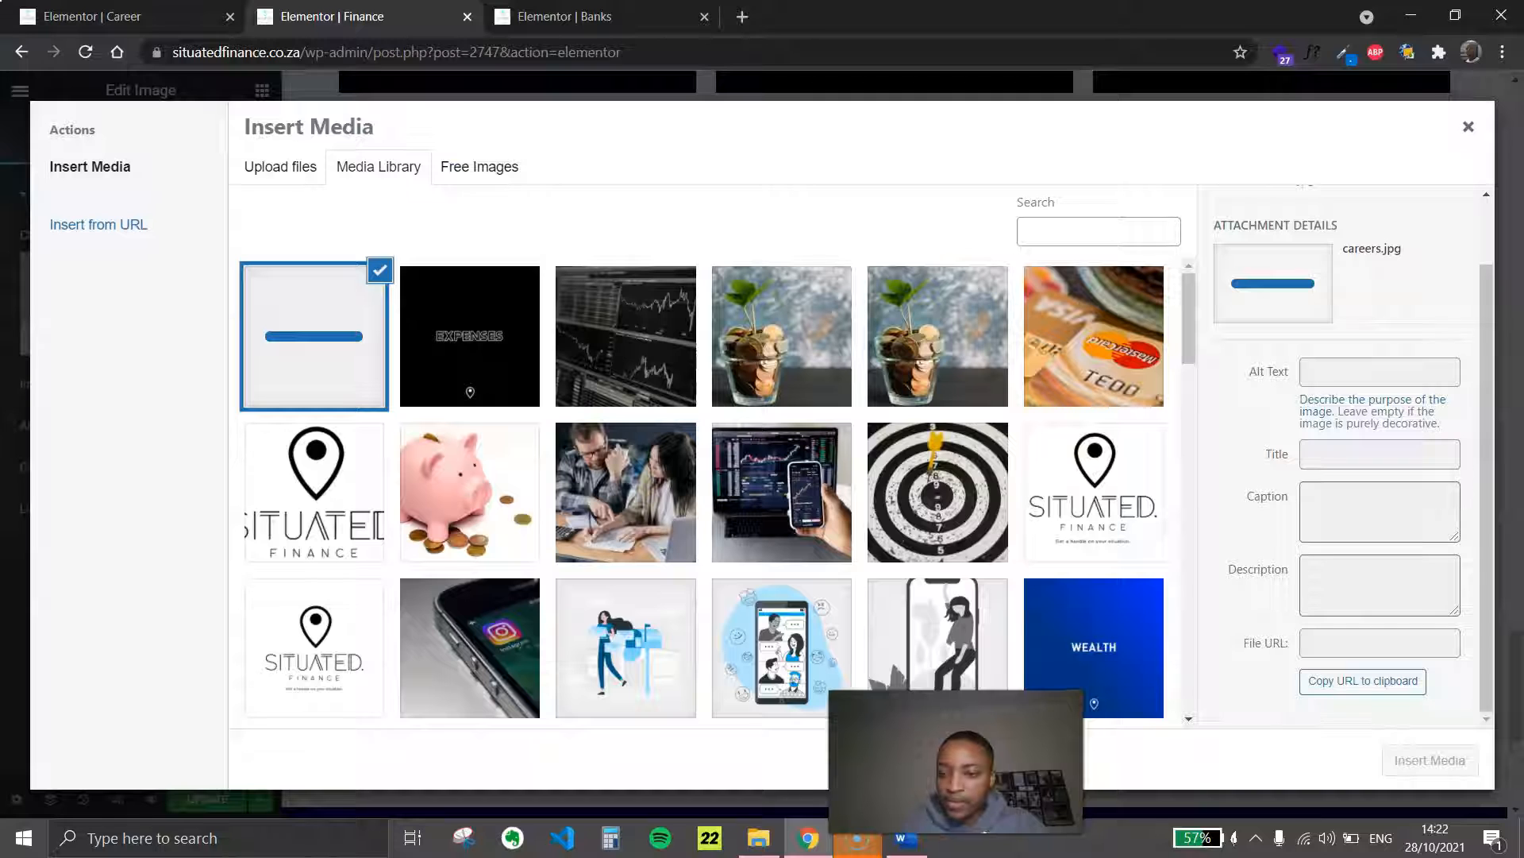
pyautogui.scroll(1, 1287, 433)
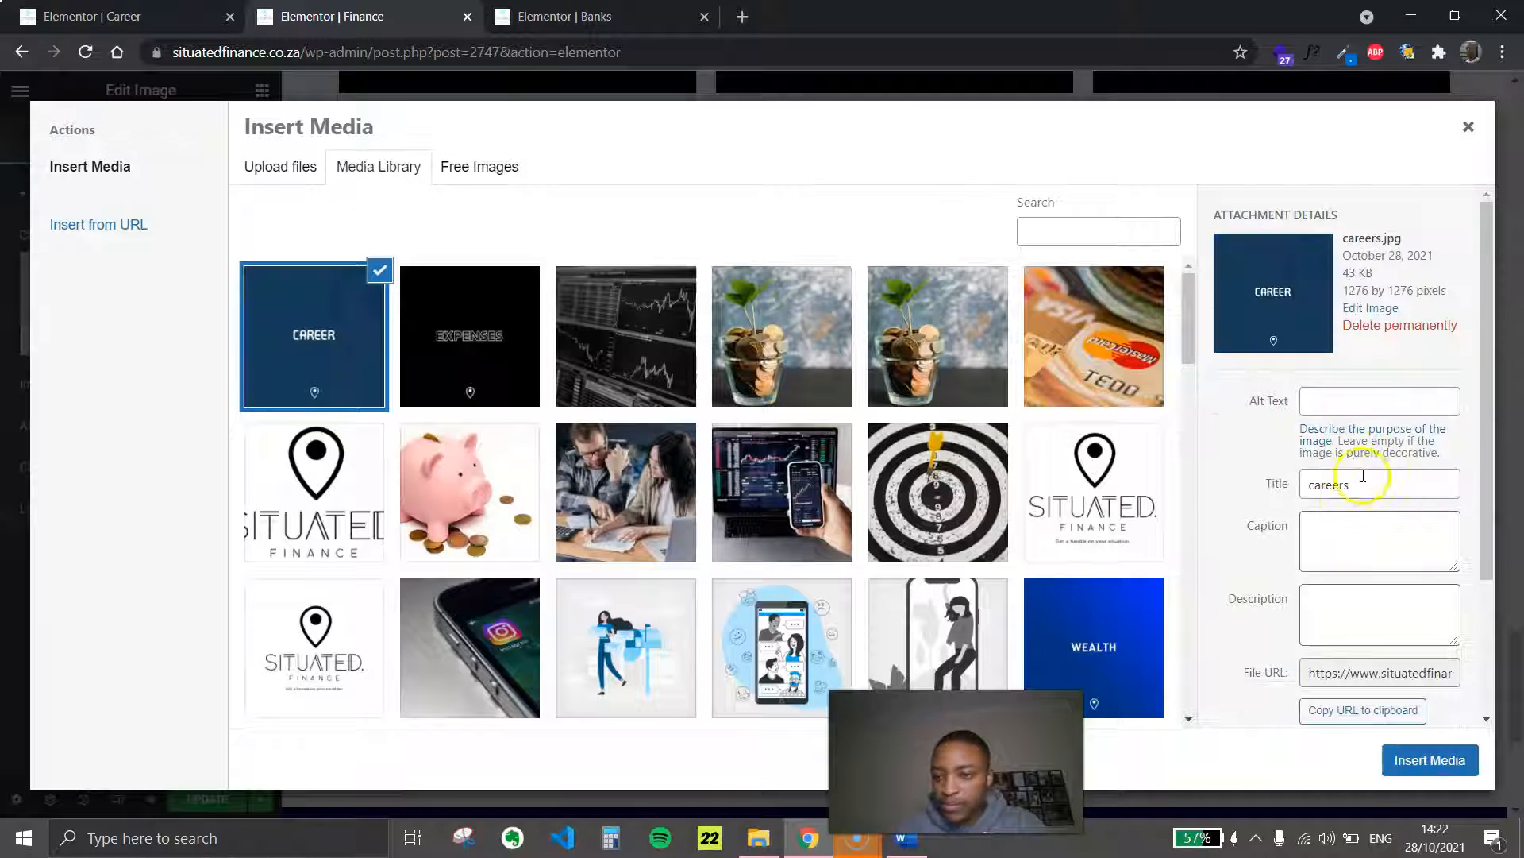
# Set the careers image's alt text to "careers - situated finance" and insert it into the widget
pyautogui.moveTo(1363, 475); pyautogui.dragTo(1221, 490)
pyautogui.click(1316, 430)
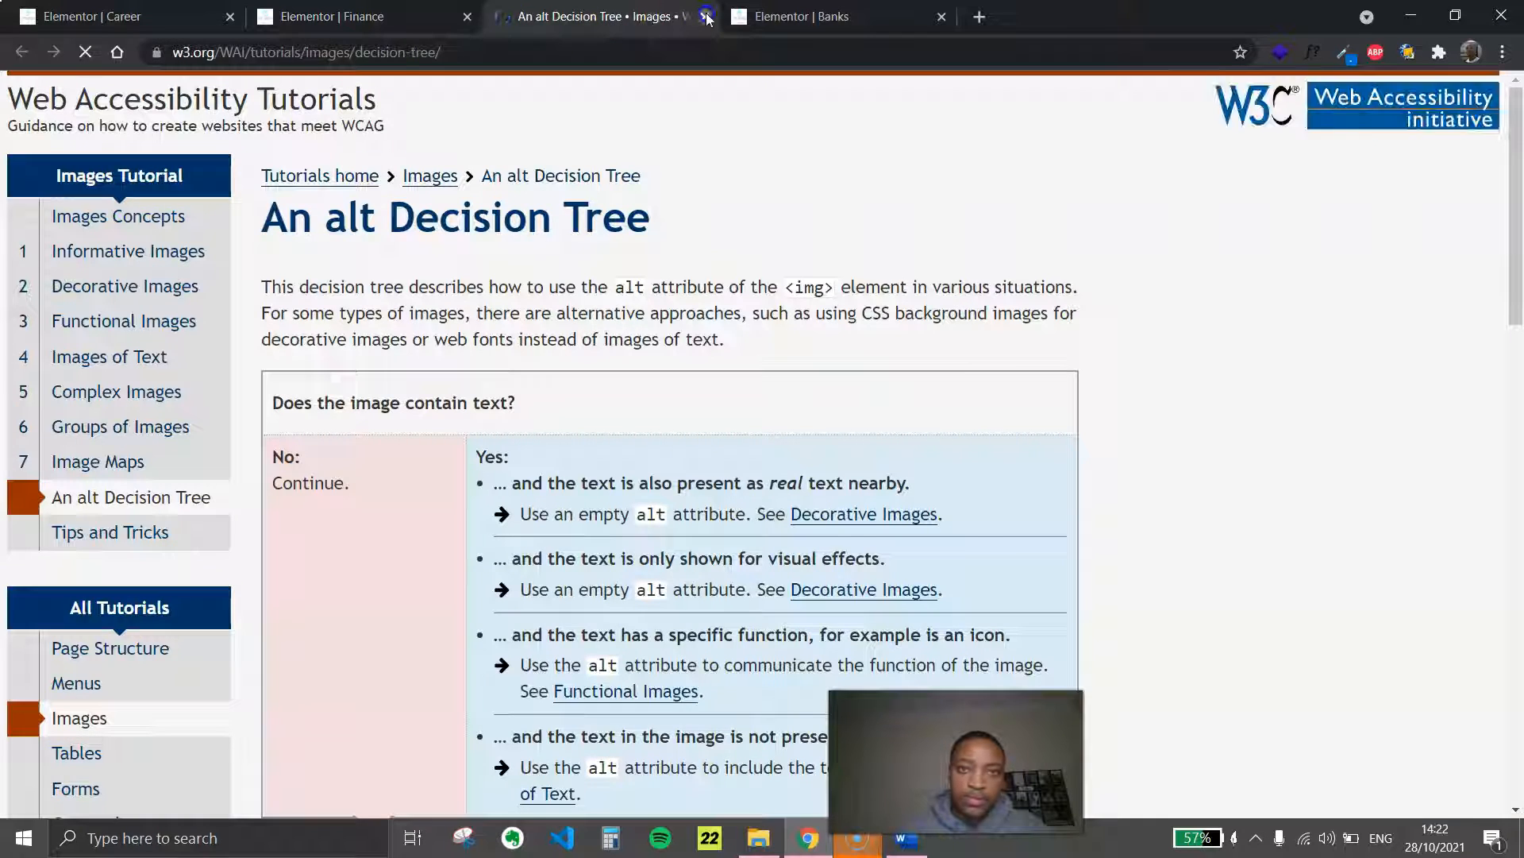
pyautogui.click(704, 16)
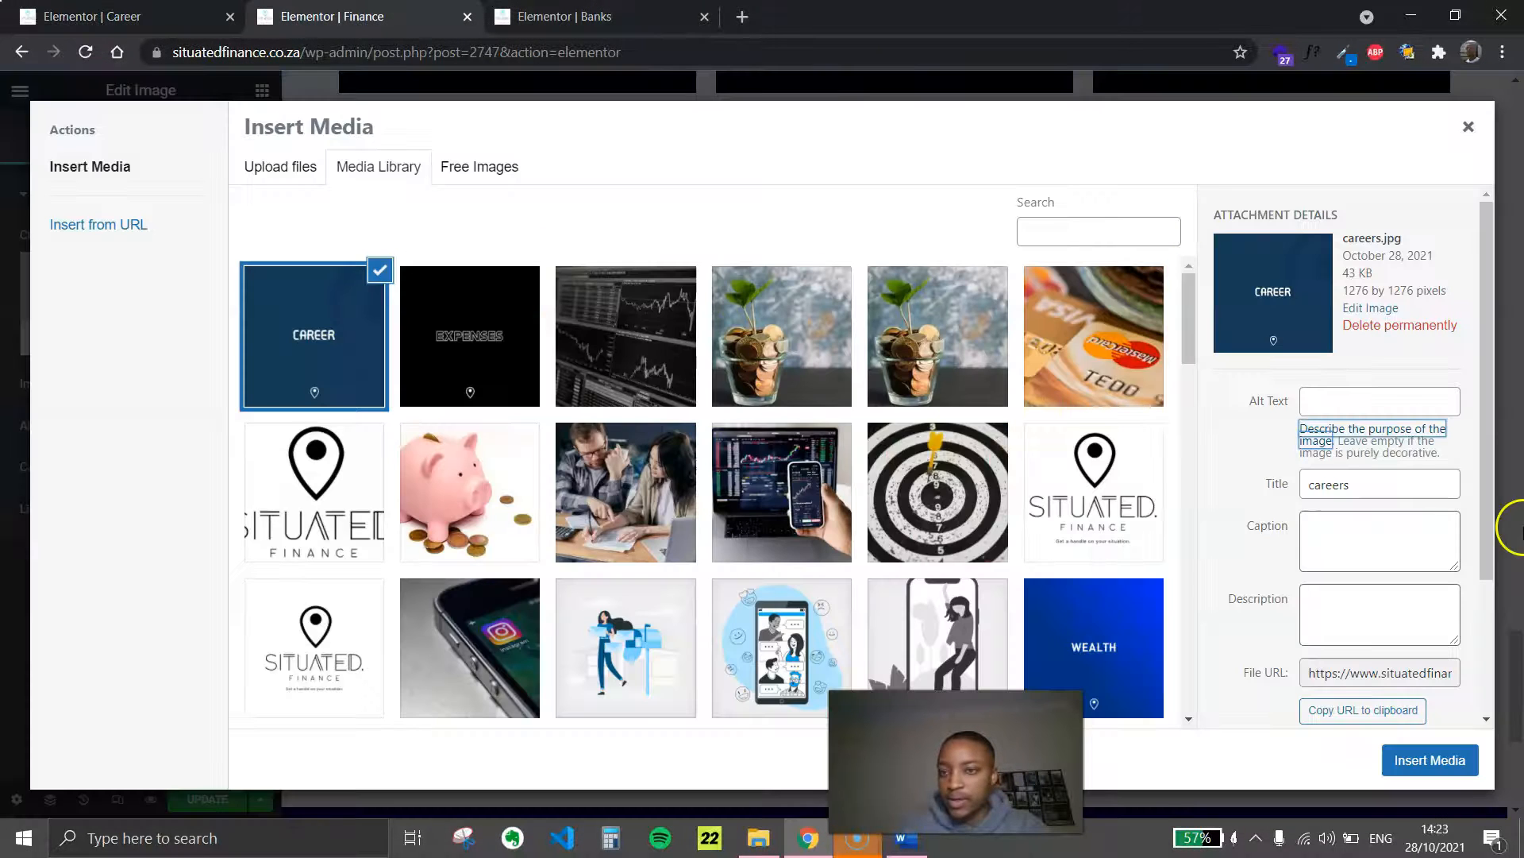
pyautogui.click(1389, 396)
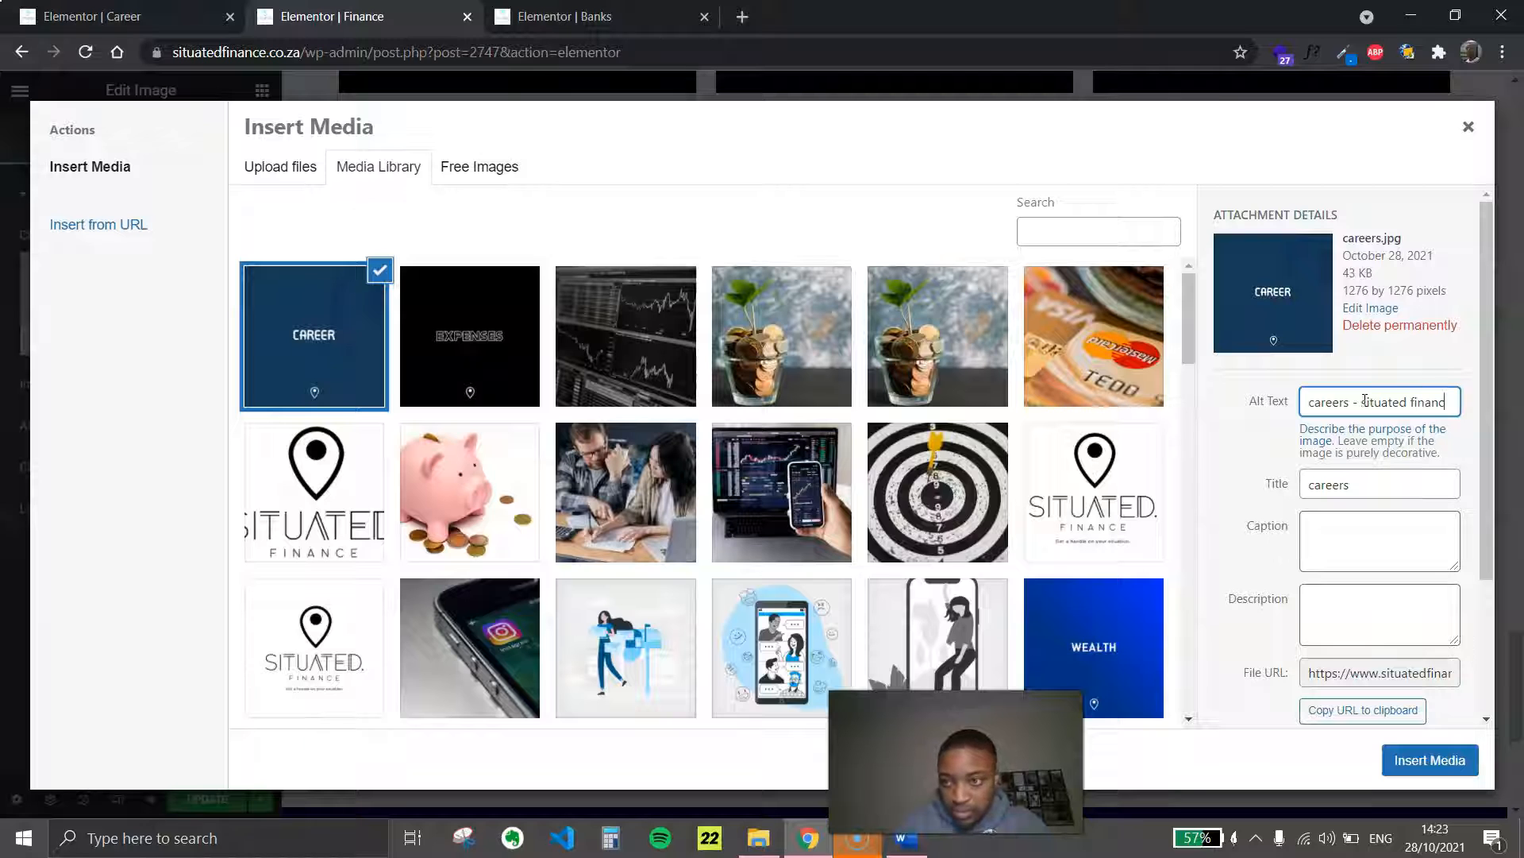
pyautogui.click(1433, 759)
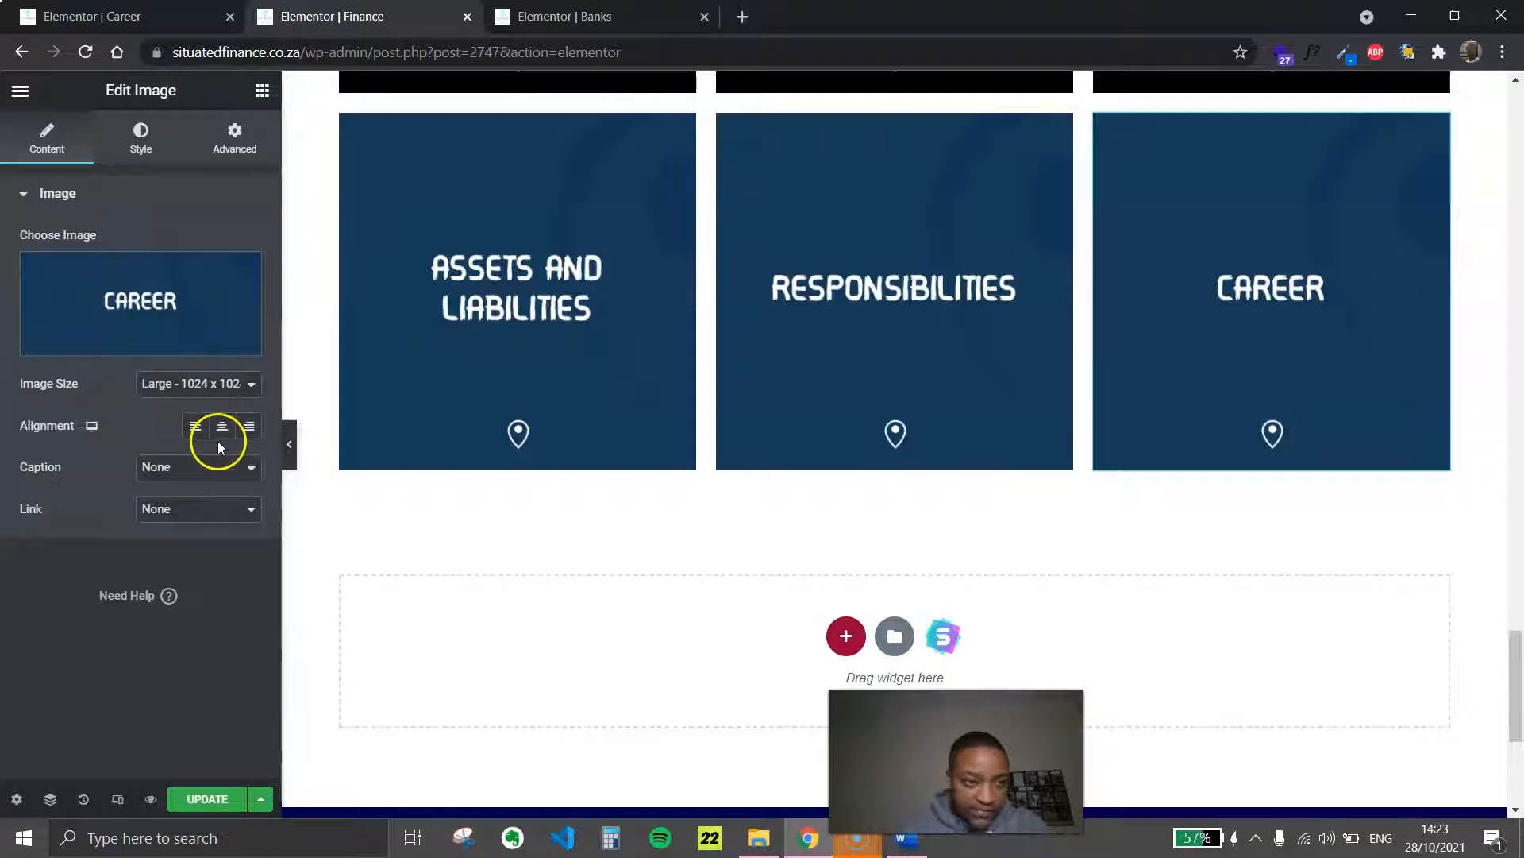
# Link the Career tile to the Career page through a custom URL and update the Finance page
pyautogui.click(226, 469)
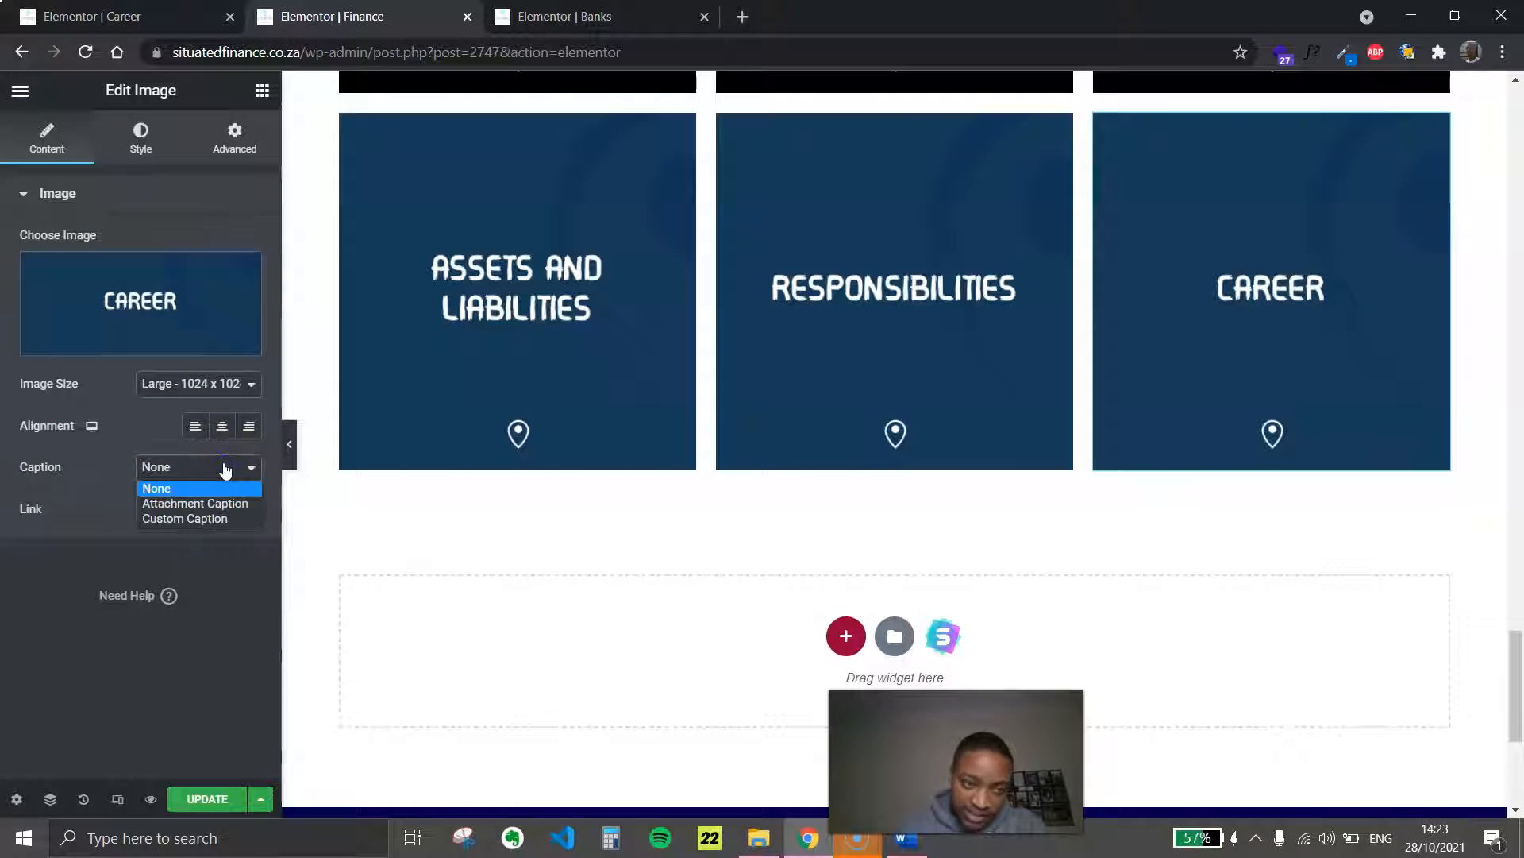
pyautogui.click(226, 469)
pyautogui.click(163, 509)
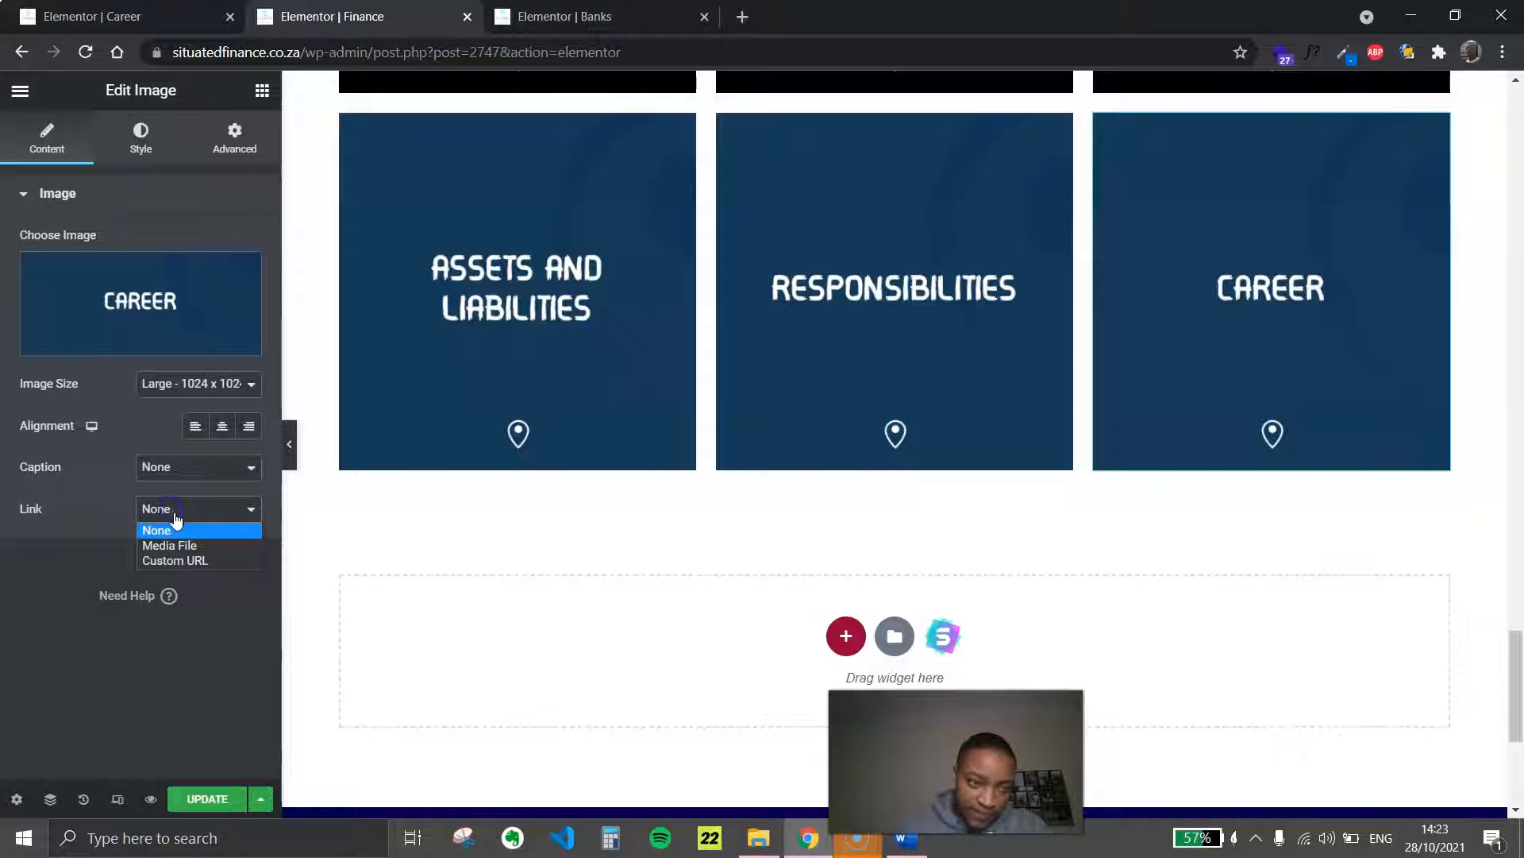
pyautogui.click(193, 564)
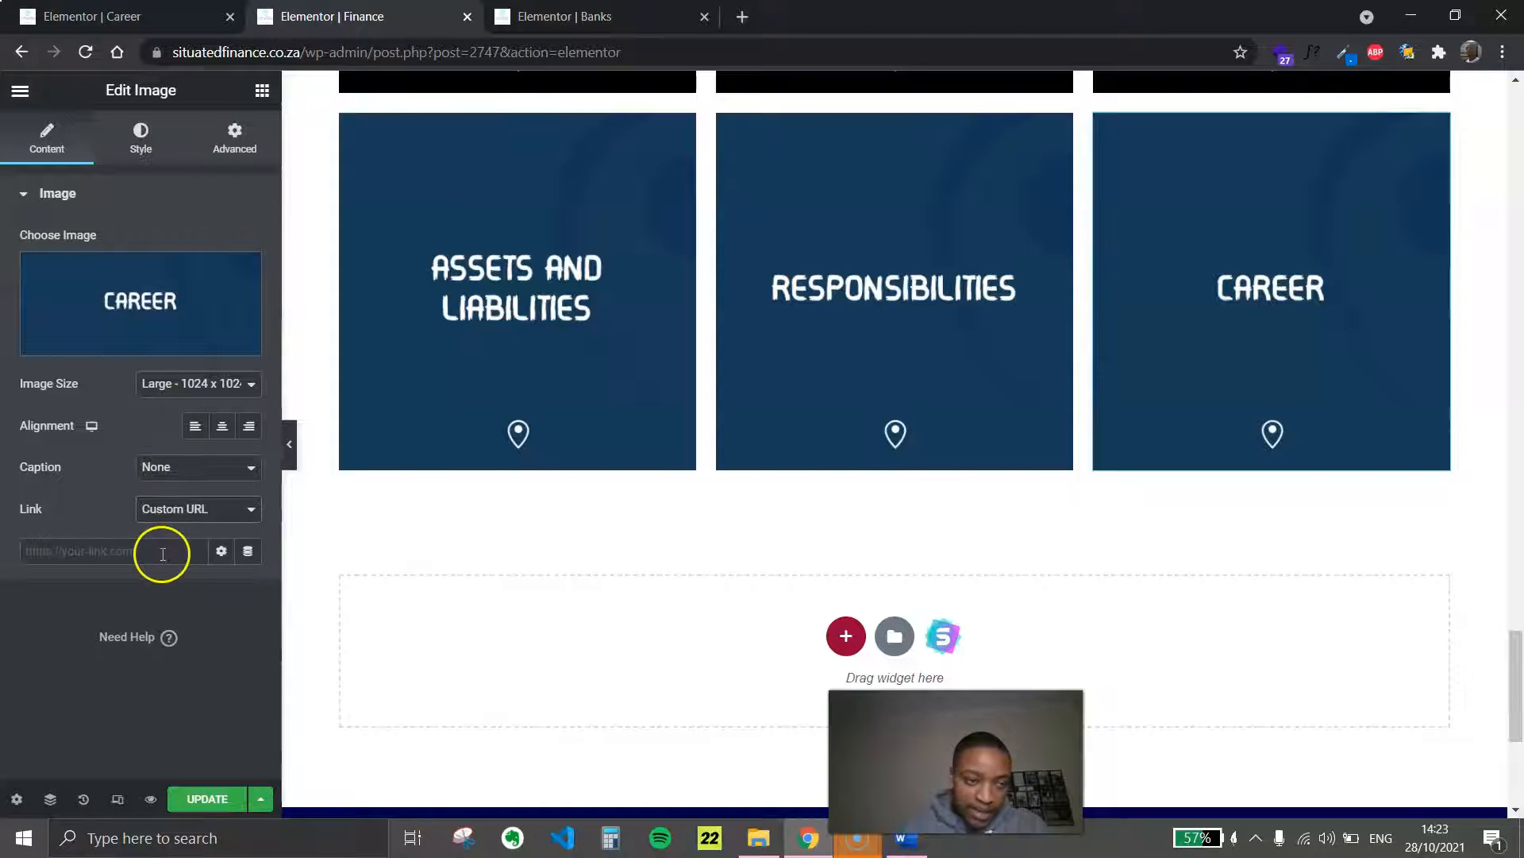
pyautogui.click(161, 551)
pyautogui.write('career')
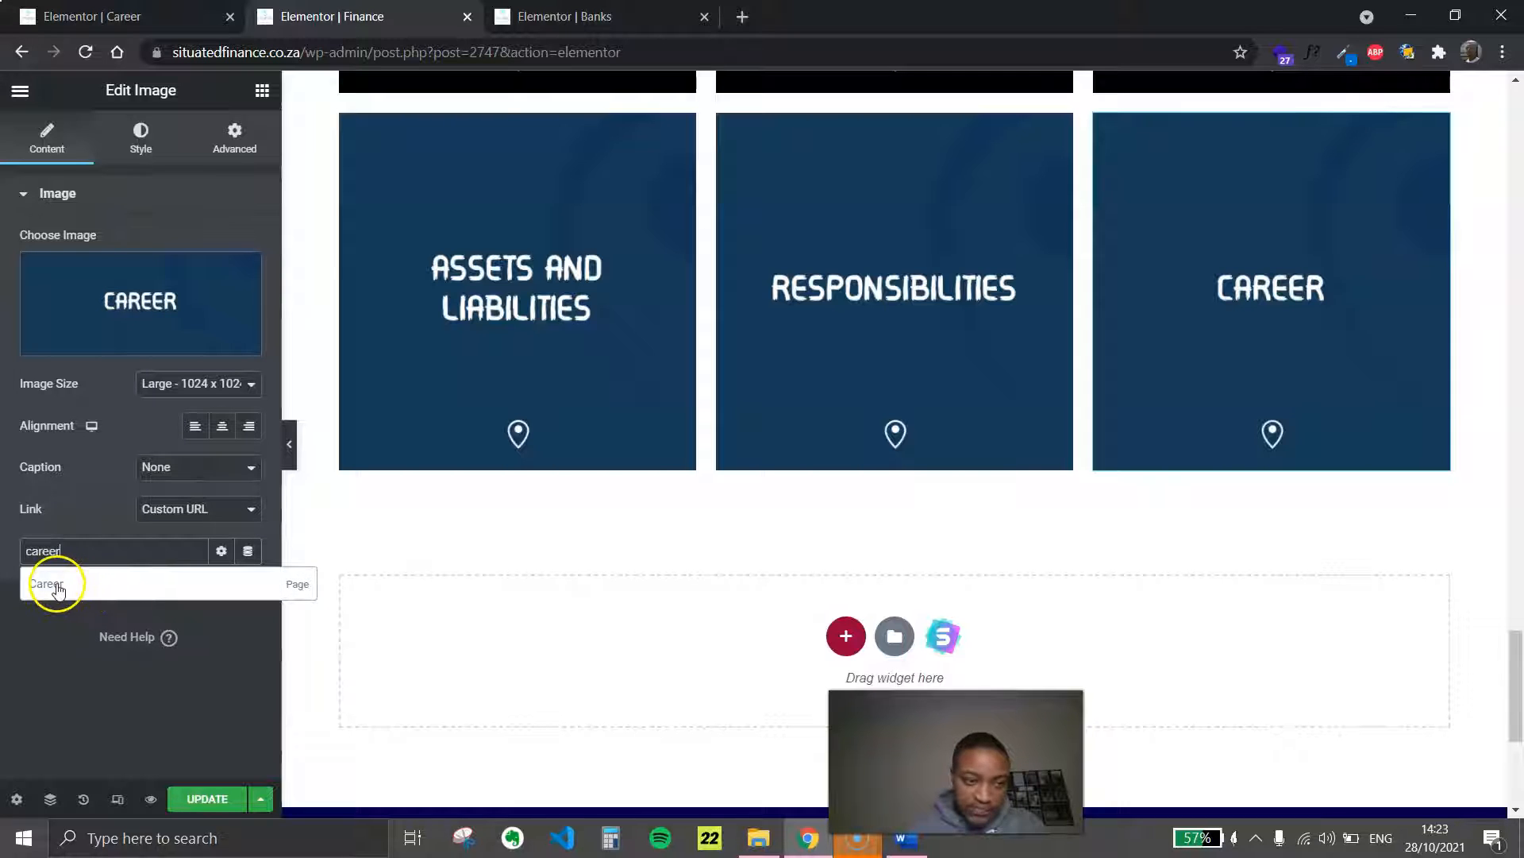
pyautogui.click(67, 584)
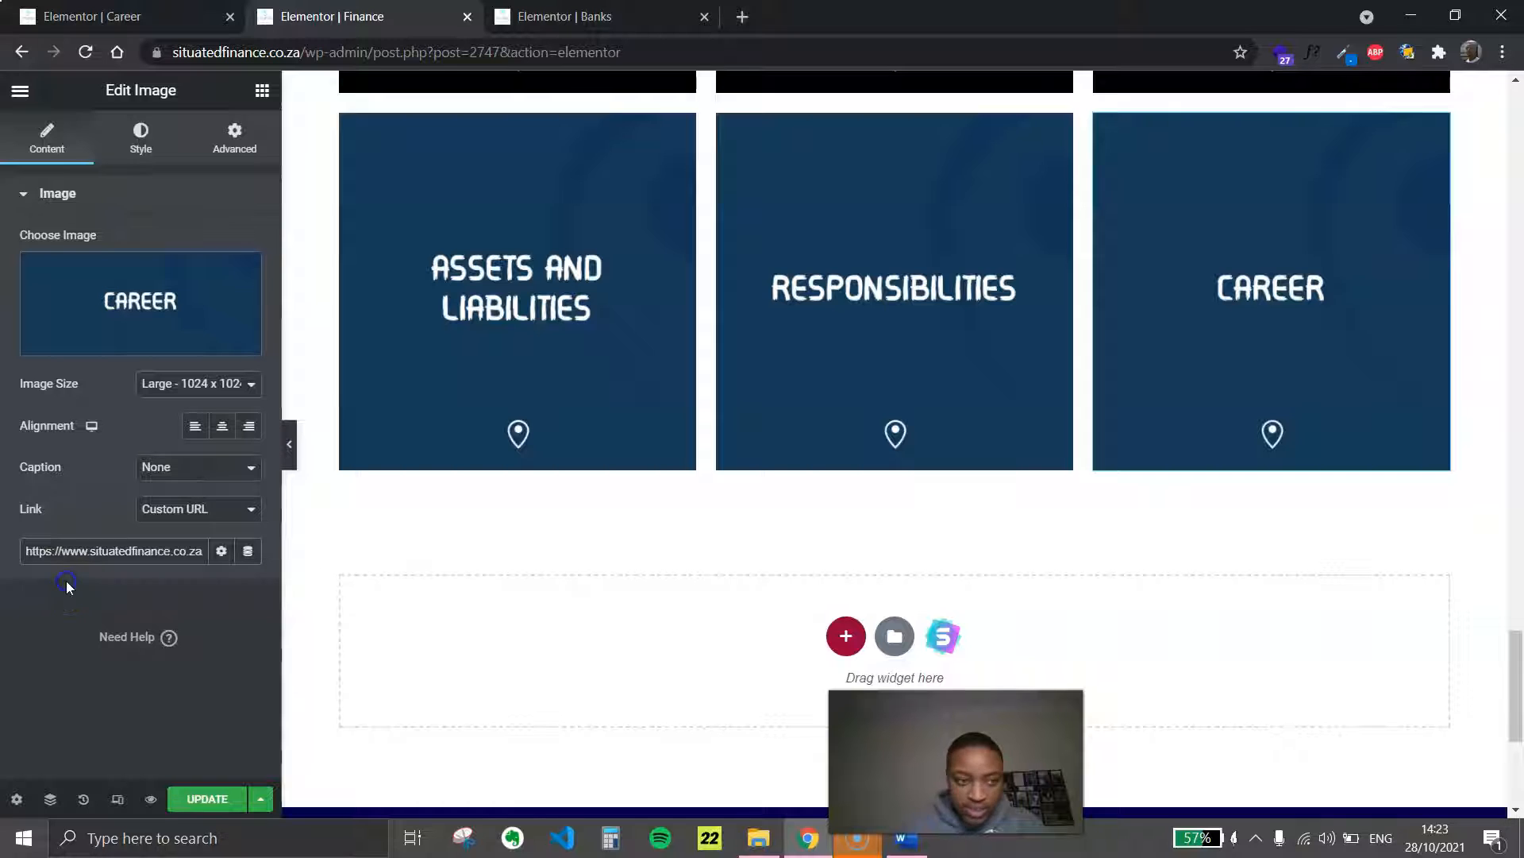
pyautogui.click(208, 801)
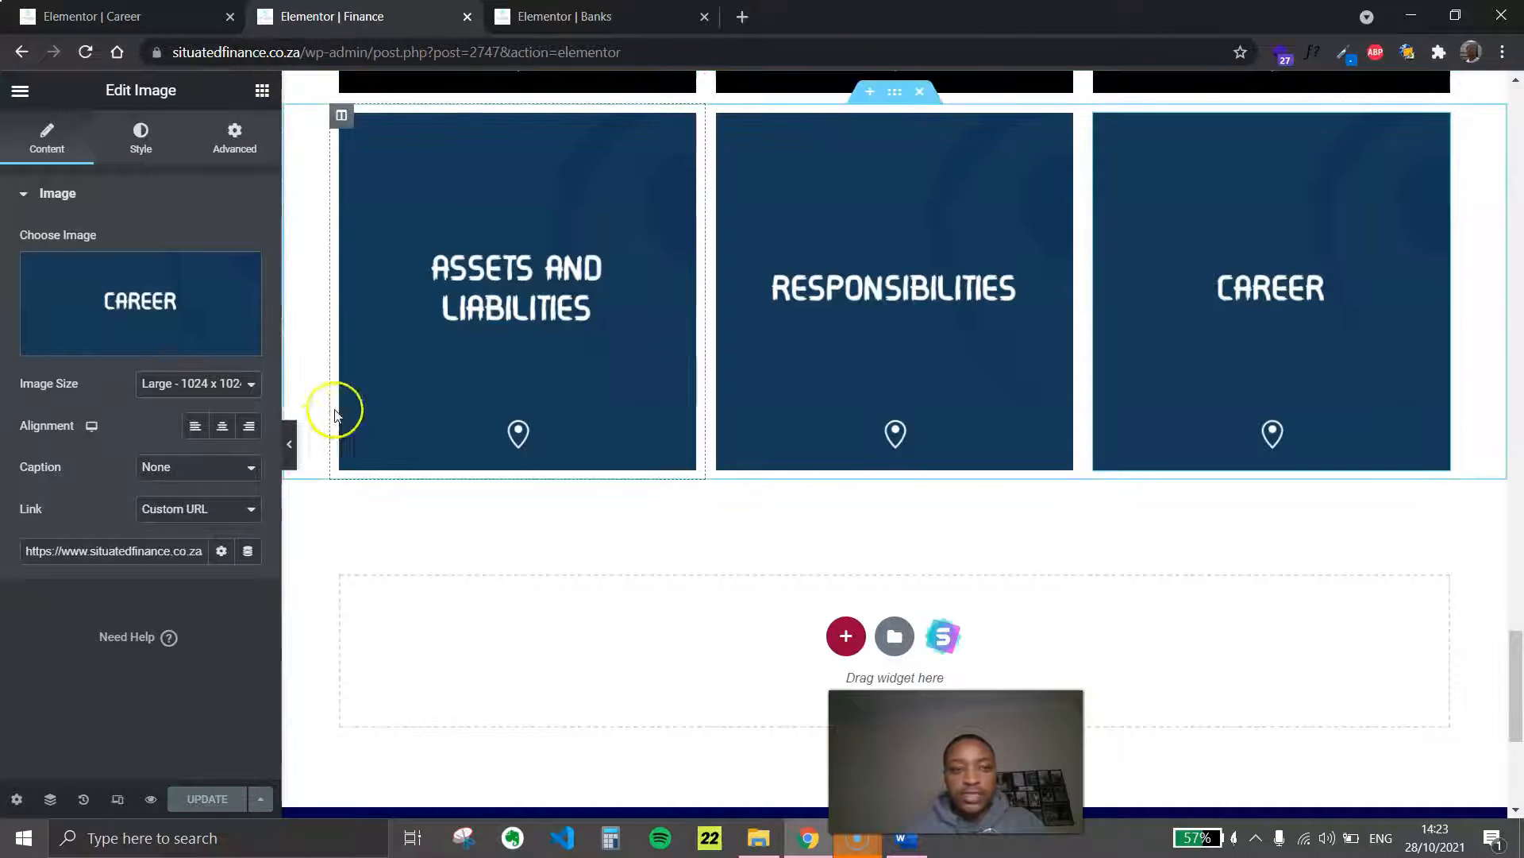
# Preview the Finance page without the editing panel and open the Career tile's link in a new browser tab
pyautogui.click(289, 442)
pyautogui.scroll(3, 897, 421)
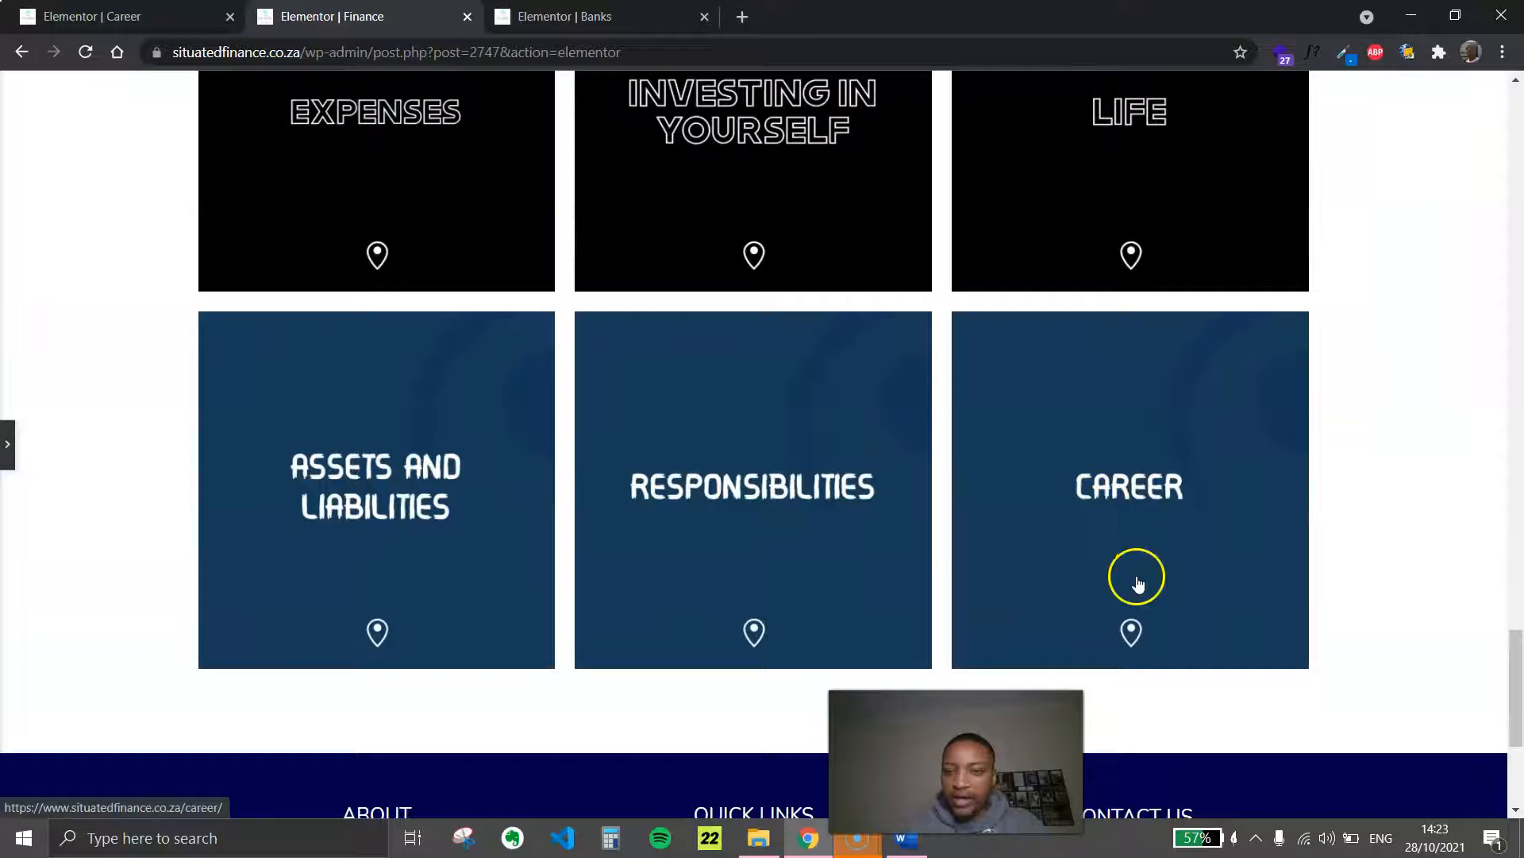
pyautogui.rightClick(1089, 498)
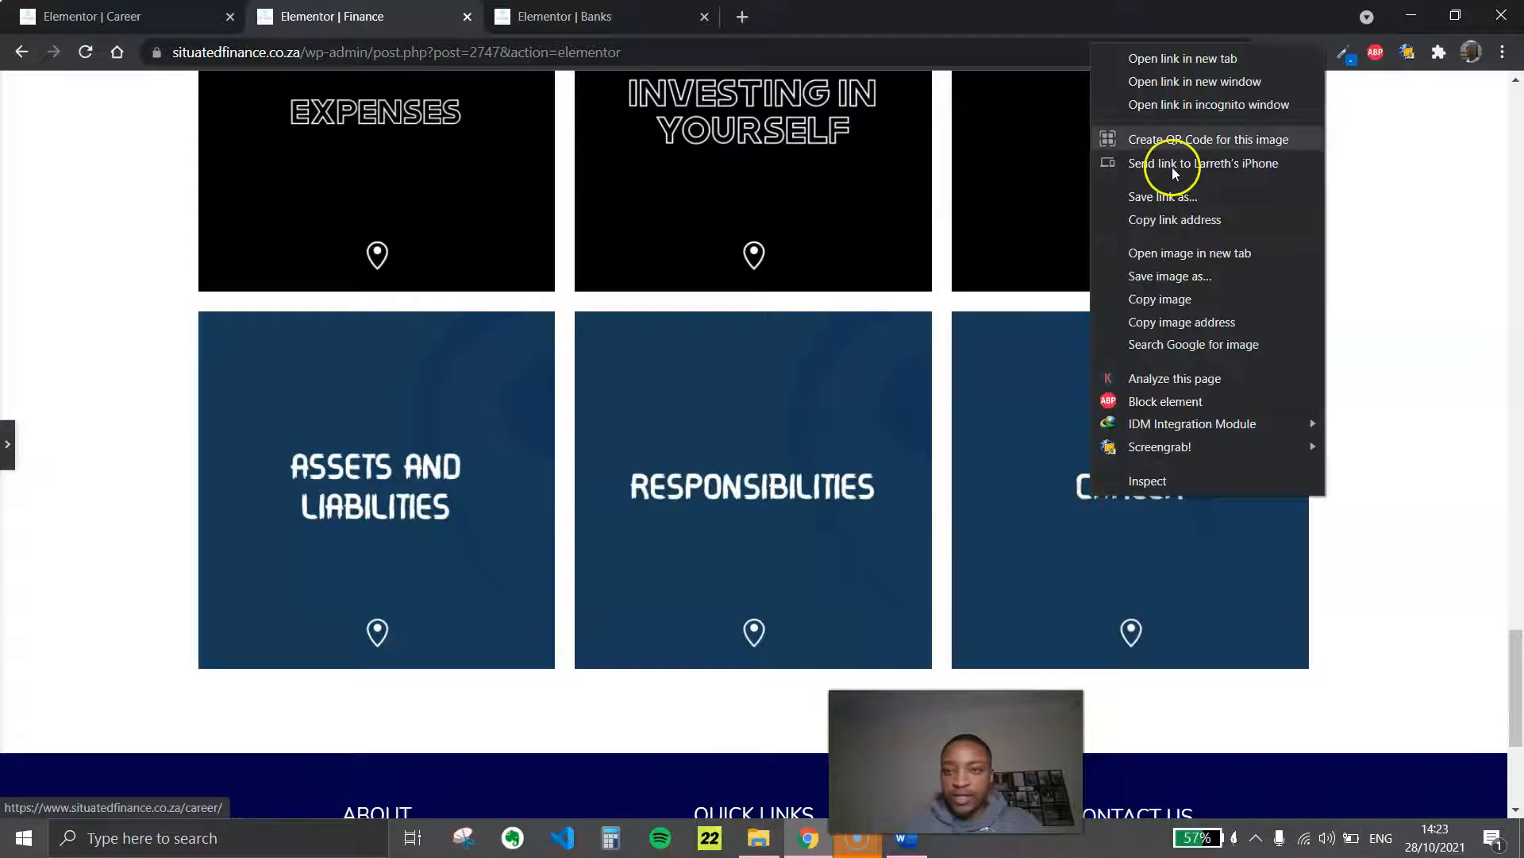
pyautogui.click(1156, 58)
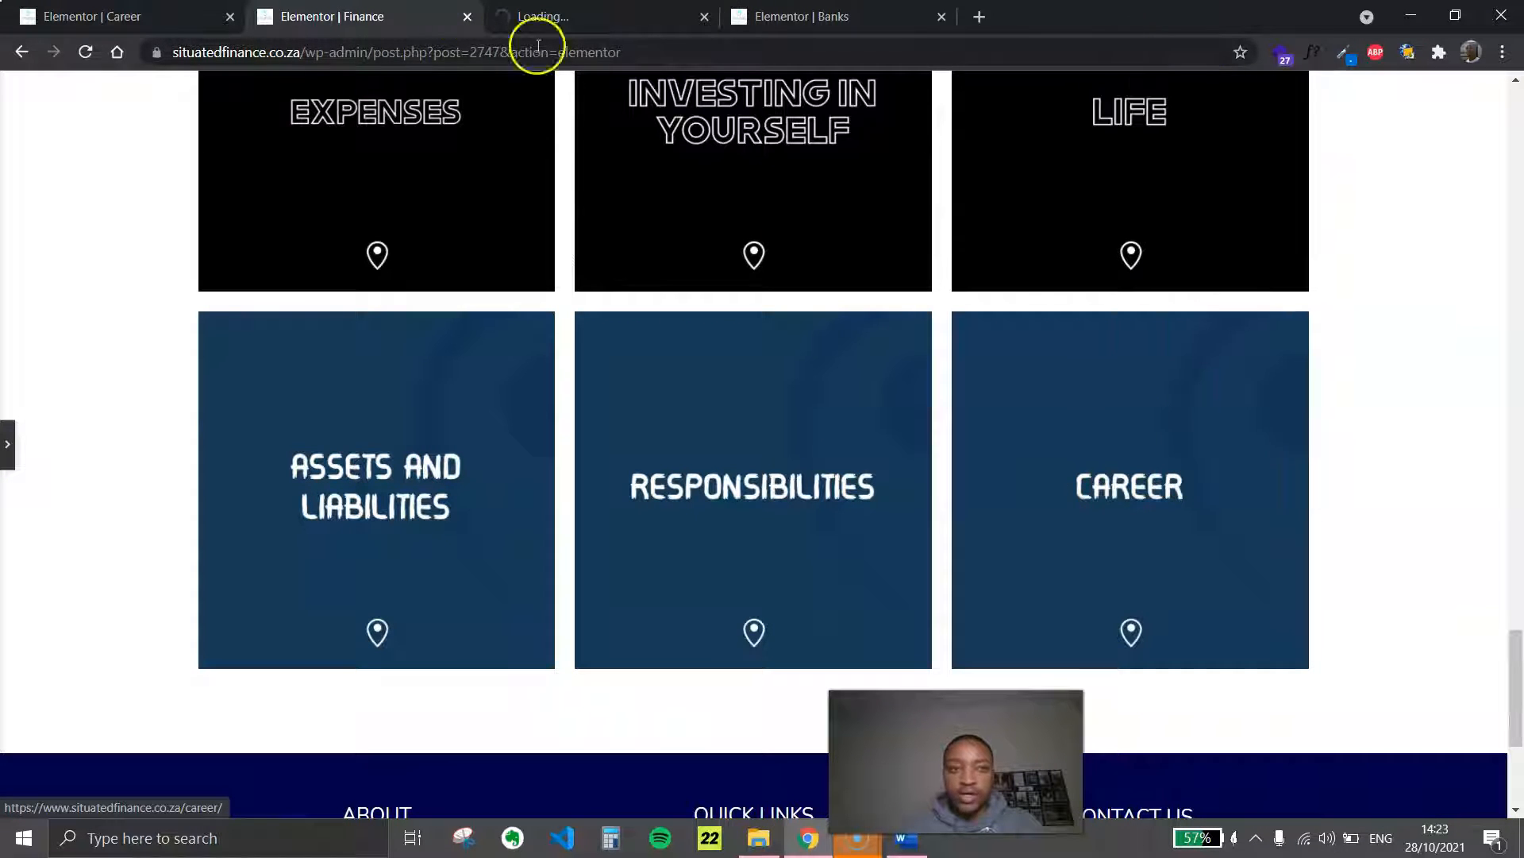
pyautogui.click(516, 16)
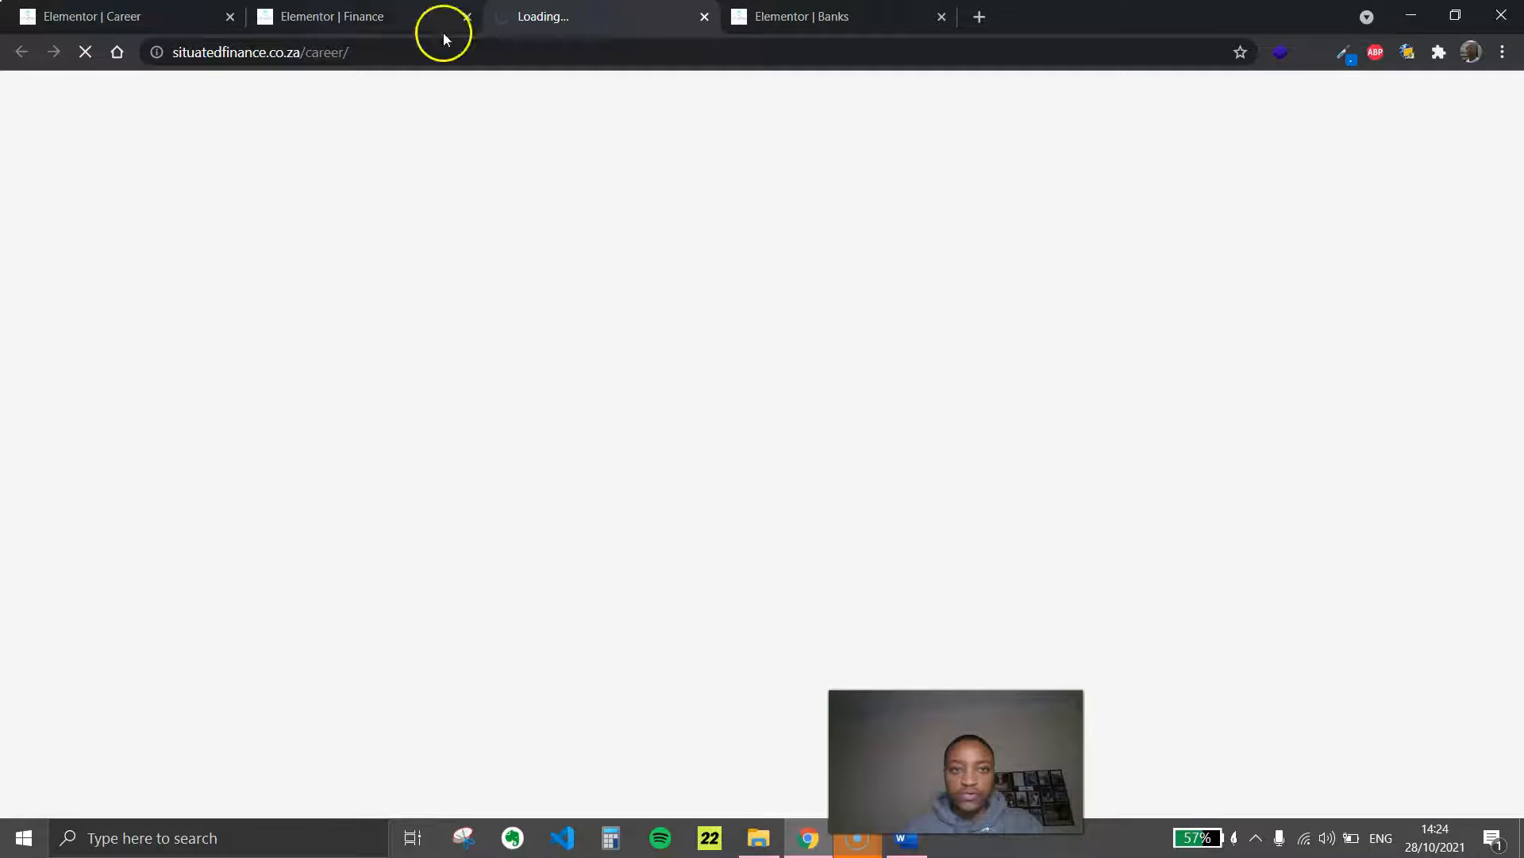
# Check the live Career page's title, Curriculum Vitae (CV) section and back link, and close its tab
pyautogui.scroll(-1, 694, 369)
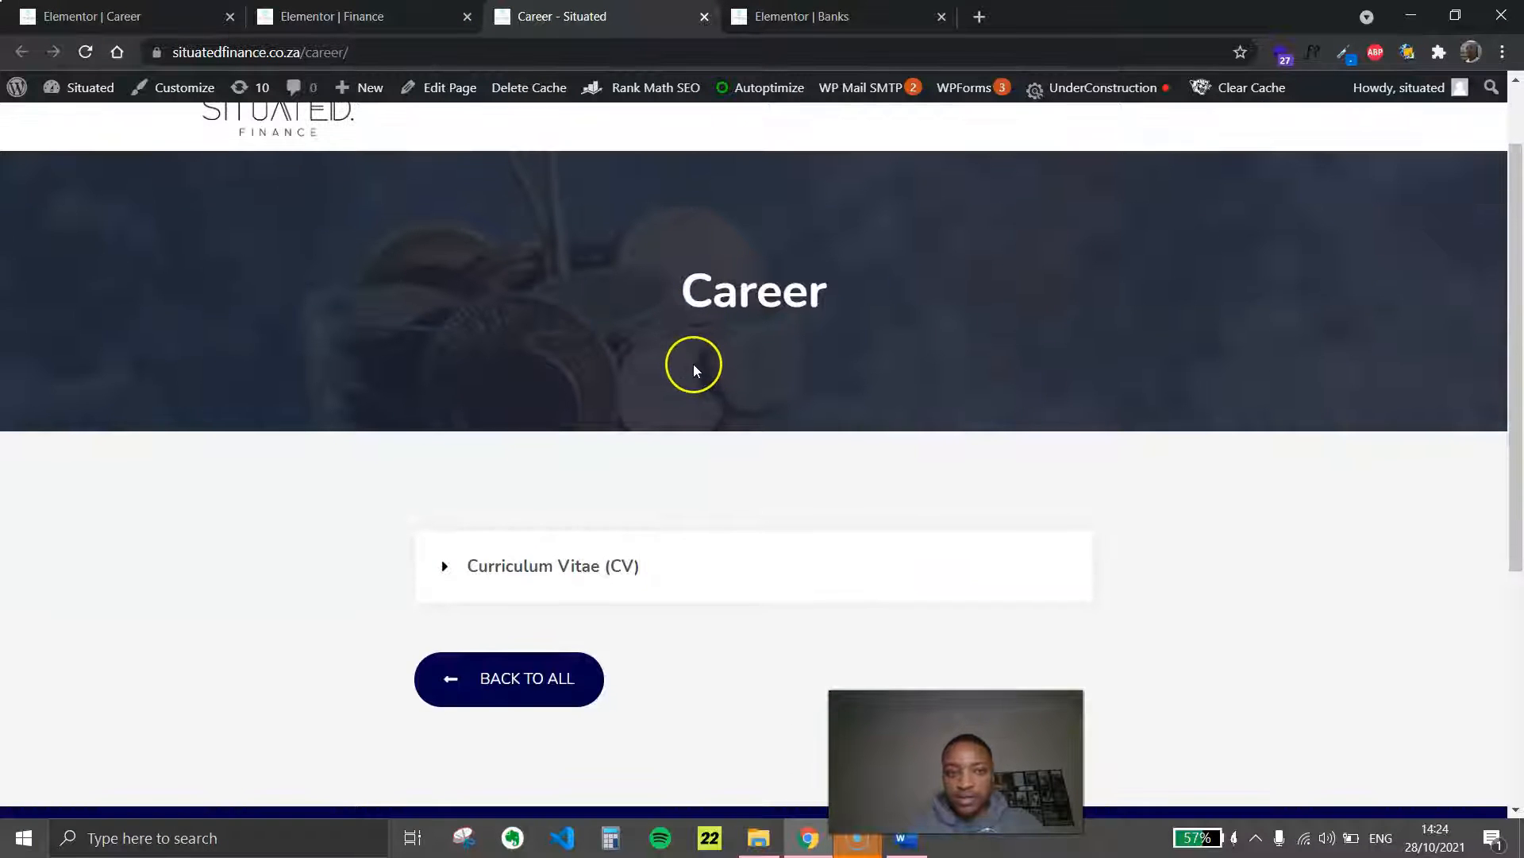
pyautogui.moveTo(722, 282); pyautogui.dragTo(868, 296)
pyautogui.click(688, 395)
pyautogui.scroll(-2, 534, 443)
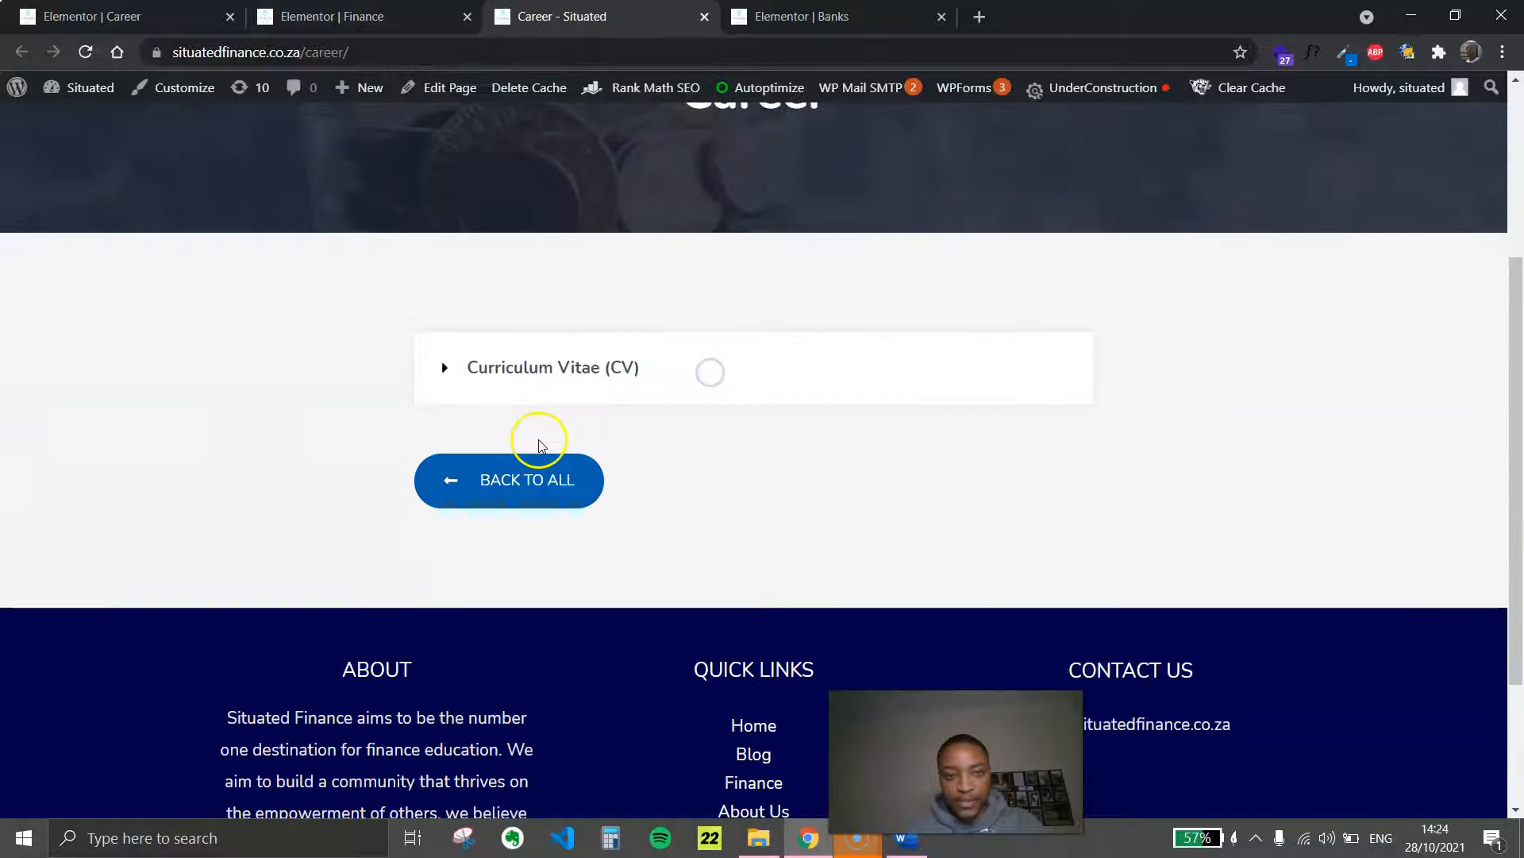
pyautogui.click(513, 389)
pyautogui.click(512, 387)
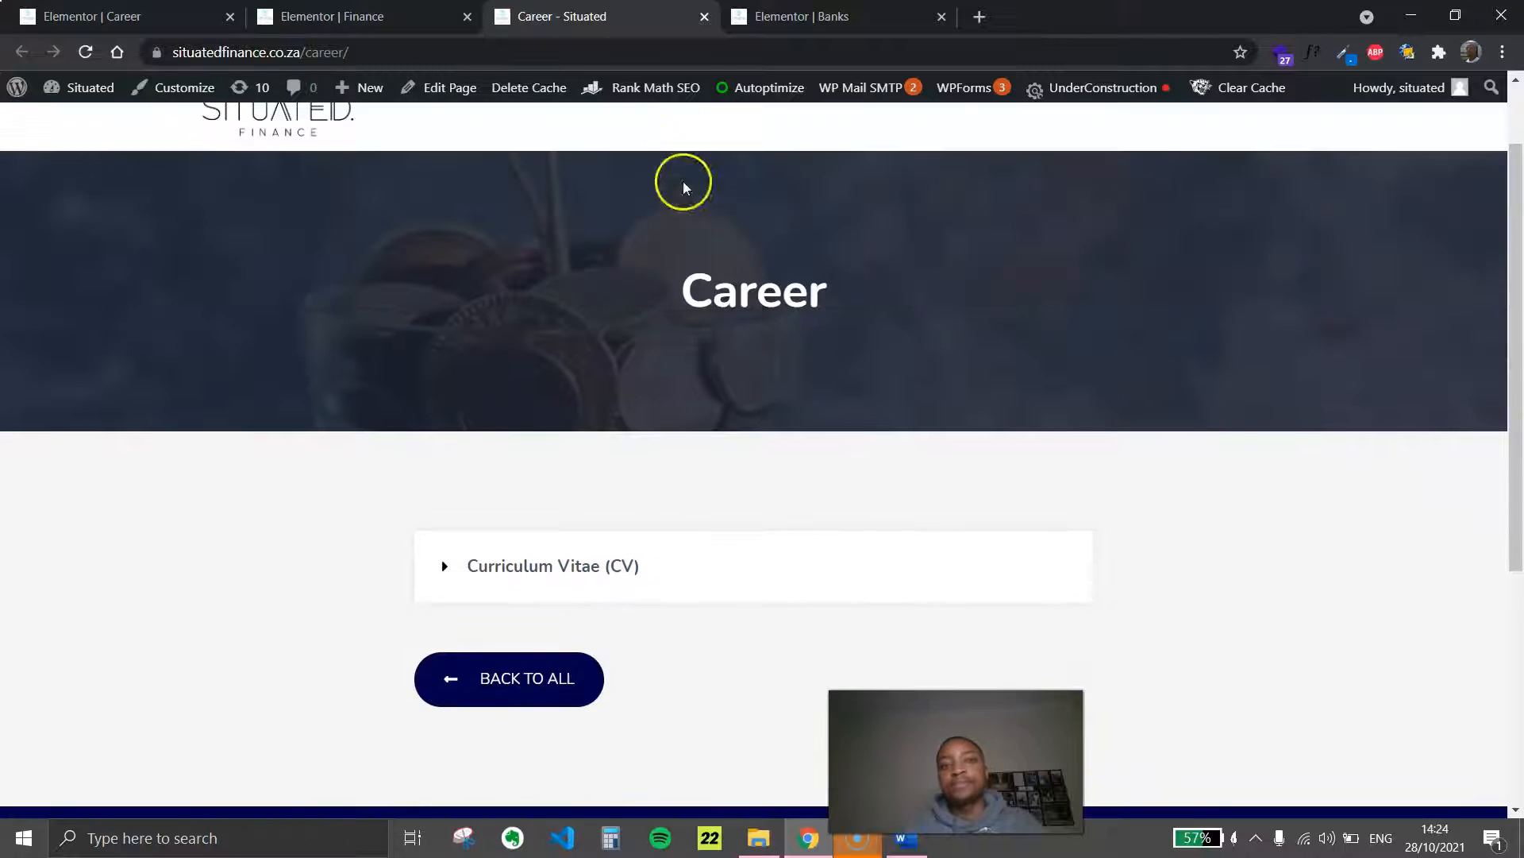
pyautogui.click(705, 17)
# Review the Career page preview in Elementor and return to the Finance page's bottom tile rows
pyautogui.click(111, 17)
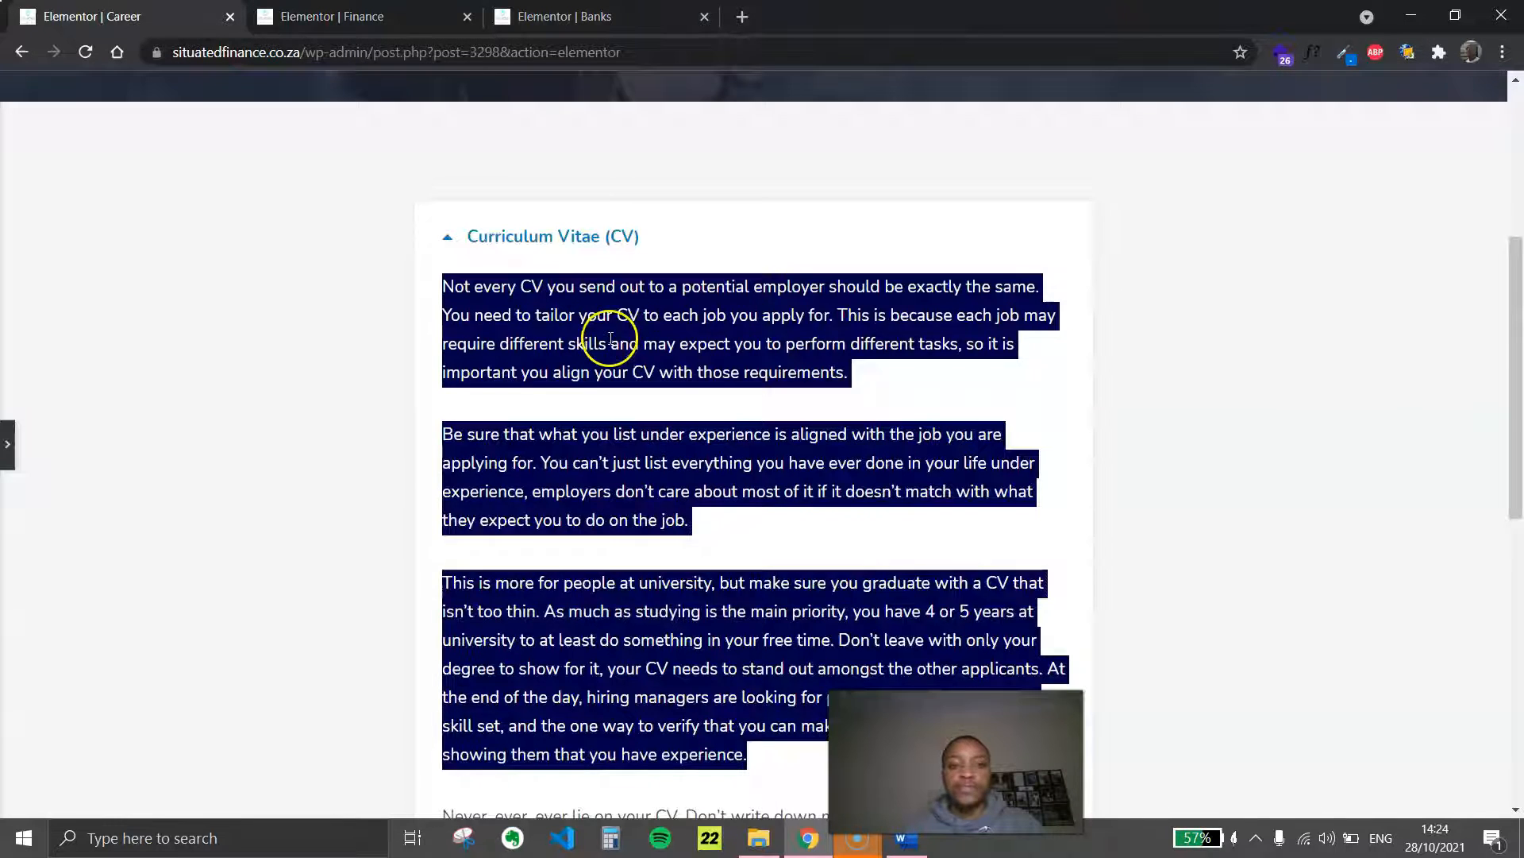
pyautogui.scroll(4, 610, 337)
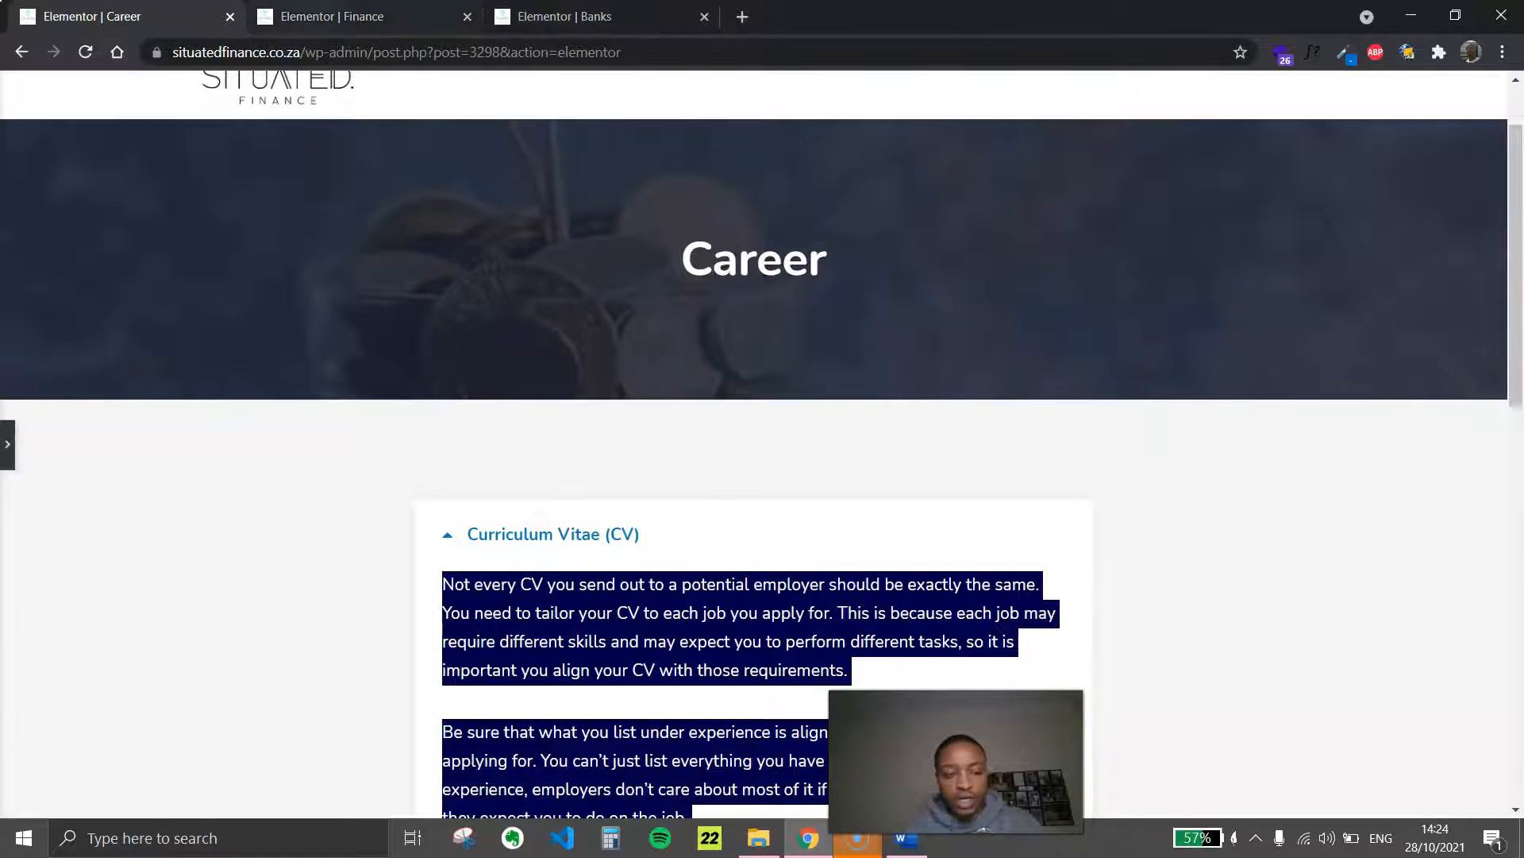
pyautogui.click(326, 16)
pyautogui.click(993, 476)
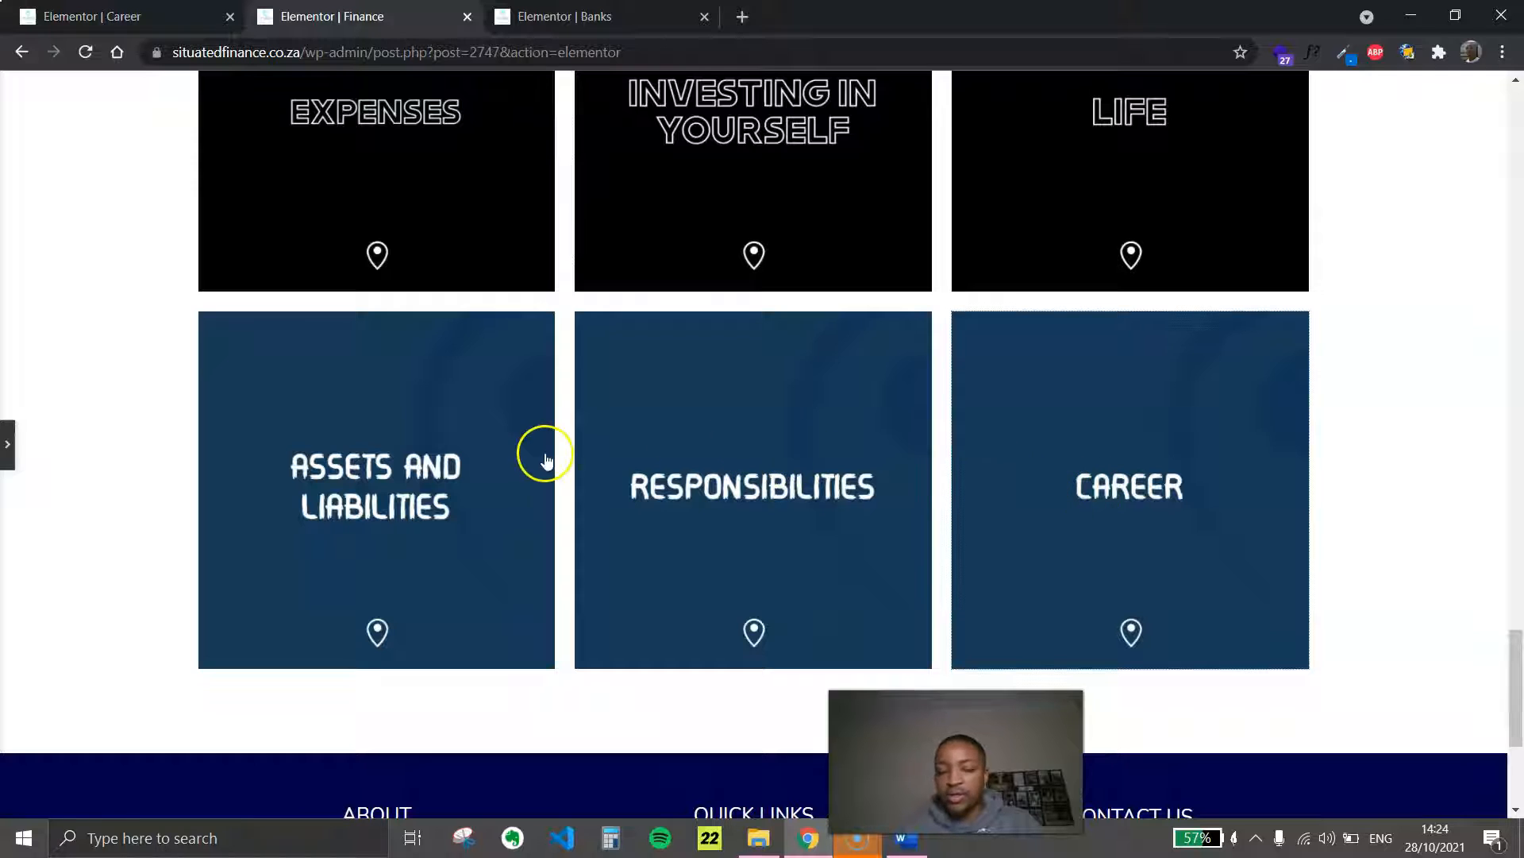
pyautogui.moveTo(1517, 694); pyautogui.dragTo(1518, 681)
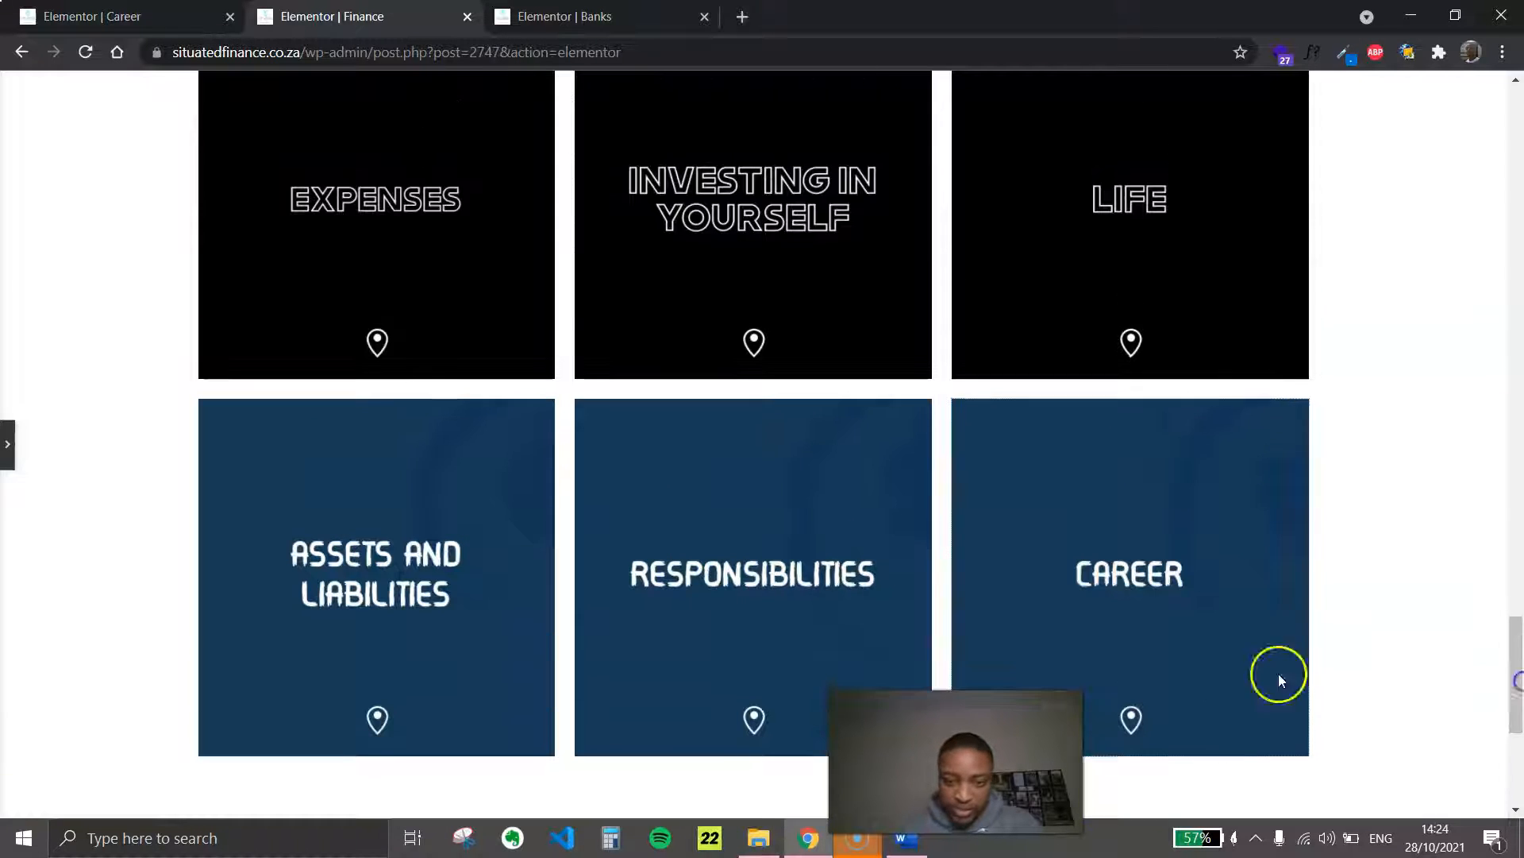
# Review the Security and Time tile sections in the New tile Word document and return to the Finance page
pyautogui.click(903, 843)
pyautogui.scroll(-20, 762, 516)
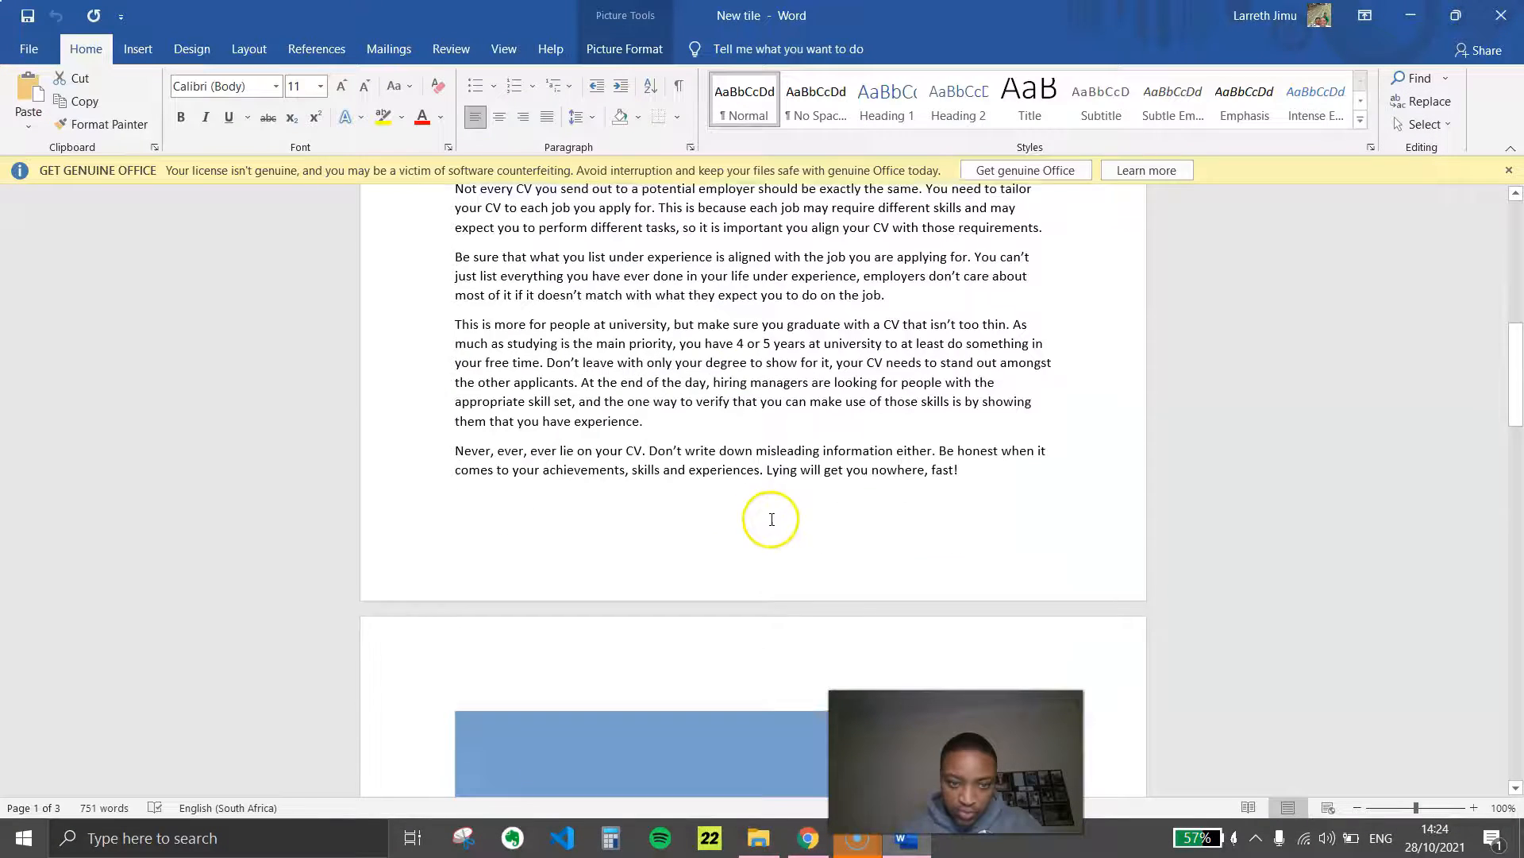
pyautogui.scroll(-15, 784, 507)
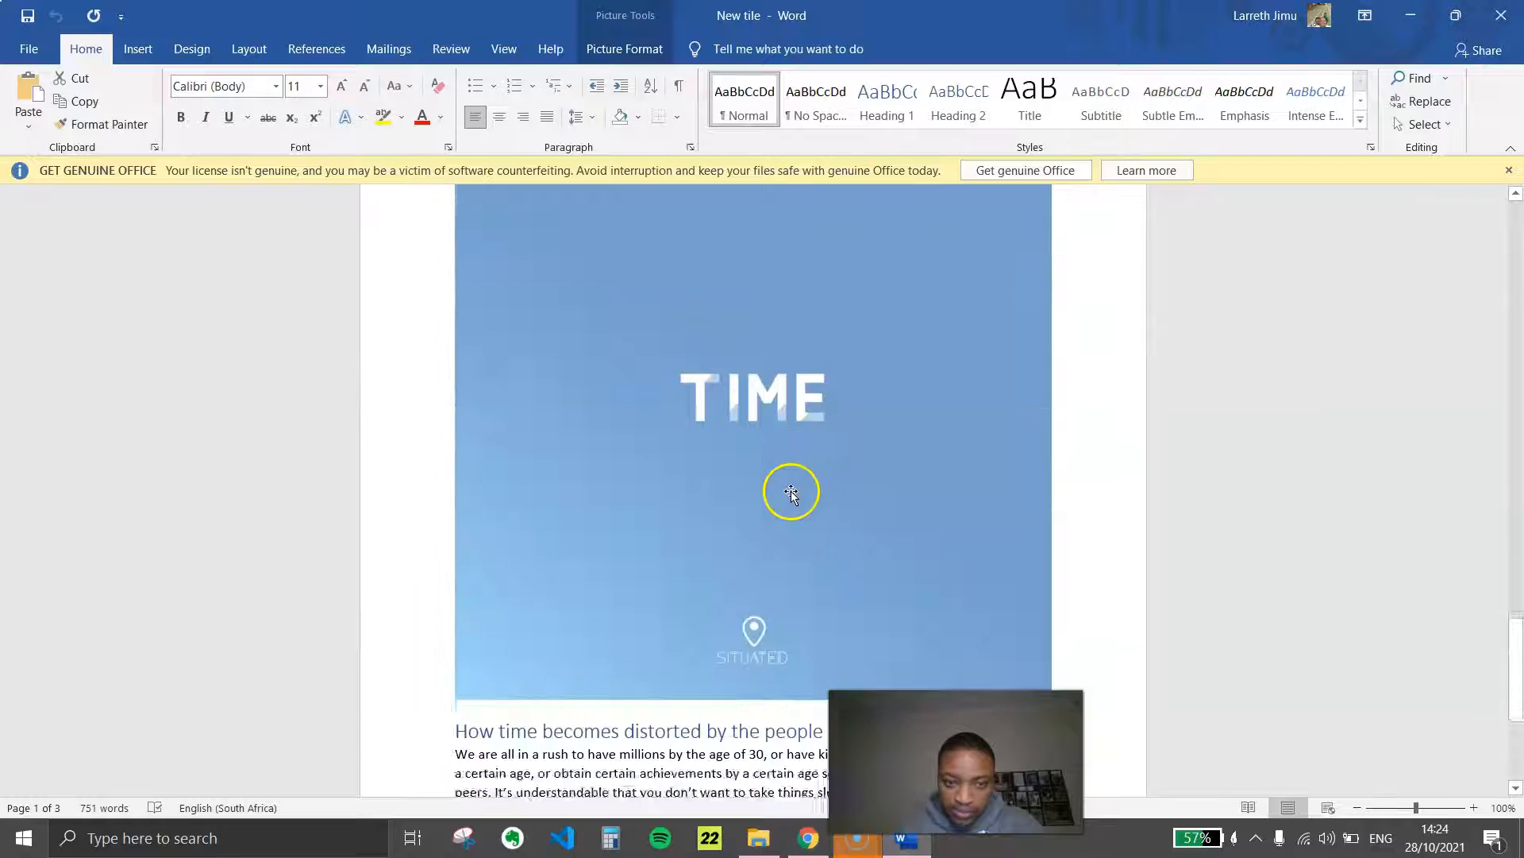
pyautogui.scroll(15, 794, 683)
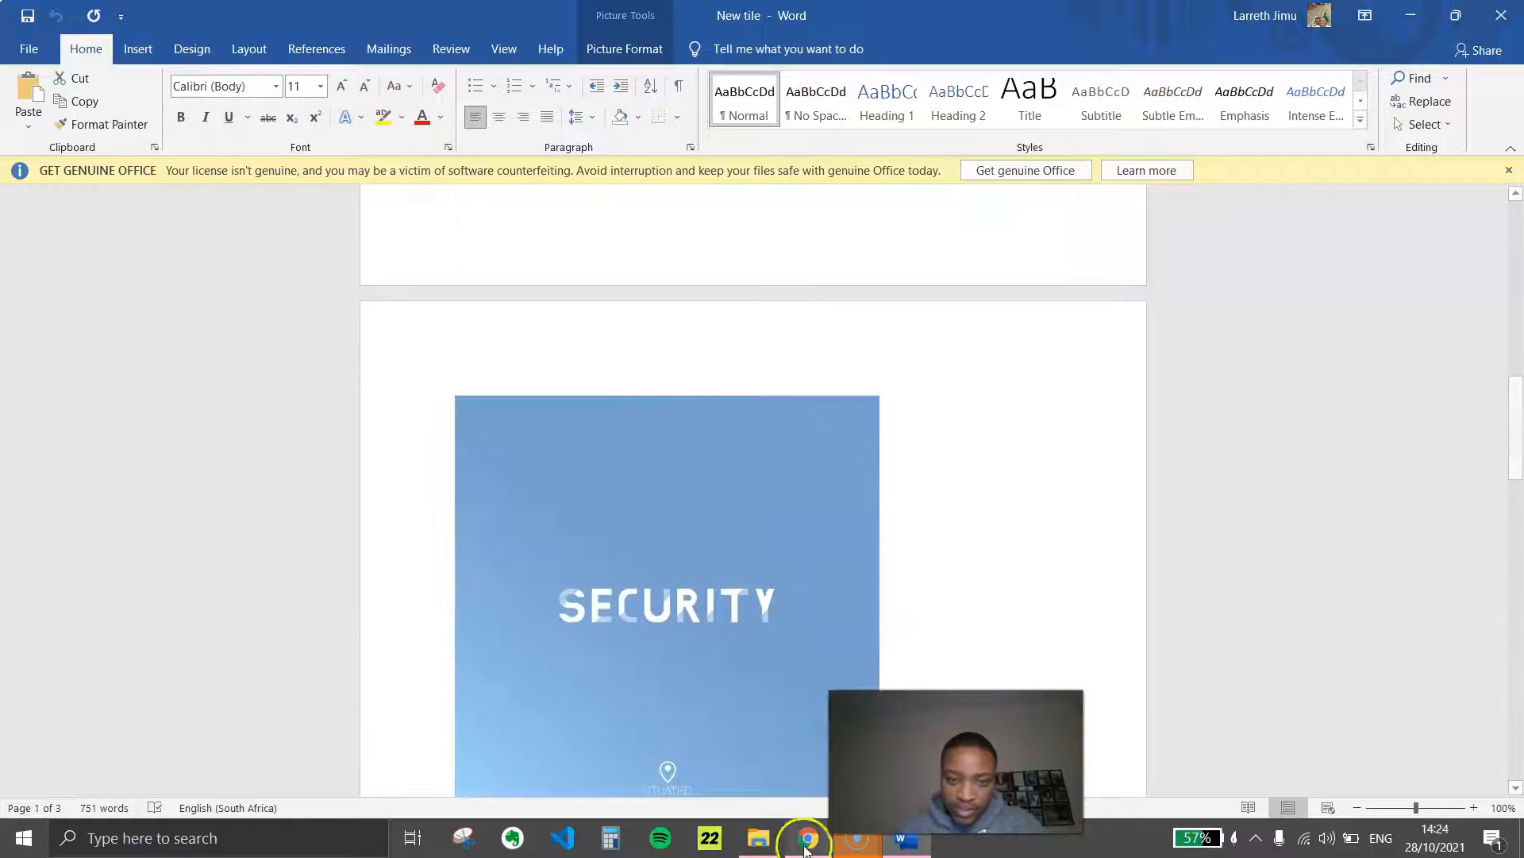
pyautogui.scroll(-10, 561, 555)
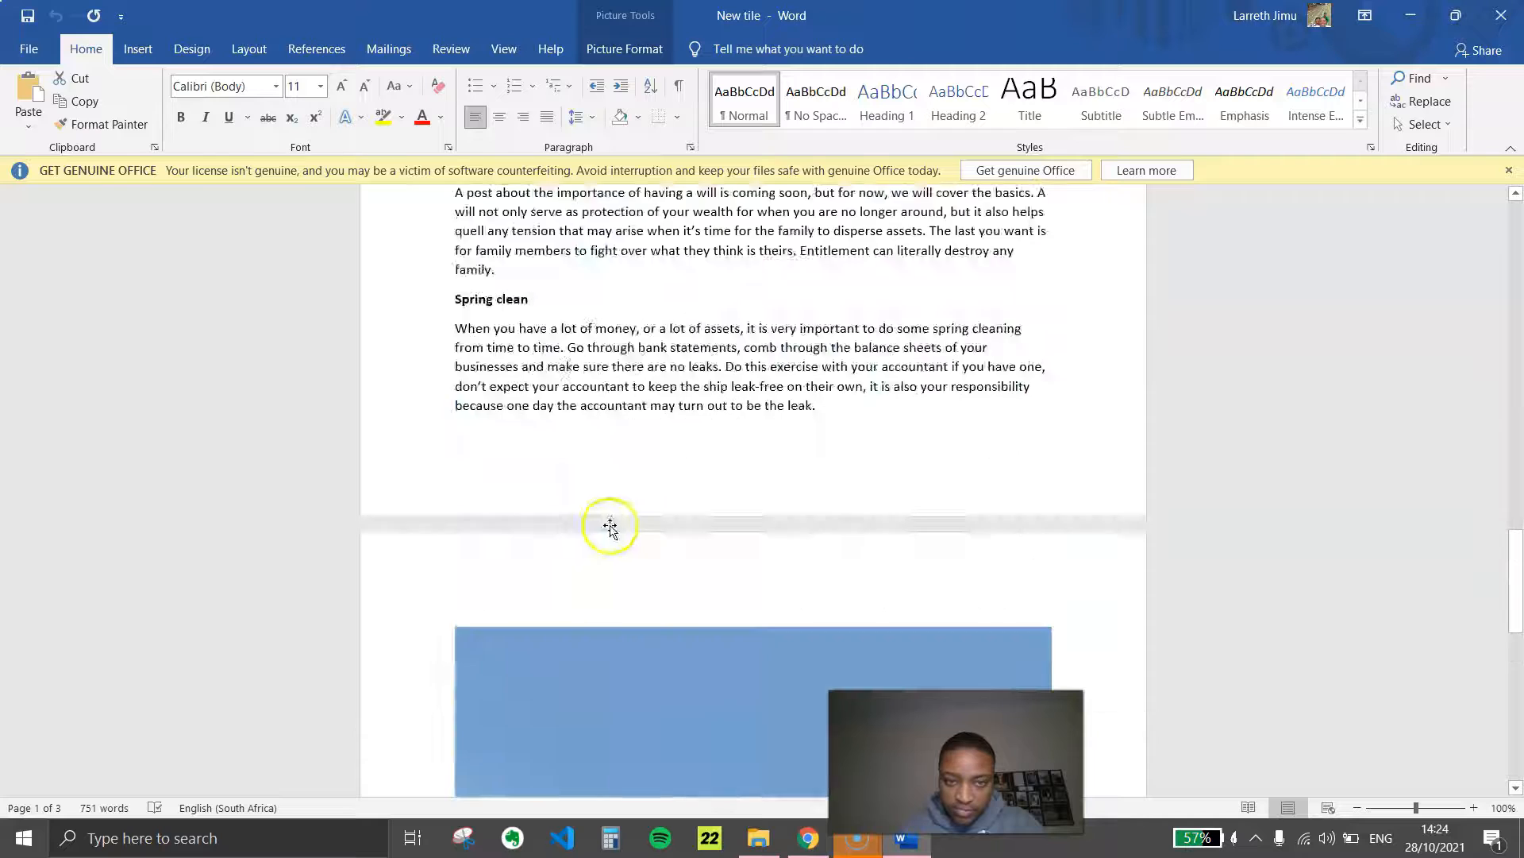
pyautogui.scroll(-10, 610, 527)
pyautogui.click(903, 843)
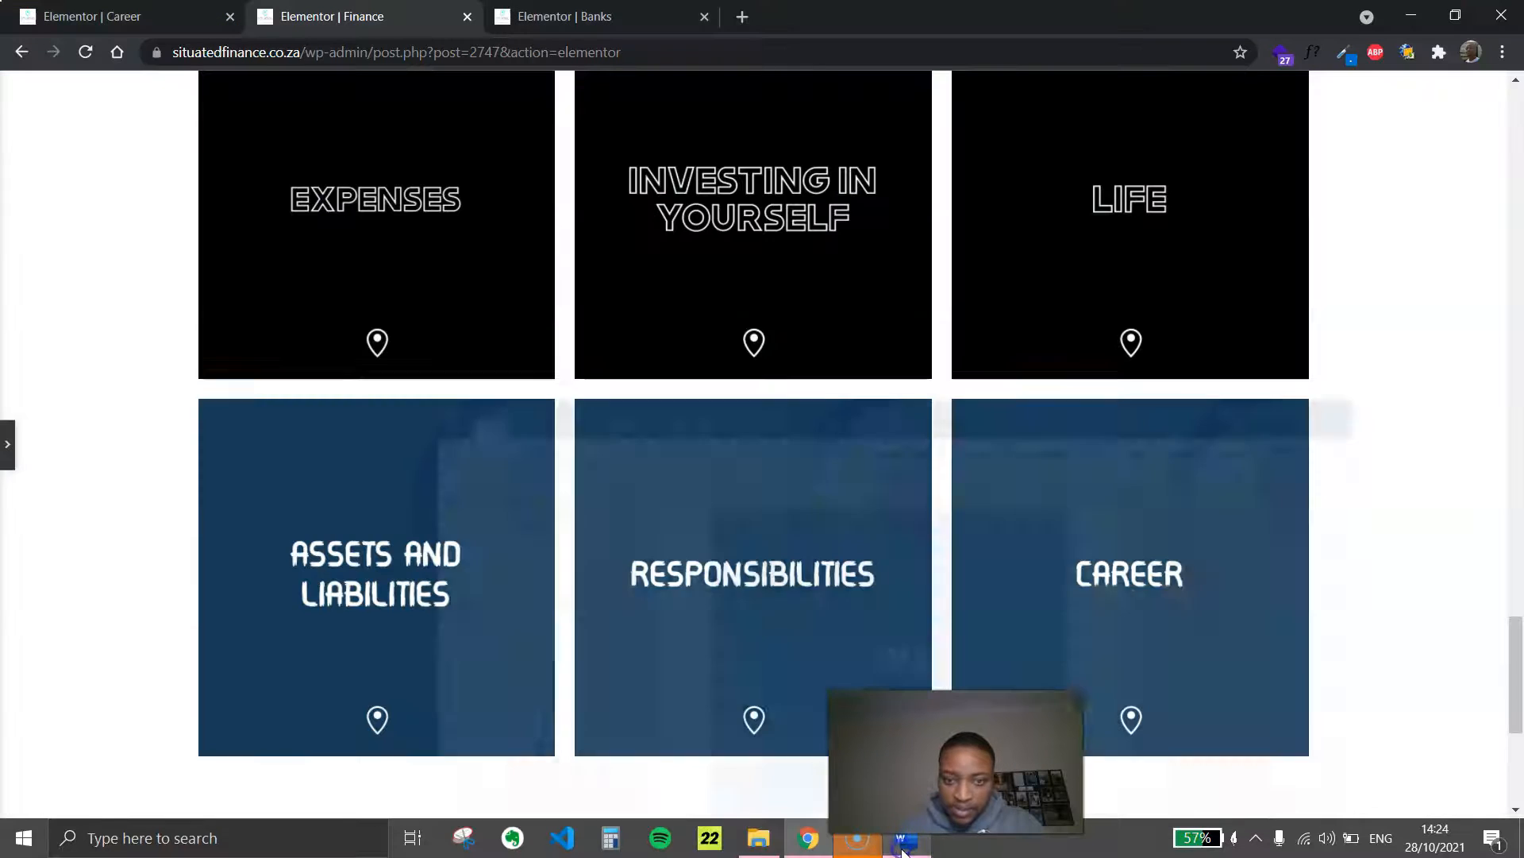
# Compare the Finance page's tile rows with the Security and Time tile designs in the Word document
pyautogui.scroll(20, 701, 452)
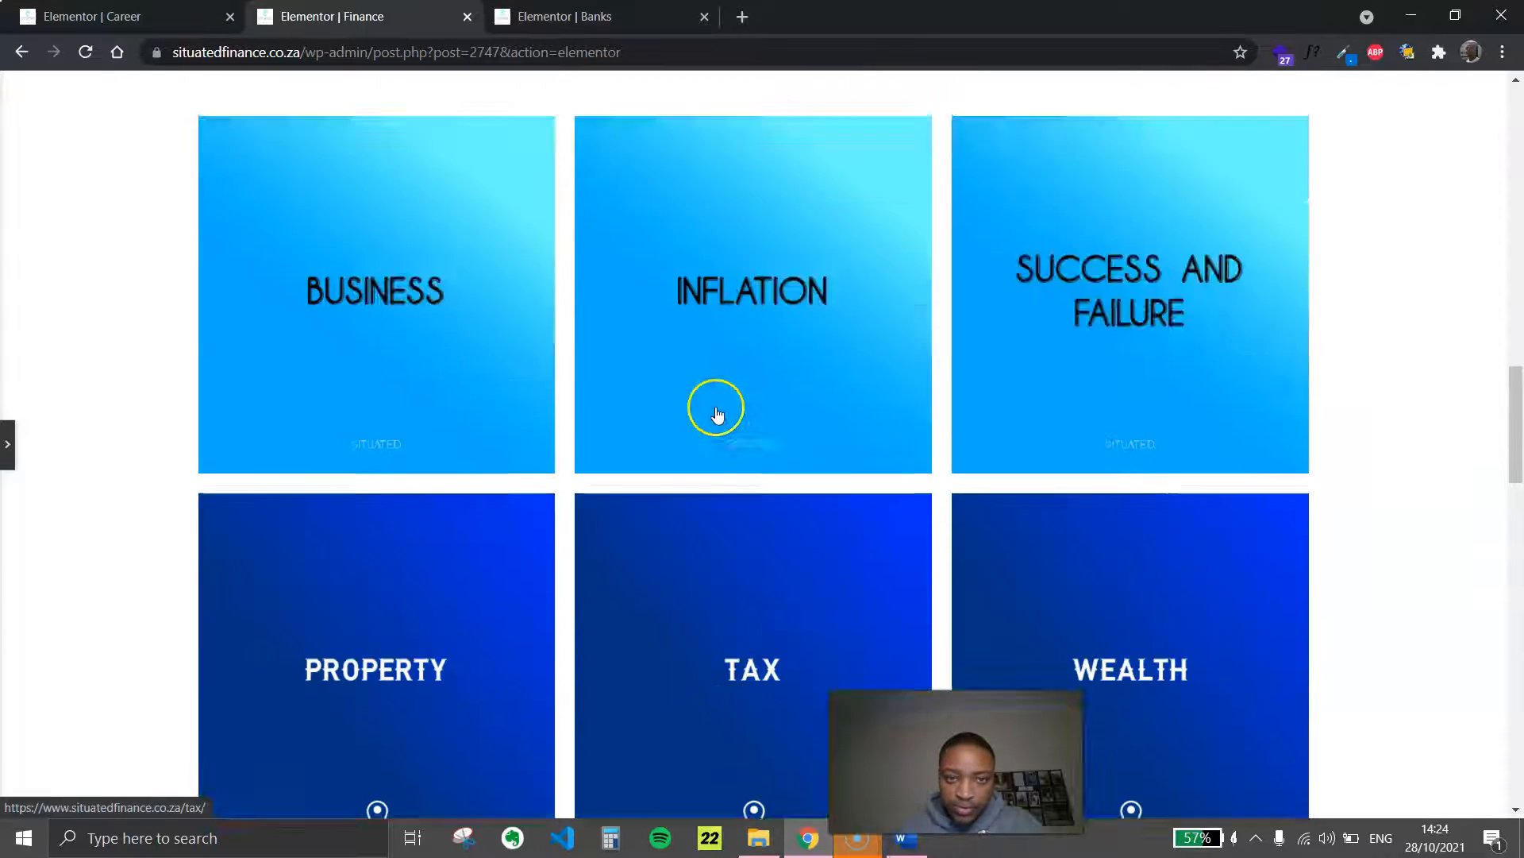
pyautogui.scroll(18, 717, 413)
pyautogui.scroll(-2, 716, 443)
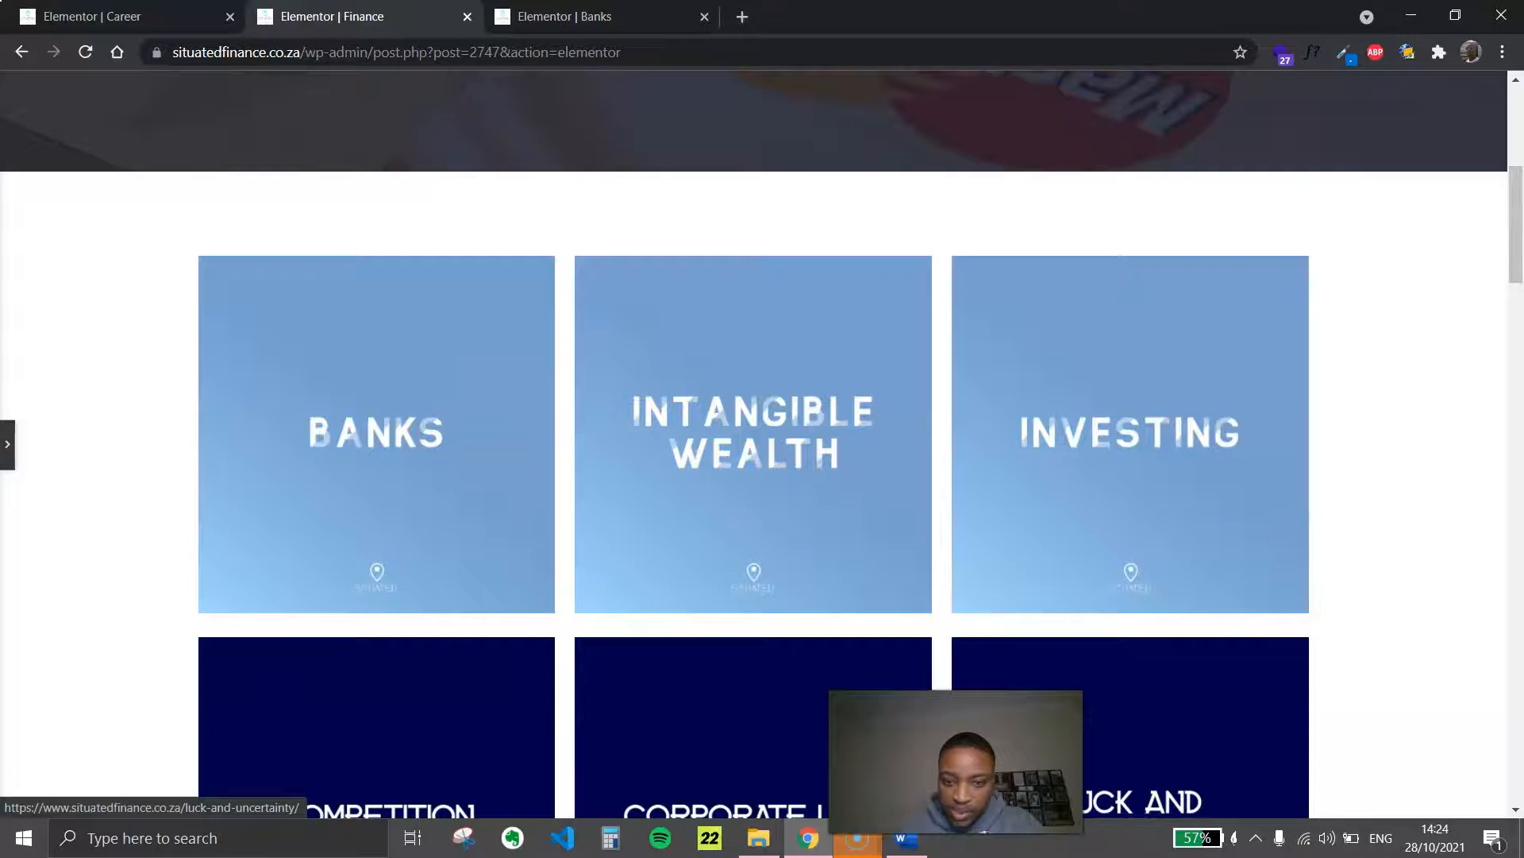
pyautogui.click(902, 846)
pyautogui.click(901, 845)
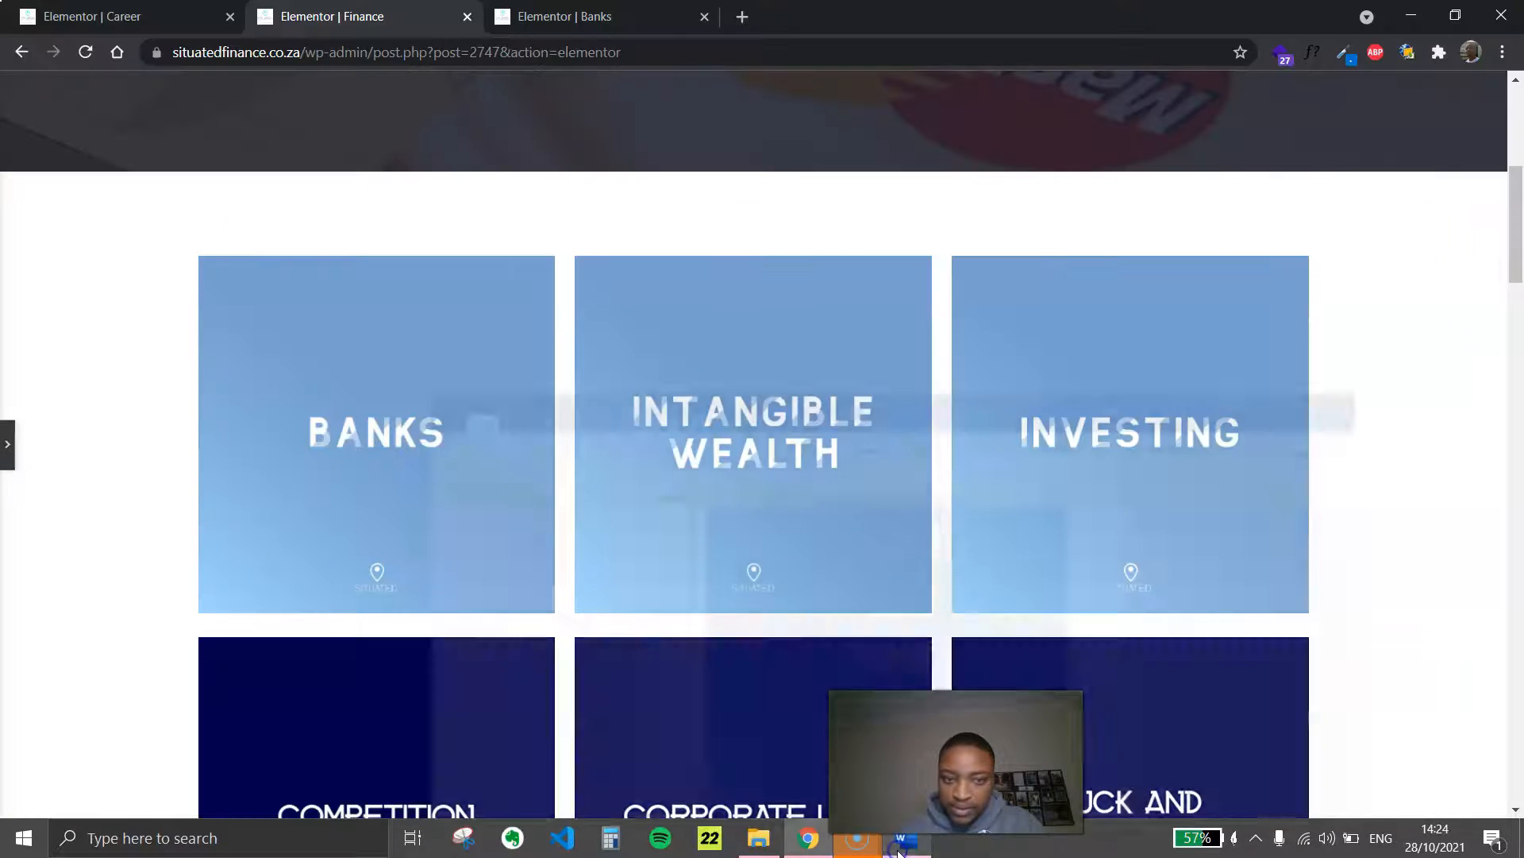
pyautogui.scroll(-8, 1082, 517)
pyautogui.scroll(-20, 1082, 526)
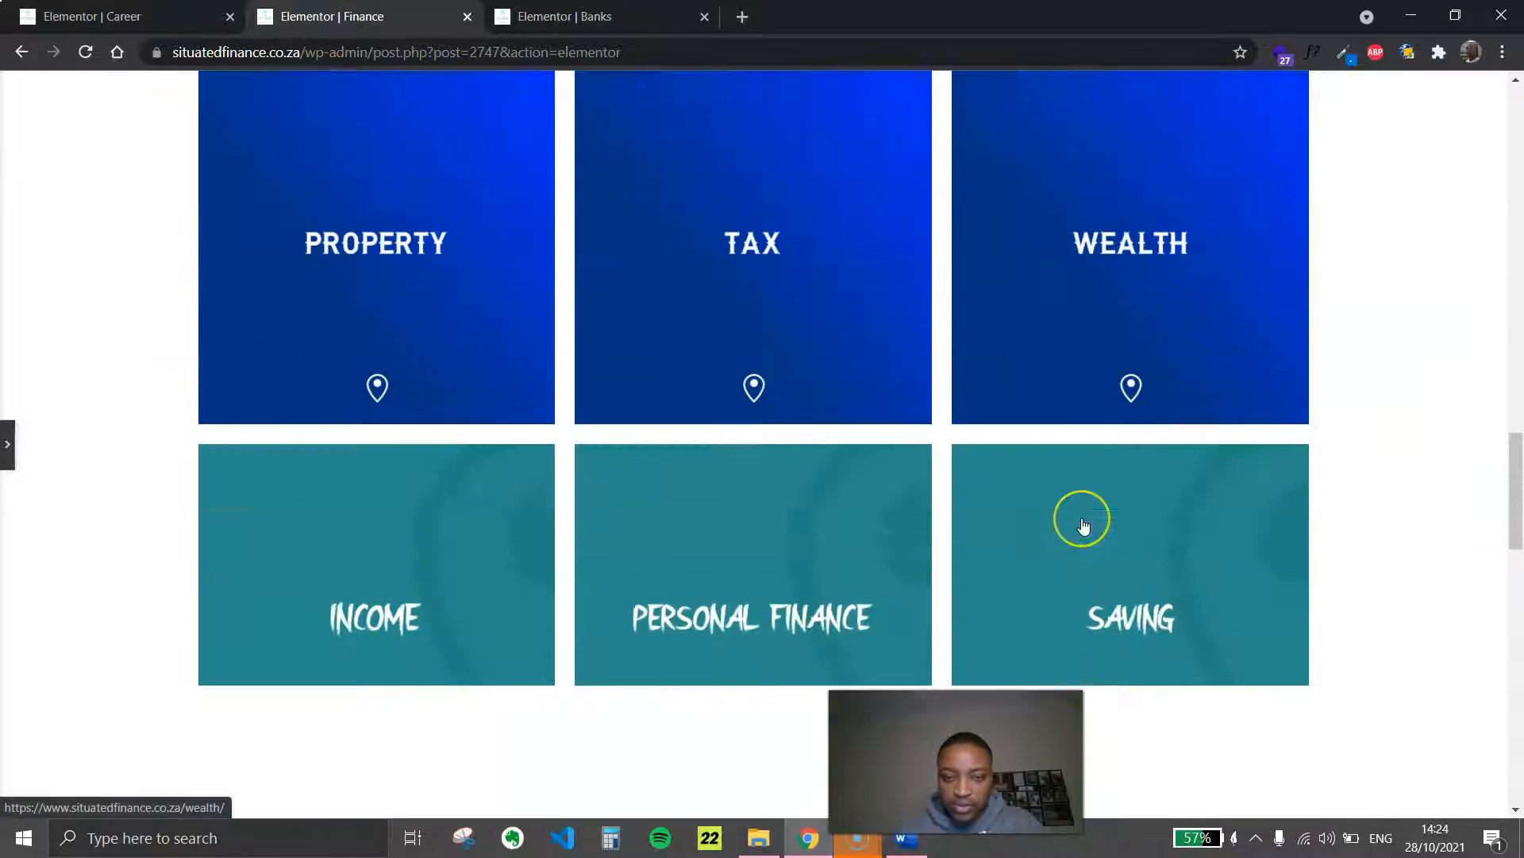
pyautogui.scroll(20, 503, 313)
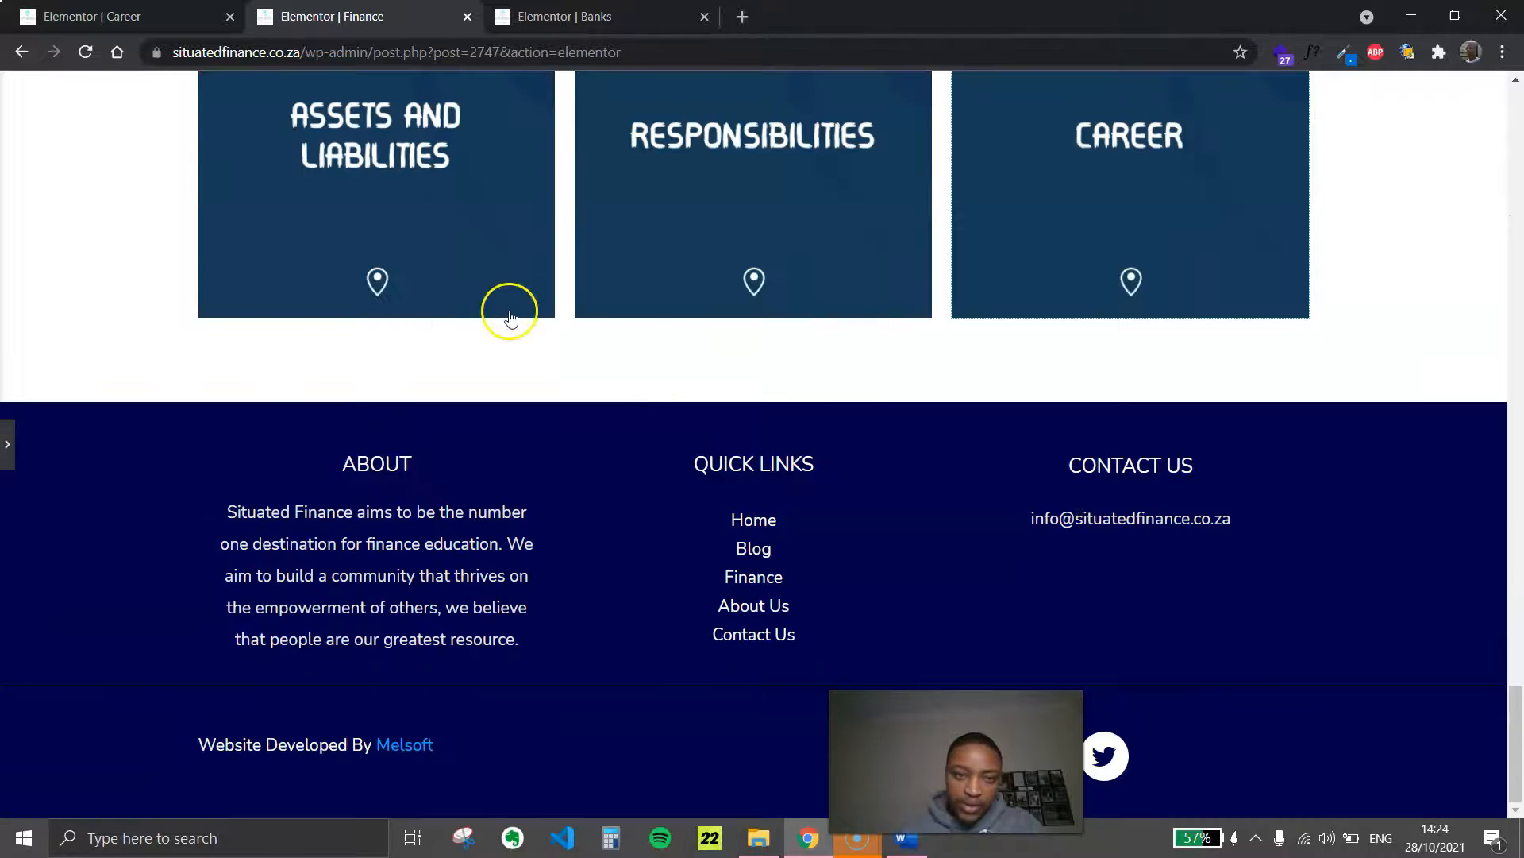
pyautogui.scroll(20, 721, 427)
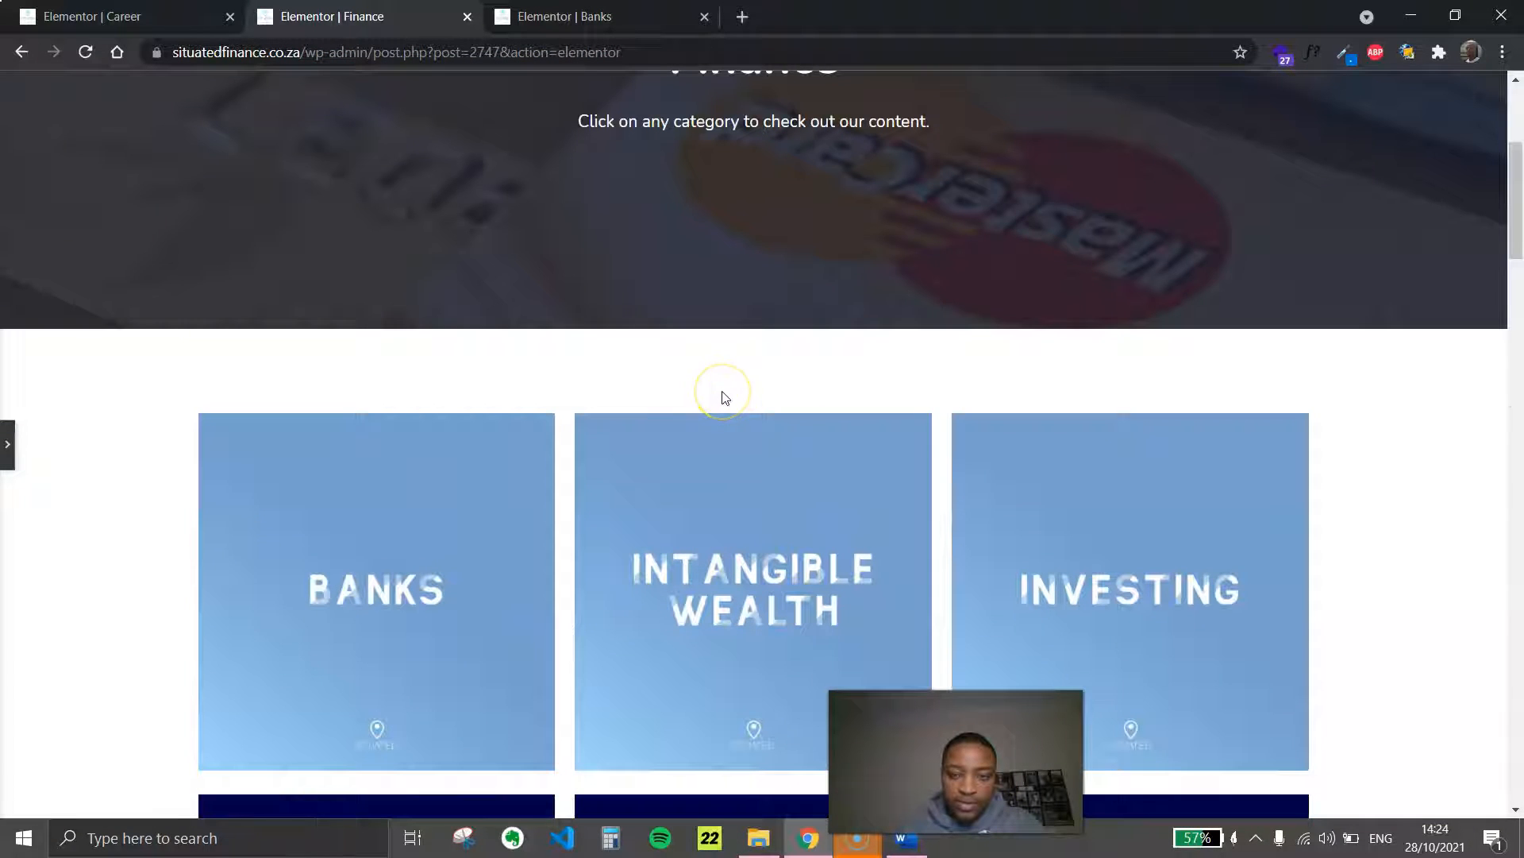
pyautogui.scroll(-2, 725, 397)
pyautogui.click(609, 383)
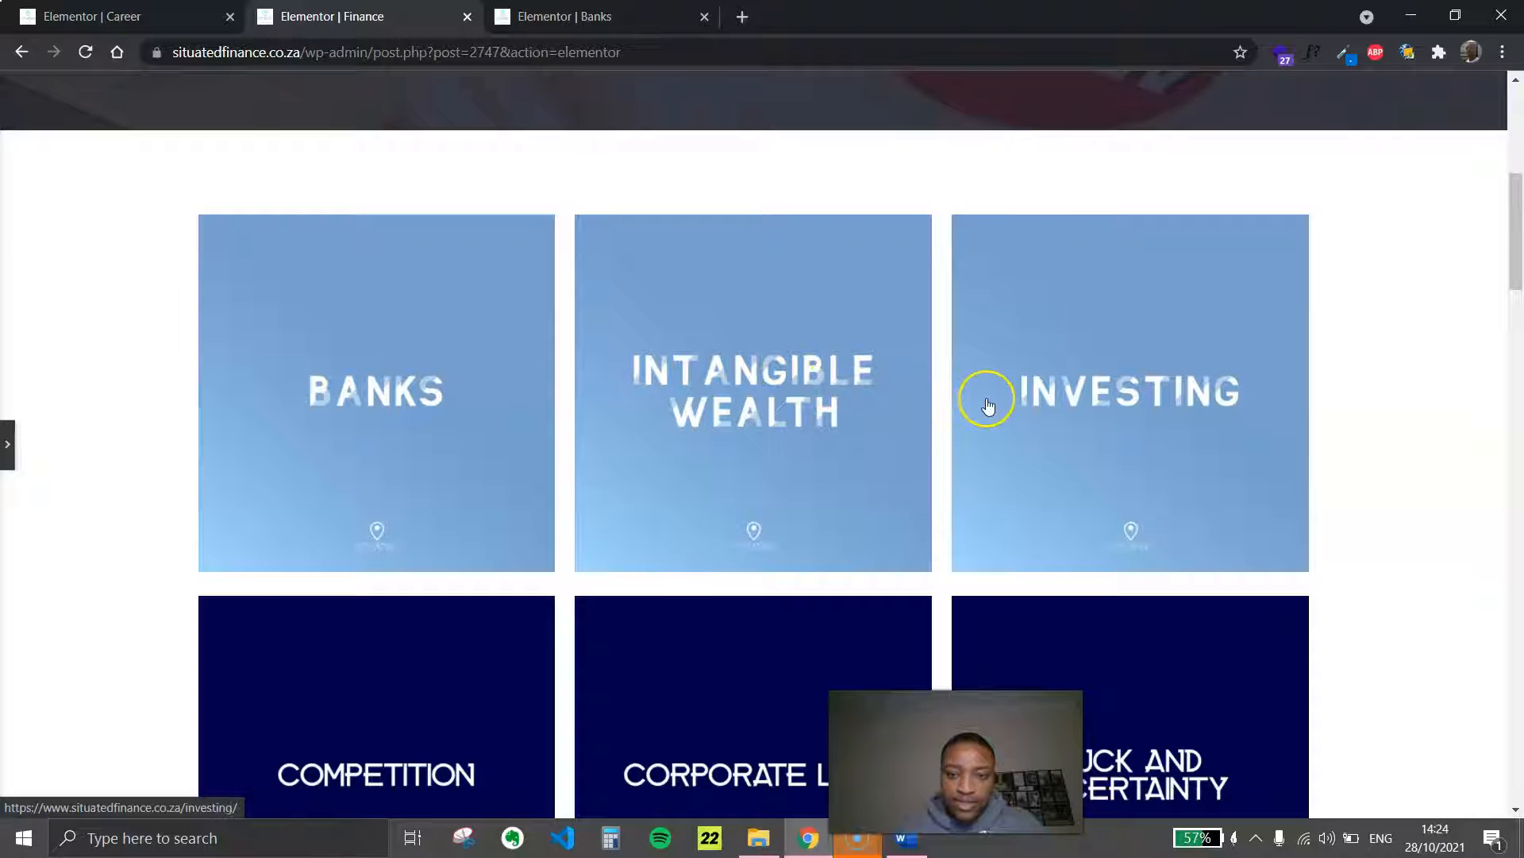
pyautogui.click(906, 838)
pyautogui.scroll(-5, 703, 413)
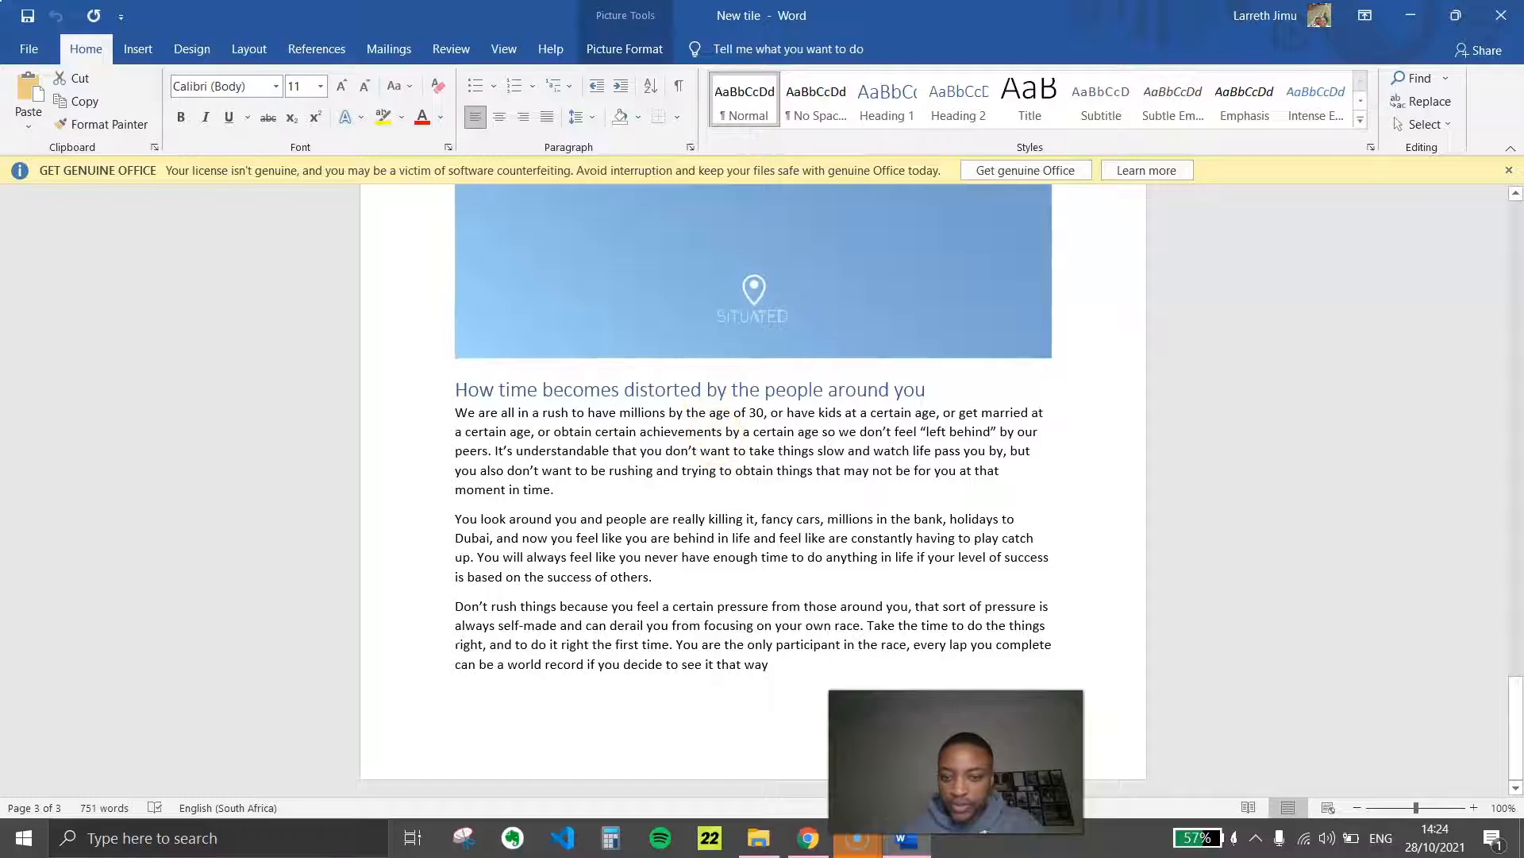
pyautogui.click(809, 838)
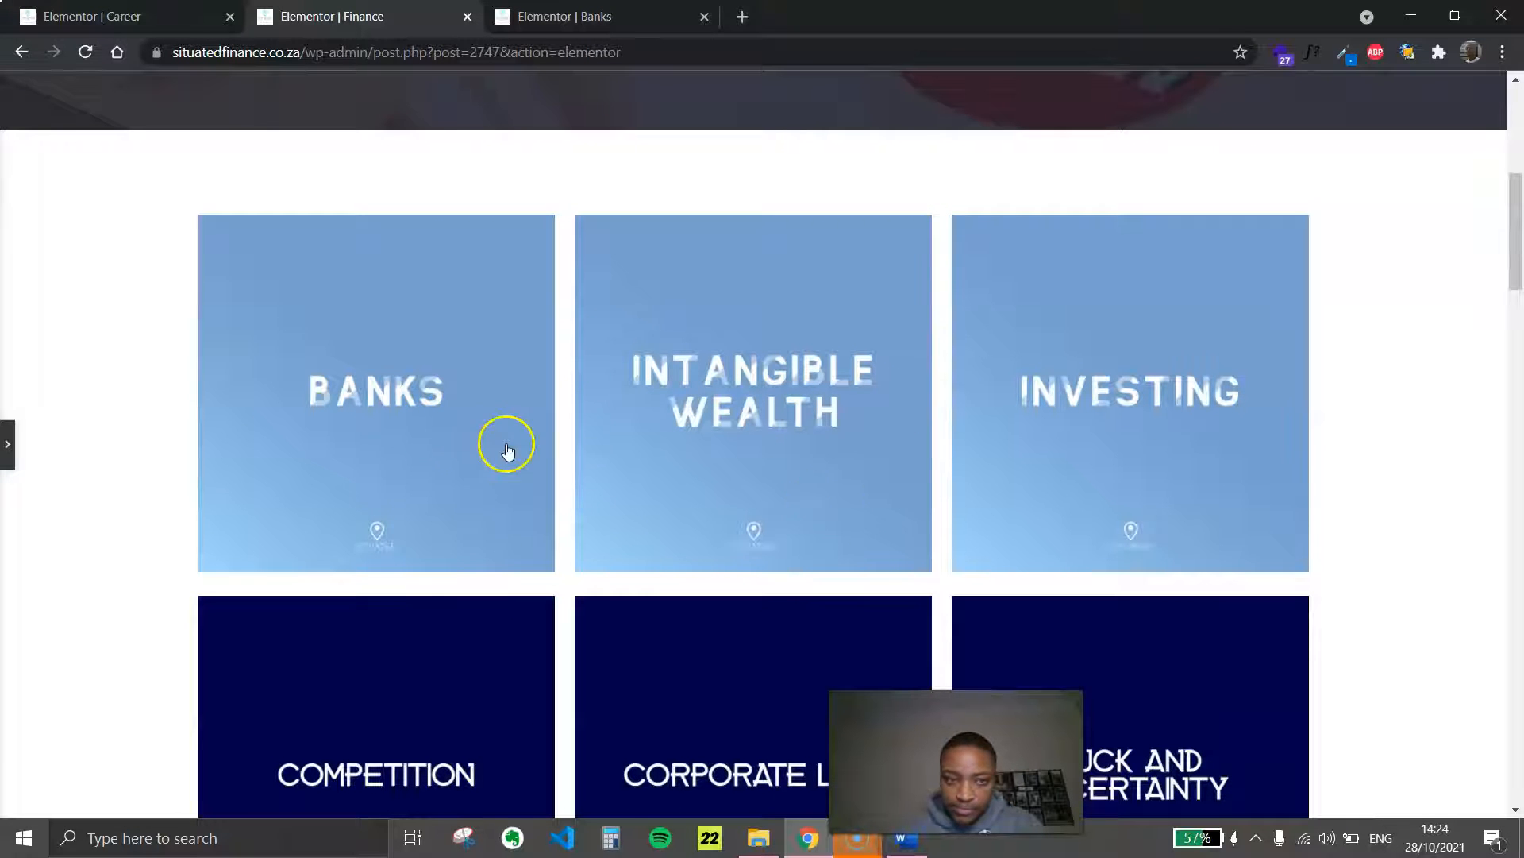
# Bring back the Finance page's editing panel and examine the bottom tile row and the empty section below it
pyautogui.scroll(-20, 508, 451)
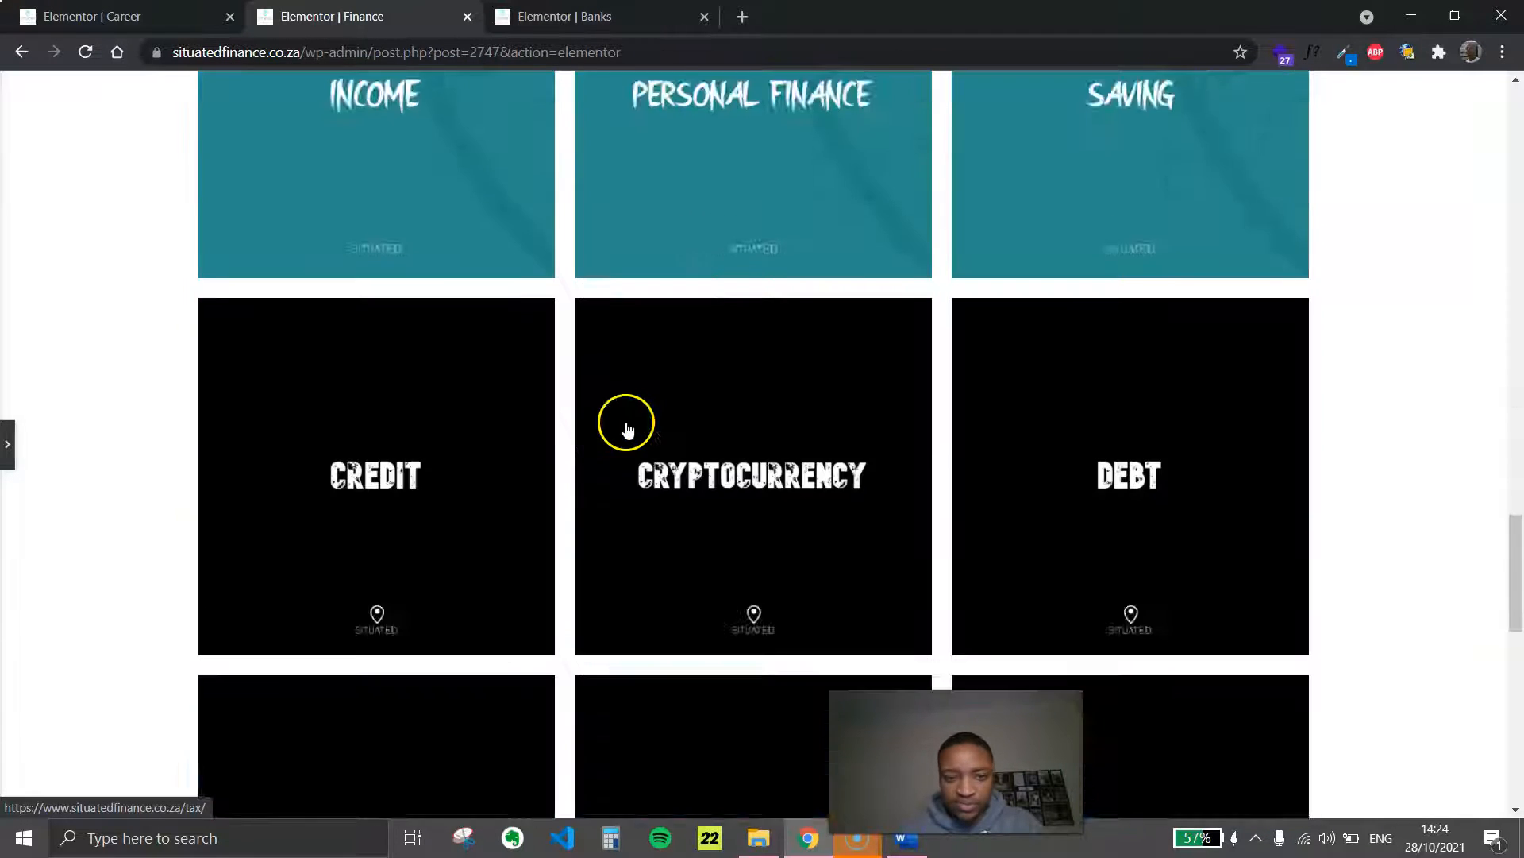
pyautogui.scroll(-15, 627, 429)
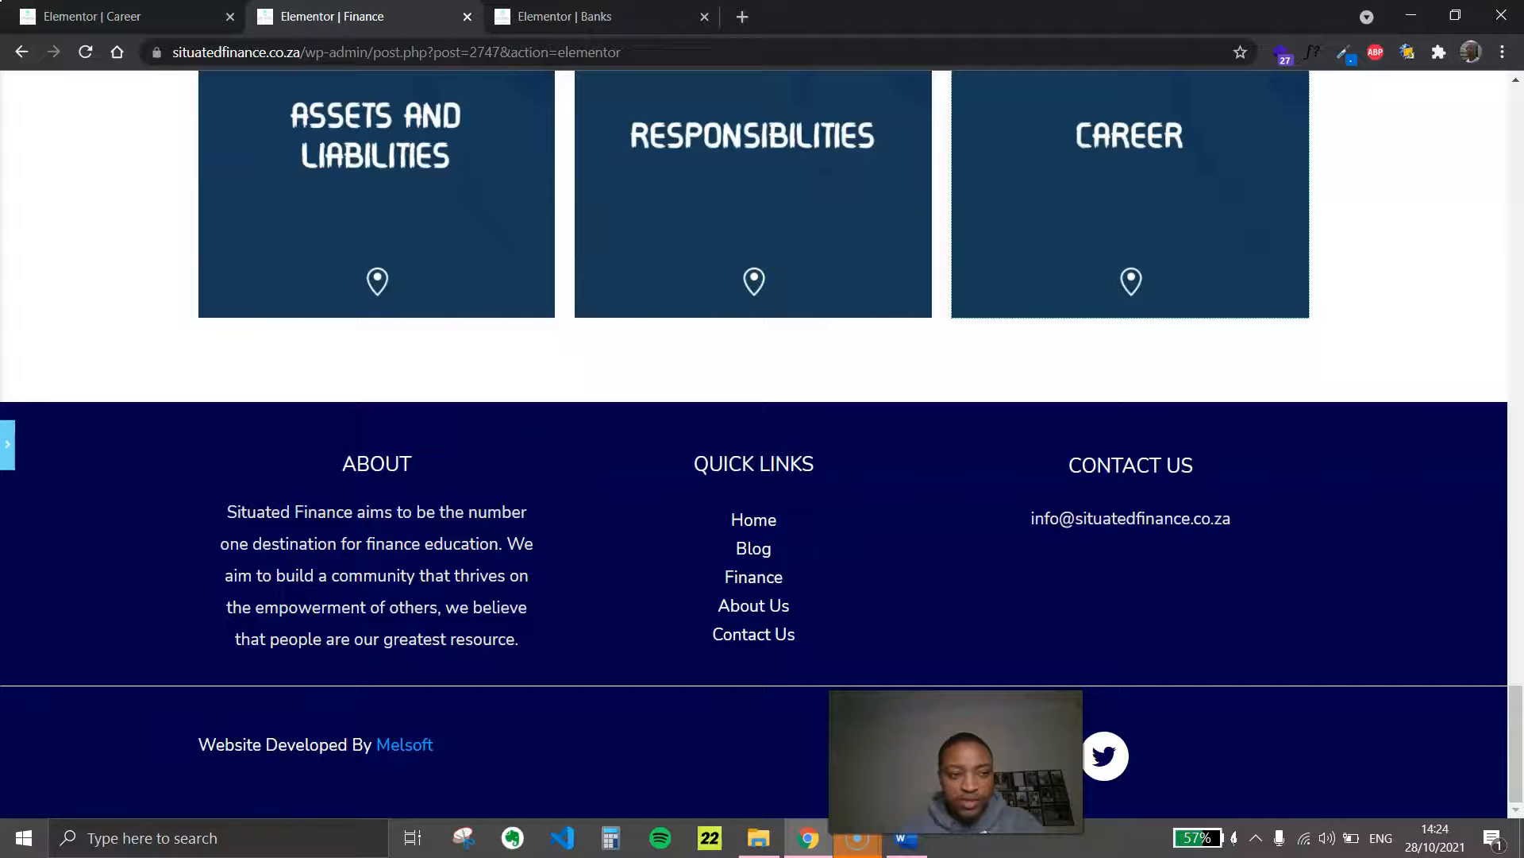
pyautogui.click(1099, 314)
pyautogui.moveTo(1508, 698); pyautogui.dragTo(1519, 181)
pyautogui.scroll(-20, 836, 385)
pyautogui.scroll(4, 817, 361)
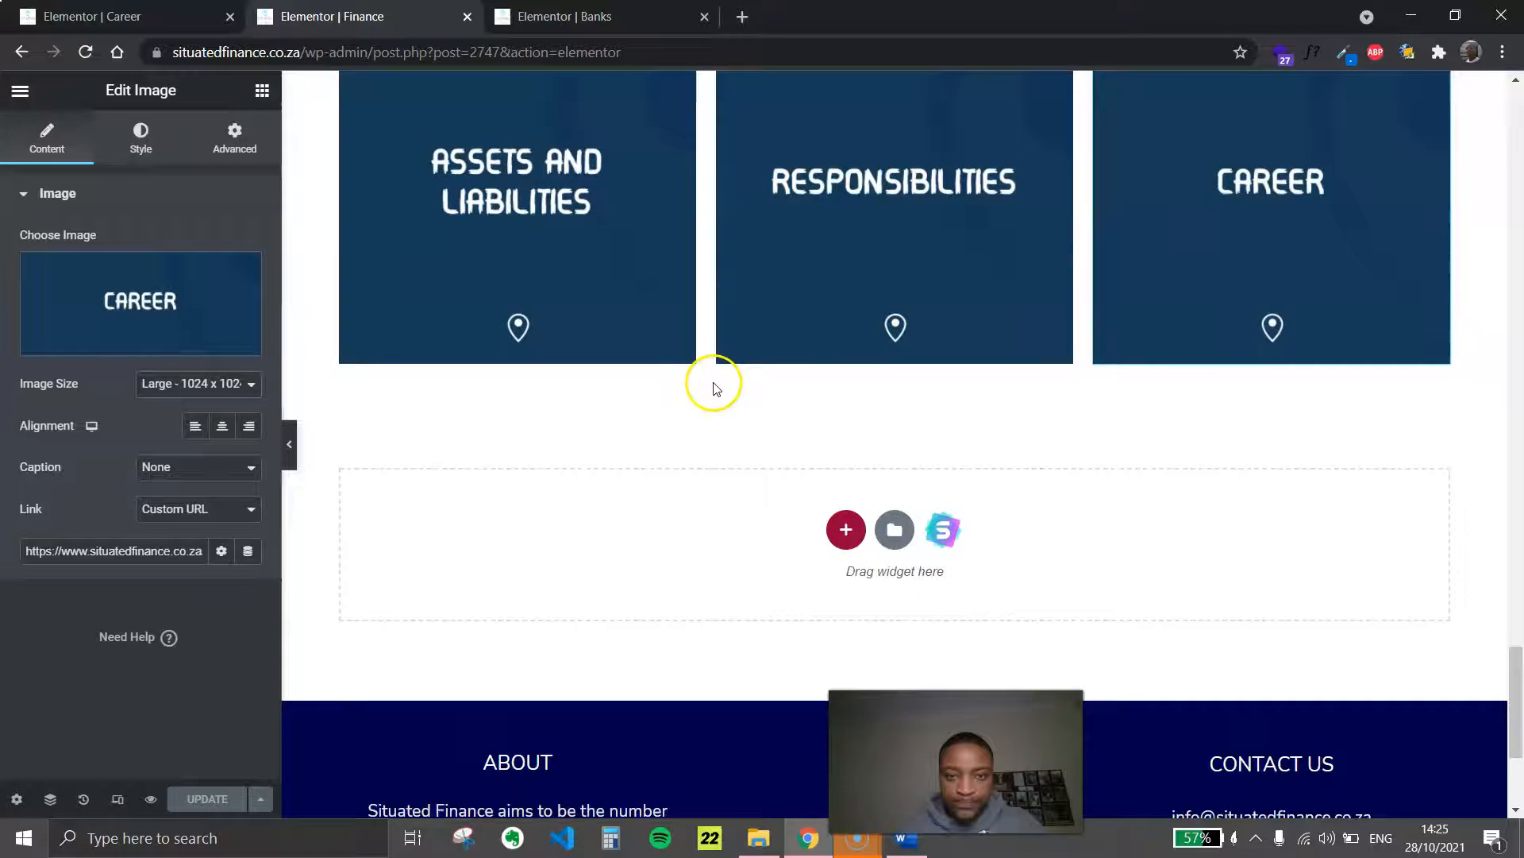
pyautogui.scroll(3, 714, 388)
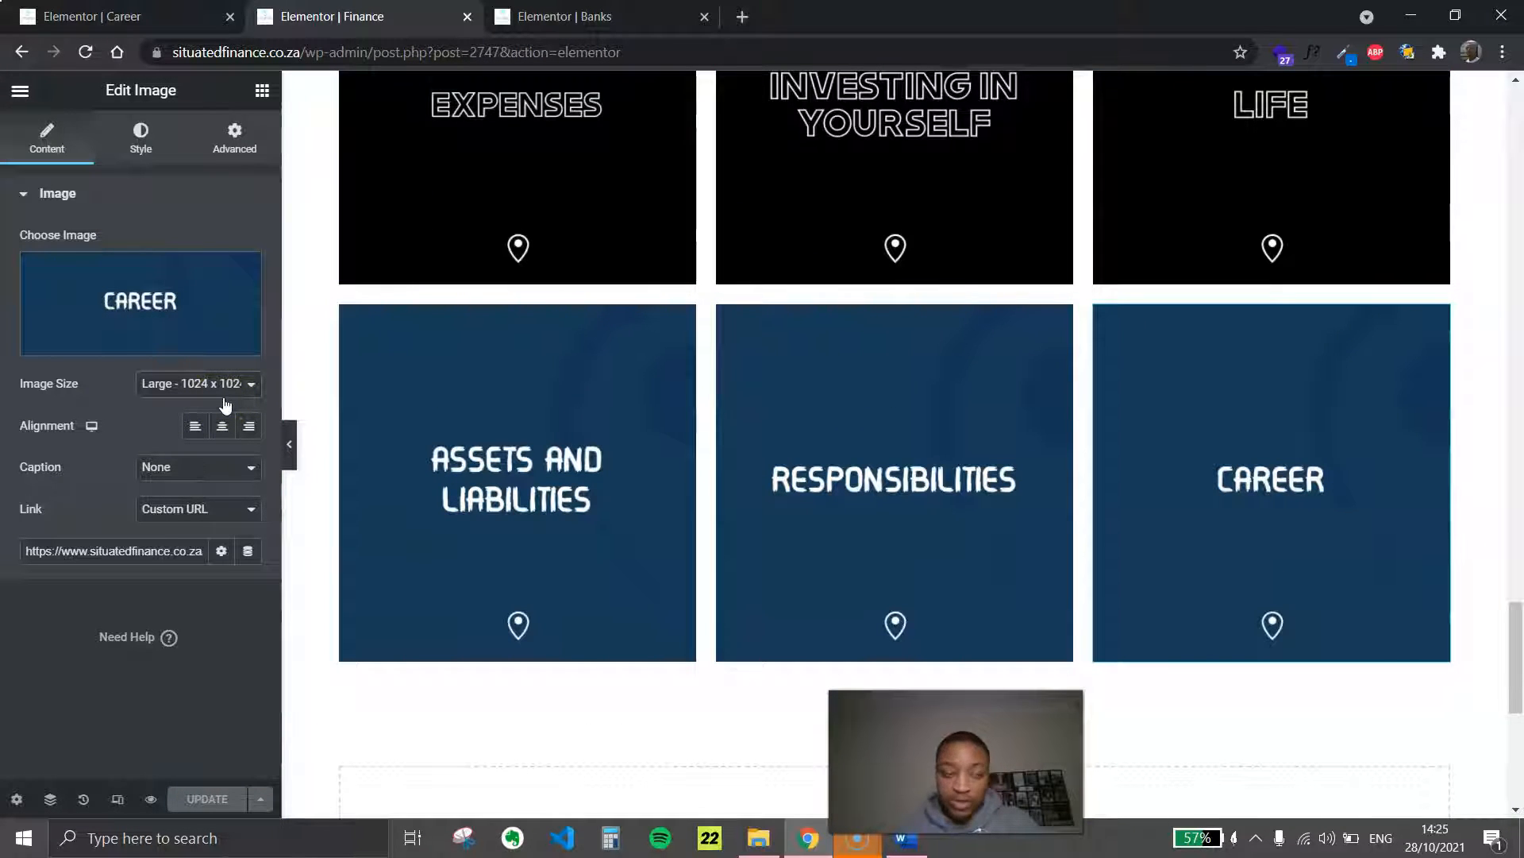
# Exit the Career page's Elementor editor to the WordPress dashboard and open the list of all pages
pyautogui.click(75, 16)
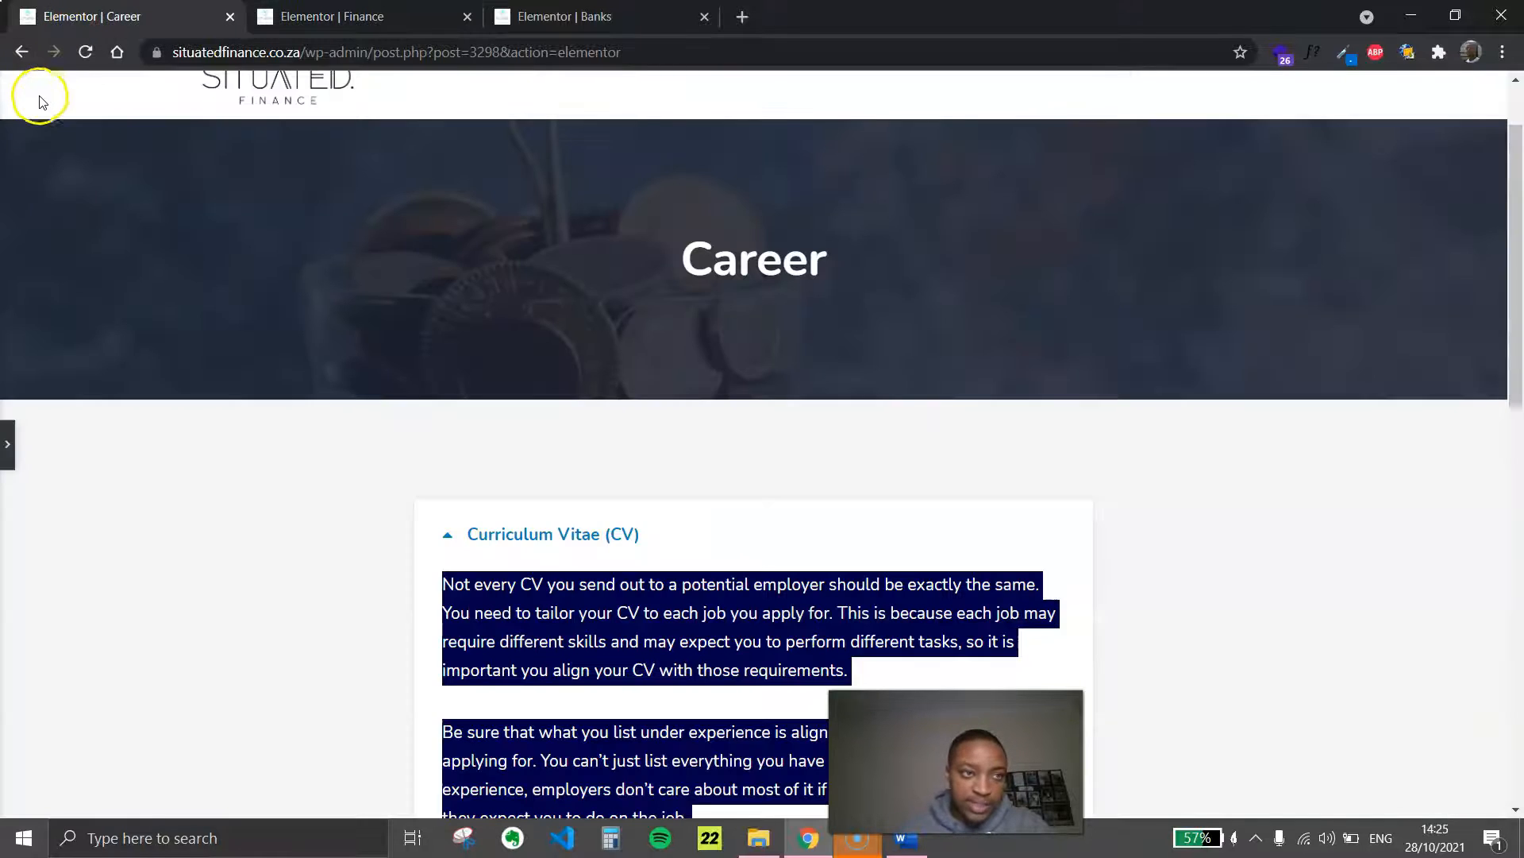
pyautogui.click(7, 444)
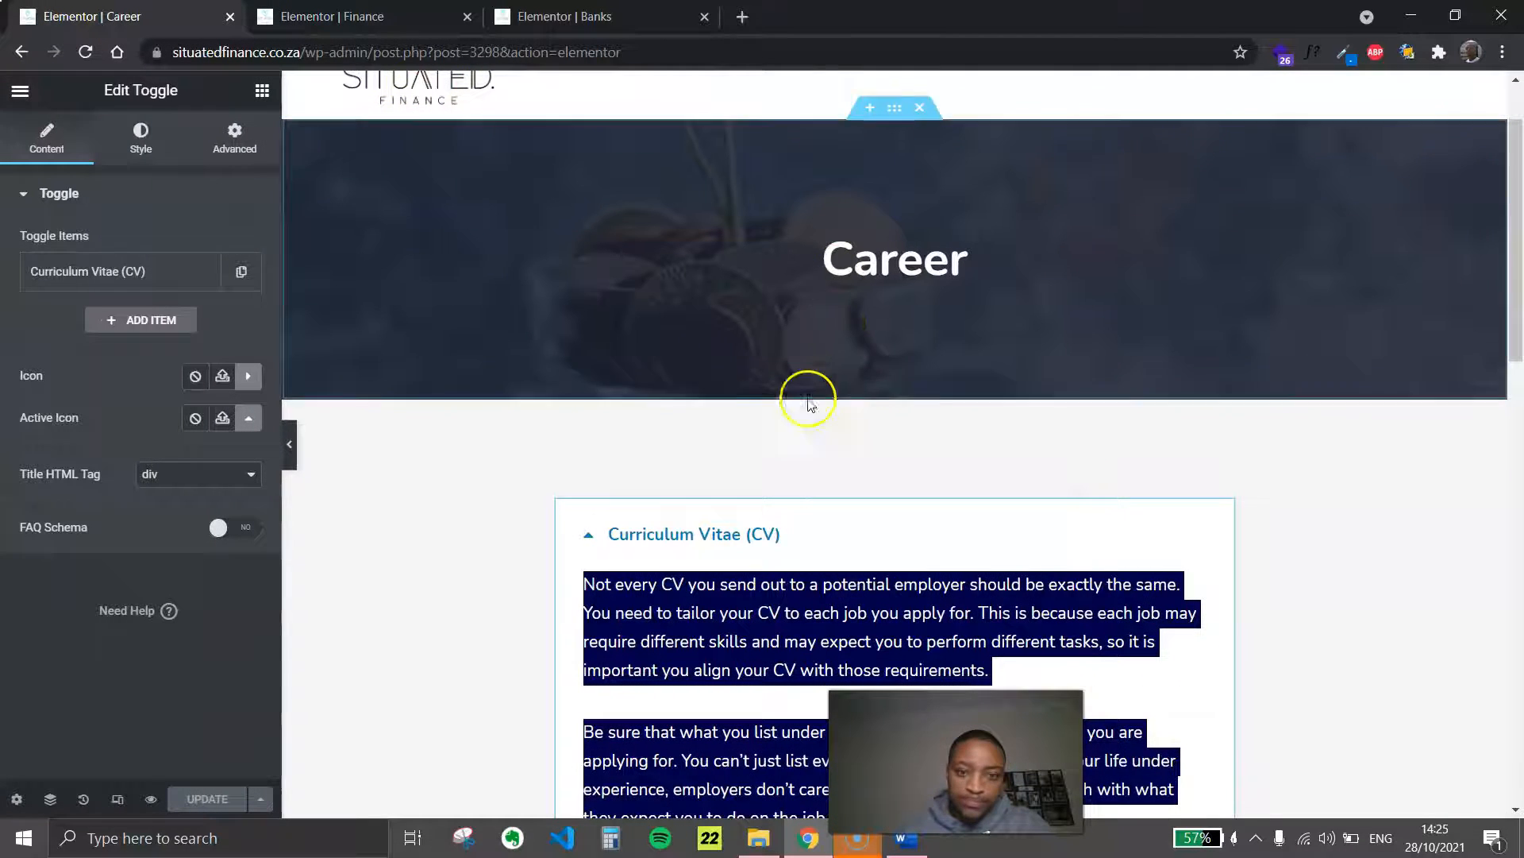
pyautogui.scroll(2, 442, 368)
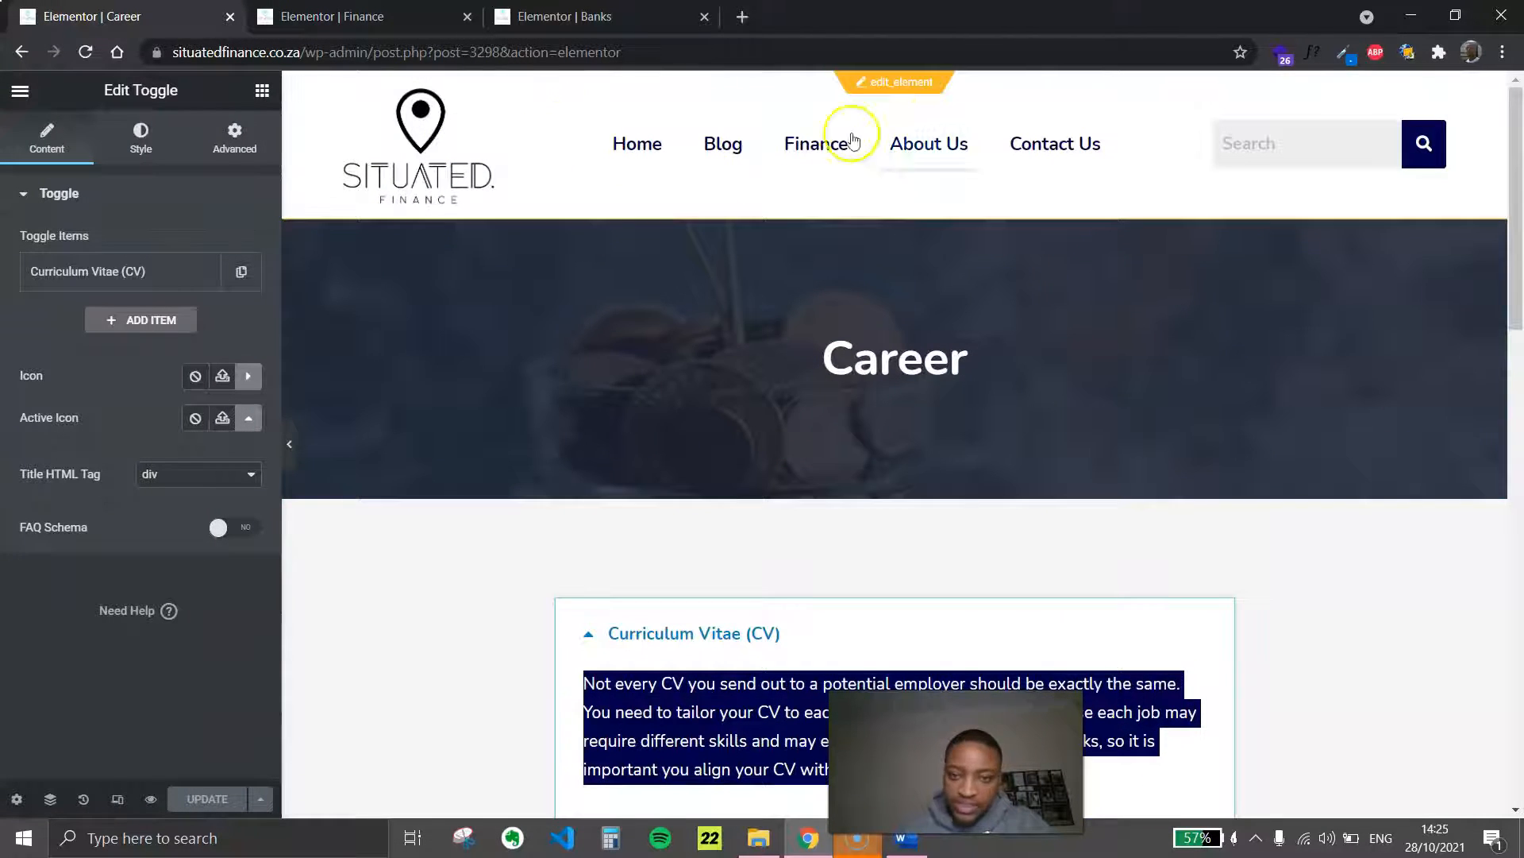
pyautogui.click(9, 93)
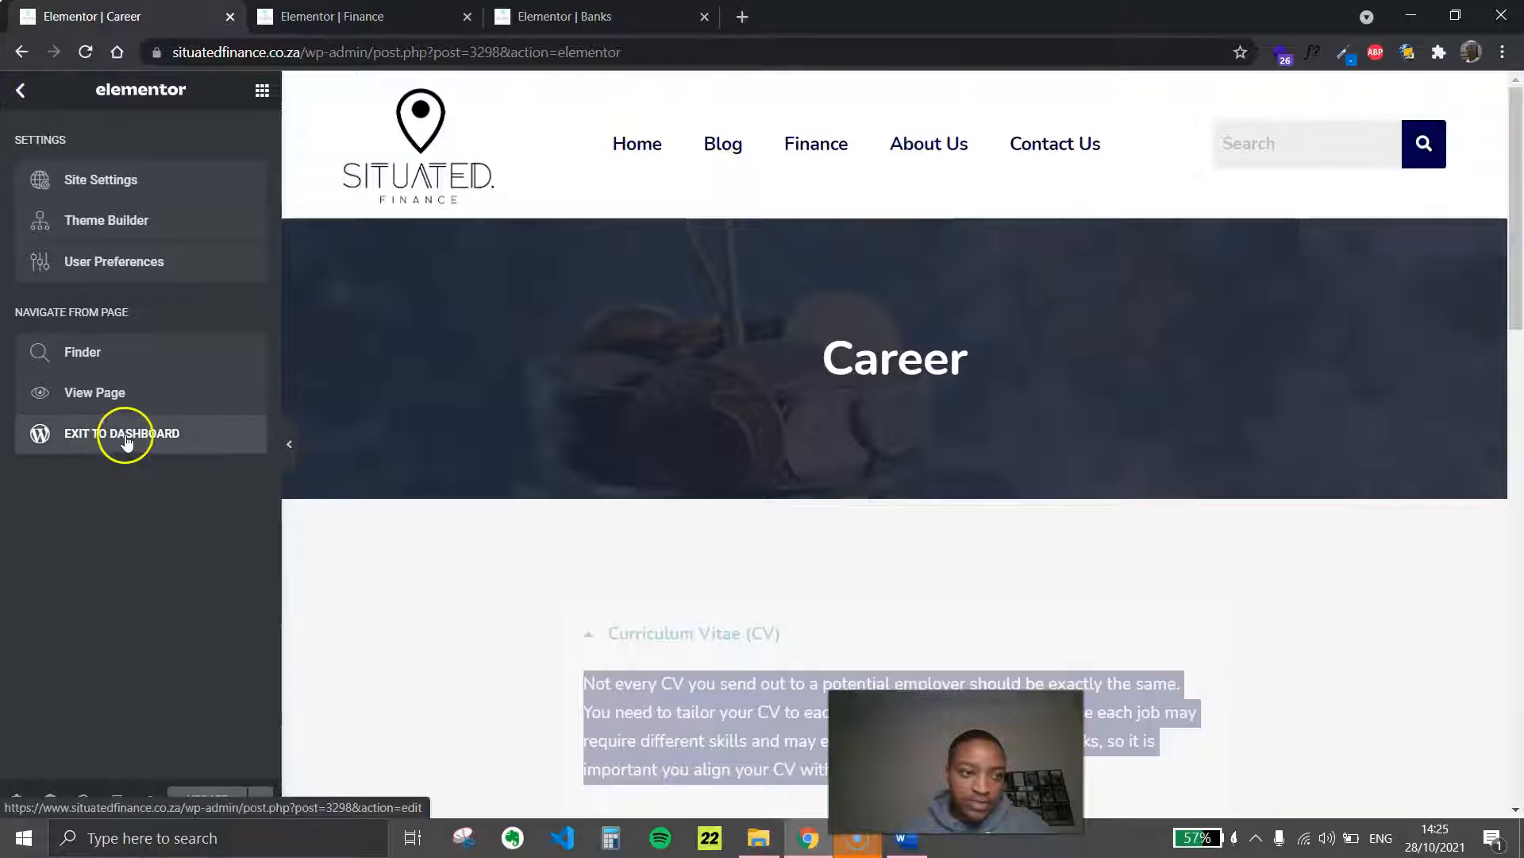
pyautogui.click(90, 444)
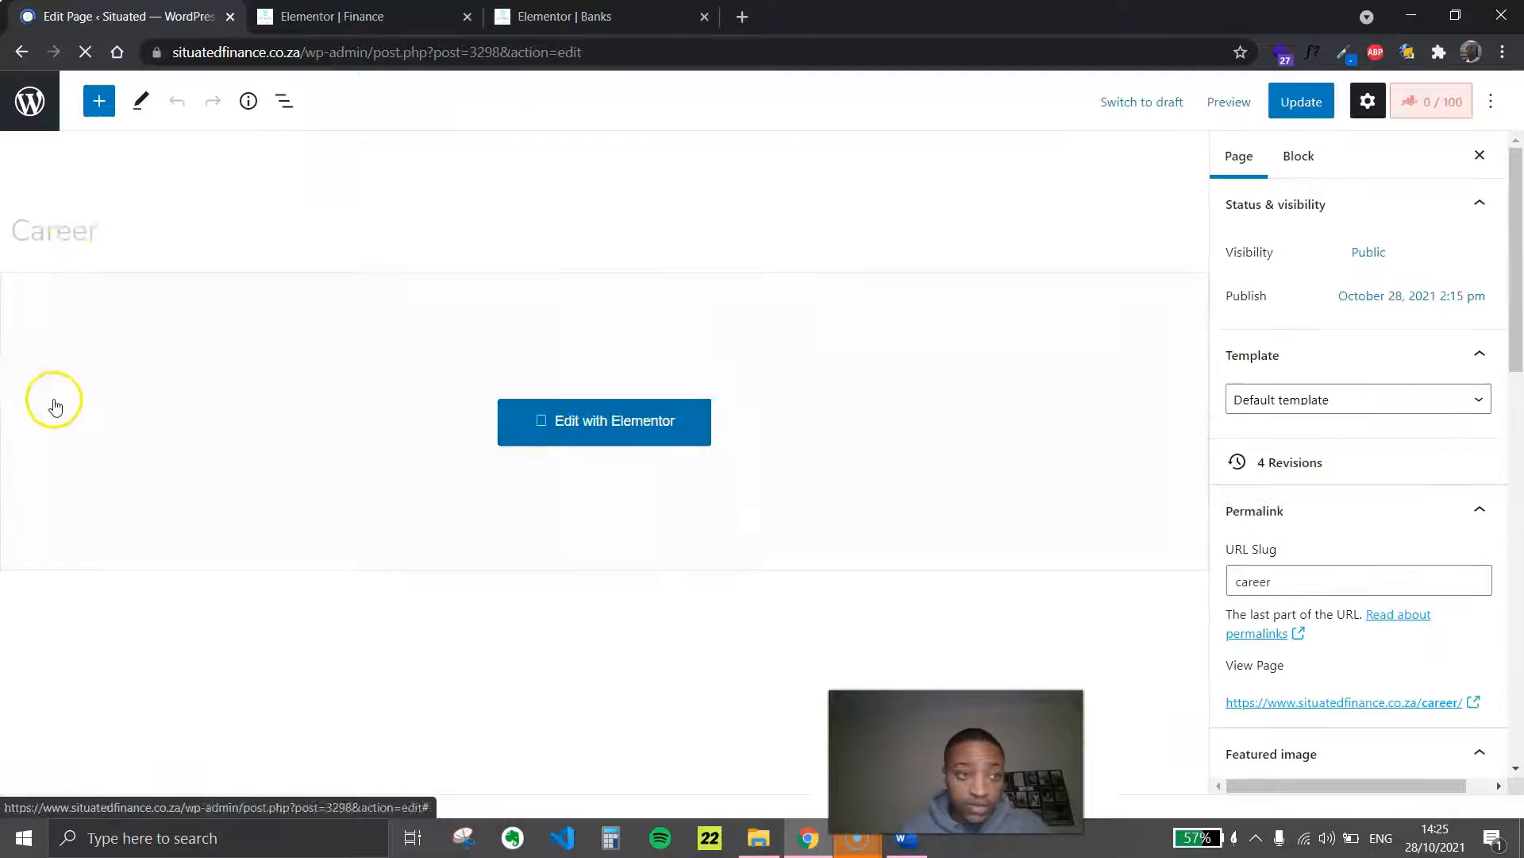
pyautogui.click(28, 103)
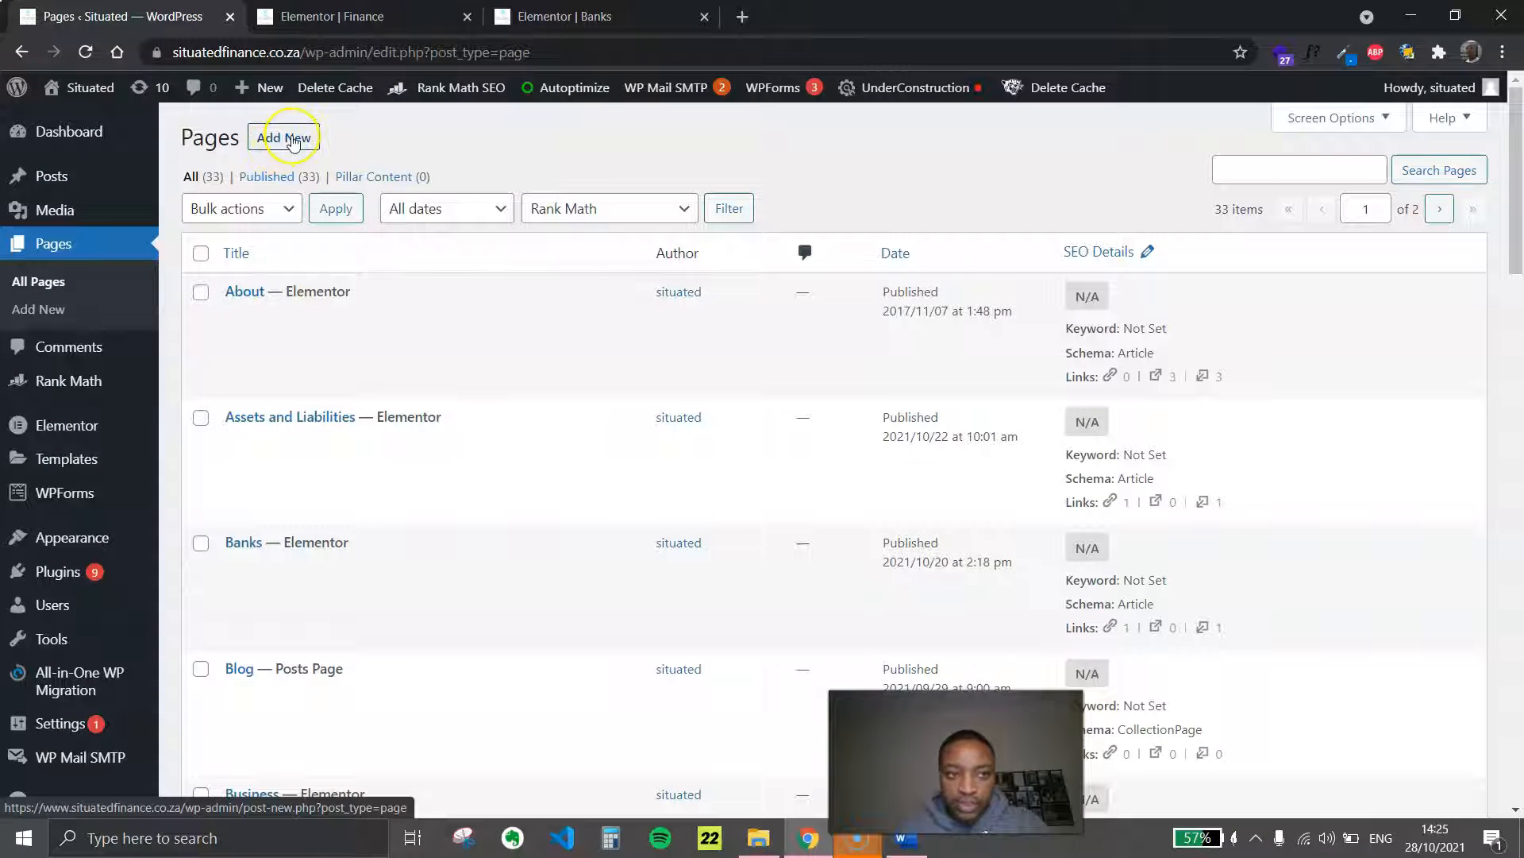
# Open two blank new-page editors in separate browser tabs and move the first one behind the second
pyautogui.rightClick(293, 142)
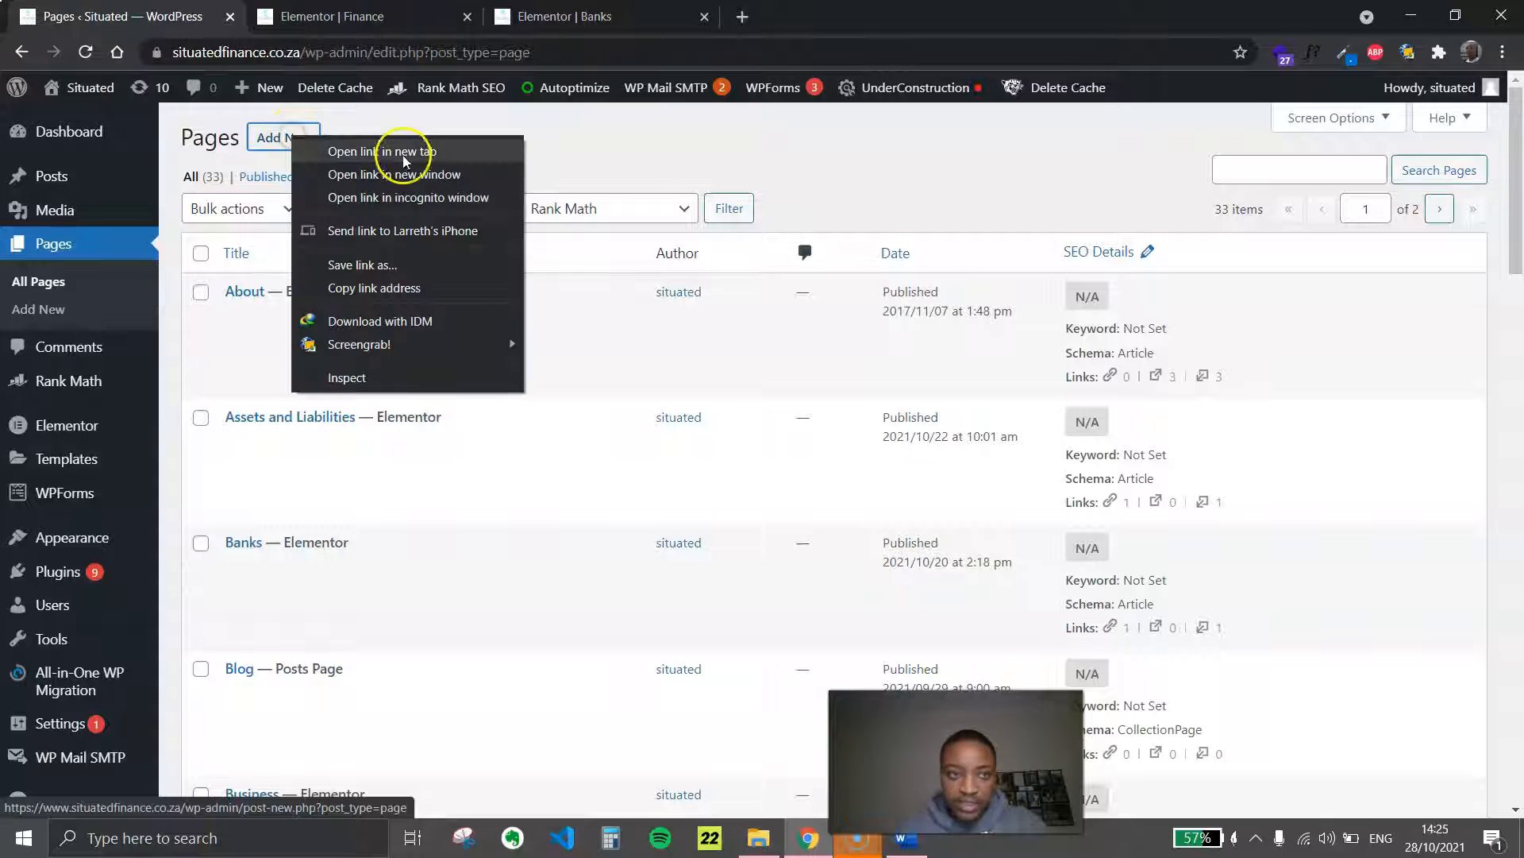
pyautogui.click(408, 156)
pyautogui.rightClick(284, 144)
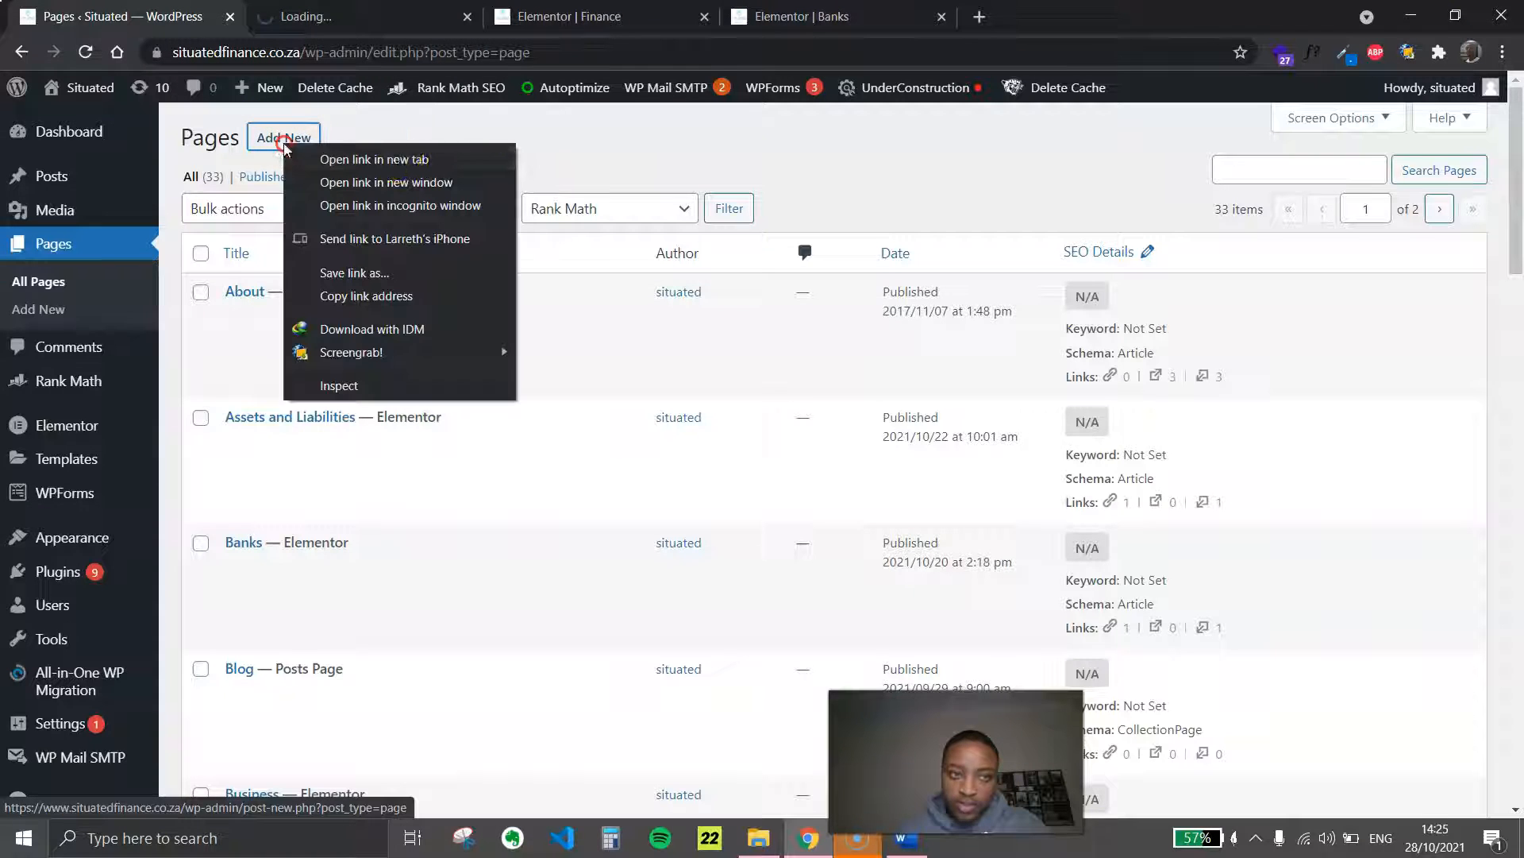
pyautogui.click(422, 160)
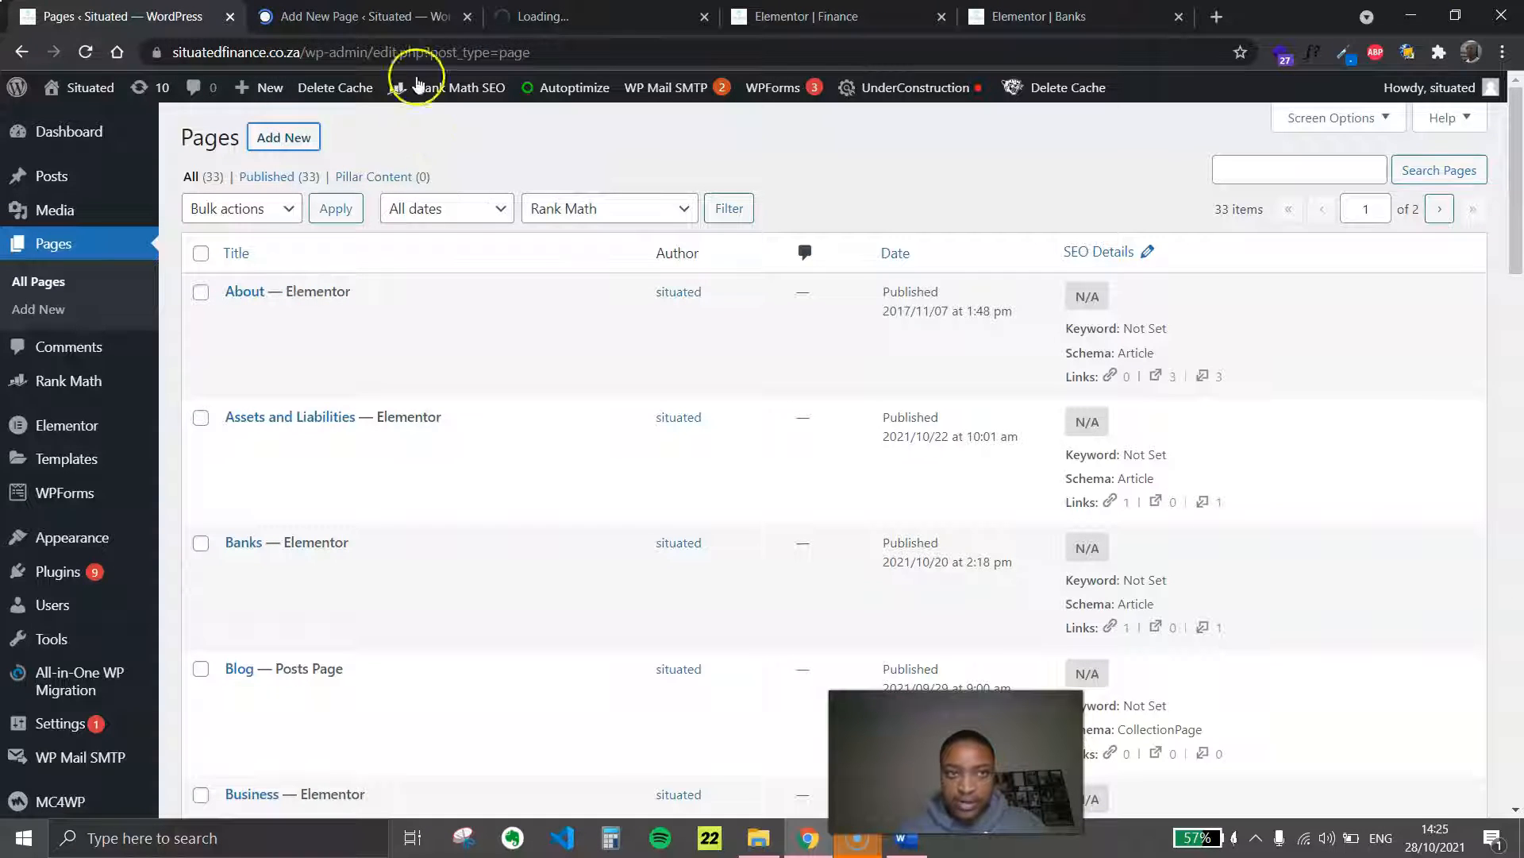
pyautogui.click(365, 15)
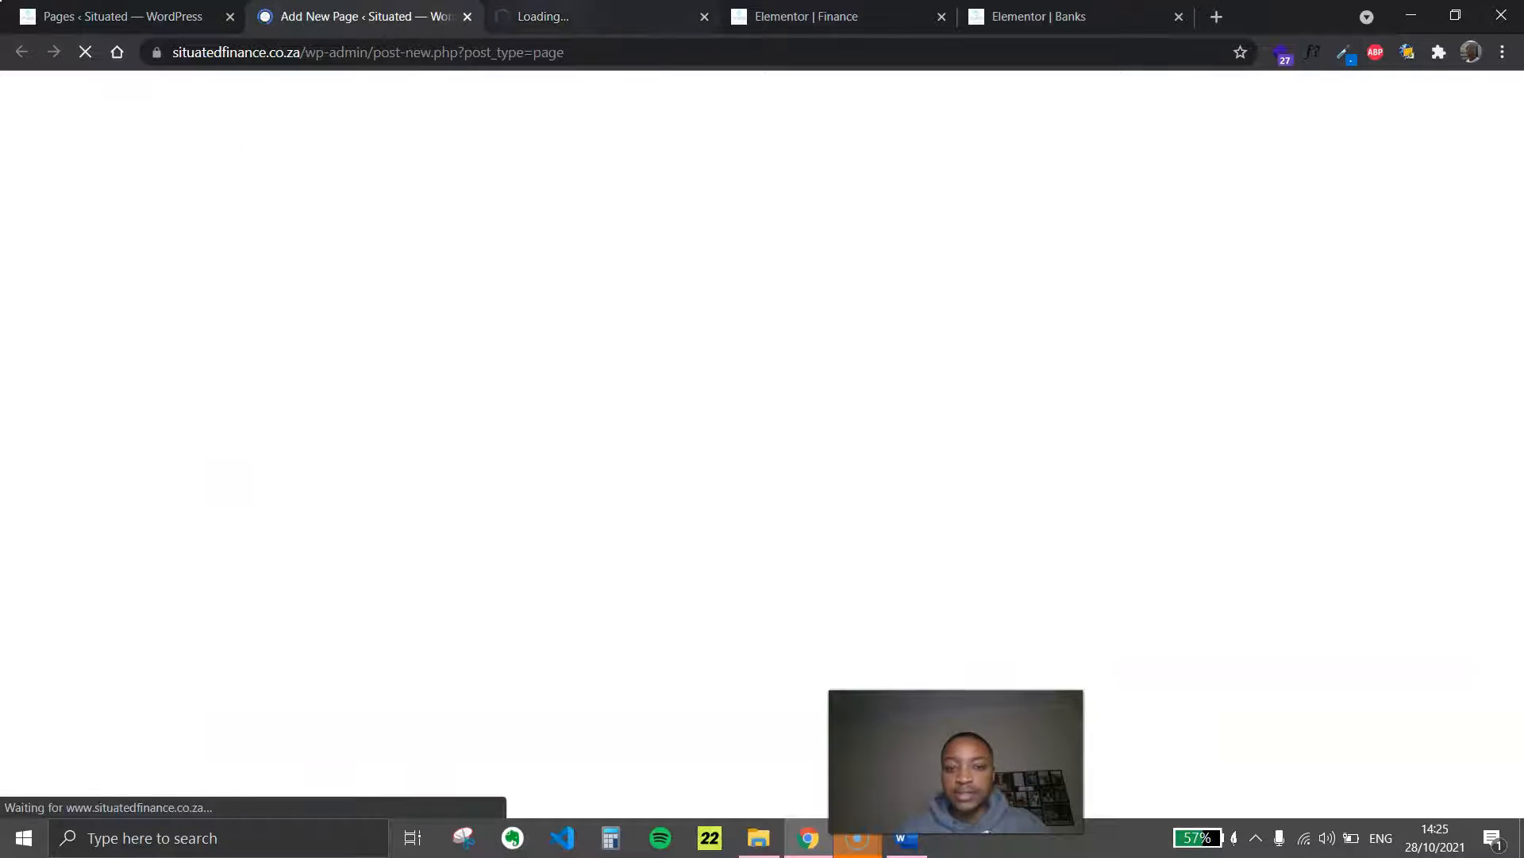
pyautogui.click(540, 15)
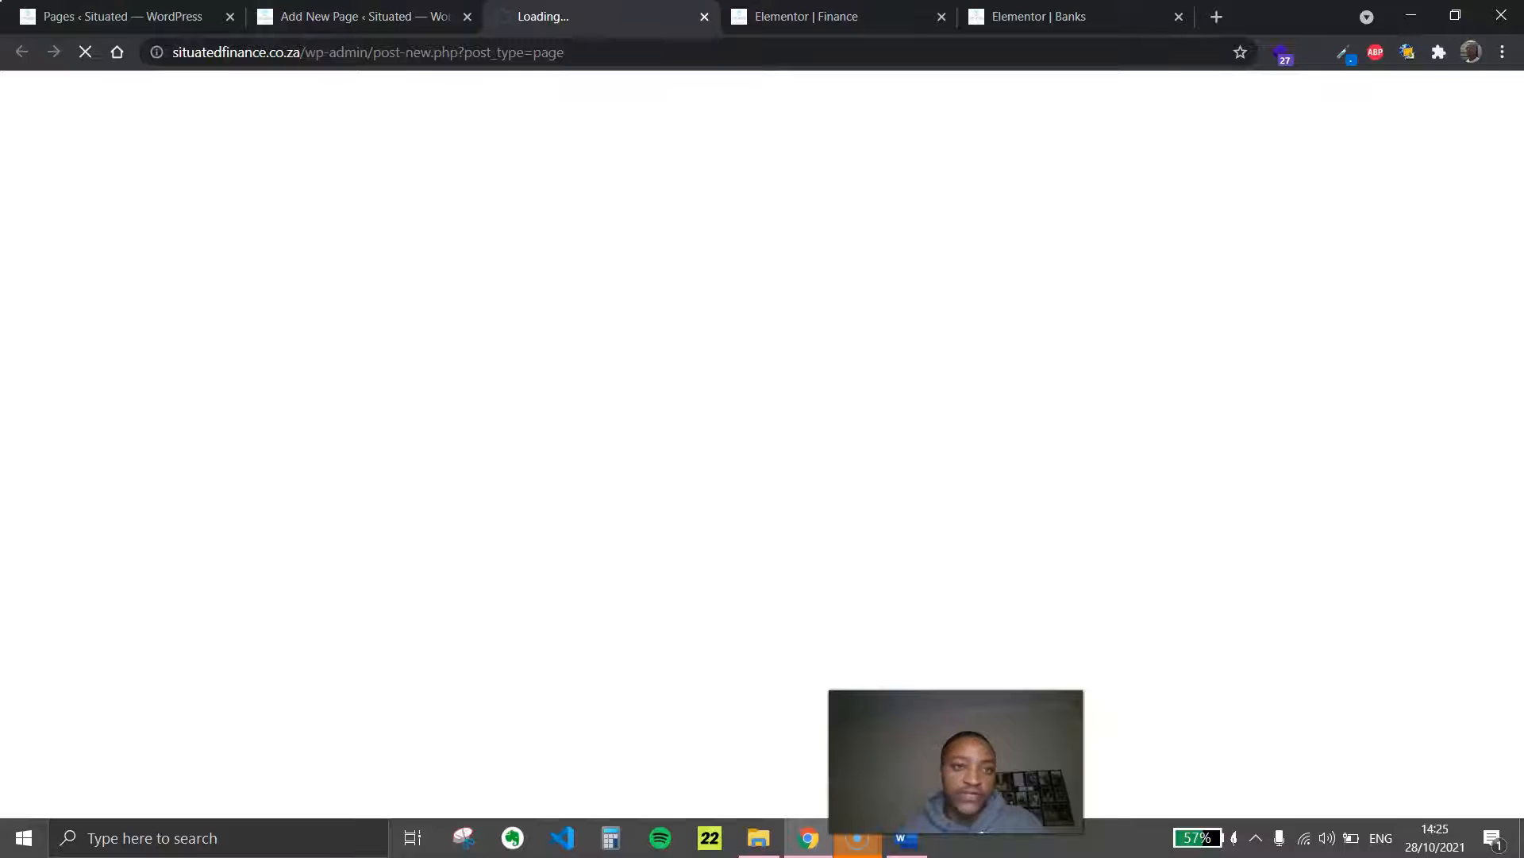
pyautogui.click(373, 16)
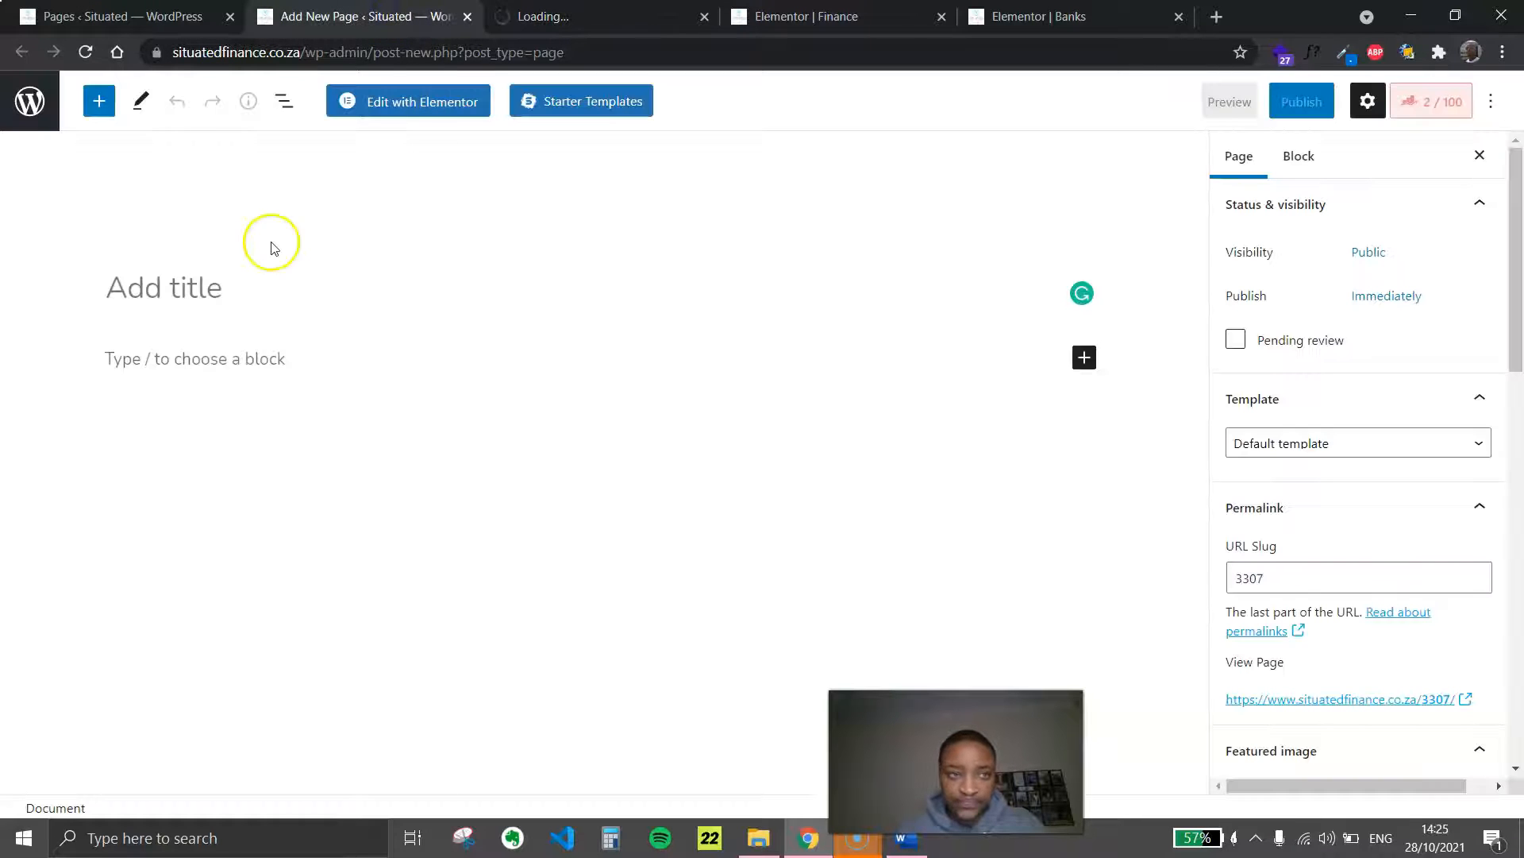
pyautogui.moveTo(332, 16); pyautogui.dragTo(571, 17)
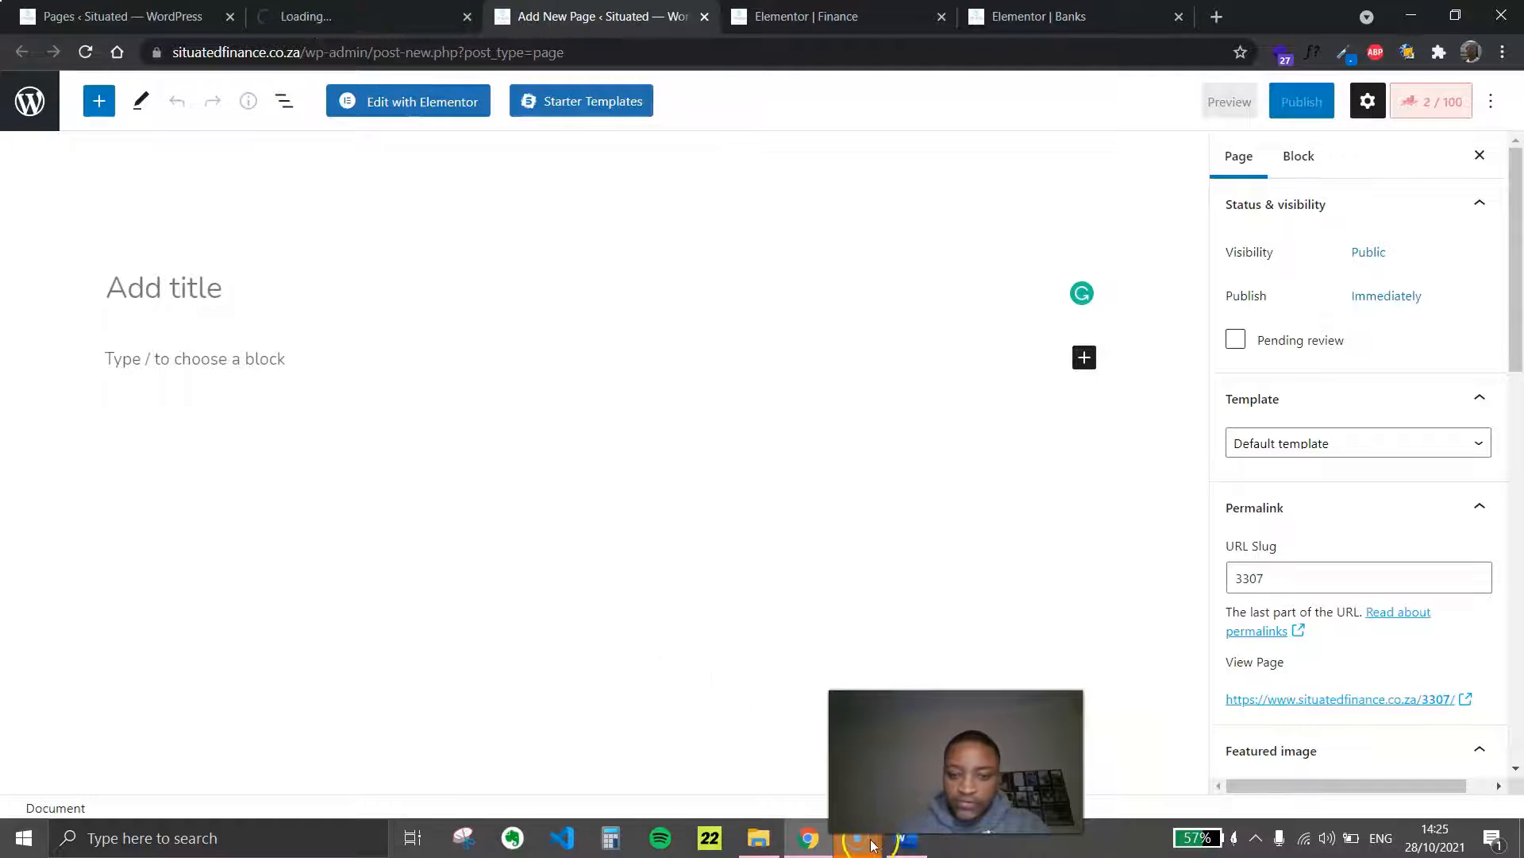
# Review the Time and Security sections in the Word document and return to the blank page editor
pyautogui.click(905, 839)
pyautogui.scroll(8, 799, 570)
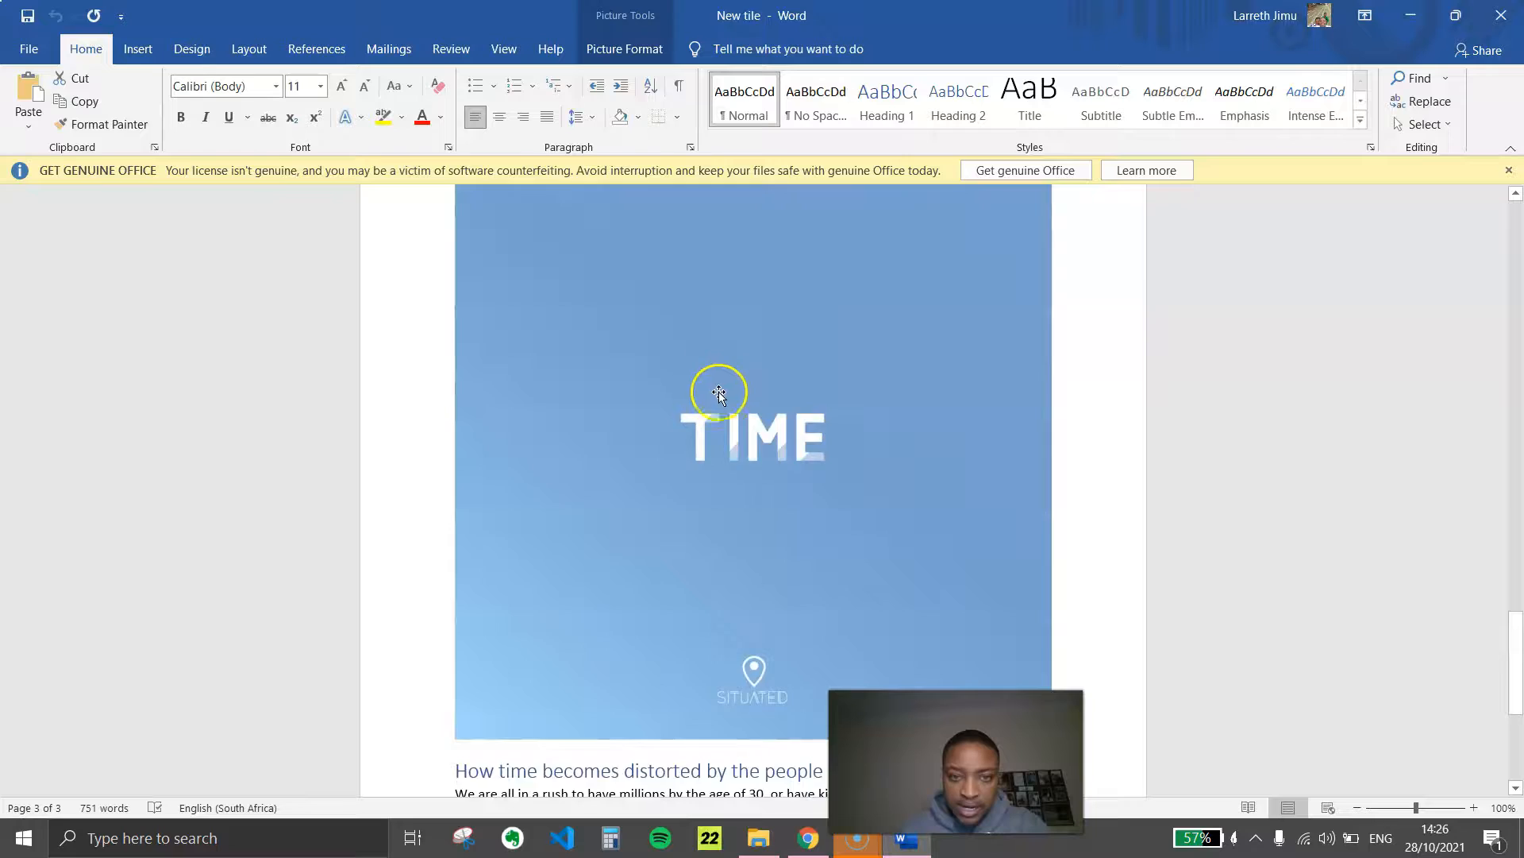
pyautogui.scroll(15, 718, 392)
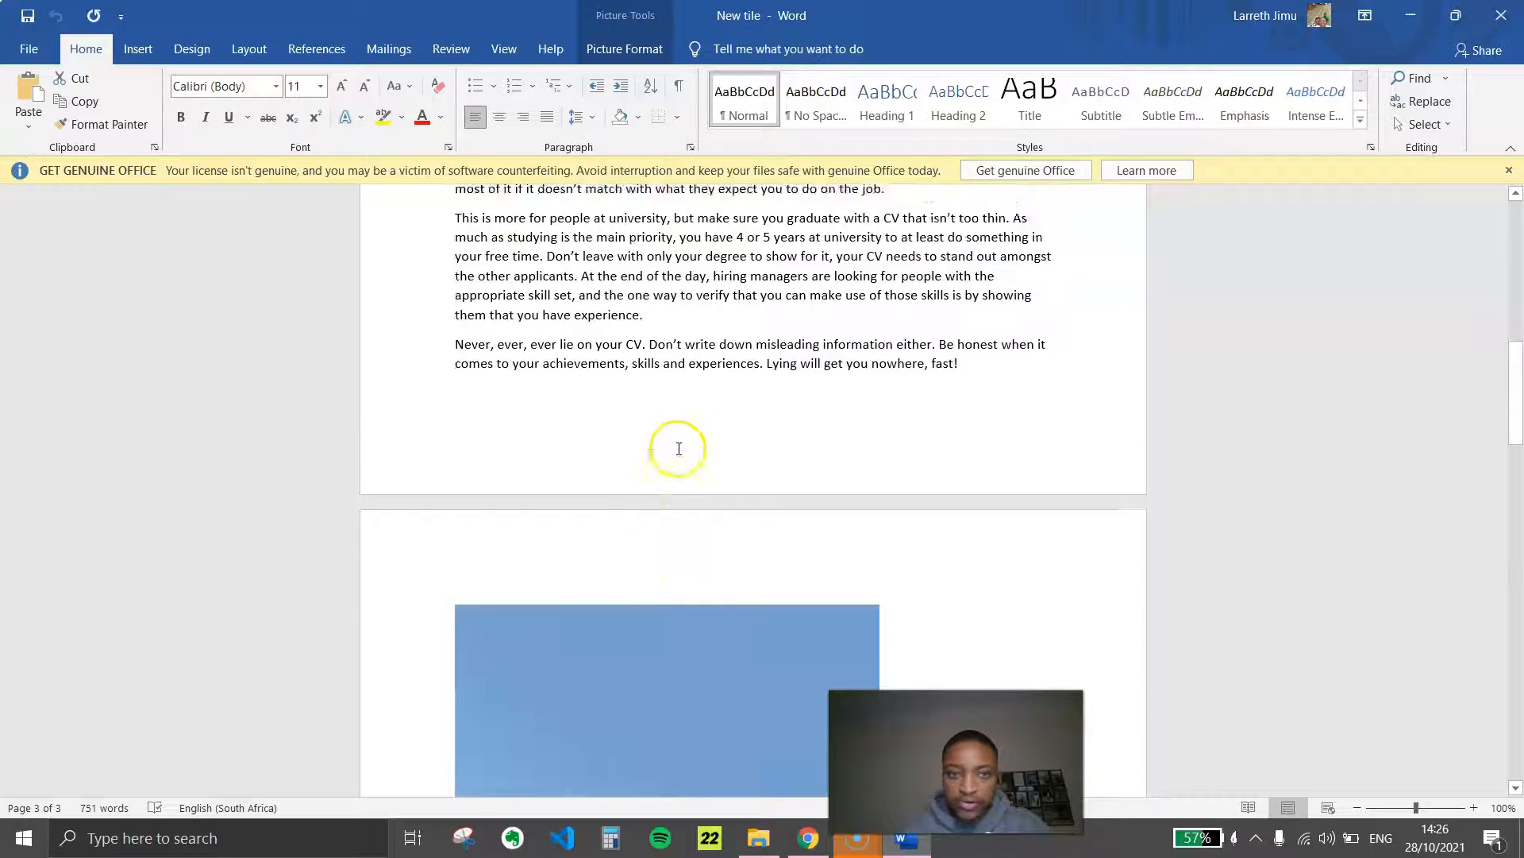
pyautogui.scroll(3, 691, 413)
pyautogui.scroll(-12, 705, 477)
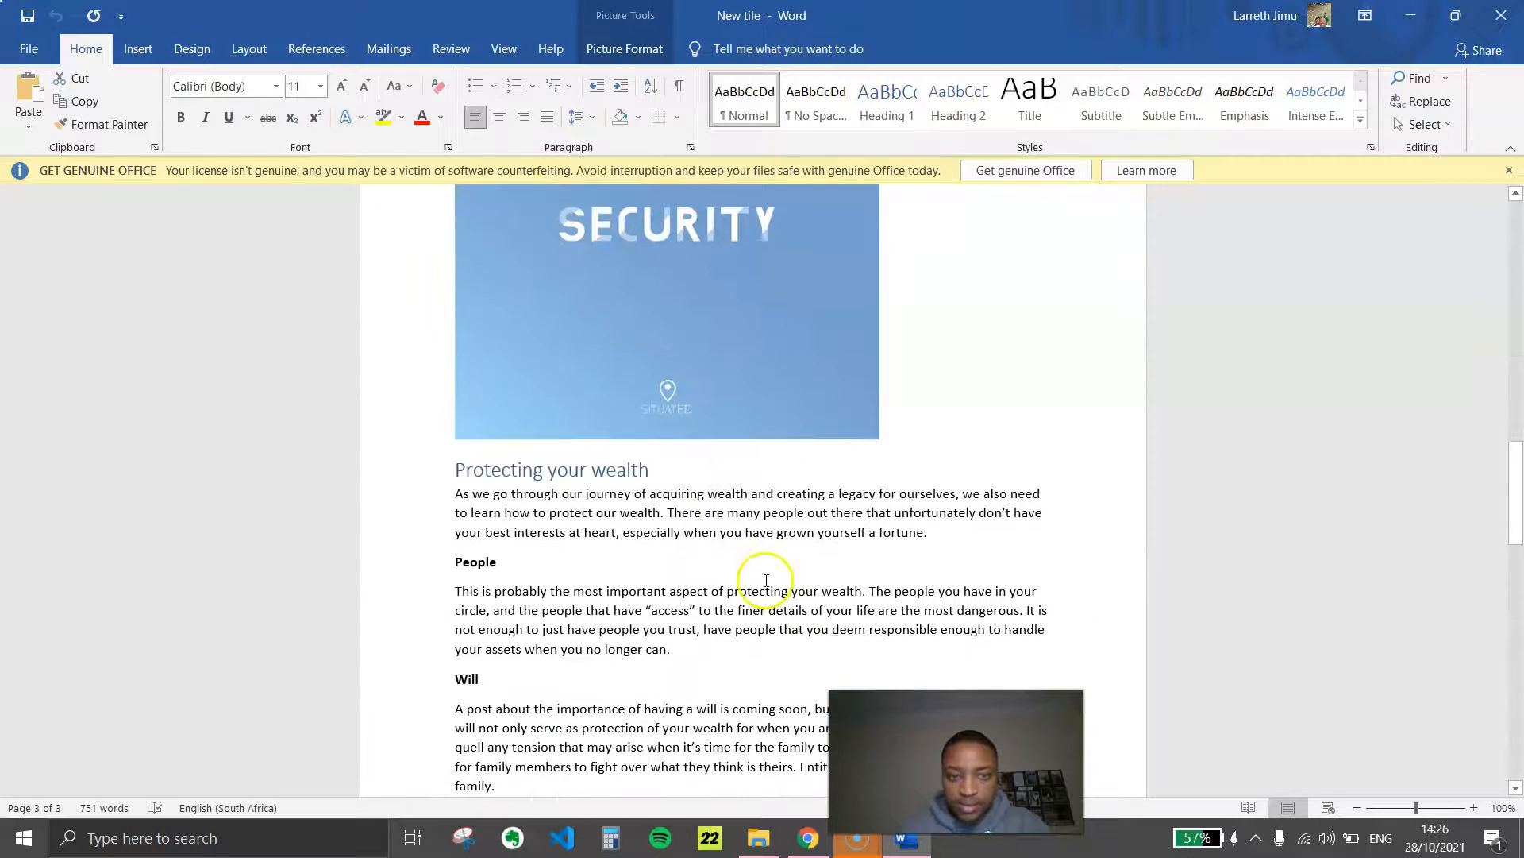
pyautogui.hotkey('alt', 'Tab')
# Publish the new page under the title Security with its on-page title disabled in the Astra settings
pyautogui.write('S')
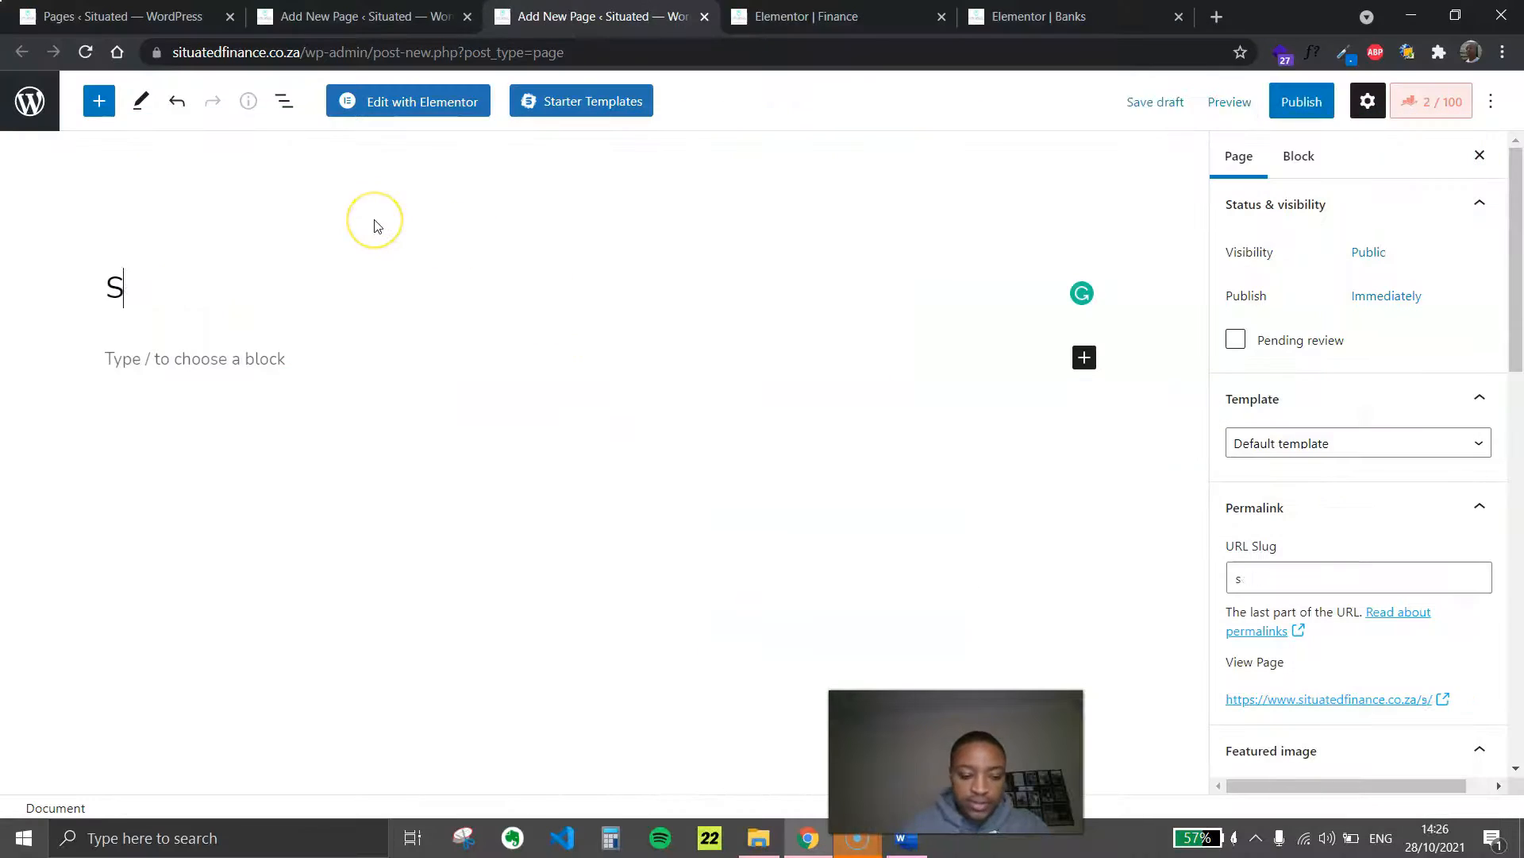
pyautogui.write('ecurity')
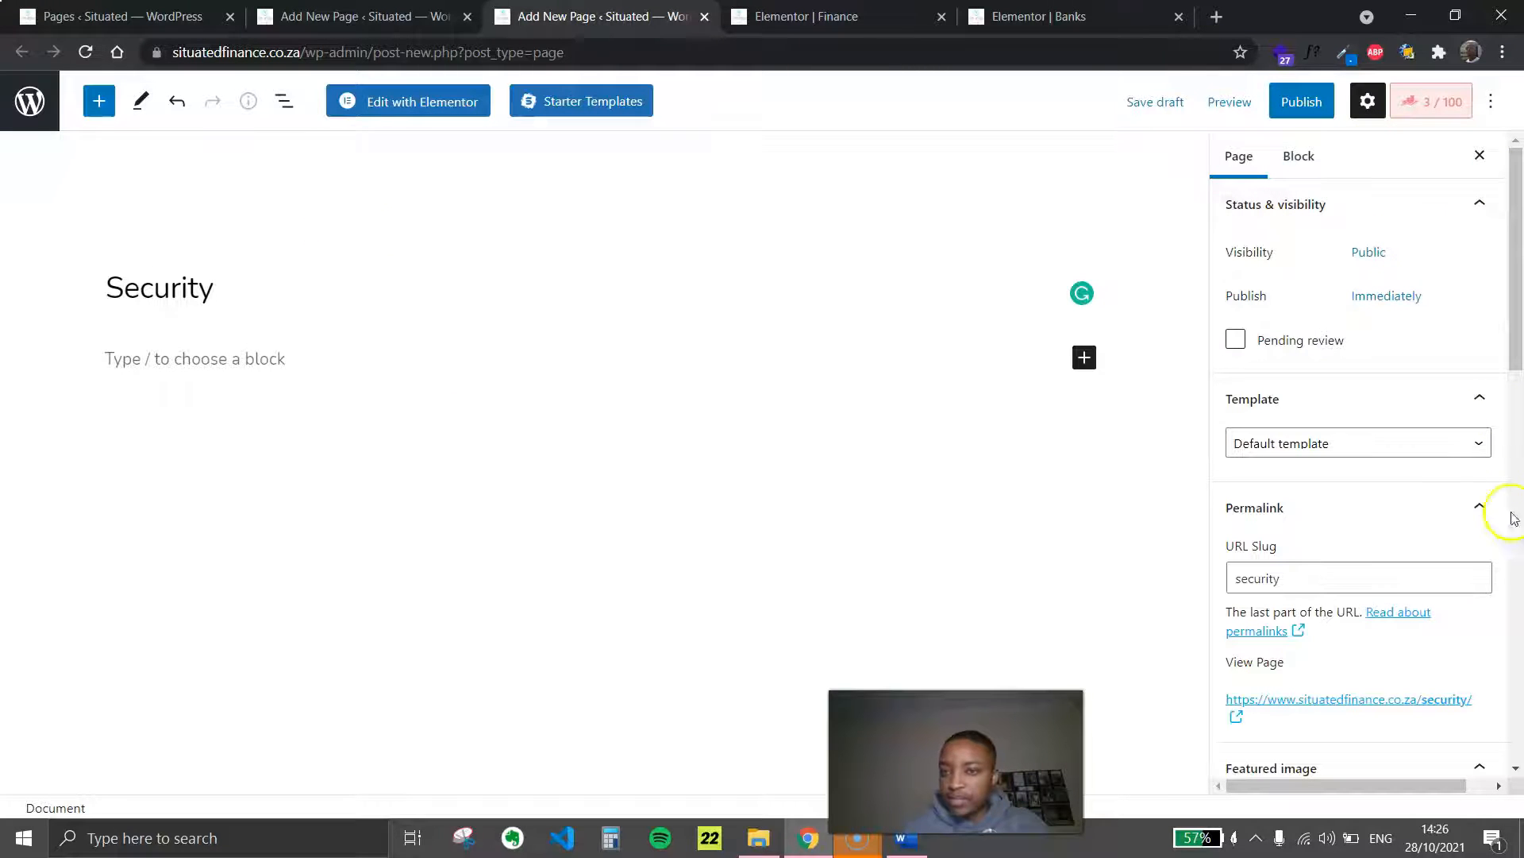
pyautogui.scroll(-8, 1333, 392)
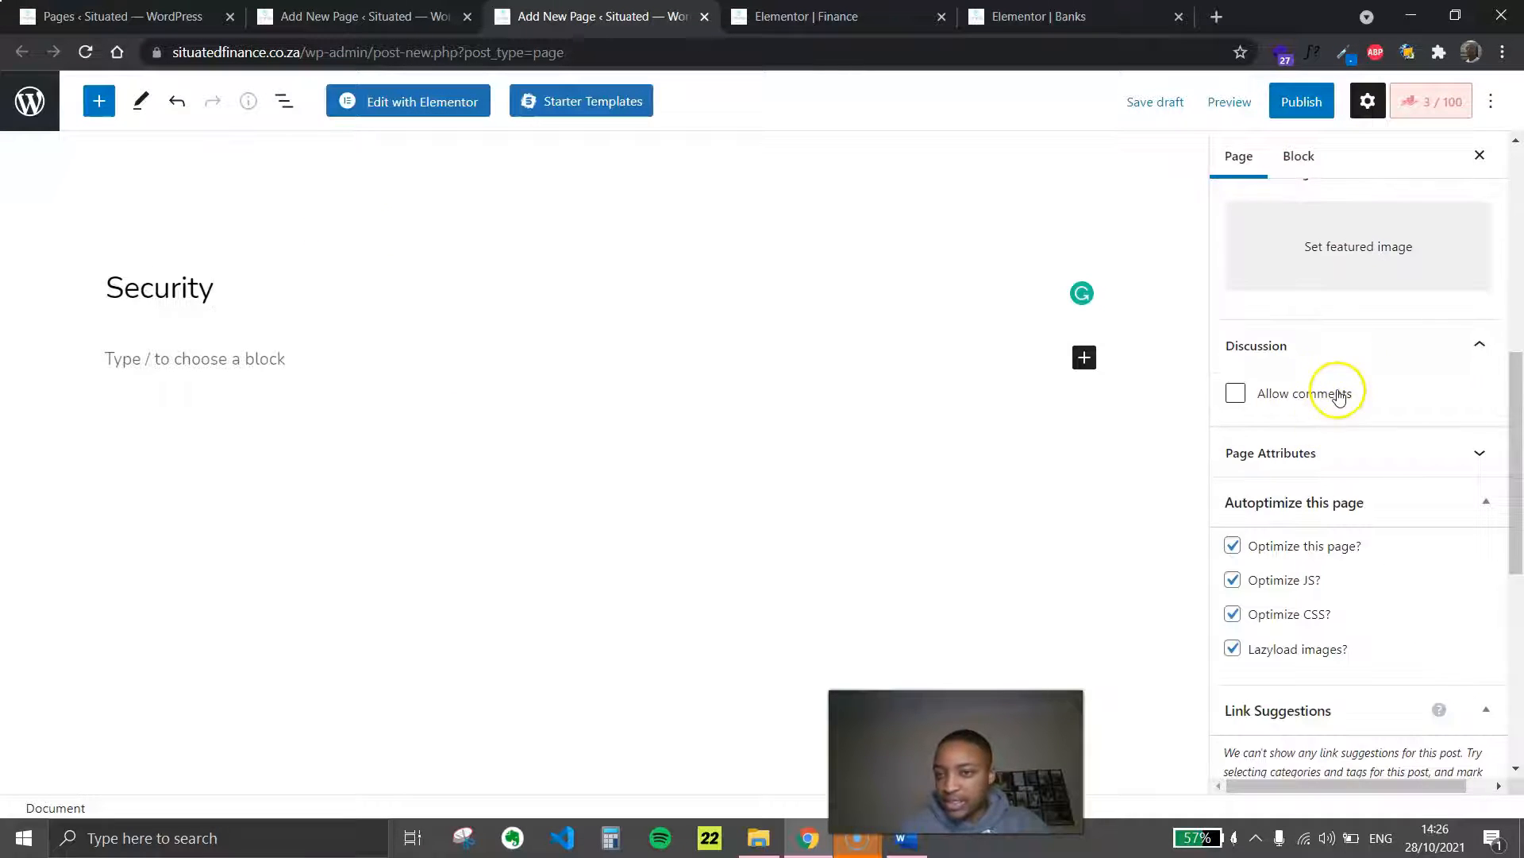
pyautogui.scroll(-6, 1322, 480)
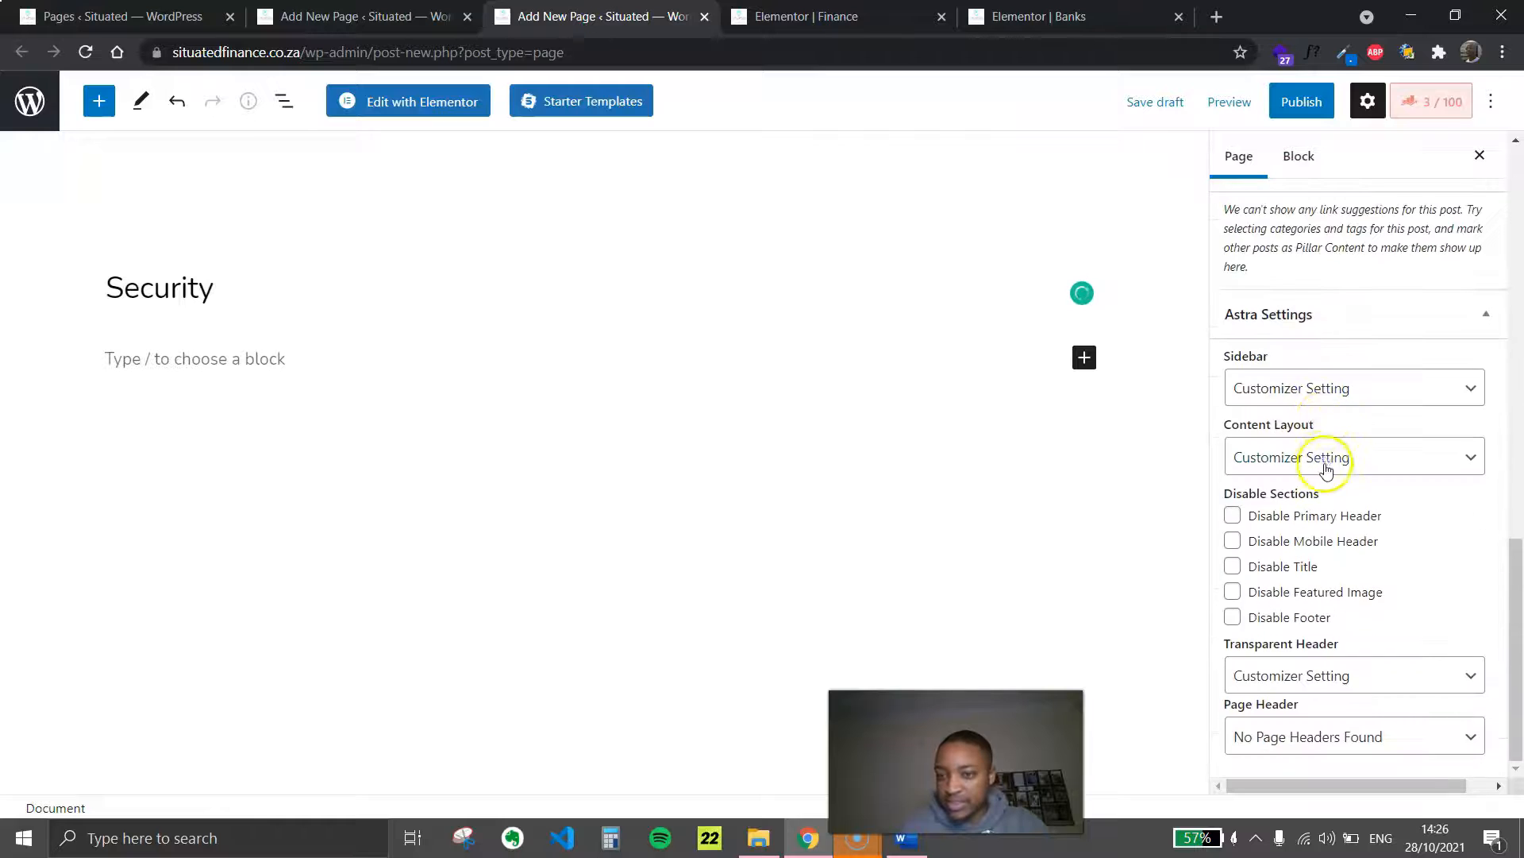
pyautogui.click(1294, 568)
pyautogui.click(1328, 109)
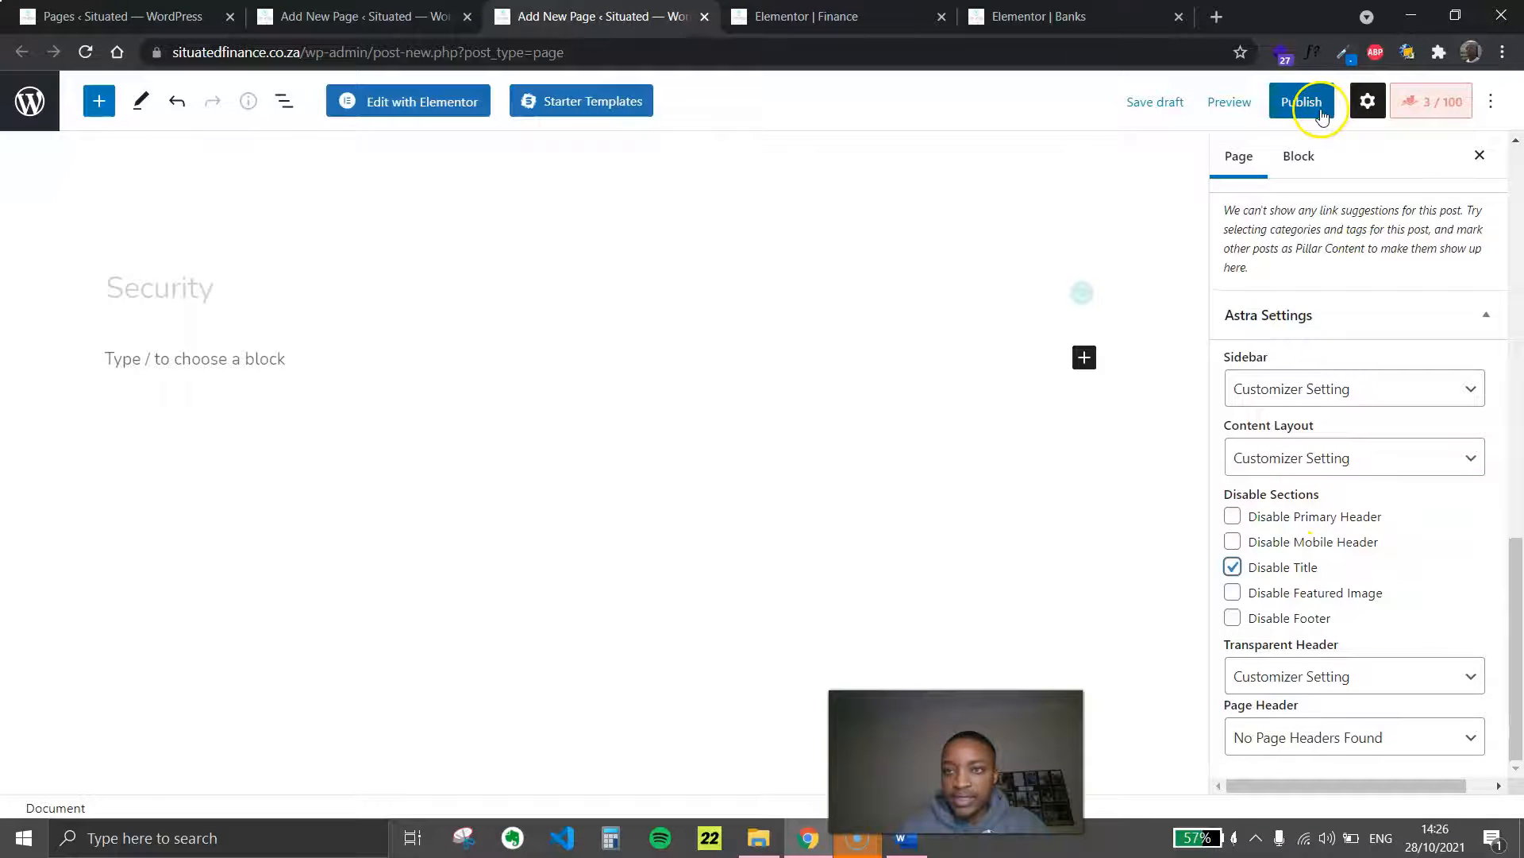
pyautogui.click(1322, 103)
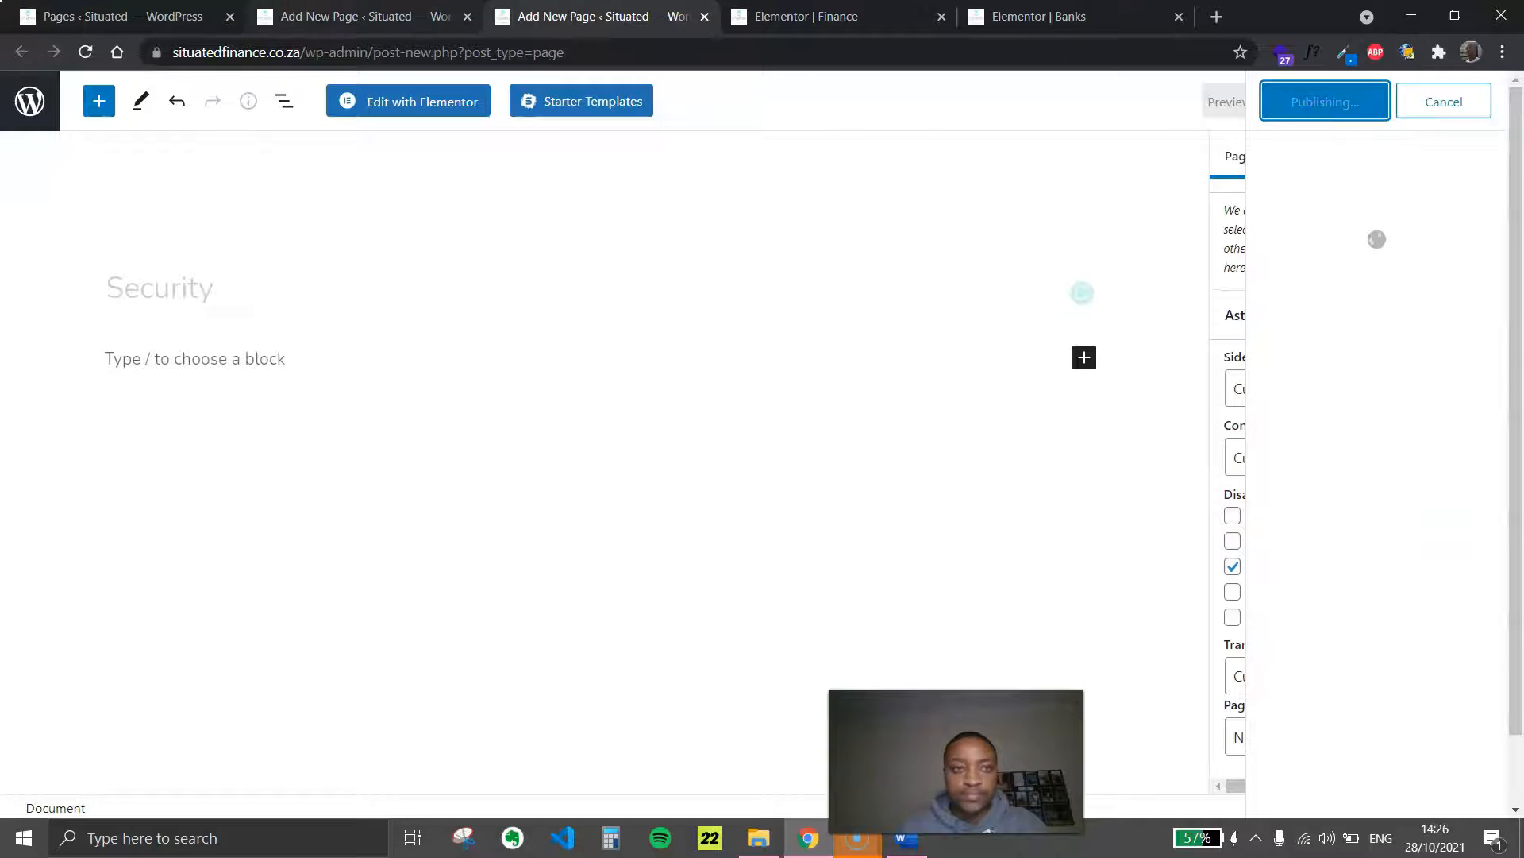
# Publish the other blank page under the title Time with its on-page title disabled in the Astra settings
pyautogui.hotkey('ctrl', 'shift', 'Tab')
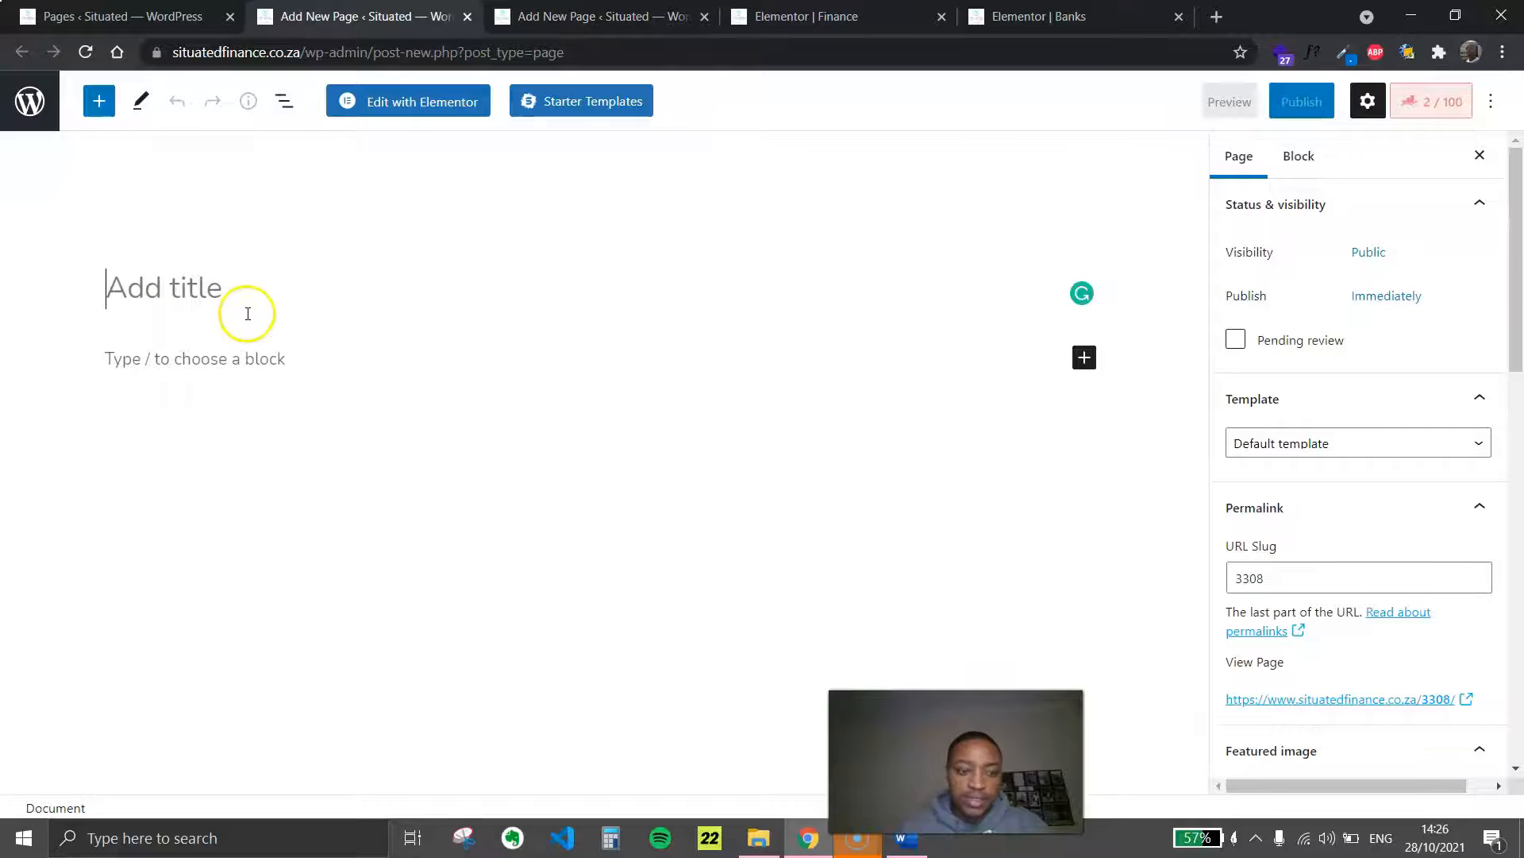
pyautogui.write('Time')
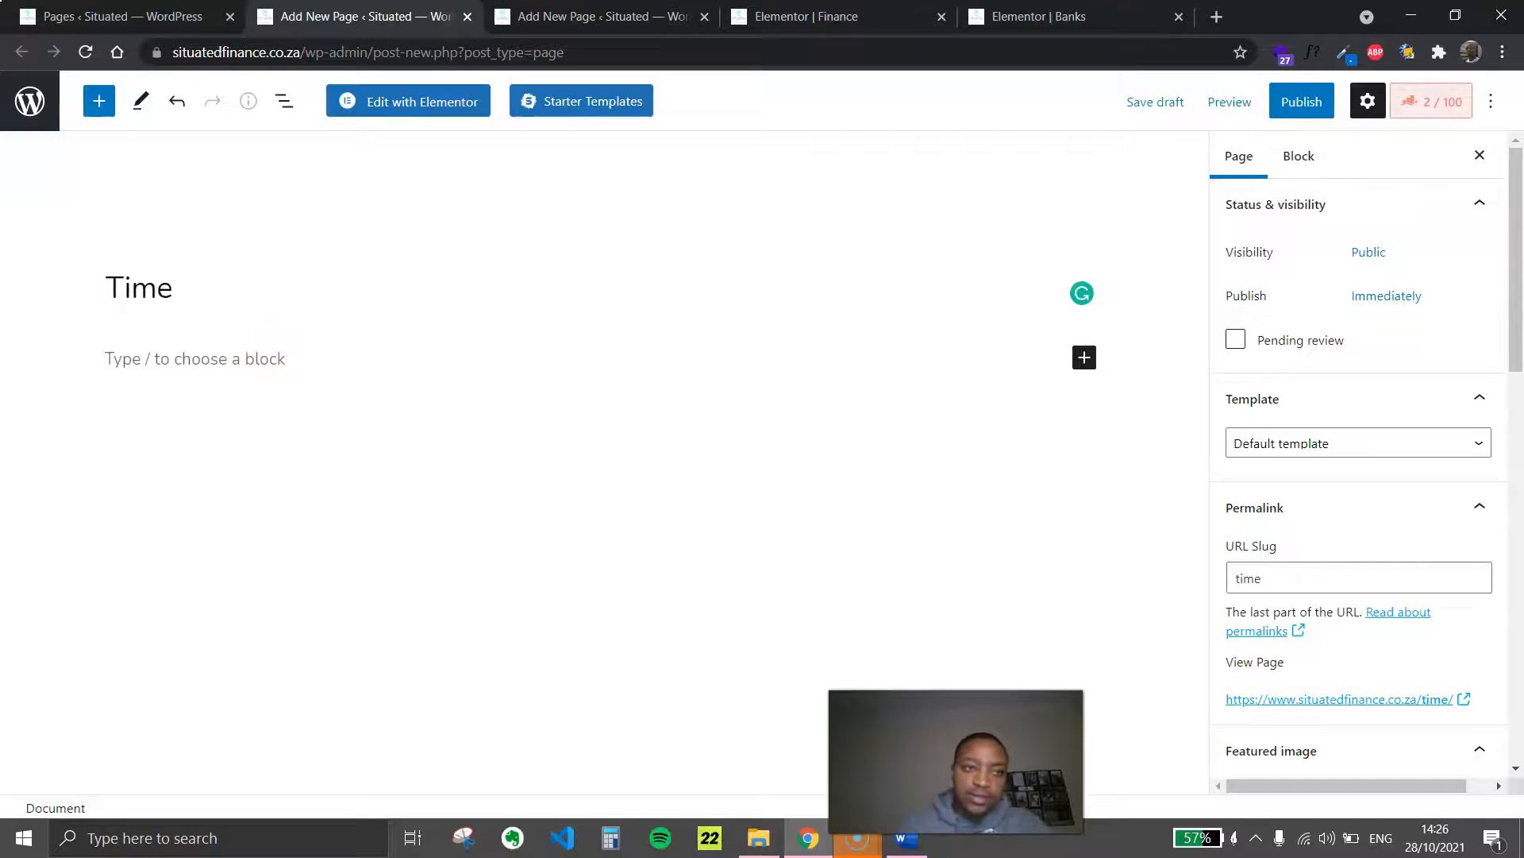
pyautogui.scroll(-10, 1395, 585)
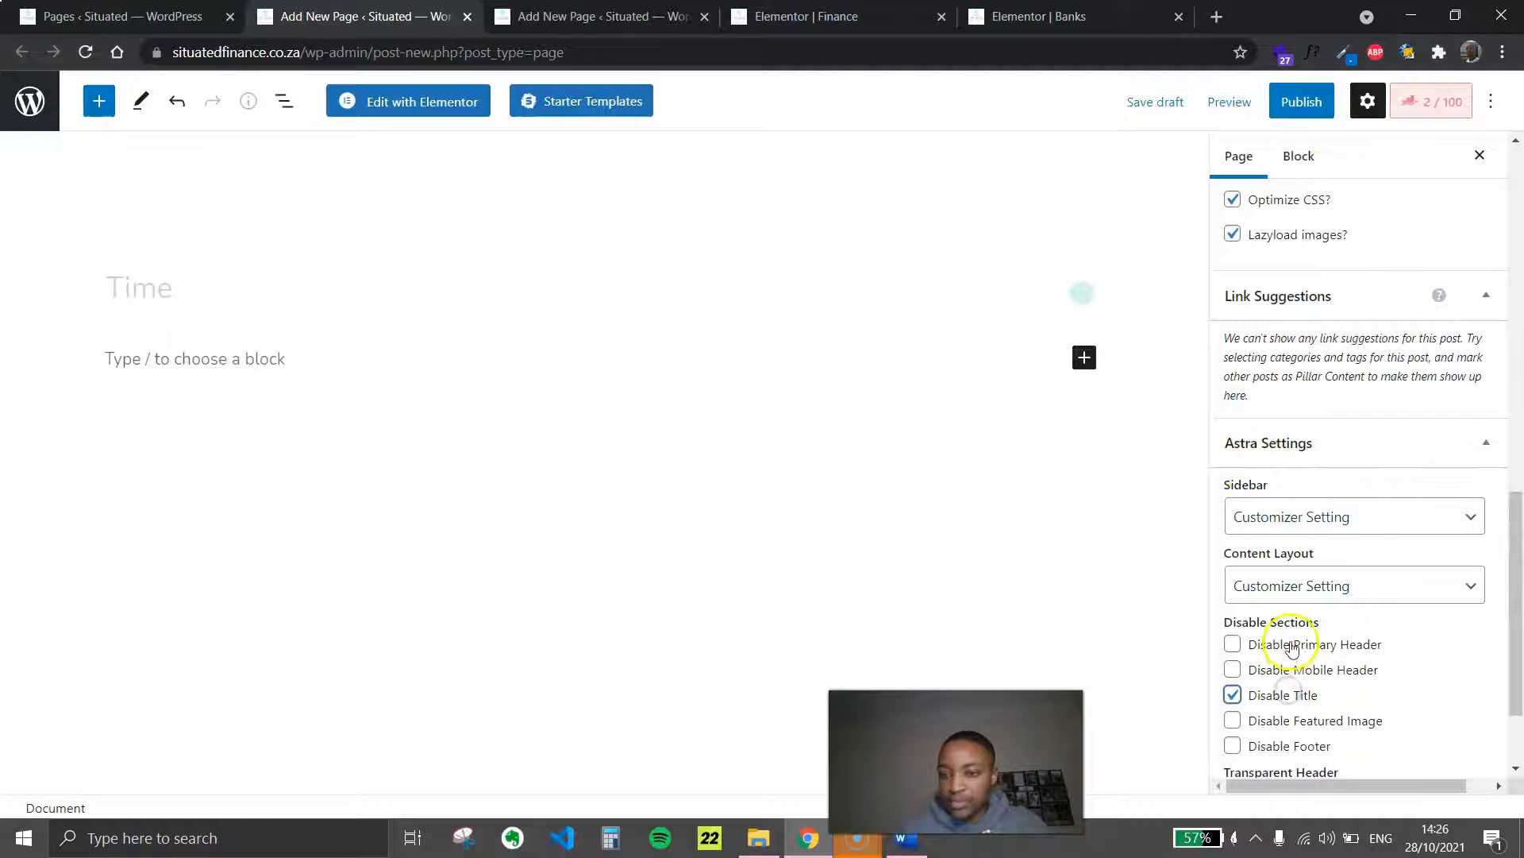
pyautogui.click(1302, 101)
pyautogui.click(1308, 99)
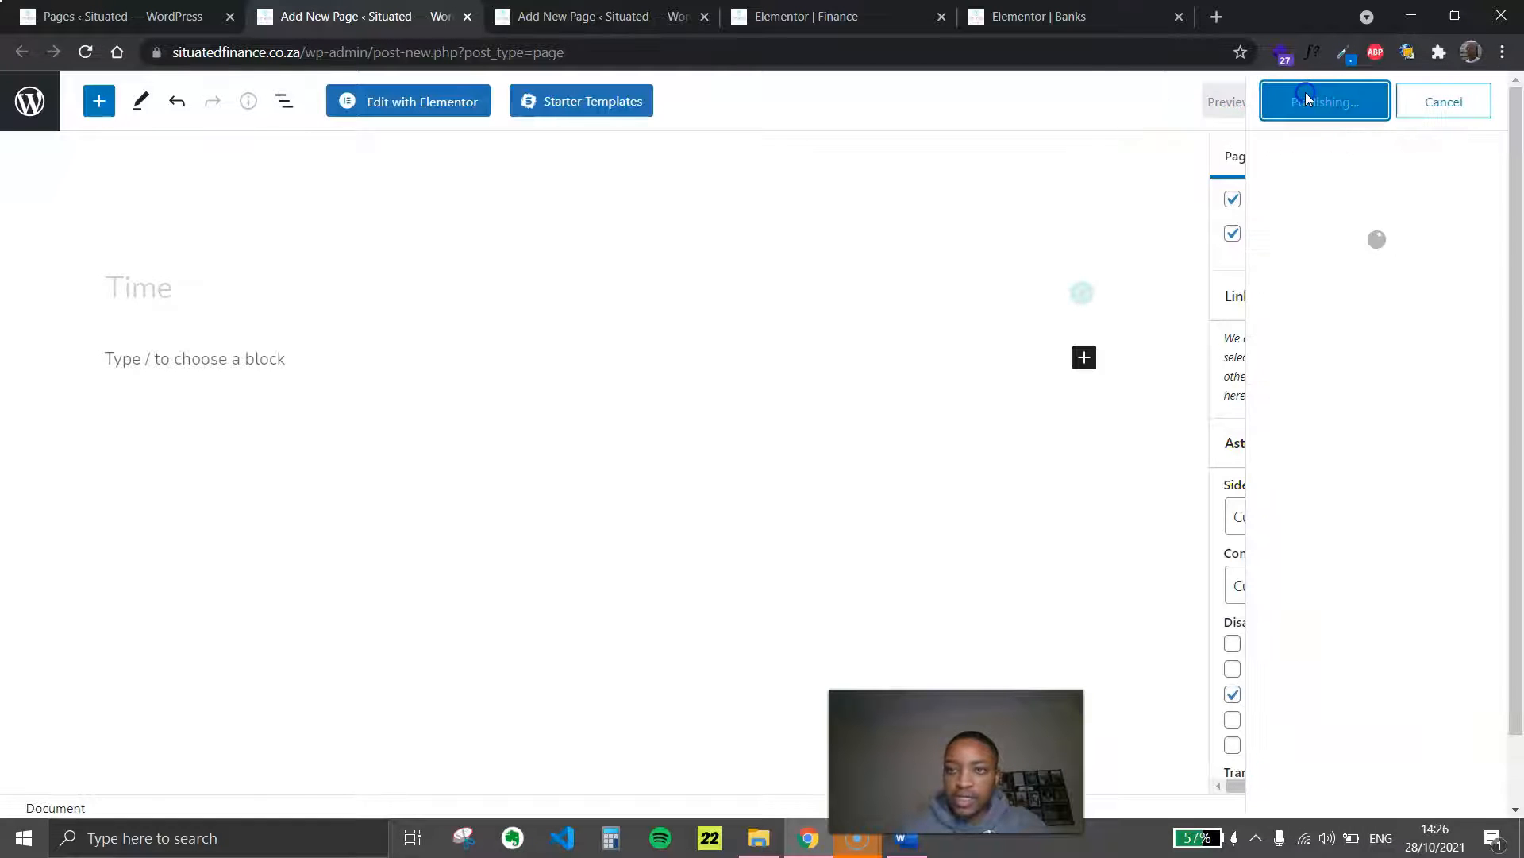
# Open the published Security and Time pages in the Elementor editor, each in its own browser tab
pyautogui.click(516, 20)
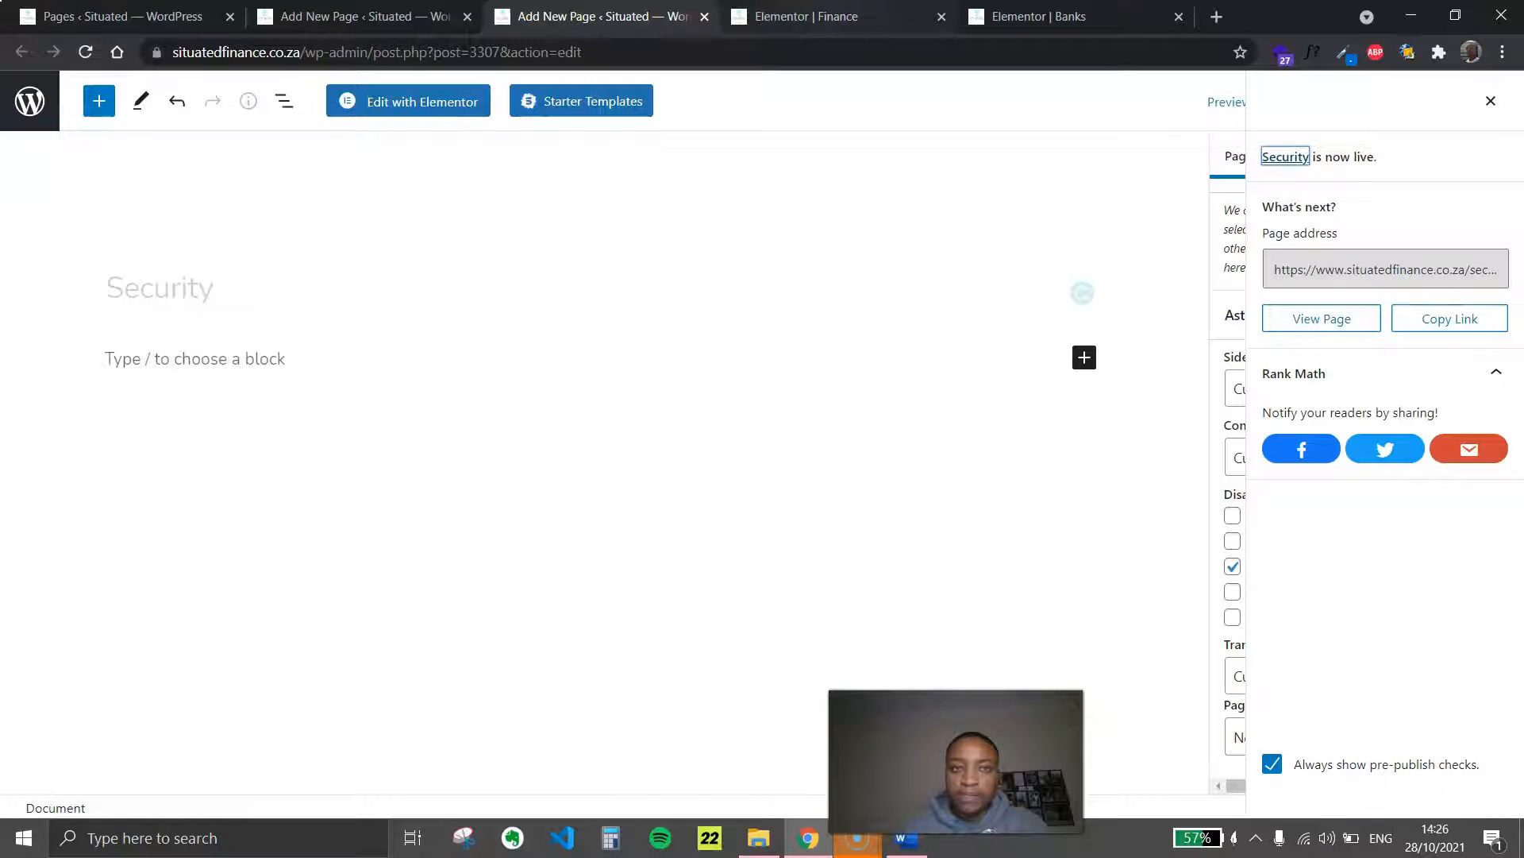
pyautogui.click(453, 110)
pyautogui.click(442, 15)
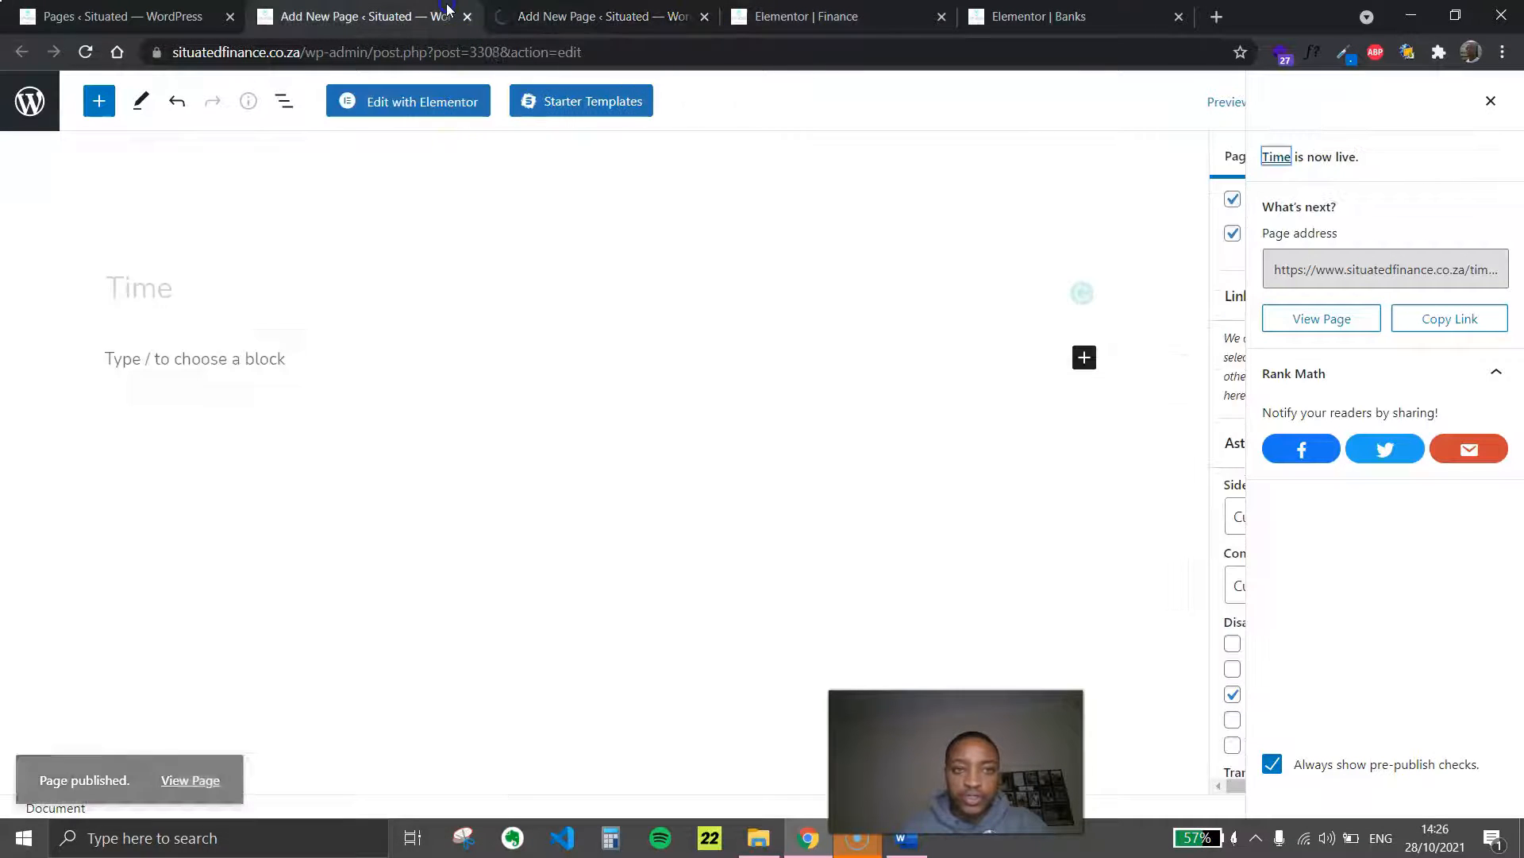
pyautogui.click(421, 105)
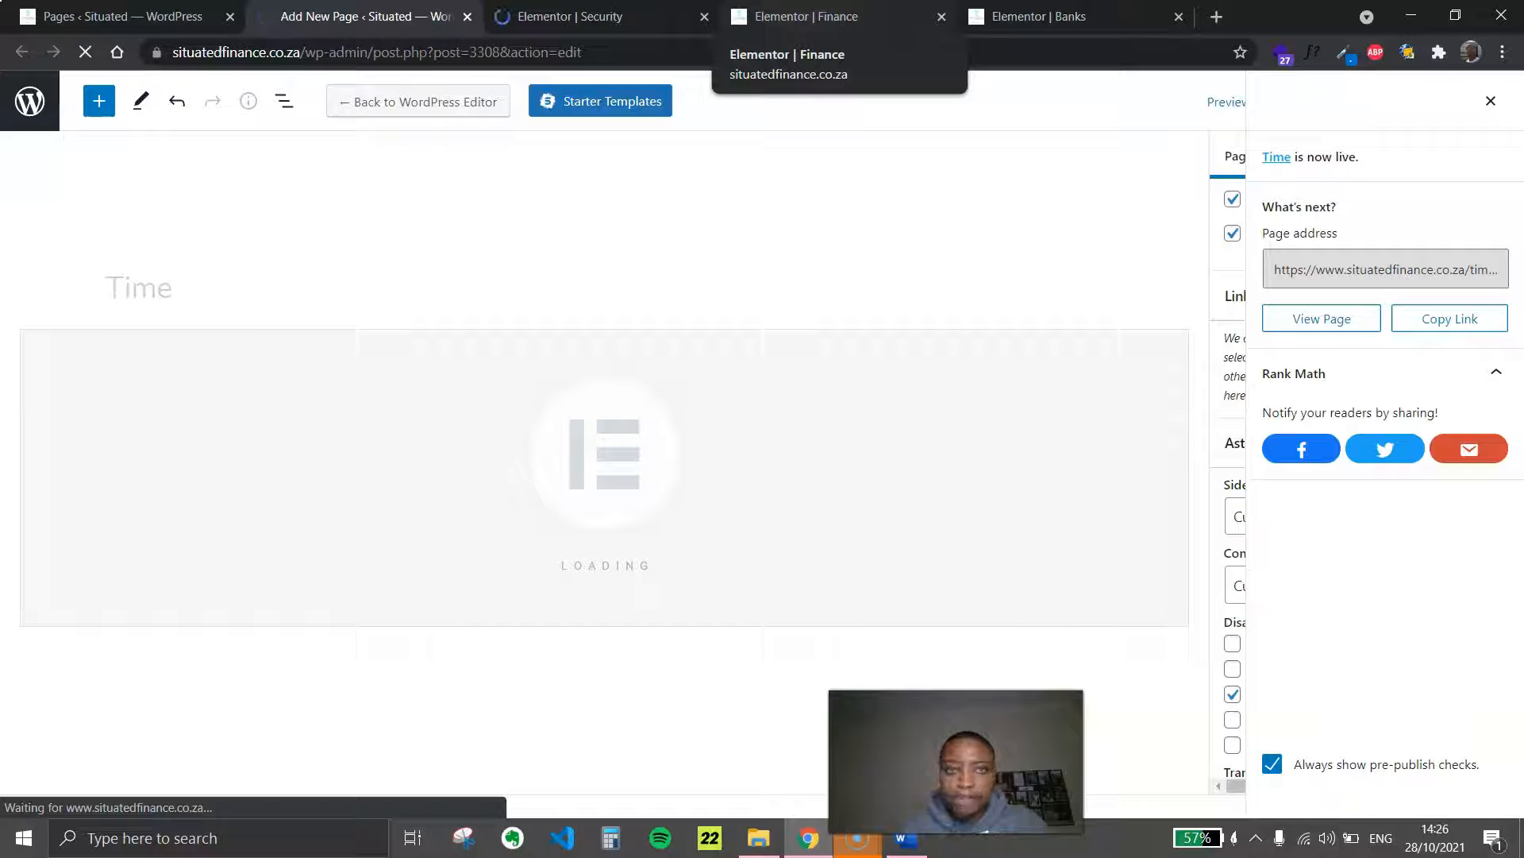
# Duplicate the Finance page's section holding the Assets and Liabilities, Responsibilities and Career tiles
pyautogui.click(807, 16)
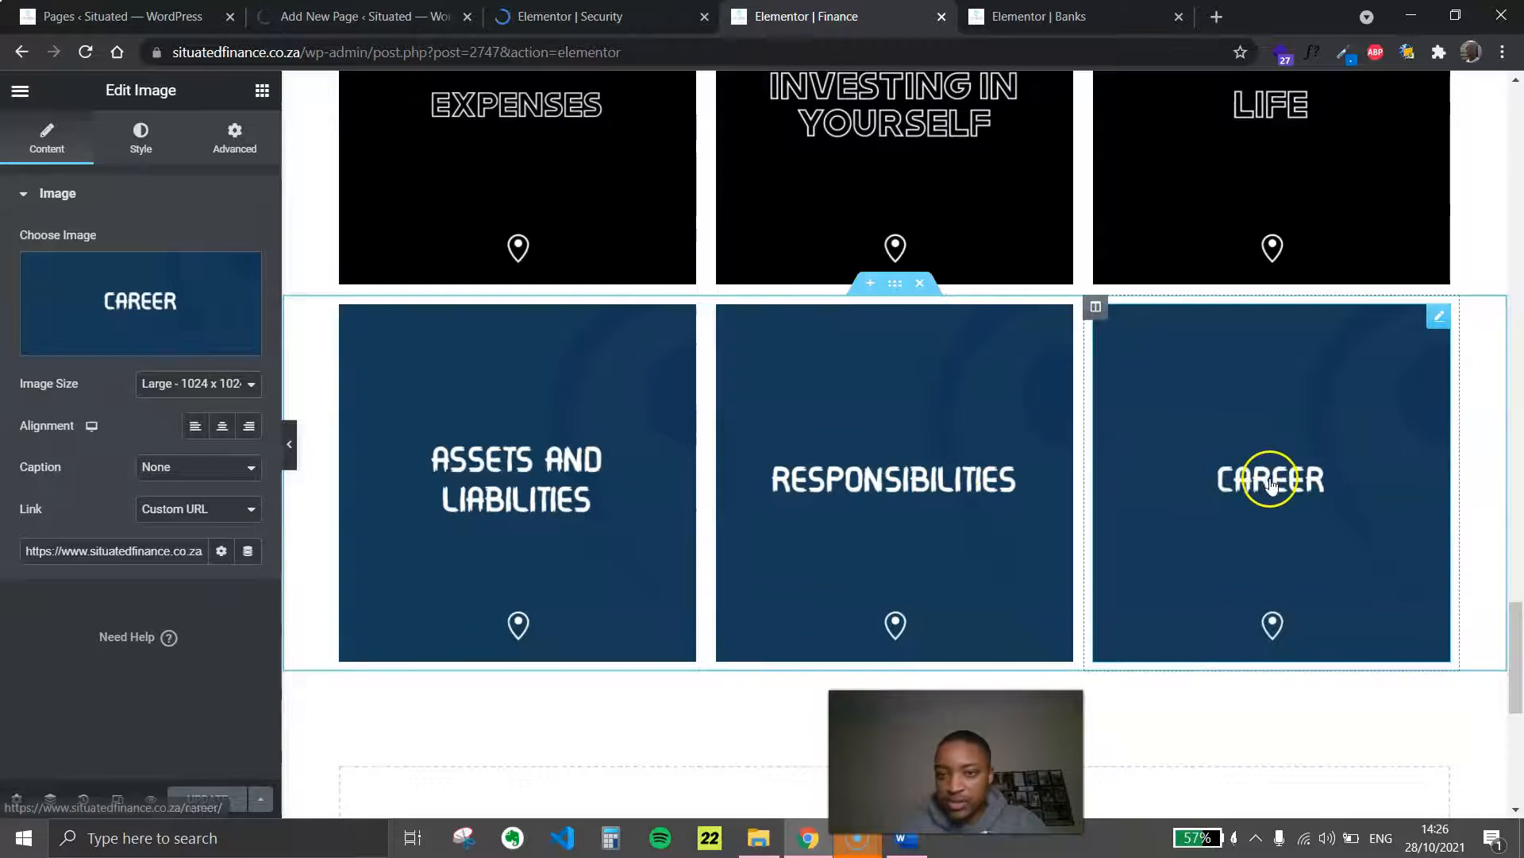
pyautogui.scroll(-2, 1270, 480)
pyautogui.scroll(2, 556, 284)
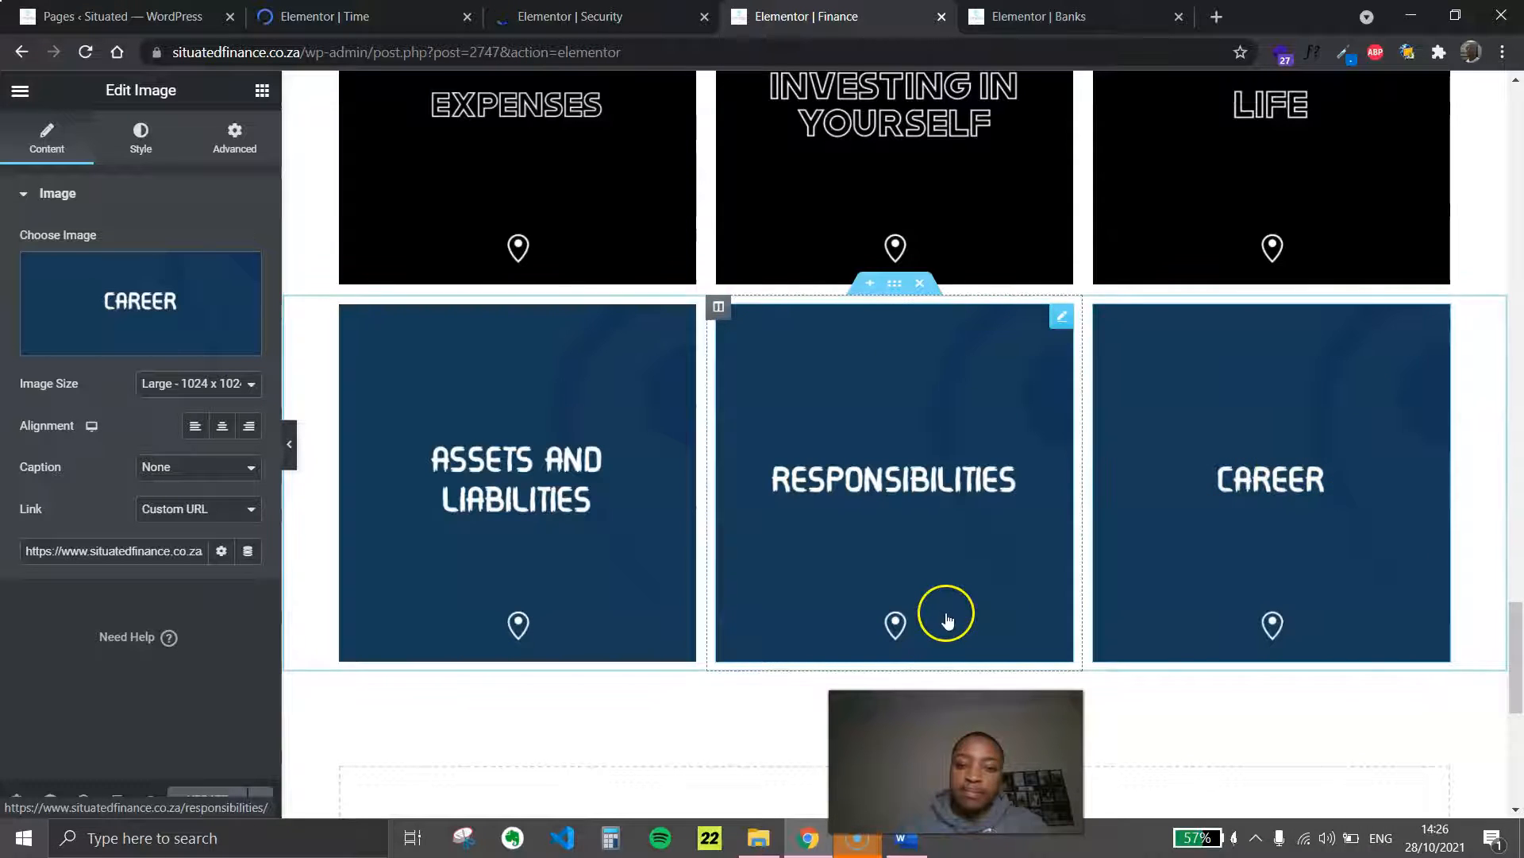
pyautogui.scroll(-5, 953, 601)
pyautogui.scroll(5, 1098, 433)
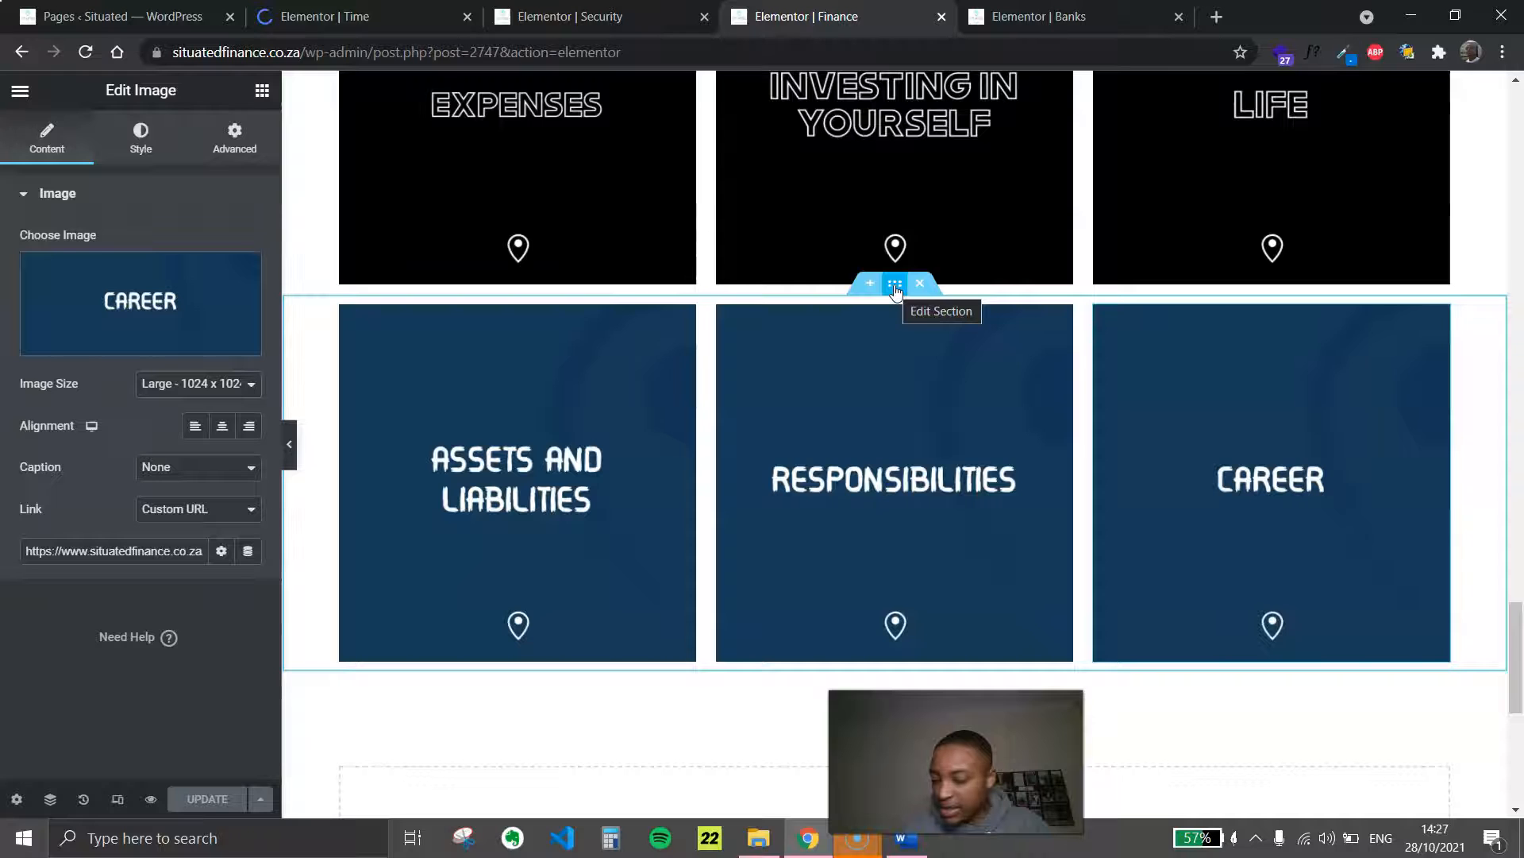
pyautogui.rightClick(896, 291)
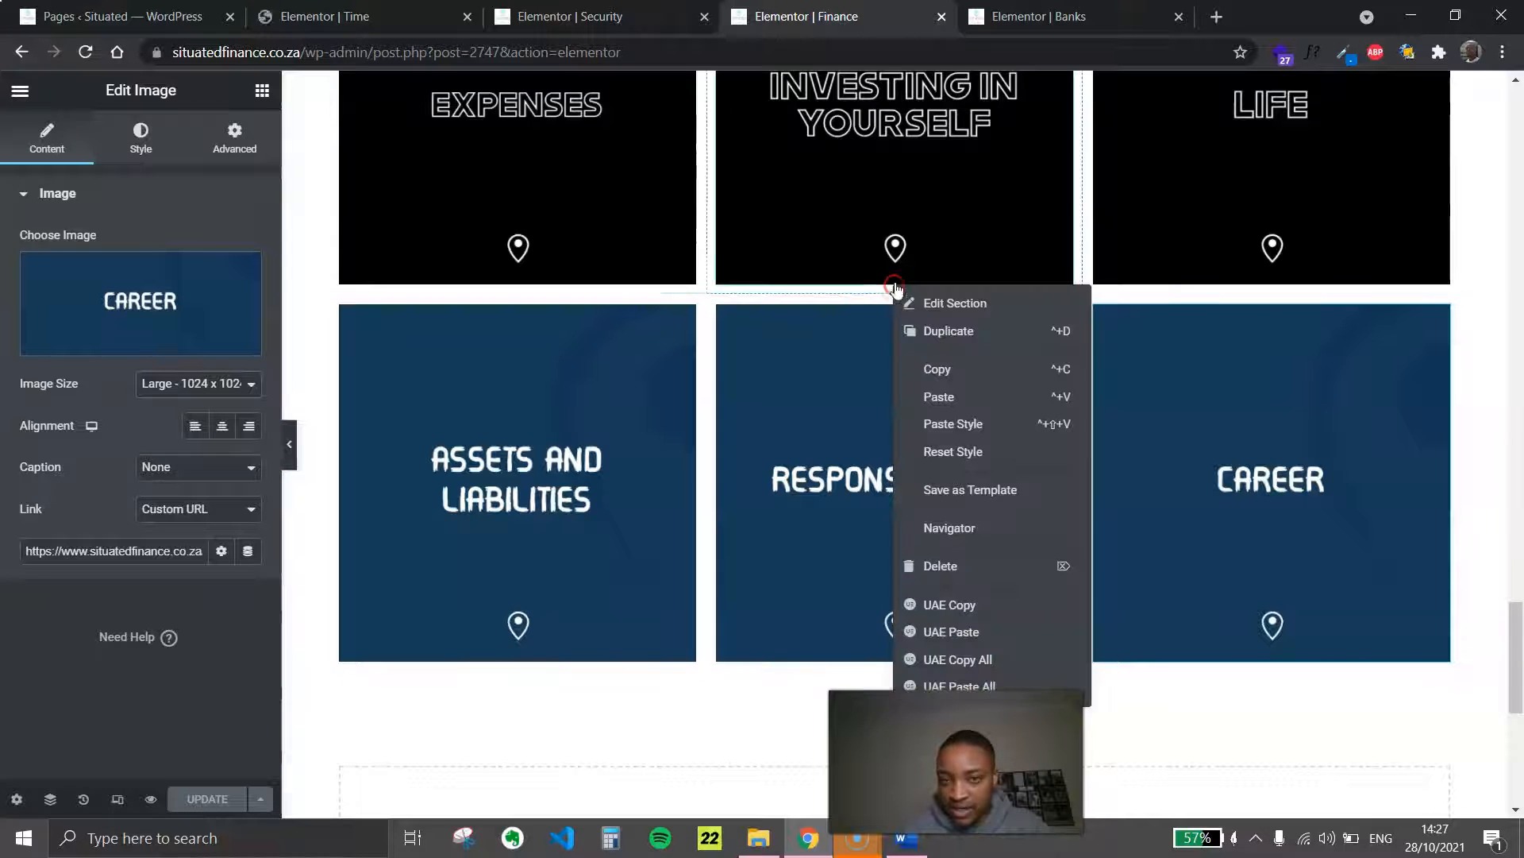
pyautogui.click(930, 332)
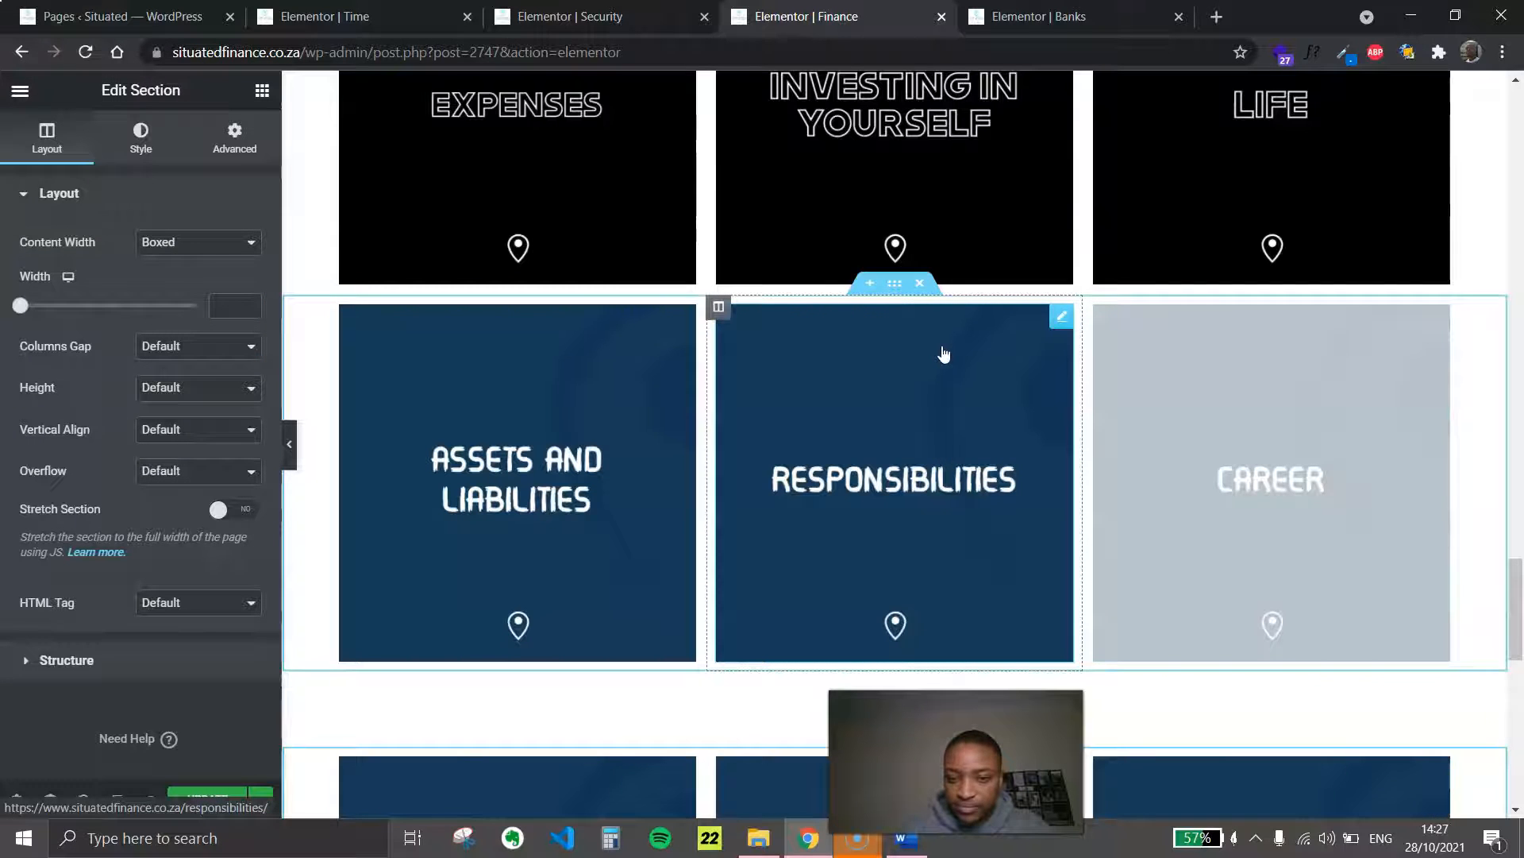
# Examine the spacing around the original and duplicated blue tile rows, with and without the editing panel
pyautogui.scroll(-4, 674, 738)
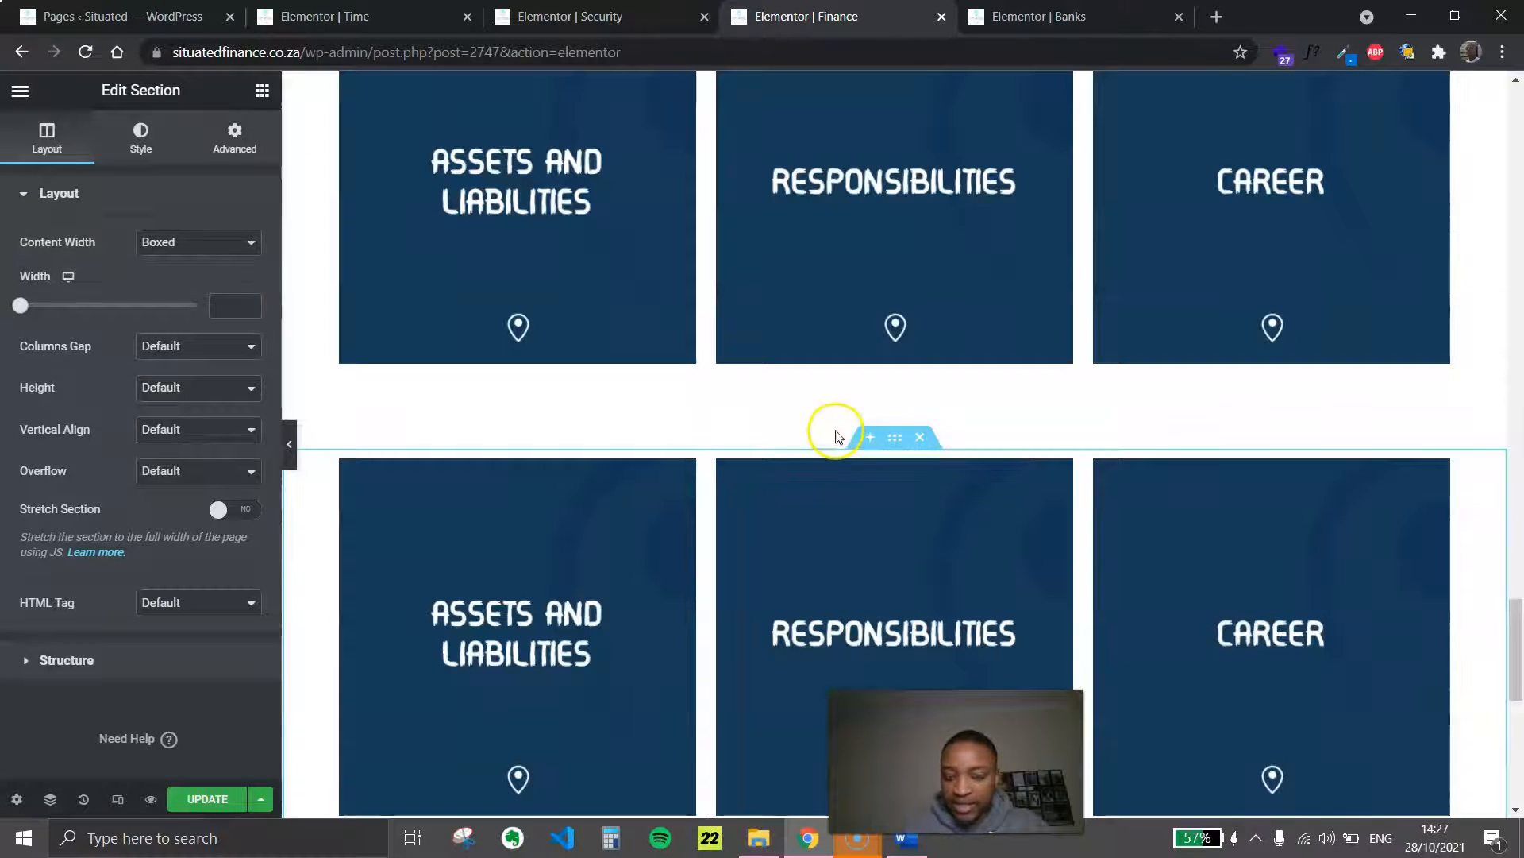
pyautogui.scroll(-4, 913, 469)
pyautogui.scroll(5, 841, 474)
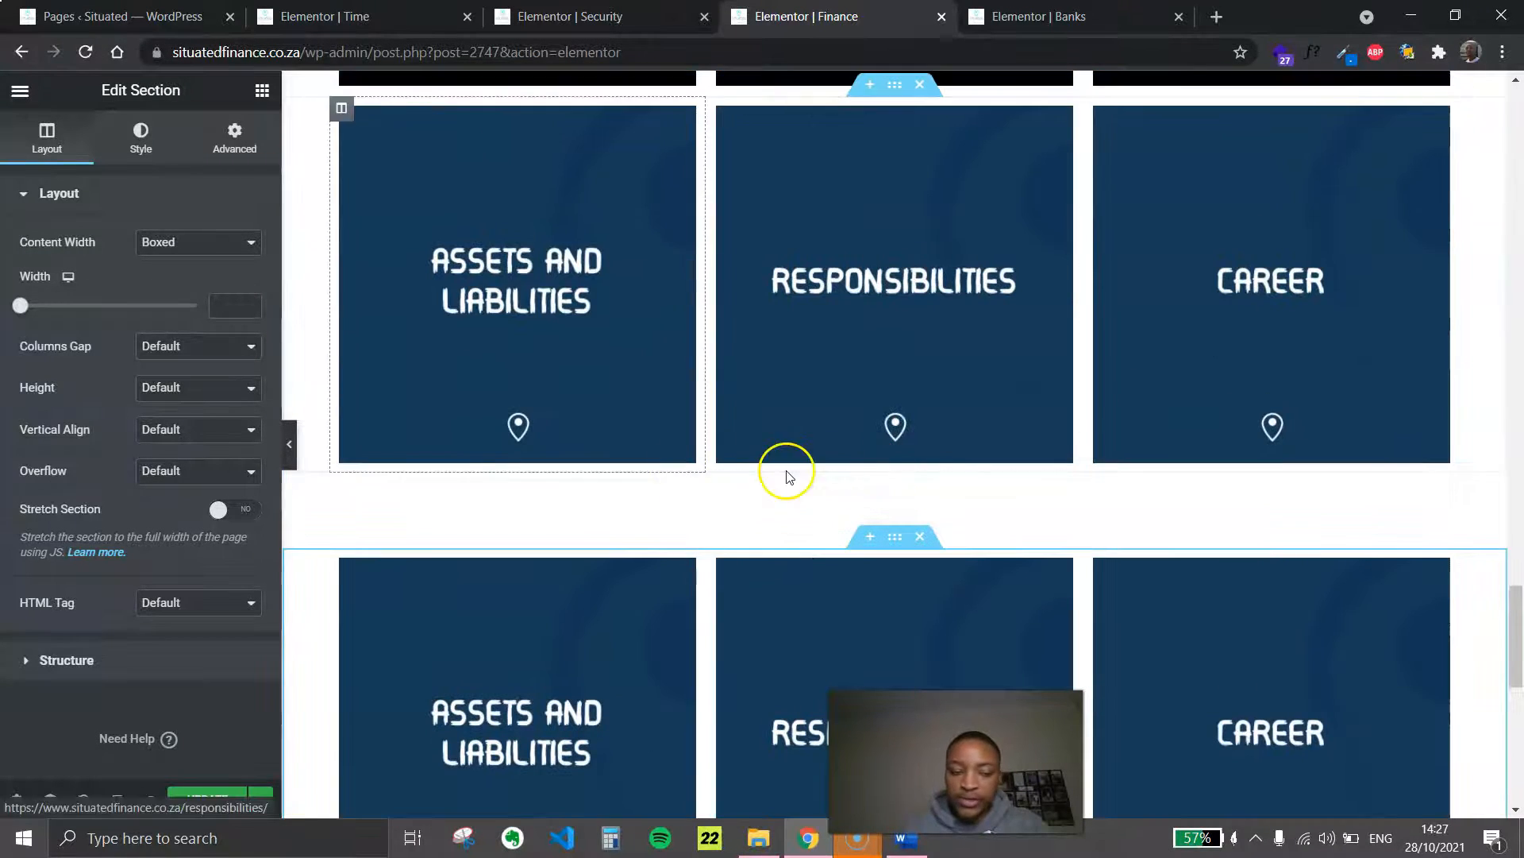
pyautogui.scroll(-2, 732, 607)
pyautogui.scroll(-2, 732, 607)
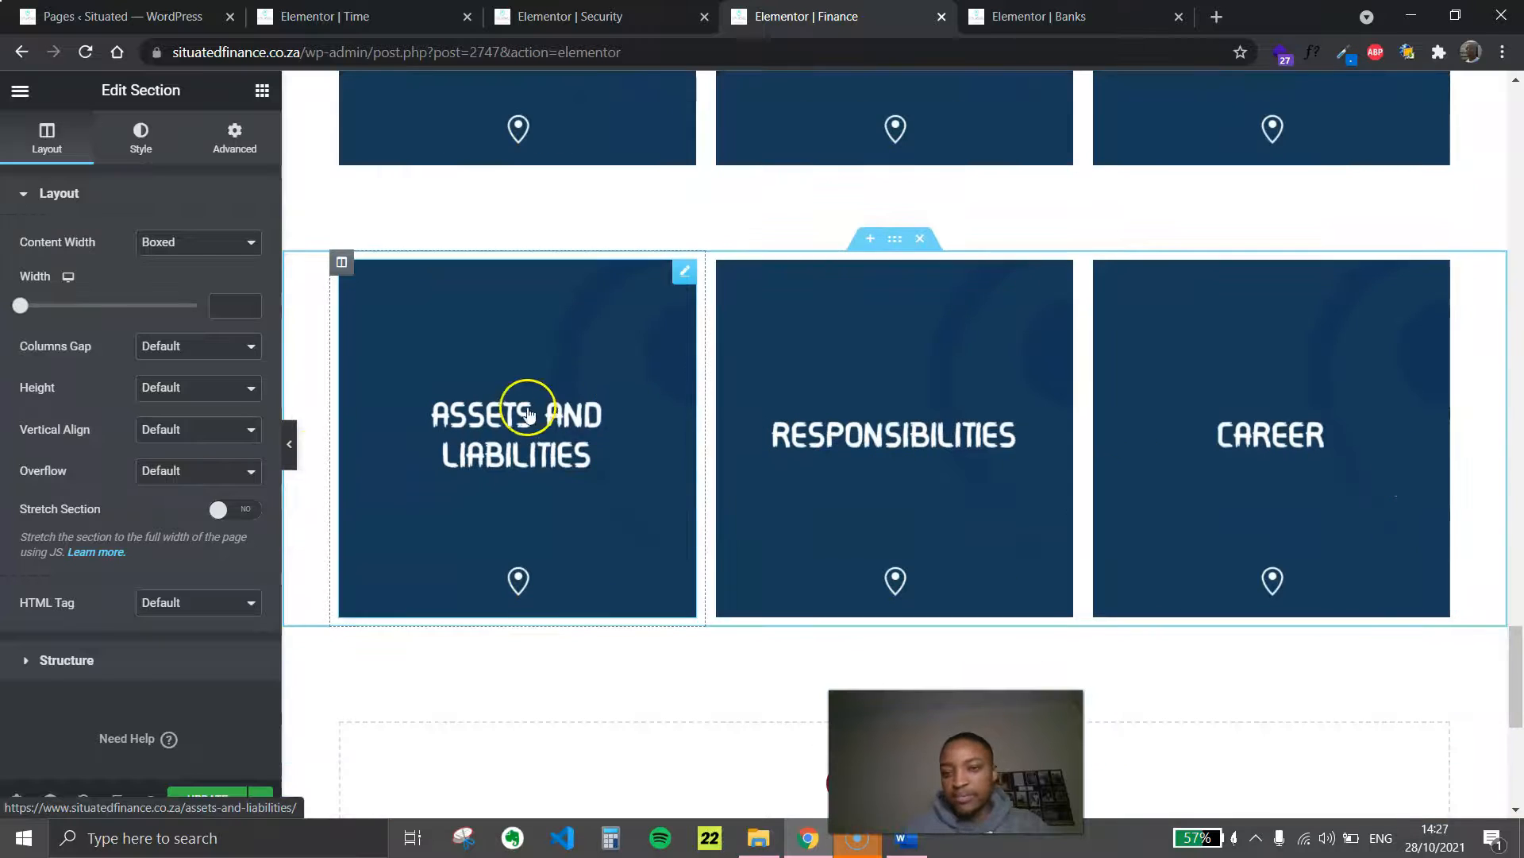
pyautogui.click(285, 443)
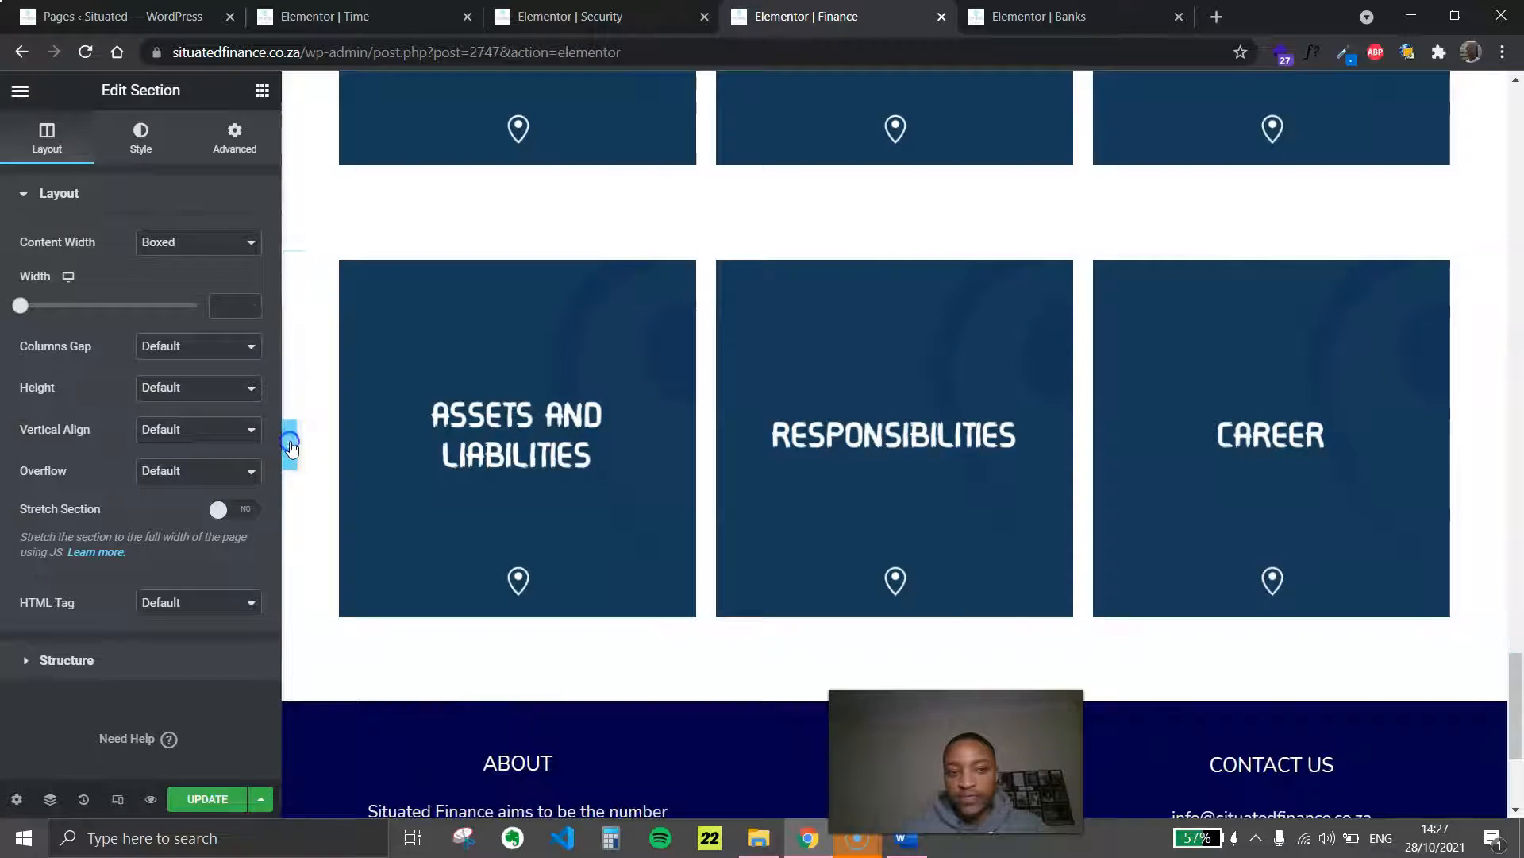
pyautogui.scroll(2, 698, 453)
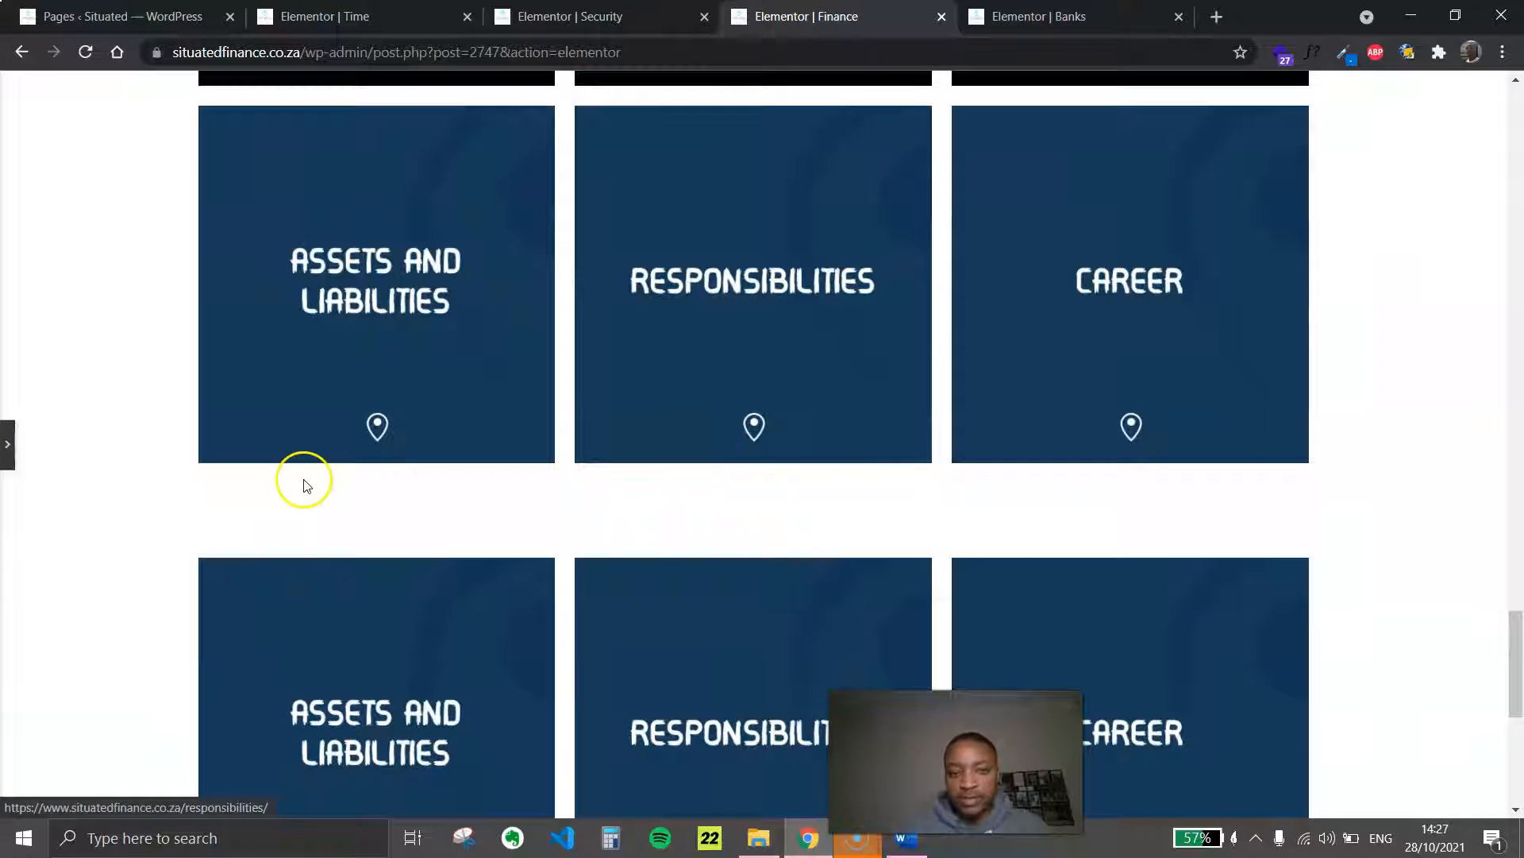
pyautogui.scroll(4, 762, 526)
pyautogui.scroll(-4, 755, 523)
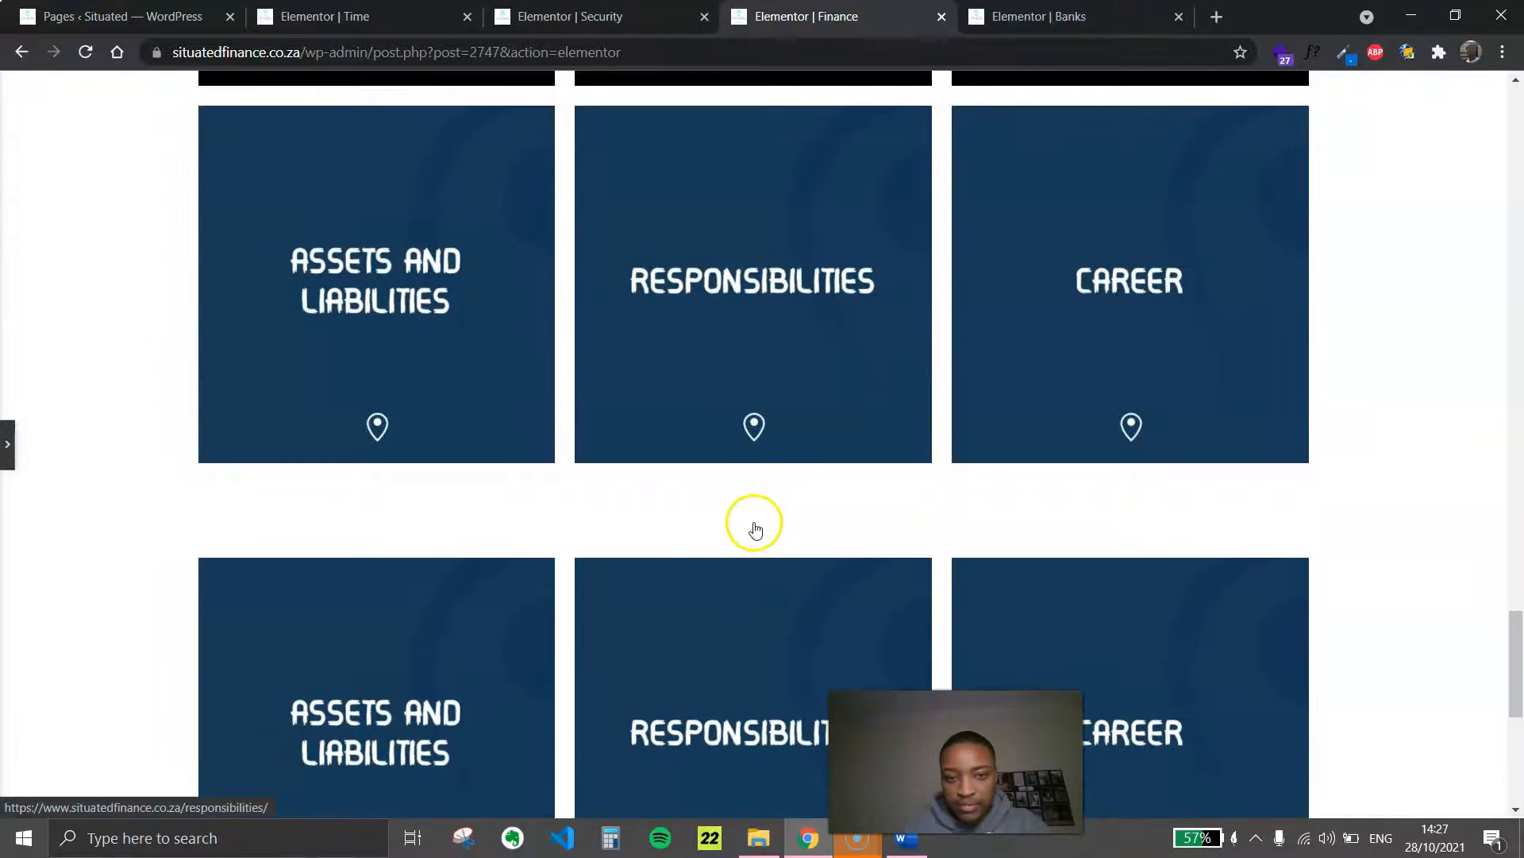
pyautogui.click(8, 444)
# Set the upper blue tile section's bottom margin to 0 px and preview the gap between the two rows
pyautogui.scroll(1, 992, 444)
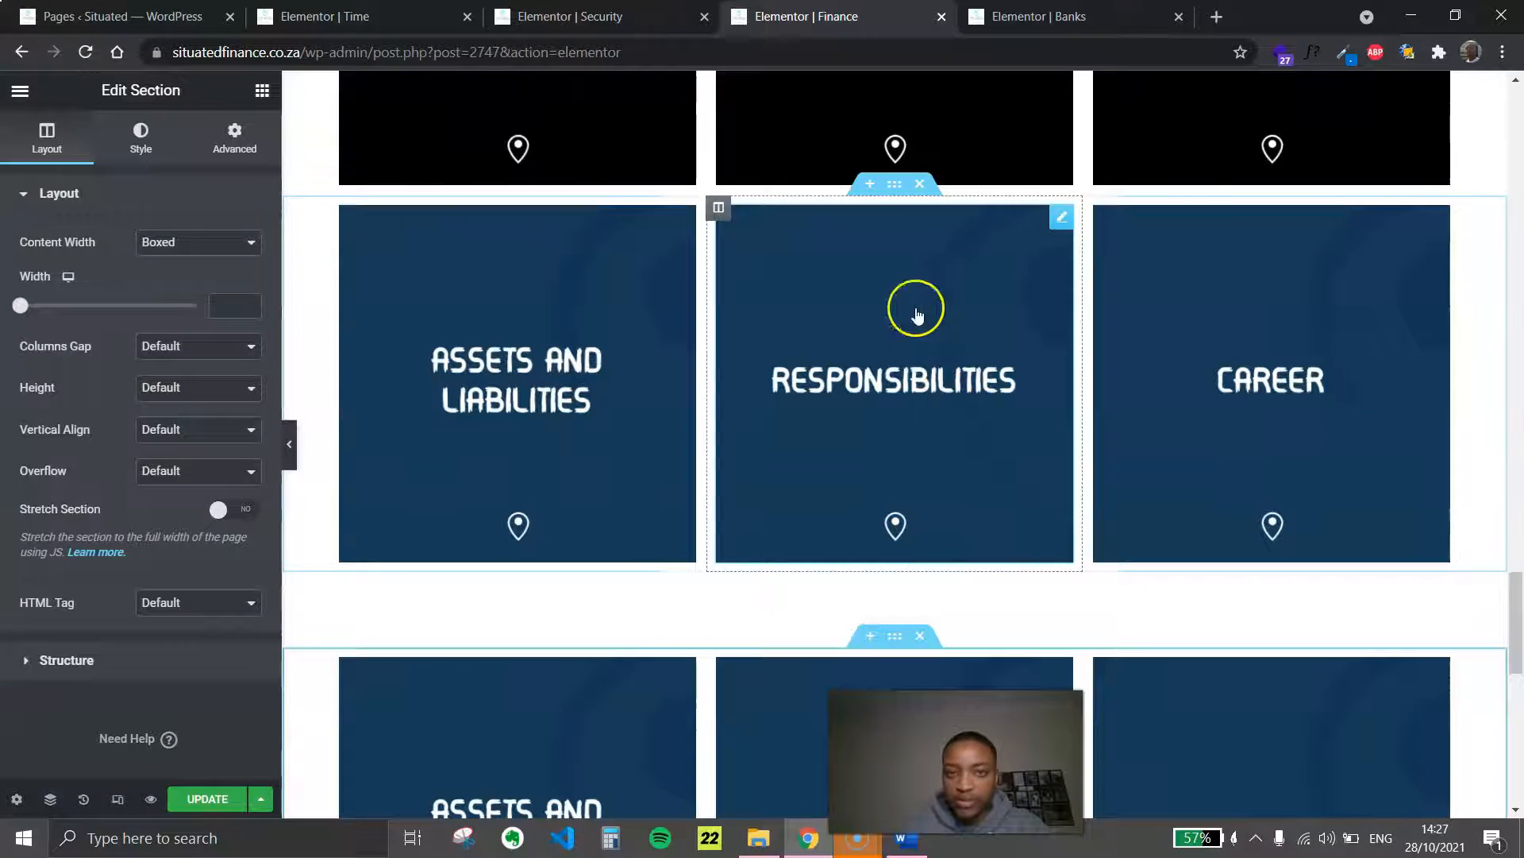
pyautogui.click(894, 186)
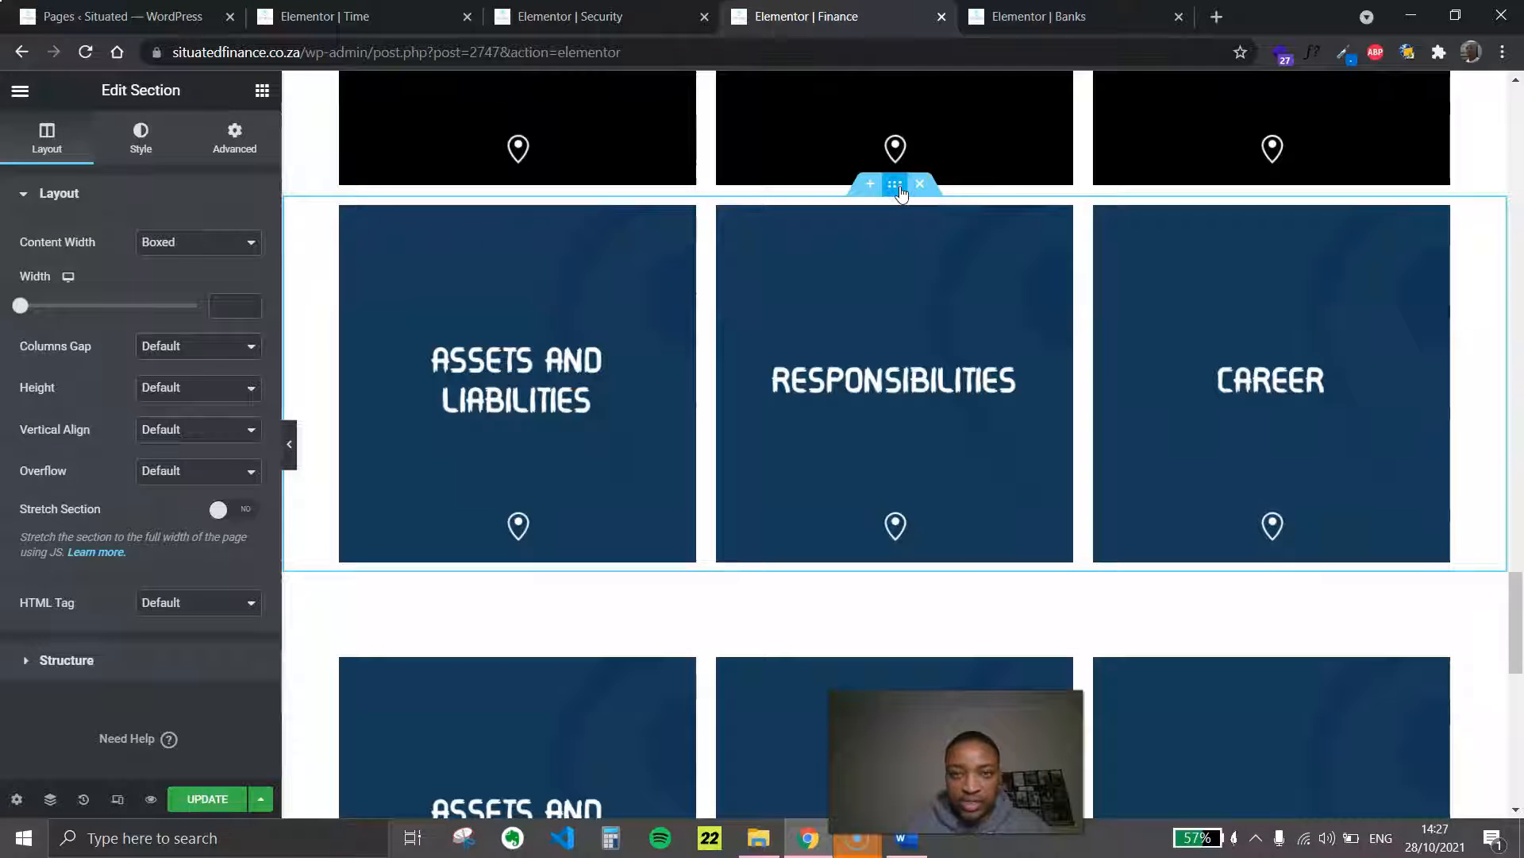
pyautogui.click(242, 148)
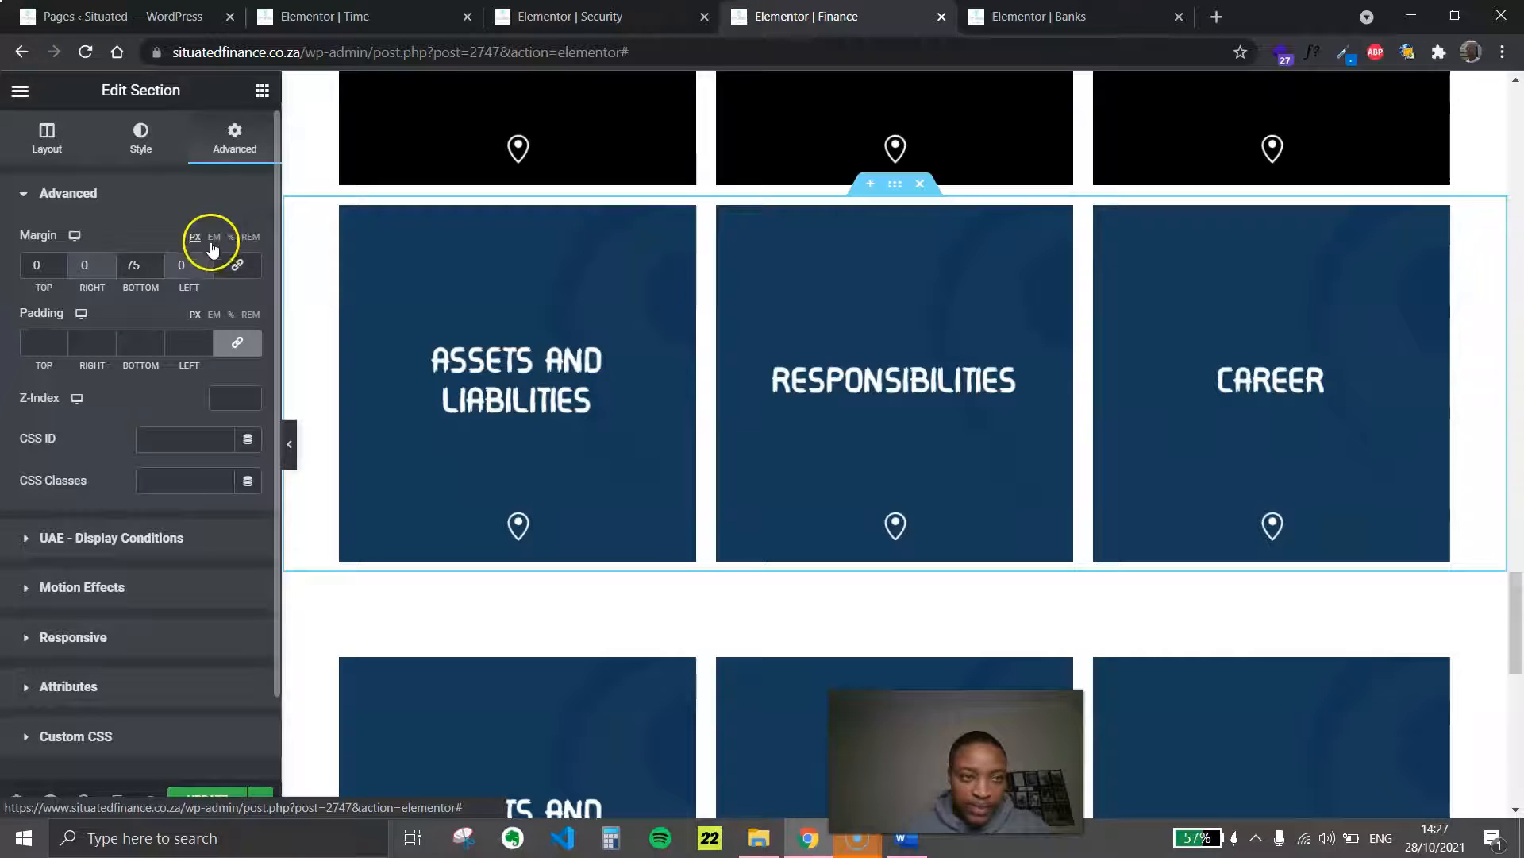
pyautogui.click(137, 263)
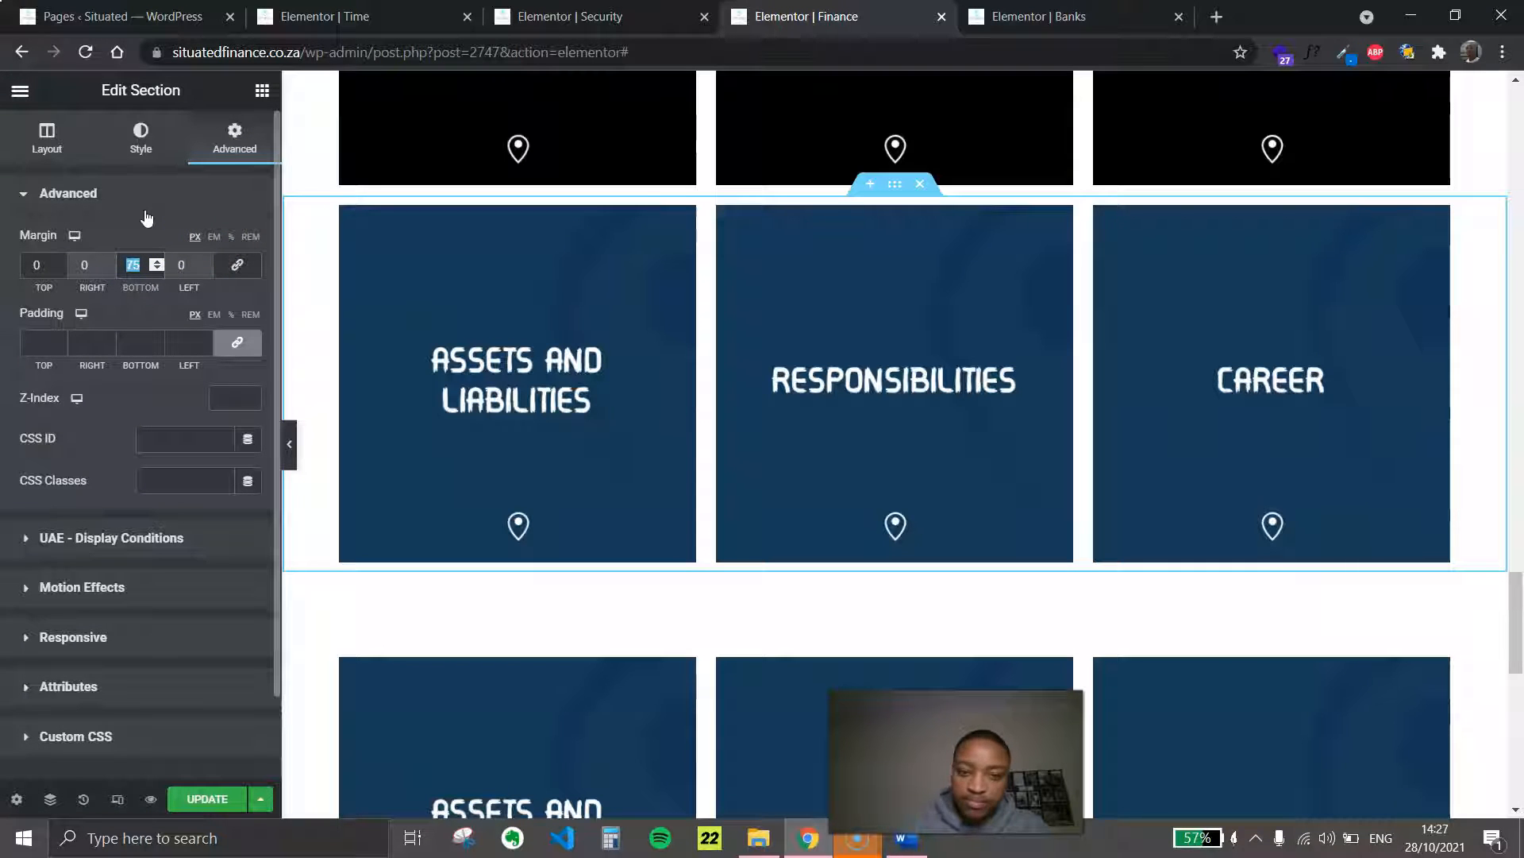
pyautogui.write('0')
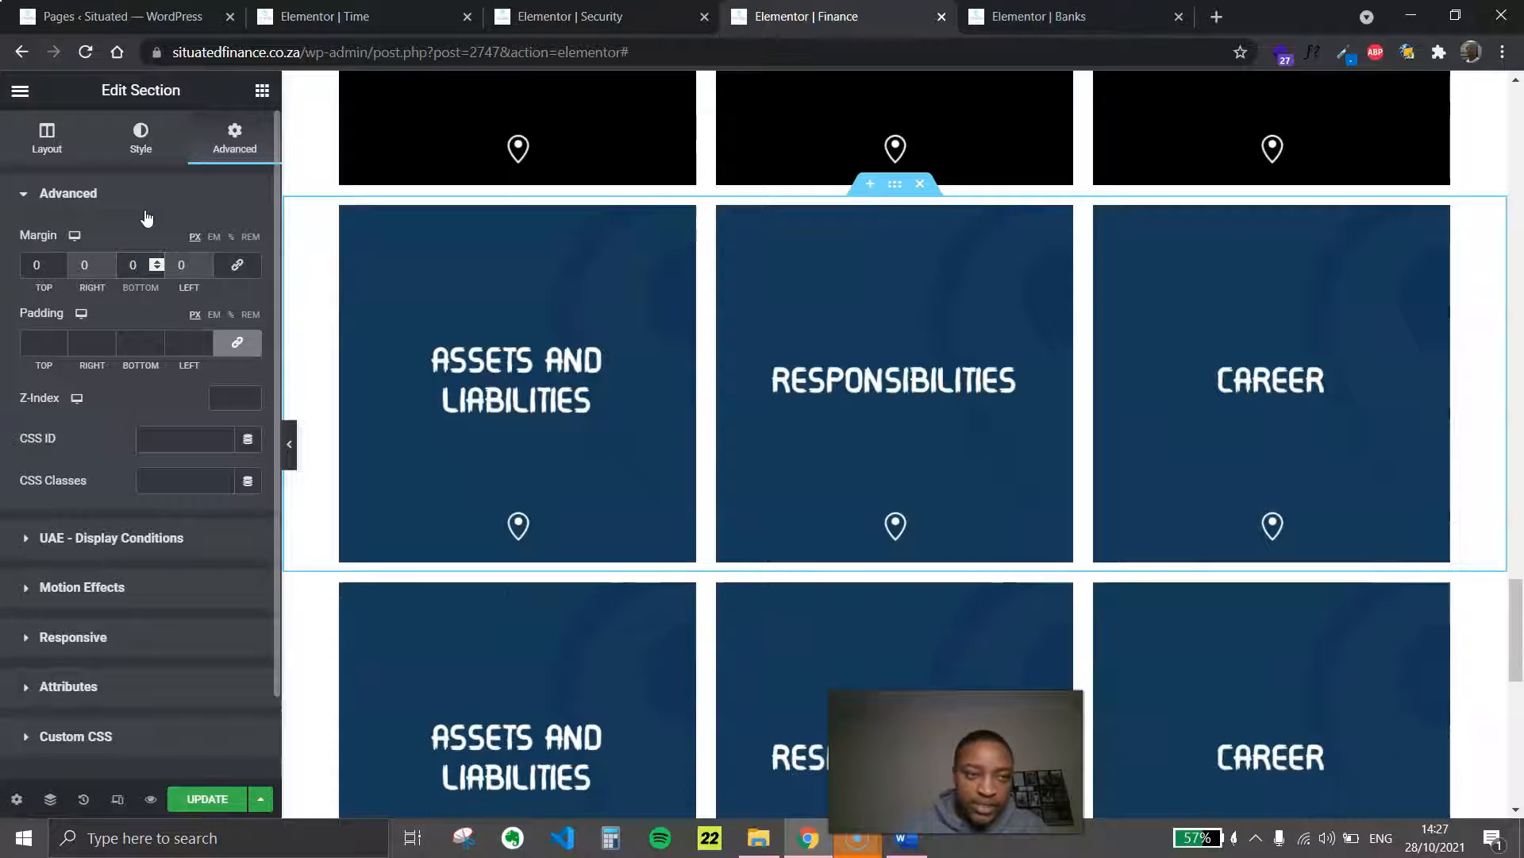
pyautogui.scroll(-1, 874, 569)
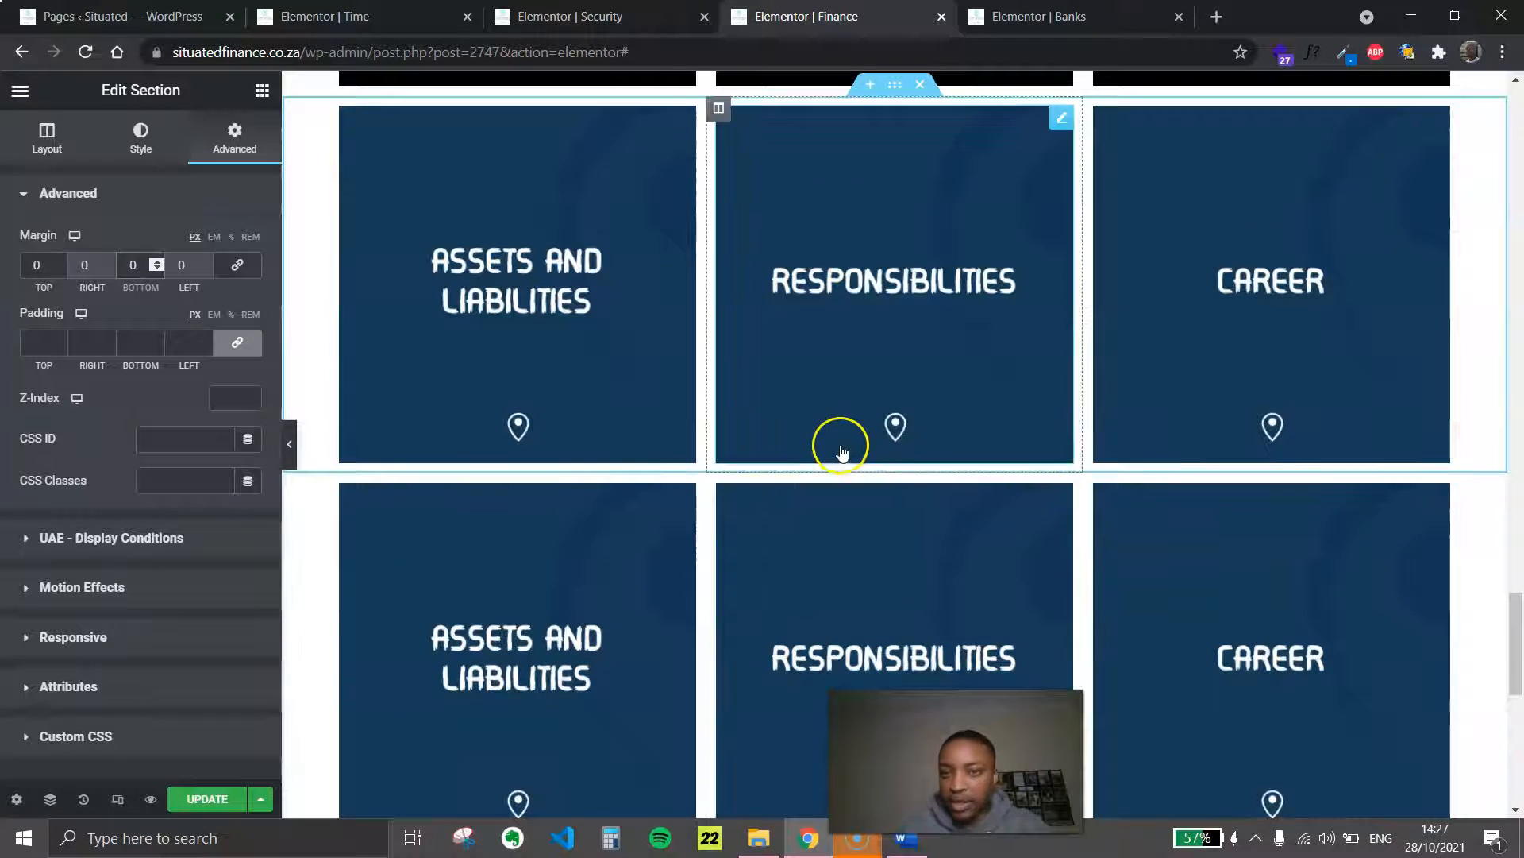
pyautogui.click(288, 447)
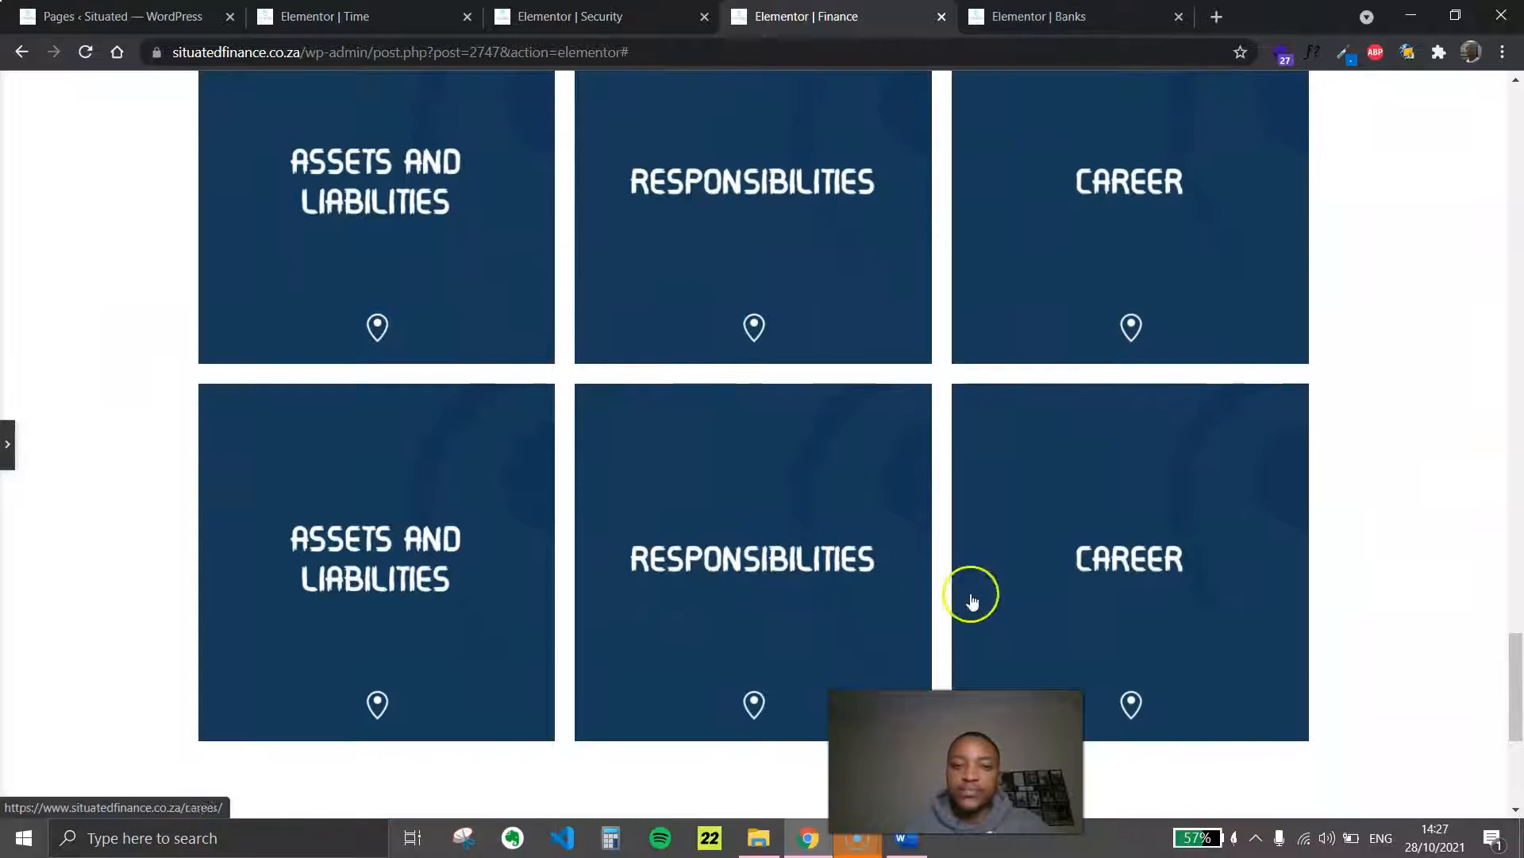
pyautogui.scroll(1, 622, 231)
pyautogui.click(8, 444)
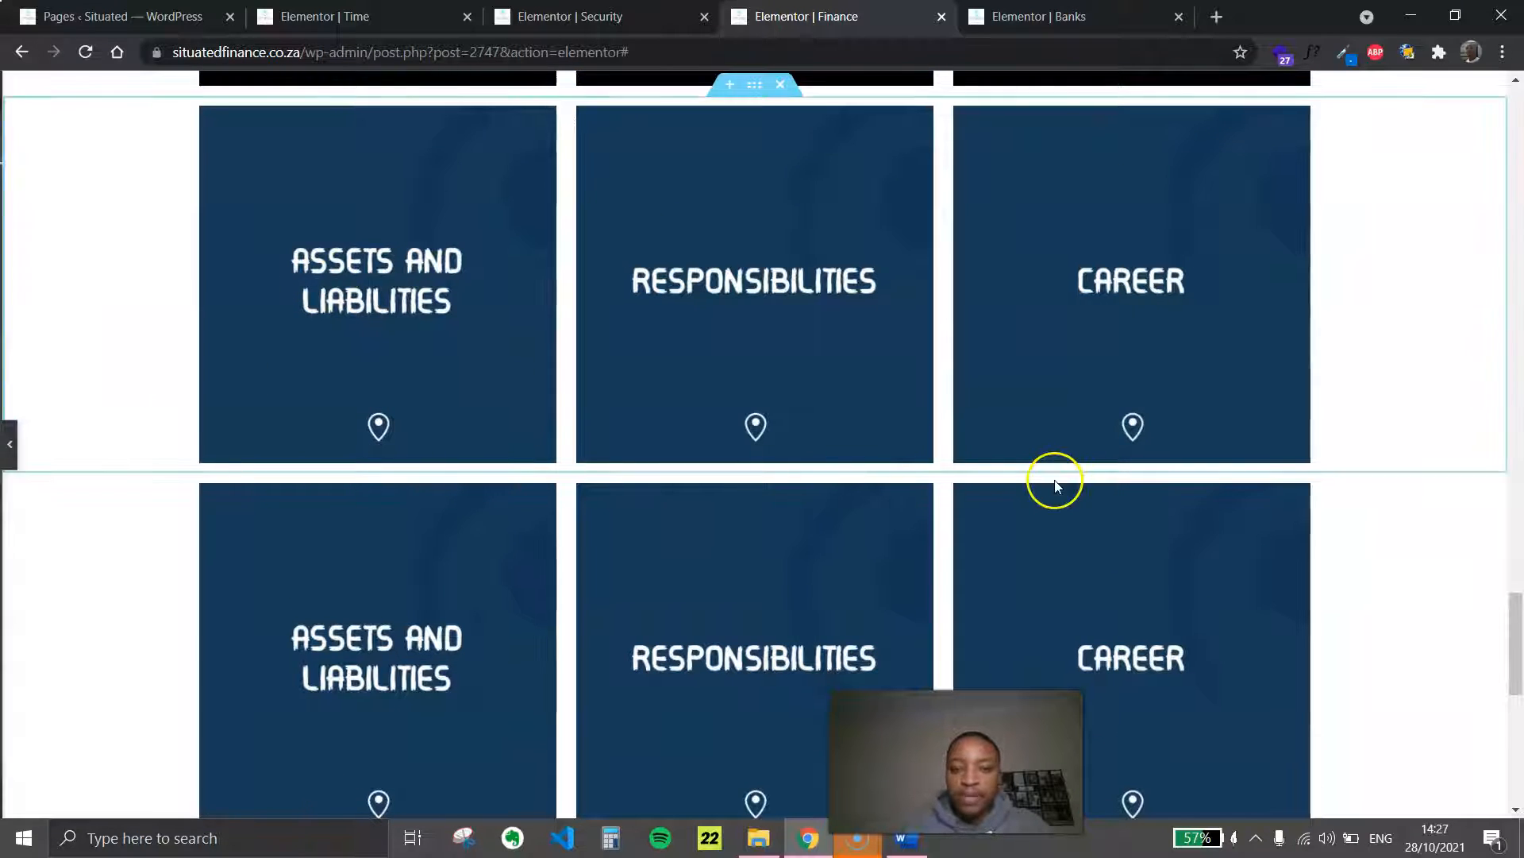
# Open the file upload view for replacing the Assets and Liabilities image in the duplicated tile row
pyautogui.scroll(-2, 589, 442)
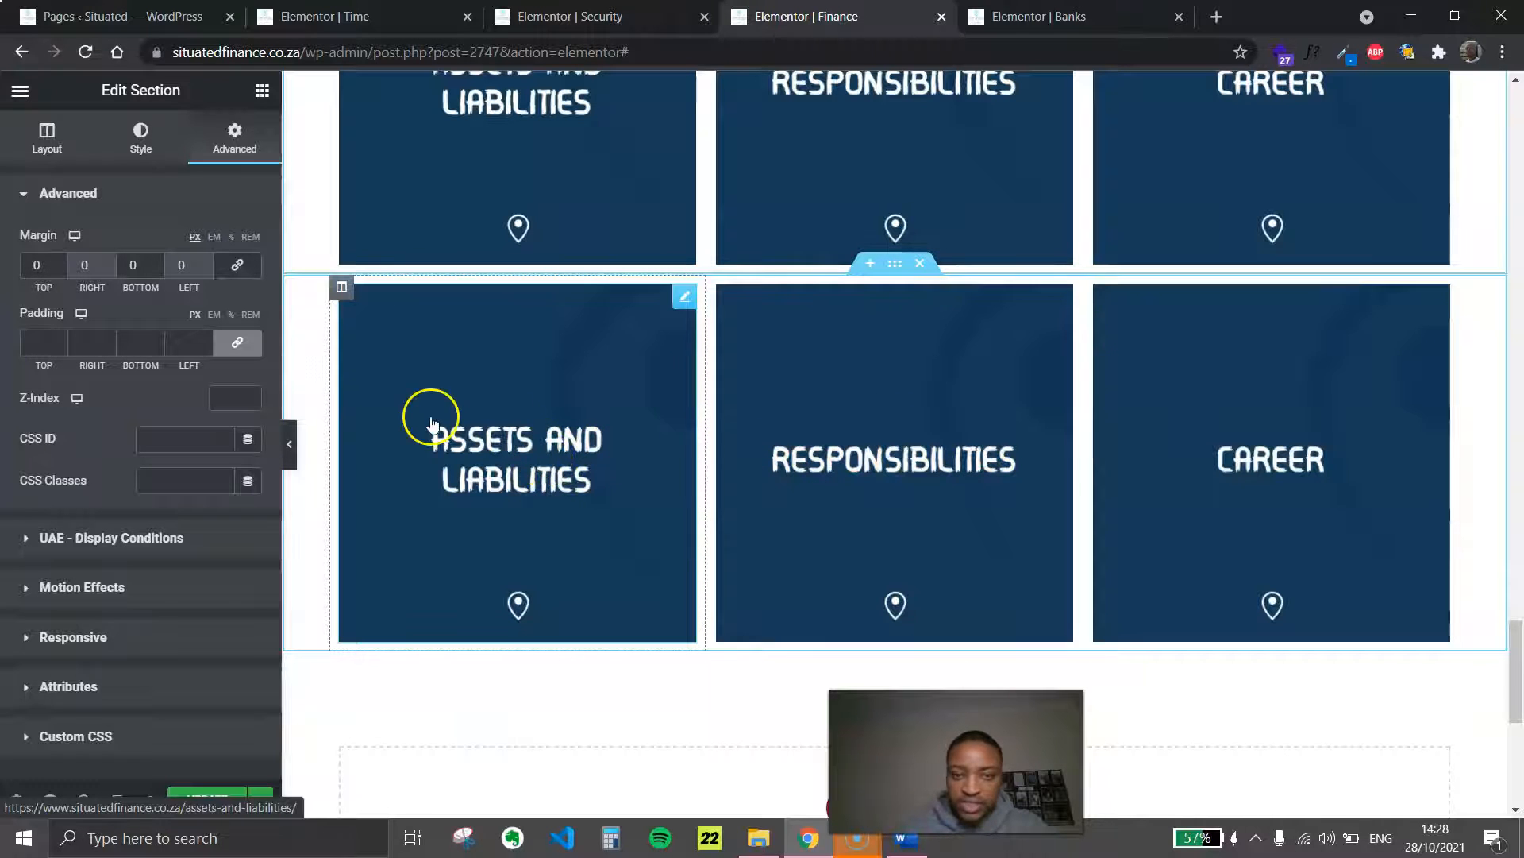
pyautogui.click(682, 304)
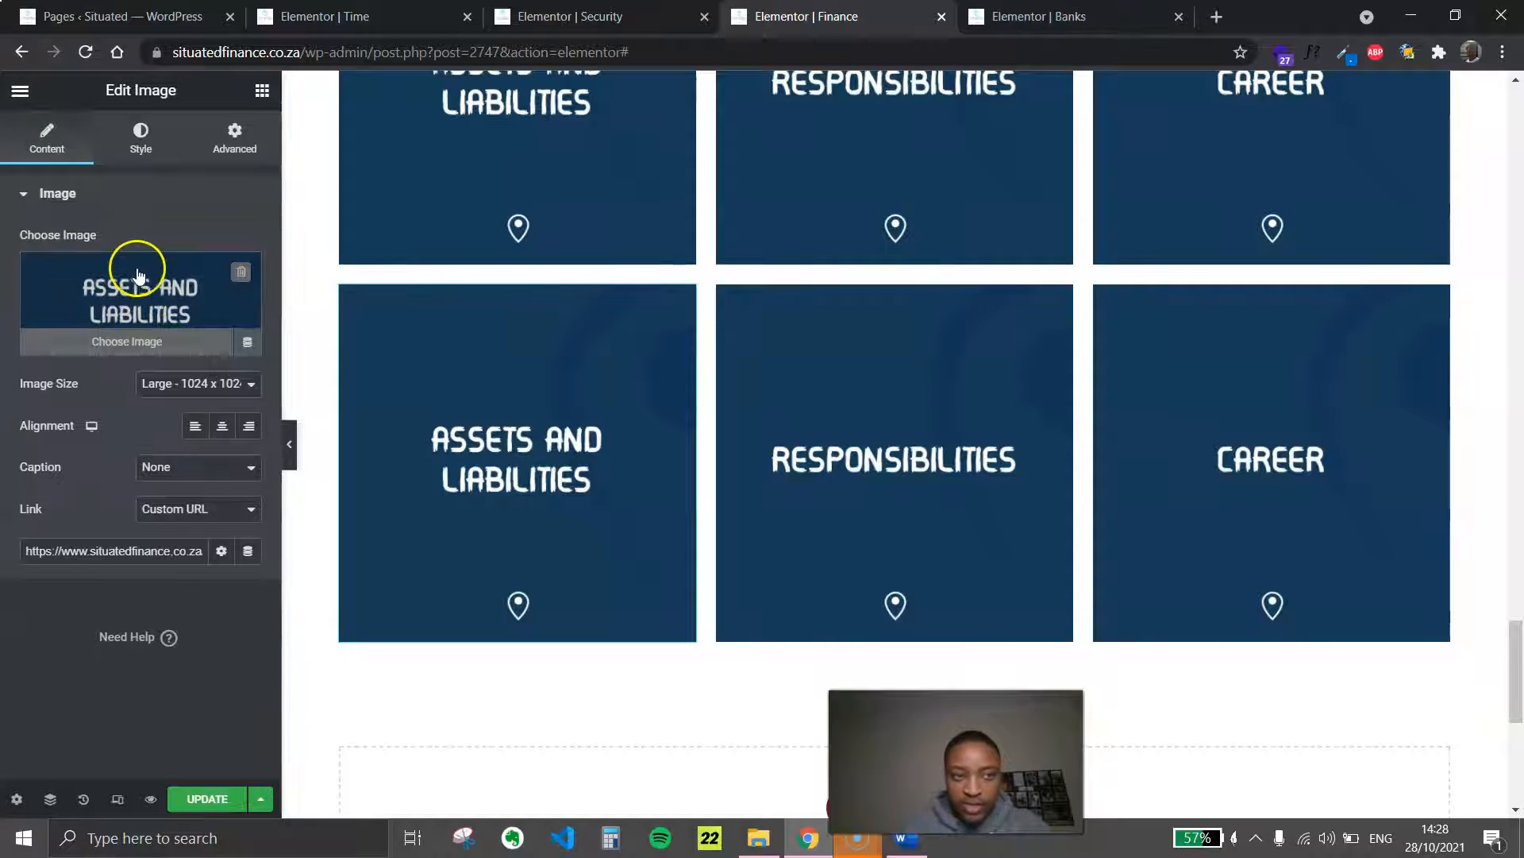
pyautogui.click(167, 278)
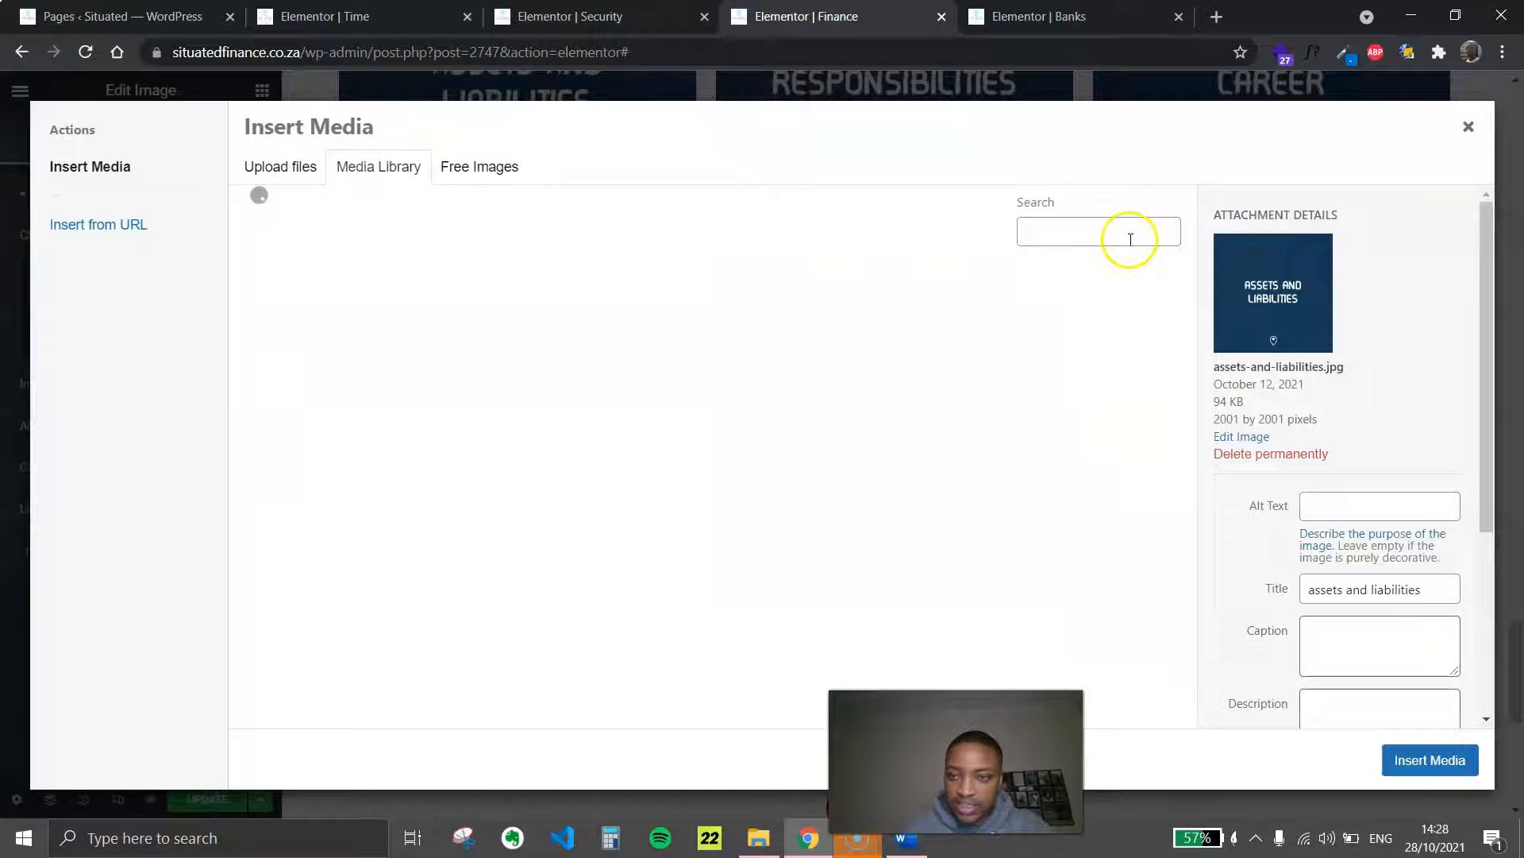
pyautogui.click(274, 183)
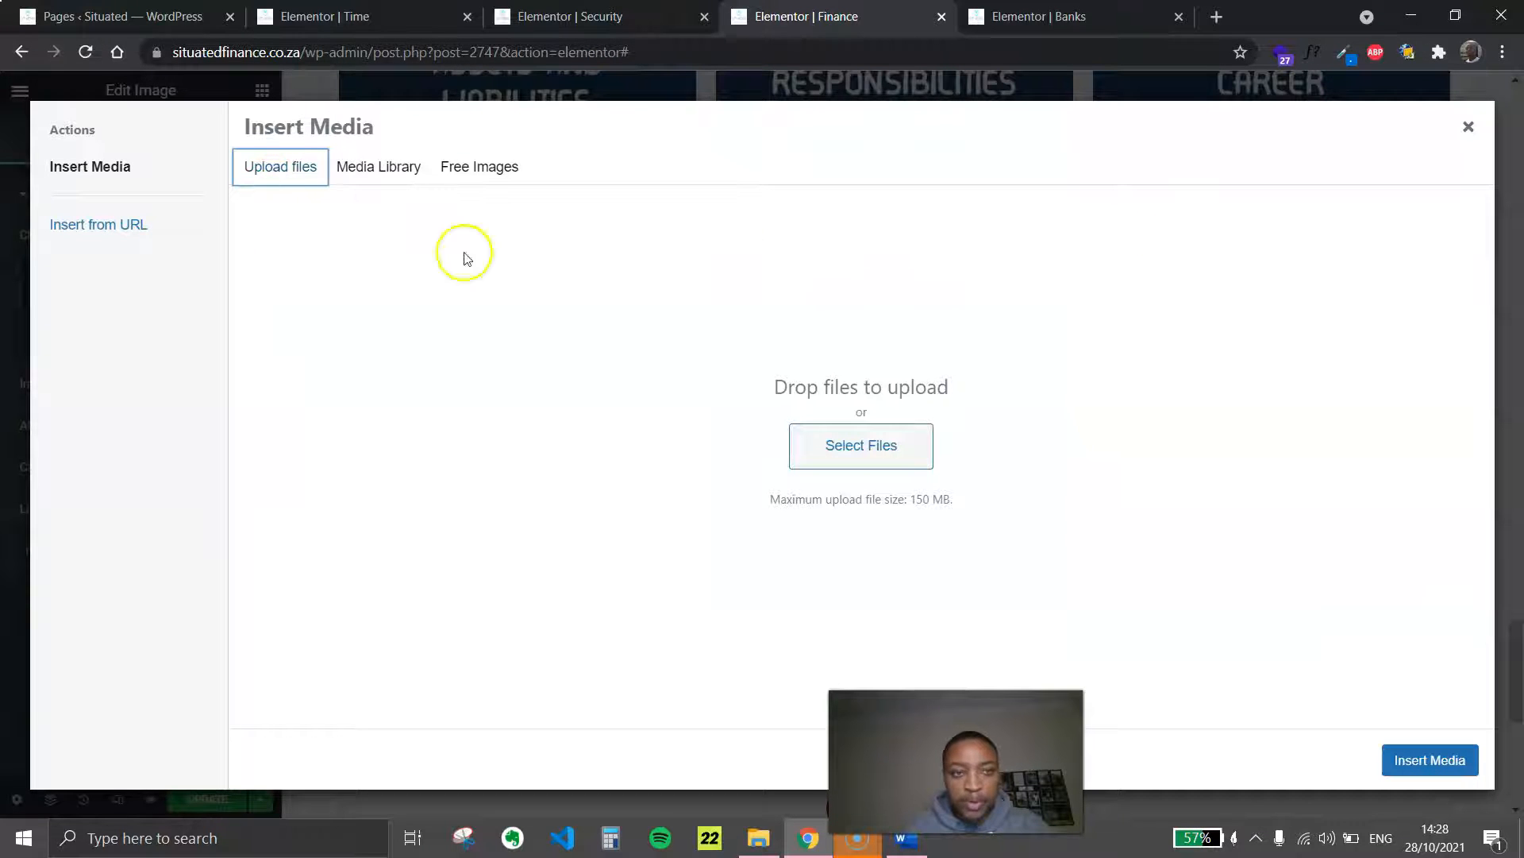
# Switch to the New tile Word document and save its Security picture to Downloads as a JPEG named "security - situated finance"
pyautogui.click(900, 848)
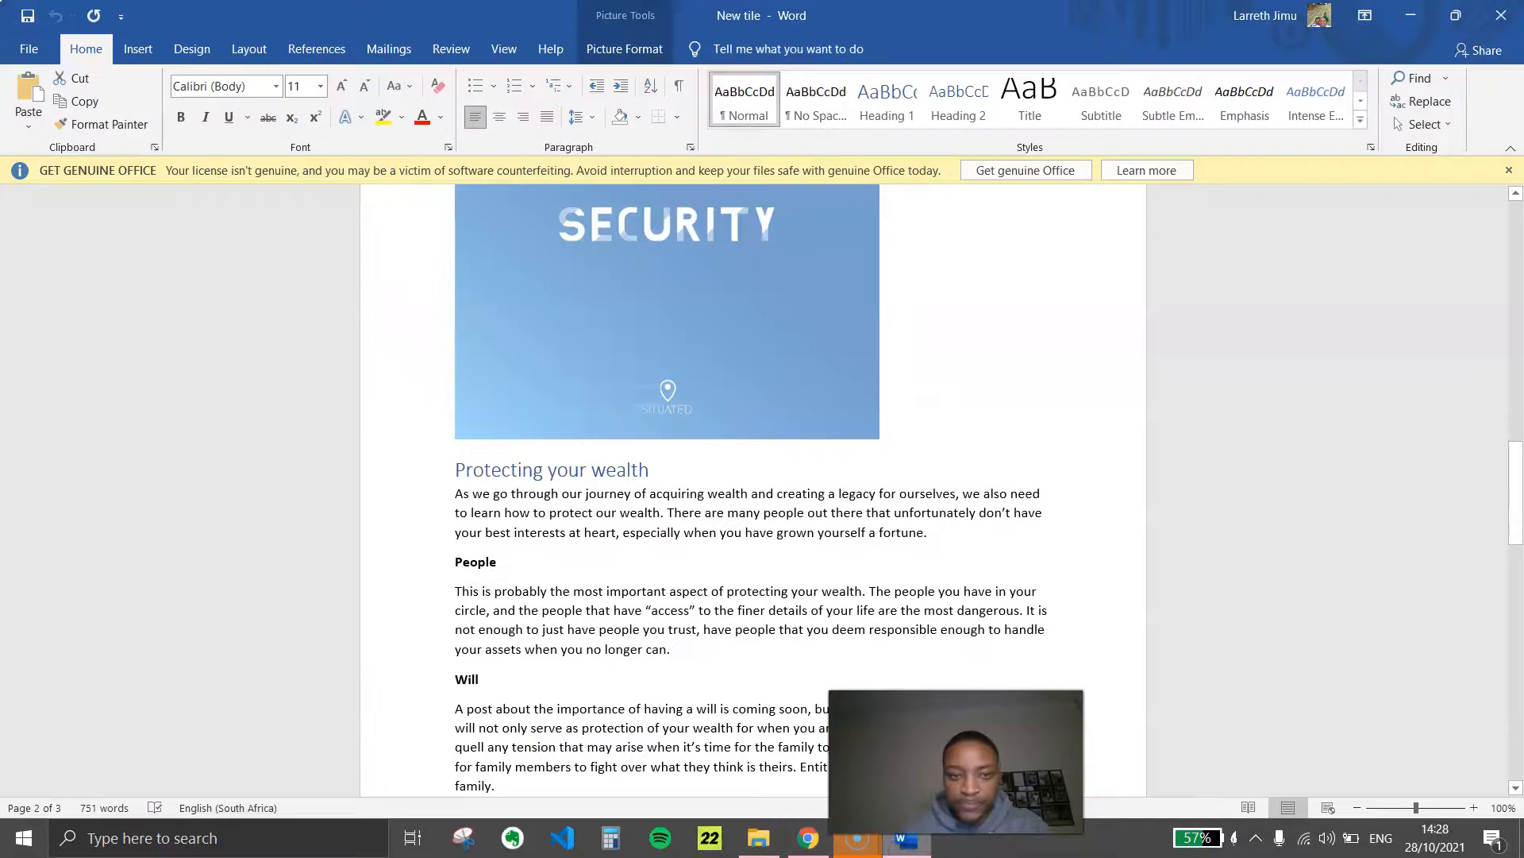
pyautogui.scroll(8, 521, 432)
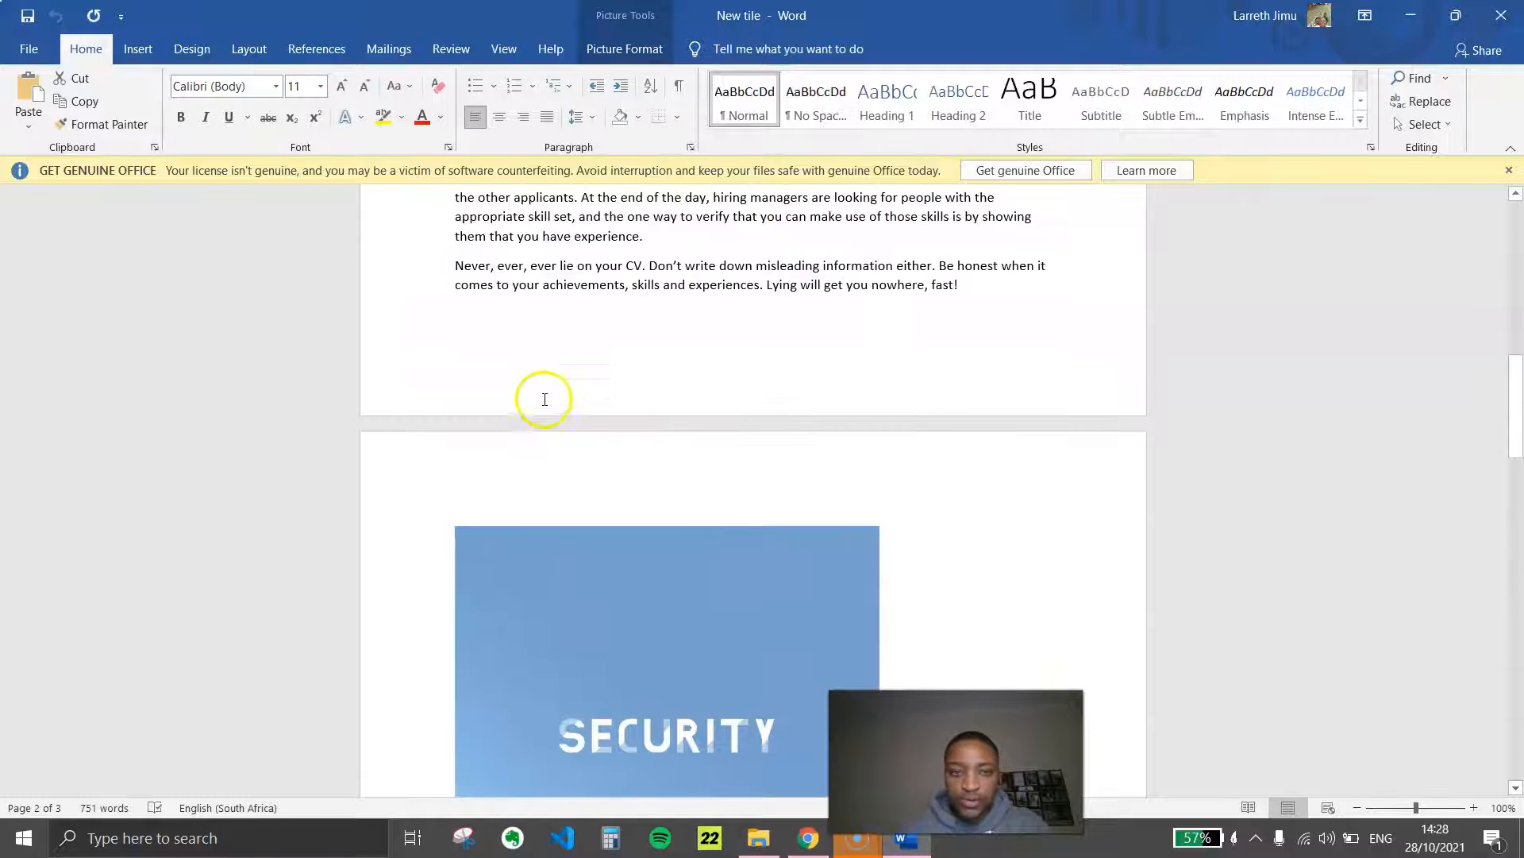
pyautogui.scroll(10, 725, 568)
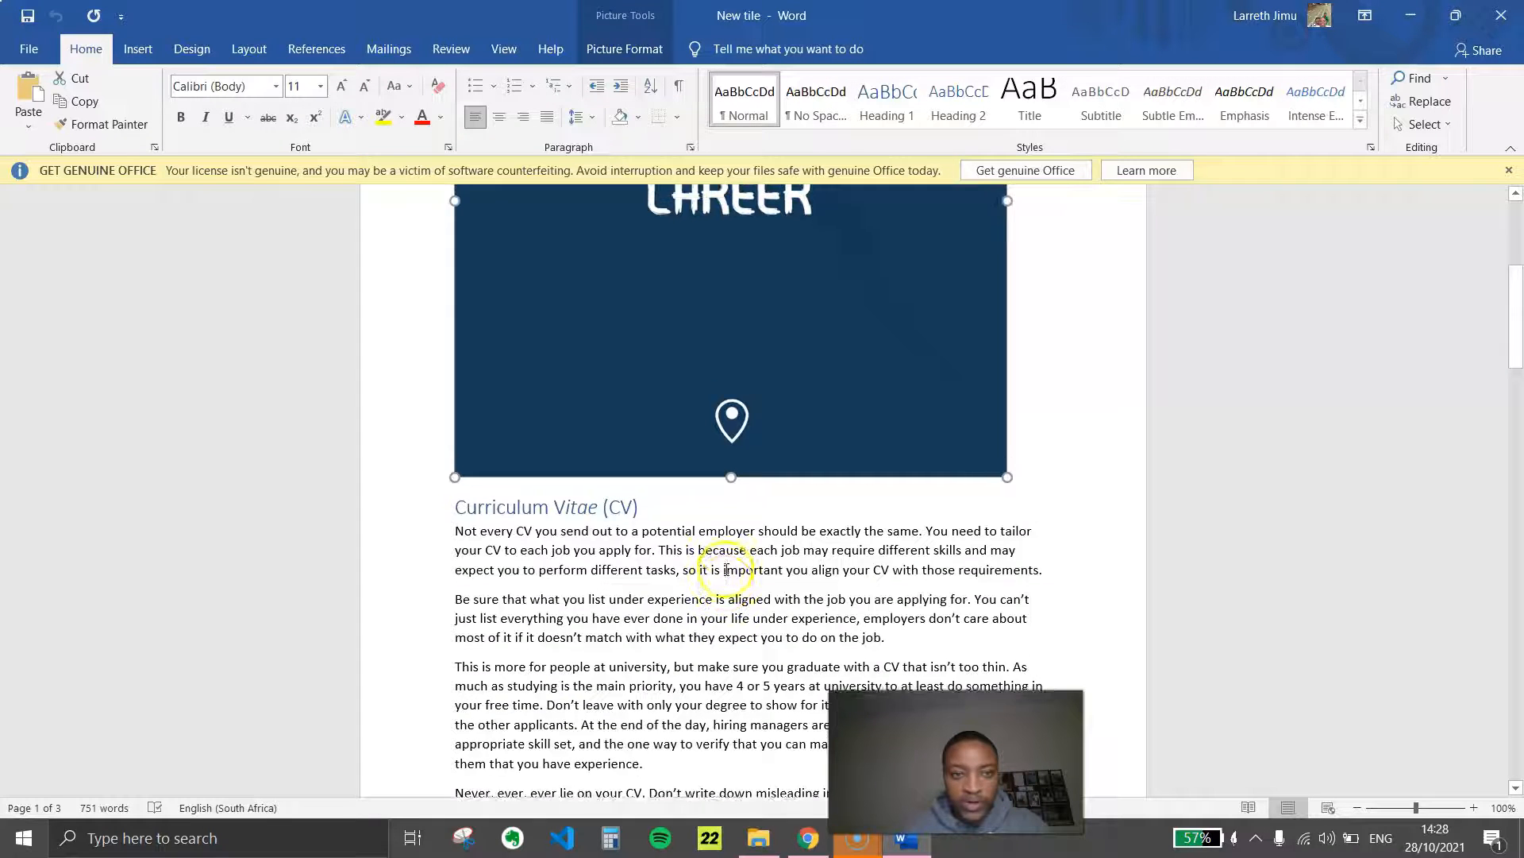
pyautogui.scroll(-5, 736, 548)
pyautogui.scroll(-10, 736, 548)
pyautogui.click(722, 454)
pyautogui.rightClick(719, 442)
pyautogui.click(817, 183)
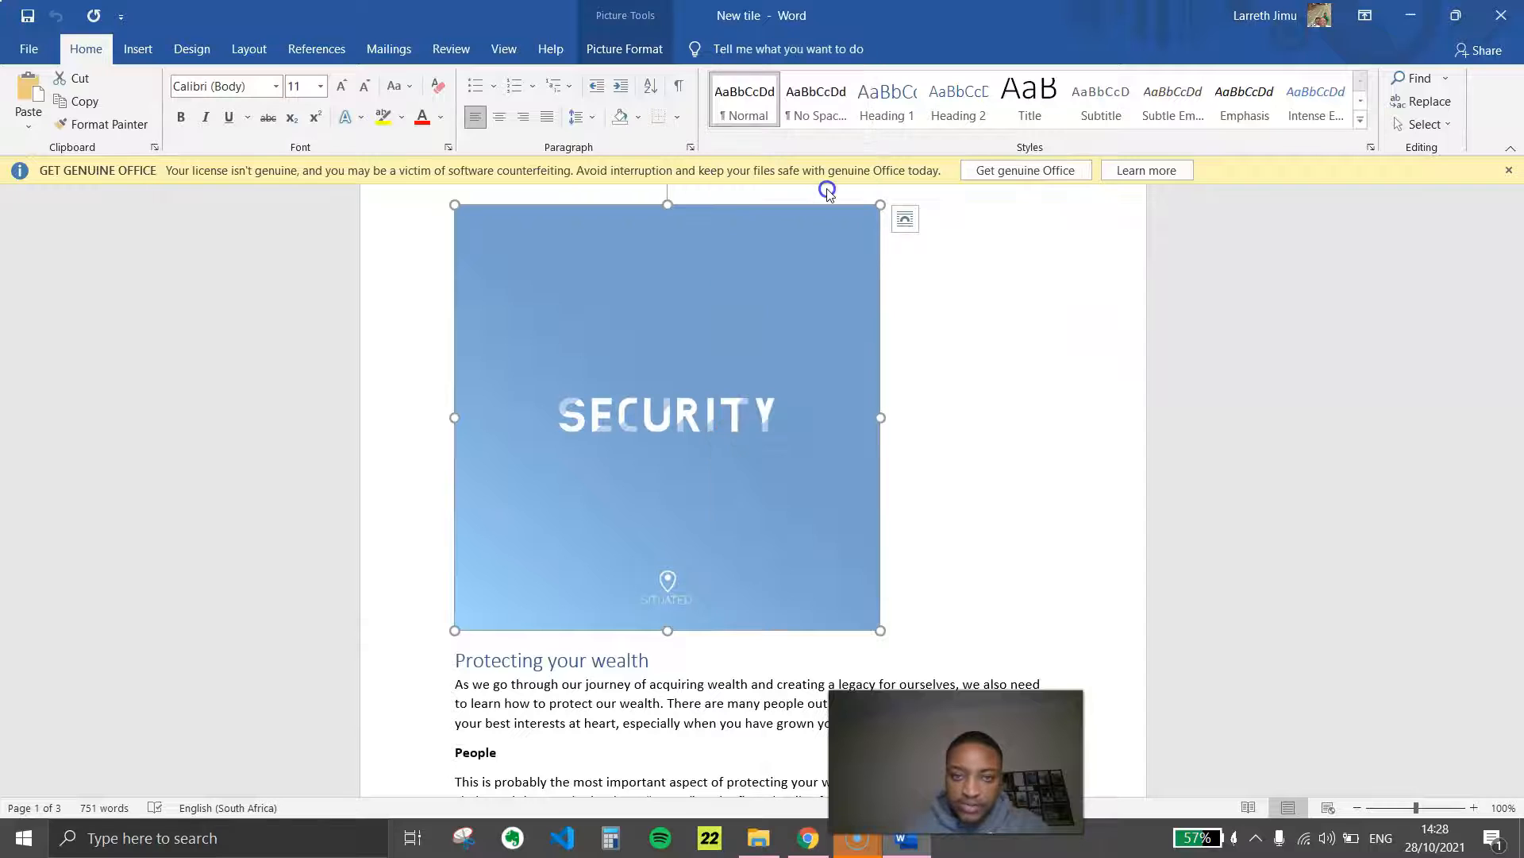
pyautogui.click(112, 210)
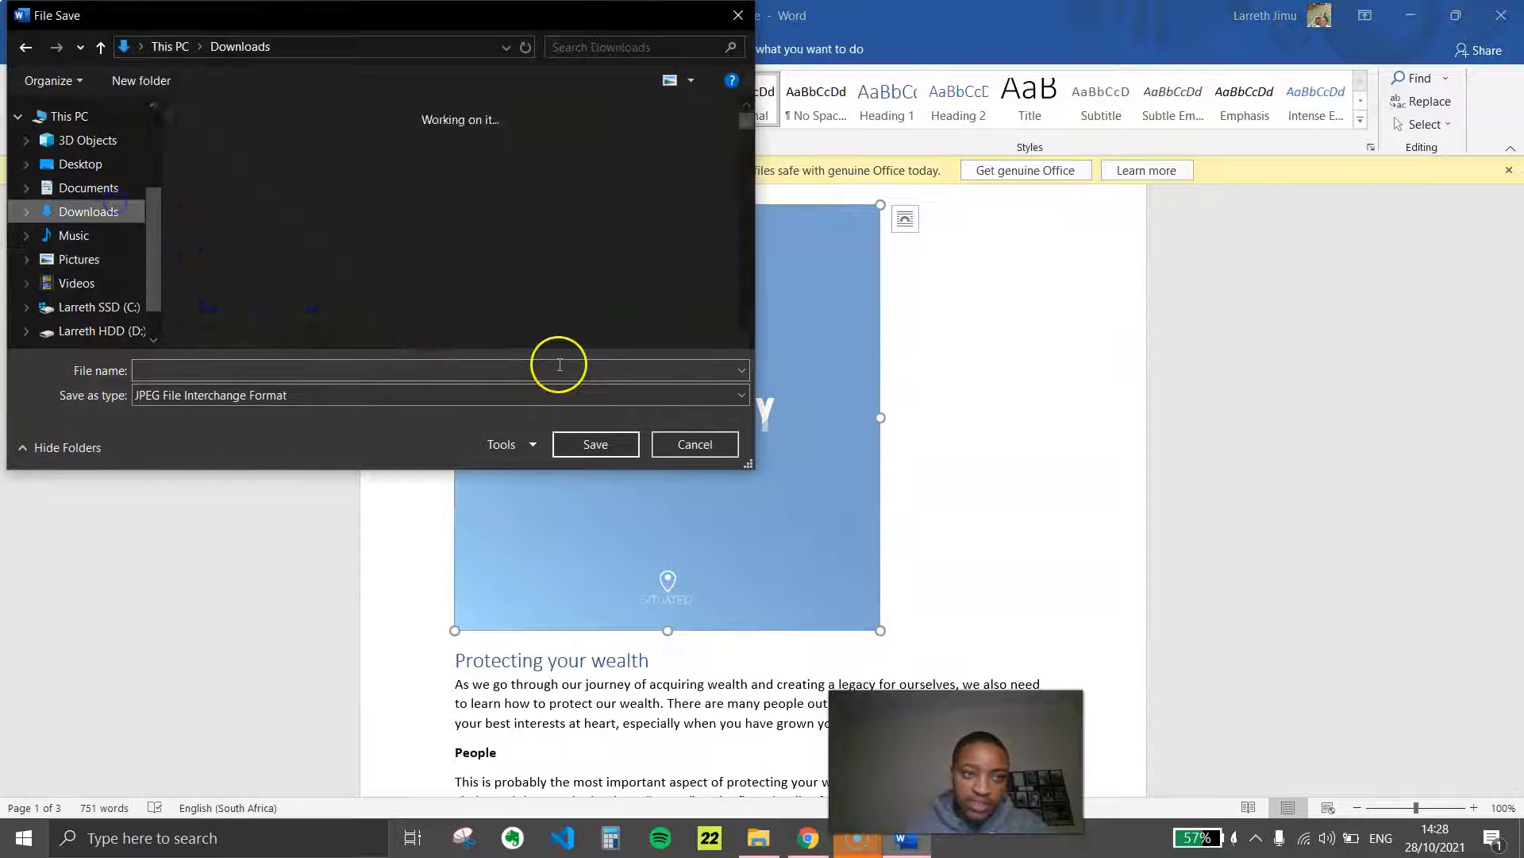
pyautogui.click(403, 364)
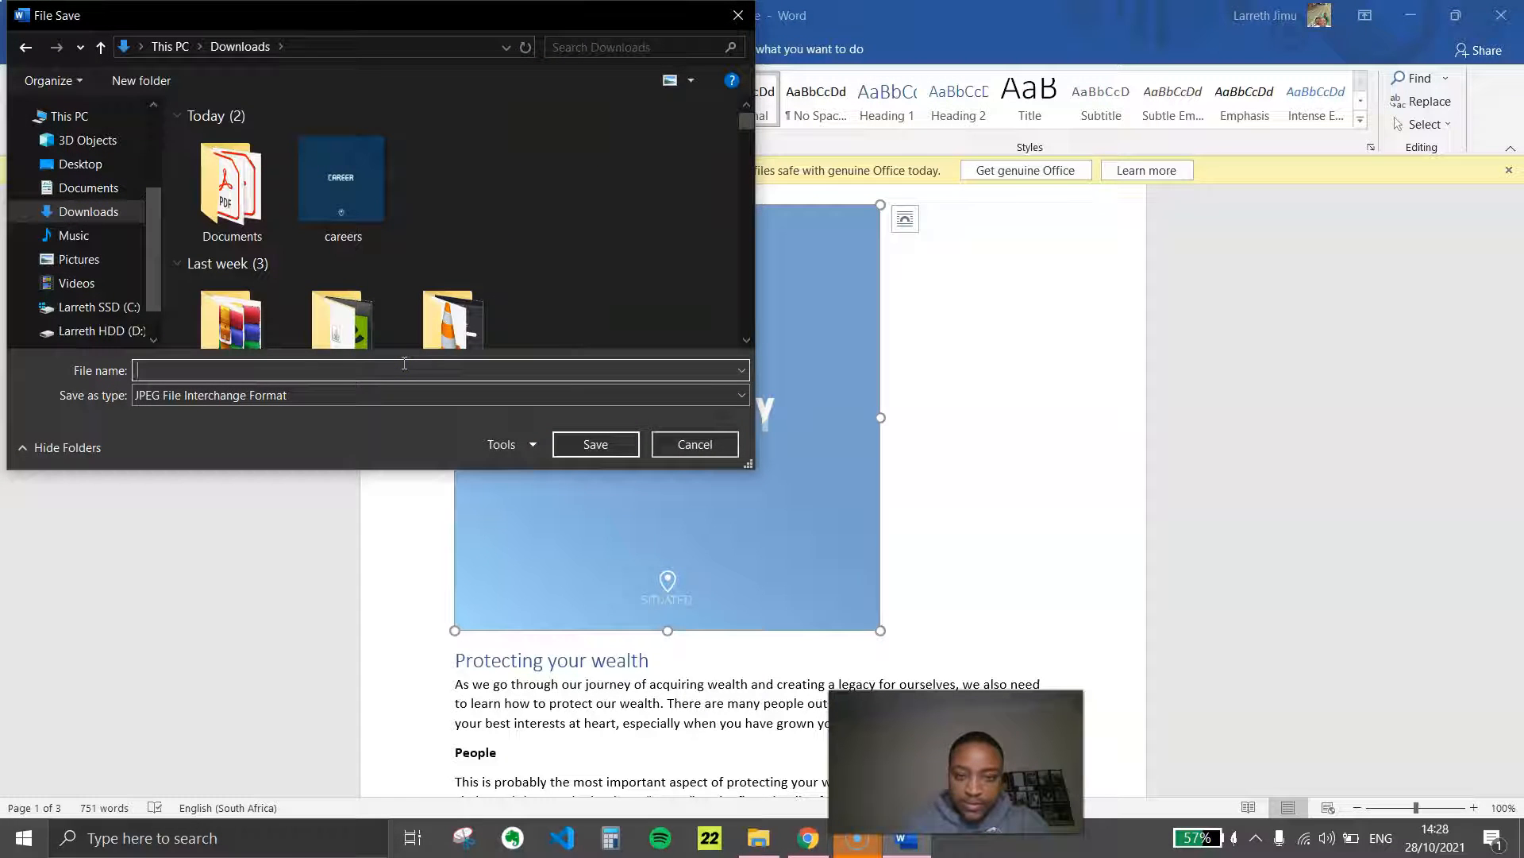
pyautogui.write('security - situated finance')
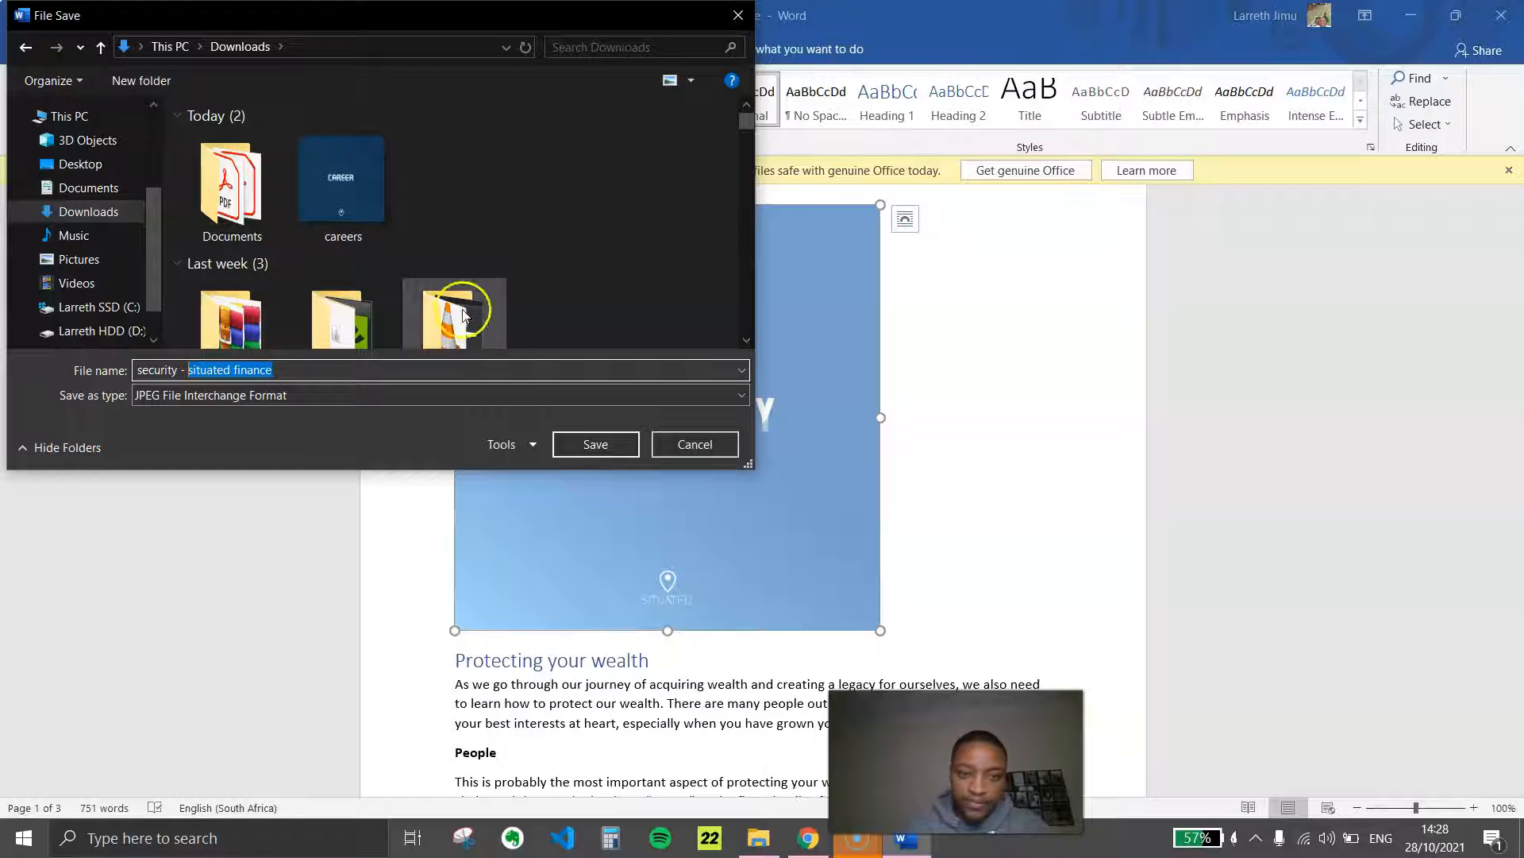
pyautogui.click(595, 444)
# Save the document's Time picture to Downloads as a JPEG named "time - situated finance"
pyautogui.scroll(-15, 586, 483)
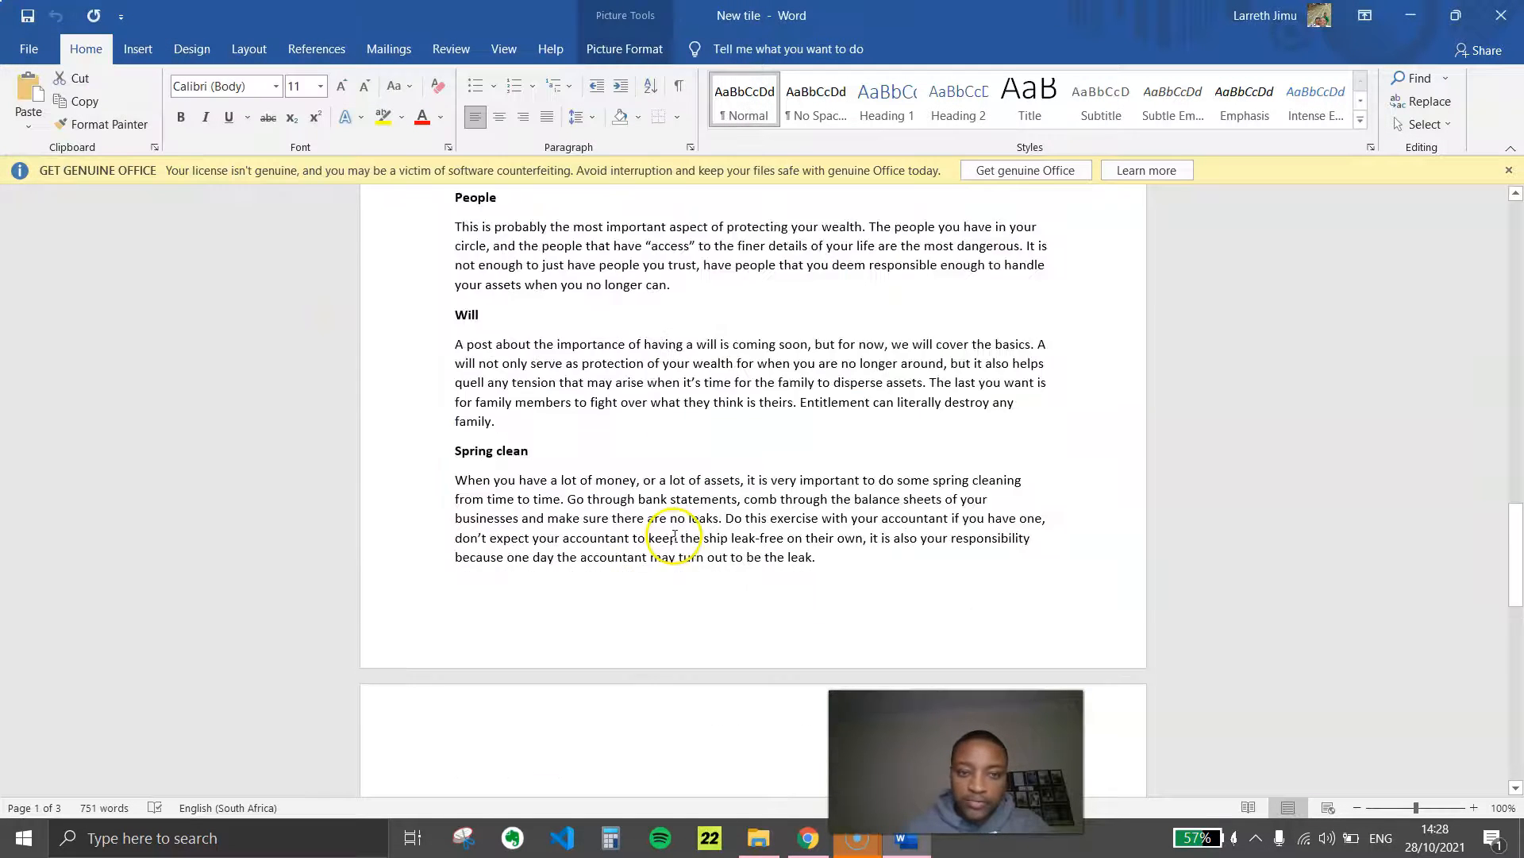
pyautogui.rightClick(672, 517)
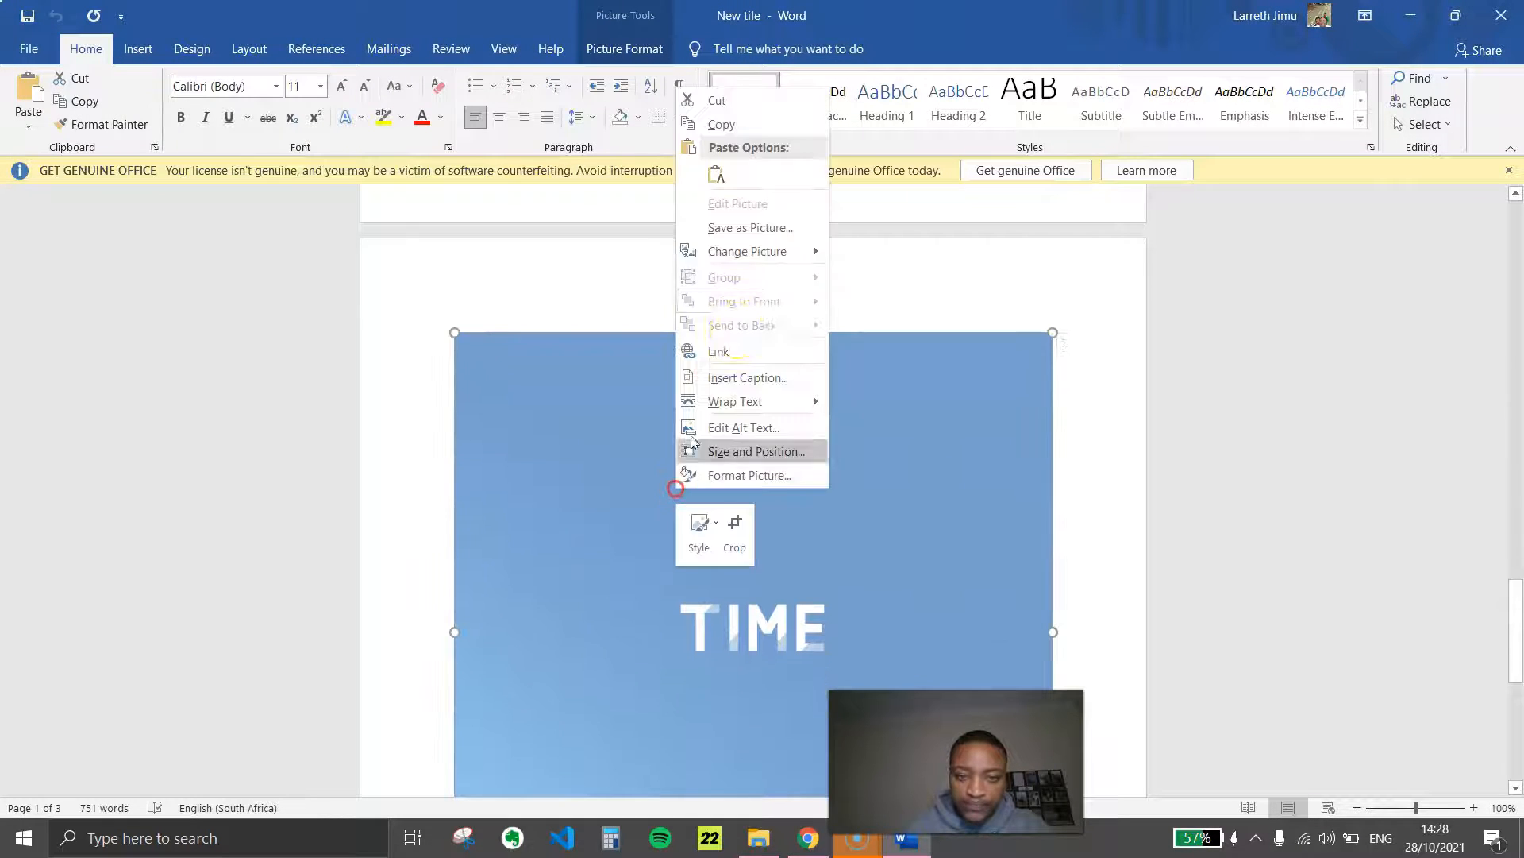
pyautogui.click(764, 228)
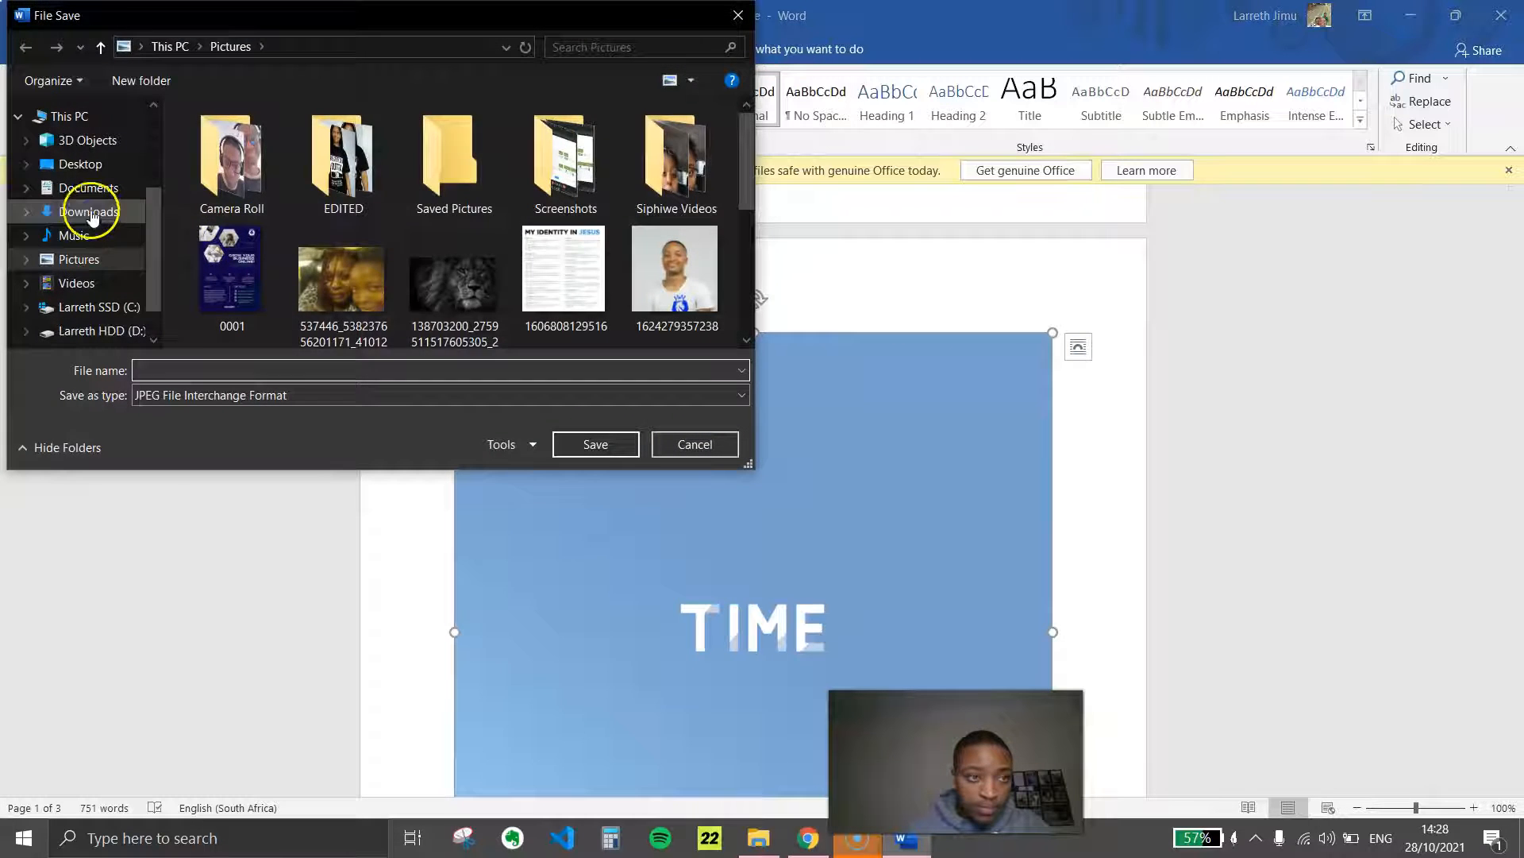
pyautogui.click(90, 211)
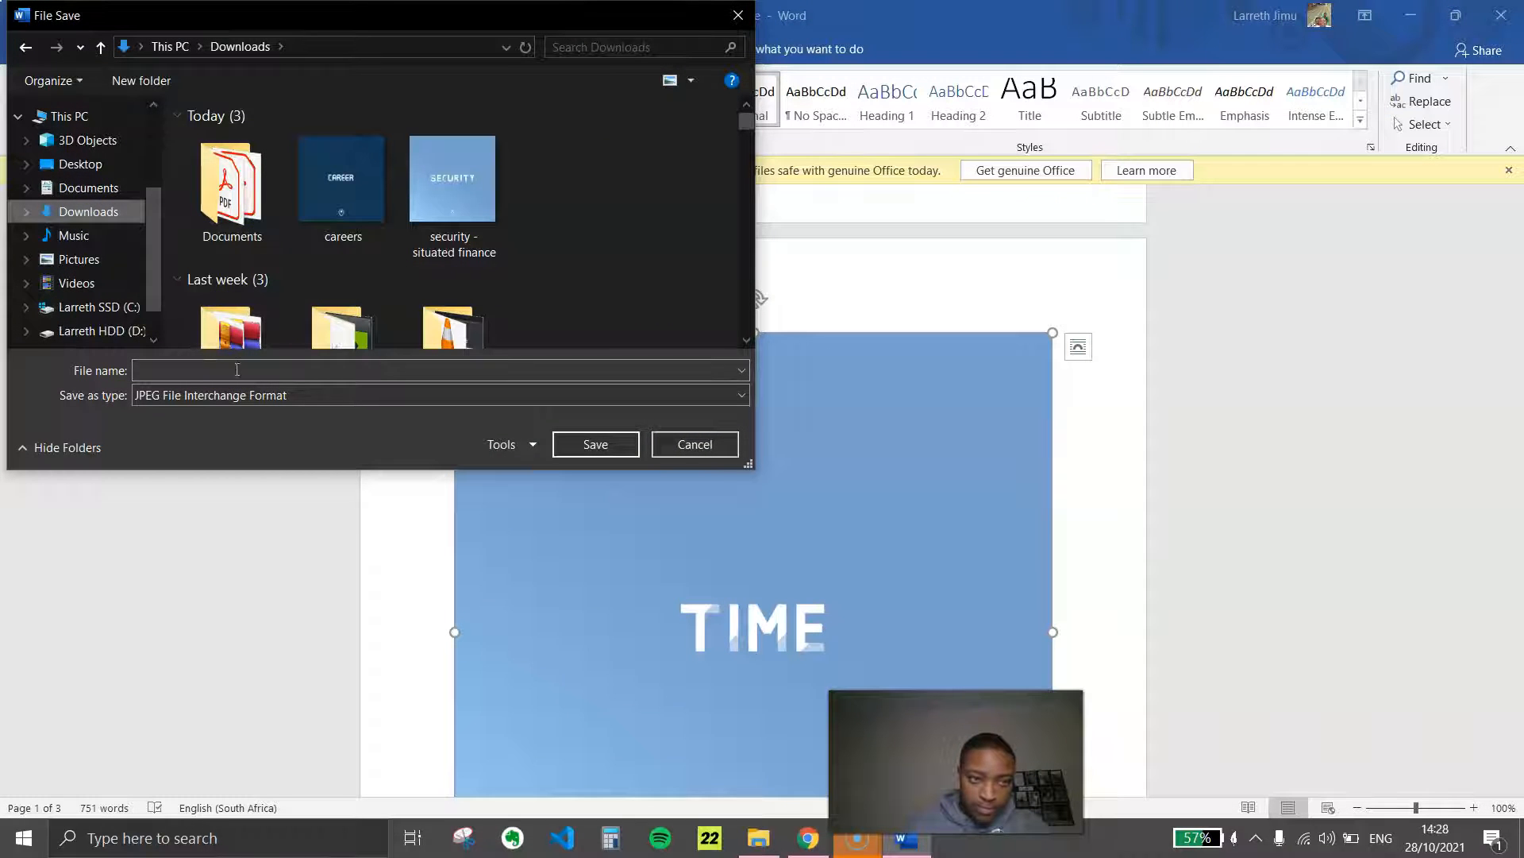
pyautogui.click(214, 368)
pyautogui.write('time - situated finance')
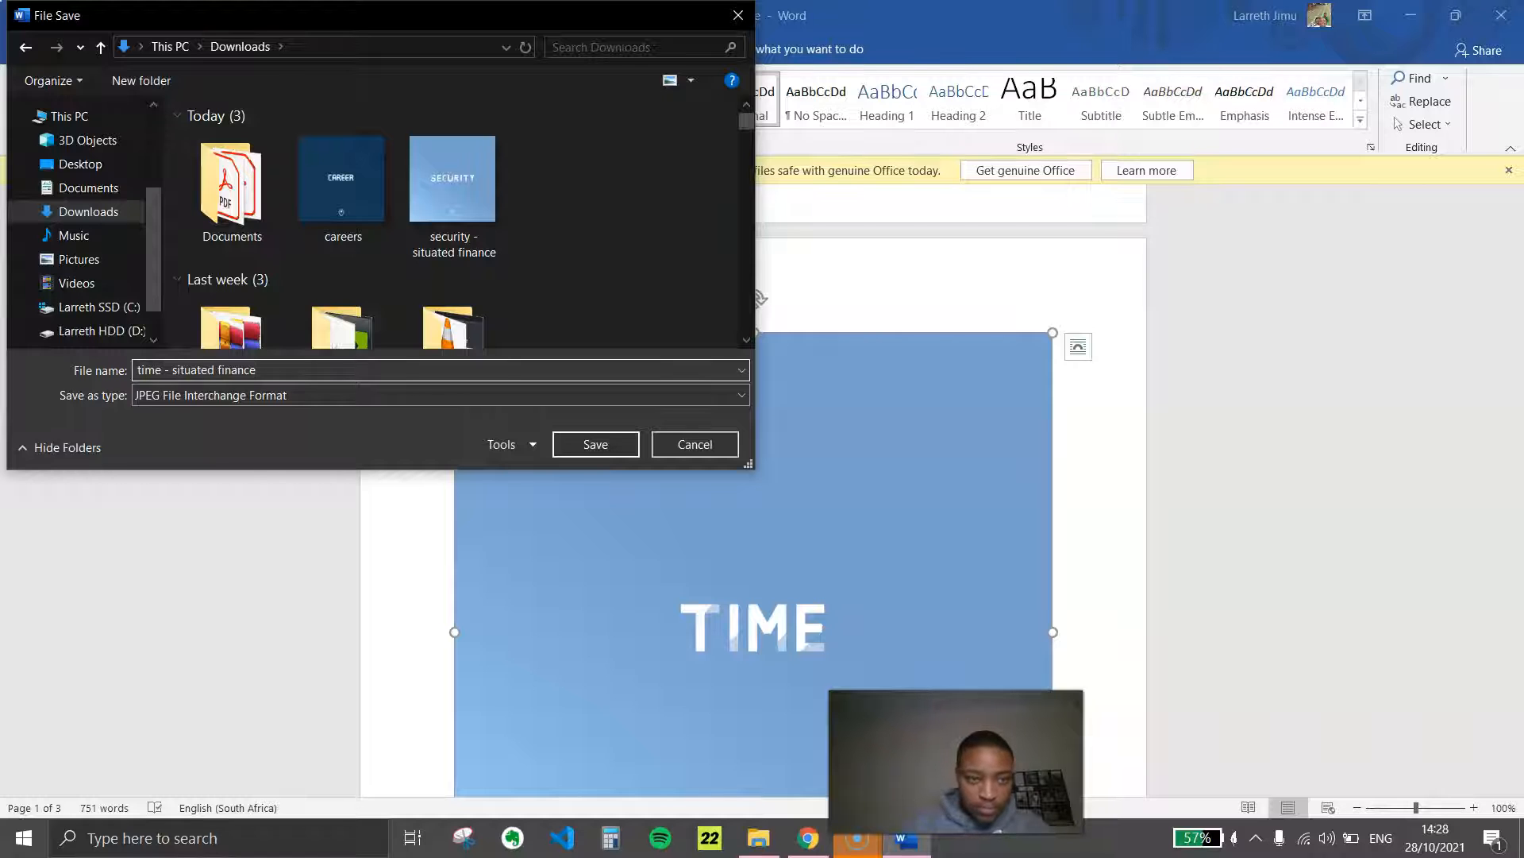
pyautogui.click(629, 445)
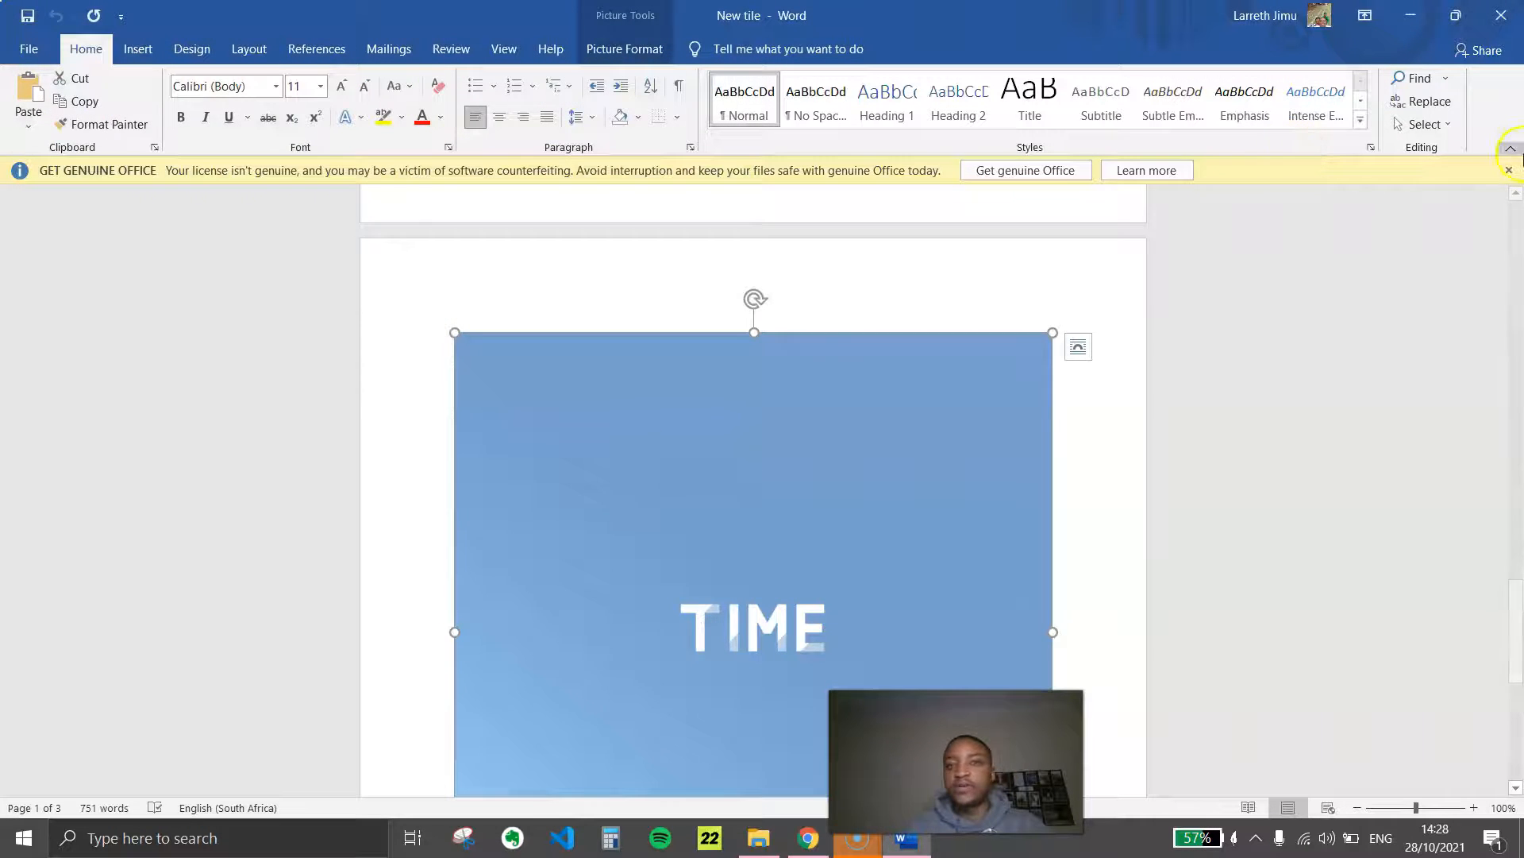
pyautogui.scroll(-3, 626, 498)
pyautogui.scroll(-1, 1494, 135)
pyautogui.scroll(-4, 477, 664)
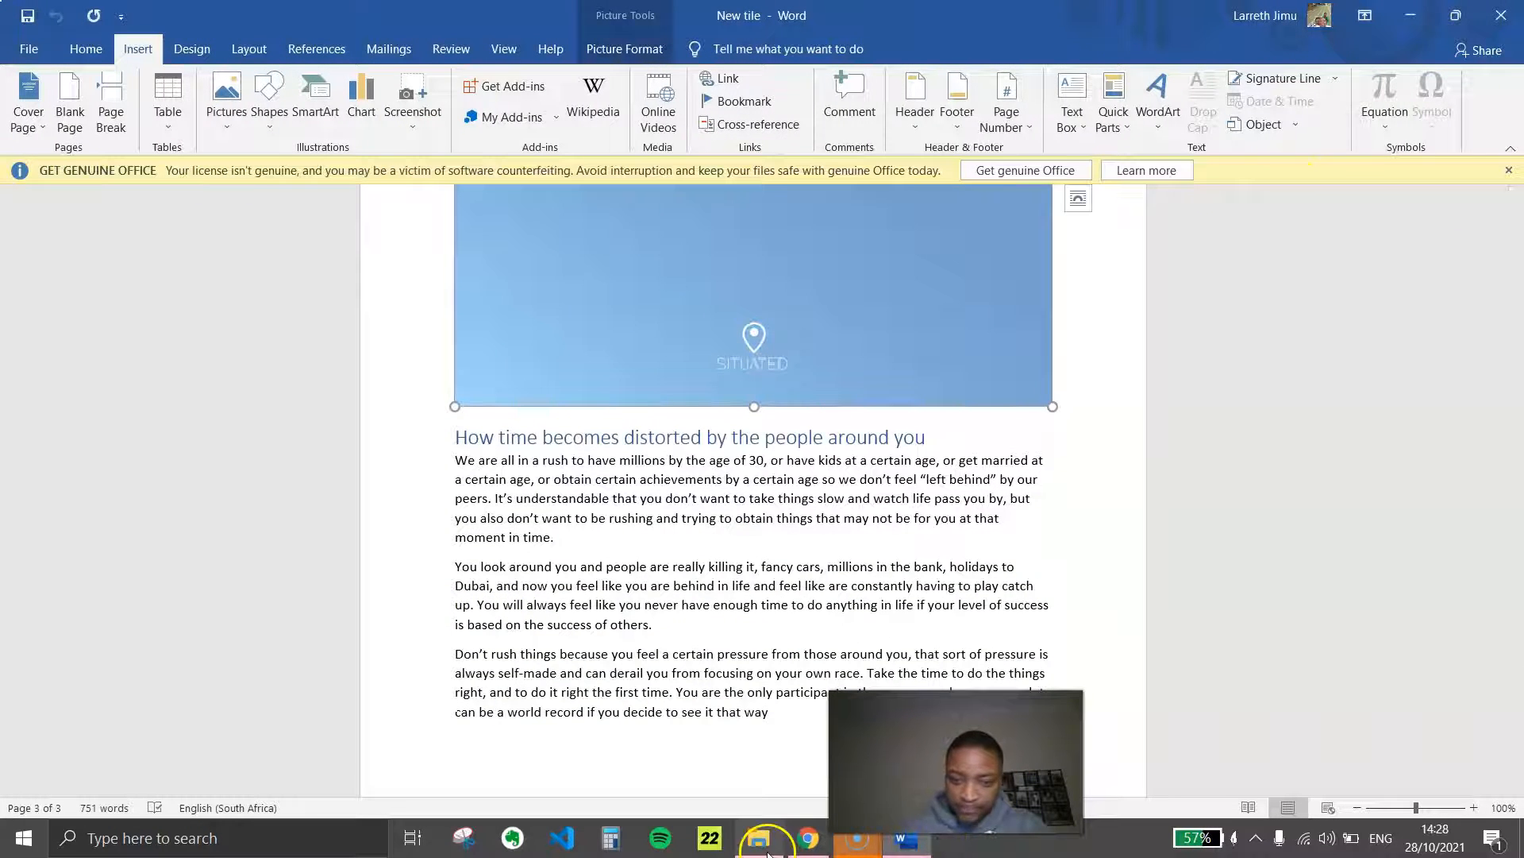
# Return to the Finance page in Chrome and upload "security - situated finance" and "time - situated finance" from Downloads to the media library
pyautogui.click(758, 838)
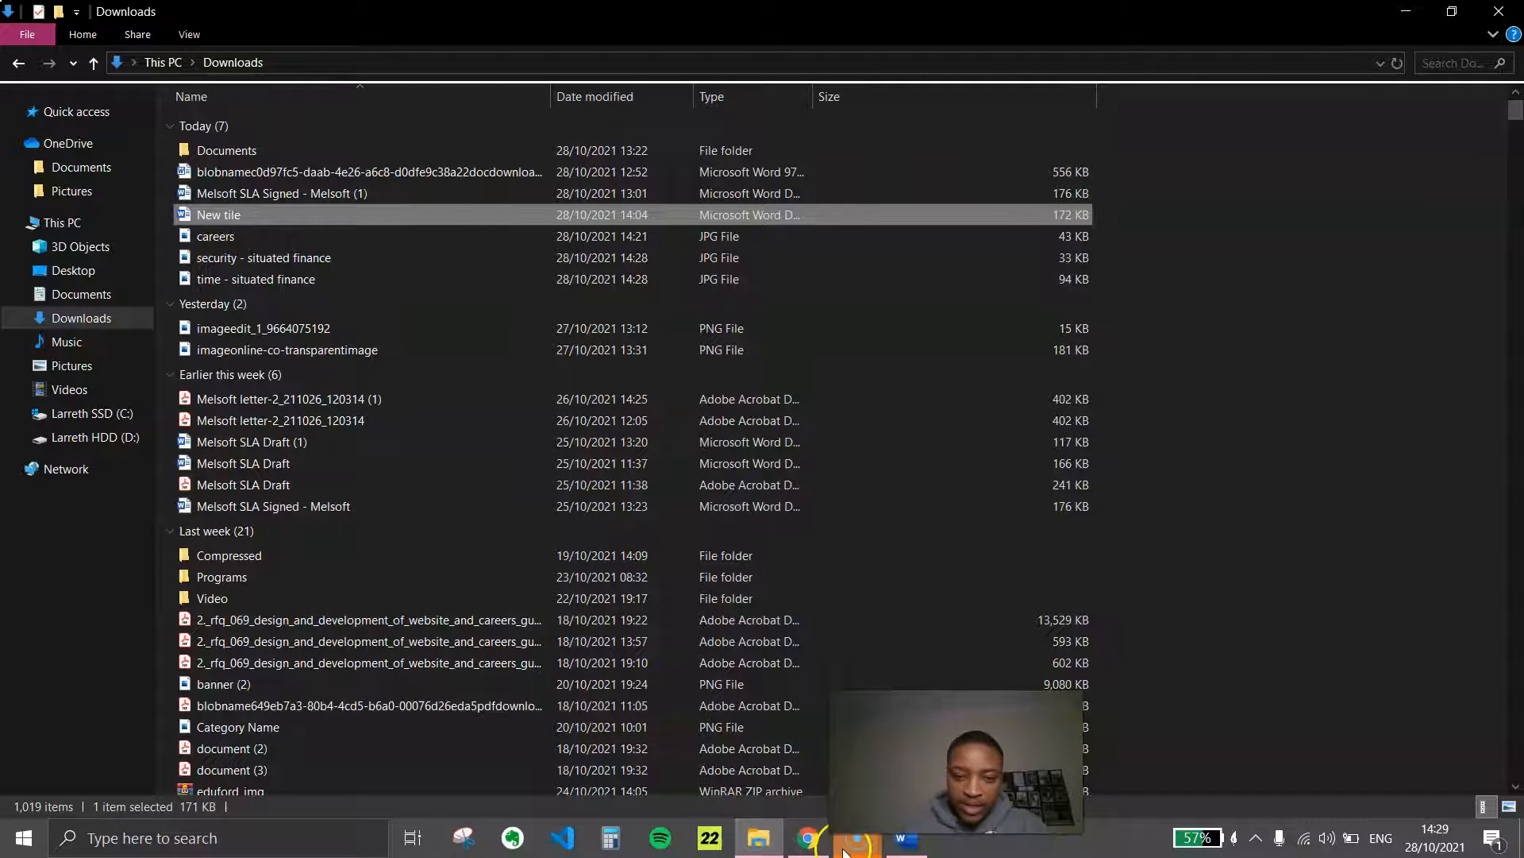
pyautogui.click(809, 838)
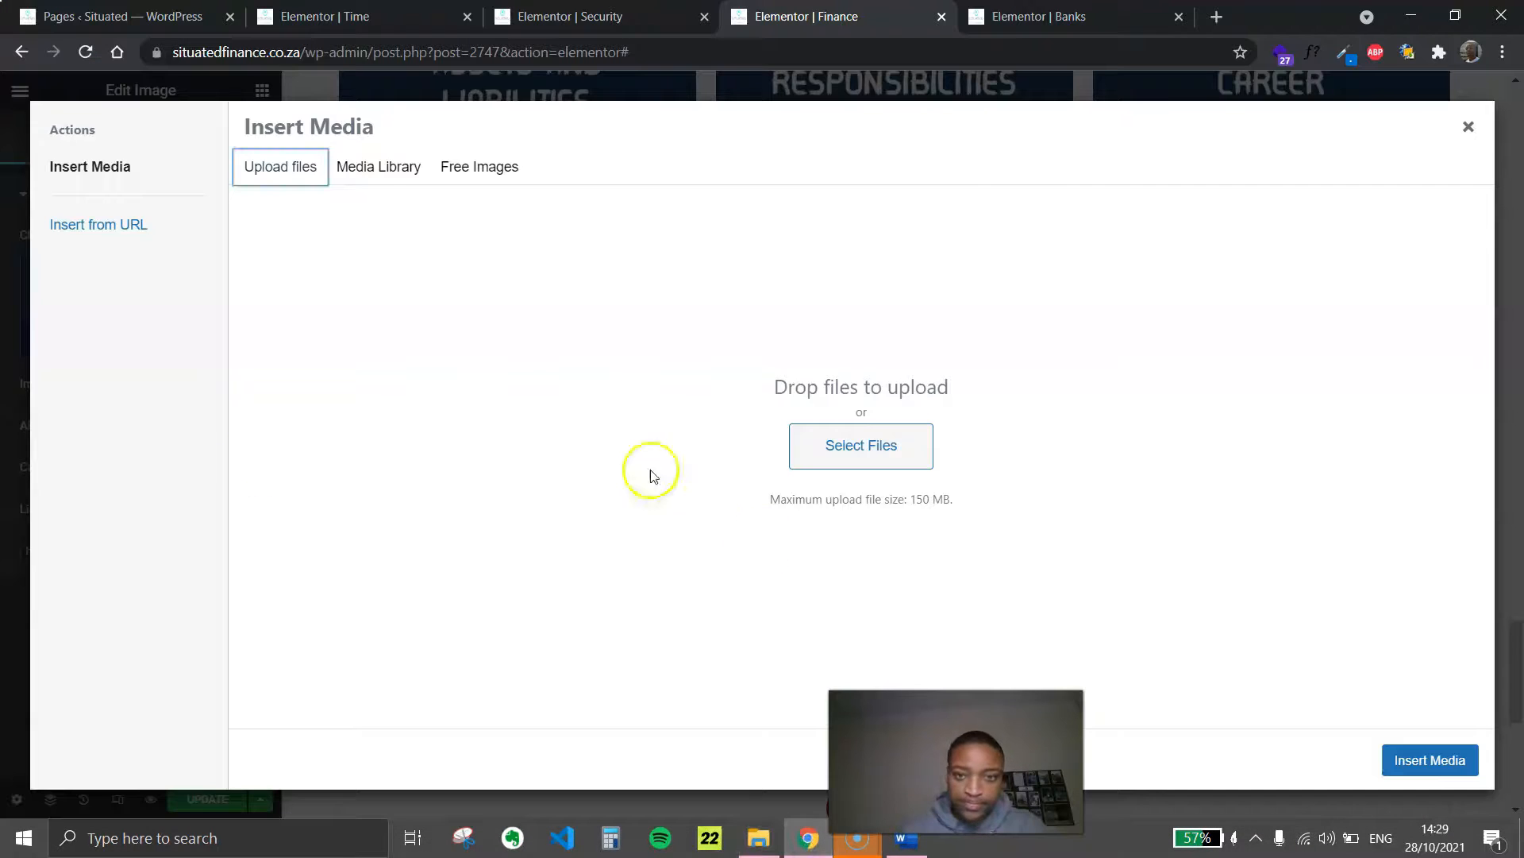
pyautogui.click(862, 432)
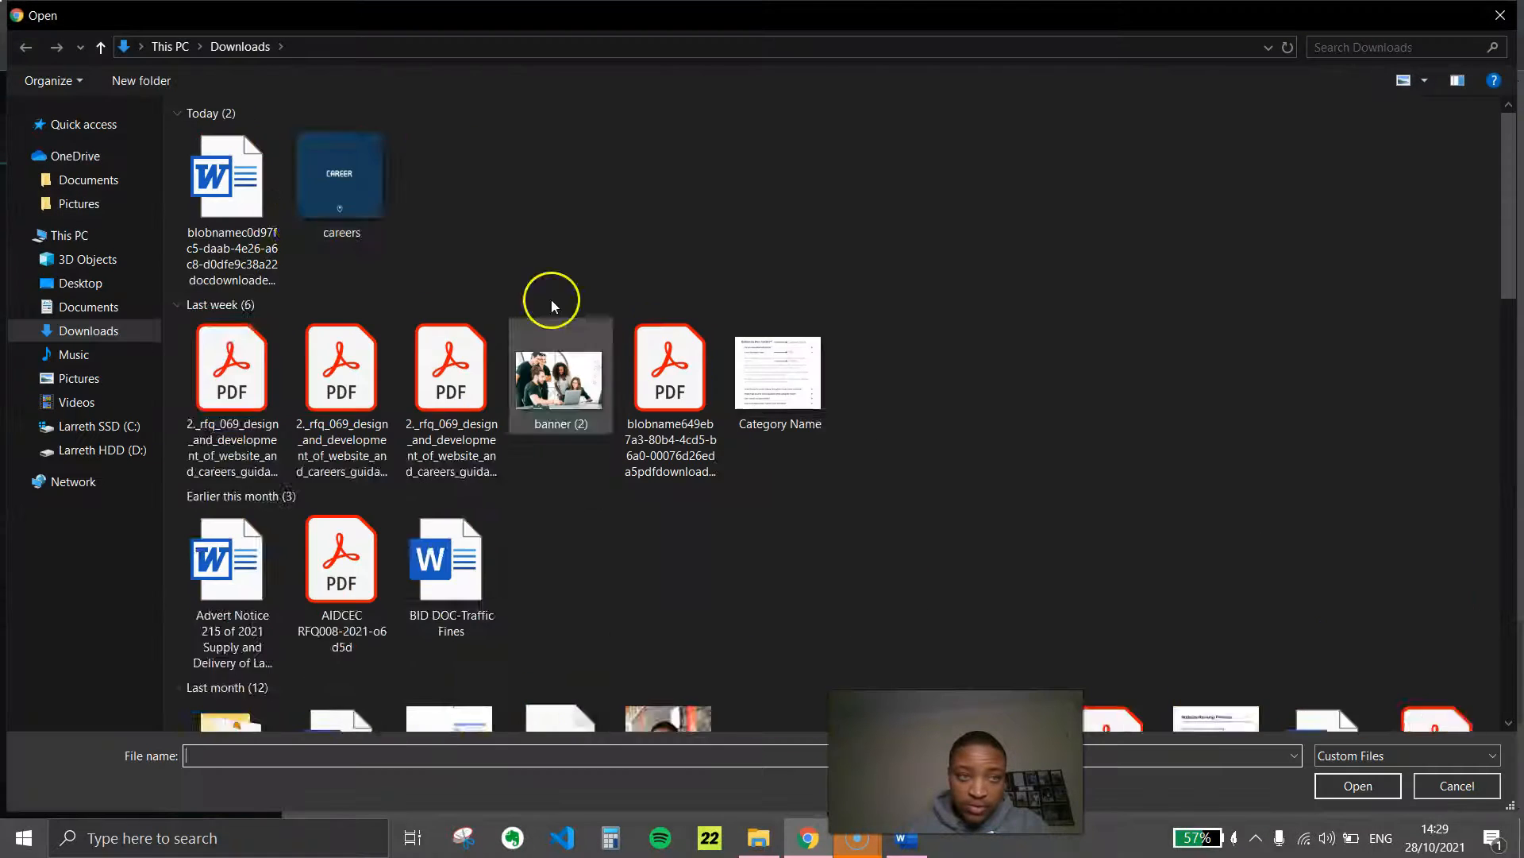
pyautogui.click(778, 175)
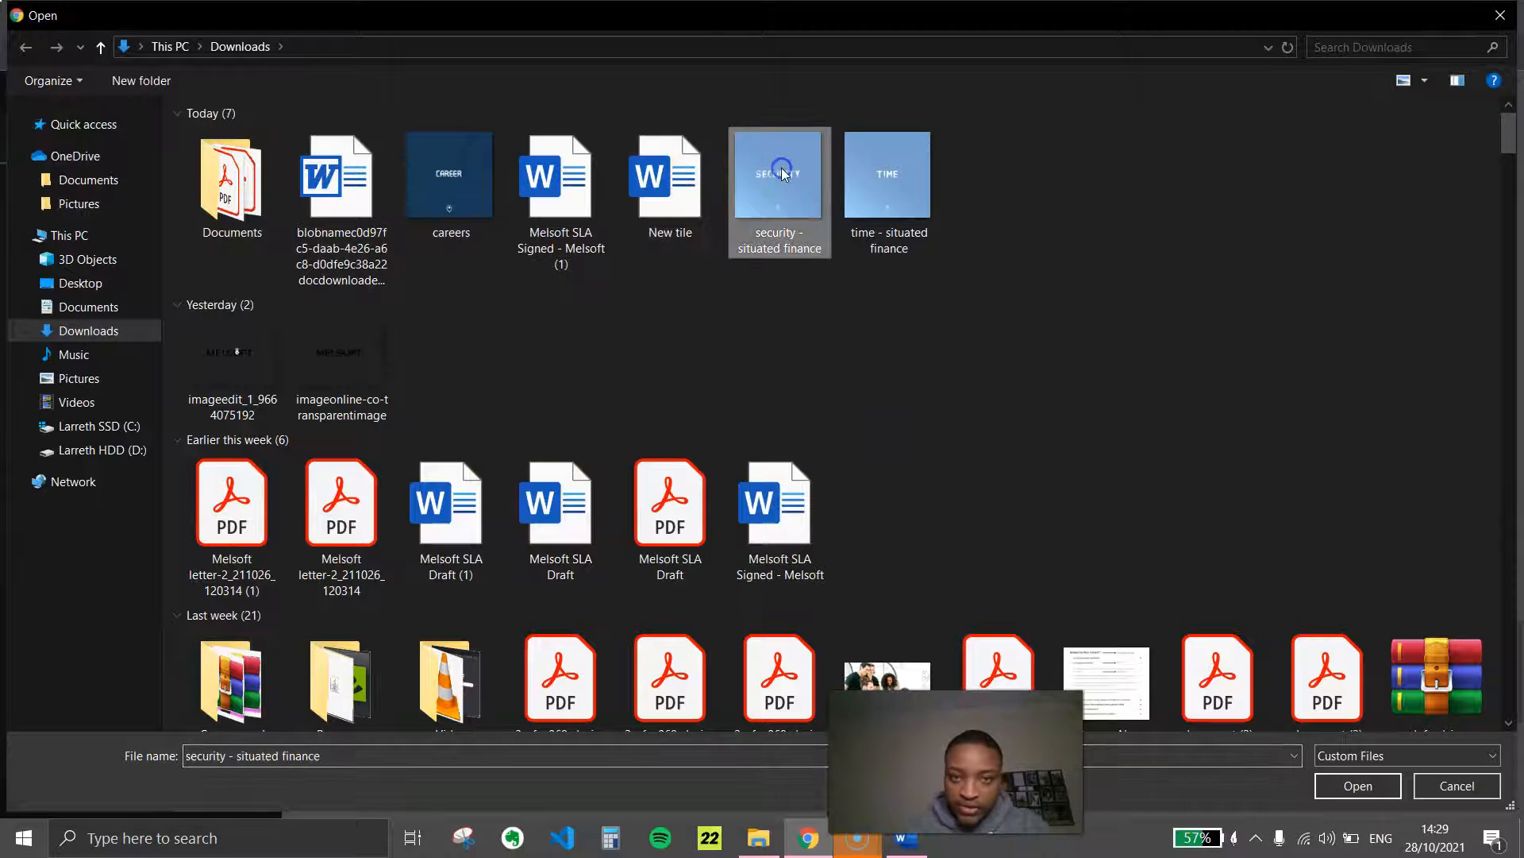
pyautogui.keyDown('ctrl'); pyautogui.click(864, 175); pyautogui.keyUp('ctrl')
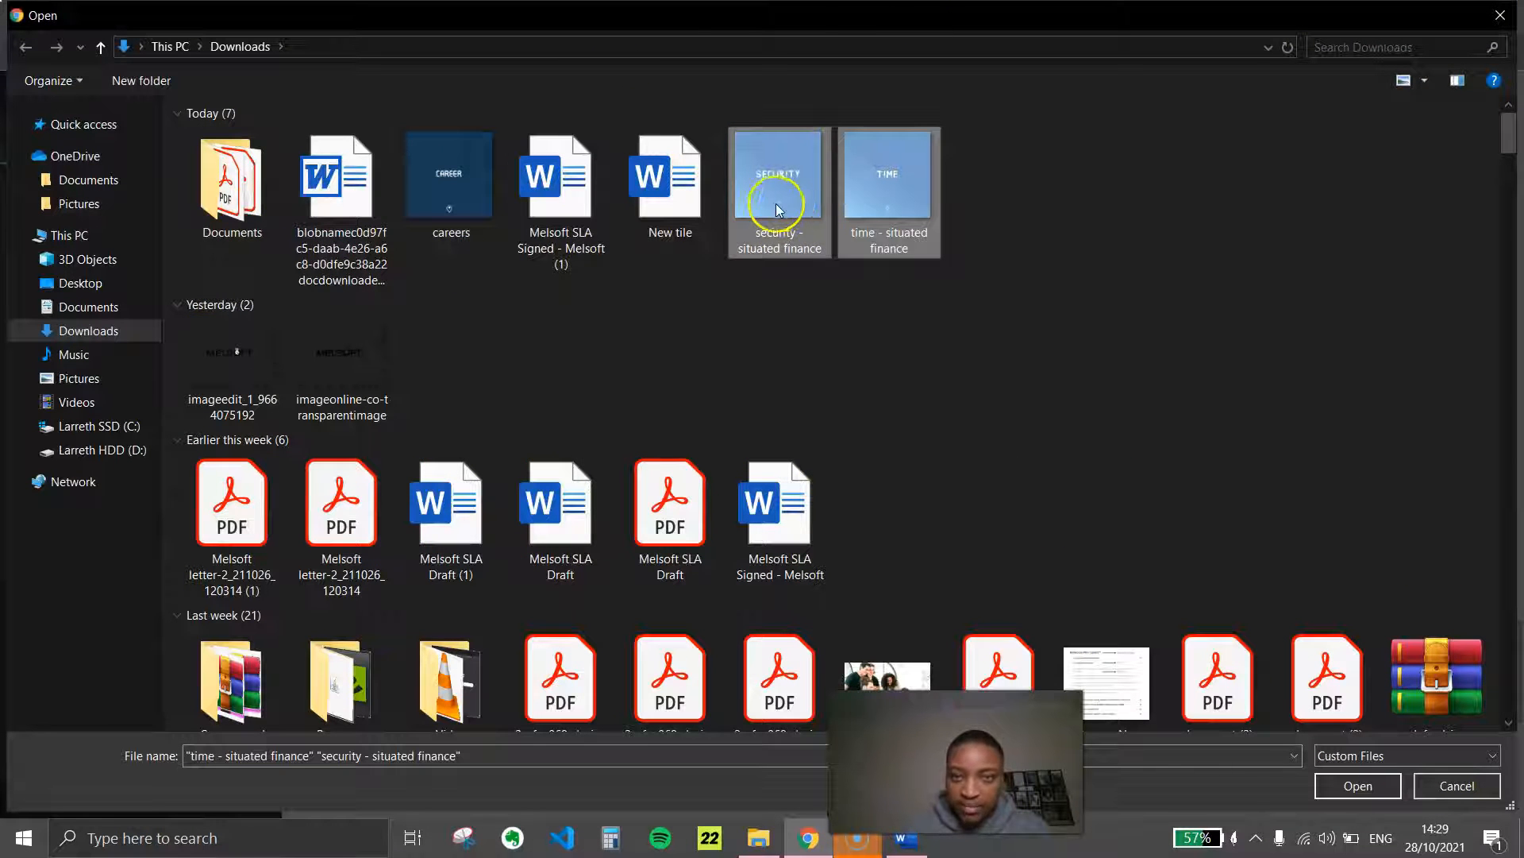
pyautogui.click(767, 324)
pyautogui.click(778, 297)
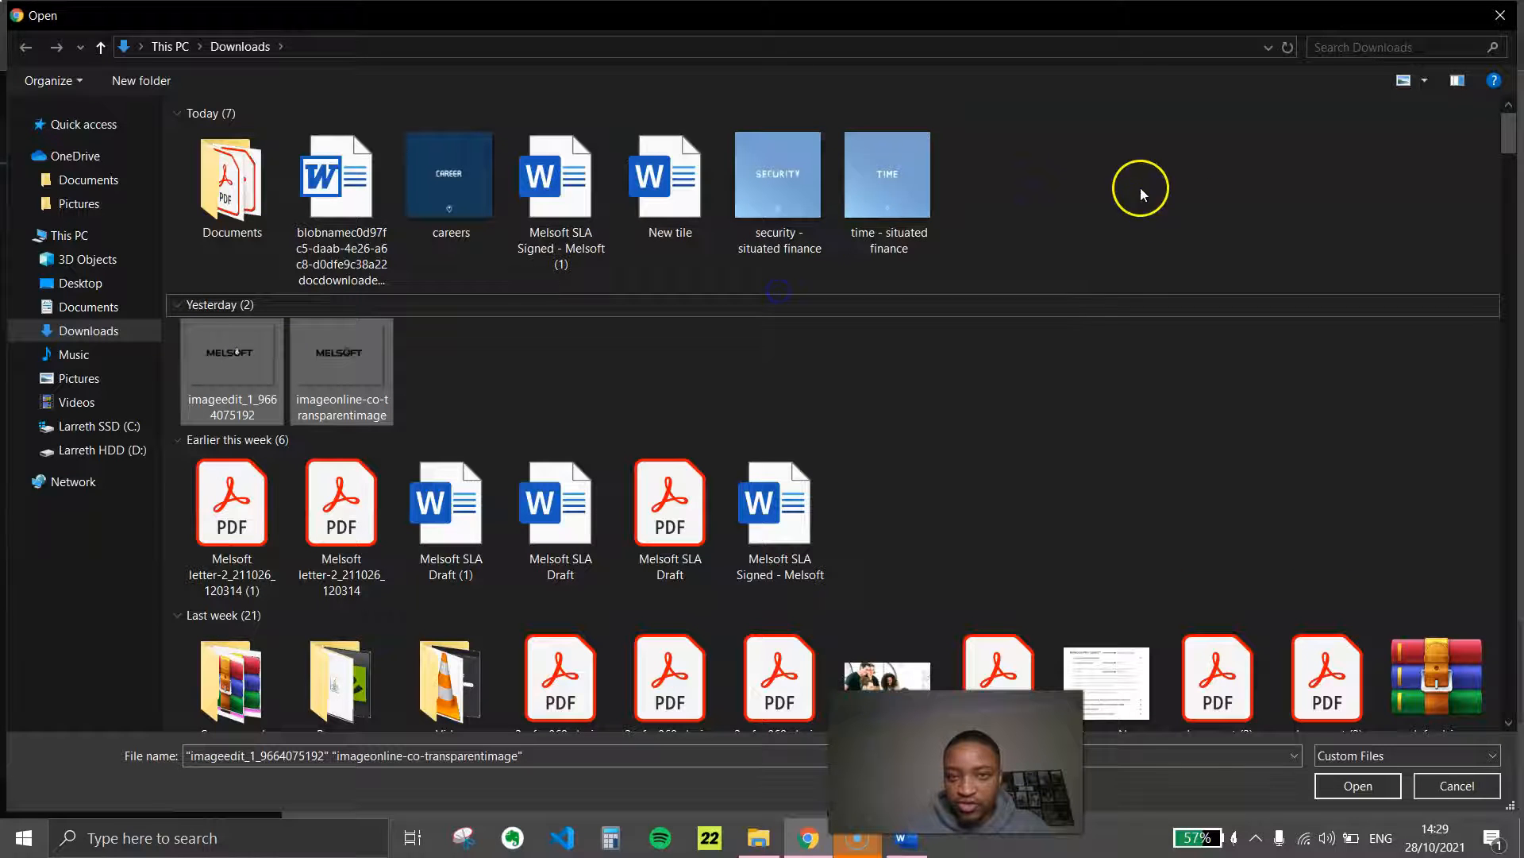
pyautogui.click(921, 161)
pyautogui.keyDown('ctrl'); pyautogui.click(784, 157); pyautogui.keyUp('ctrl')
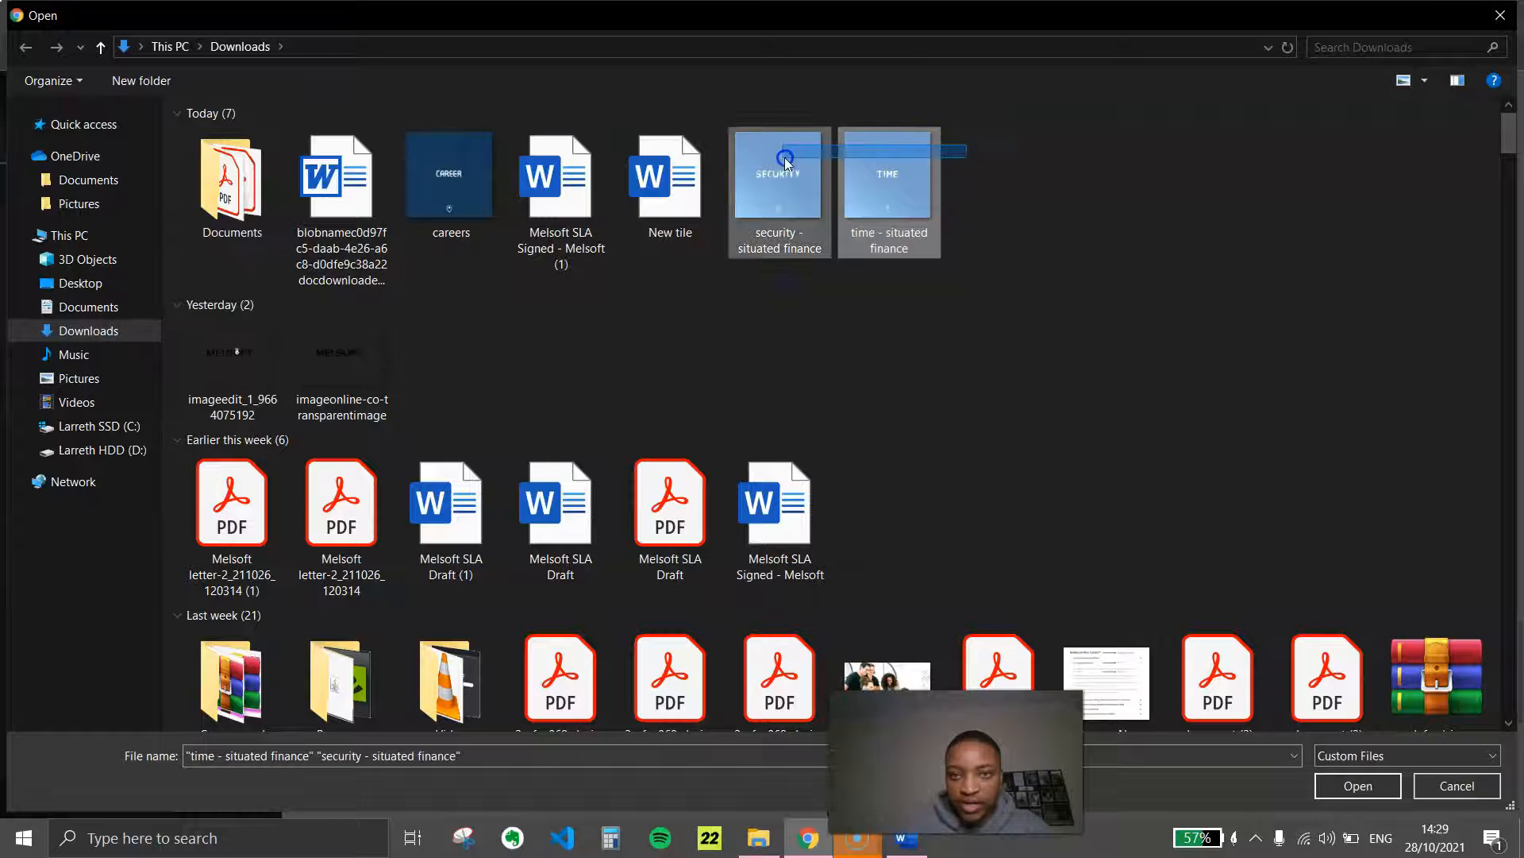
pyautogui.click(1357, 786)
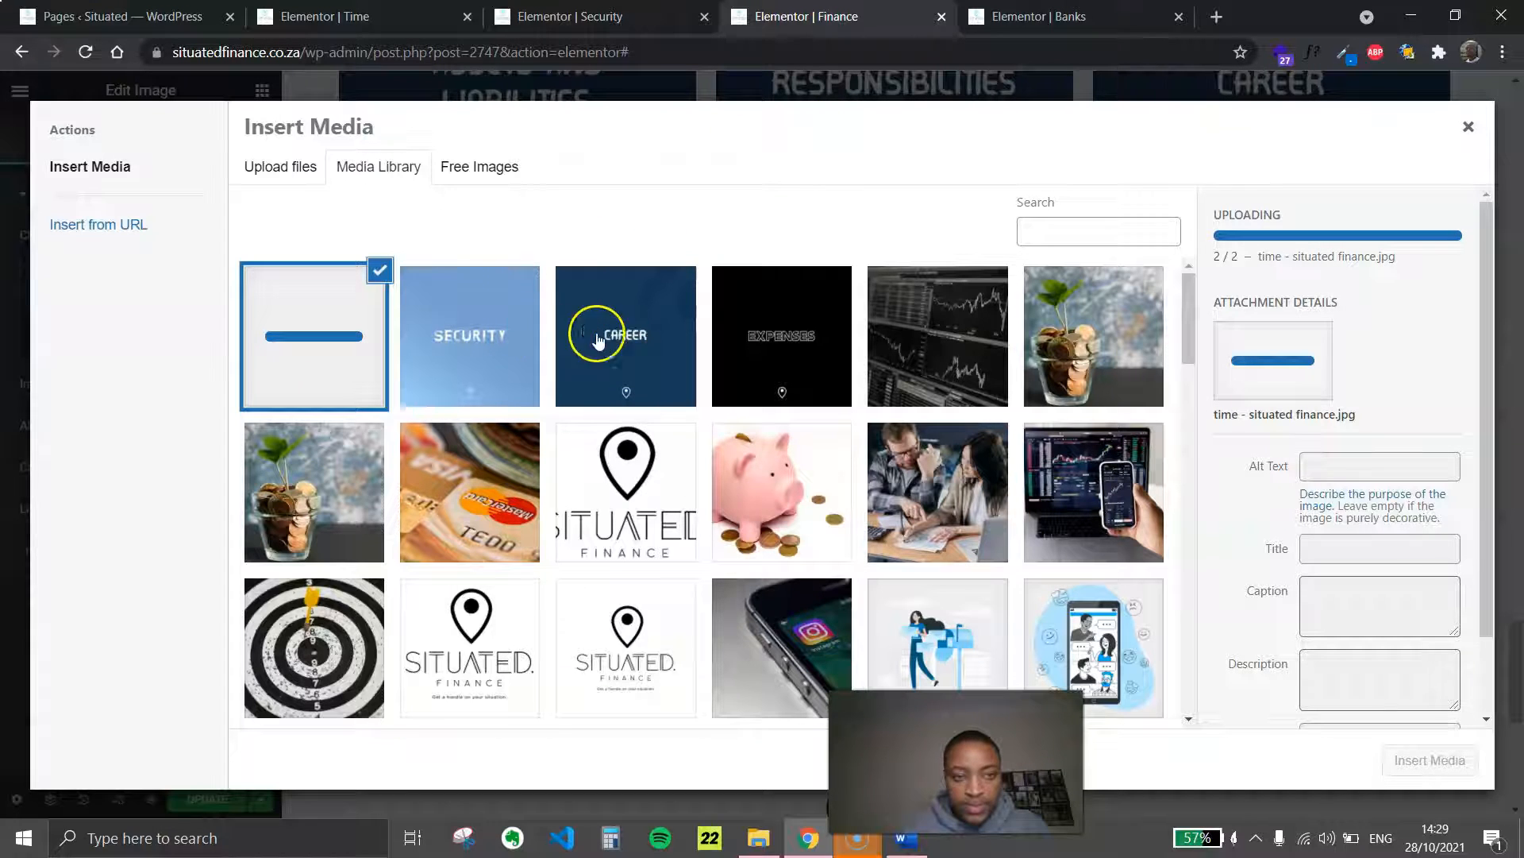
# Replace the Assets and Liabilities image in the duplicated row with security-situated-finance.jpg
pyautogui.click(527, 321)
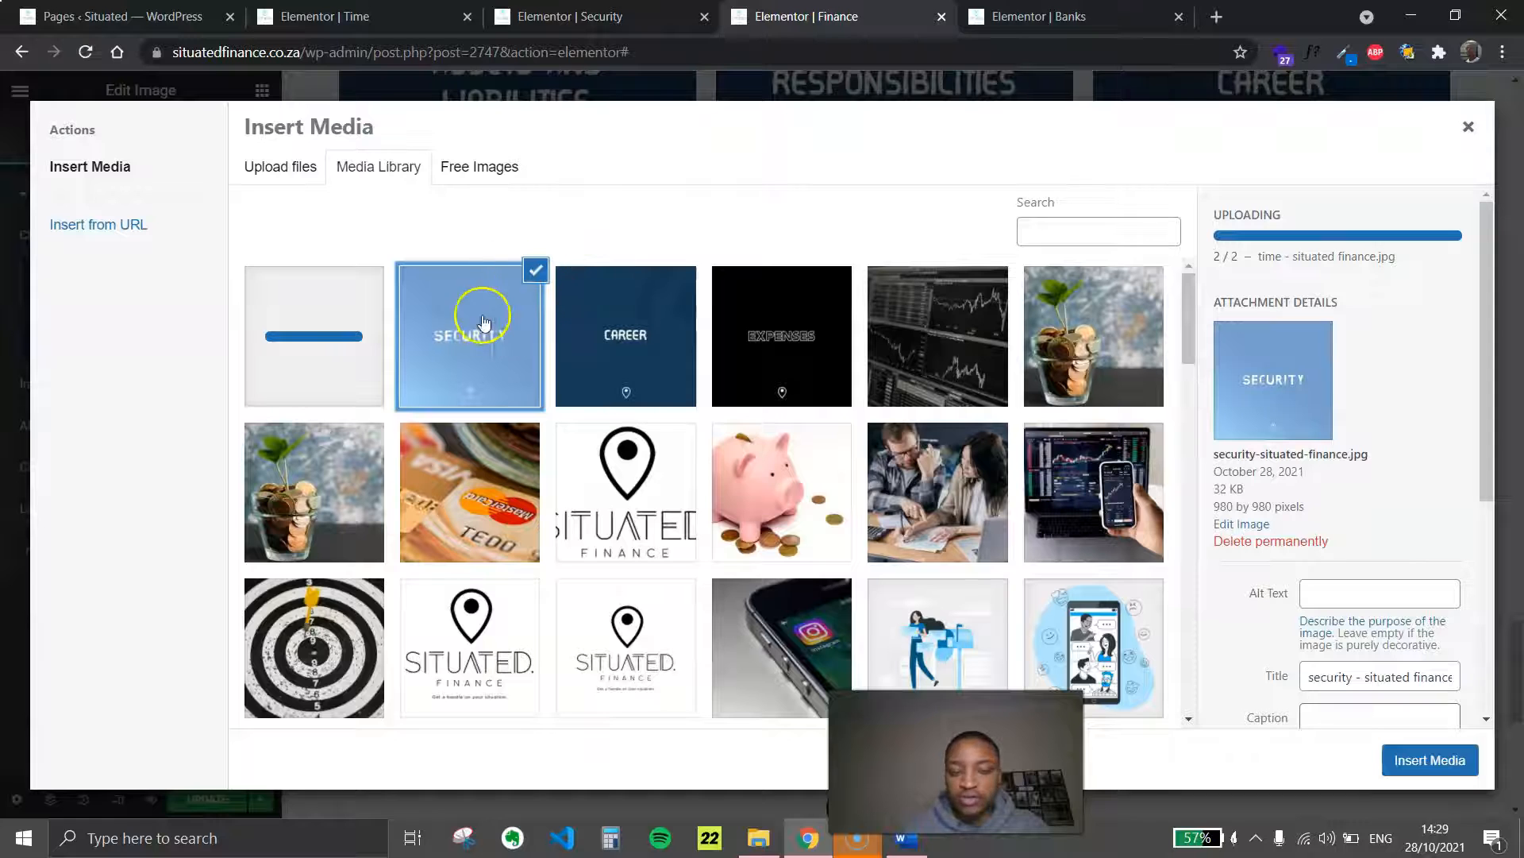
pyautogui.click(310, 320)
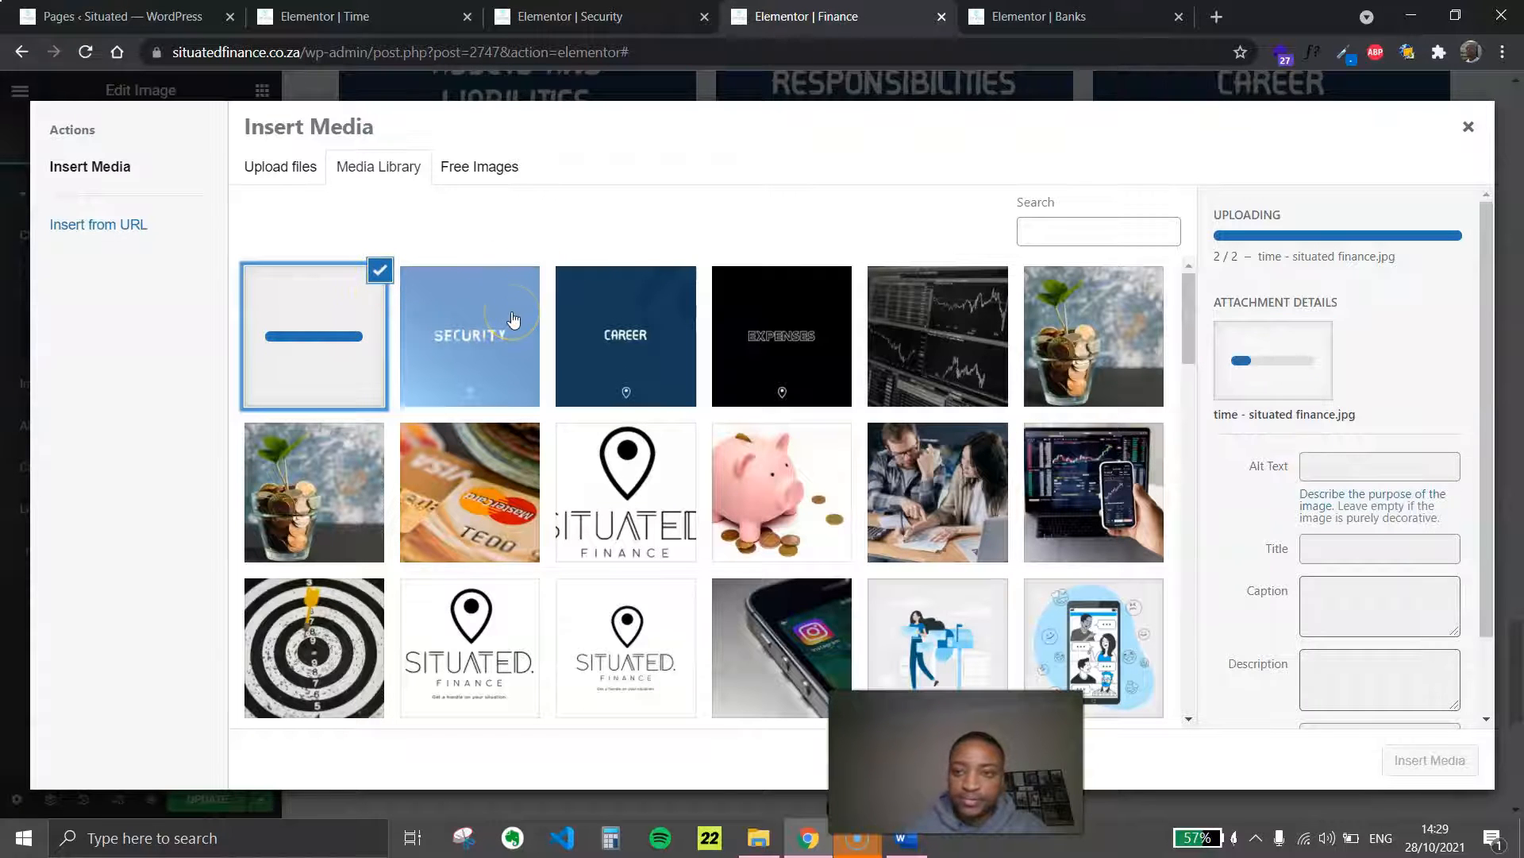
pyautogui.click(465, 332)
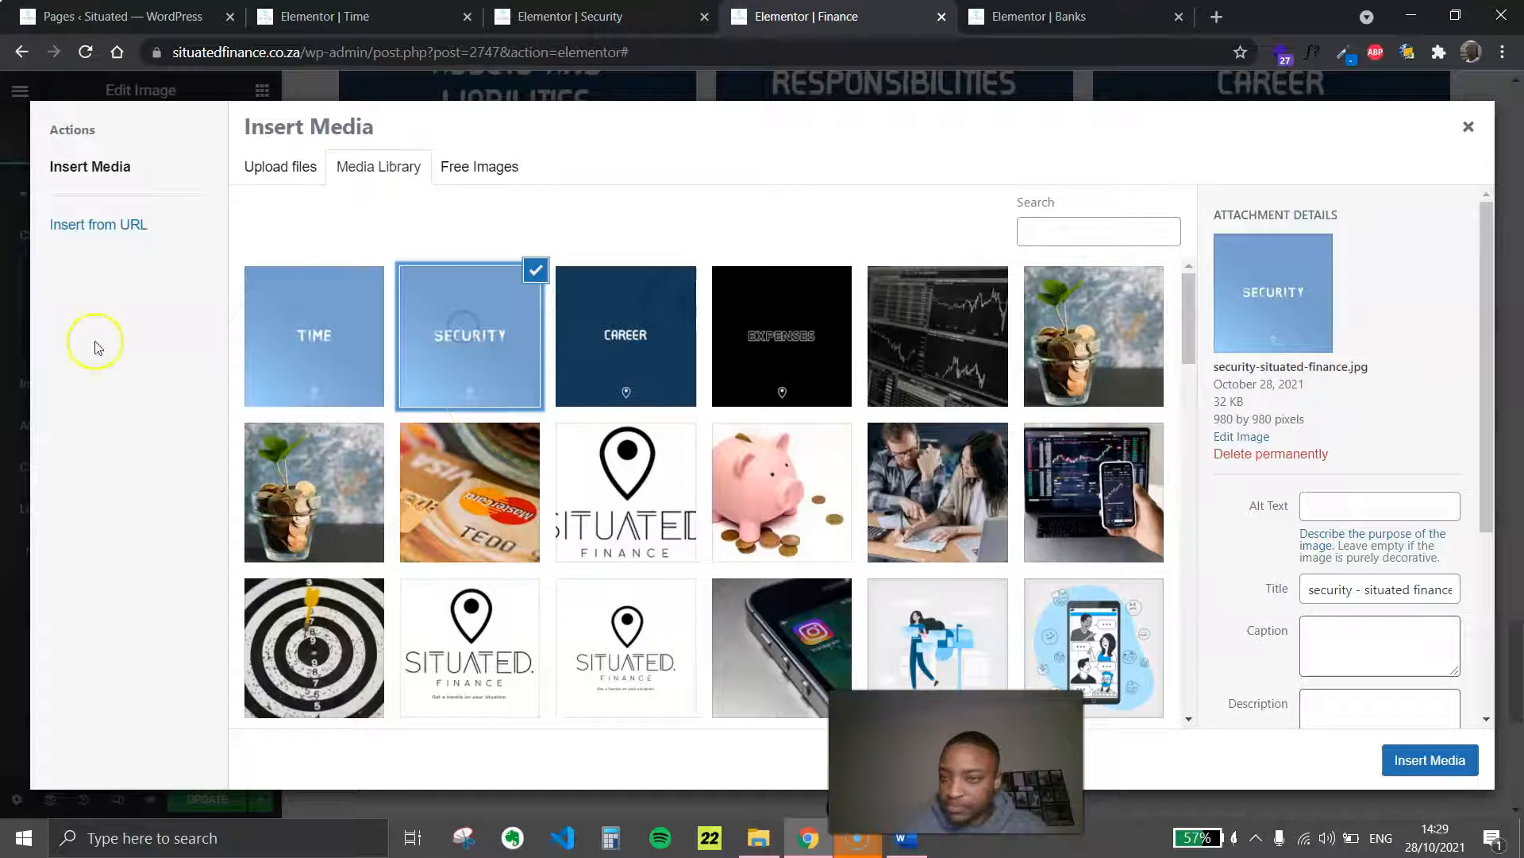
pyautogui.click(1444, 759)
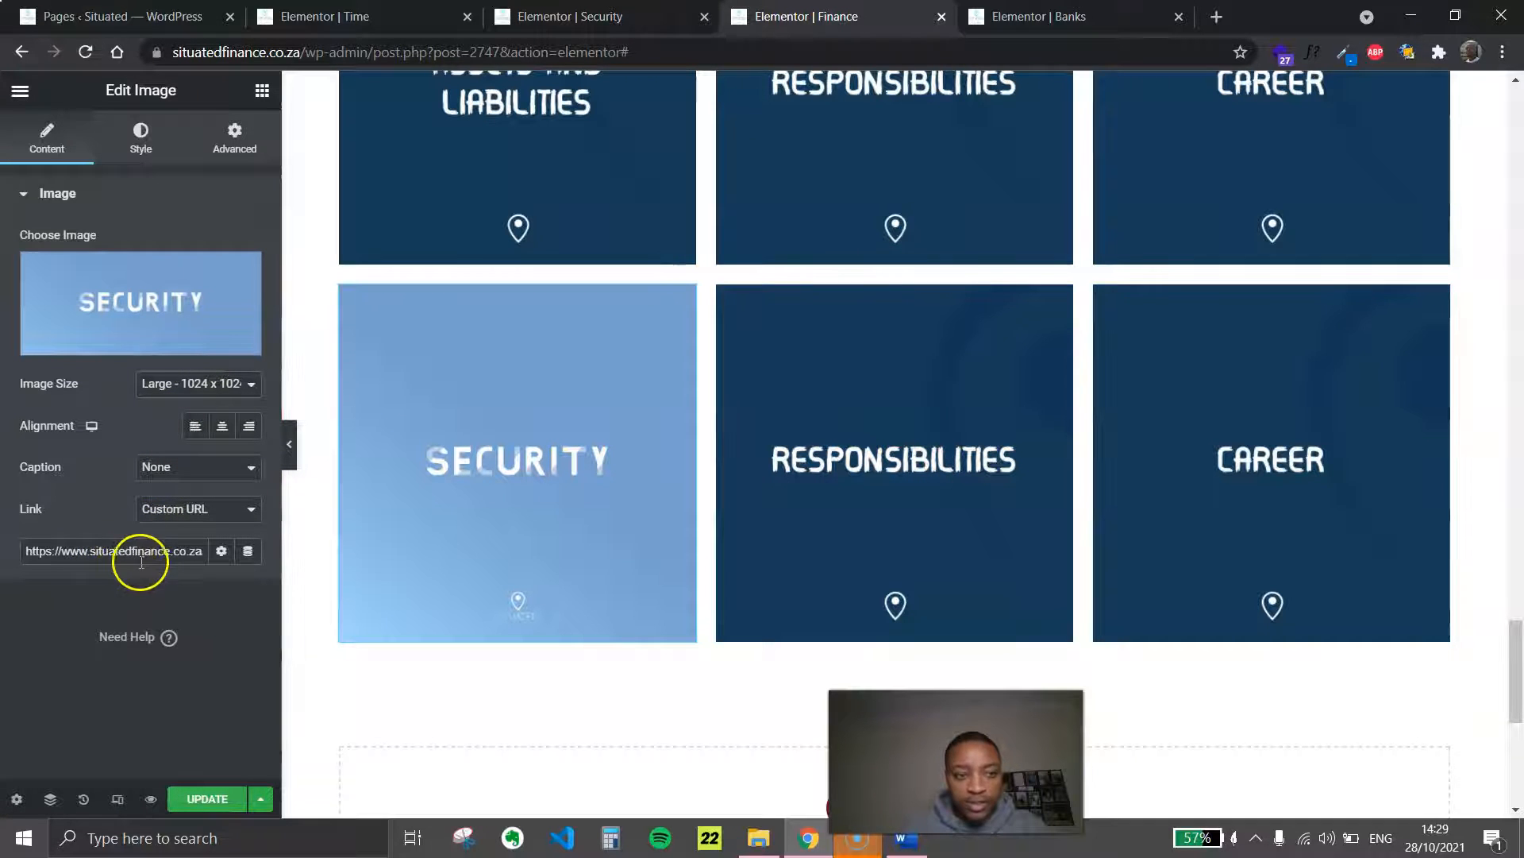
pyautogui.tripleClick(169, 561)
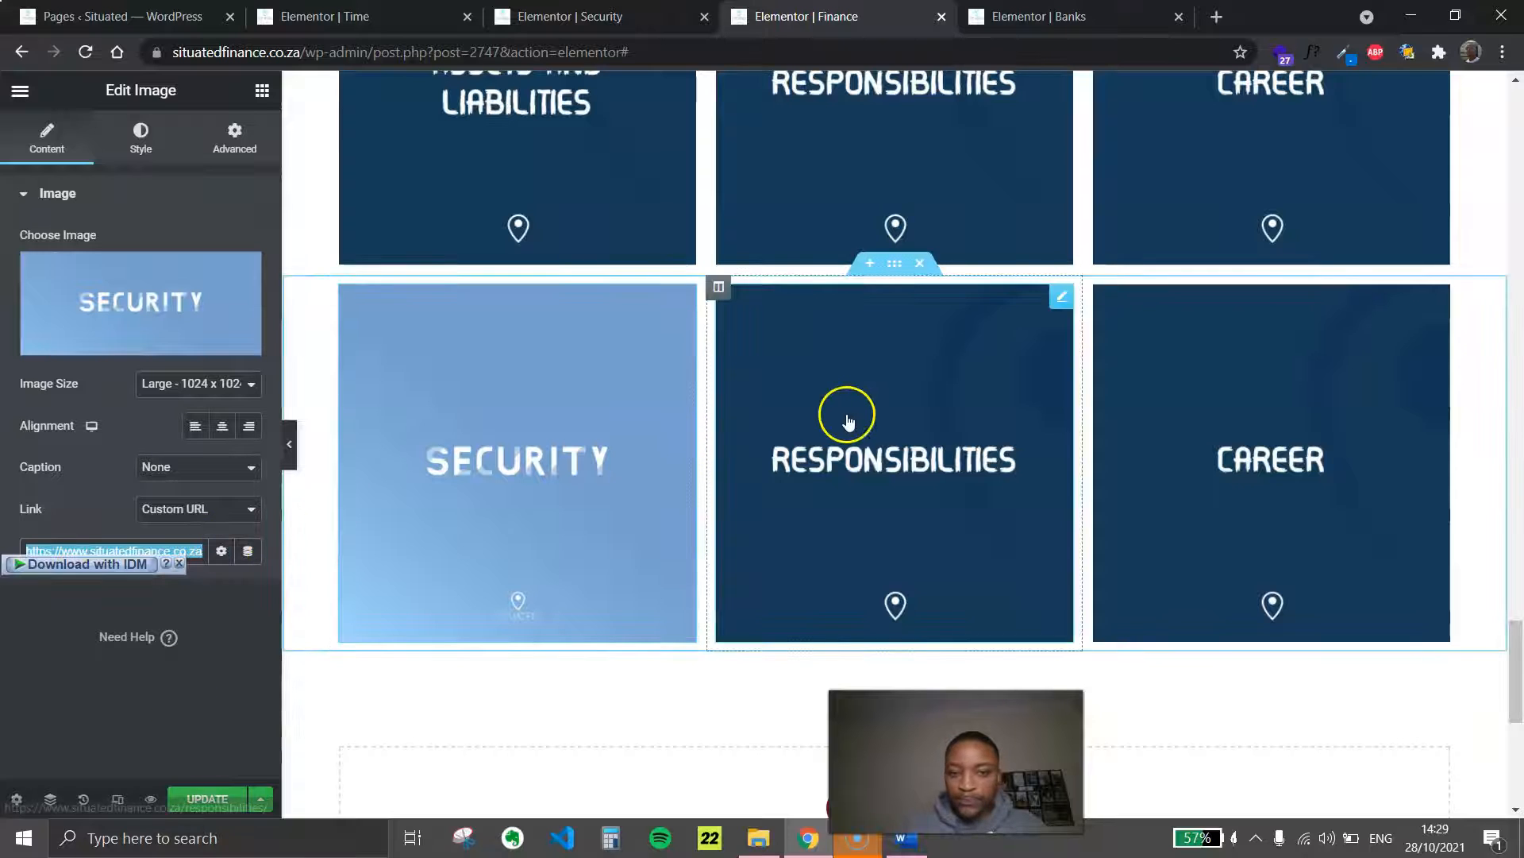
# Replace the Responsibilities image in the duplicated row with time-situated-finance.jpg
pyautogui.click(1059, 300)
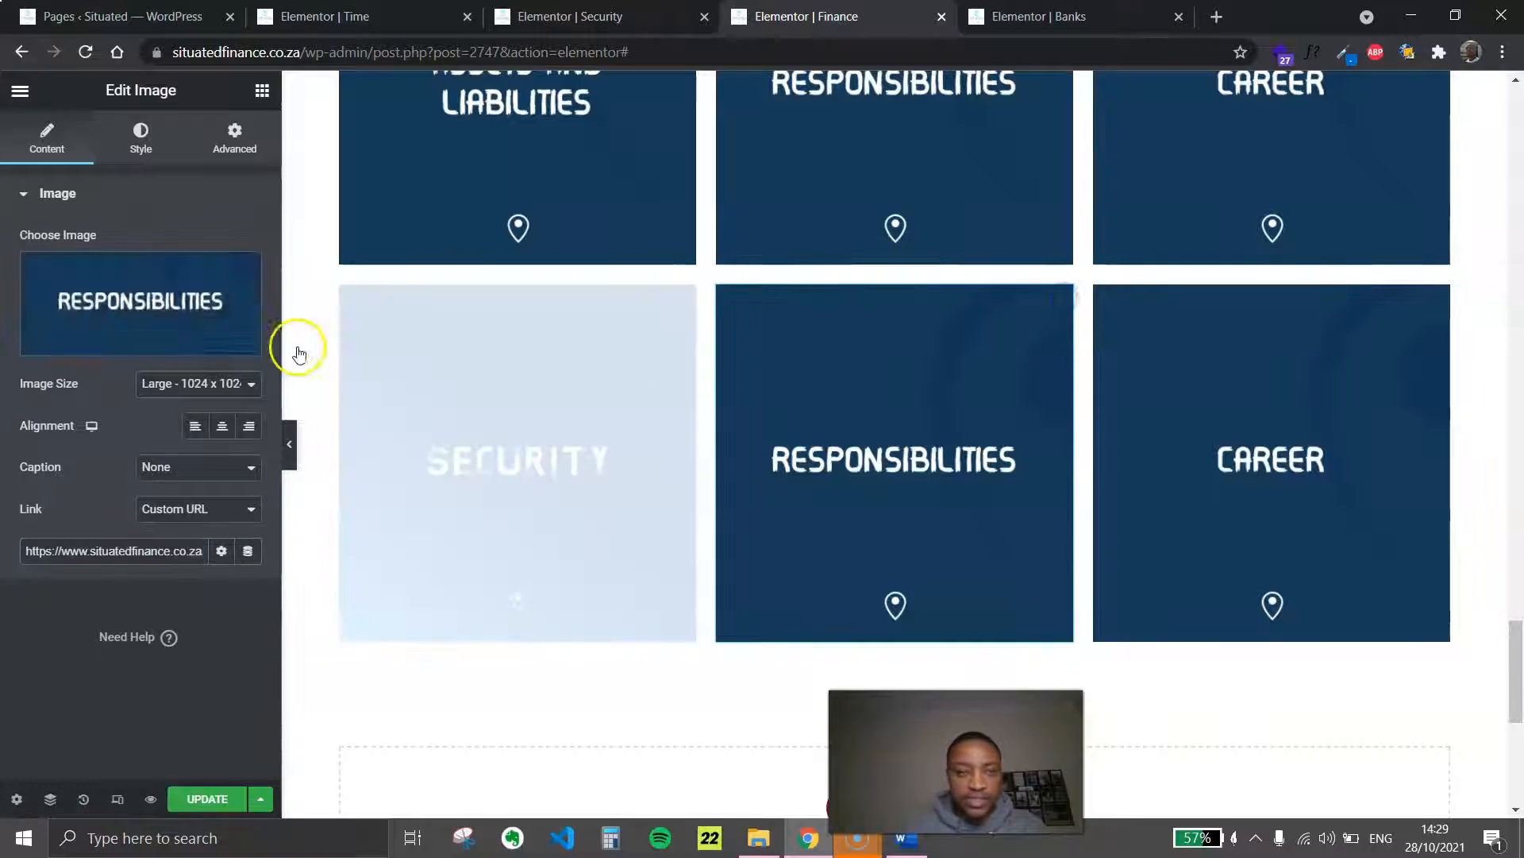
pyautogui.click(199, 286)
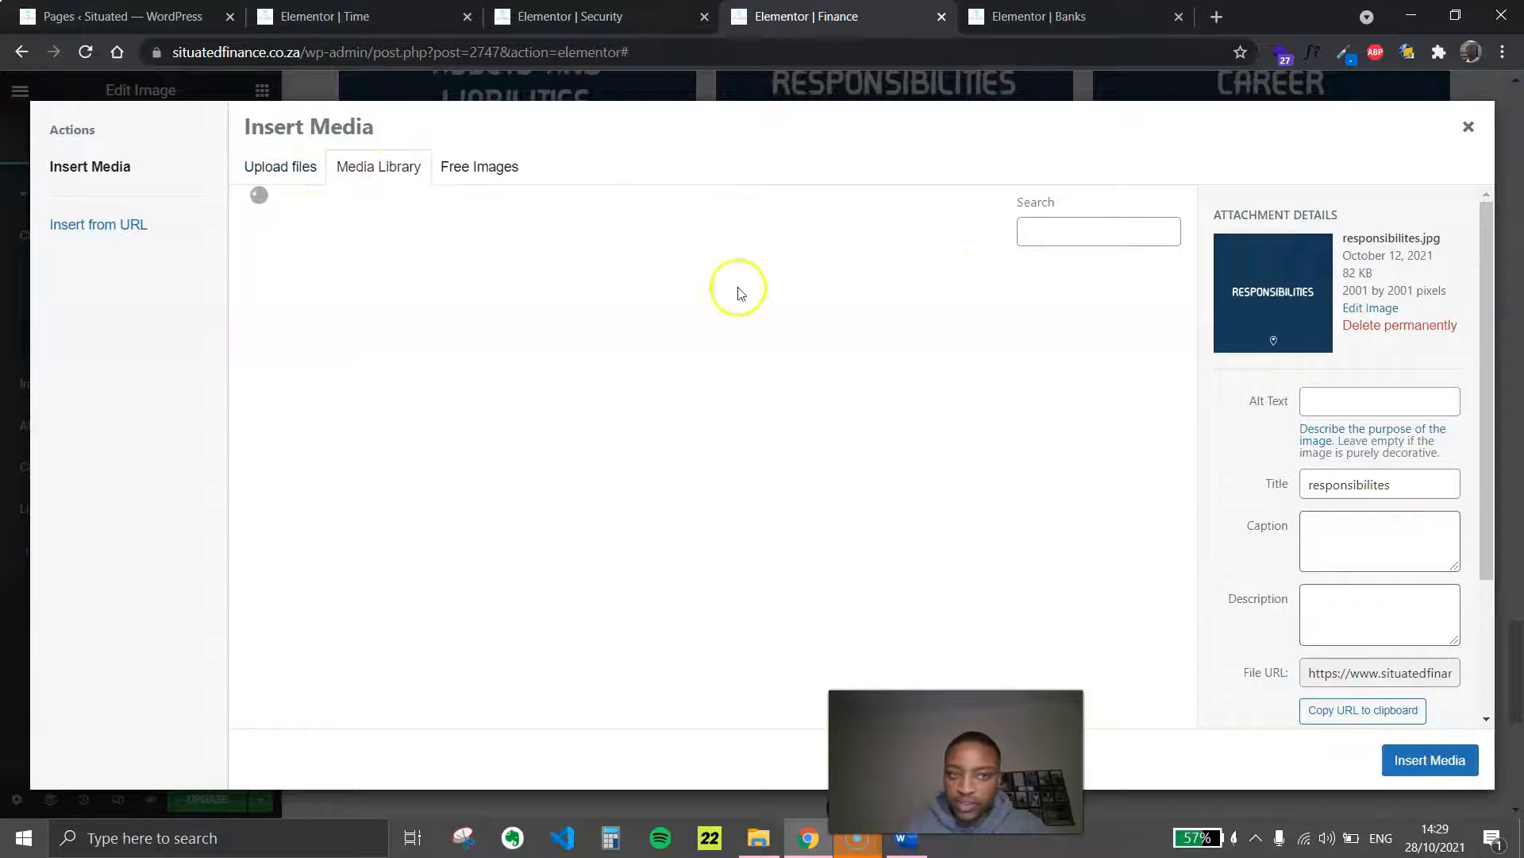
pyautogui.click(366, 343)
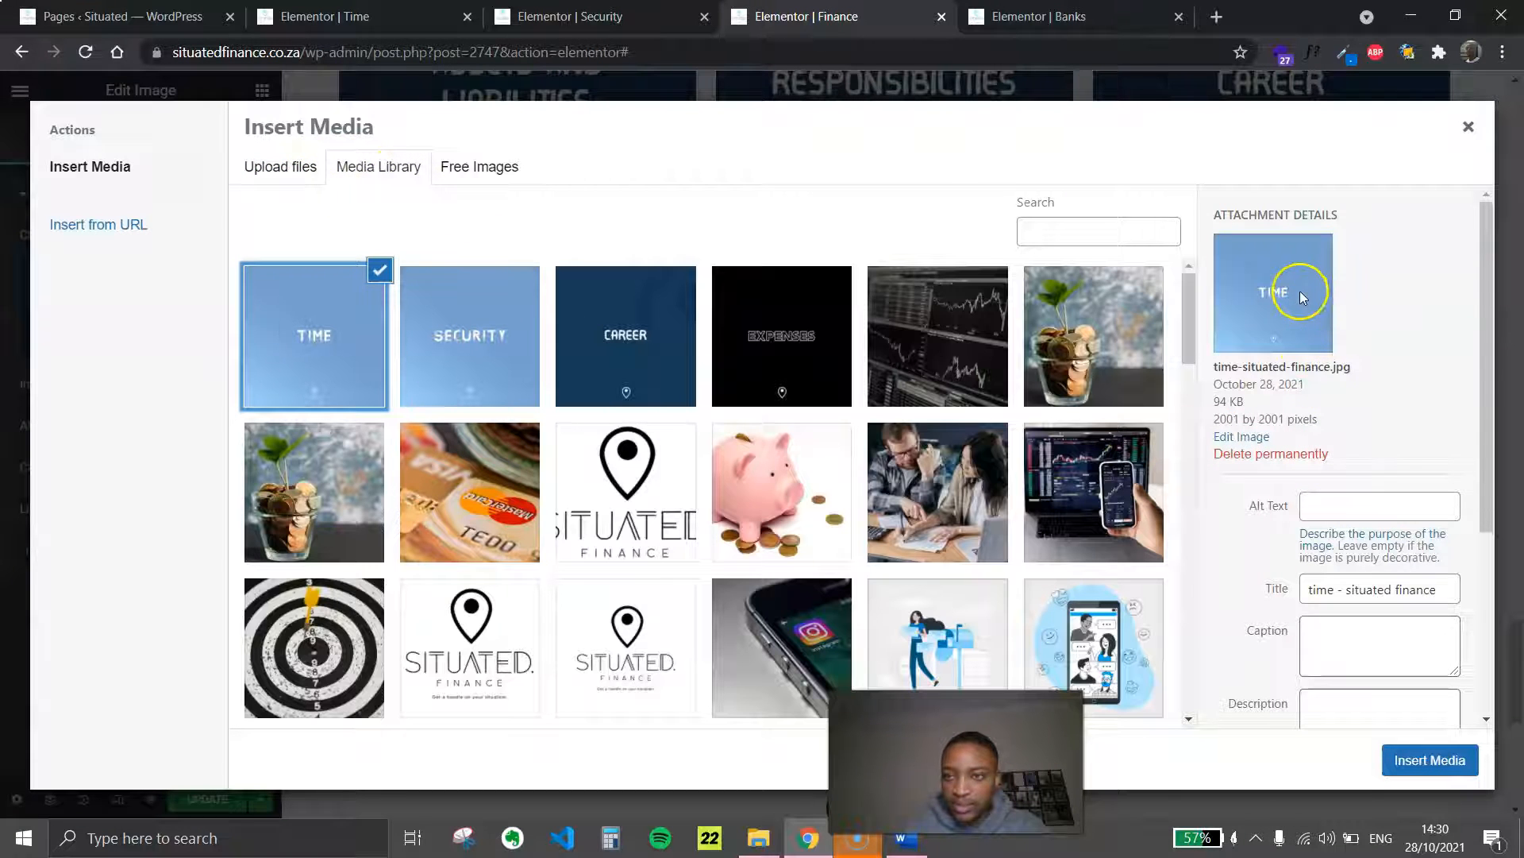
pyautogui.click(1430, 760)
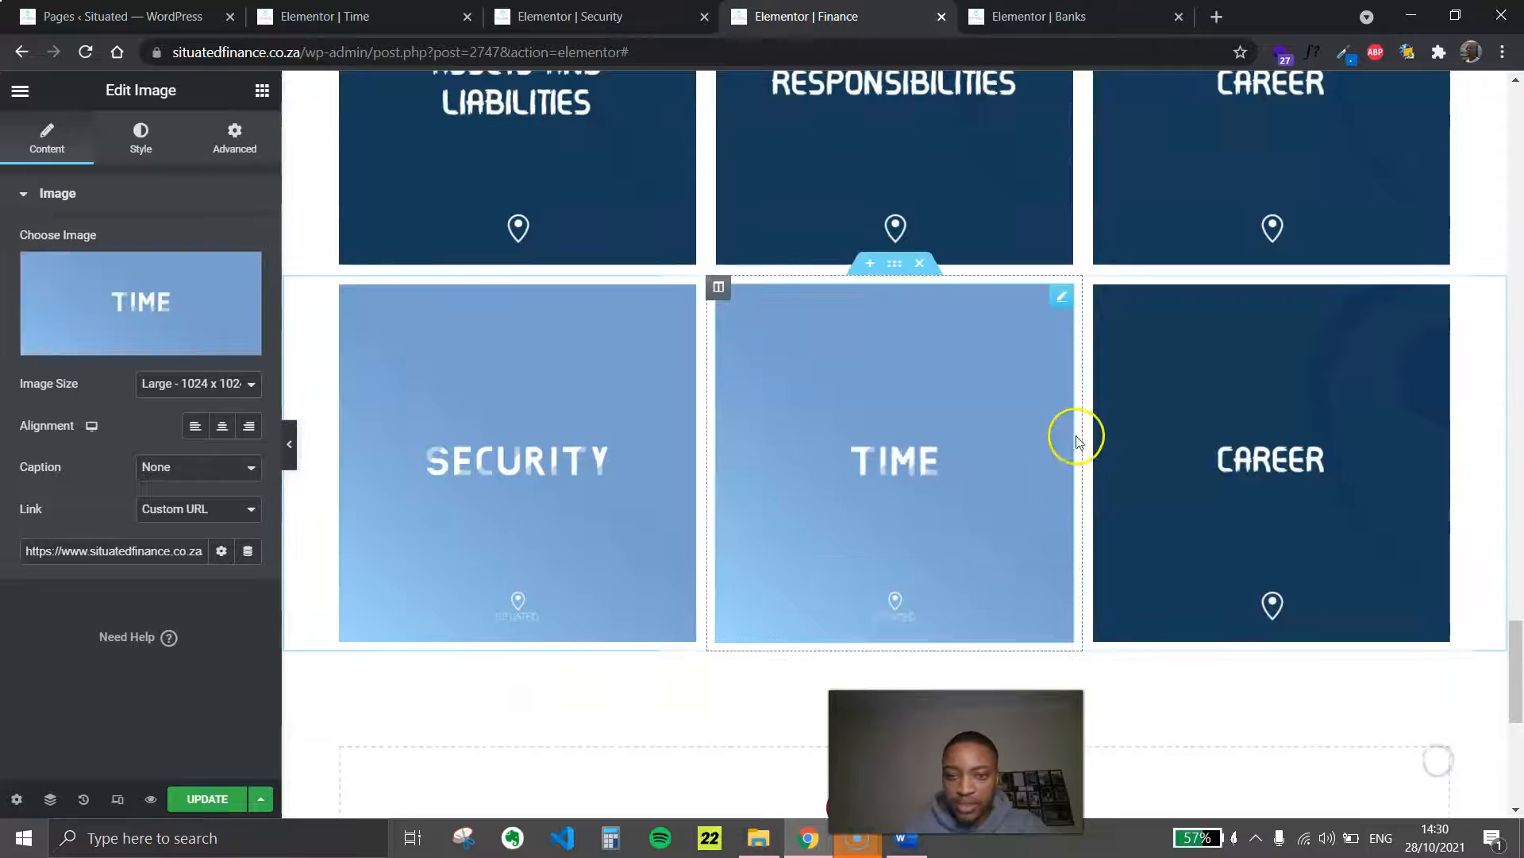
# Remove the duplicate Career image from the last tile row, preview the row, and update the Finance page
pyautogui.click(1434, 302)
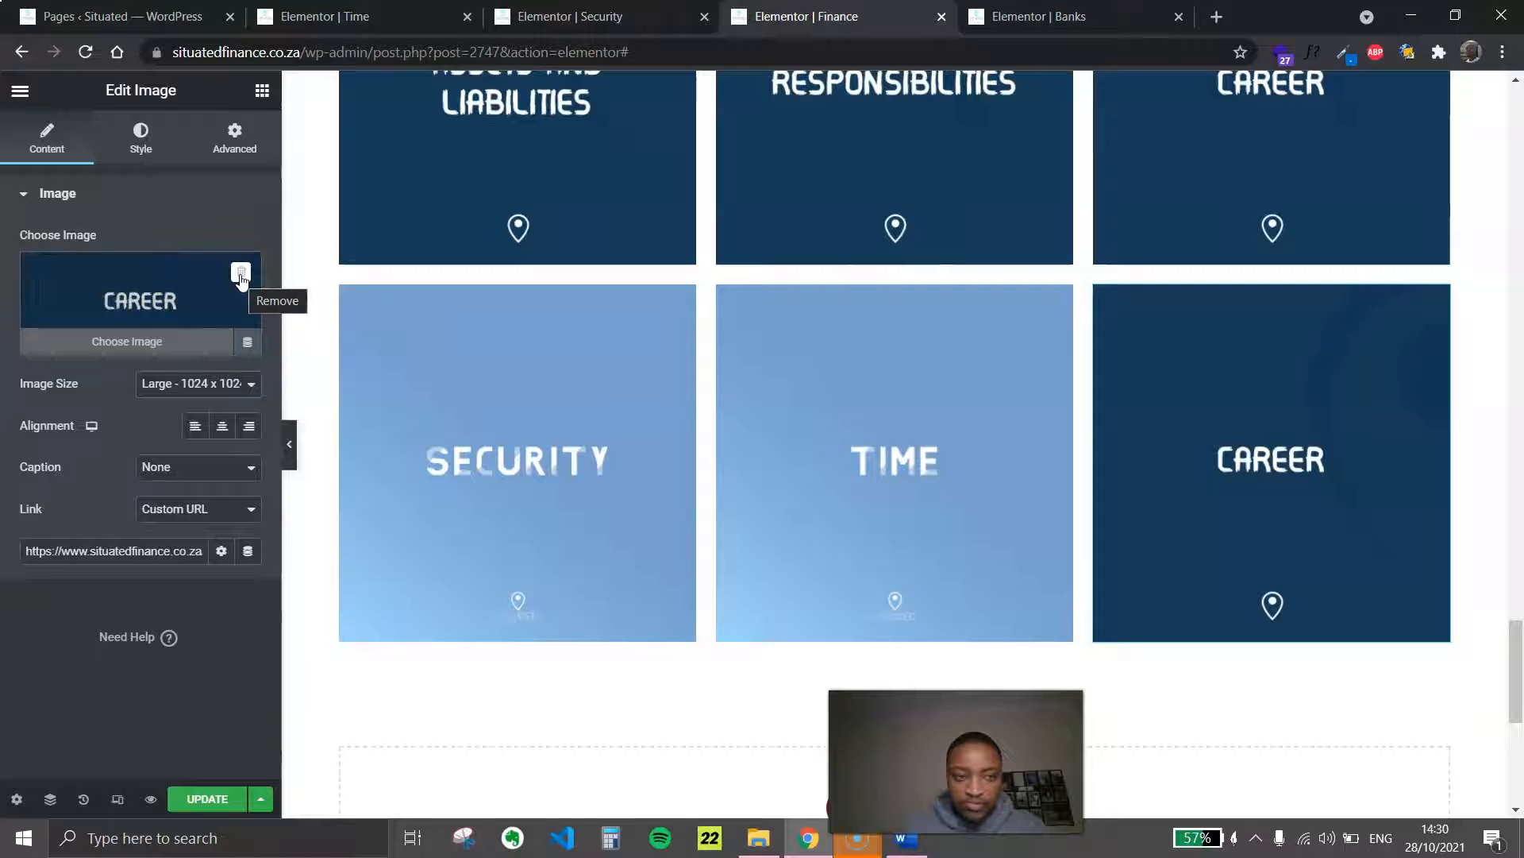
pyautogui.click(241, 274)
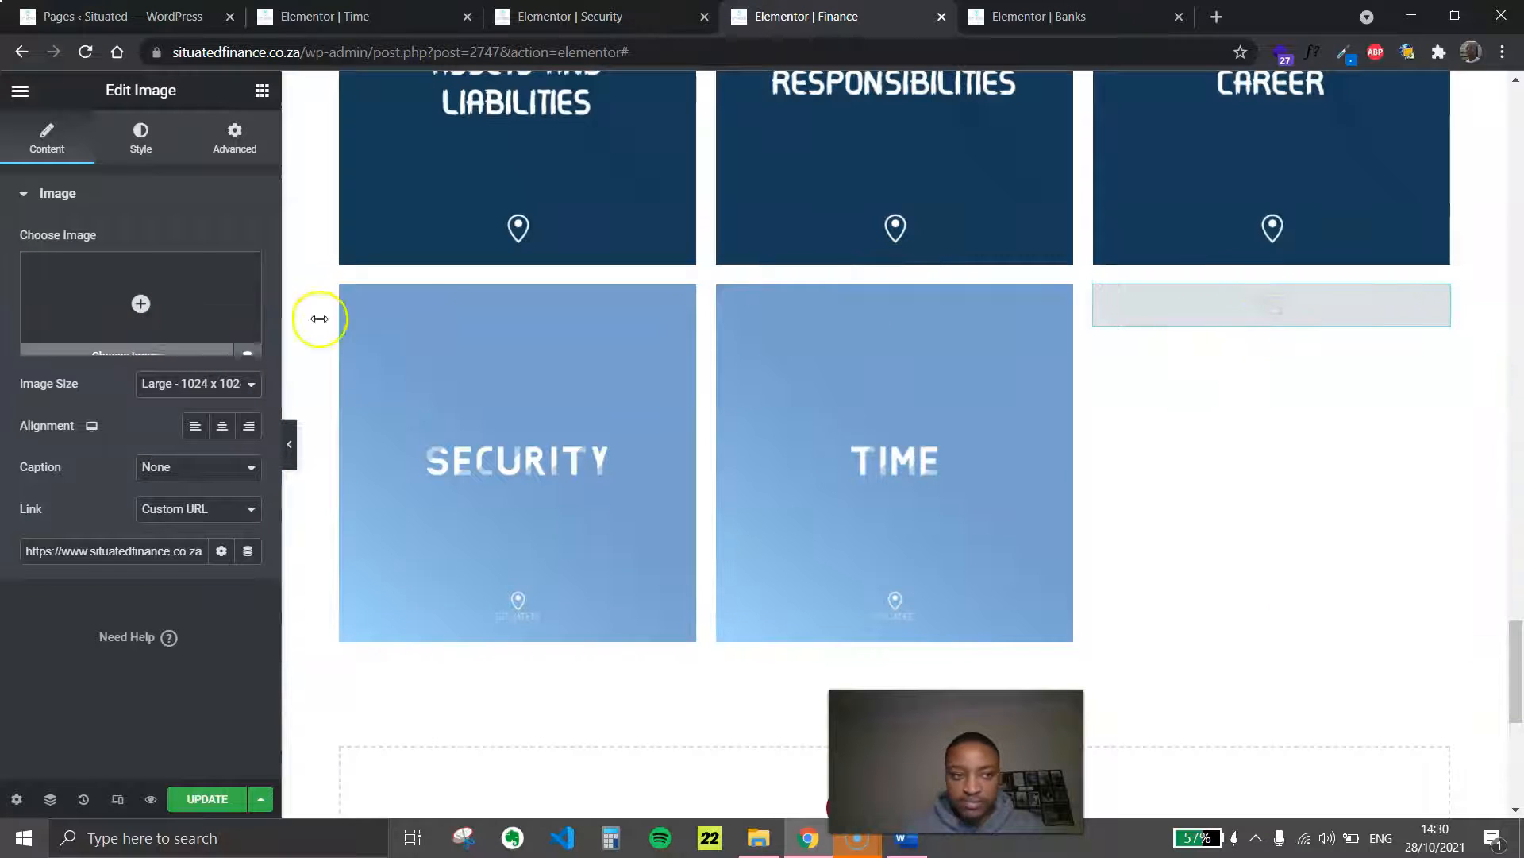
pyautogui.click(289, 442)
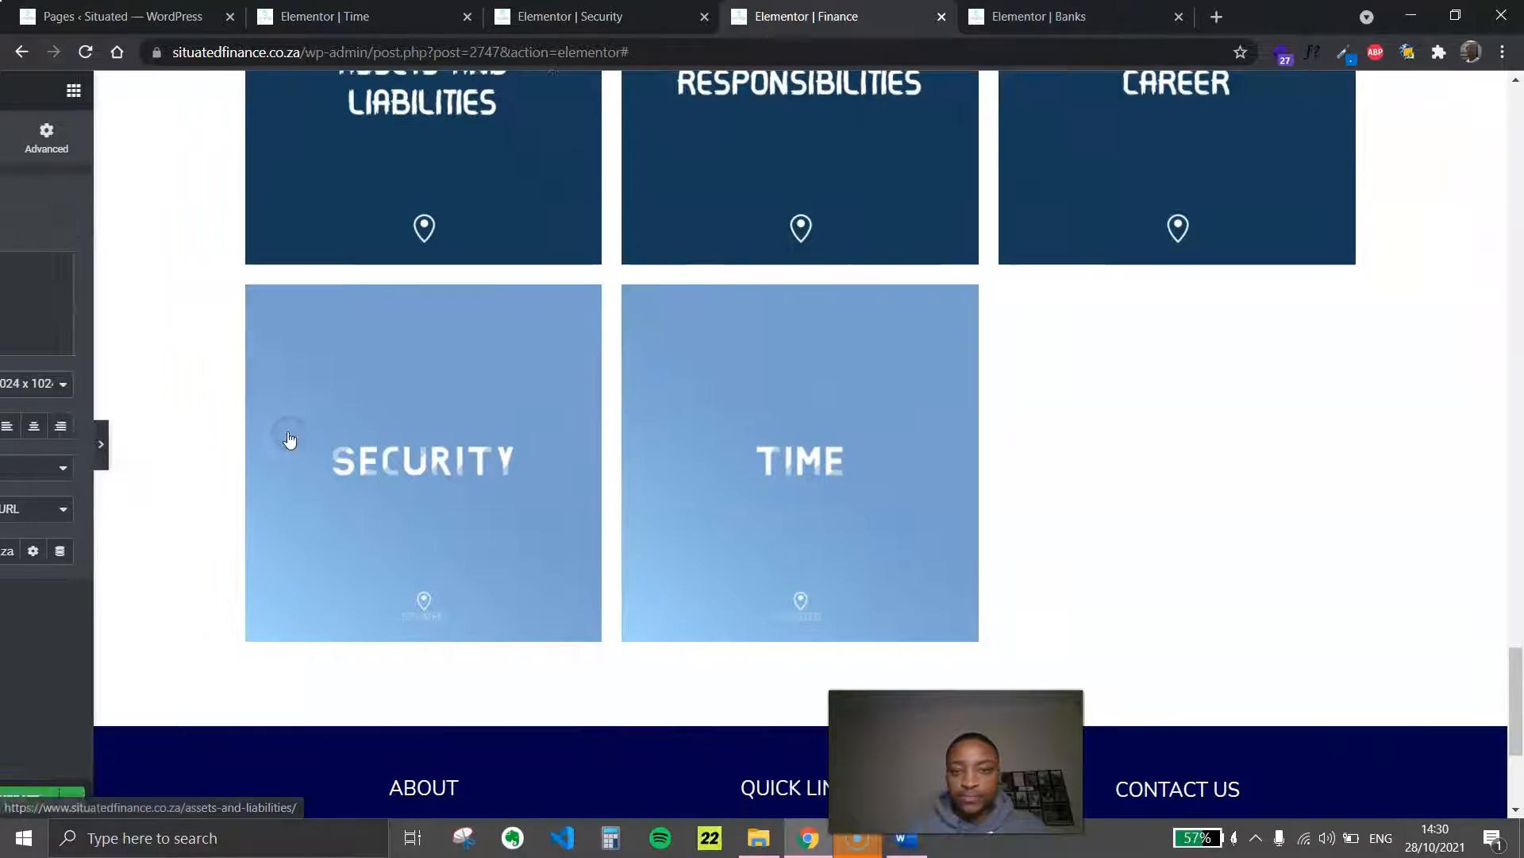
pyautogui.click(10, 444)
pyautogui.click(207, 796)
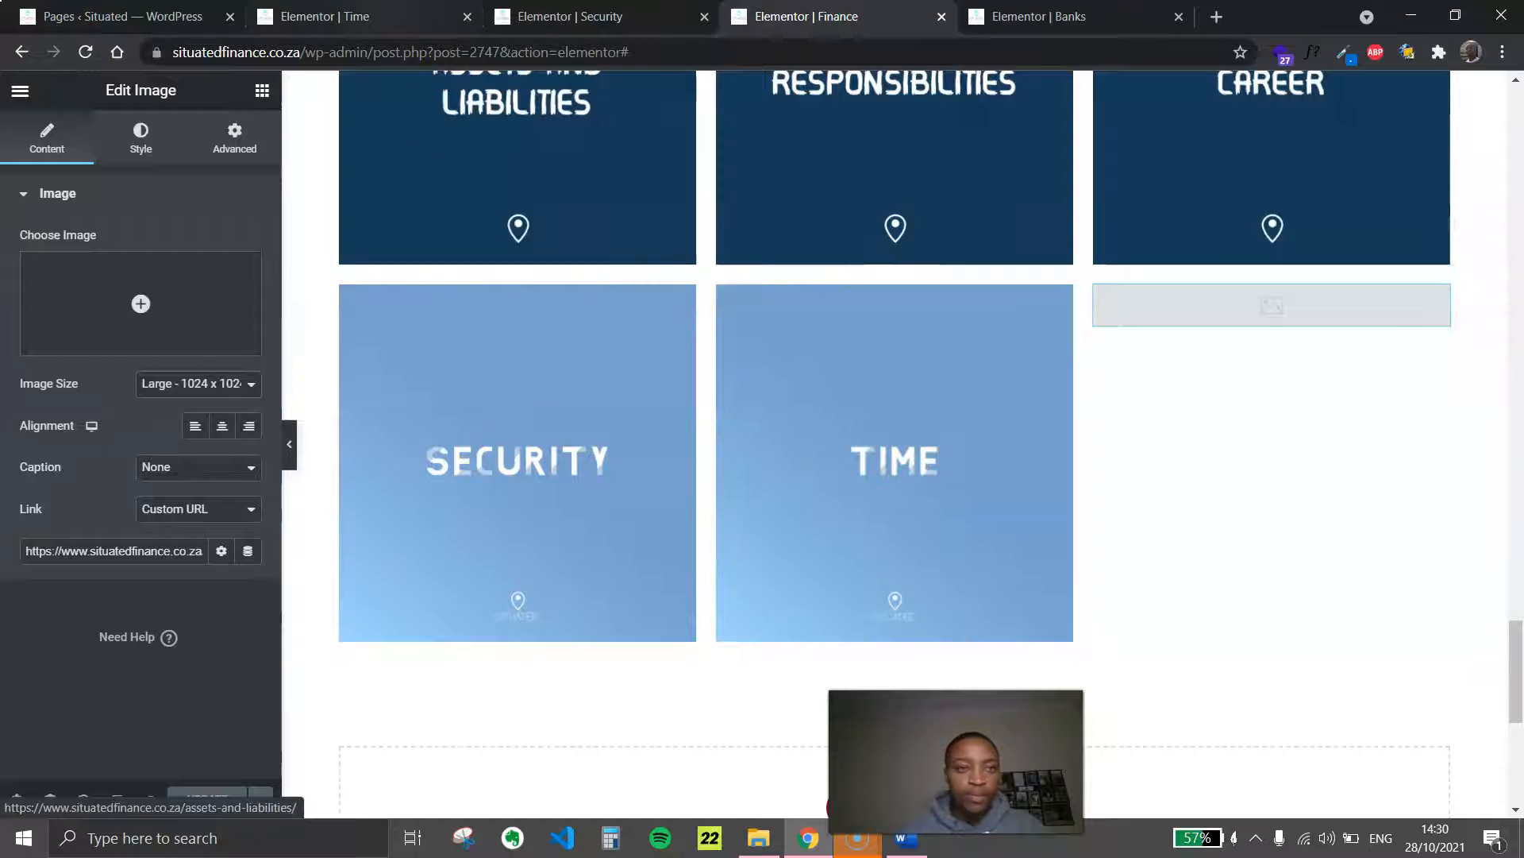
pyautogui.click(397, 16)
pyautogui.click(556, 17)
pyautogui.click(397, 17)
pyautogui.click(556, 16)
pyautogui.click(397, 16)
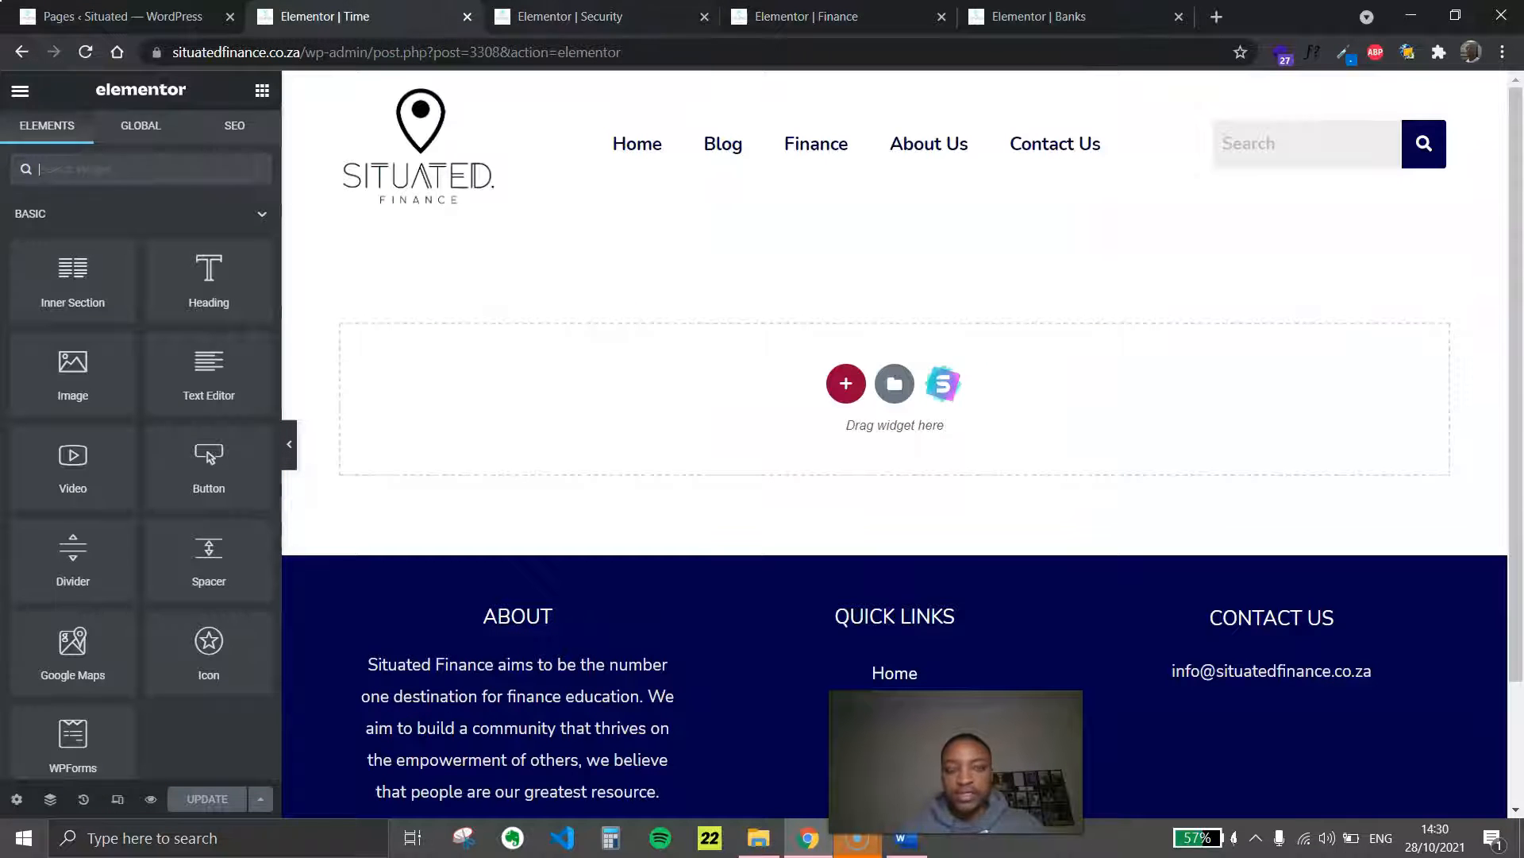
pyautogui.hotkey('ctrl', 'Tab')
pyautogui.click(421, 17)
pyautogui.click(588, 17)
pyautogui.click(421, 17)
# Return to the Finance page editor and reload it
pyautogui.click(866, 17)
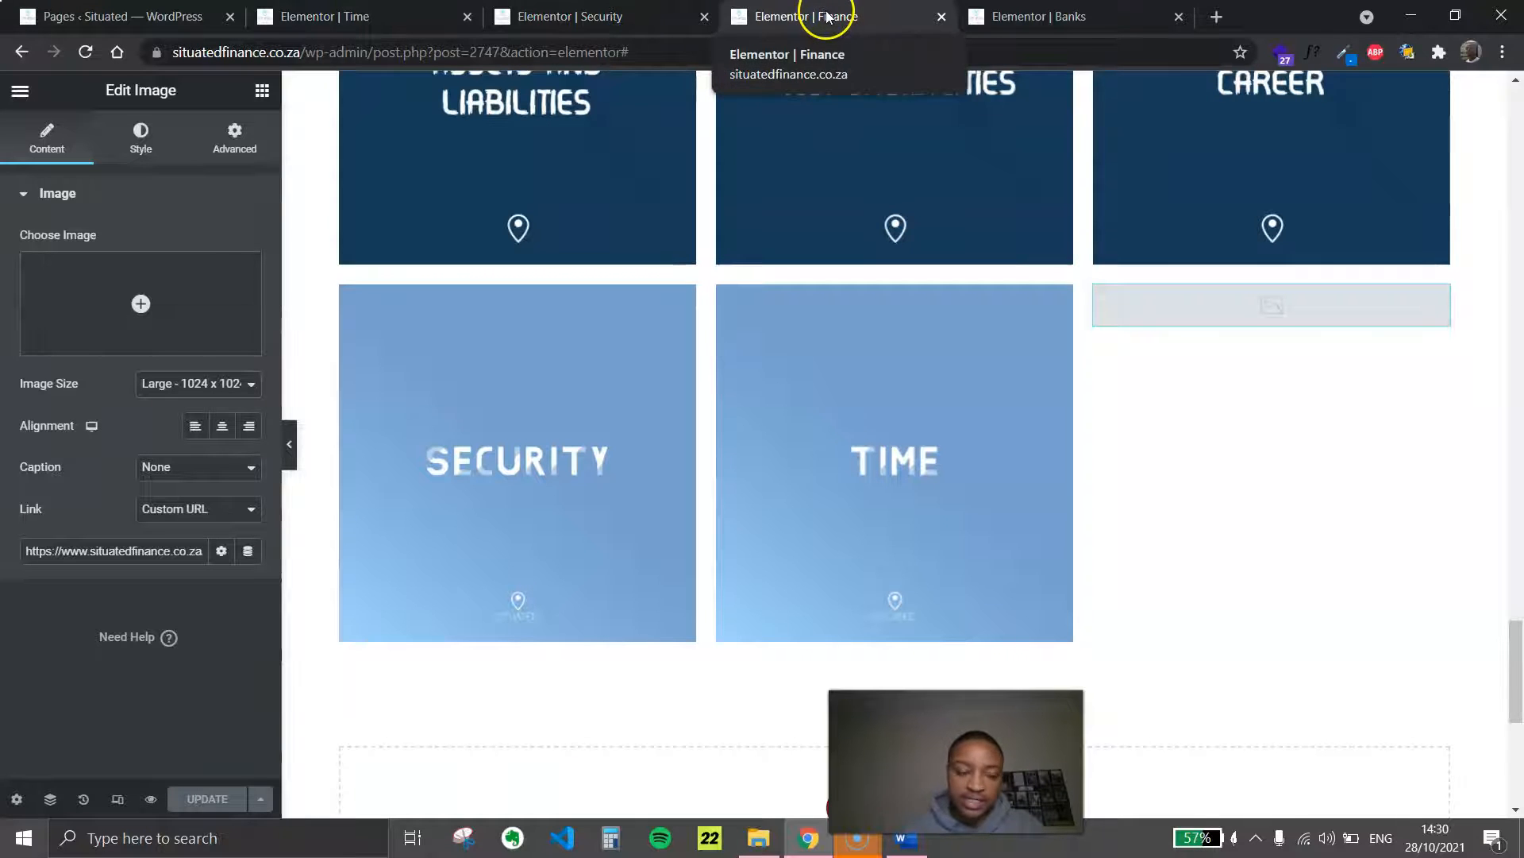
pyautogui.click(84, 55)
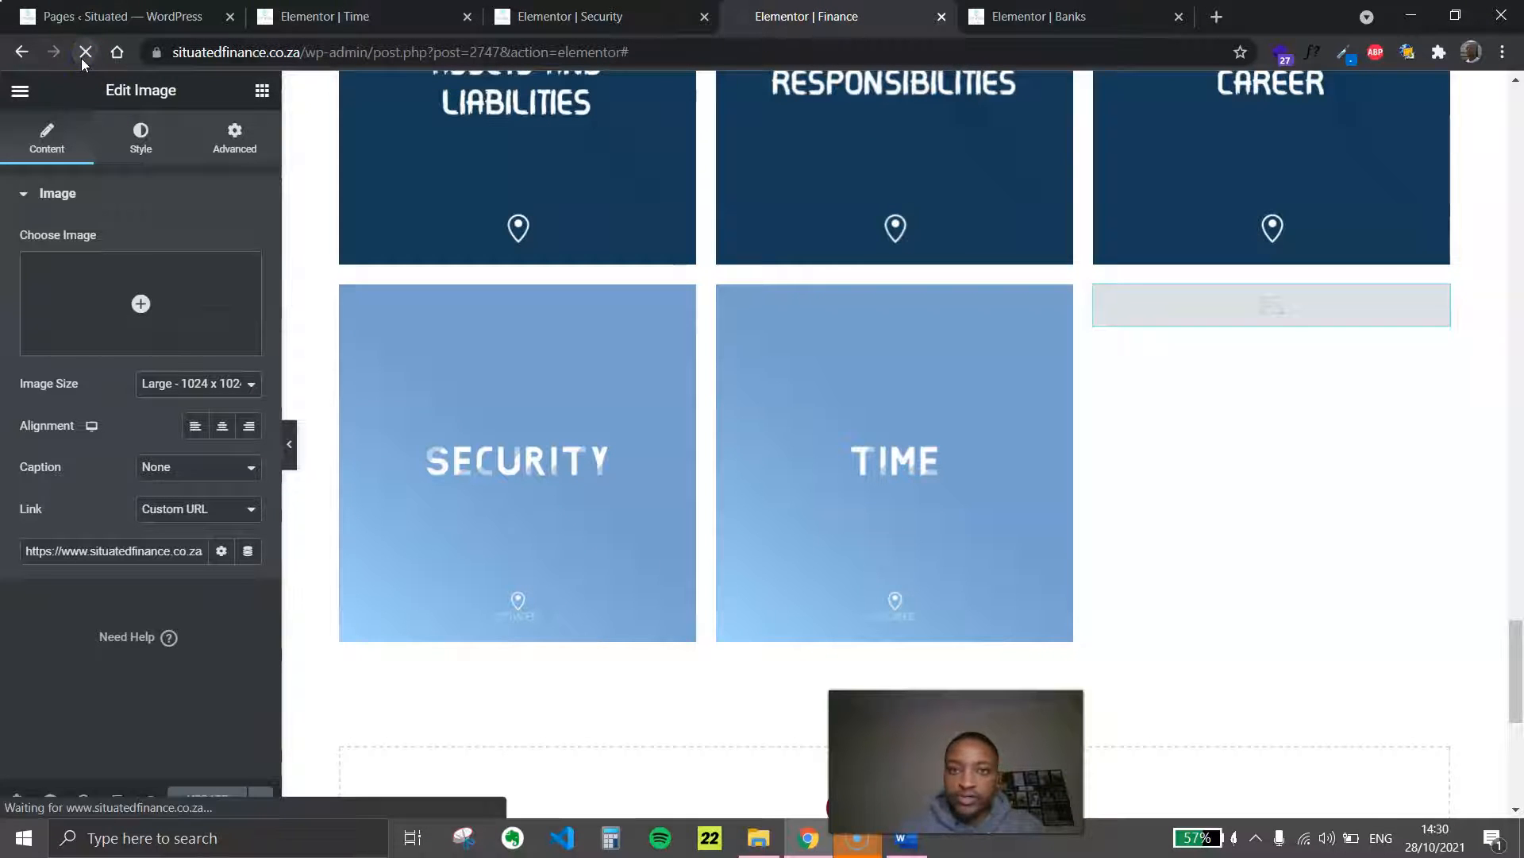
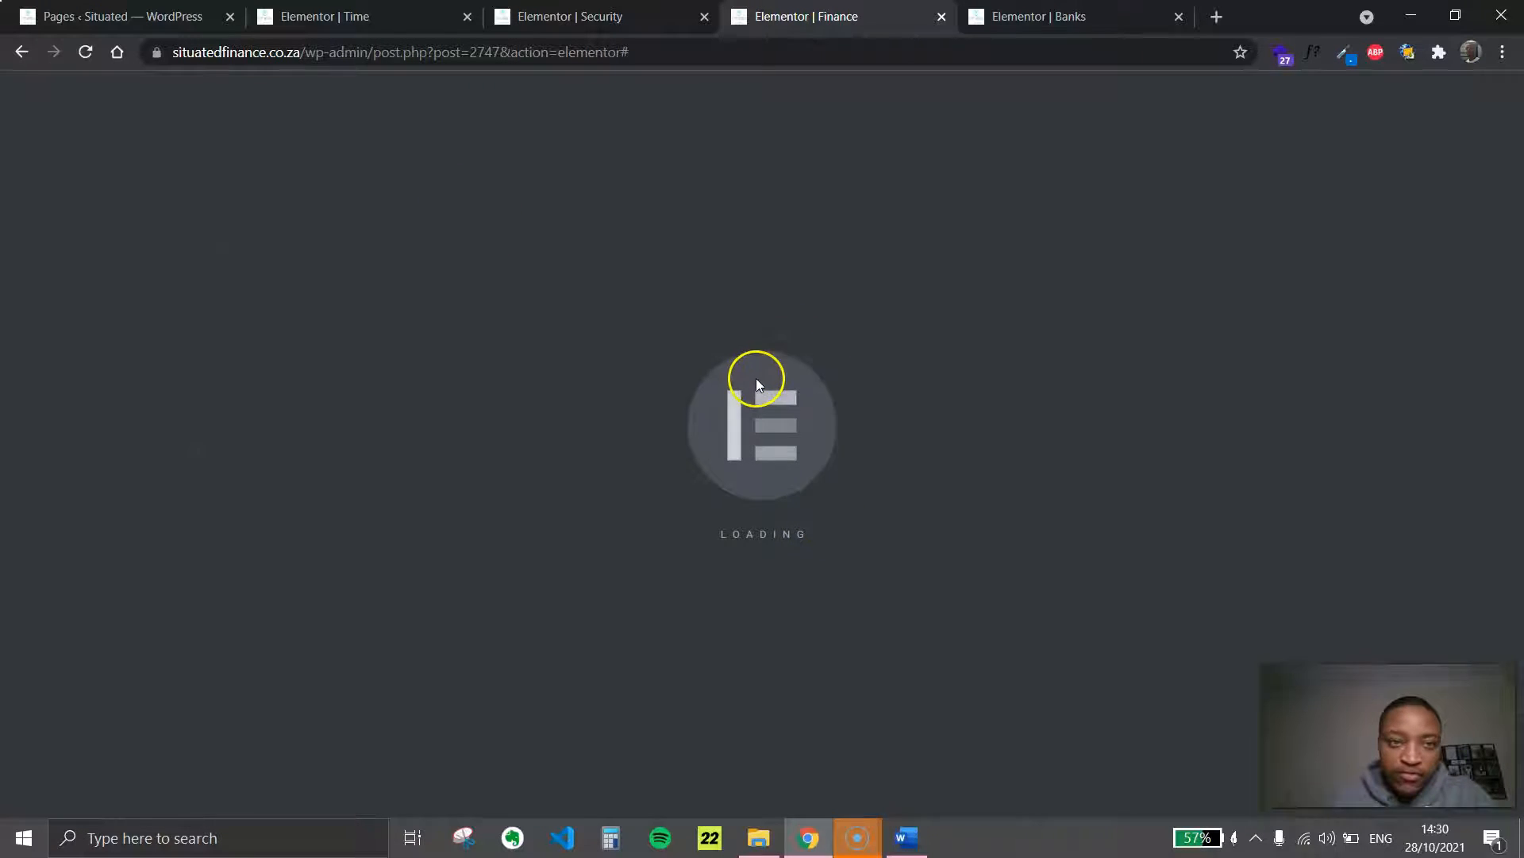
# Try to find the Security page for the Security tile's custom link by searching for "security"
pyautogui.scroll(-6, 923, 381)
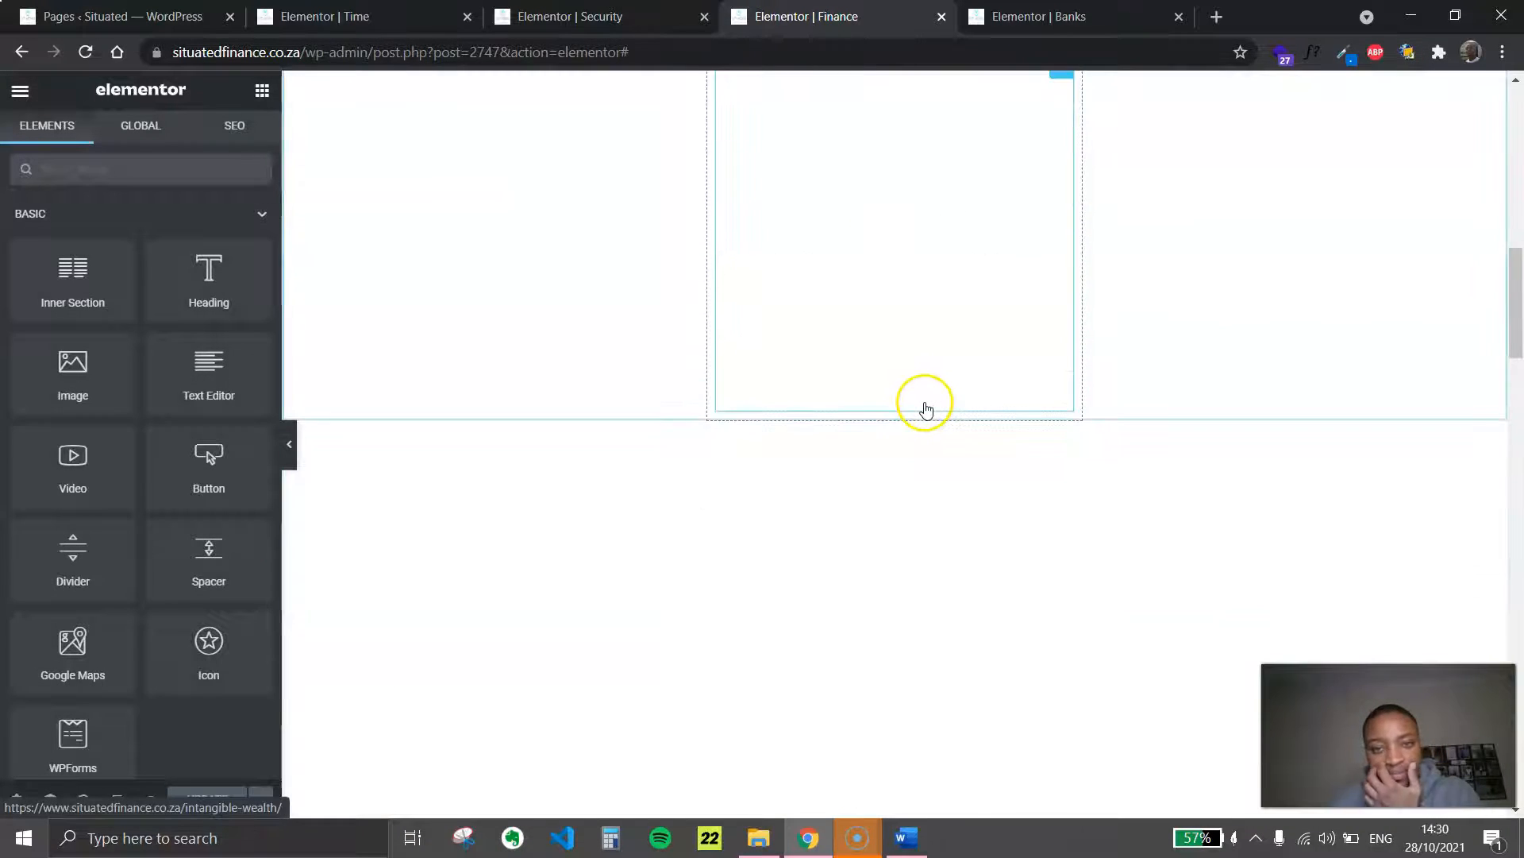
pyautogui.scroll(15, 922, 401)
pyautogui.scroll(-15, 864, 311)
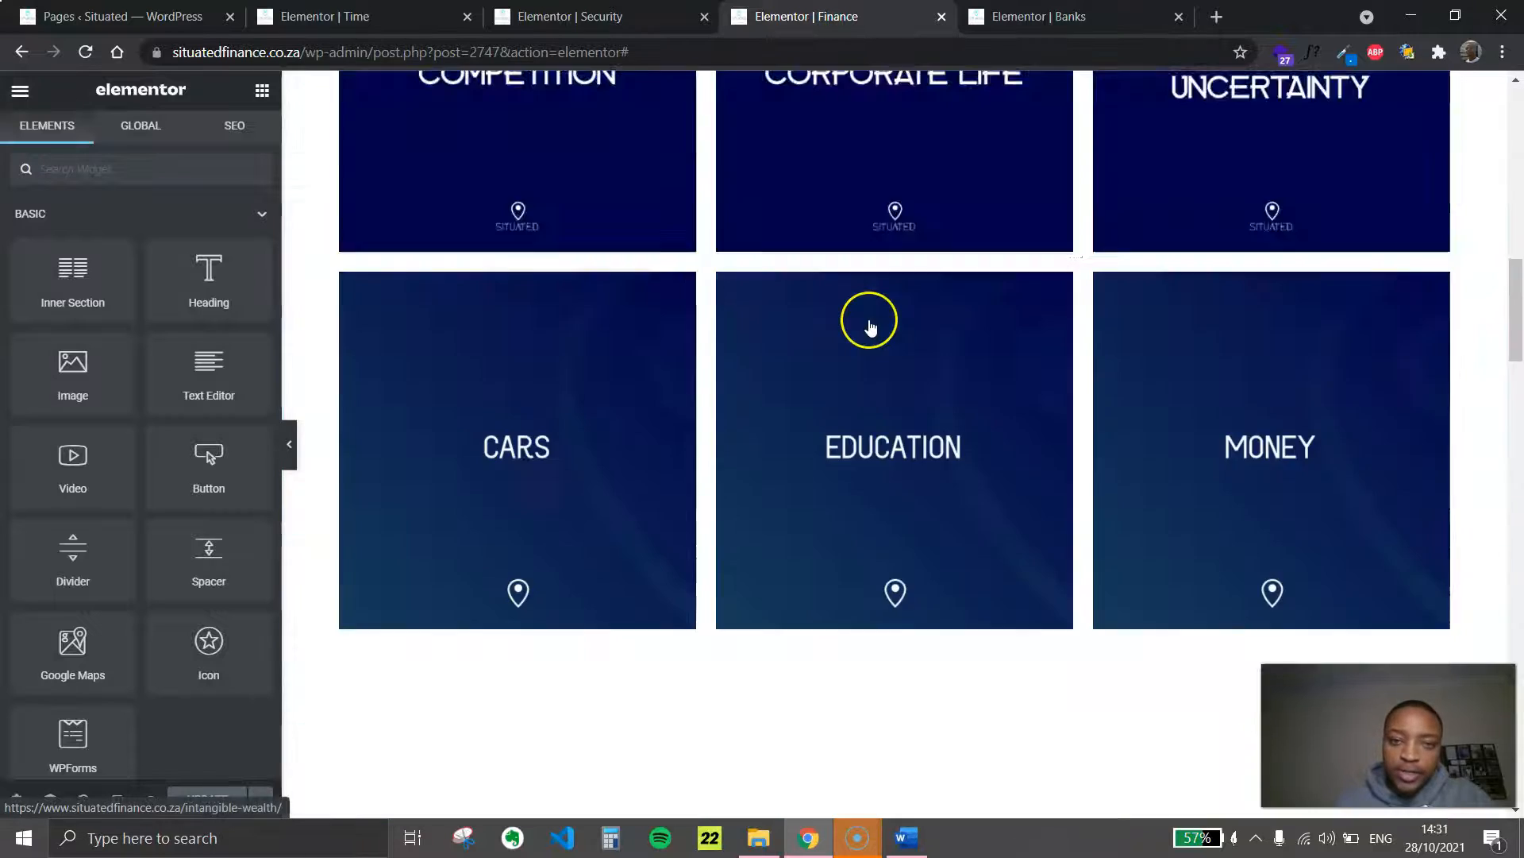
pyautogui.scroll(-5, 928, 305)
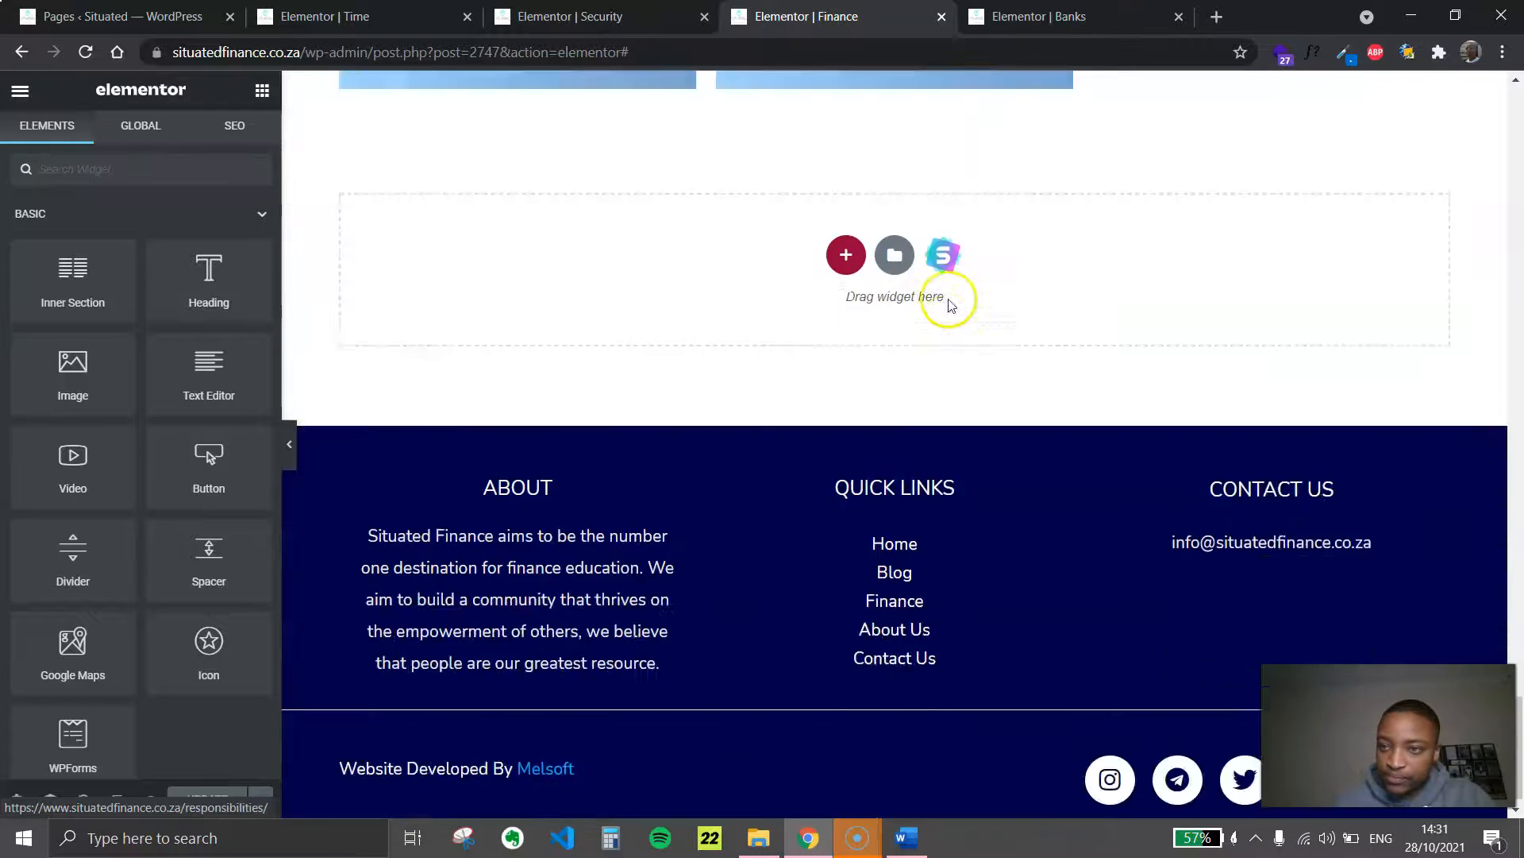
pyautogui.scroll(6, 950, 300)
pyautogui.click(686, 217)
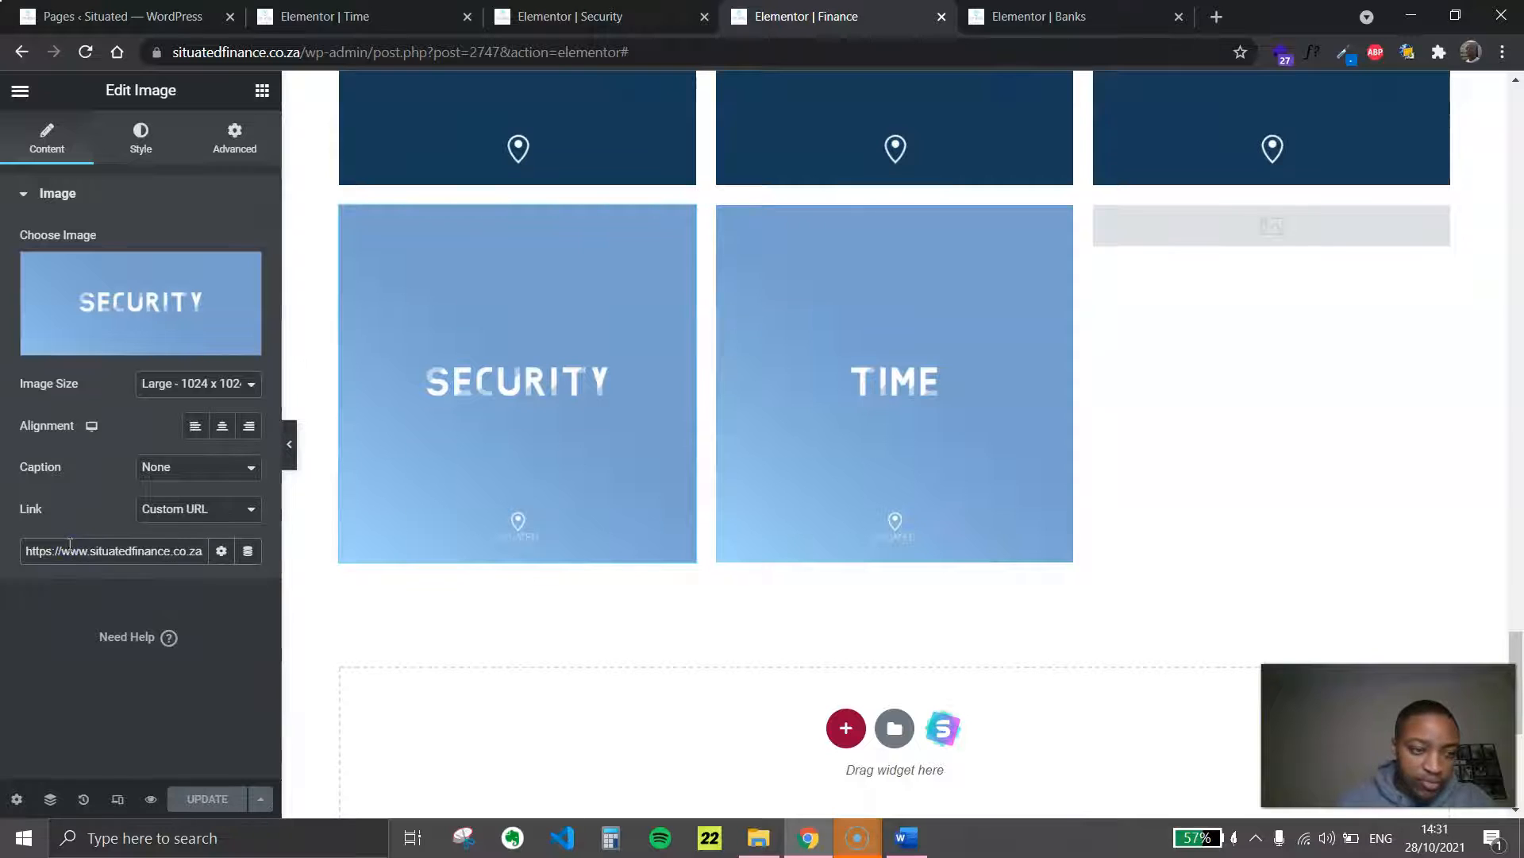
pyautogui.press('BackSpace')
pyautogui.write('Security')
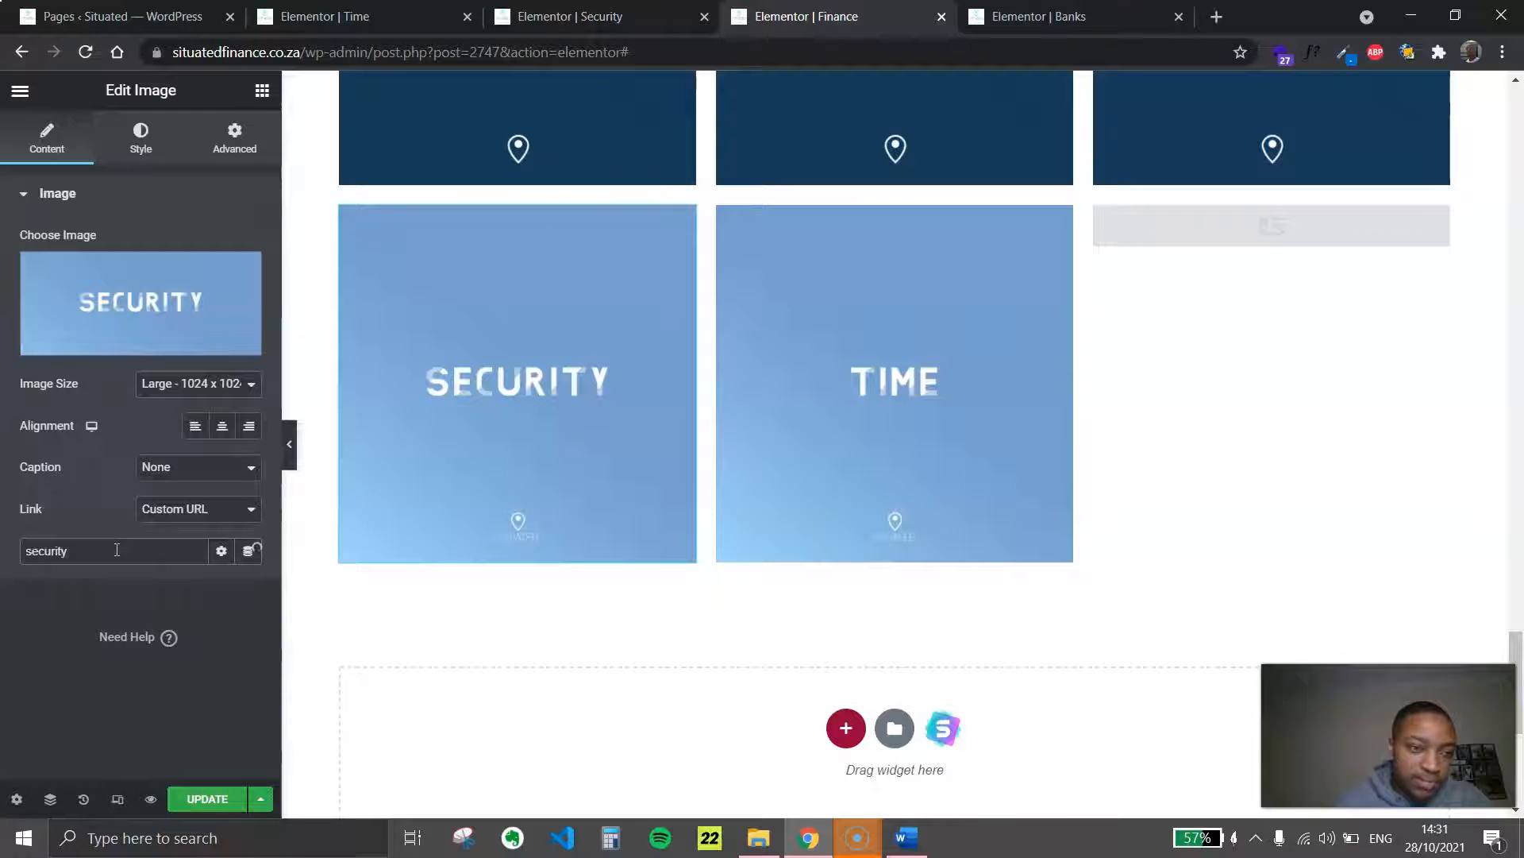
pyautogui.click(519, 380)
pyautogui.click(145, 552)
pyautogui.click(517, 24)
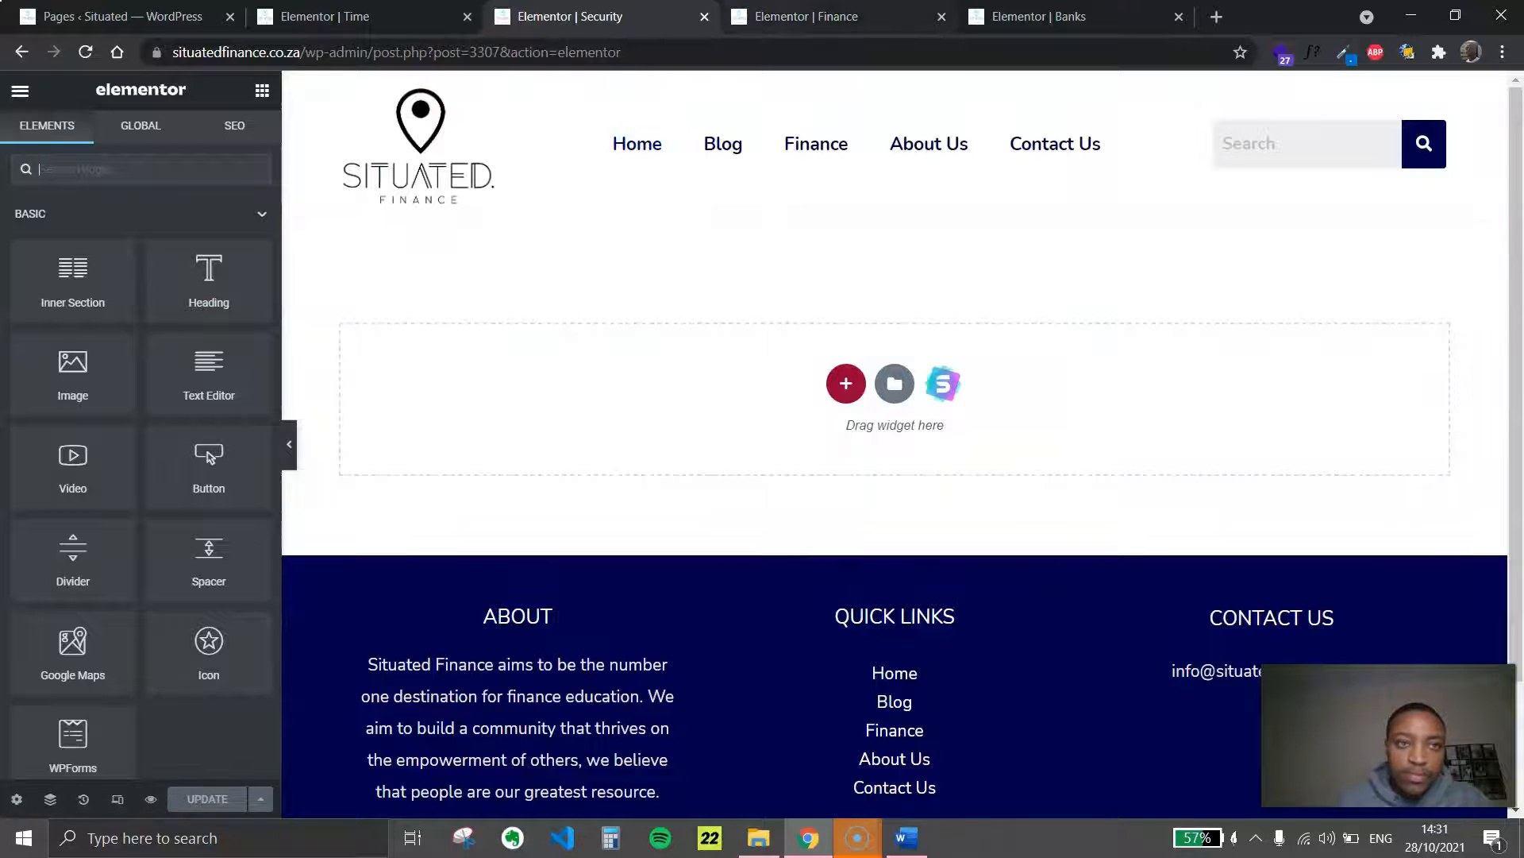
pyautogui.click(801, 16)
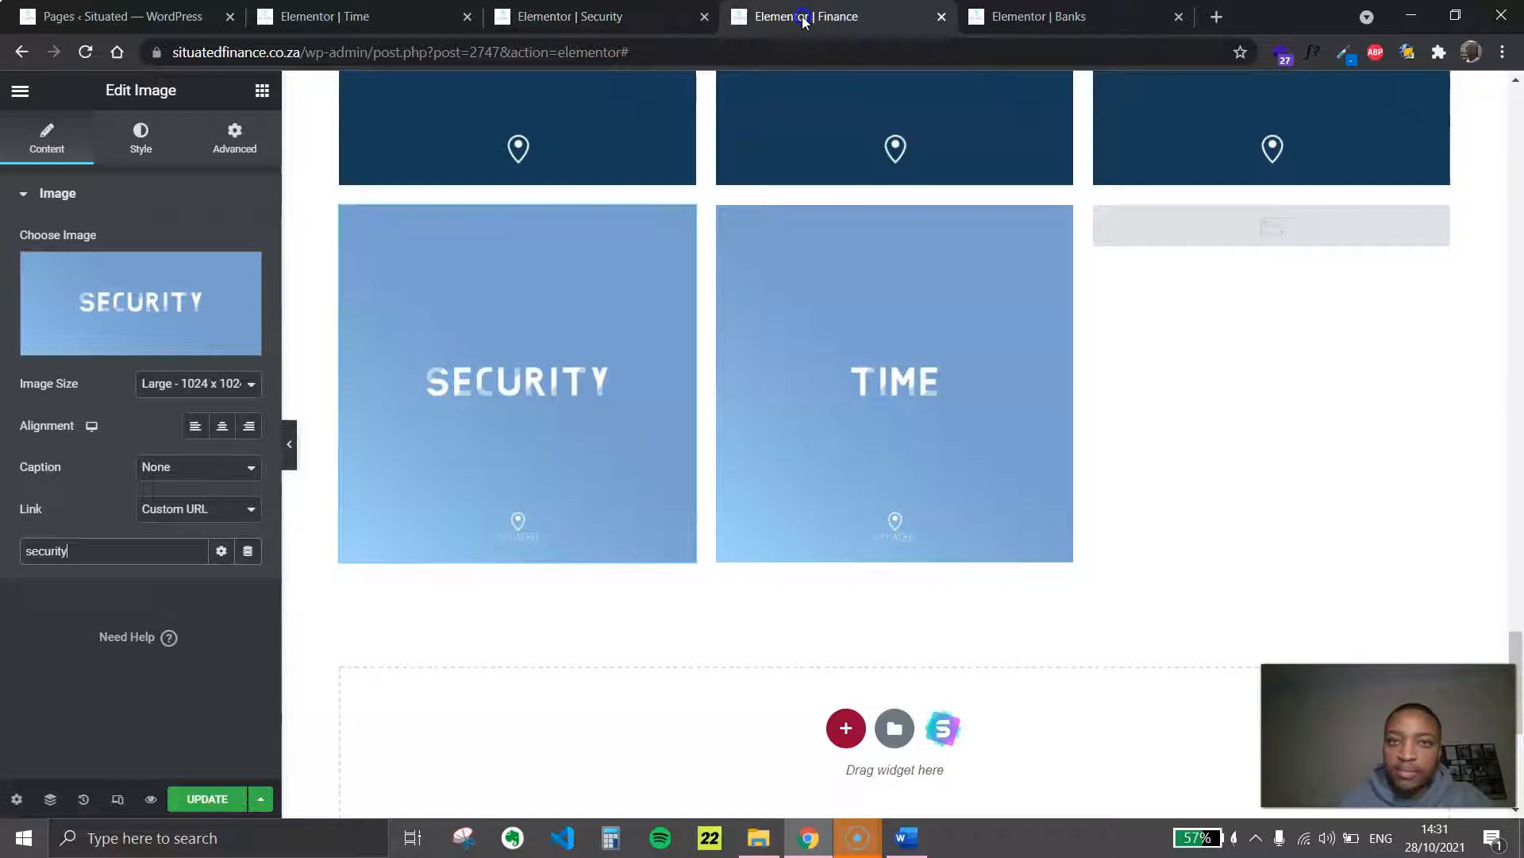
# Search the Security tile's link for "Security" and link the tile to the Security page
pyautogui.write('Security')
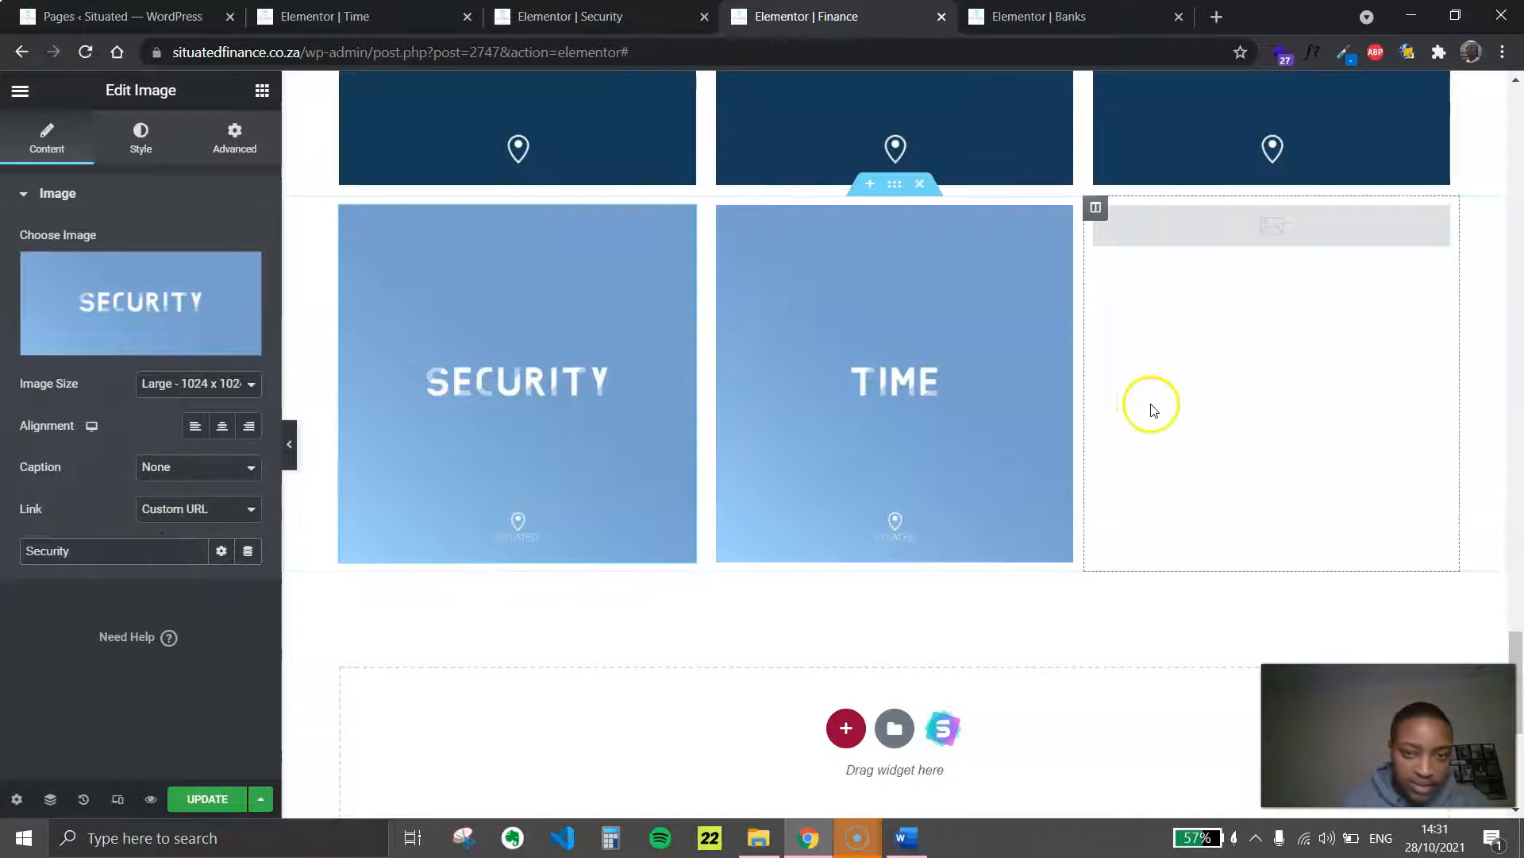
pyautogui.click(852, 387)
pyautogui.click(627, 391)
pyautogui.click(97, 549)
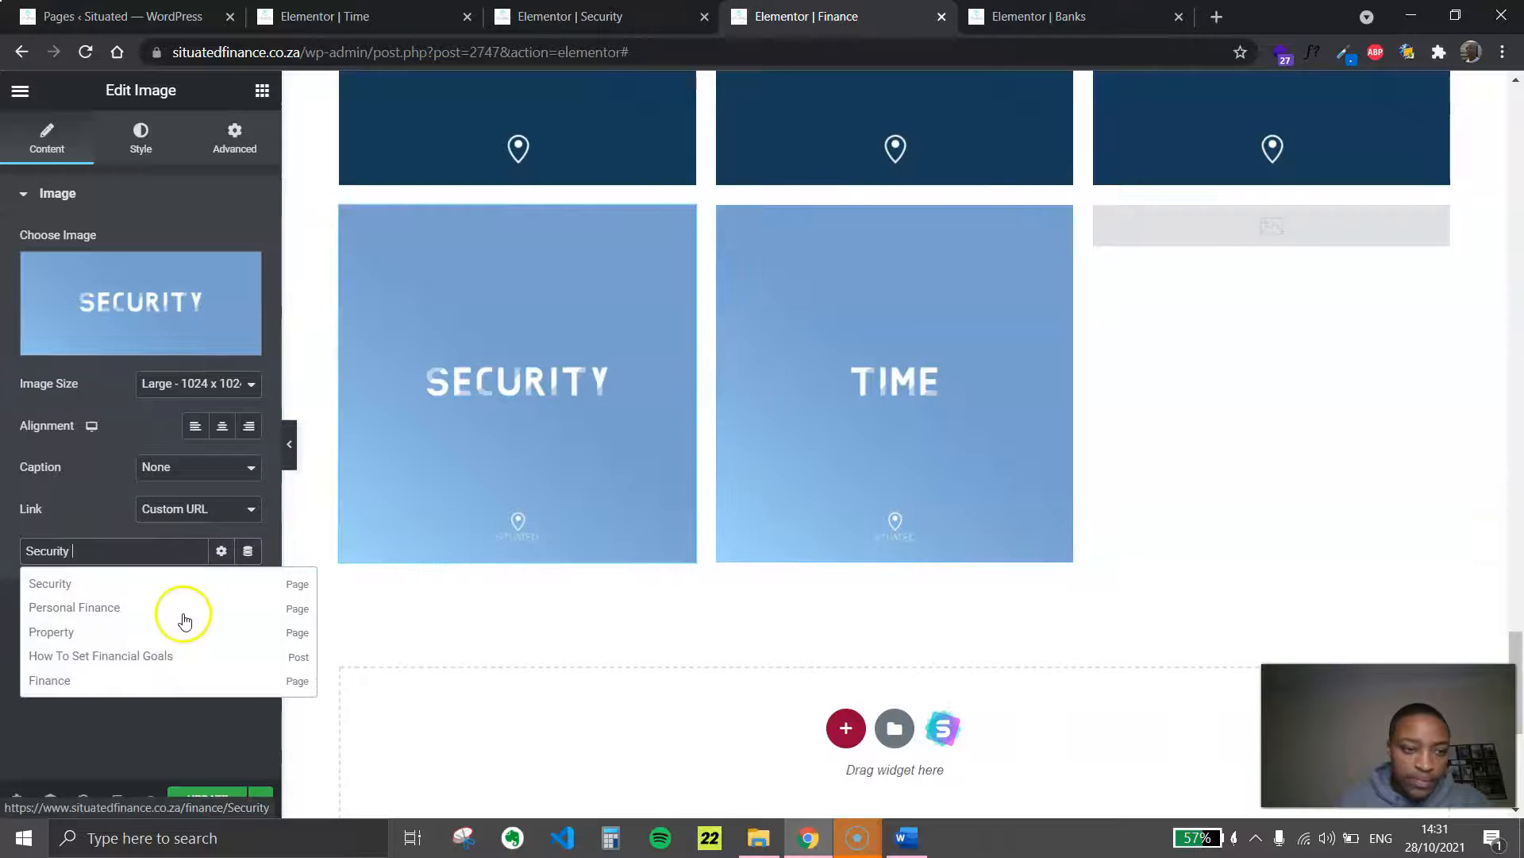
pyautogui.click(46, 591)
# Link the Time tile to the Time page and update the Finance page
pyautogui.click(970, 412)
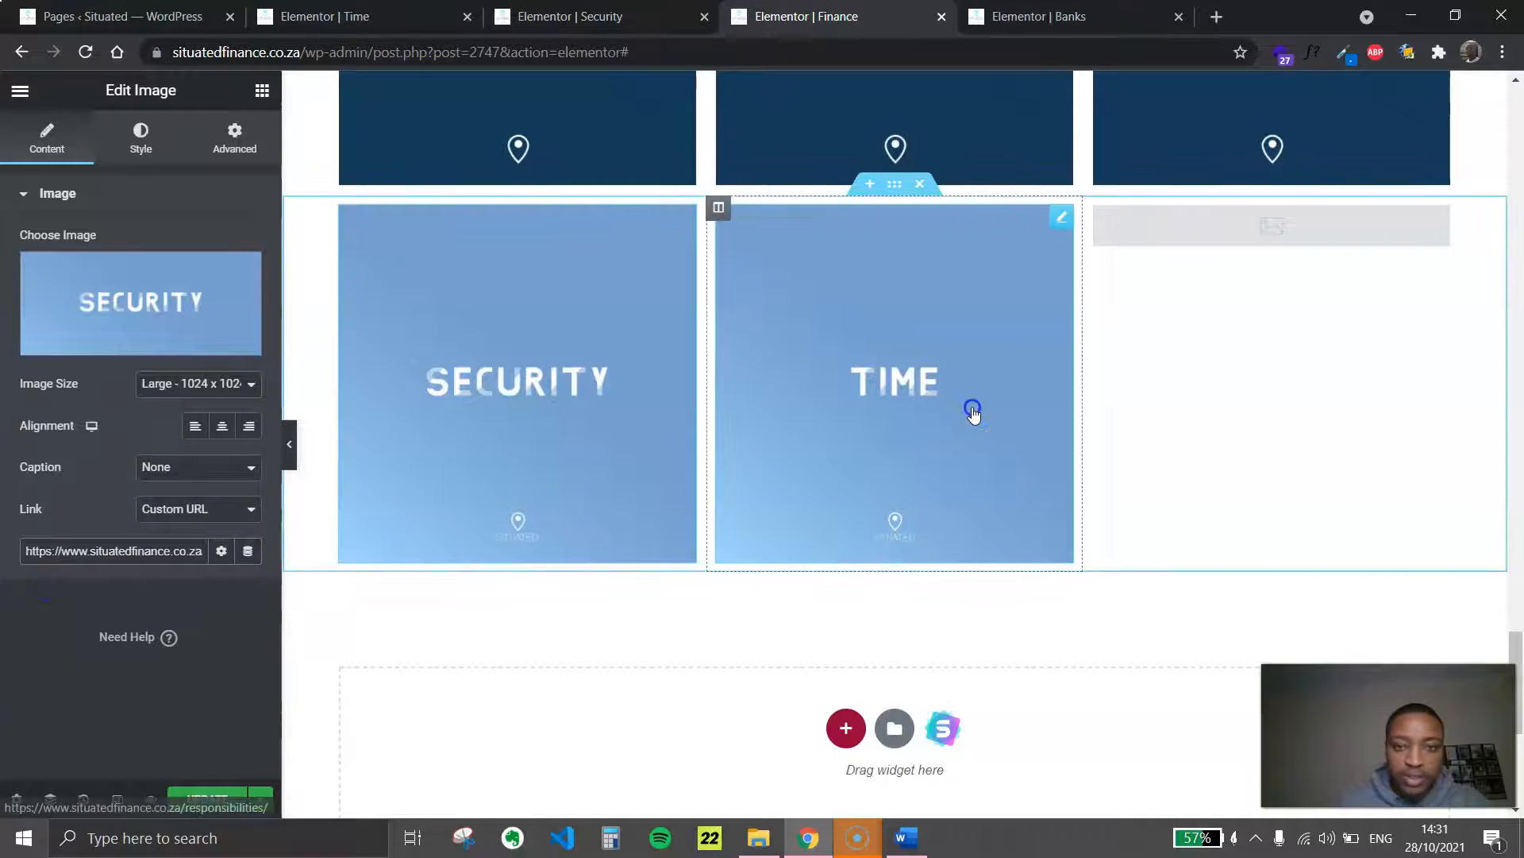
pyautogui.tripleClick(93, 553)
pyautogui.write('t')
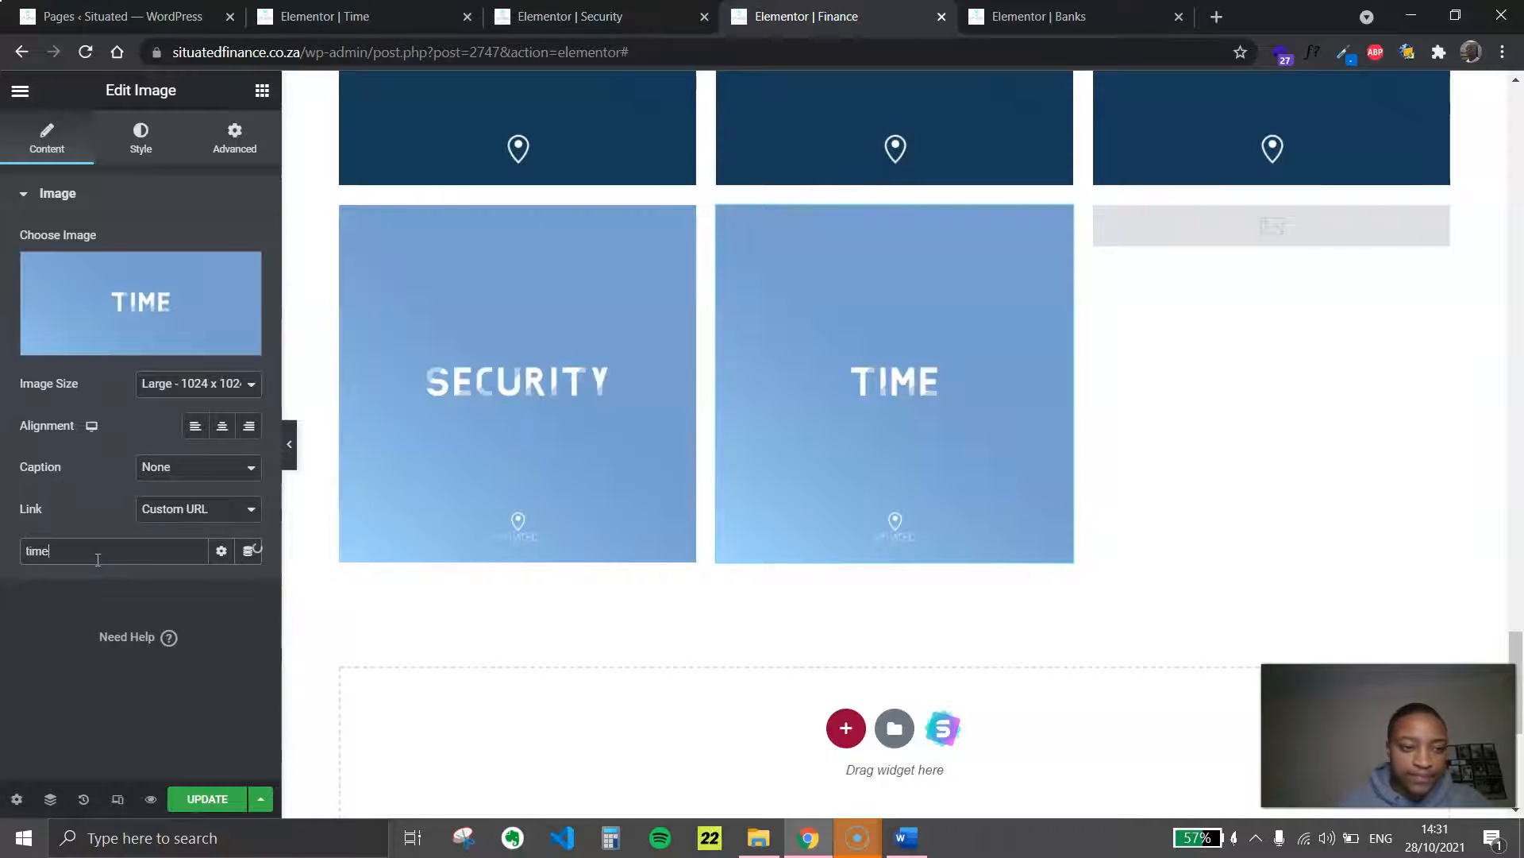
pyautogui.write('ime')
pyautogui.click(68, 589)
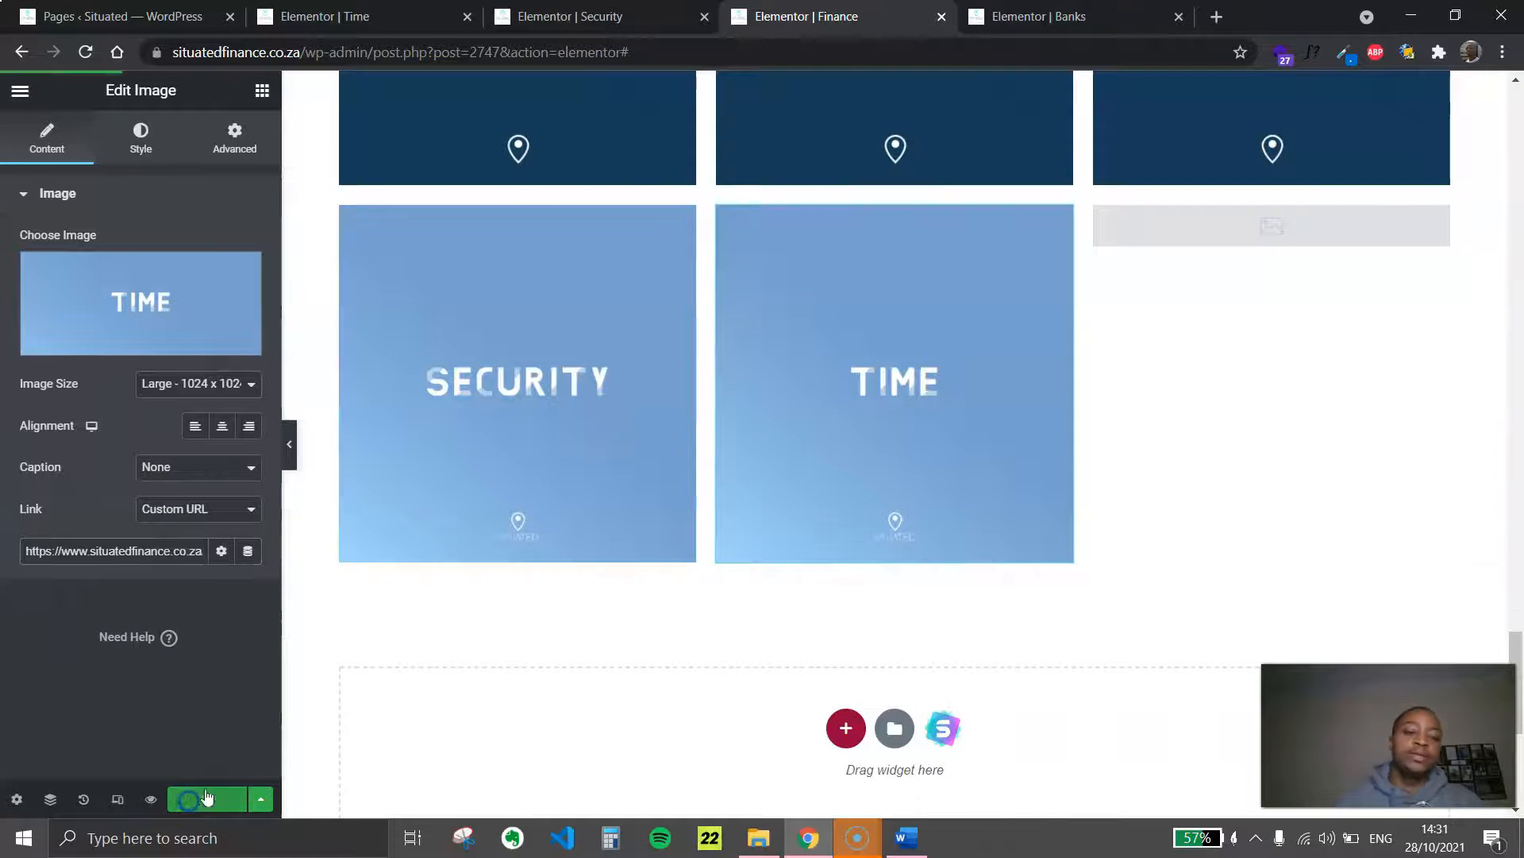
# Preview the Finance page without the editing panel and review all tile rows from Banks to Time
pyautogui.click(289, 452)
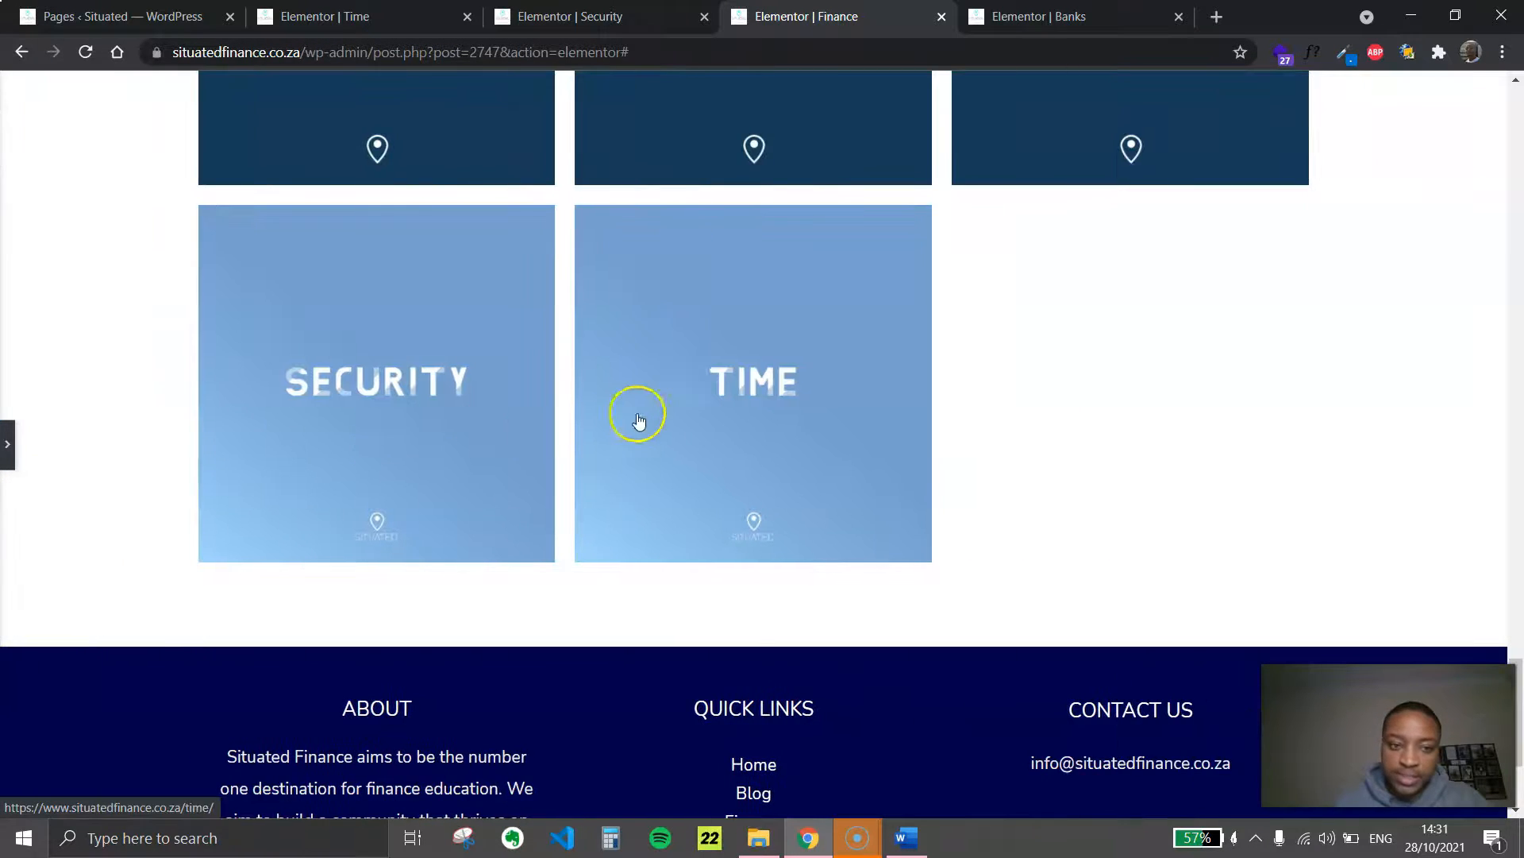
pyautogui.scroll(4, 1048, 444)
pyautogui.scroll(5, 1049, 449)
pyautogui.moveTo(1515, 556); pyautogui.dragTo(1519, 184)
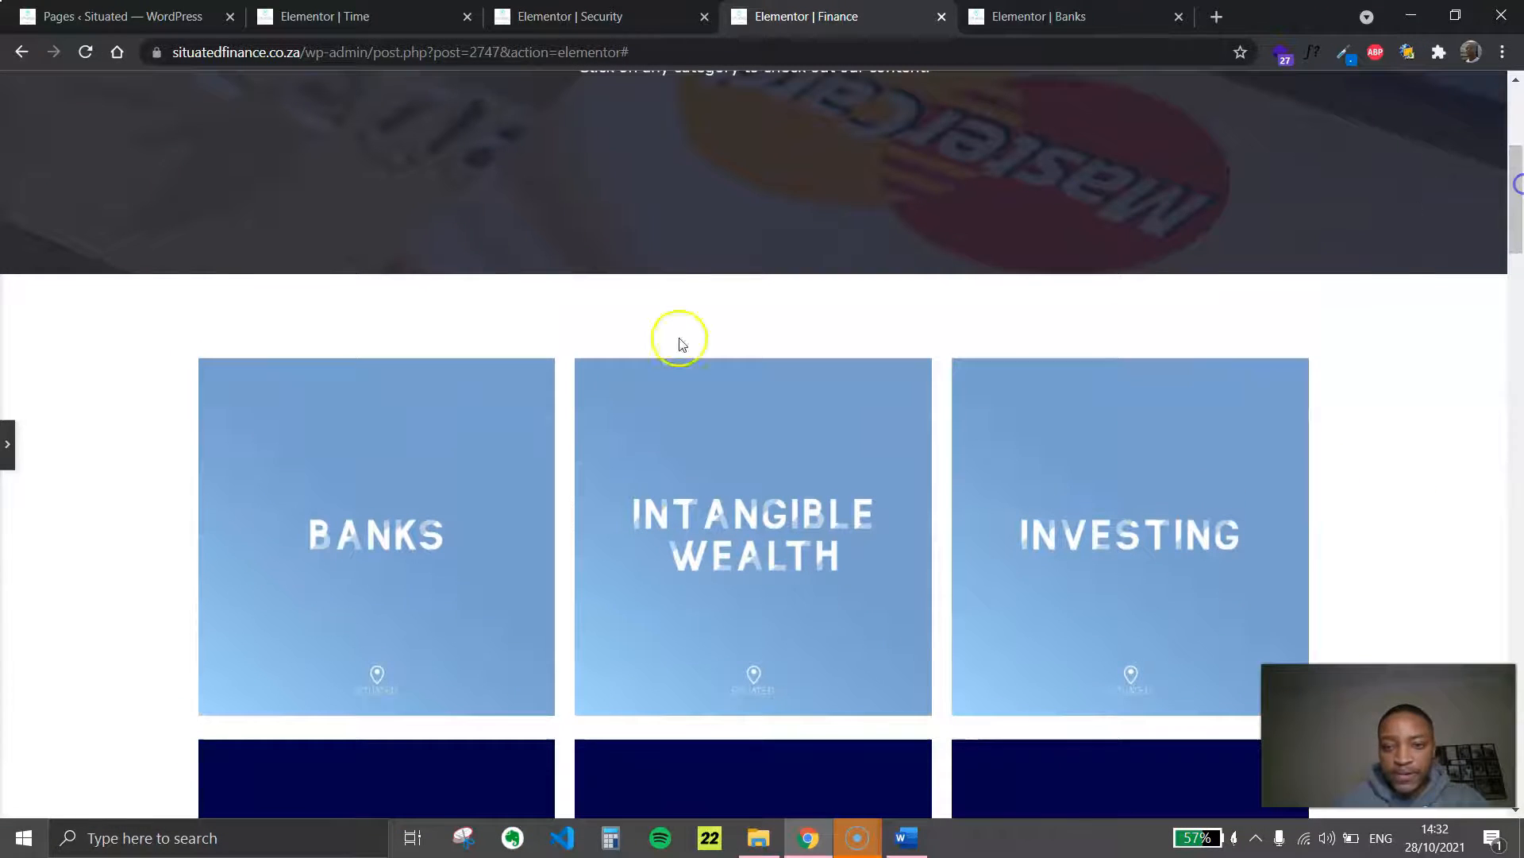
pyautogui.scroll(-7, 1314, 544)
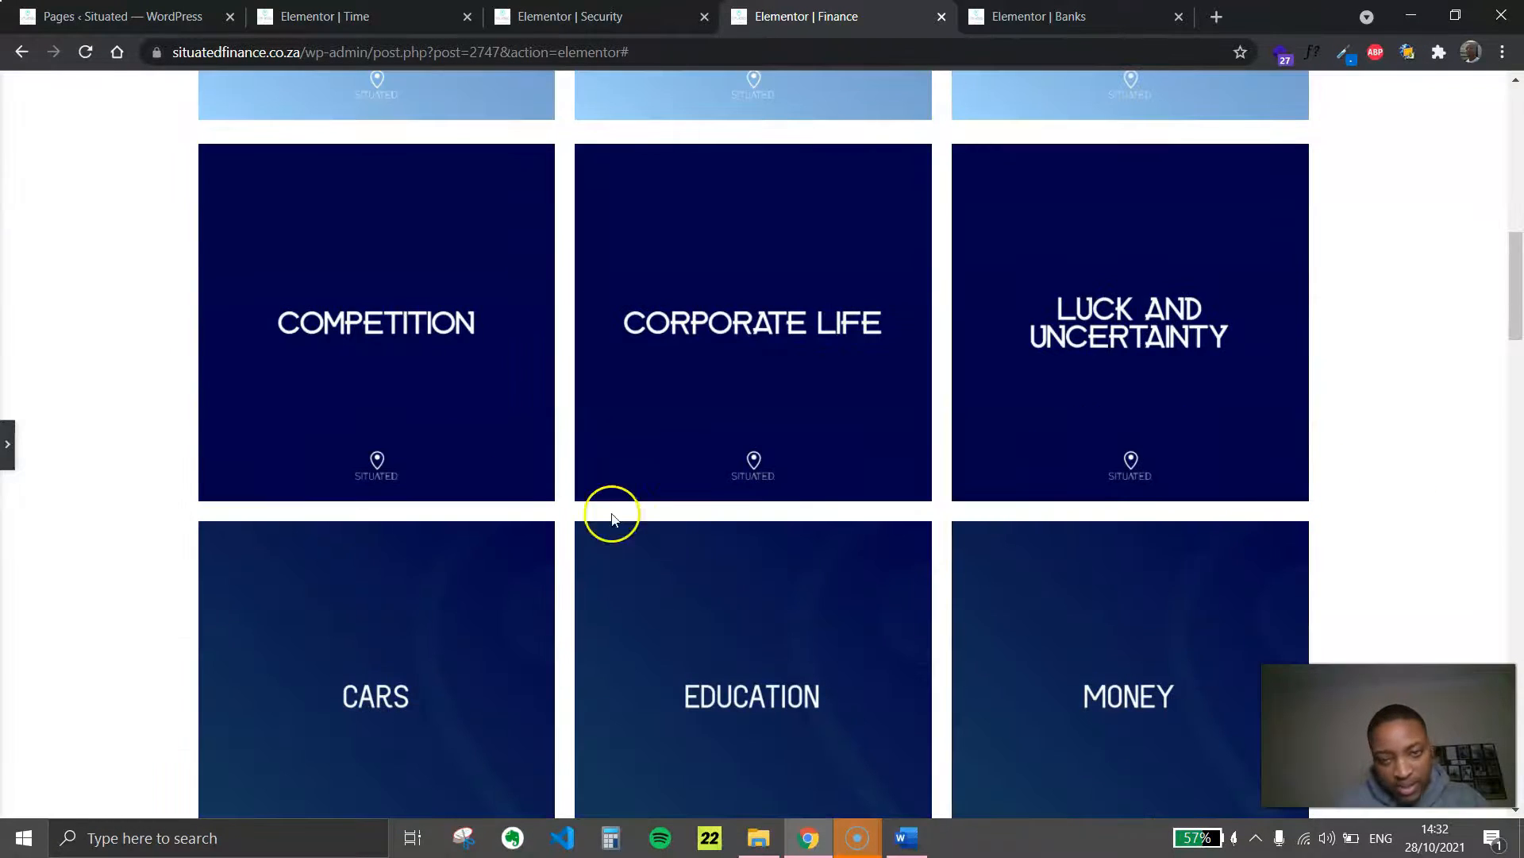
pyautogui.scroll(-17, 620, 387)
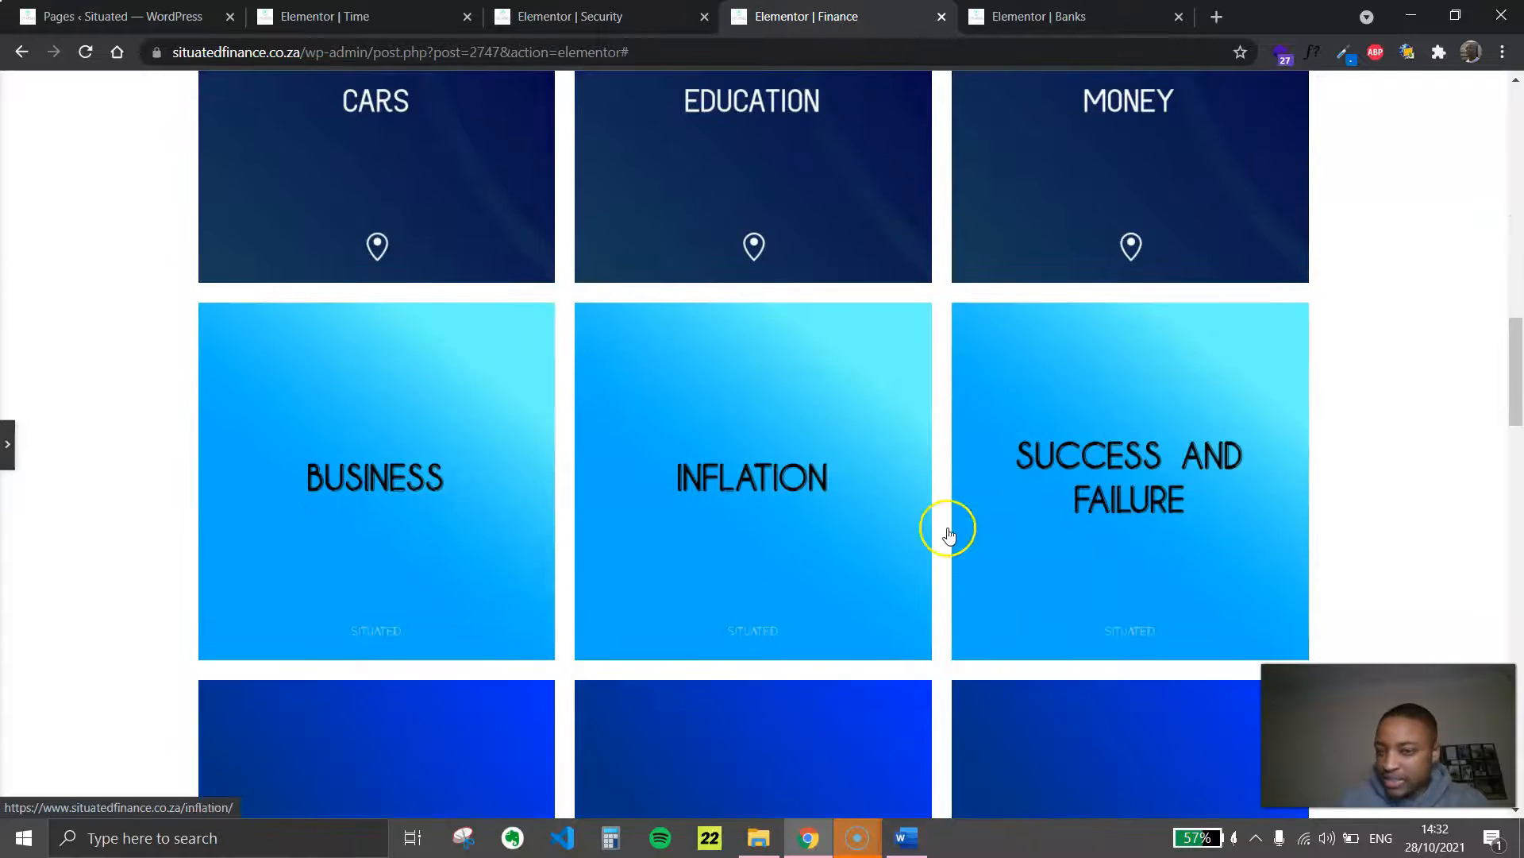
pyautogui.scroll(-11, 800, 427)
pyautogui.scroll(-10, 711, 484)
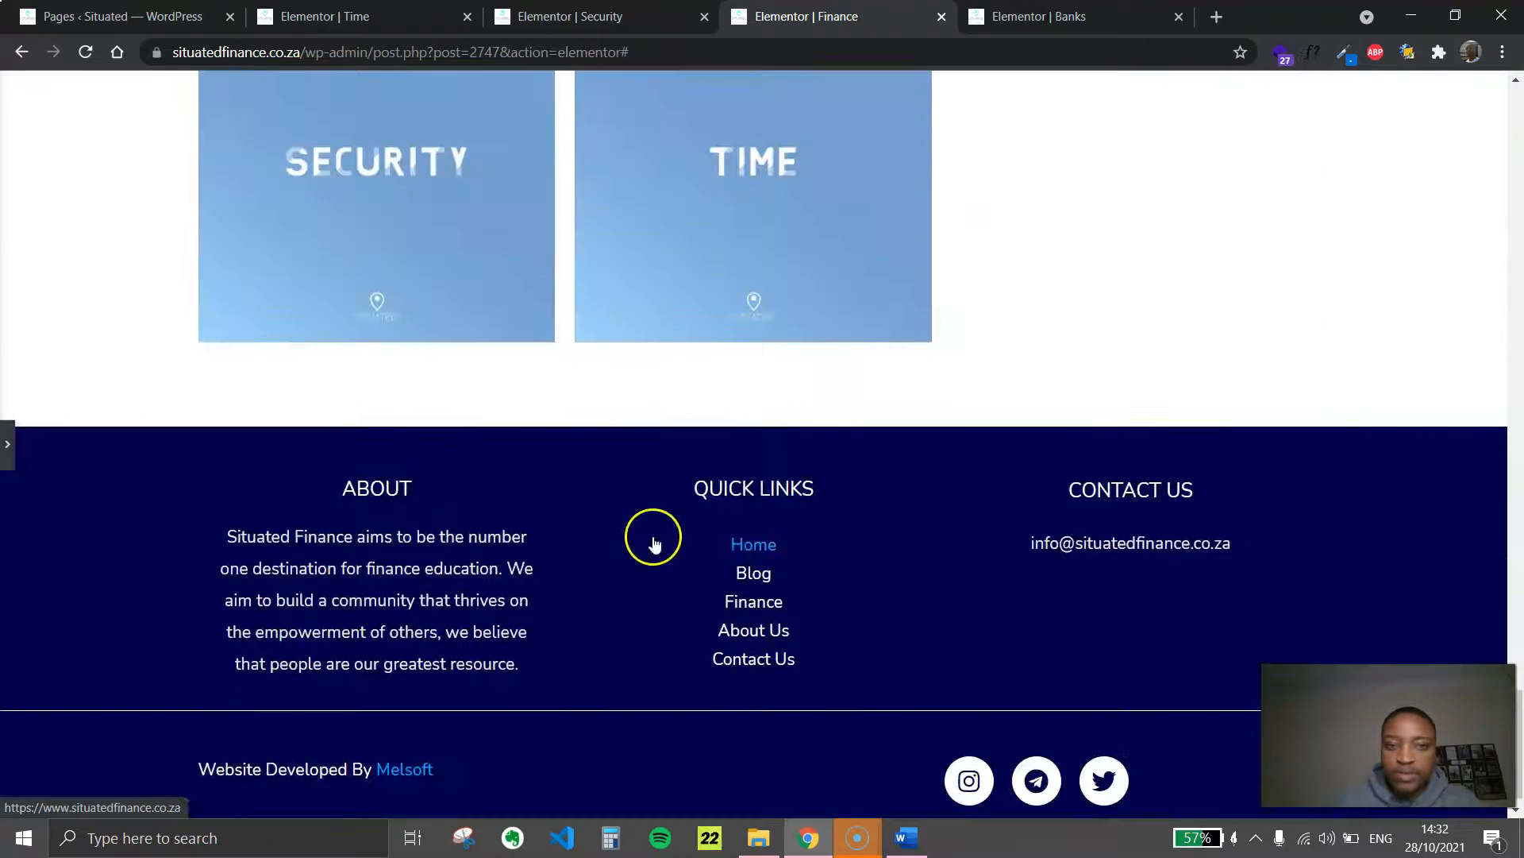
pyautogui.scroll(6, 650, 534)
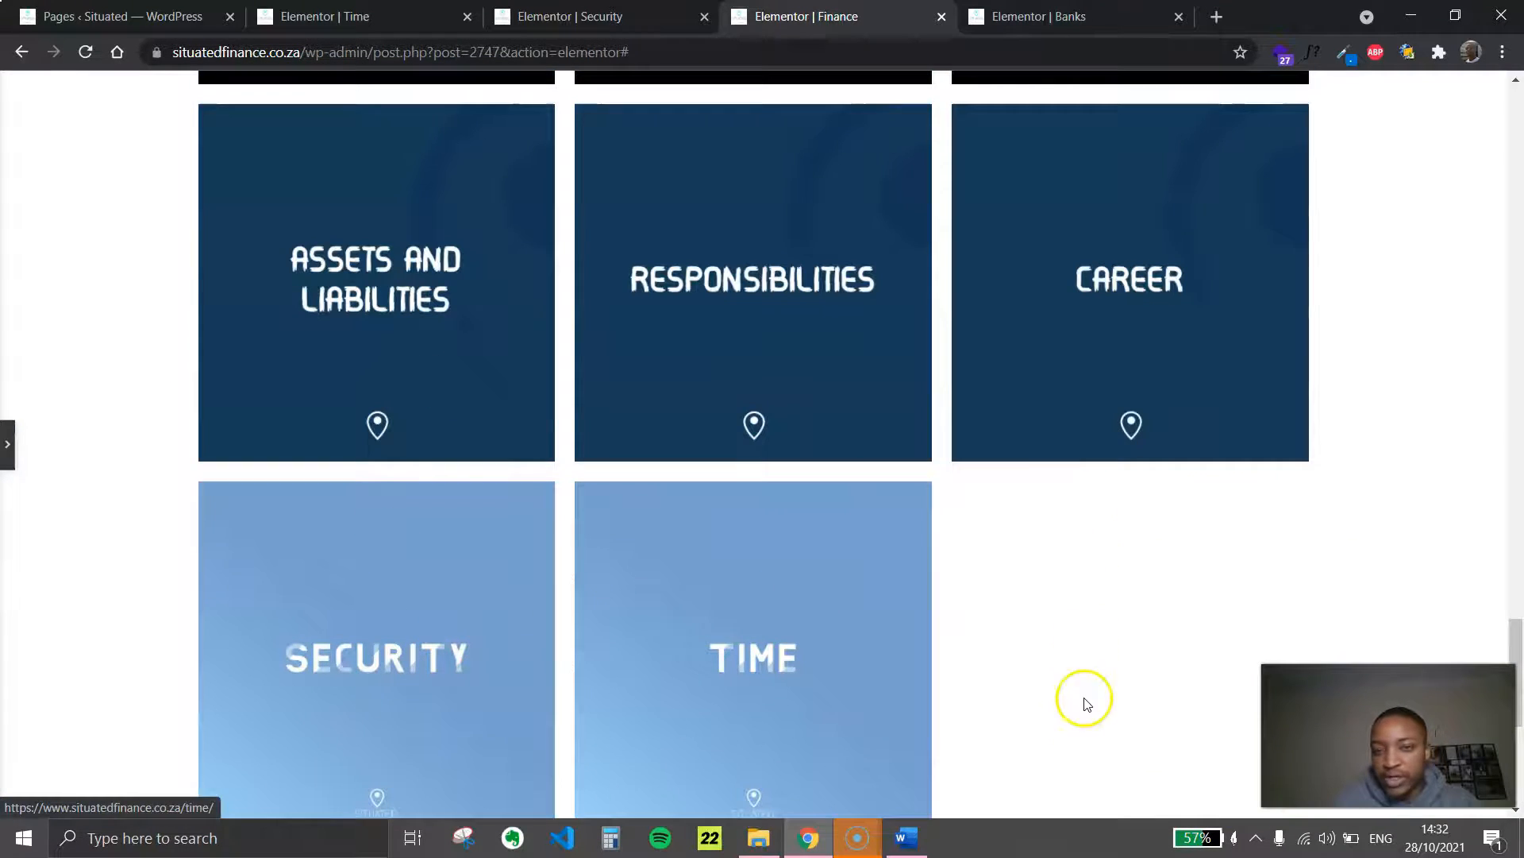
pyautogui.scroll(-3, 541, 635)
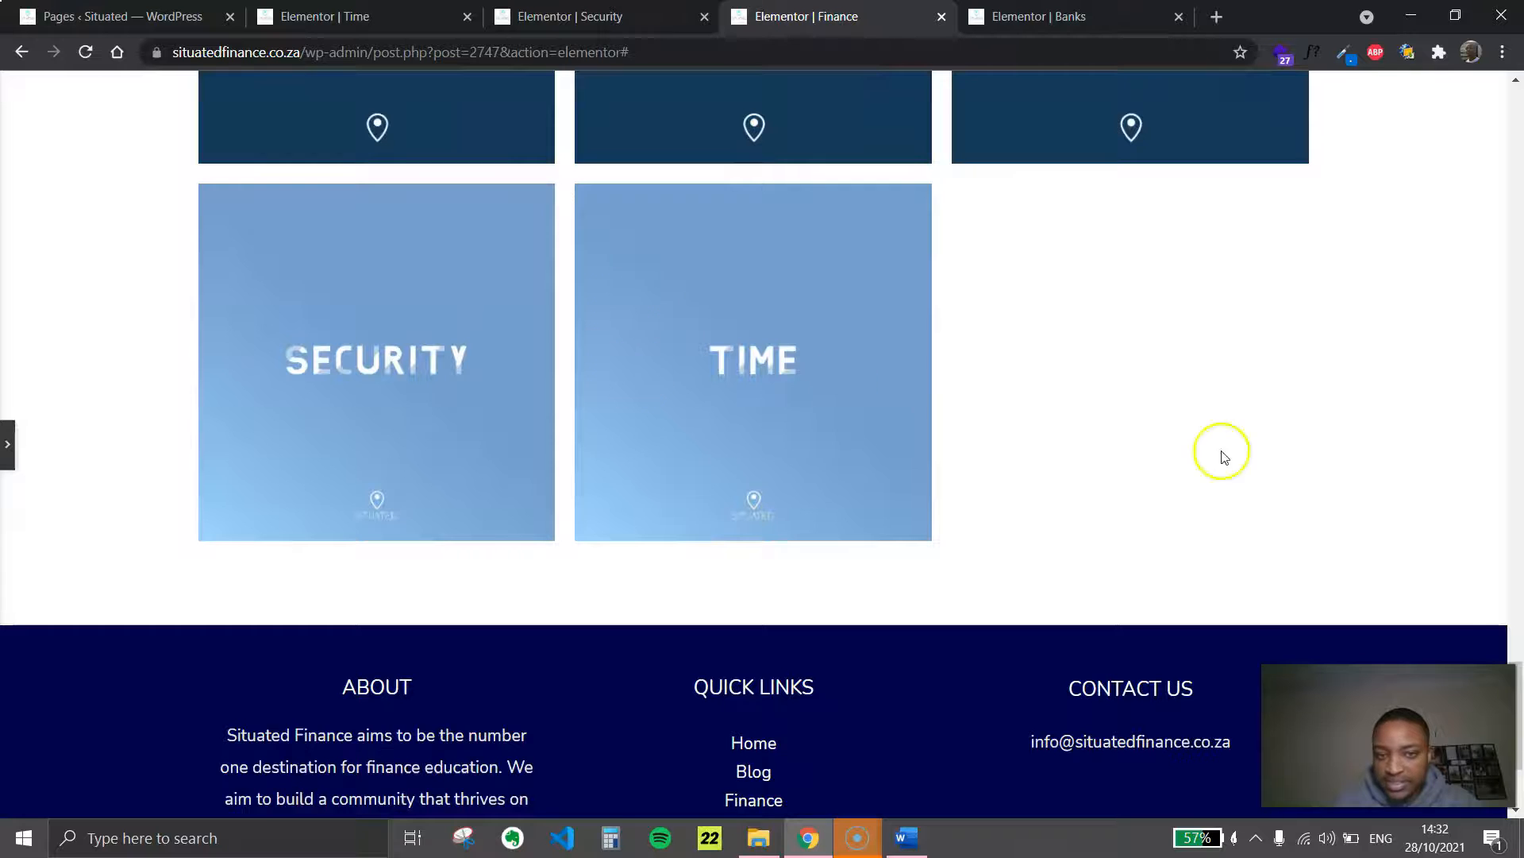
pyautogui.moveTo(1521, 721); pyautogui.dragTo(1518, 232)
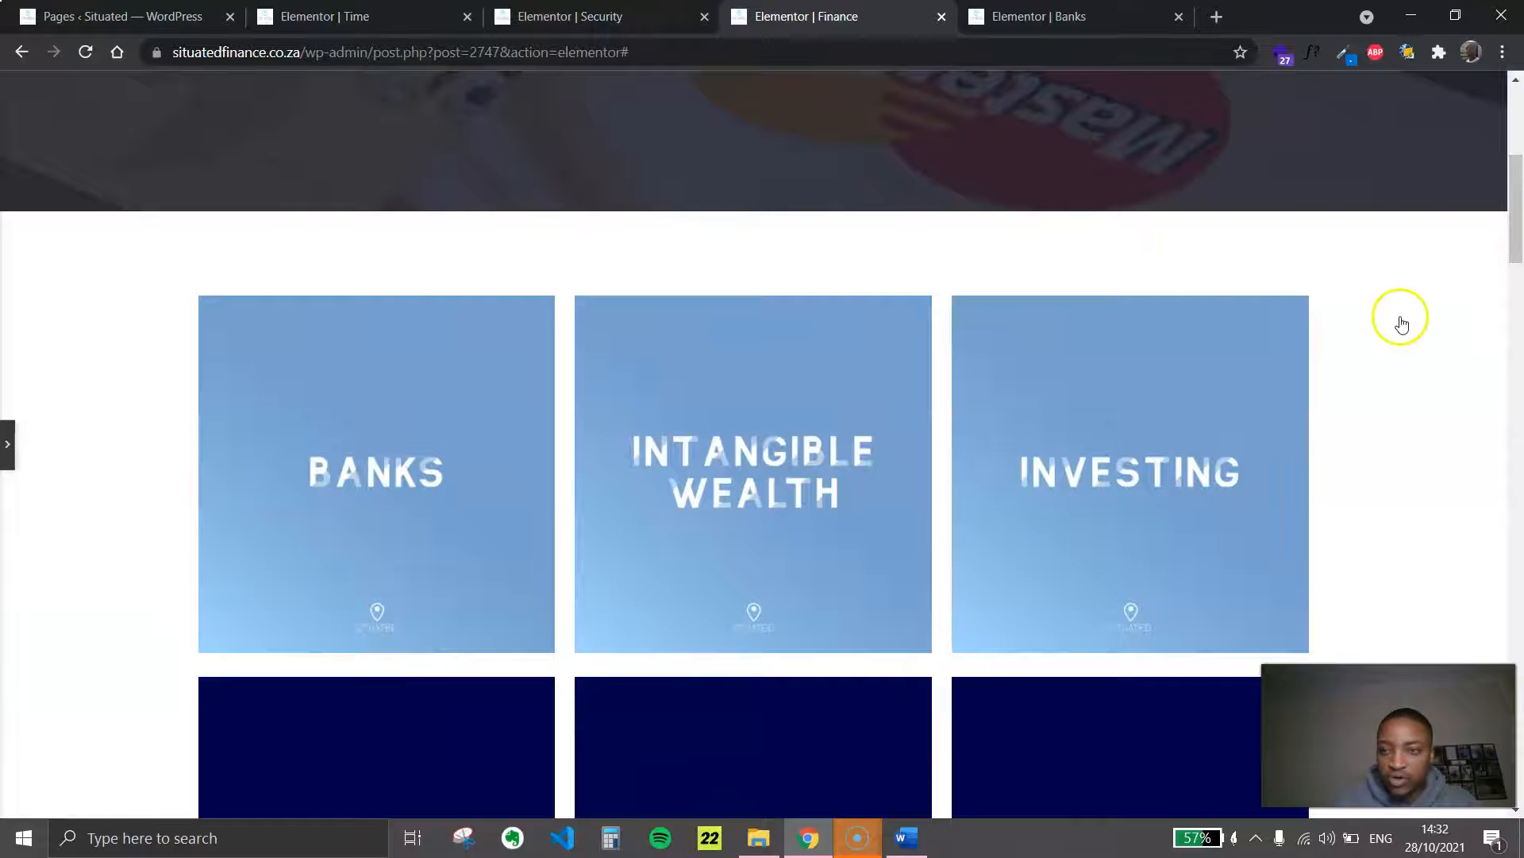
pyautogui.moveTo(1518, 170); pyautogui.dragTo(1519, 216)
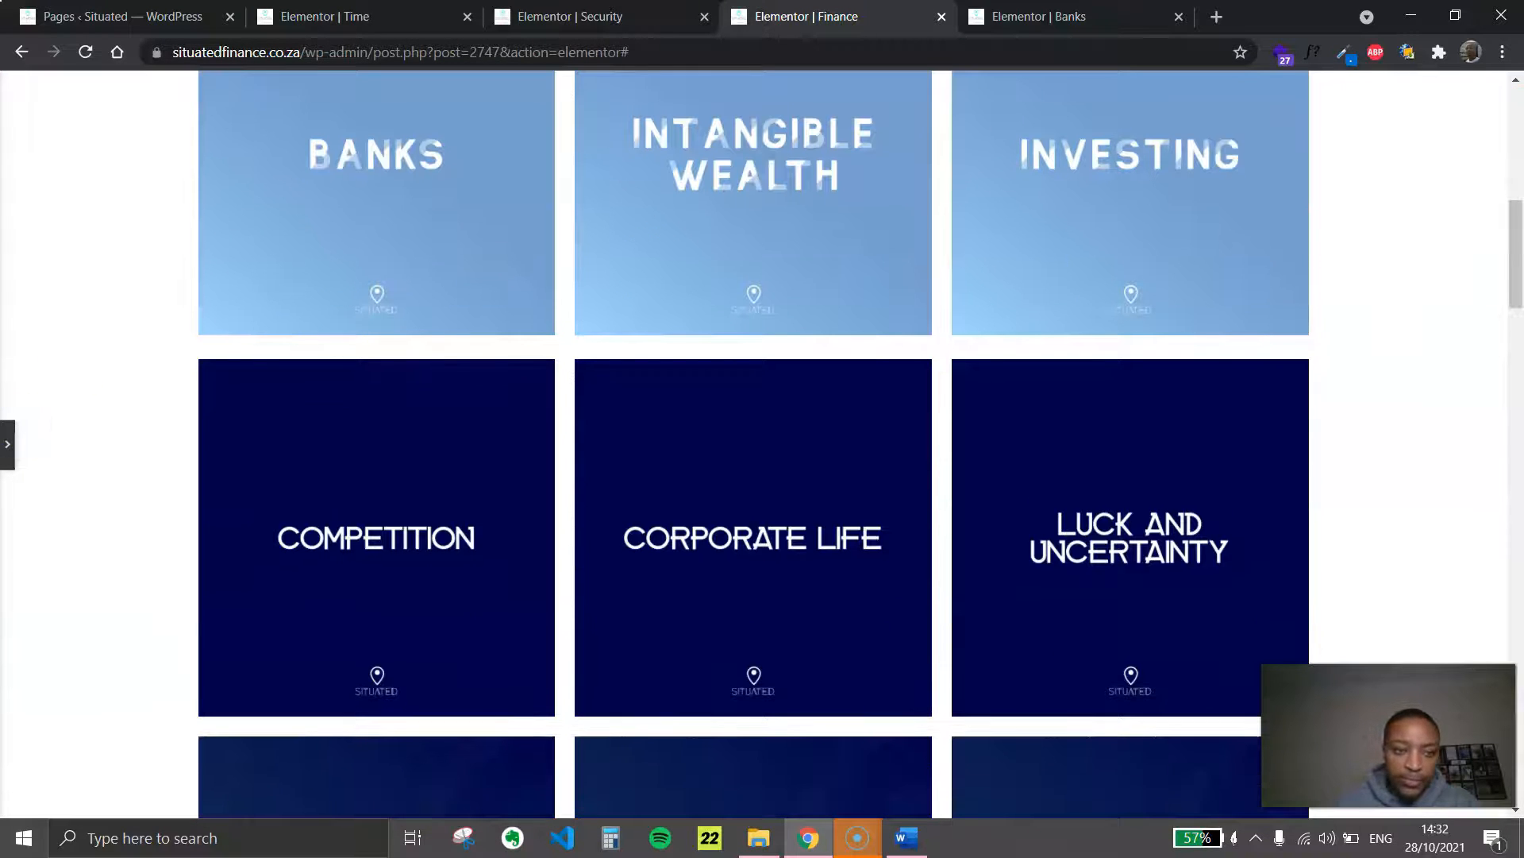
pyautogui.click(8, 444)
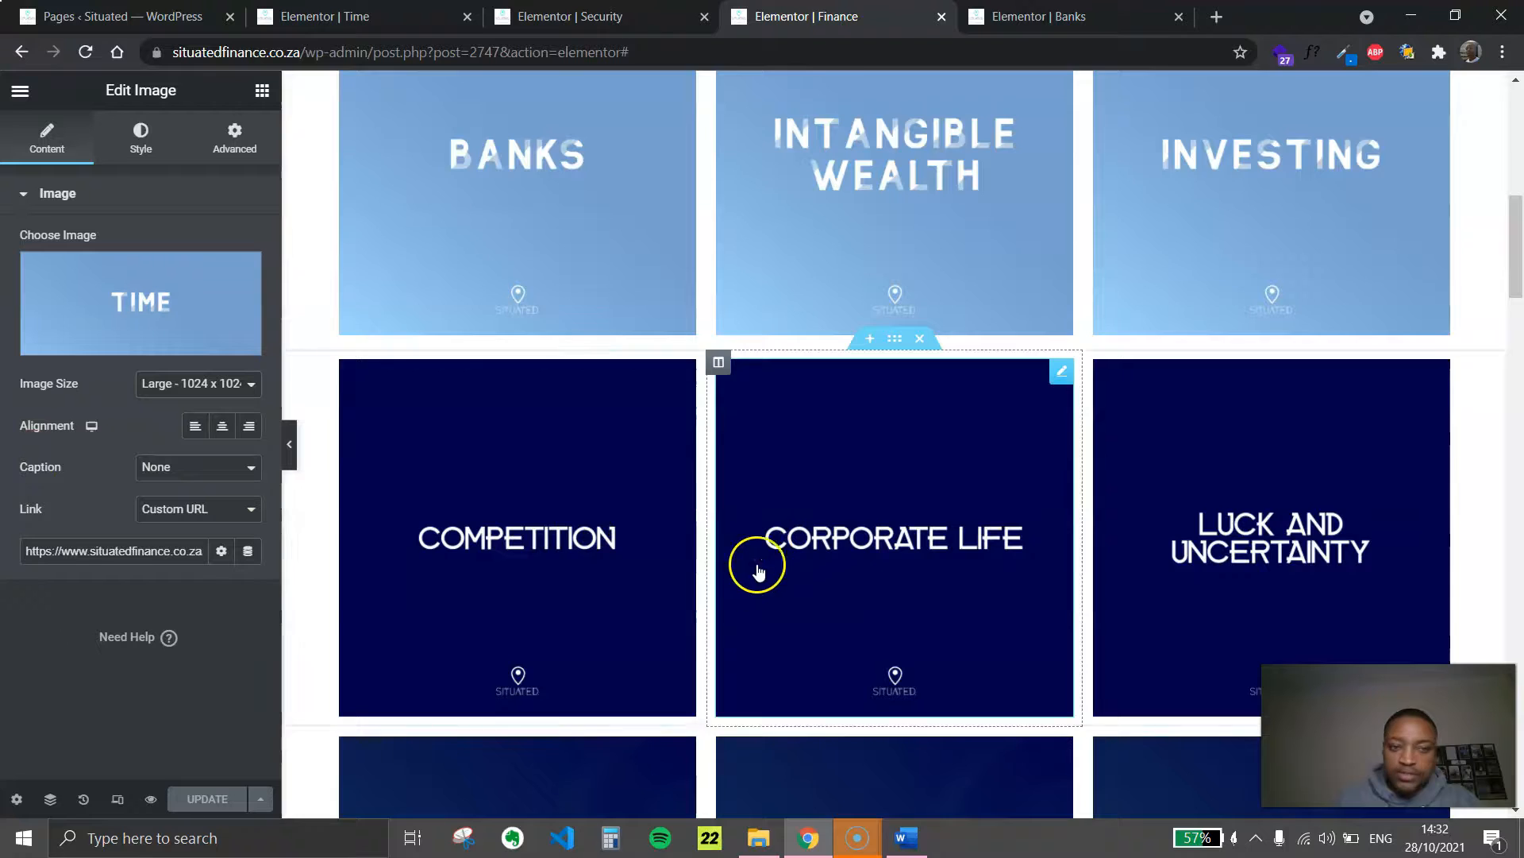
pyautogui.scroll(-4, 577, 608)
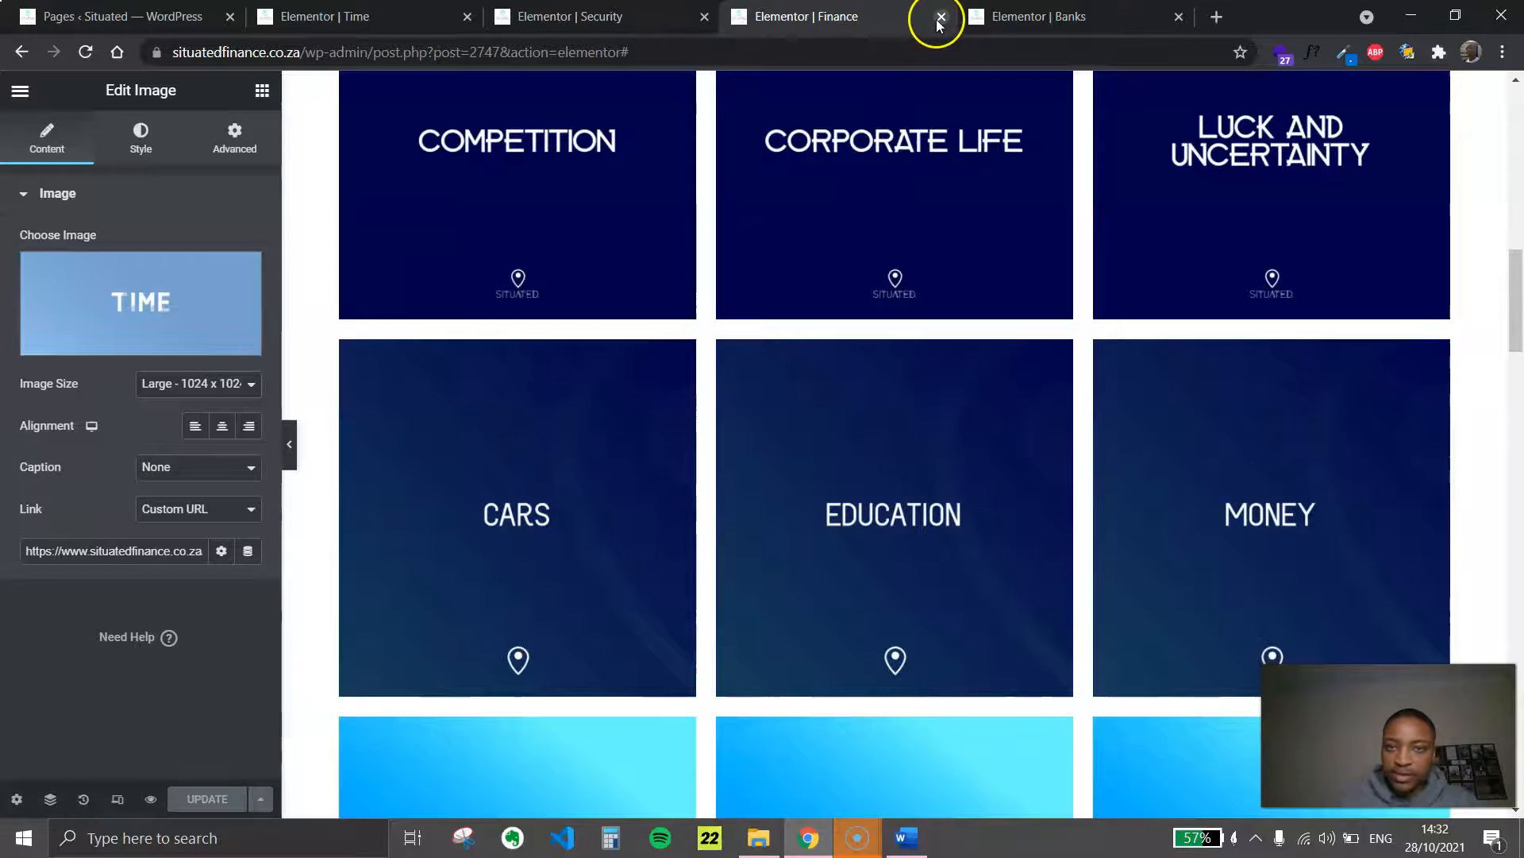
# Close the Finance page editor and look over the open Time and Security page editors
pyautogui.click(941, 17)
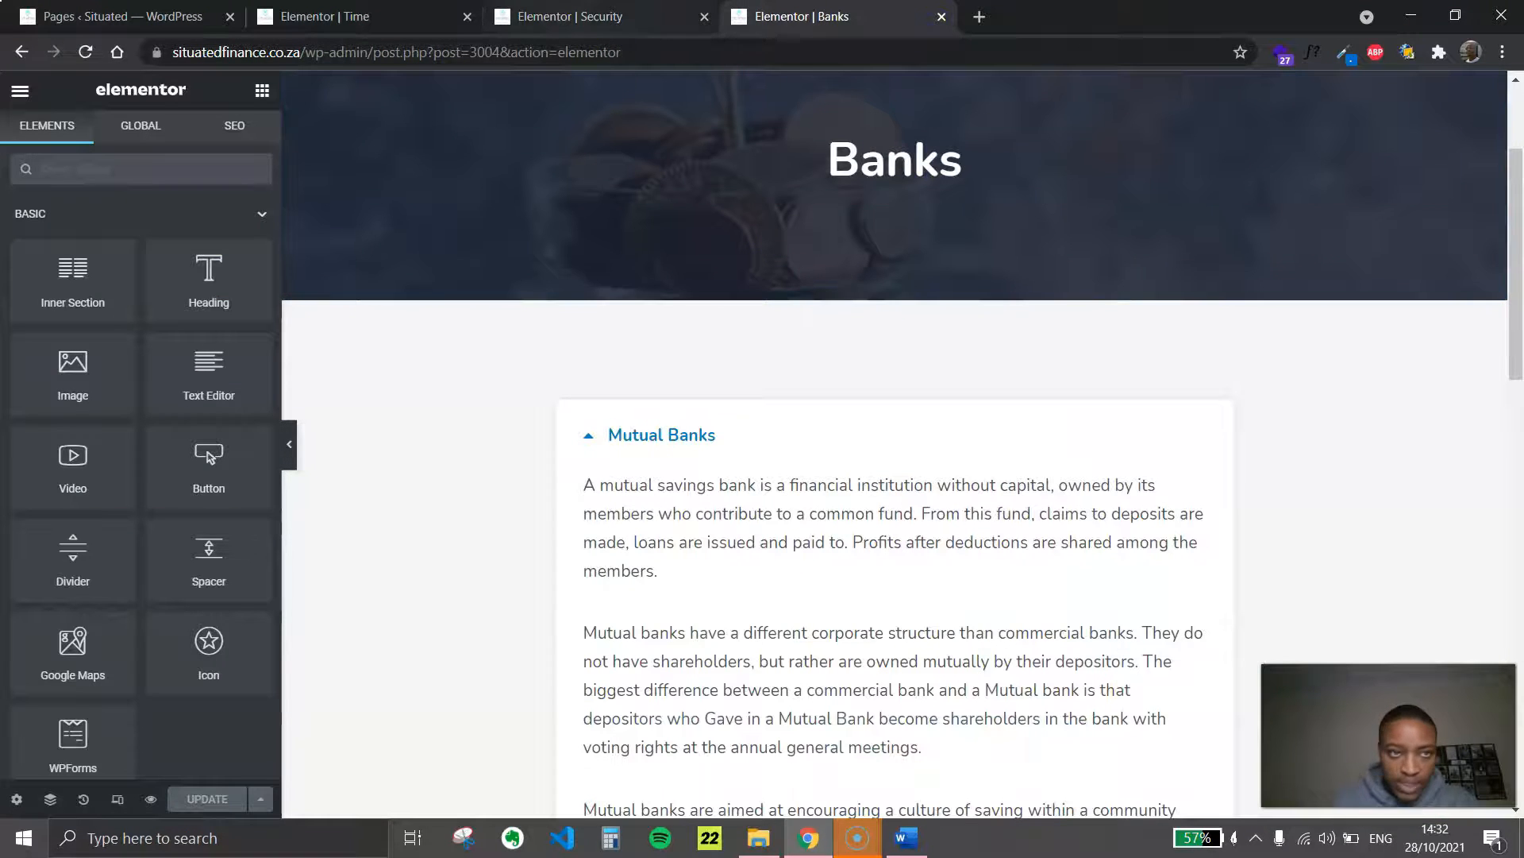
pyautogui.click(389, 17)
pyautogui.click(583, 17)
pyautogui.click(405, 17)
pyautogui.hotkey('ctrl', 'Tab')
pyautogui.hotkey('ctrl', 'shift', 'Tab')
pyautogui.hotkey('ctrl', 'Tab')
pyautogui.hotkey('ctrl', 'shift', 'Tab')
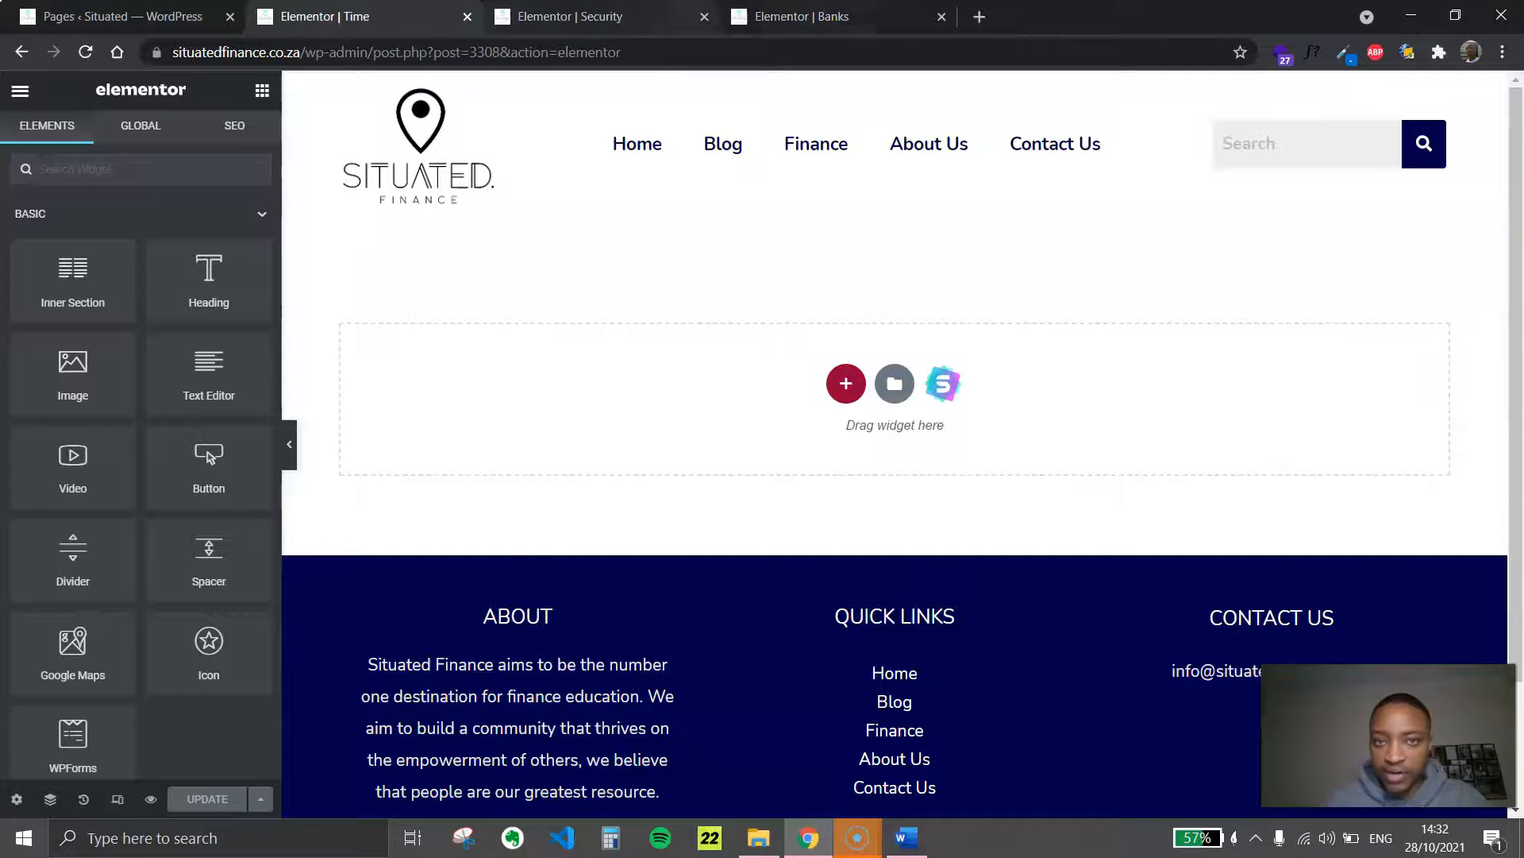
# Copy the header section of the Banks page and paste it into the Security page
pyautogui.click(802, 17)
pyautogui.scroll(3, 755, 153)
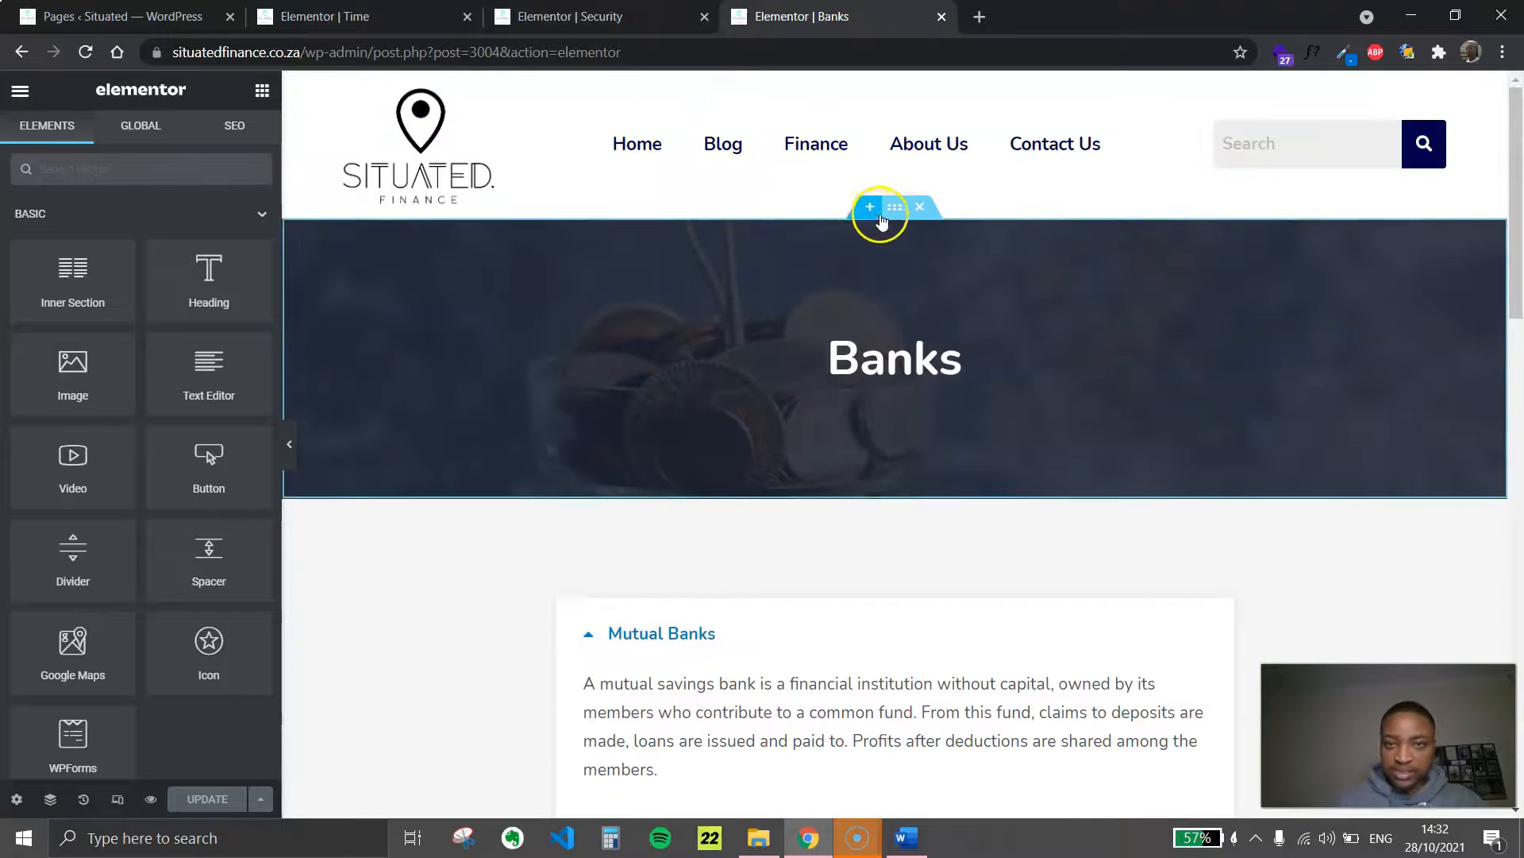
pyautogui.rightClick(892, 209)
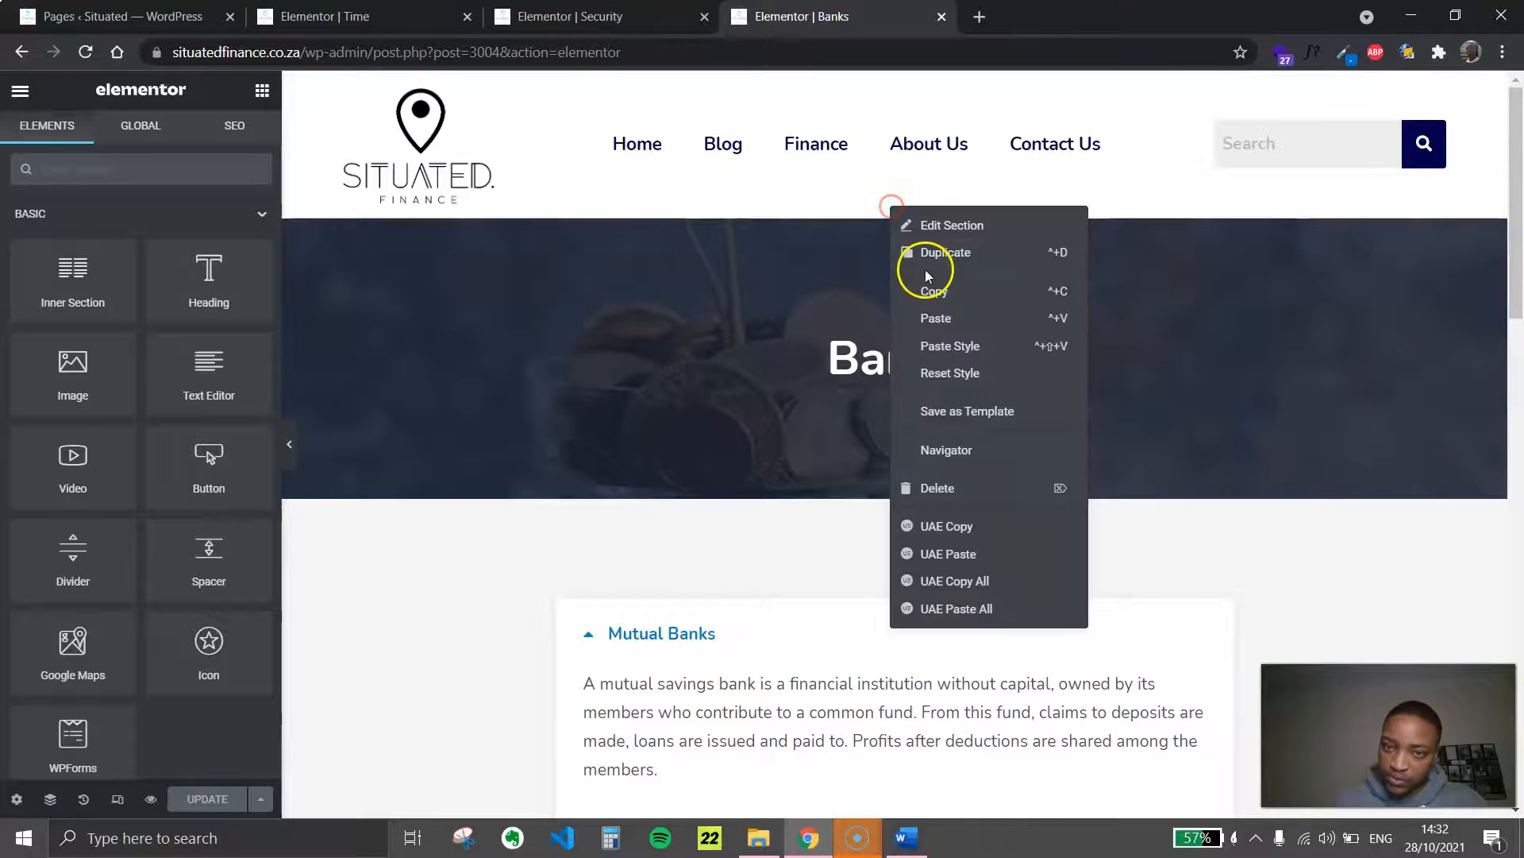
pyautogui.click(938, 294)
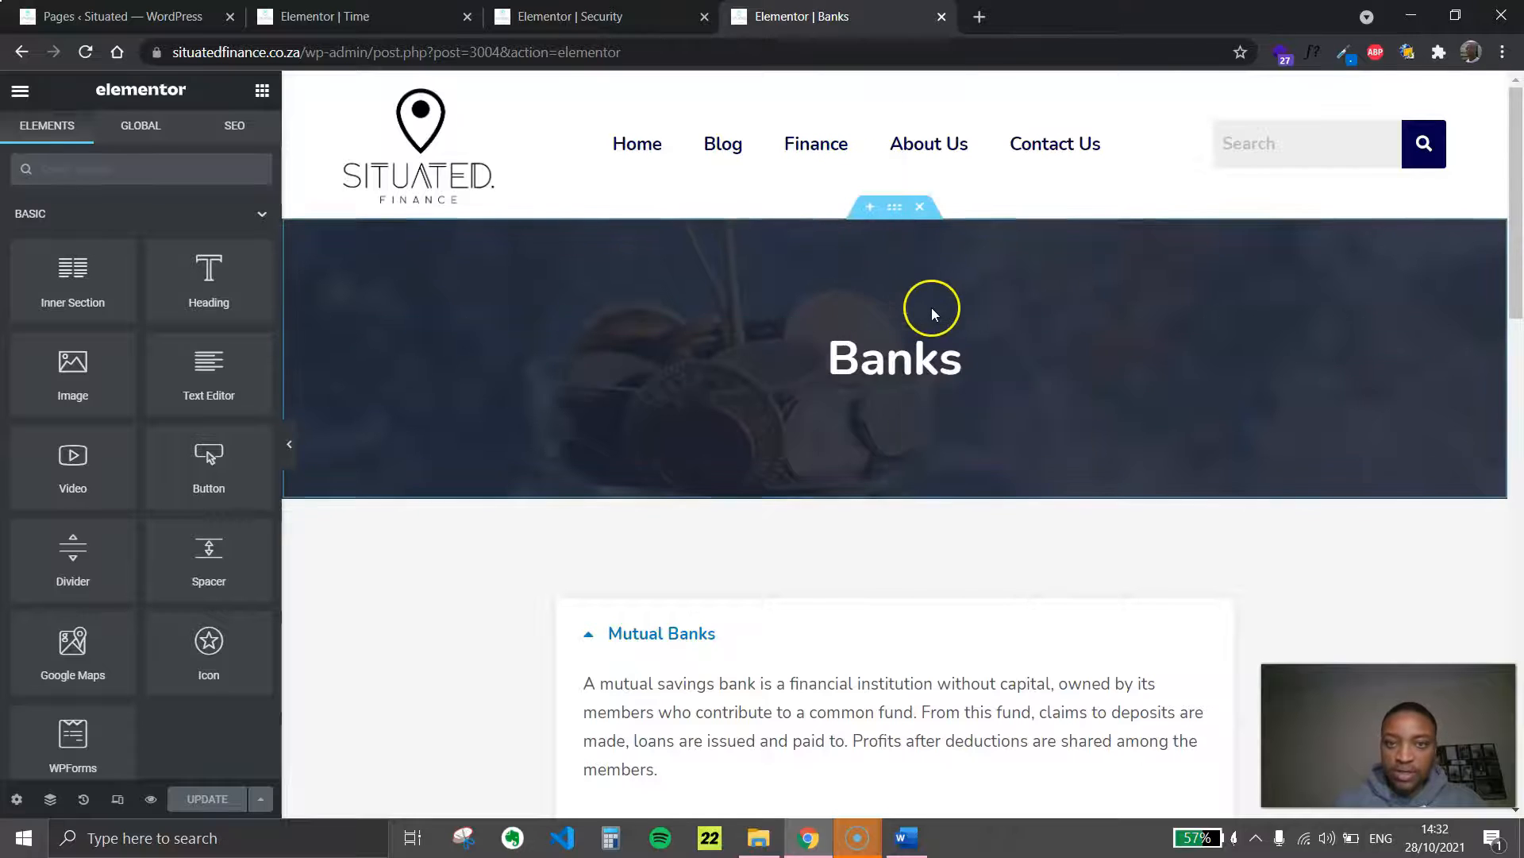
pyautogui.click(588, 16)
pyautogui.rightClick(783, 337)
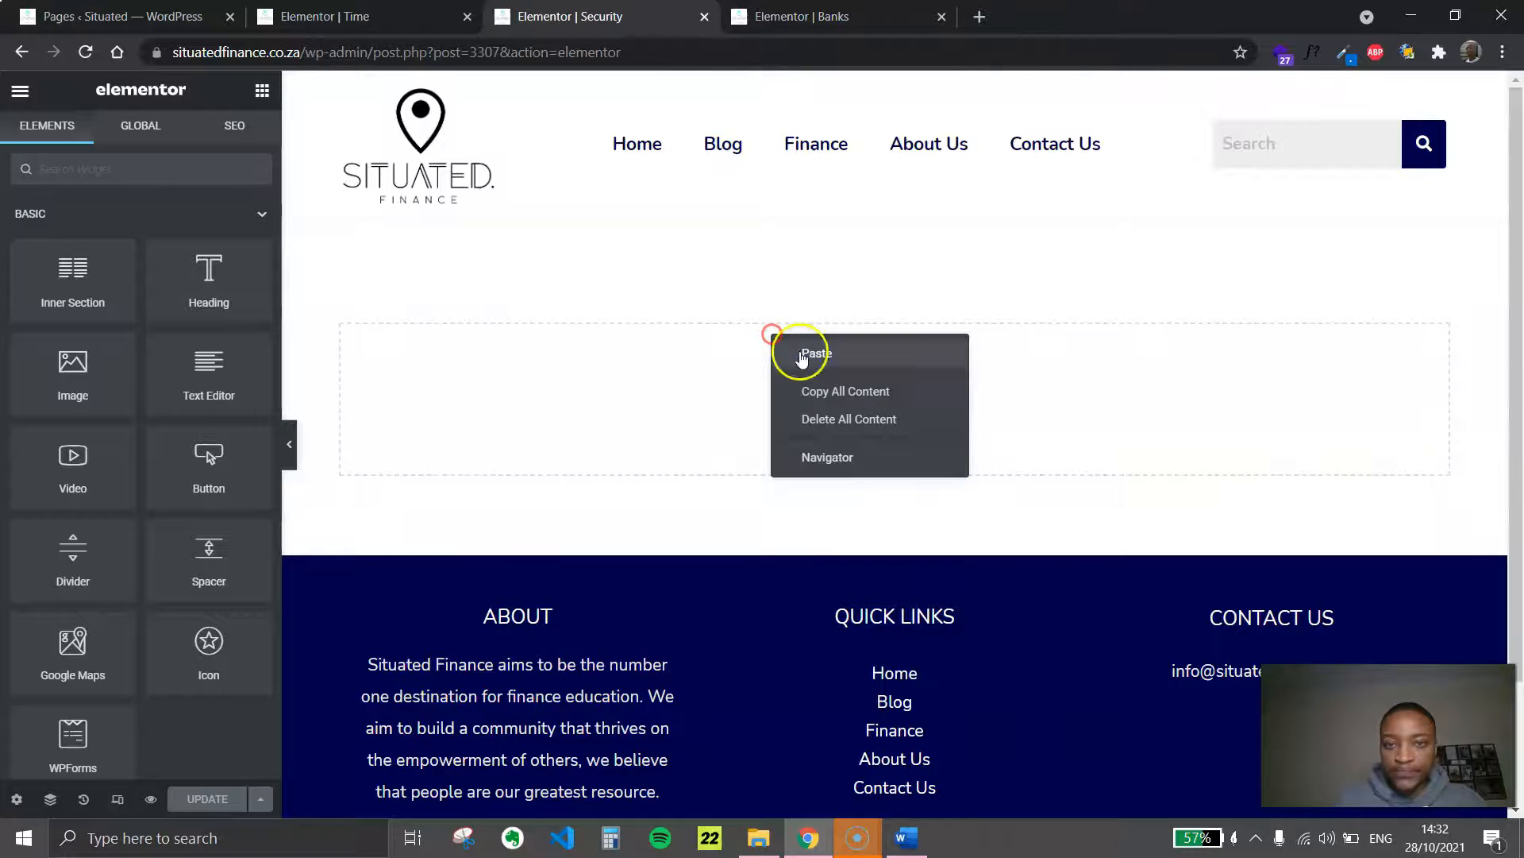
pyautogui.click(798, 351)
# Copy the Banks page's accordion content section and paste it below the header on the Security page
pyautogui.hotkey('ctrl', 'Tab')
pyautogui.rightClick(900, 498)
pyautogui.click(951, 520)
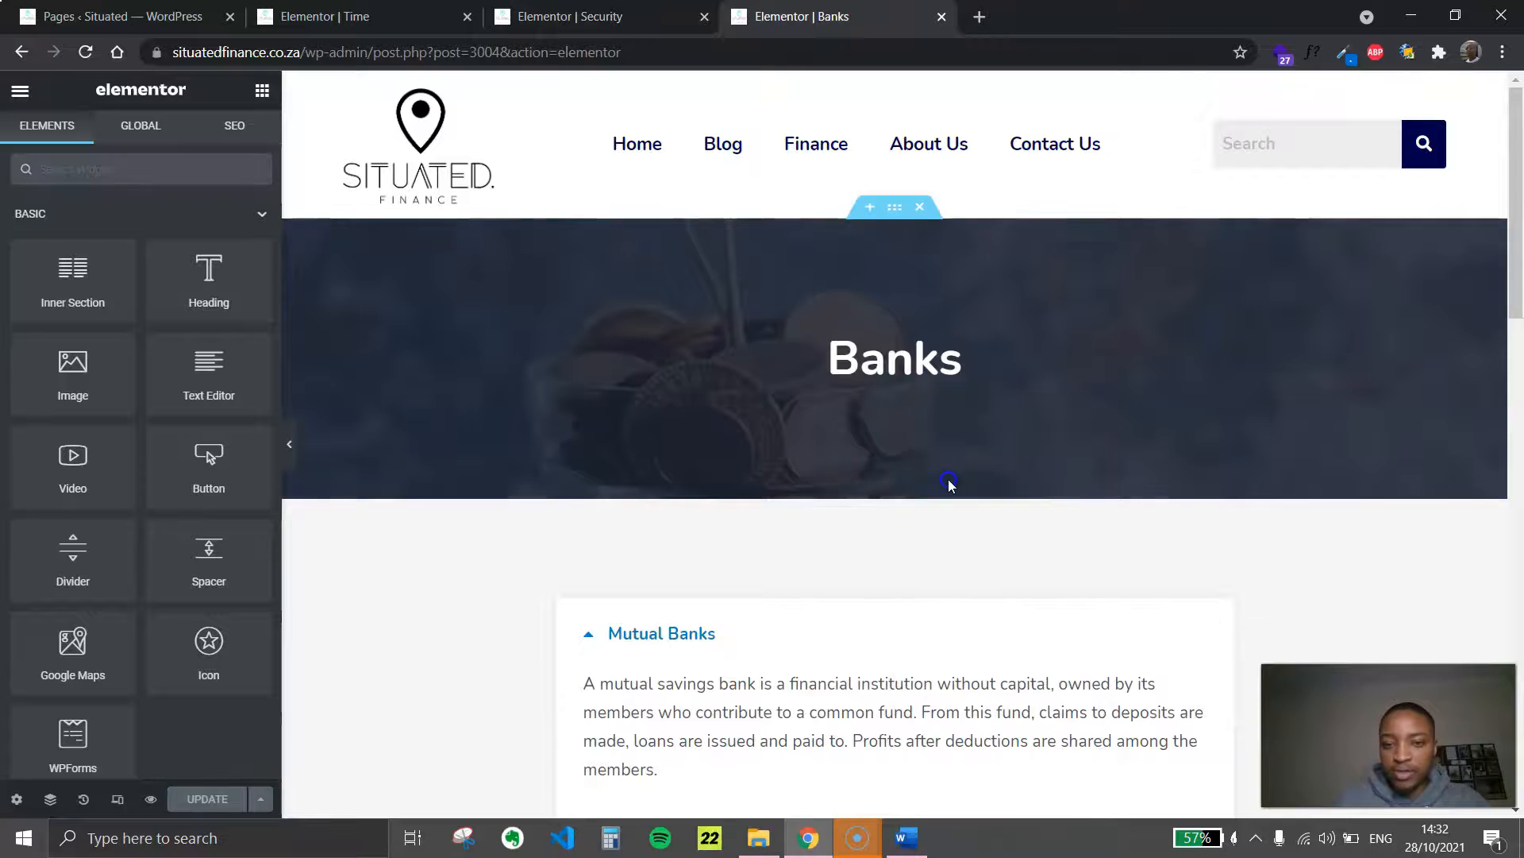
pyautogui.scroll(-6, 725, 657)
pyautogui.hotkey('ctrl', 'shift', 'Tab')
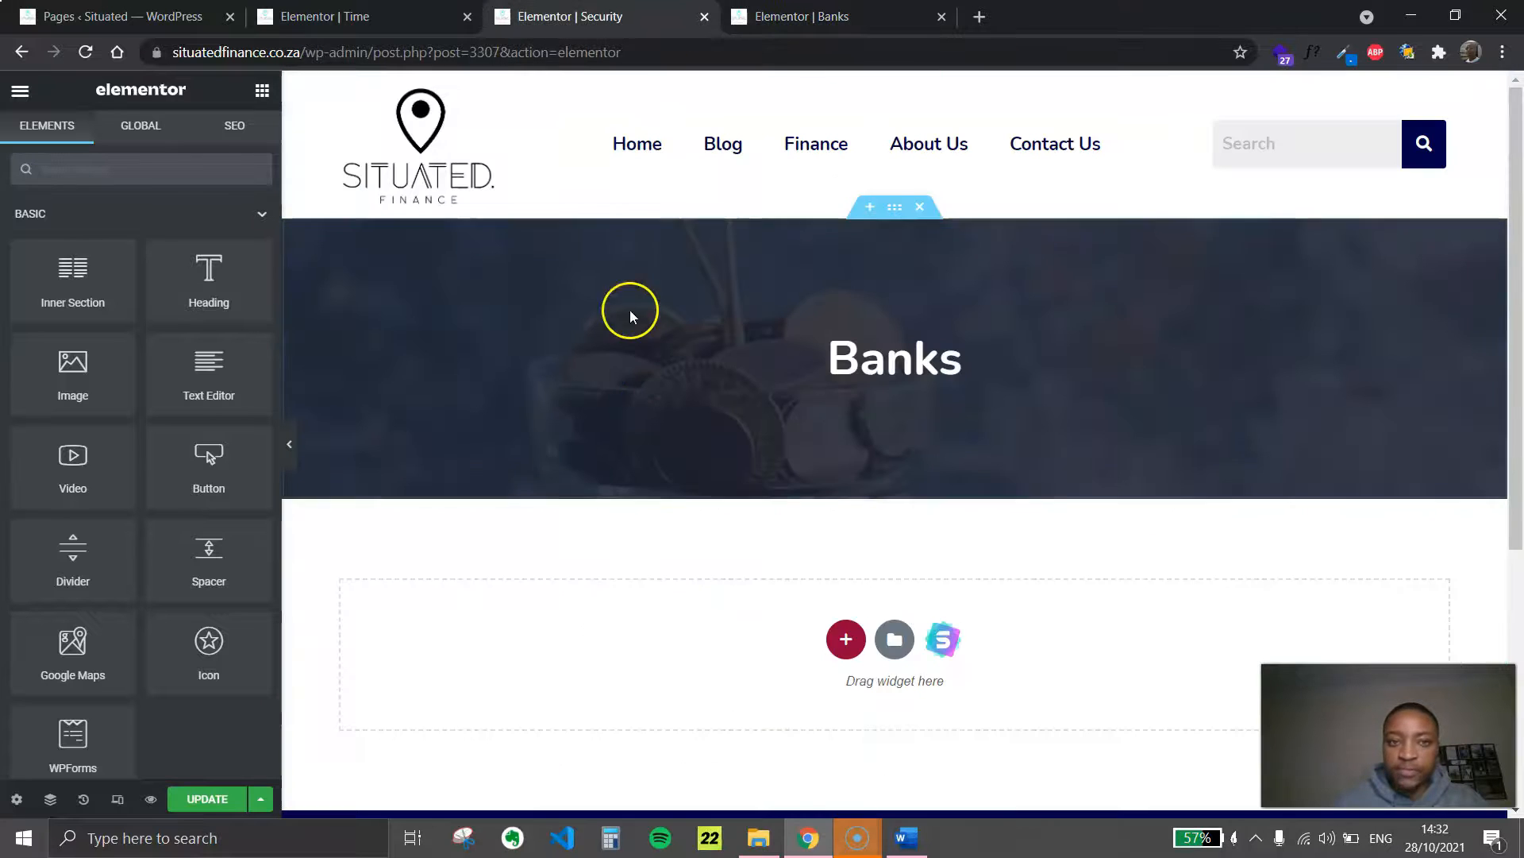
pyautogui.rightClick(698, 617)
pyautogui.click(754, 640)
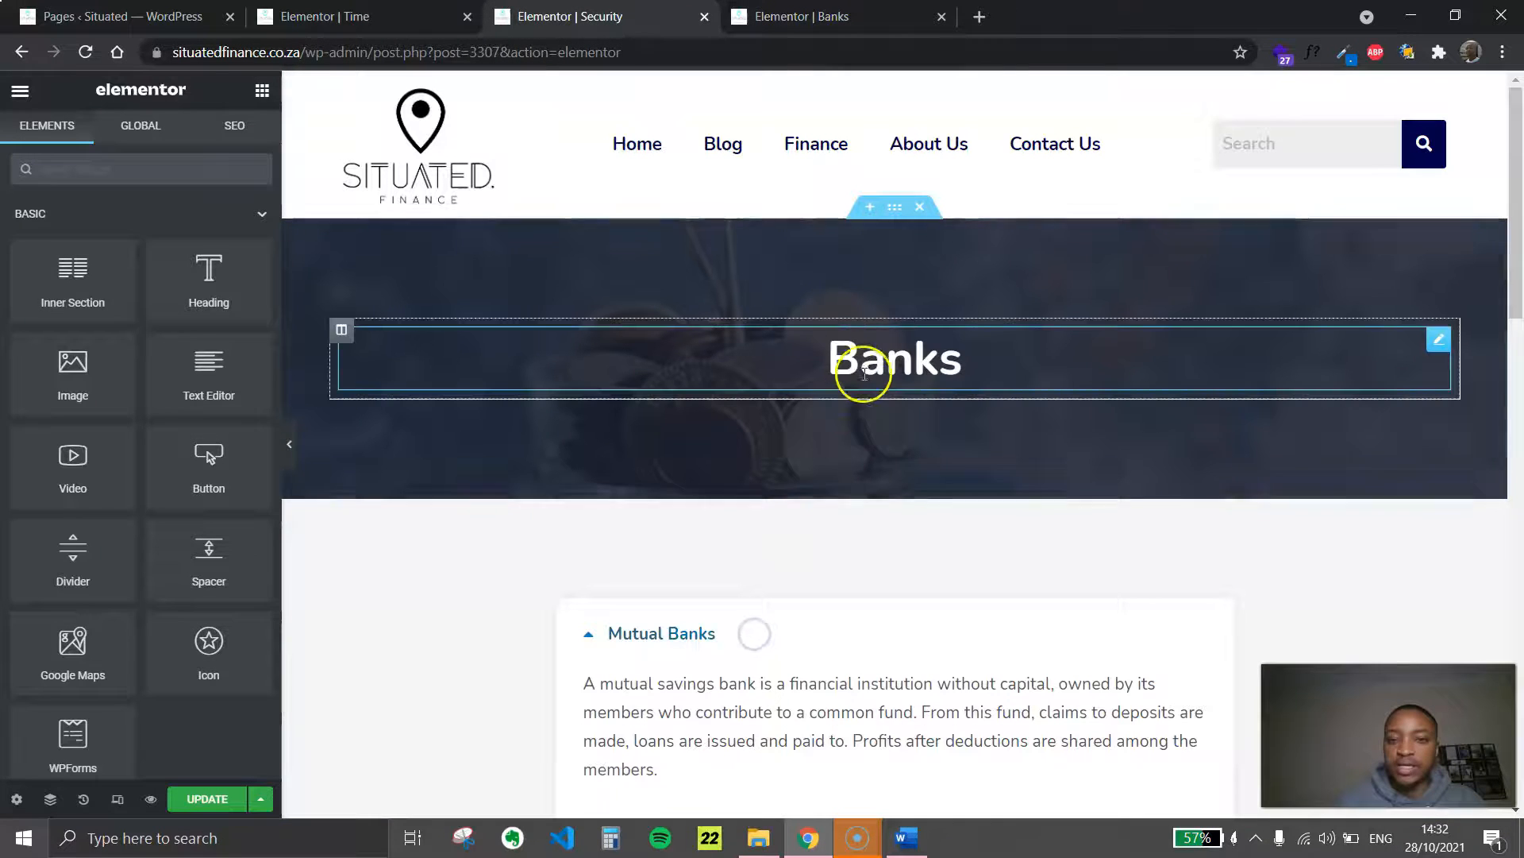
# Change the header title on the Security page from Banks to "Security"
pyautogui.click(865, 368)
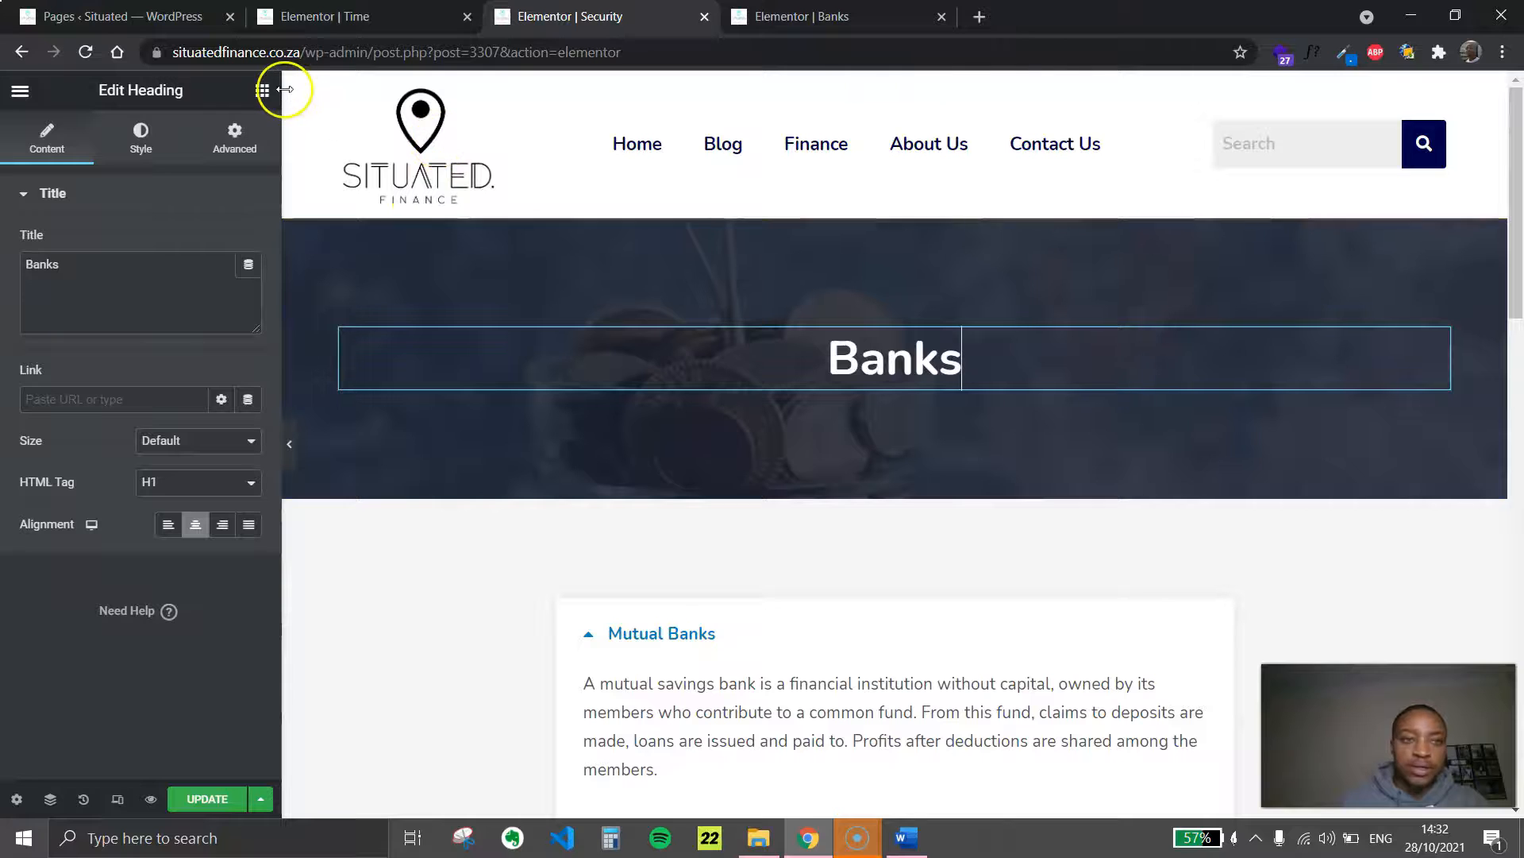
pyautogui.click(220, 267)
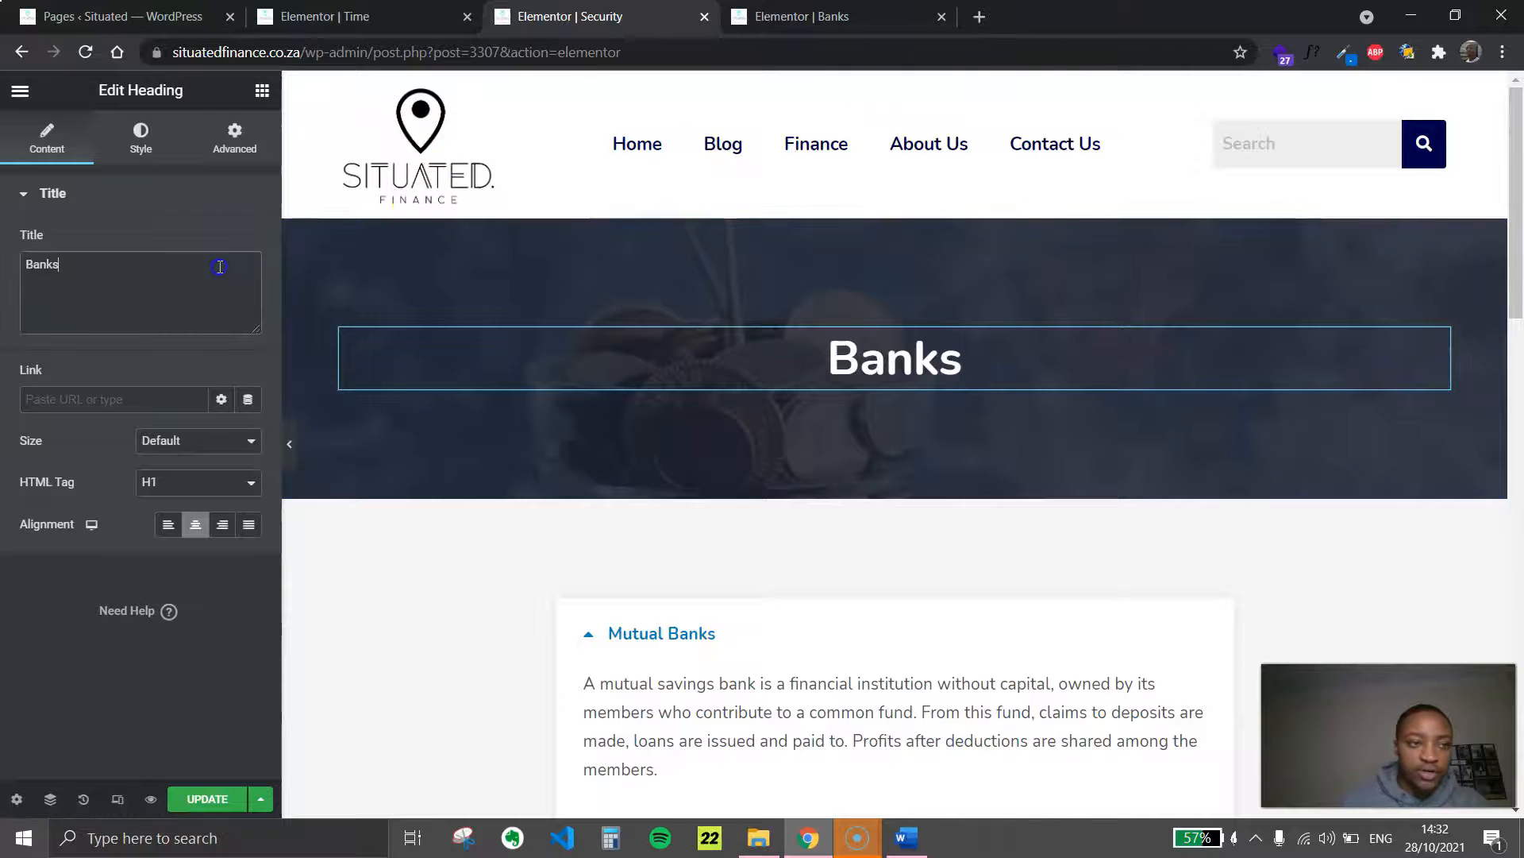
pyautogui.write('Secu')
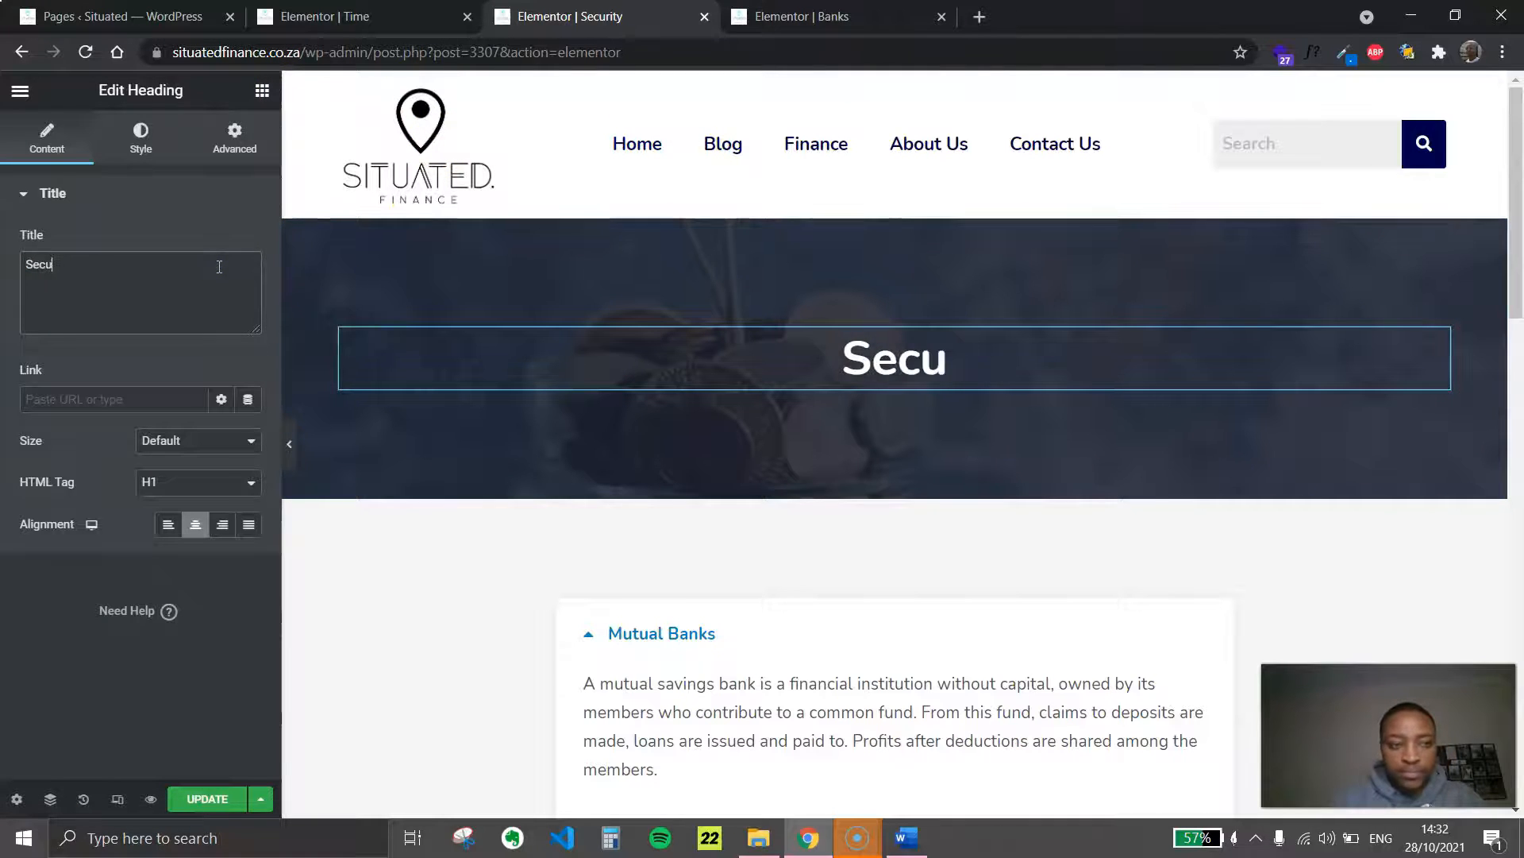
pyautogui.write('rity')
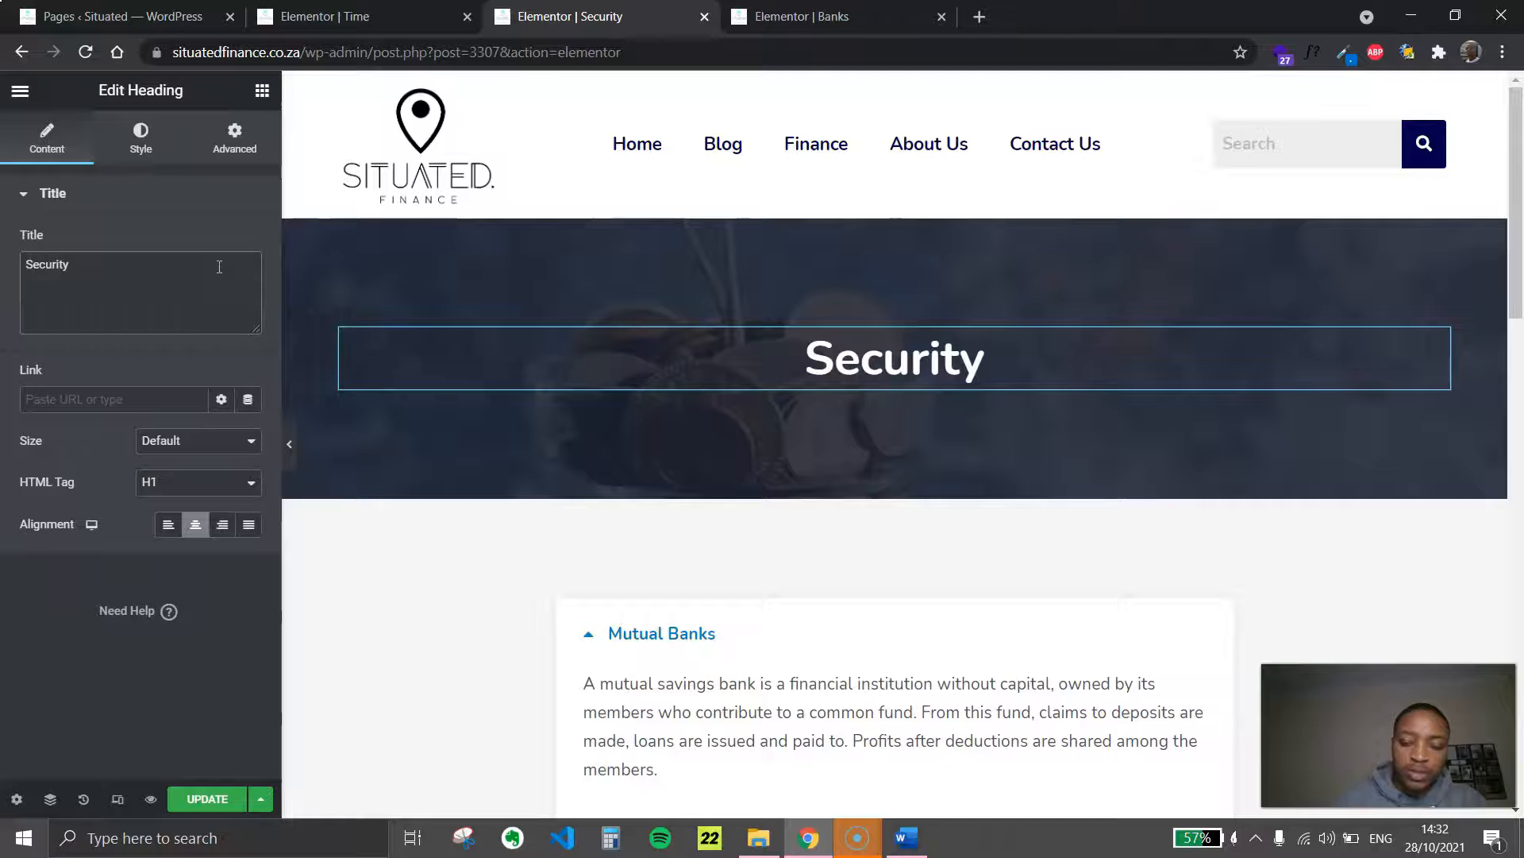
# Switch to the "New tile" Word document and copy the whole "Protecting your wealth" text, from its heading through the Spring clean paragraph
pyautogui.click(906, 838)
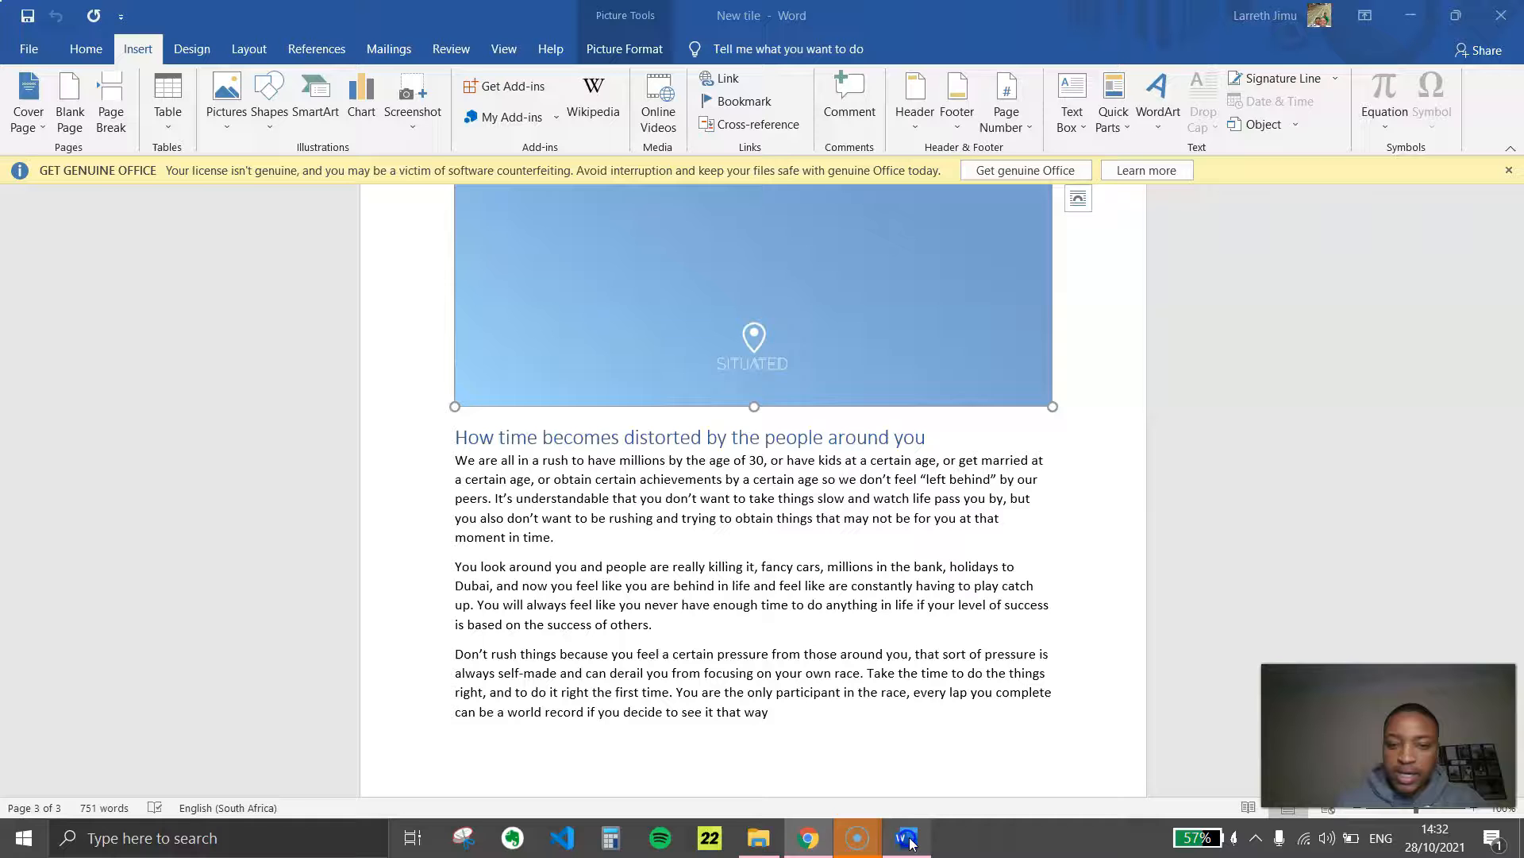
pyautogui.scroll(15, 603, 535)
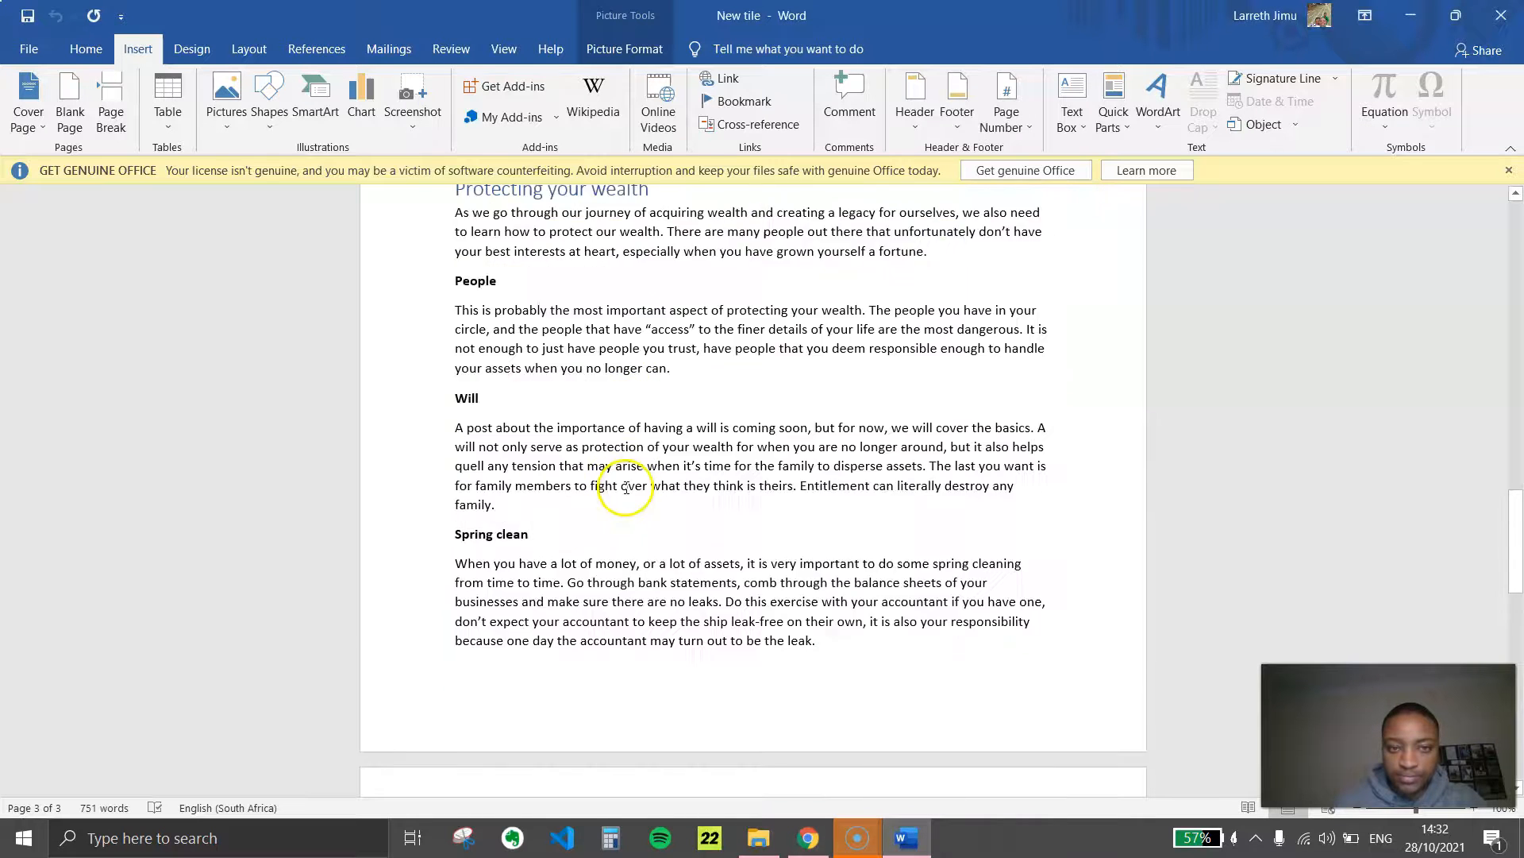
pyautogui.moveTo(453, 327); pyautogui.dragTo(826, 718)
pyautogui.scroll(-3, 714, 628)
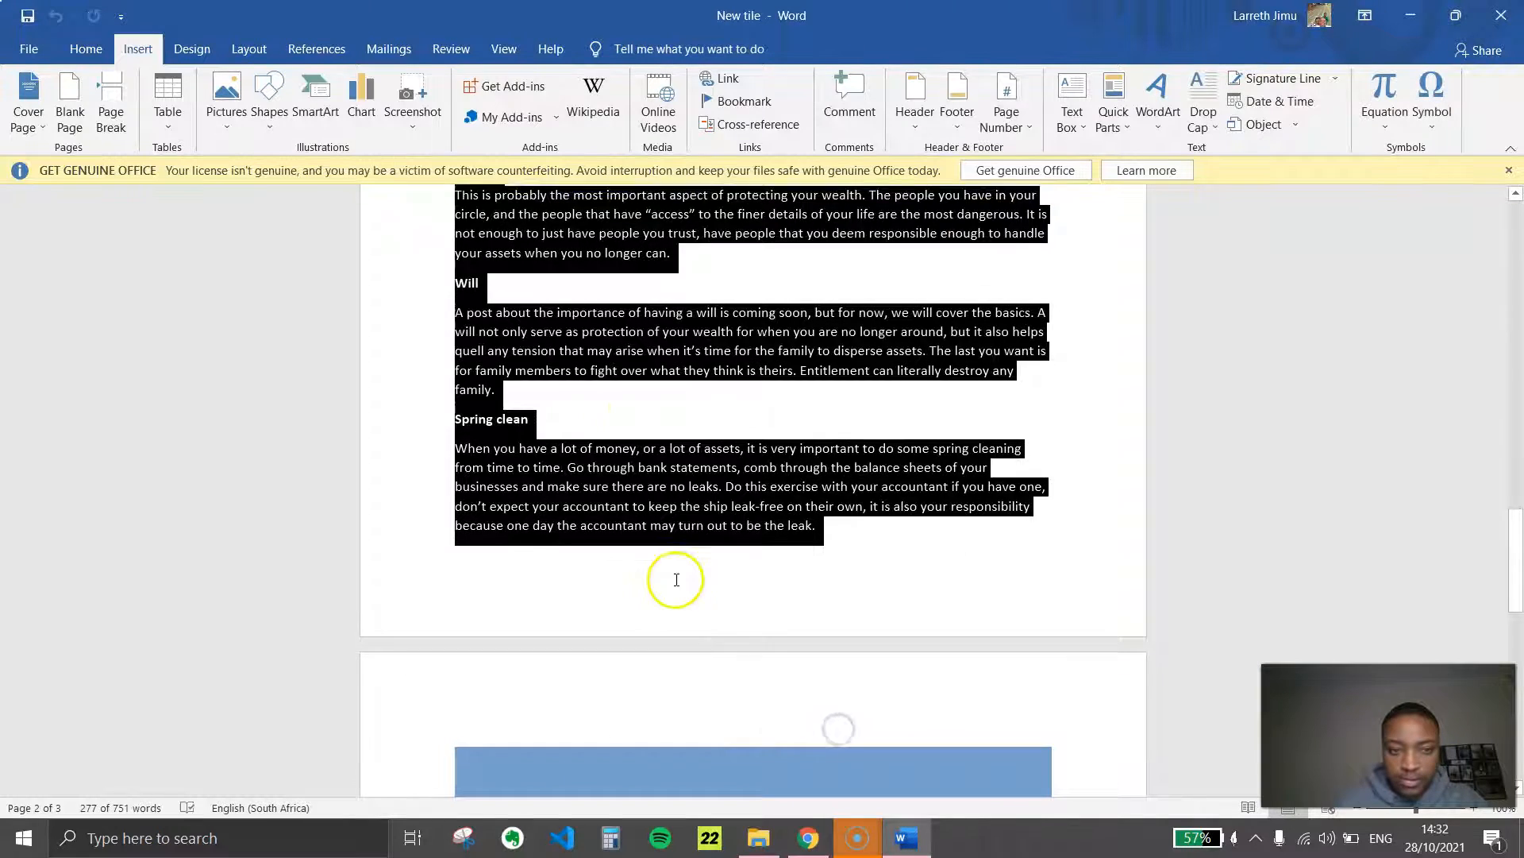
pyautogui.scroll(2, 635, 540)
pyautogui.rightClick(608, 500)
pyautogui.click(709, 534)
pyautogui.scroll(4, 705, 528)
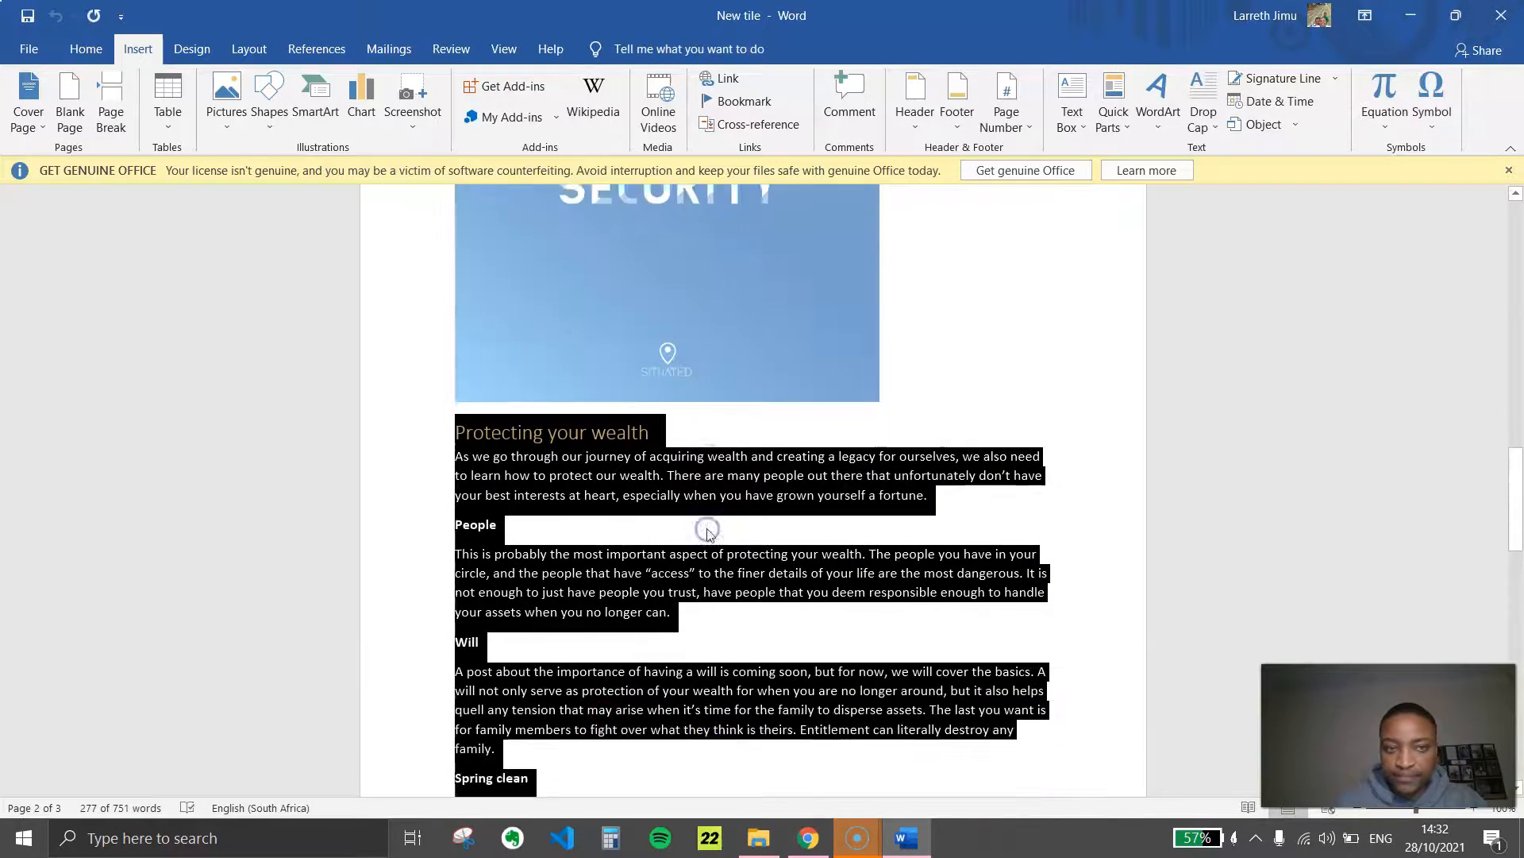
# Return to the Security page editor in Chrome and replace the Mutual Banks toggle's description with the copied text
pyautogui.hotkey('alt', 'Tab')
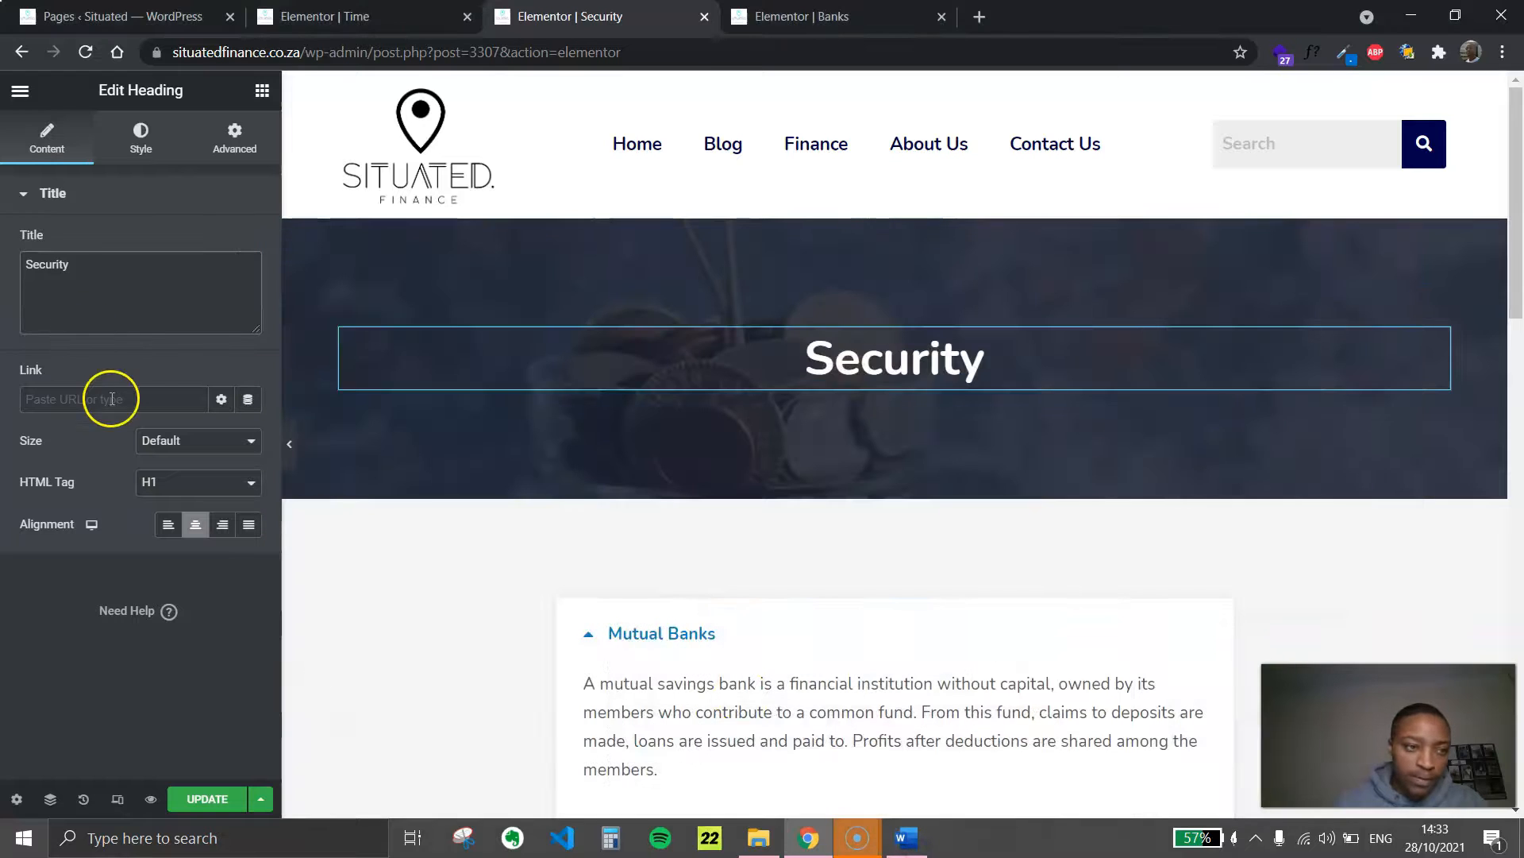
pyautogui.click(803, 670)
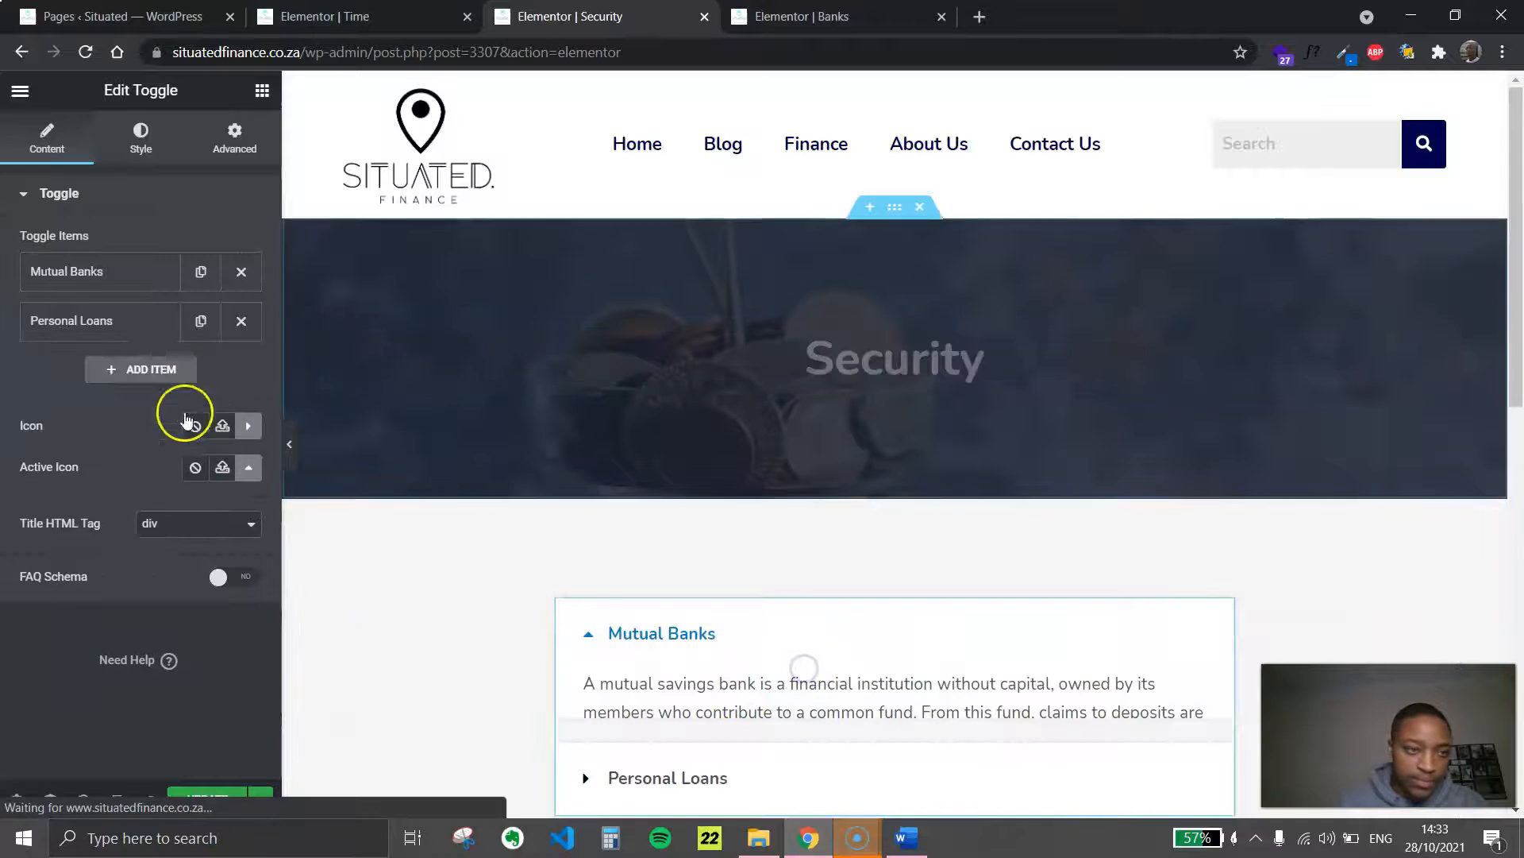
pyautogui.click(101, 276)
pyautogui.hotkey('ctrl', 'a')
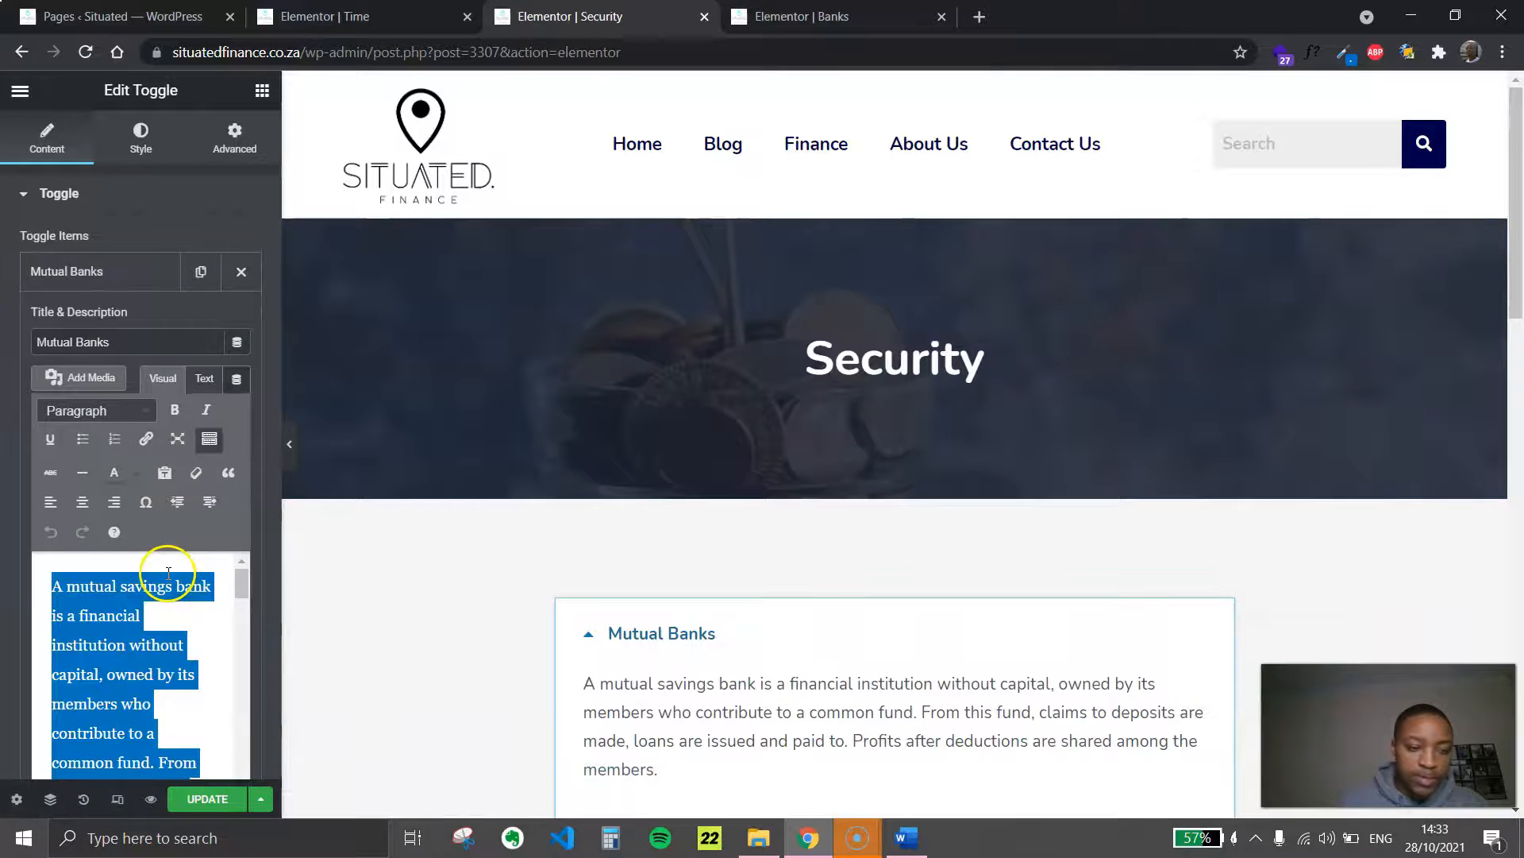
pyautogui.hotkey('ctrl', 'v')
pyautogui.scroll(10, 159, 604)
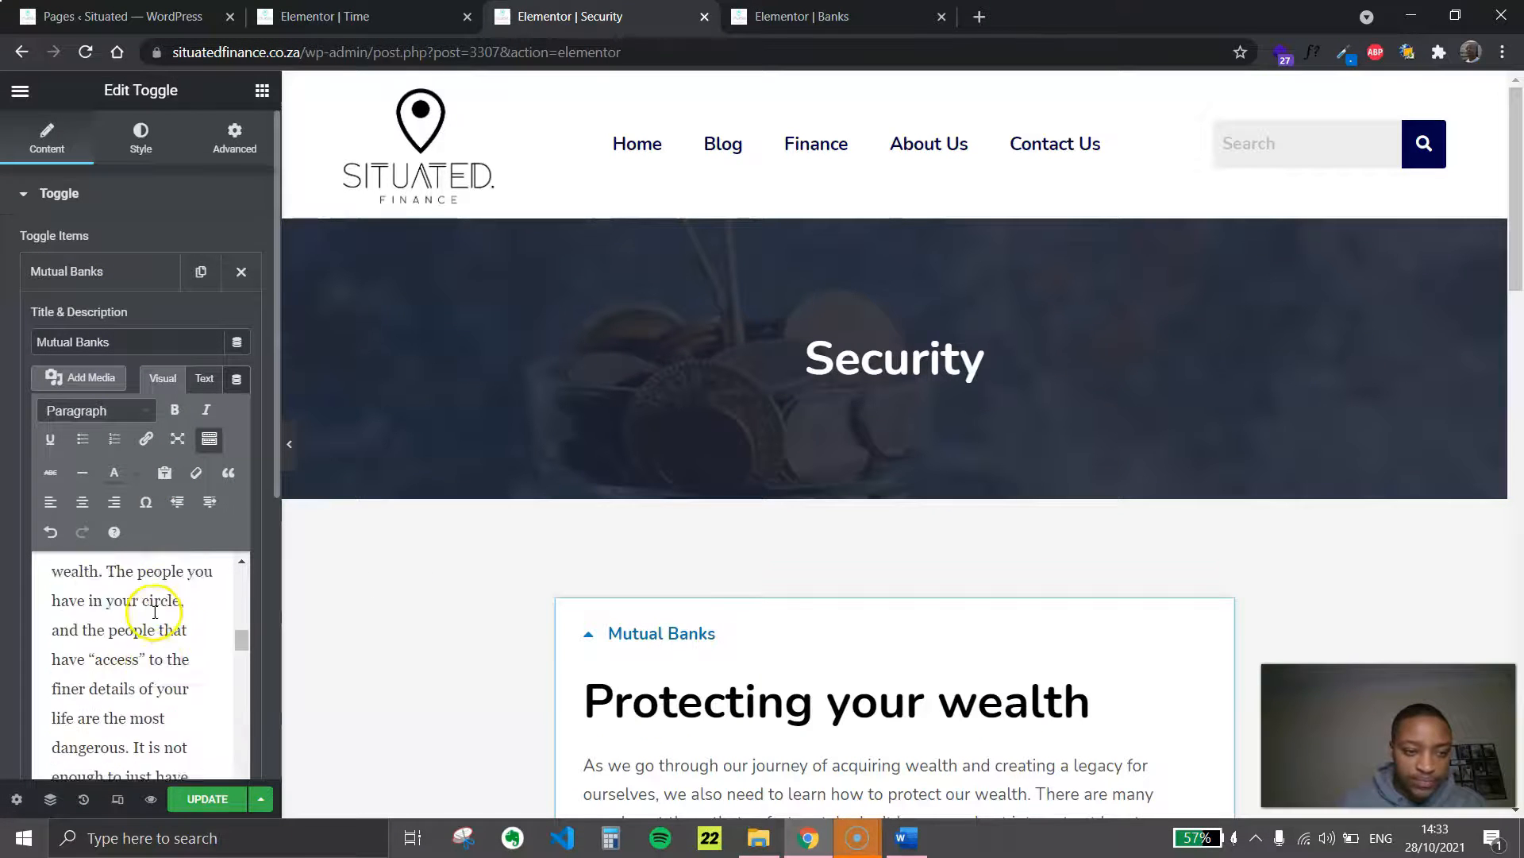
# Remove the "Protecting your wealth" heading from the toggle's description and title the item "Protecting Your Wealth" instead of Mutual Banks
pyautogui.moveTo(174, 675); pyautogui.dragTo(20, 606)
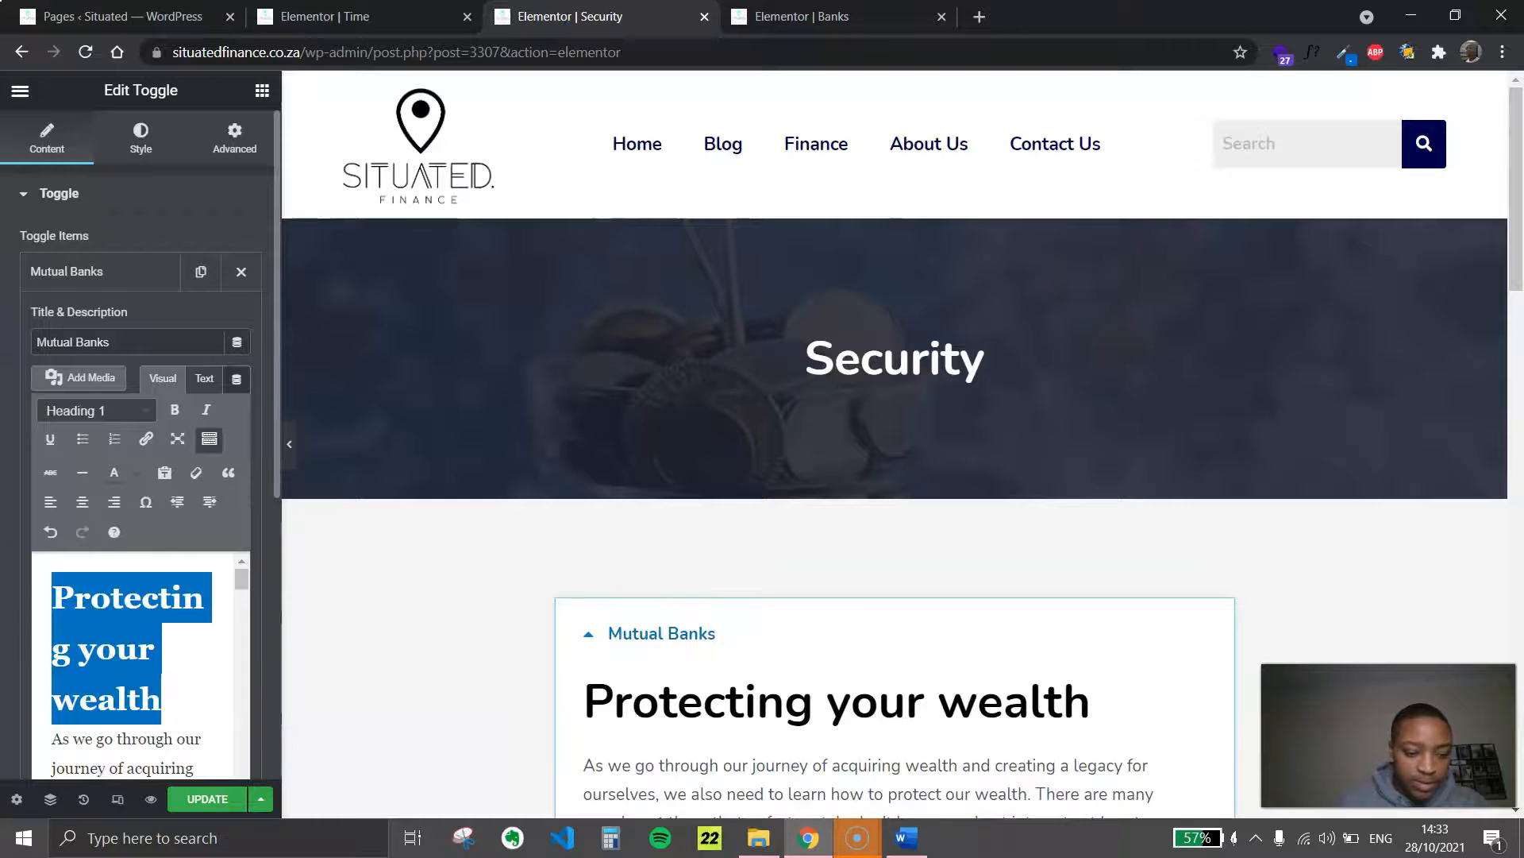
pyautogui.press('BackSpace')
pyautogui.press('BackSpace')
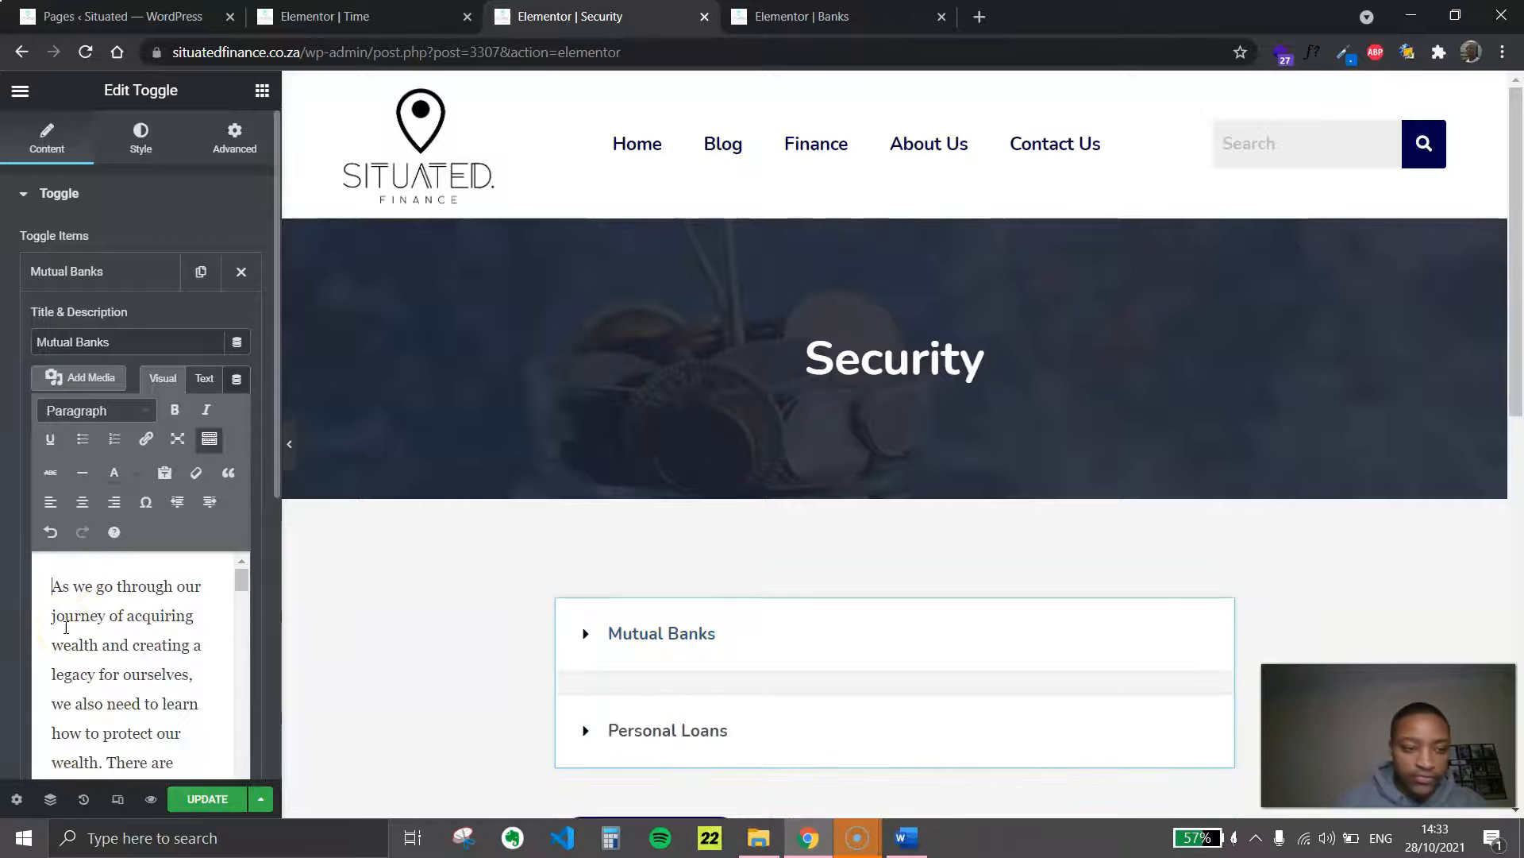
pyautogui.click(89, 312)
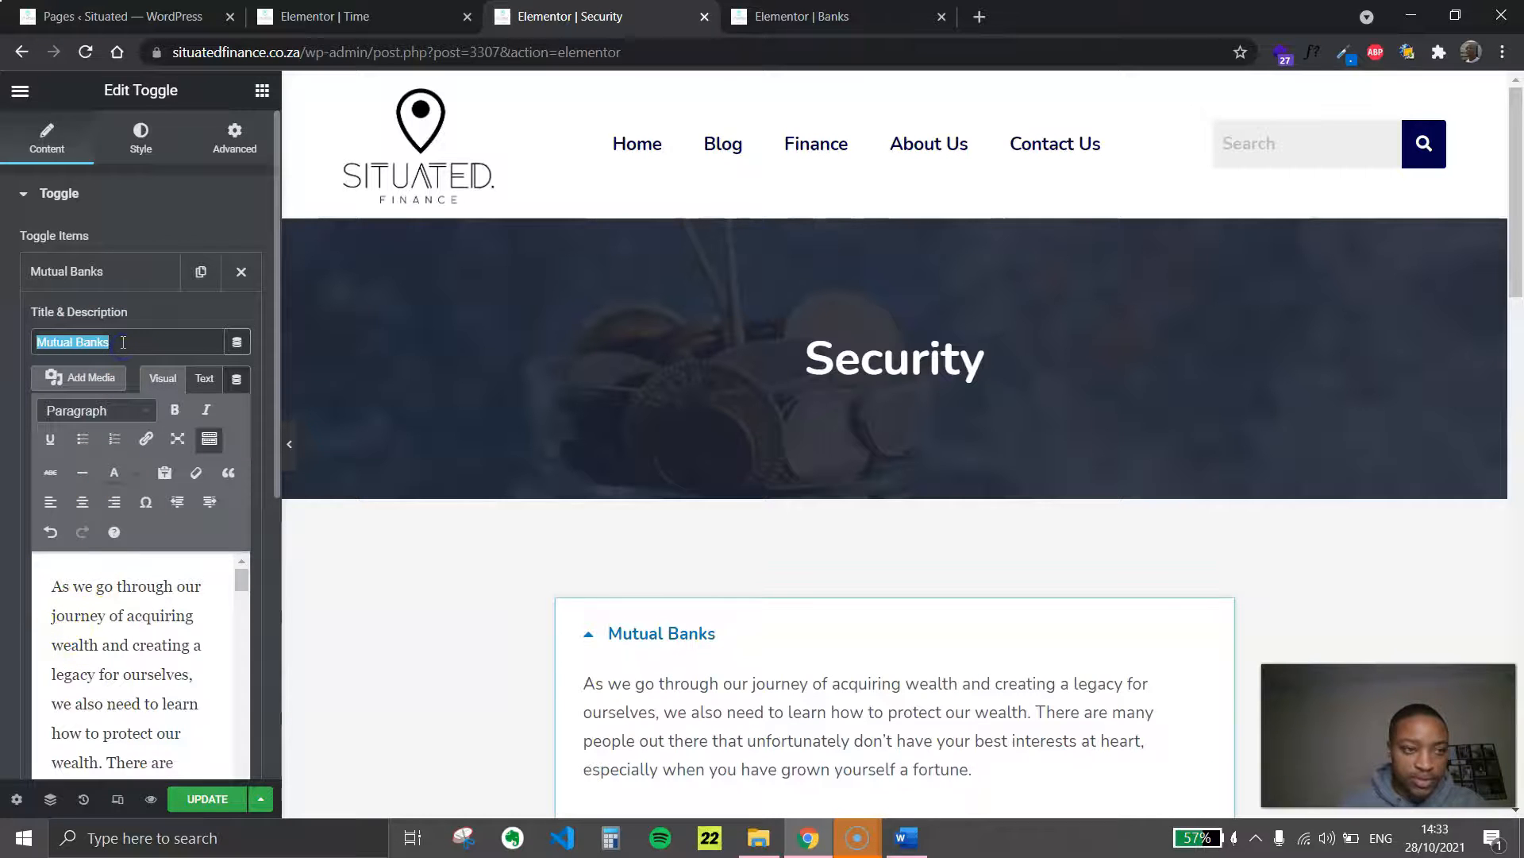
pyautogui.hotkey('ctrl', 'v')
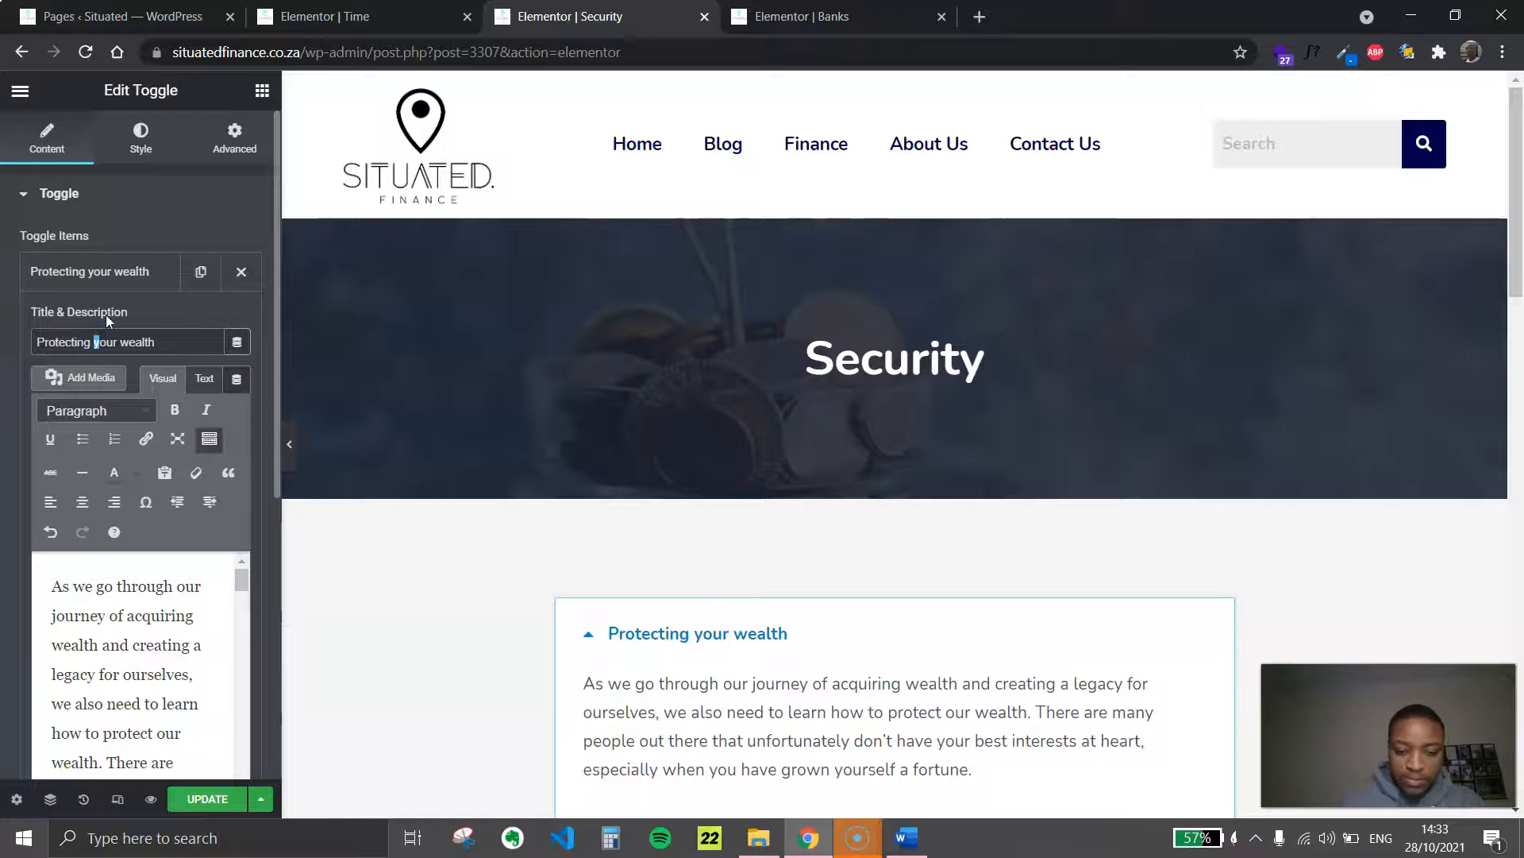
pyautogui.press('BackSpace')
pyautogui.write('W')
pyautogui.click(142, 272)
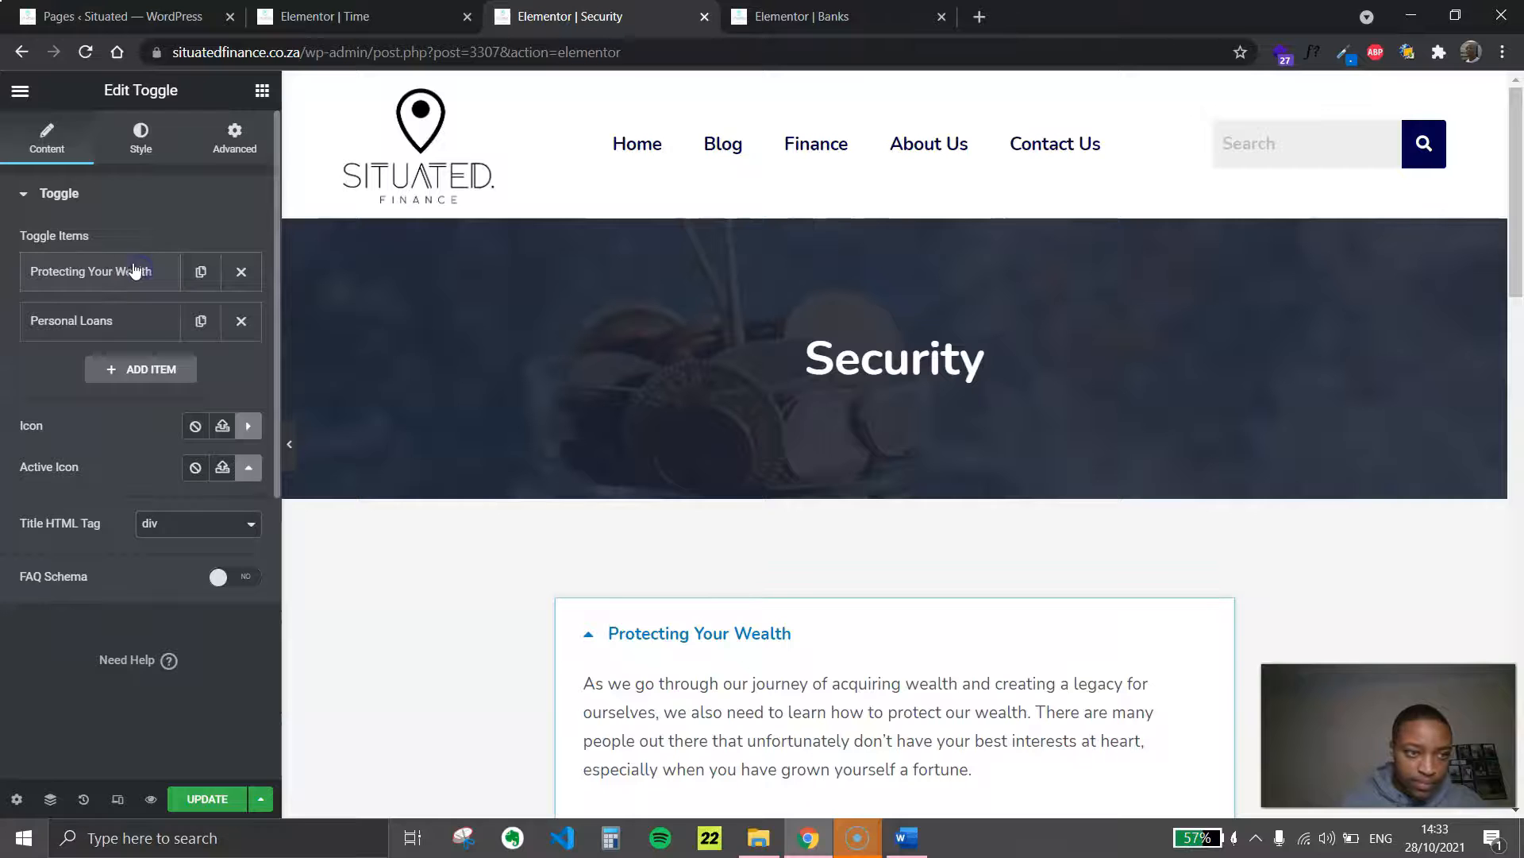
# Delete the Personal Loans toggle item and check the remaining toggle on the page
pyautogui.click(241, 322)
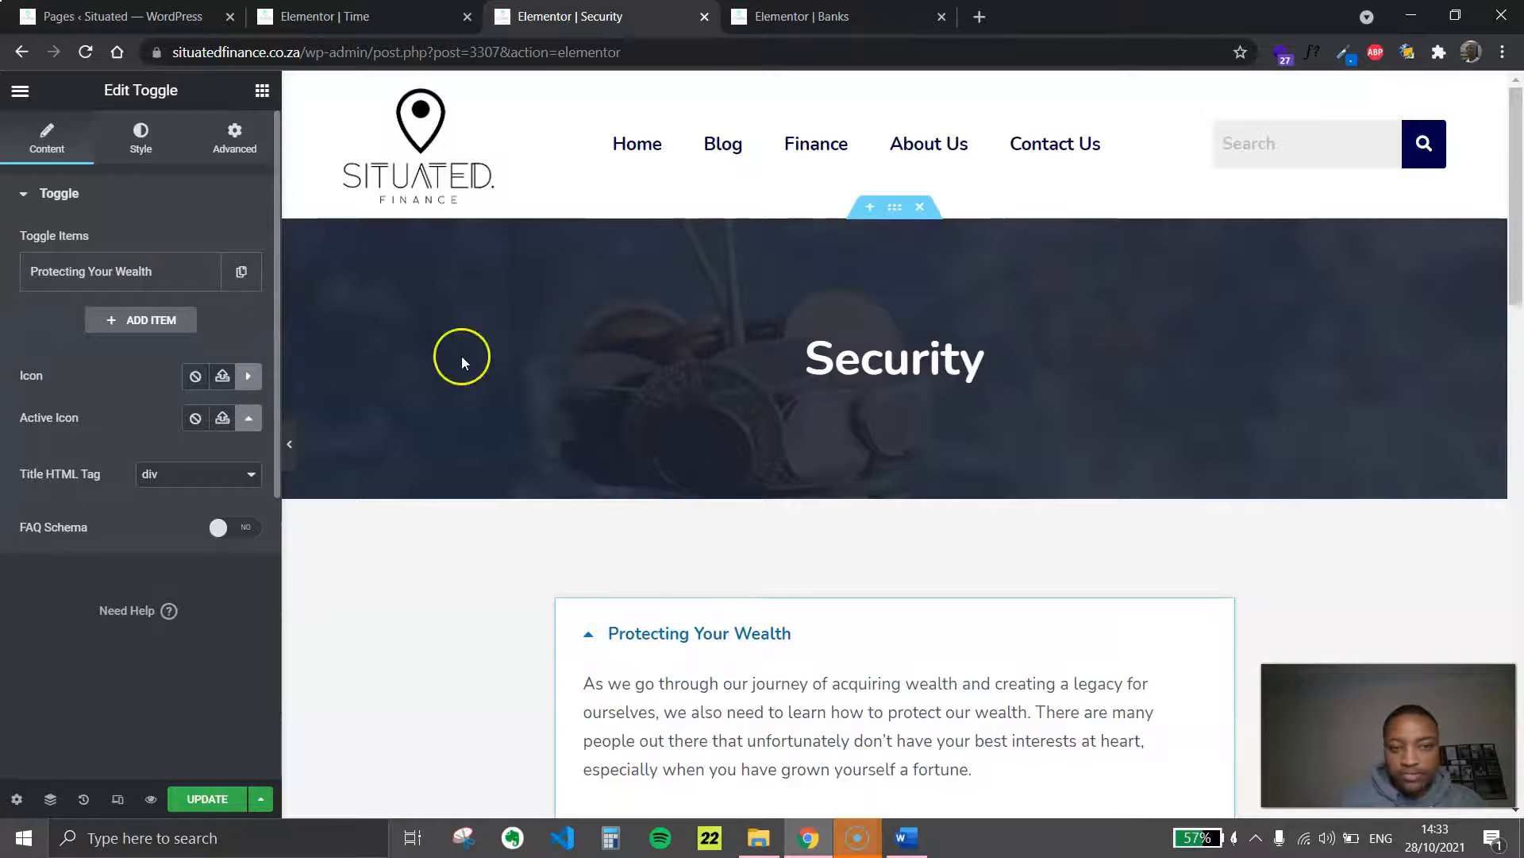
pyautogui.click(749, 617)
pyautogui.scroll(-7, 765, 459)
pyautogui.scroll(2, 718, 259)
pyautogui.click(718, 238)
pyautogui.scroll(-1, 740, 446)
pyautogui.scroll(2, 568, 437)
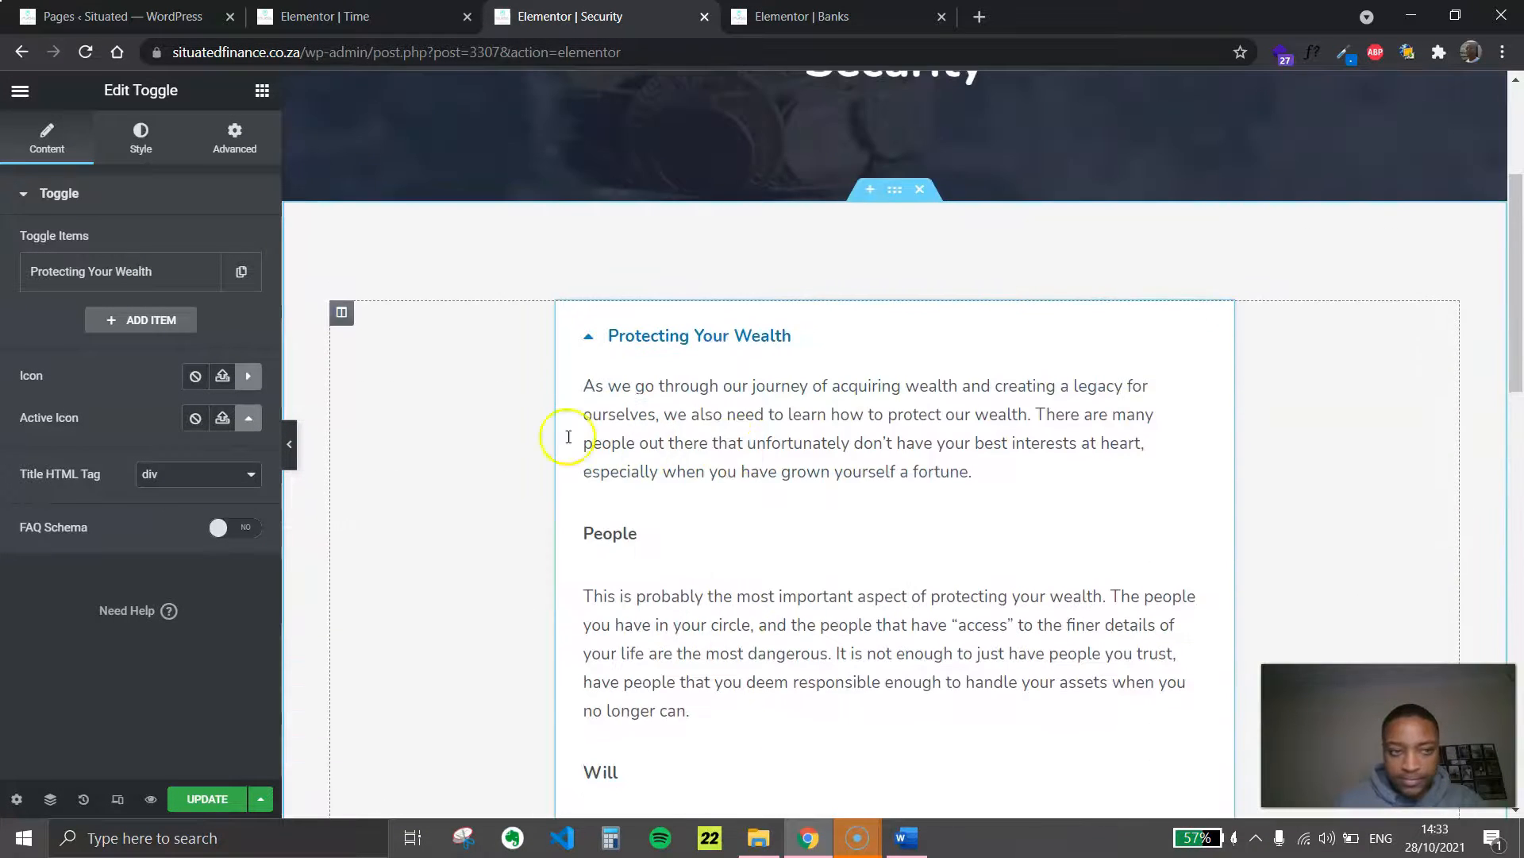
# In the full-screen description editor, close the gaps so the People, Will and Spring clean paragraphs each start directly beneath their subheading
pyautogui.click(188, 271)
pyautogui.click(151, 444)
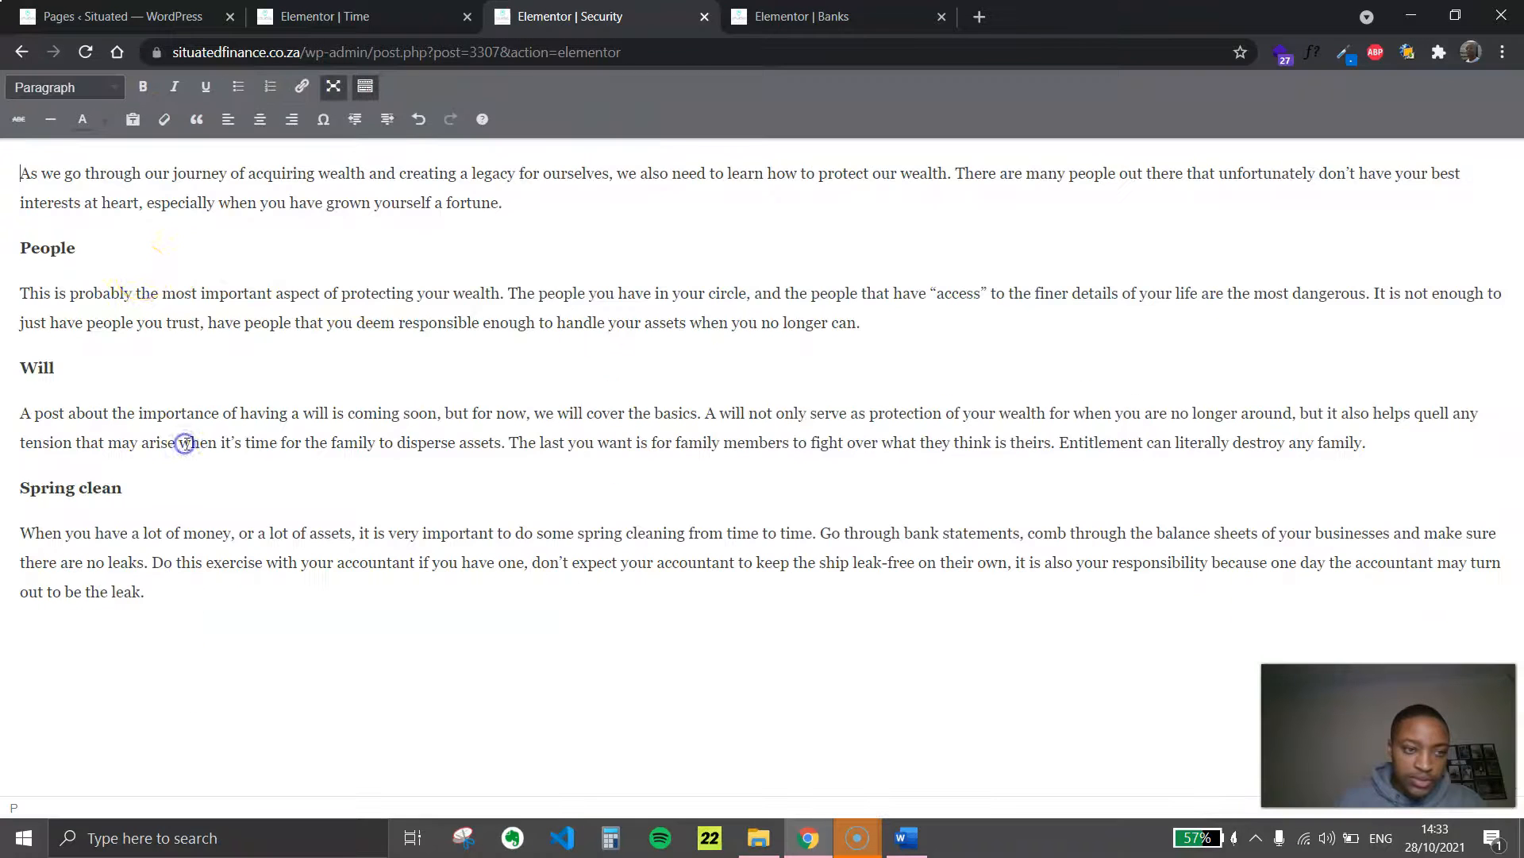
pyautogui.press('BackSpace')
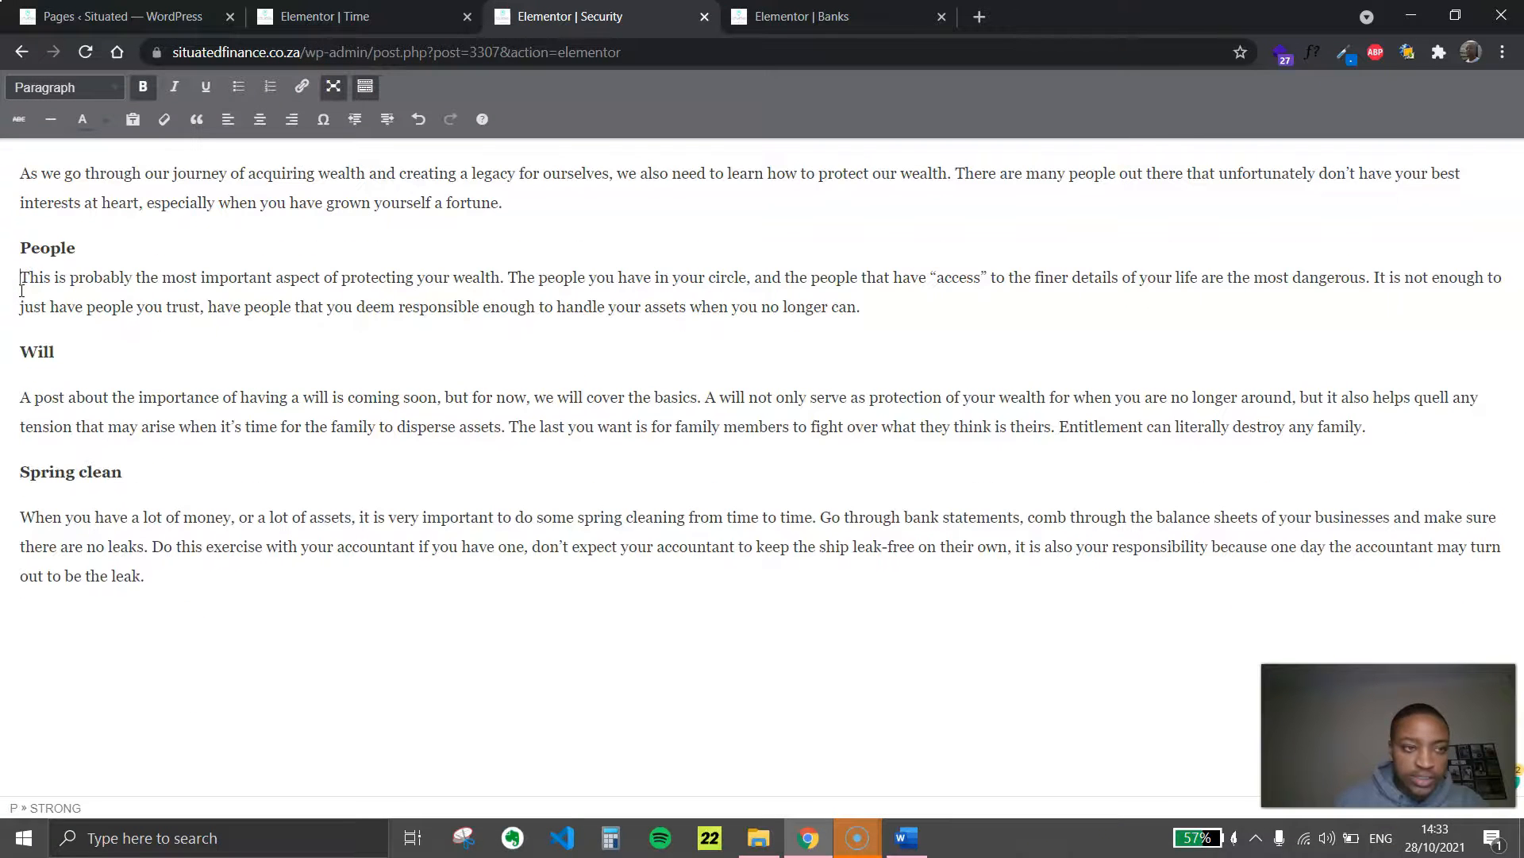
pyautogui.press('BackSpace')
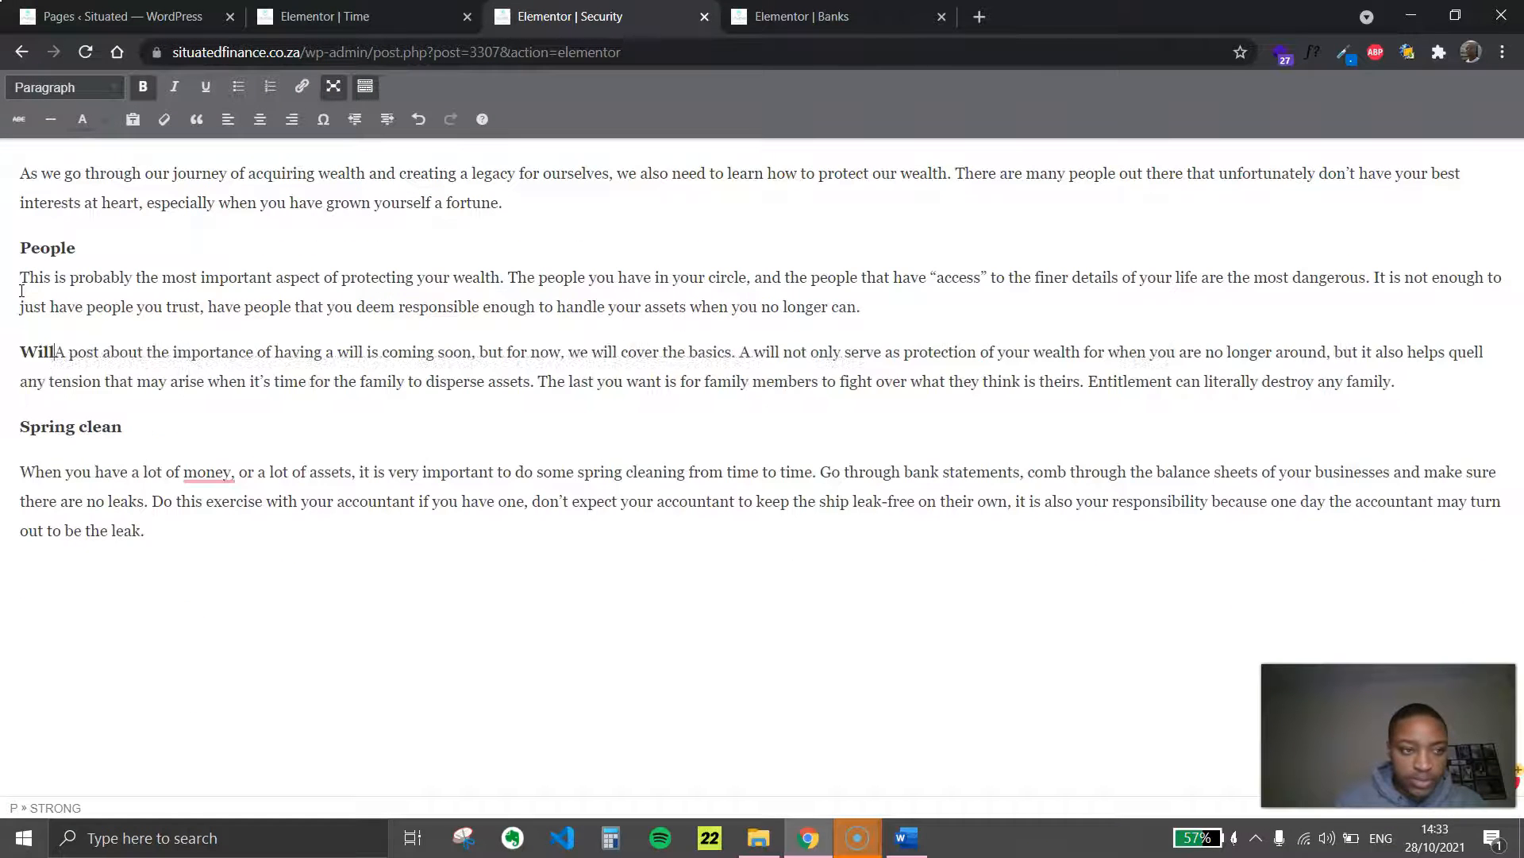
pyautogui.hotkey('shift', 'Return')
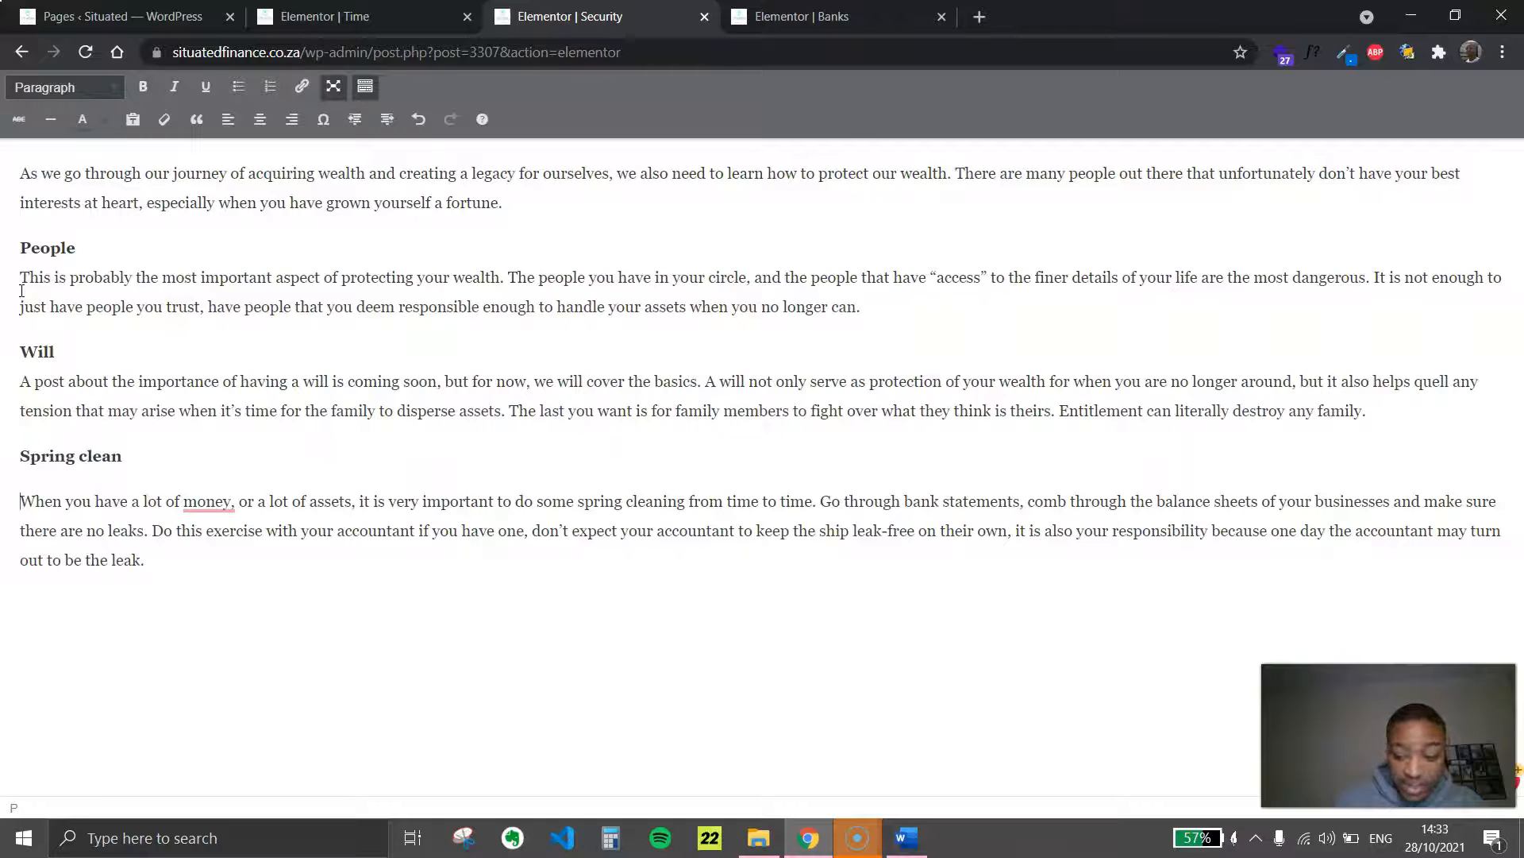
pyautogui.press('BackSpace')
pyautogui.hotkey('shift', 'Return')
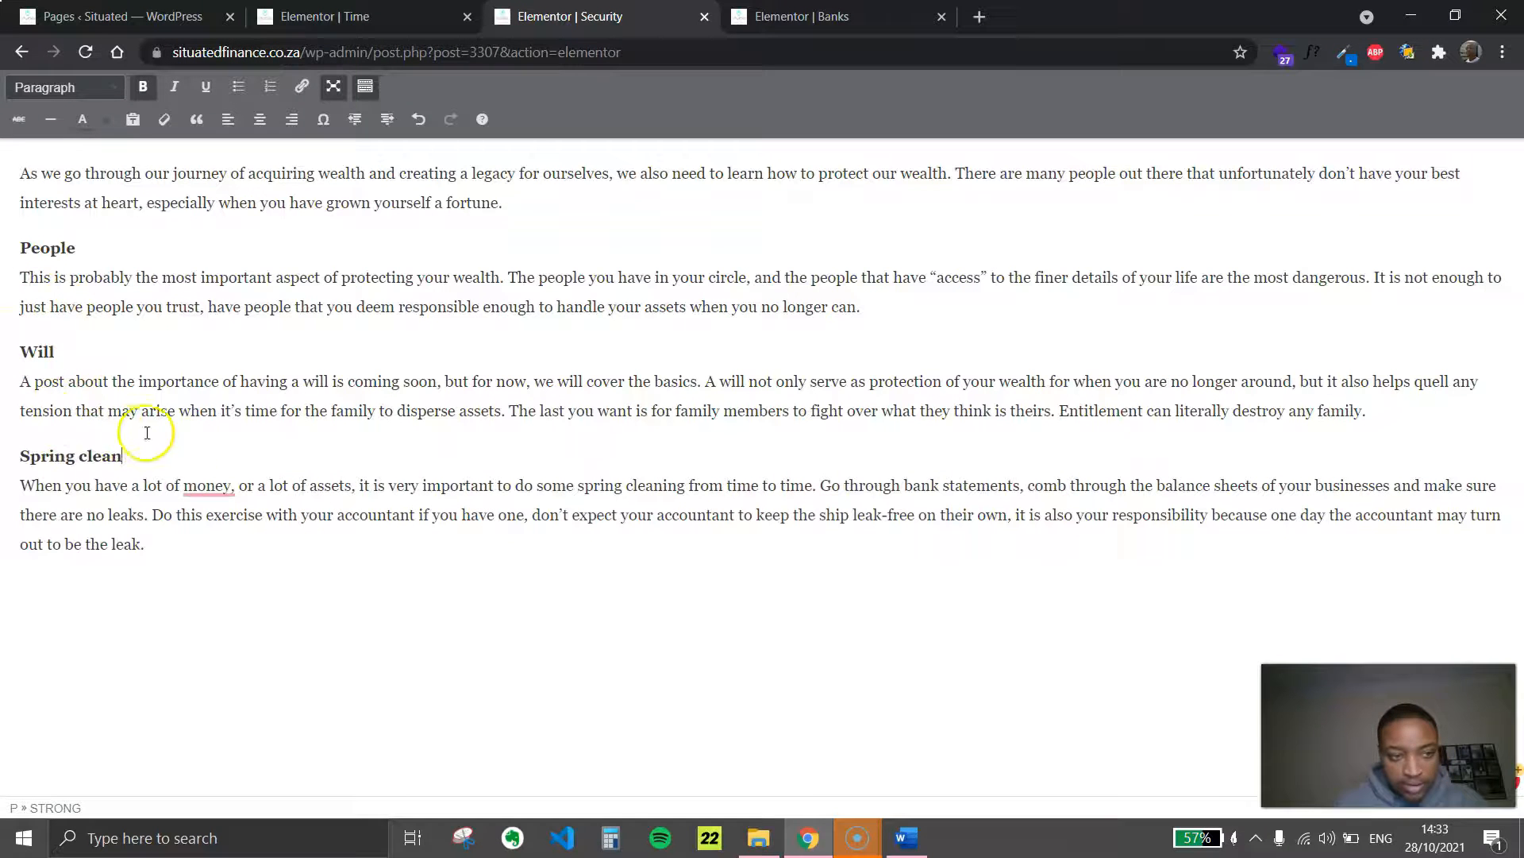
# Remove the comma after "money" in the Spring clean paragraph and update the Security page
pyautogui.moveTo(208, 485)
pyautogui.click(244, 541)
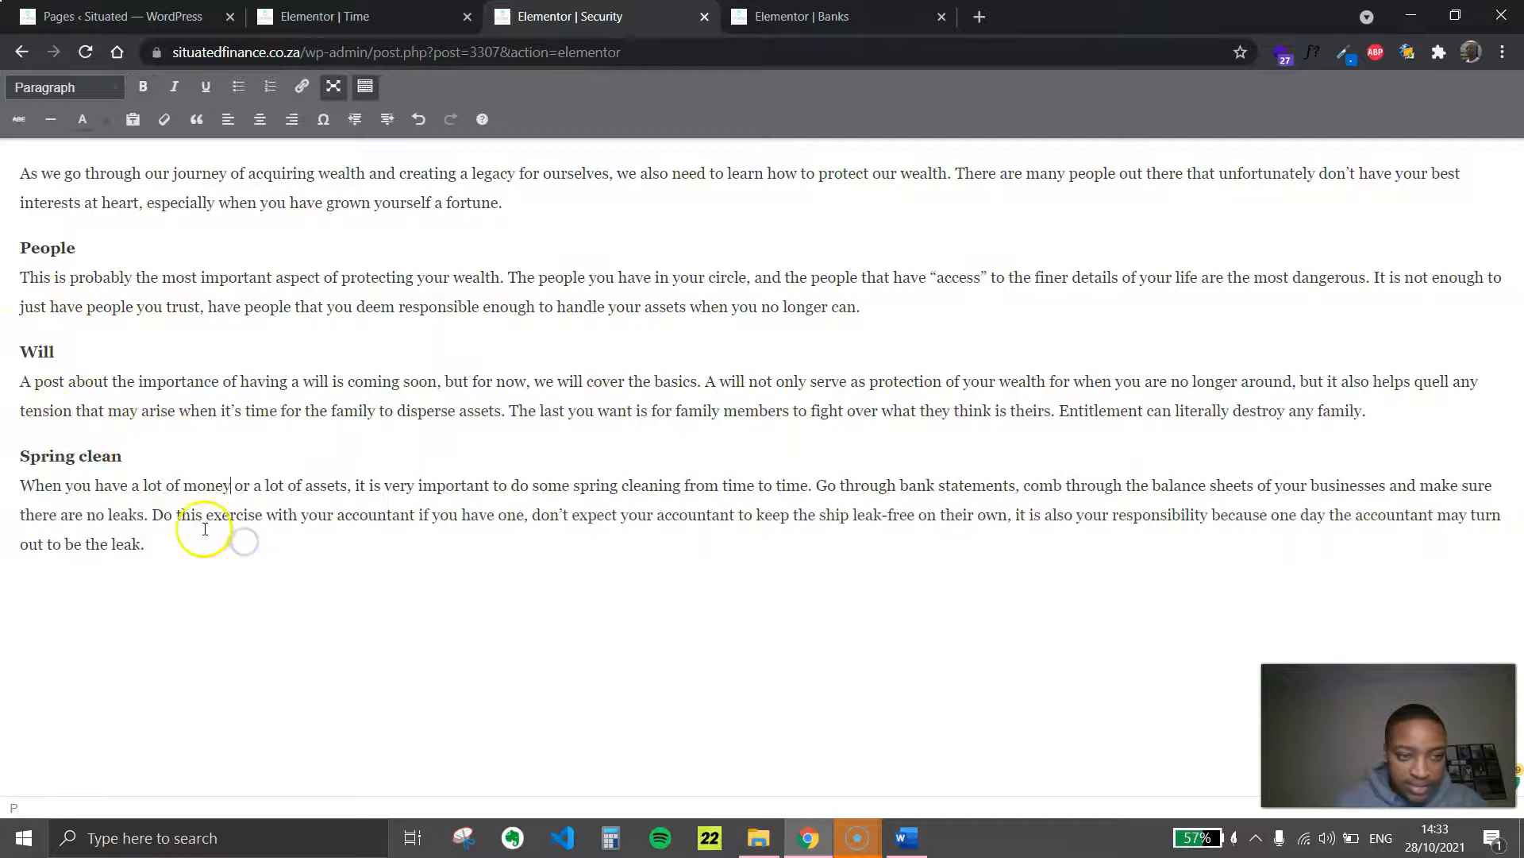
pyautogui.click(334, 86)
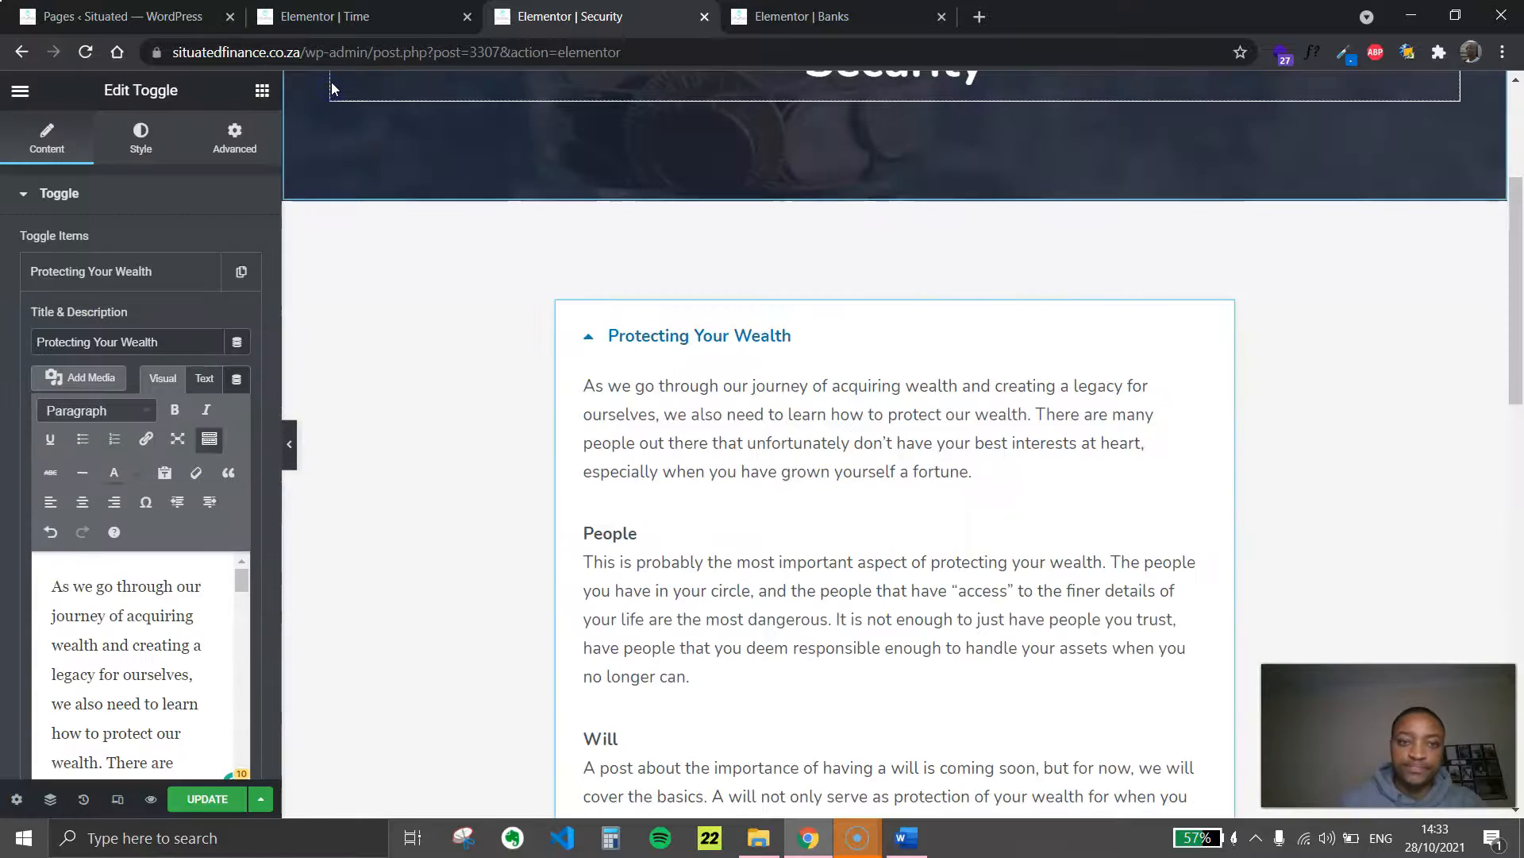
pyautogui.click(227, 796)
# View the Security page without the editing panel, collapse and expand the Protecting Your Wealth toggle, and review its text
pyautogui.click(299, 449)
pyautogui.click(540, 346)
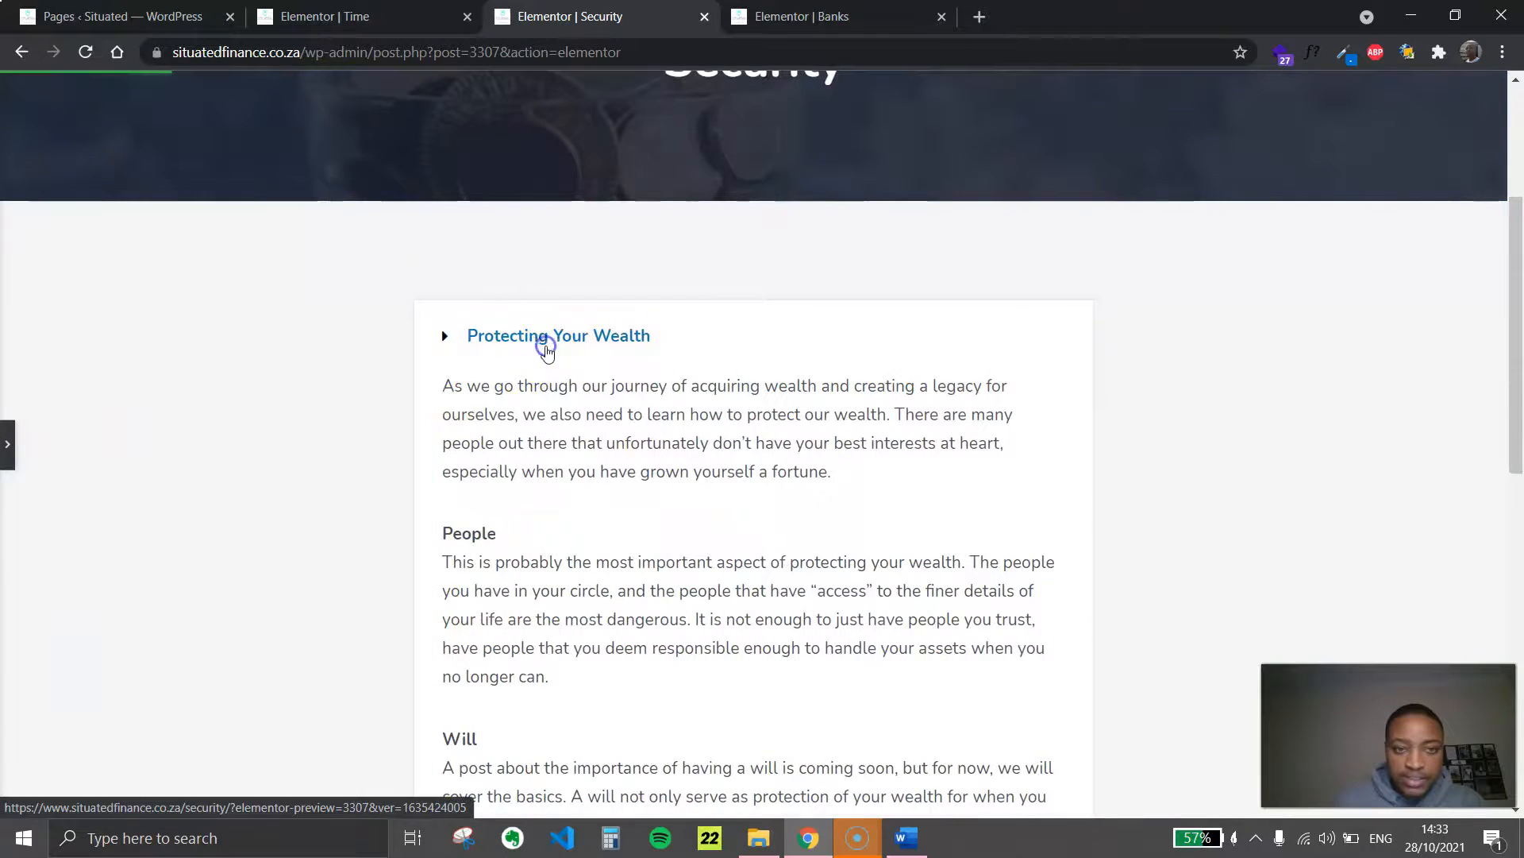
pyautogui.scroll(4, 603, 371)
pyautogui.click(579, 627)
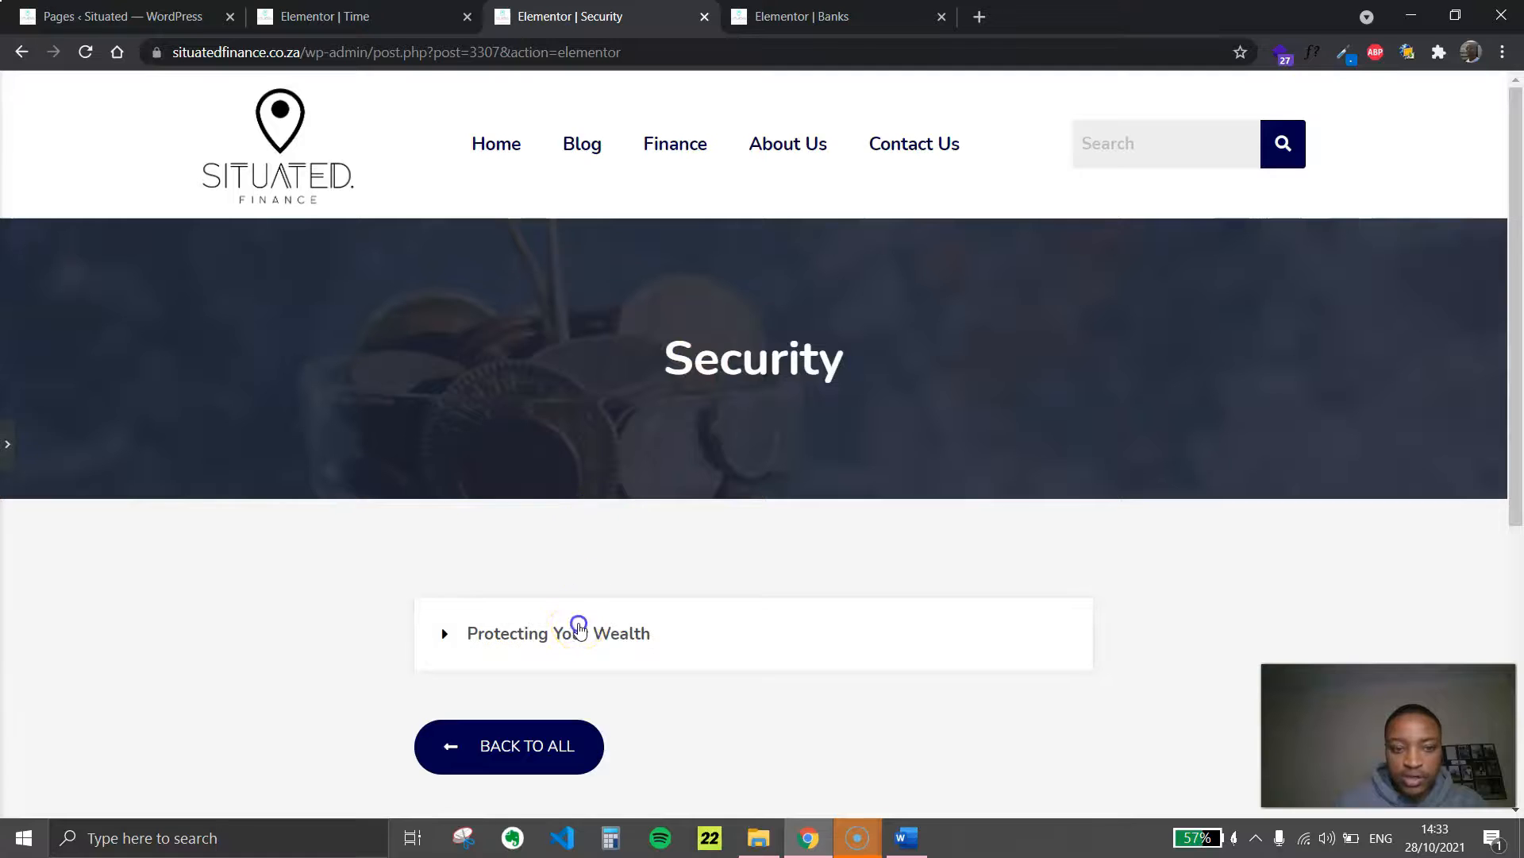
pyautogui.scroll(-9, 636, 538)
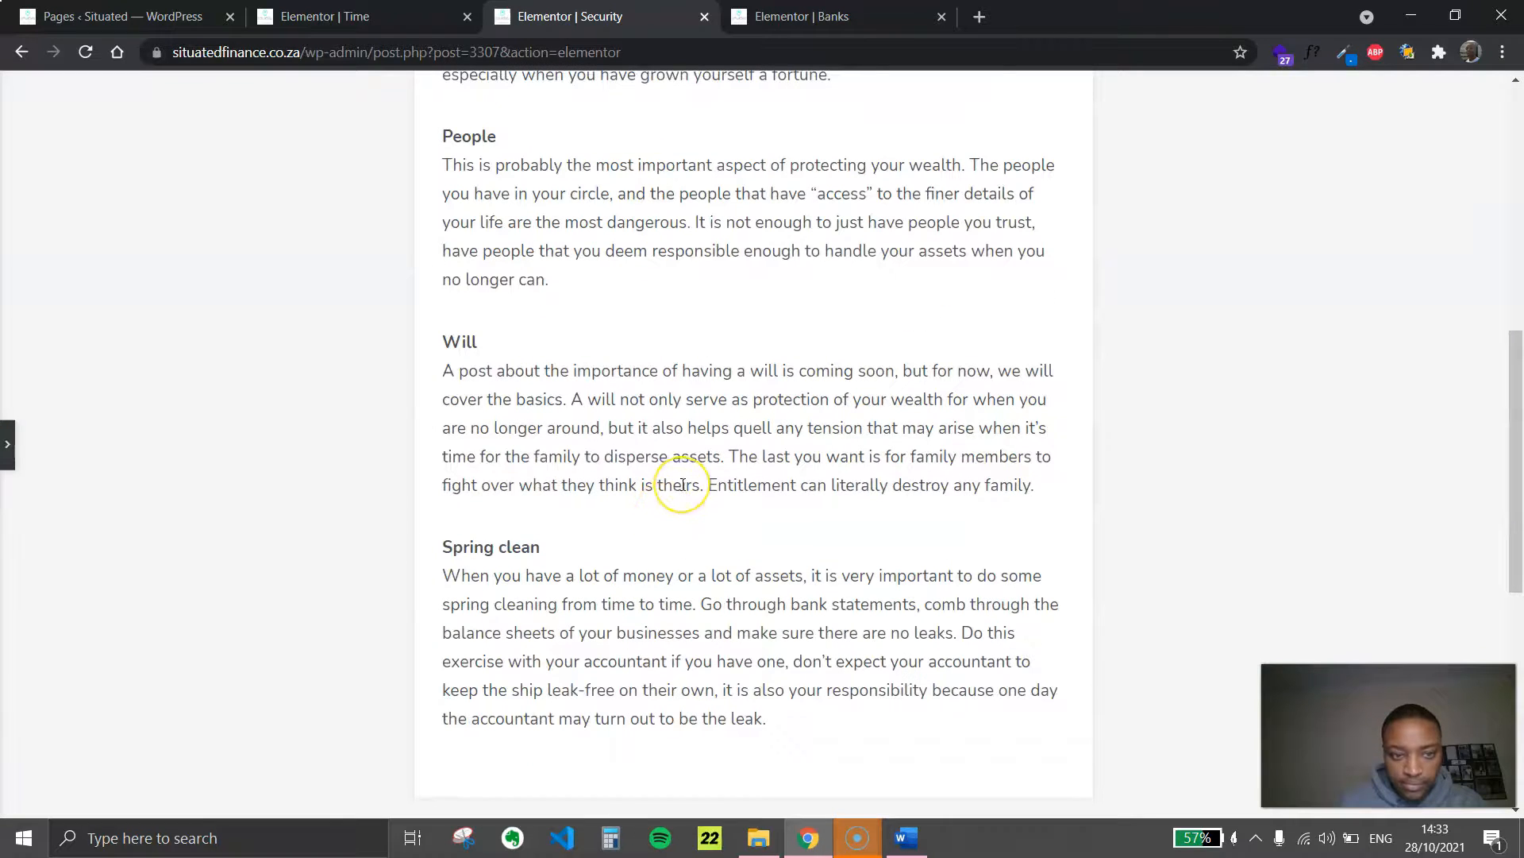
pyautogui.scroll(6, 683, 484)
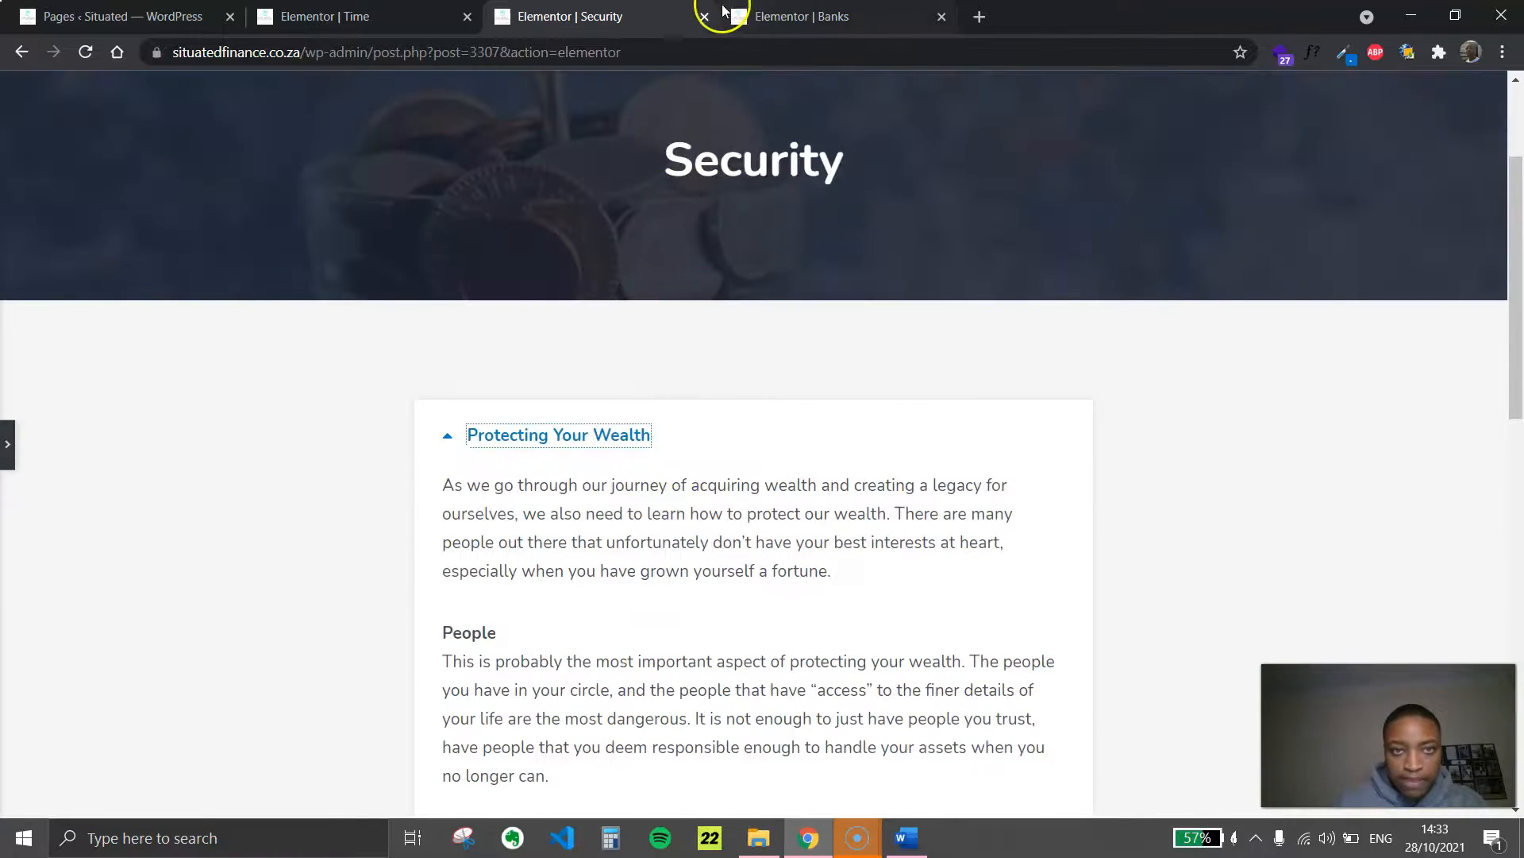
# Open the Security page preview in a new browser tab, expand the Protecting Your Wealth toggle and review the content
pyautogui.click(8, 443)
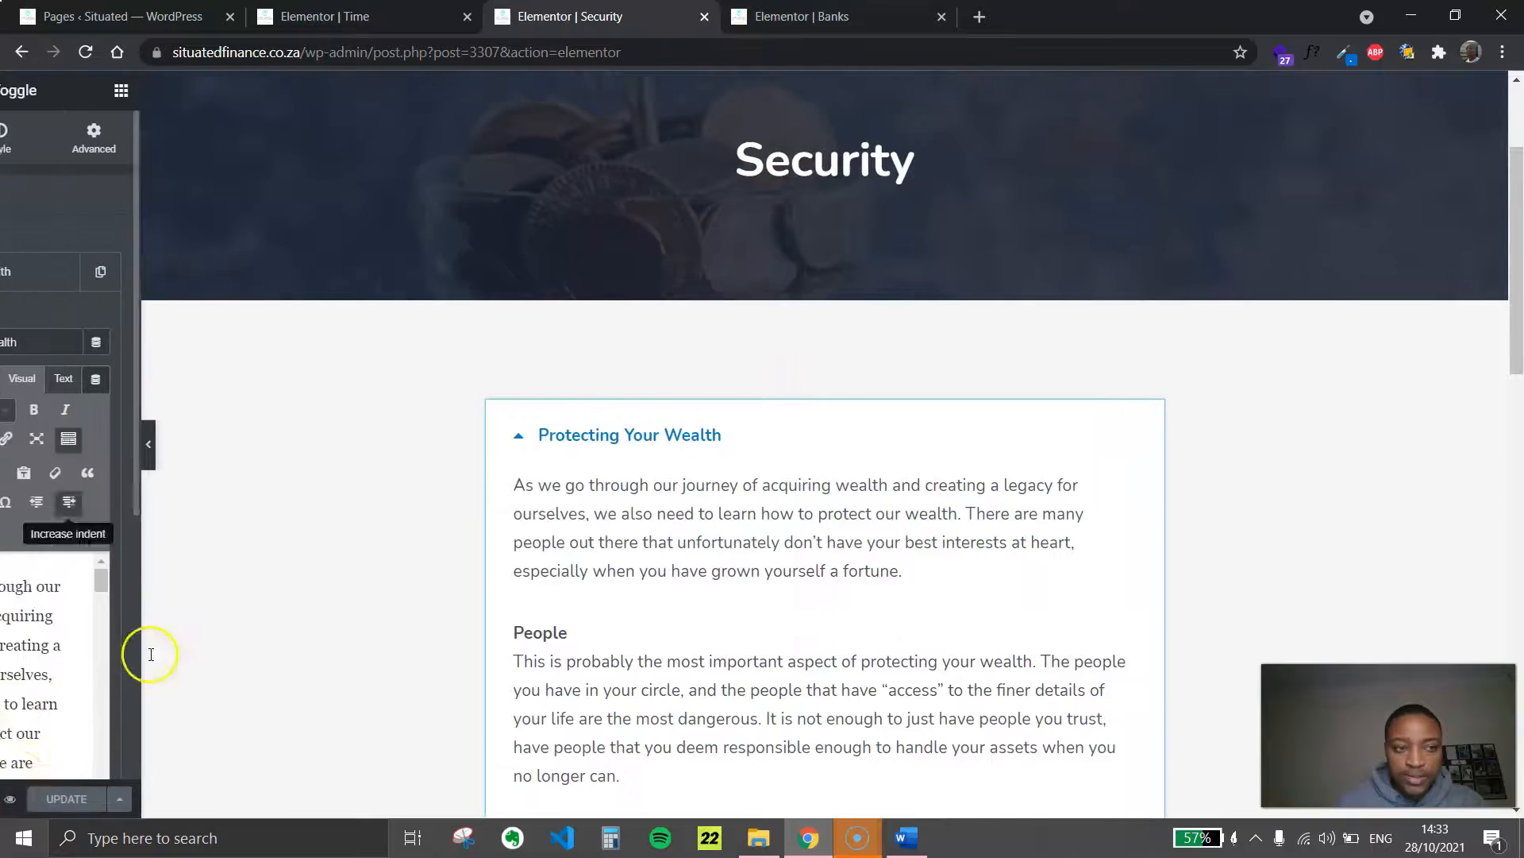
pyautogui.click(149, 800)
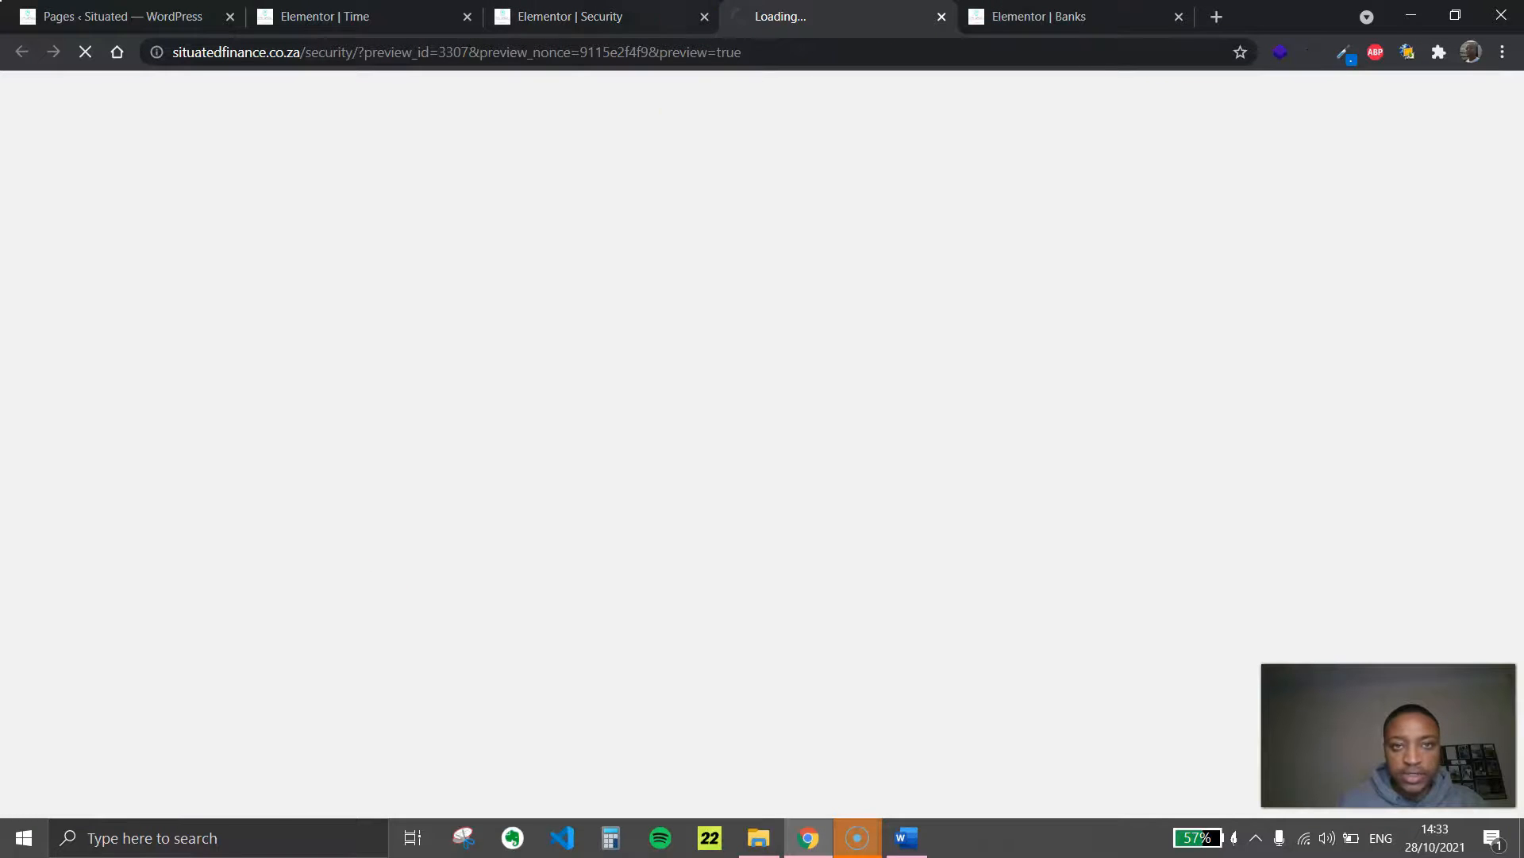
pyautogui.click(592, 16)
pyautogui.click(796, 16)
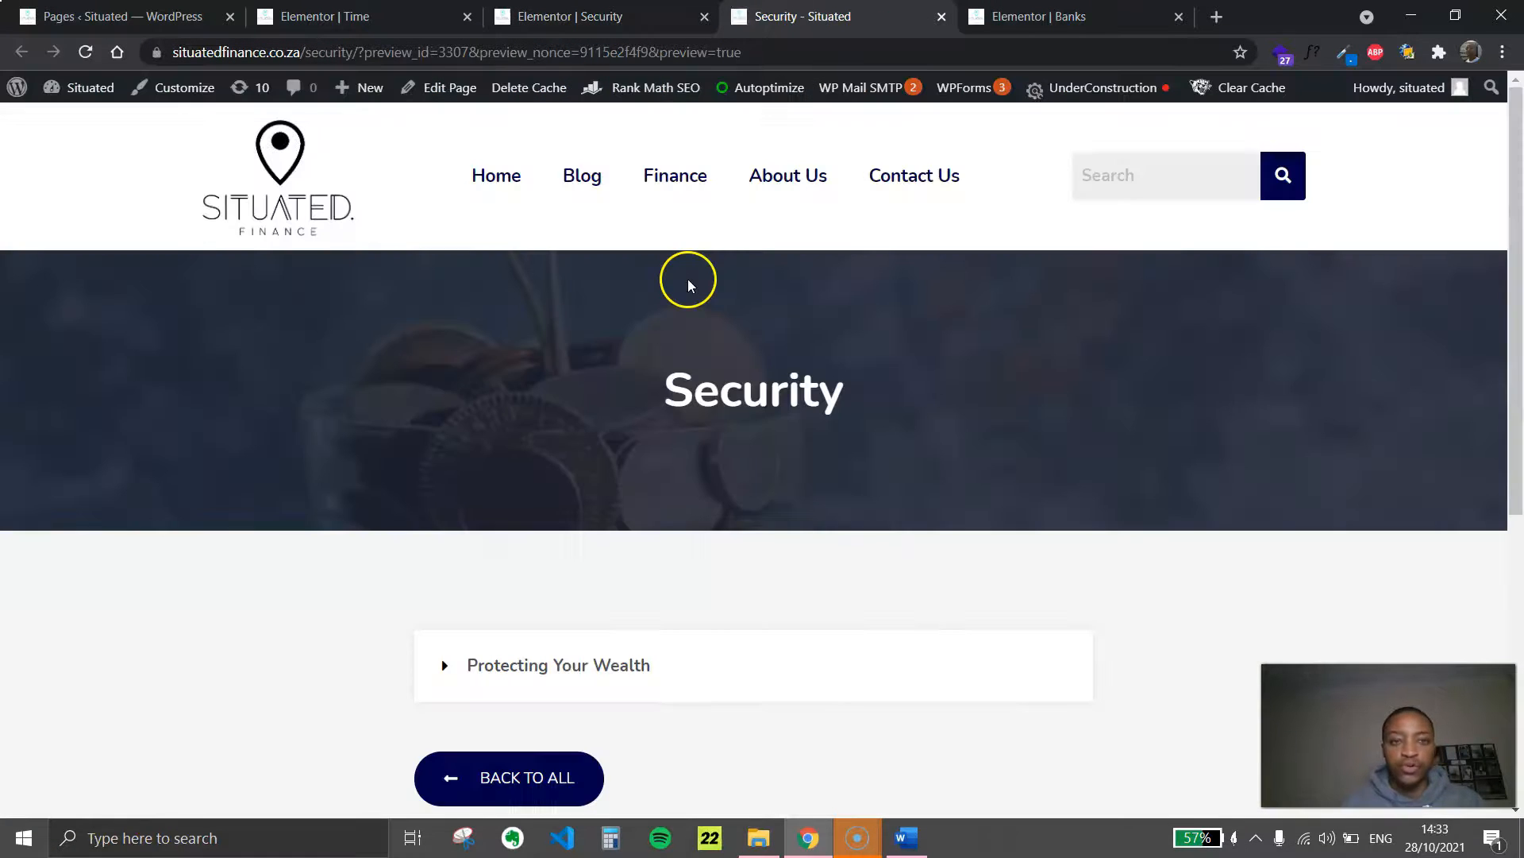
pyautogui.scroll(-6, 692, 280)
pyautogui.scroll(4, 750, 300)
pyautogui.click(597, 473)
pyautogui.scroll(-4, 611, 477)
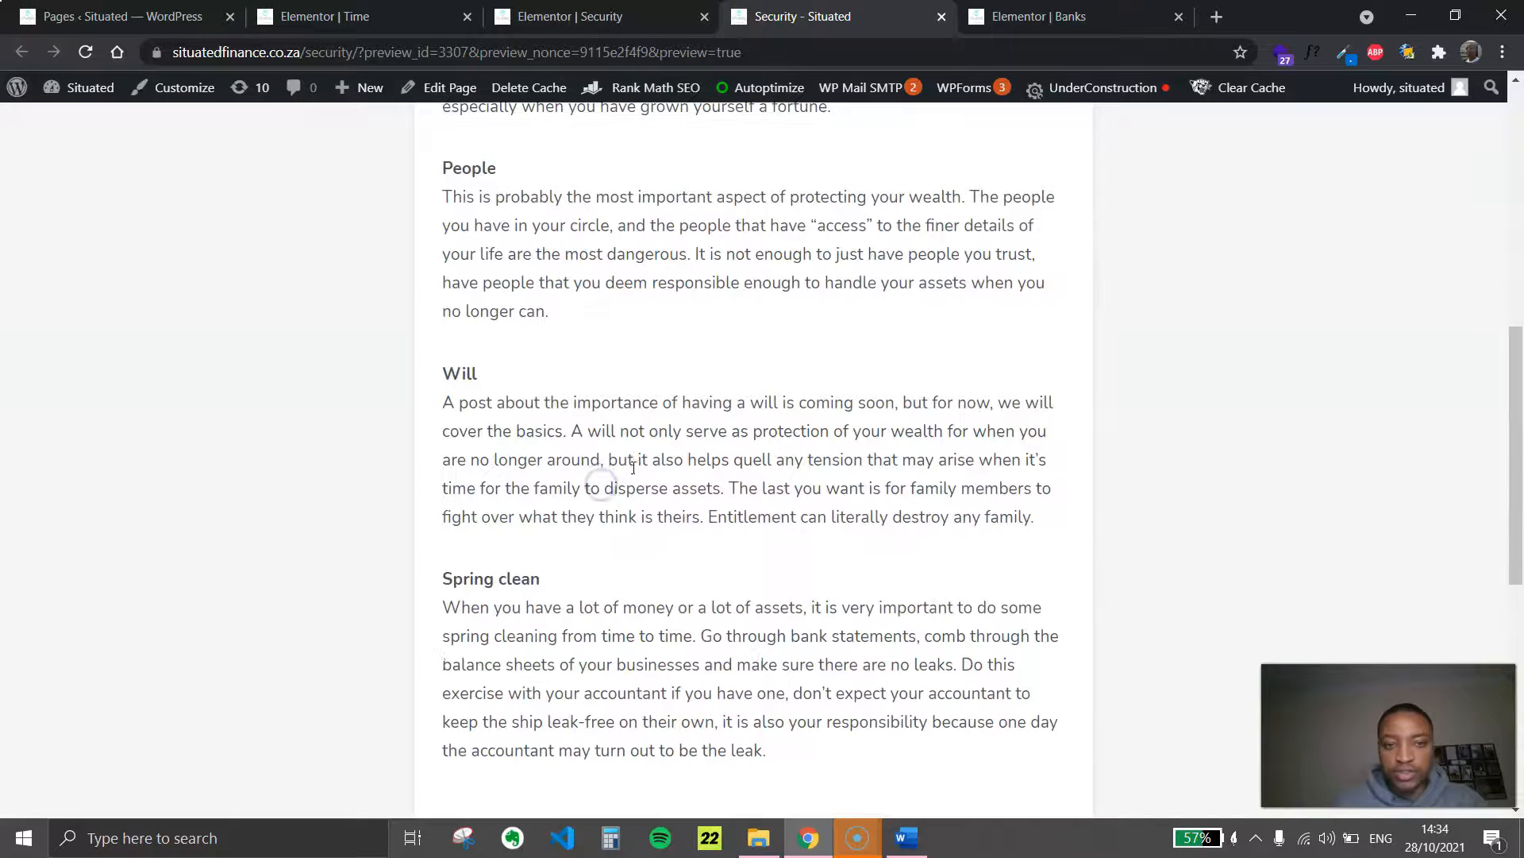
pyautogui.scroll(4, 659, 445)
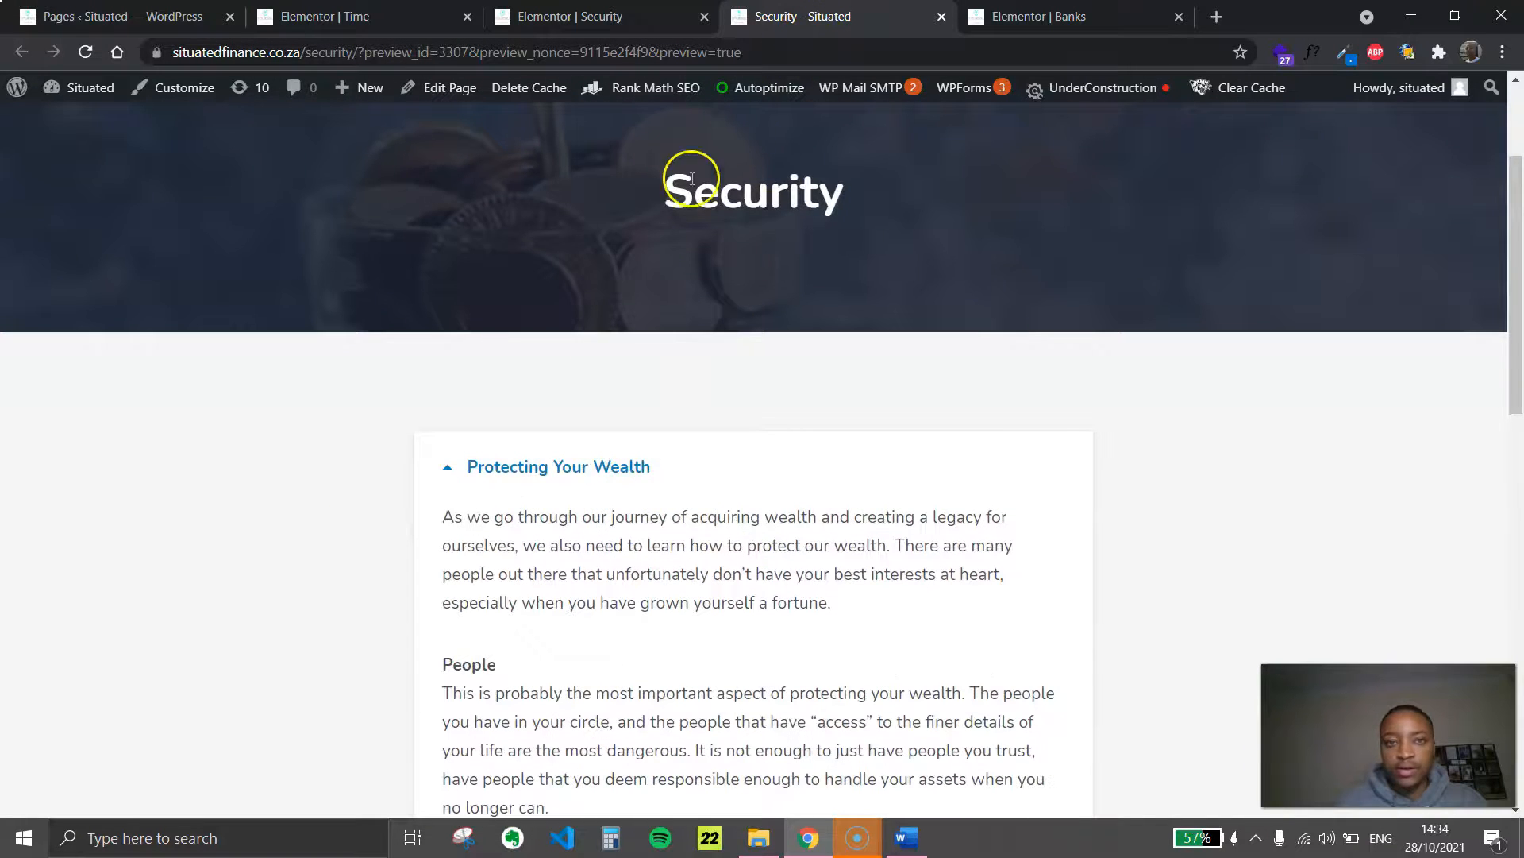
# Shrink the browser window to phone width on a cleared desktop, collapse the Protecting Your Wealth toggle and check the Security page's mobile layout
pyautogui.scroll(3, 775, 453)
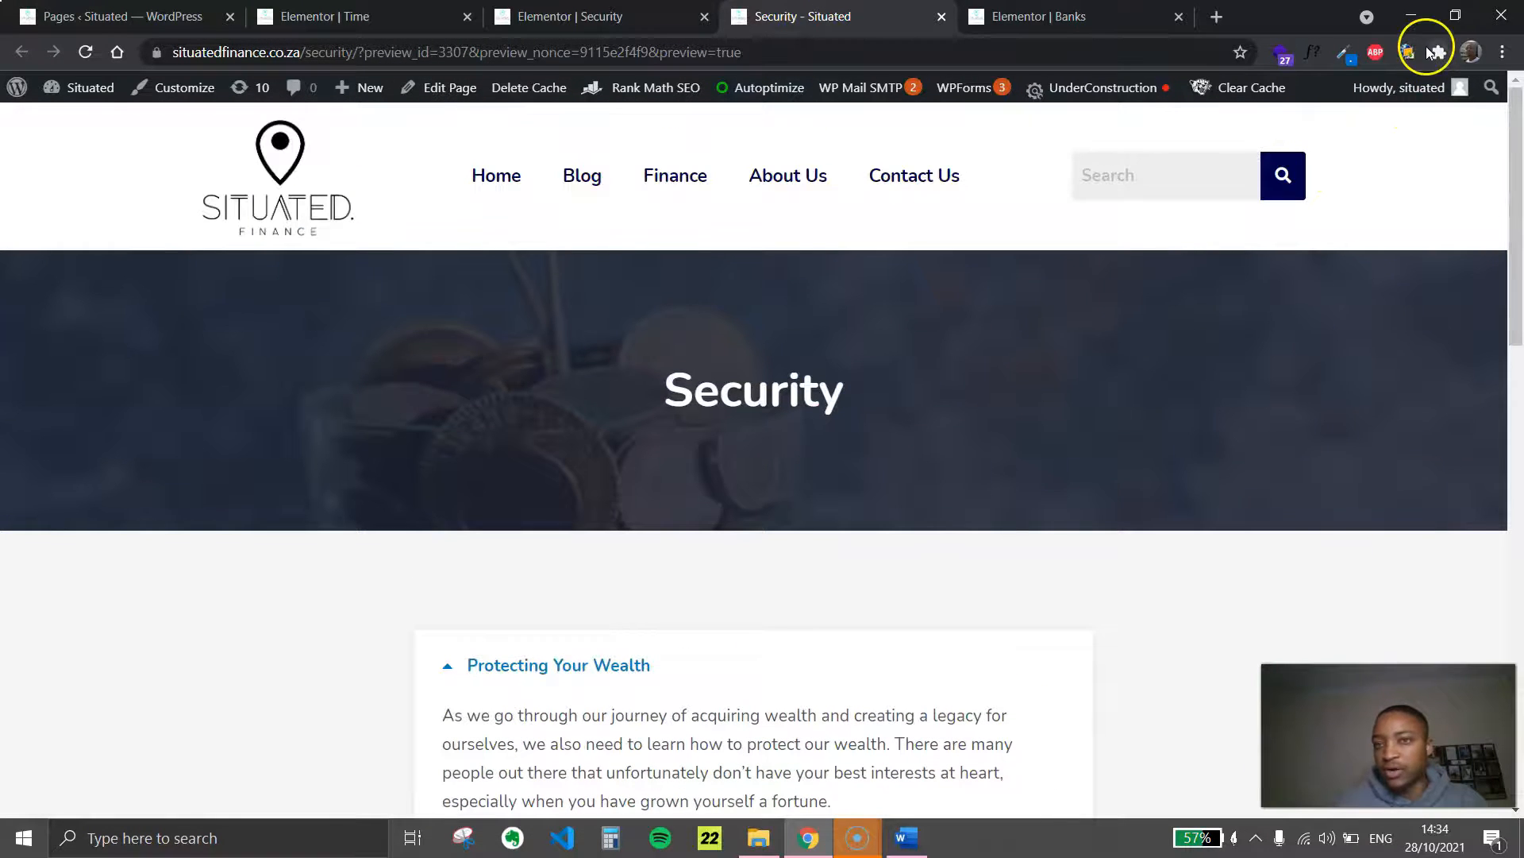
pyautogui.click(1455, 18)
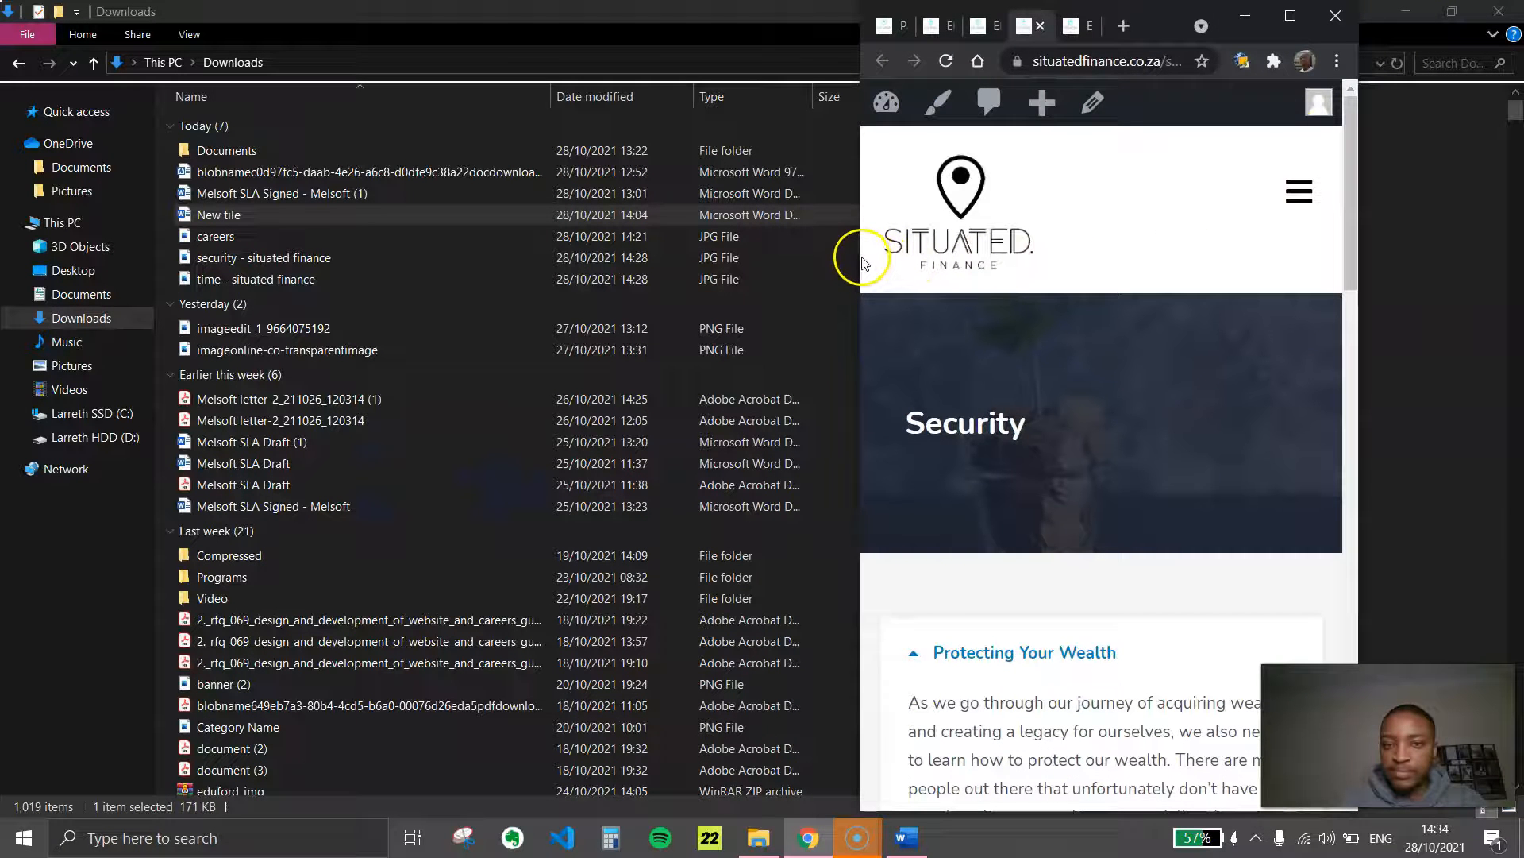
pyautogui.moveTo(864, 262); pyautogui.dragTo(909, 256)
pyautogui.click(1416, 10)
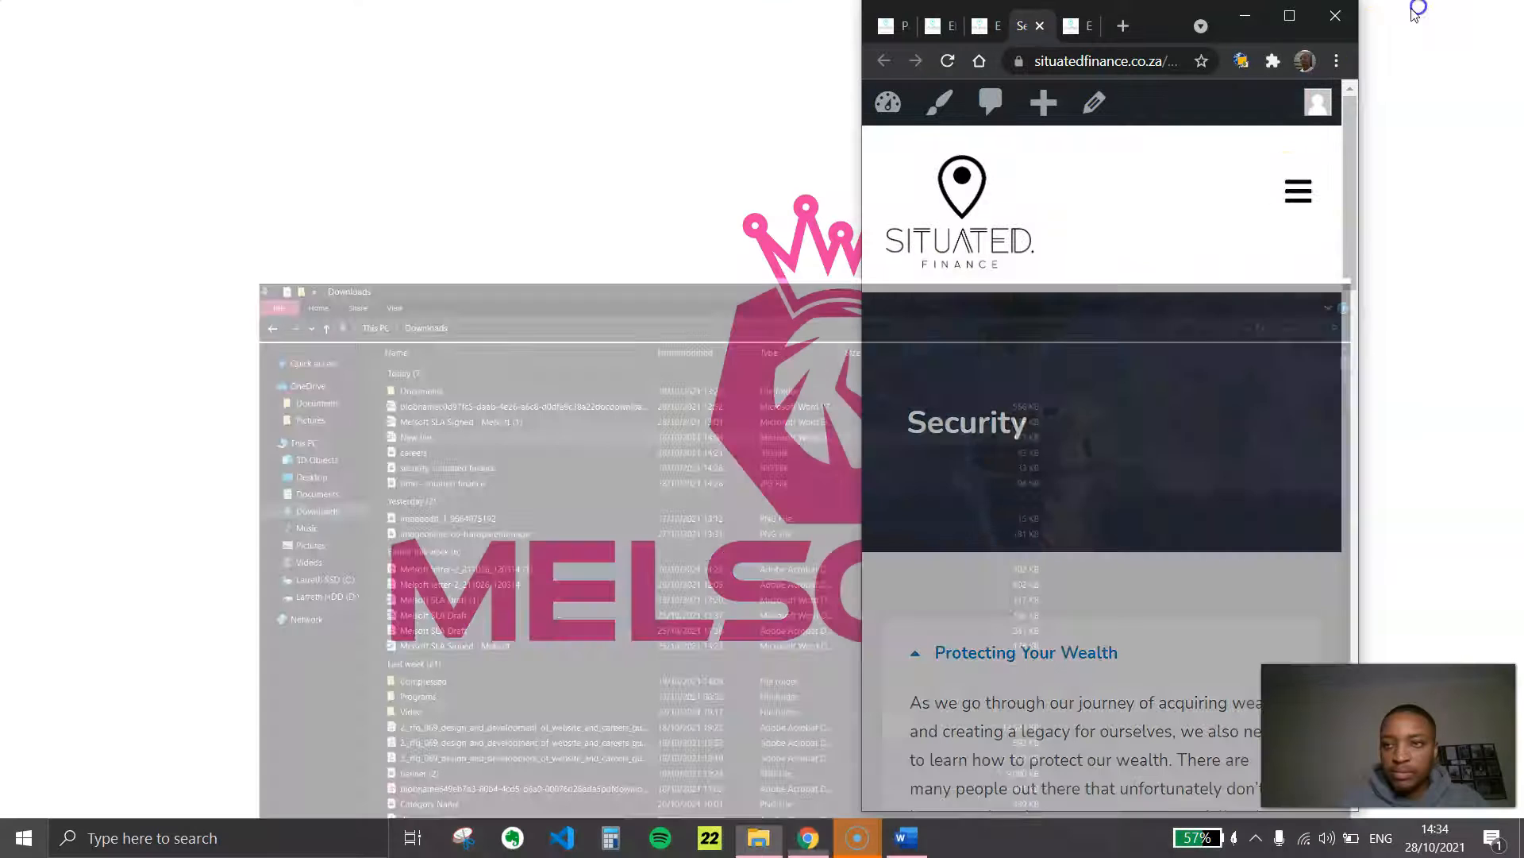
pyautogui.click(842, 838)
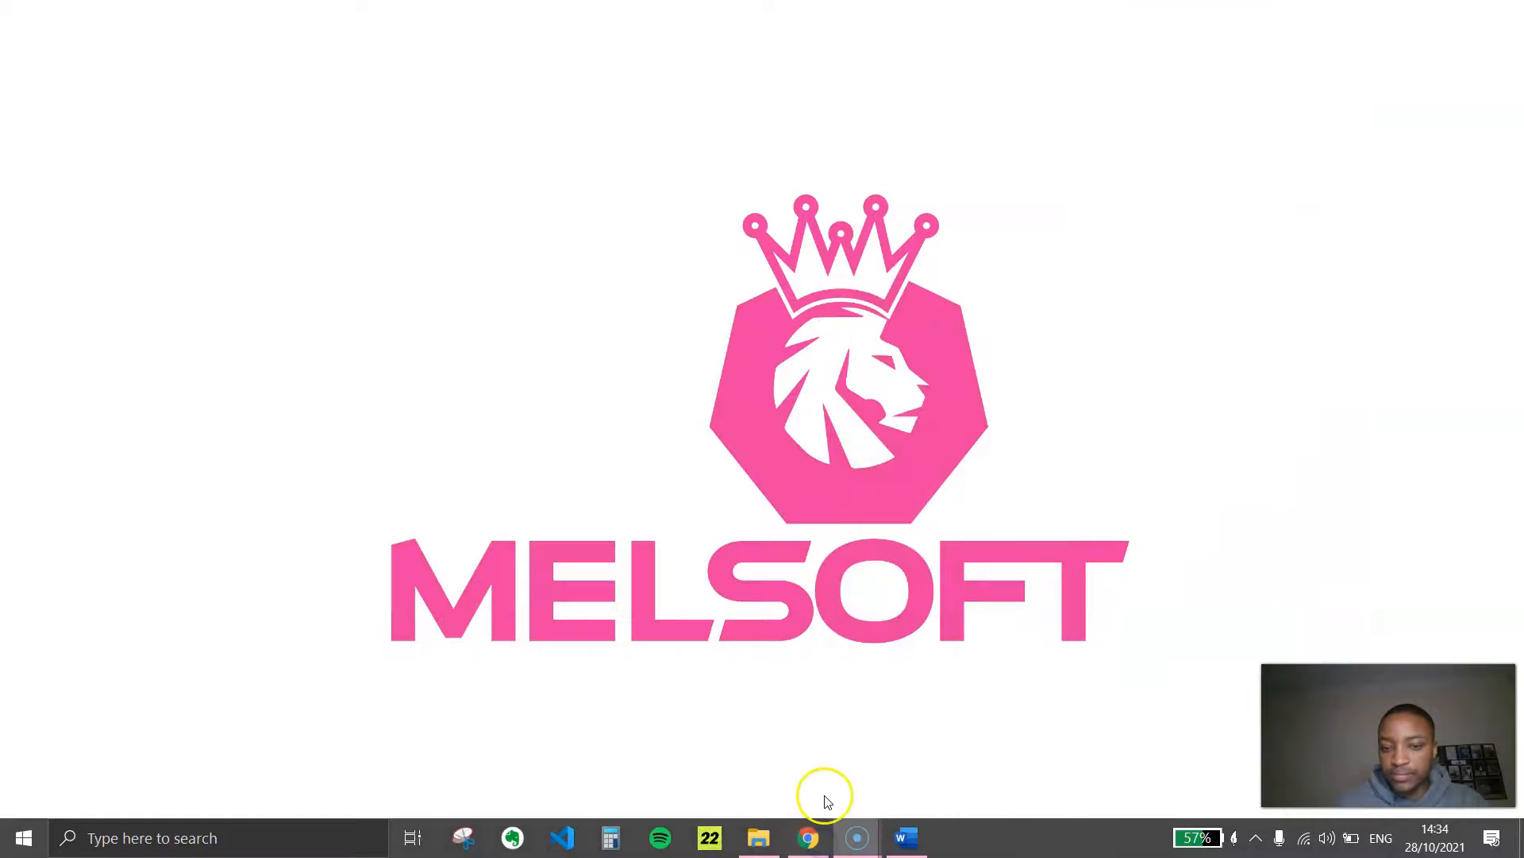
pyautogui.click(808, 837)
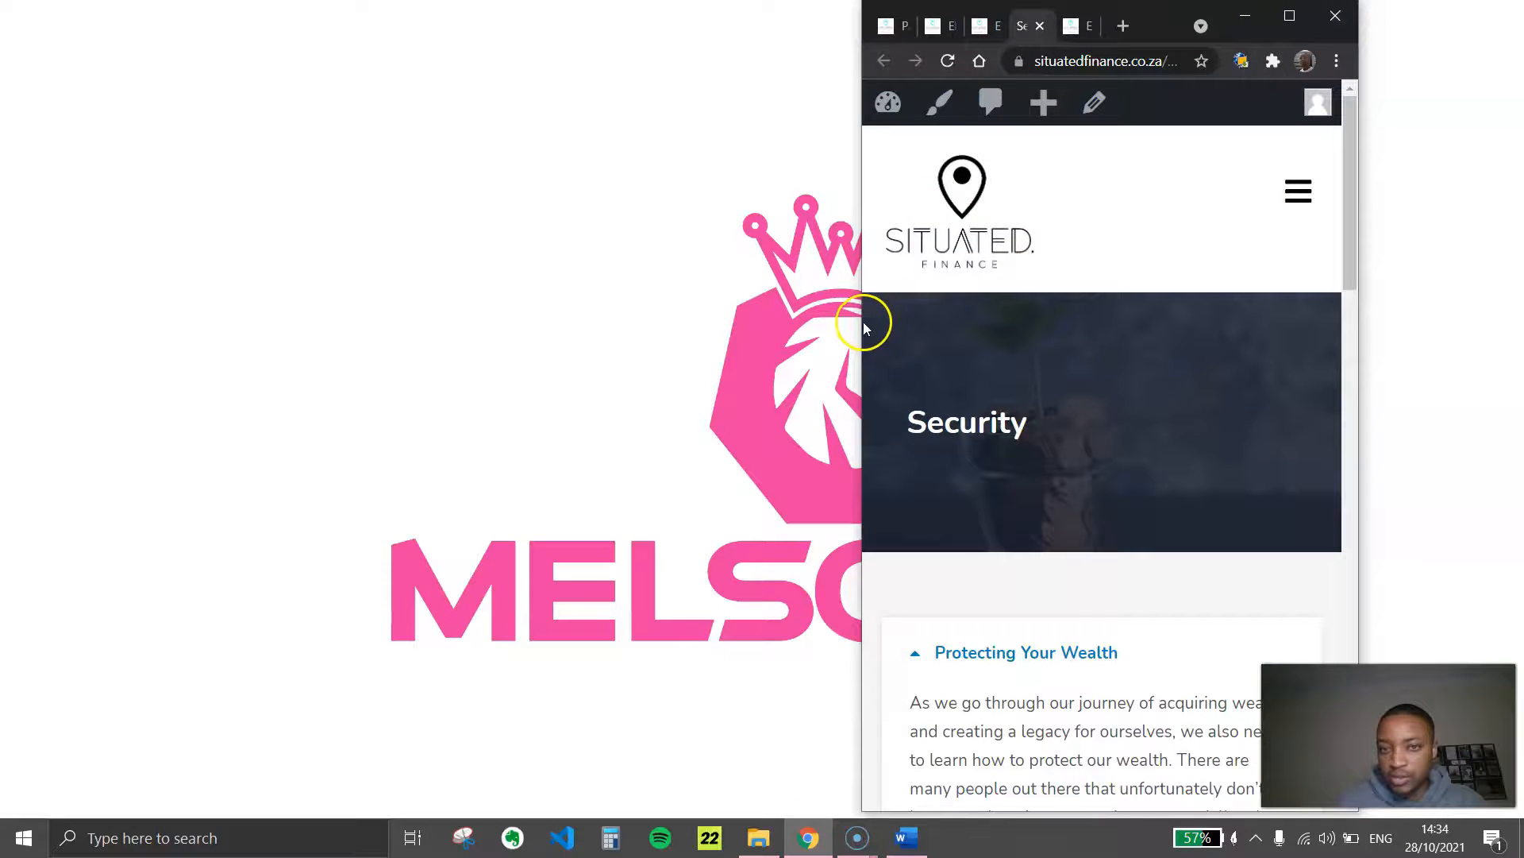
pyautogui.scroll(-5, 1046, 270)
pyautogui.click(1047, 264)
pyautogui.scroll(5, 1048, 272)
pyautogui.scroll(-8, 1048, 265)
pyautogui.scroll(6, 1047, 265)
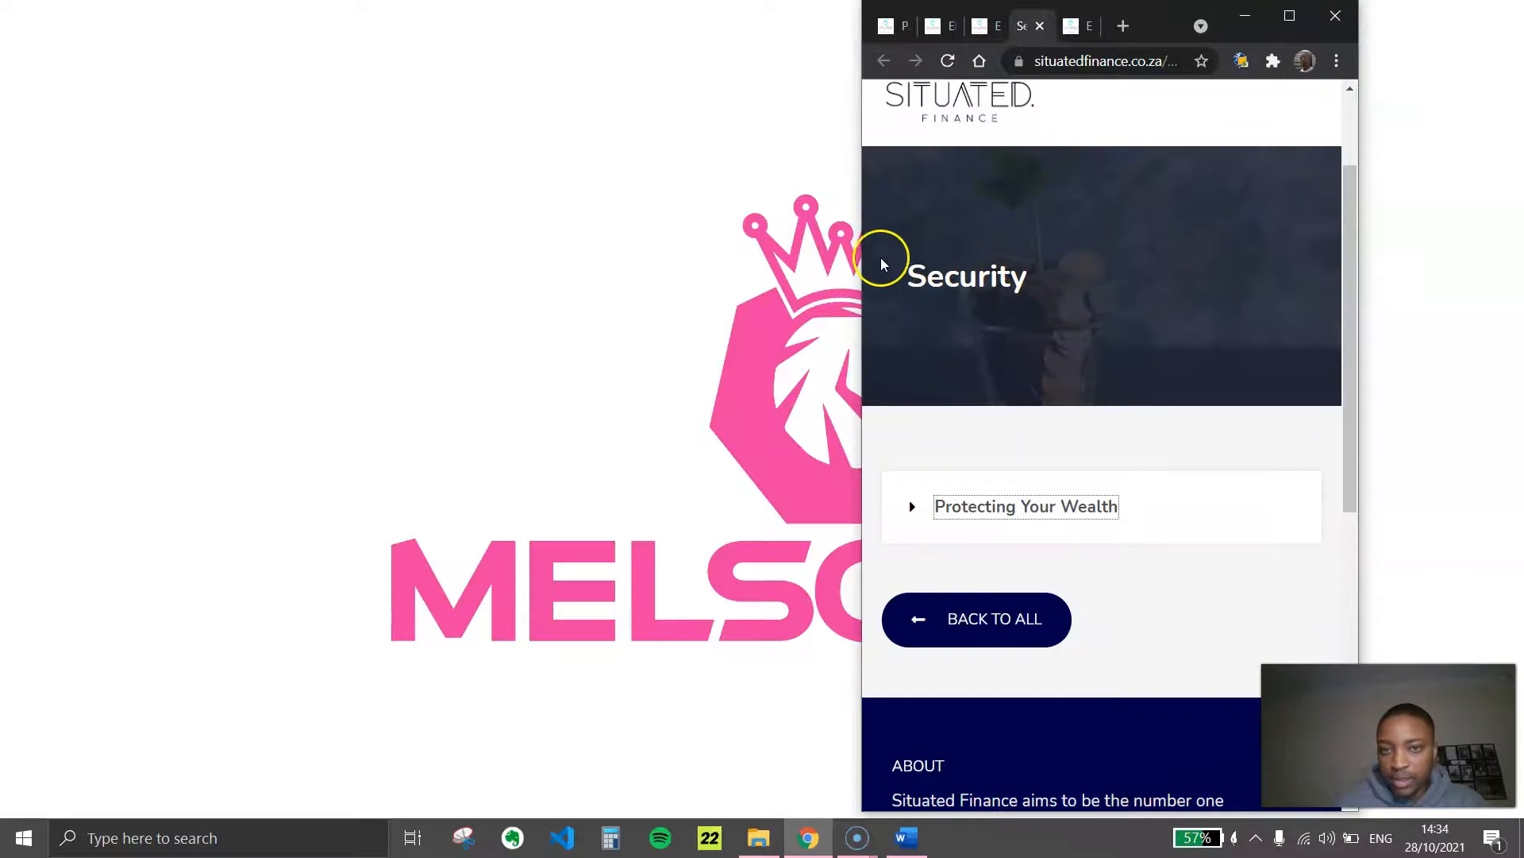
# Widen the browser window to about tablet width and check the Security page layout, and check it again with the window maximized
pyautogui.moveTo(864, 264); pyautogui.dragTo(466, 293)
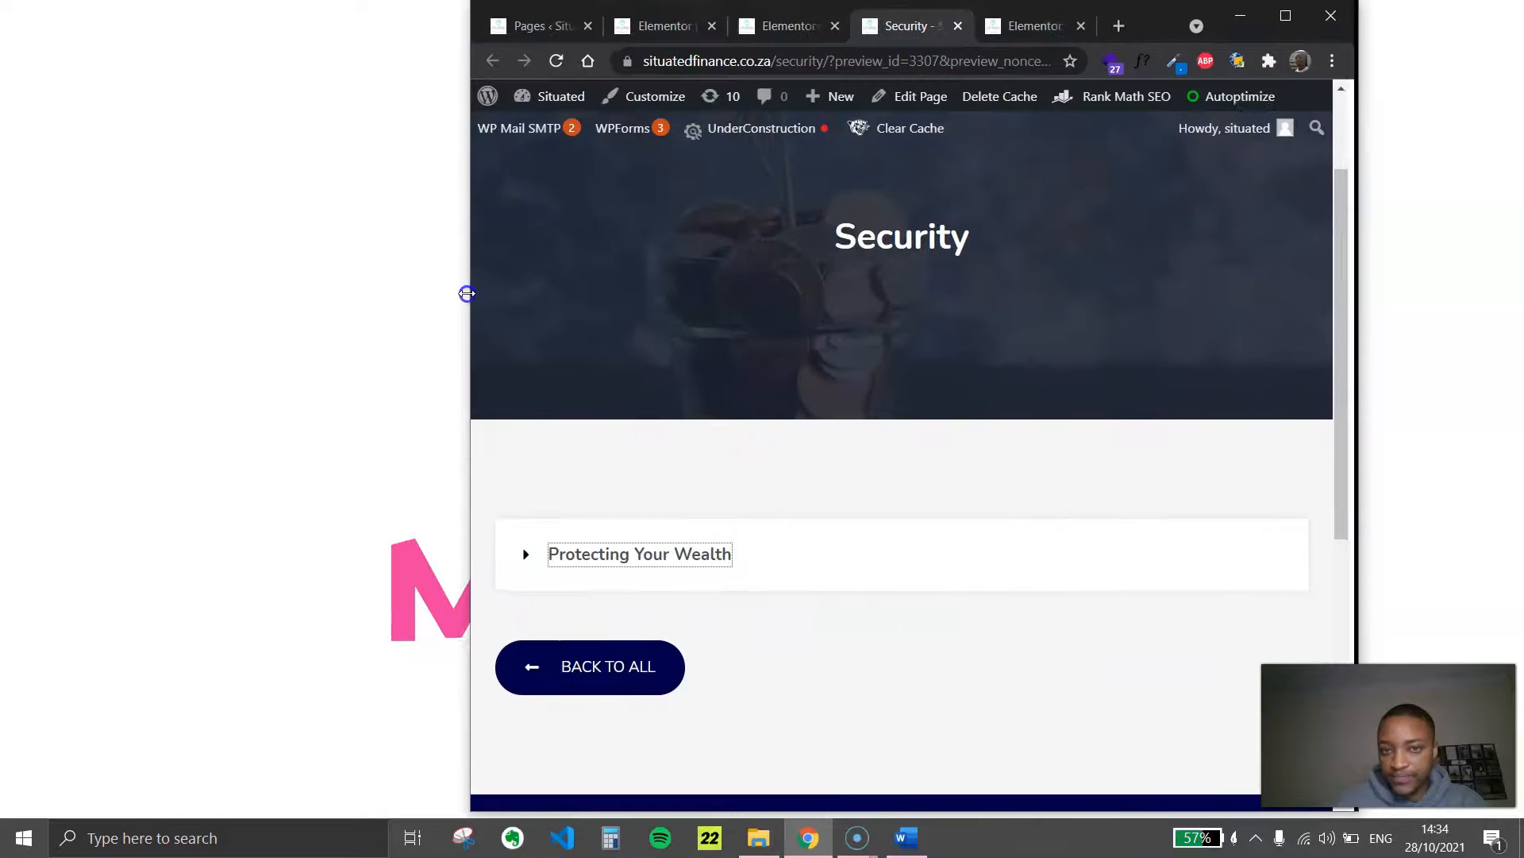
pyautogui.scroll(2, 1112, 279)
pyautogui.scroll(-7, 1110, 276)
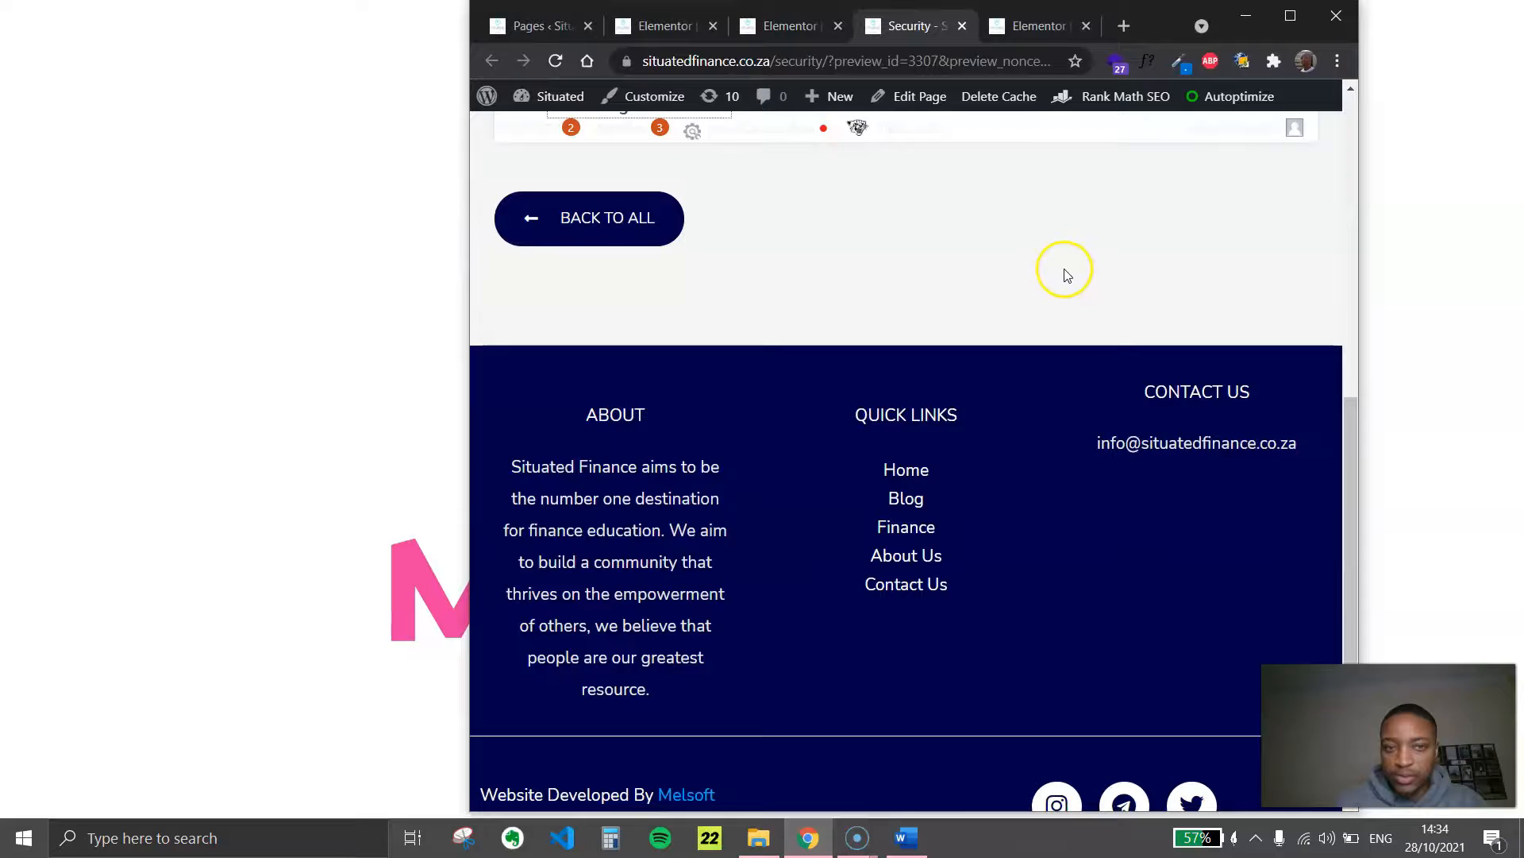
pyautogui.scroll(5, 1056, 271)
pyautogui.scroll(-5, 1055, 275)
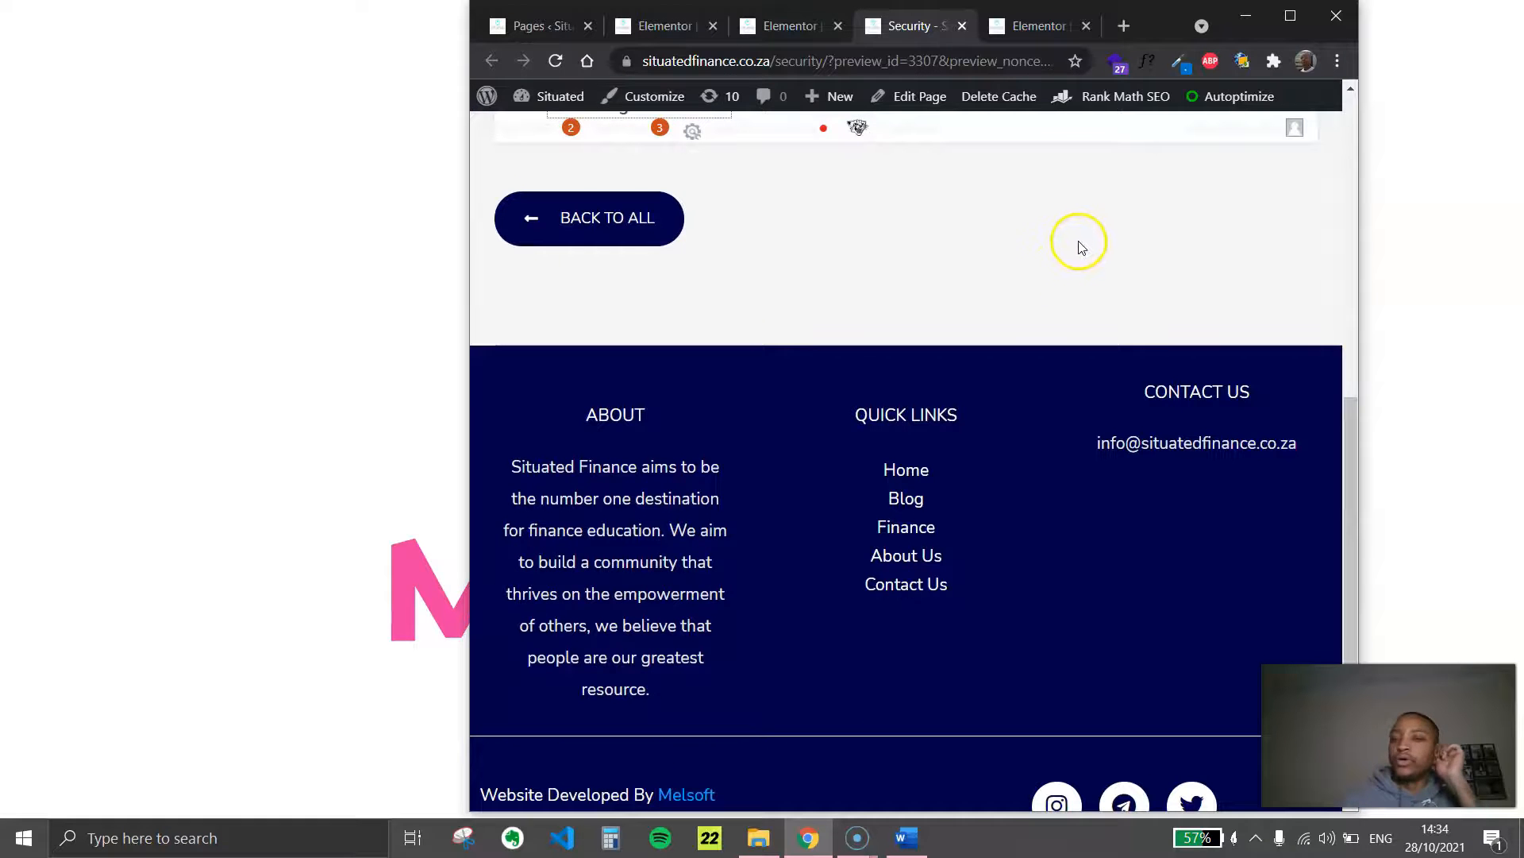
pyautogui.scroll(7, 1087, 359)
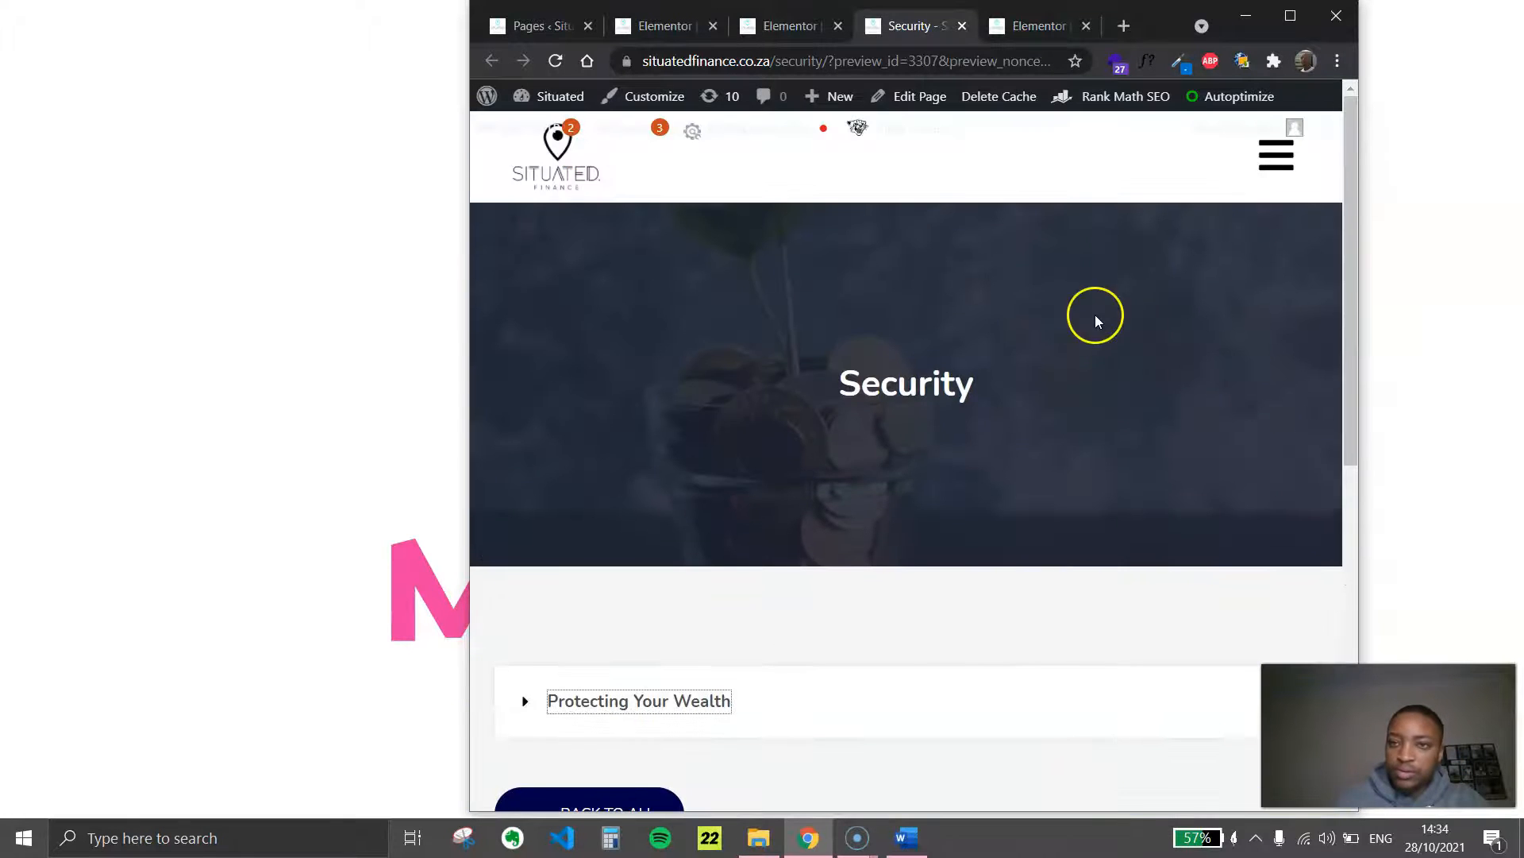
pyautogui.click(1281, 26)
pyautogui.scroll(-3, 776, 405)
pyautogui.scroll(3, 776, 405)
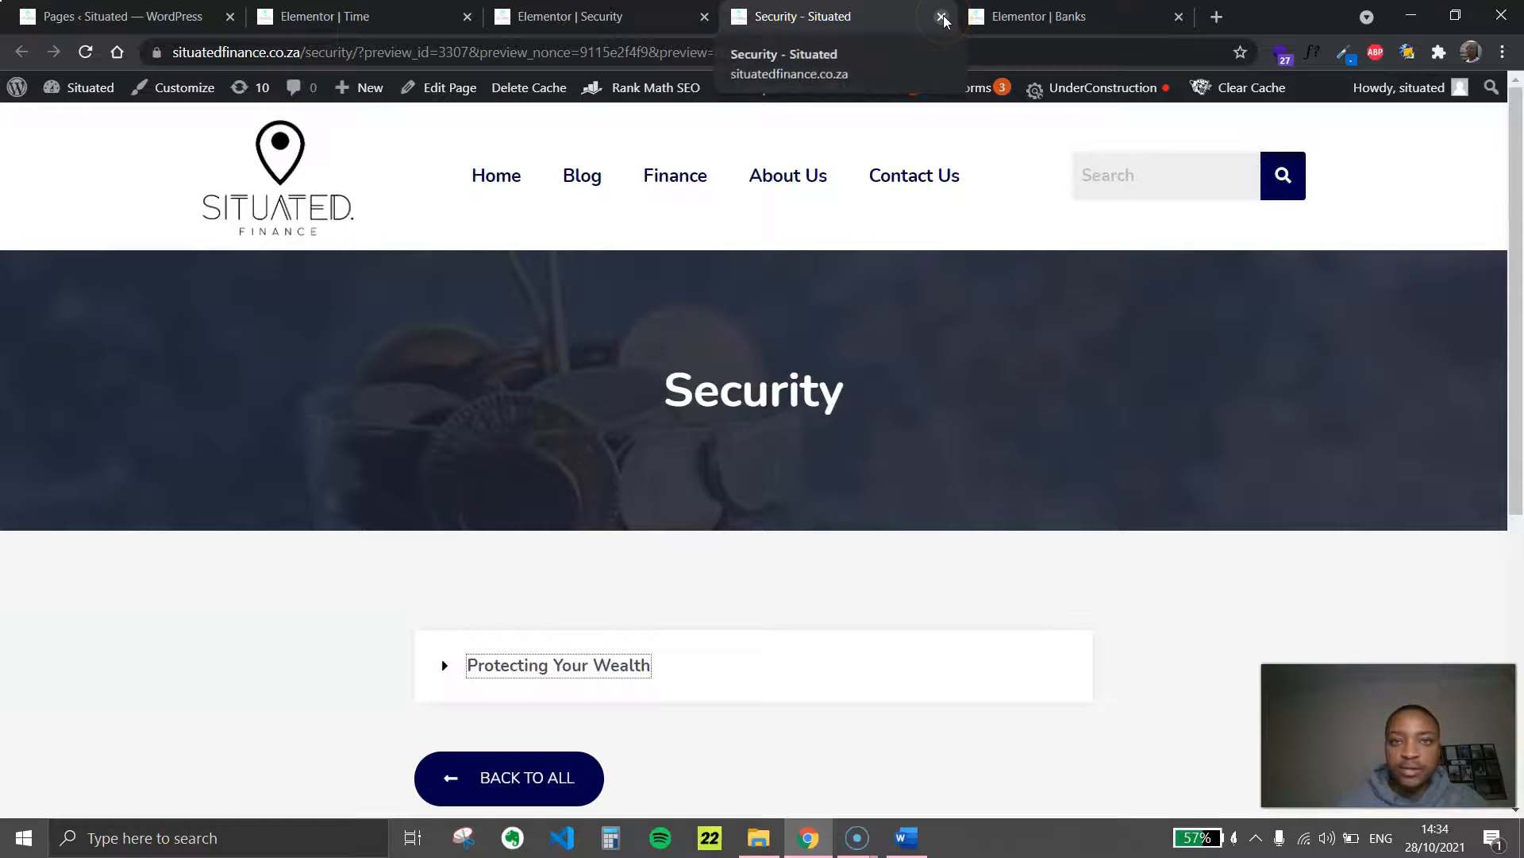
# Close the Security preview and its editor, and paste the copied Banks toggle section into the empty Time page
pyautogui.click(942, 17)
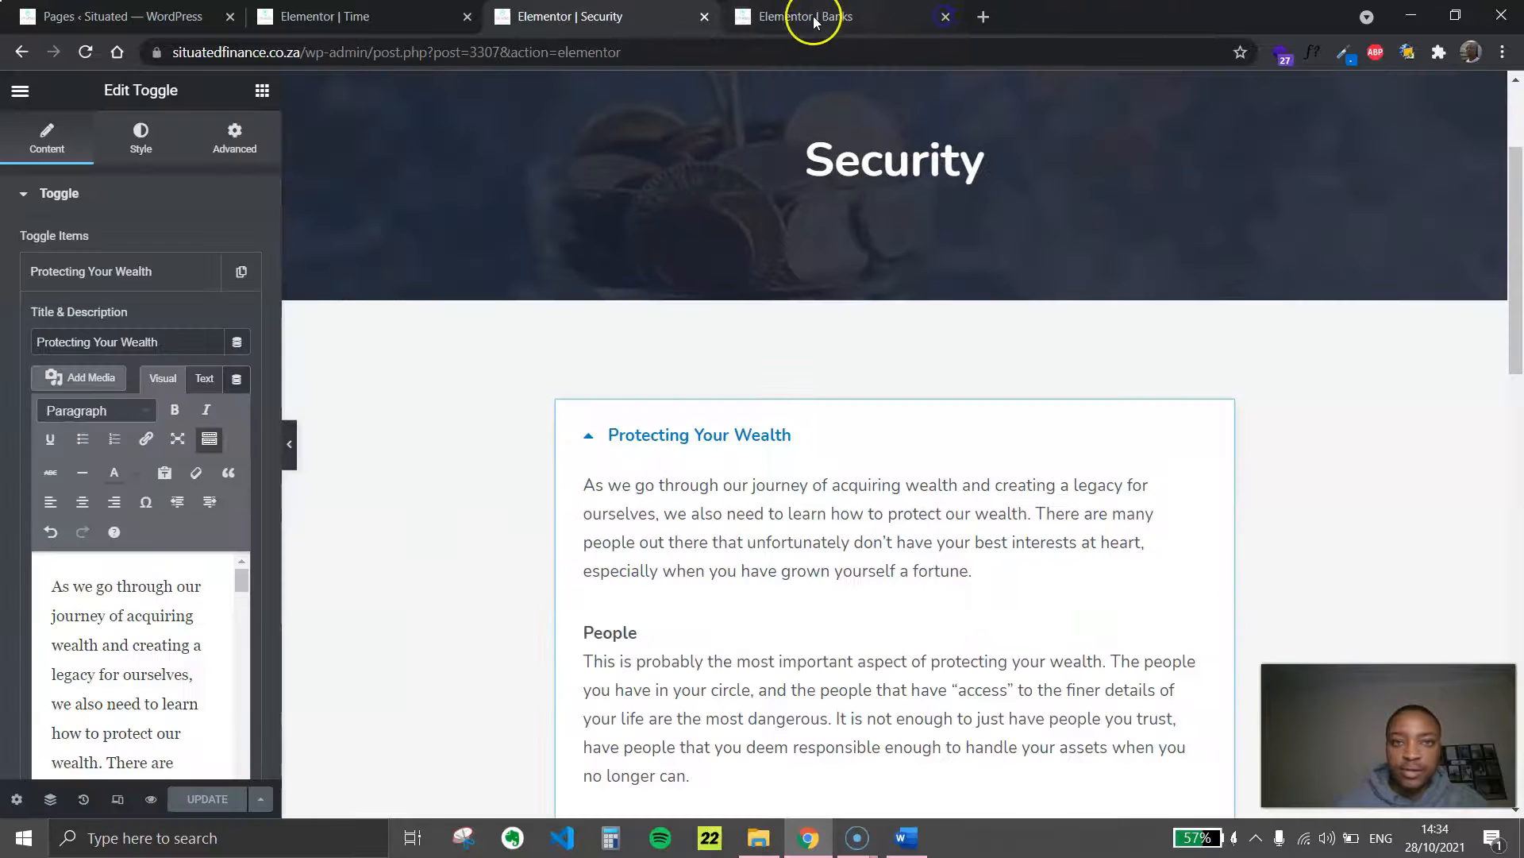
pyautogui.click(703, 17)
pyautogui.click(381, 17)
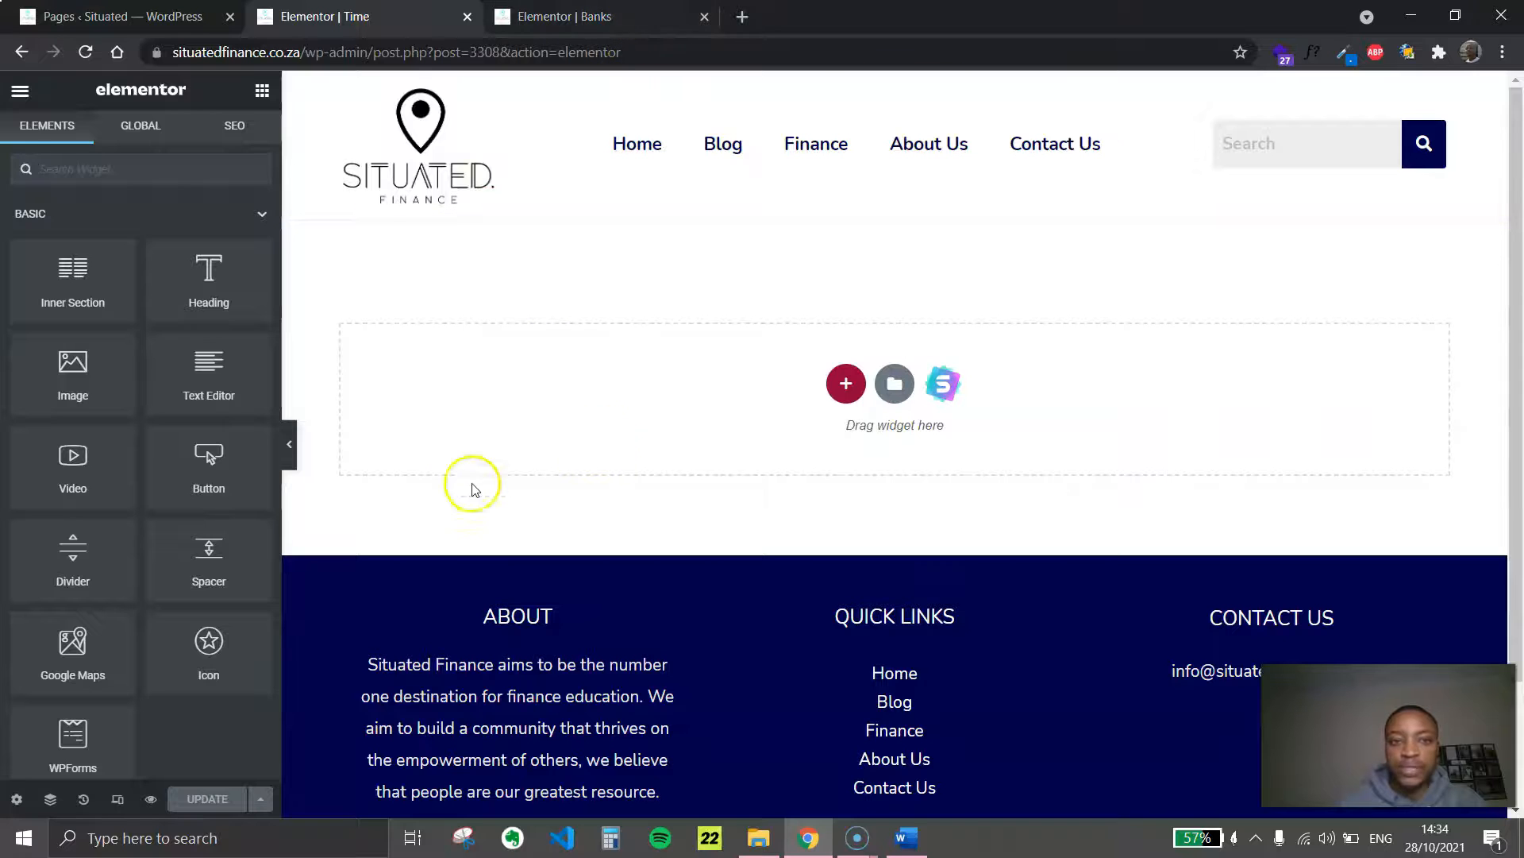
pyautogui.rightClick(583, 397)
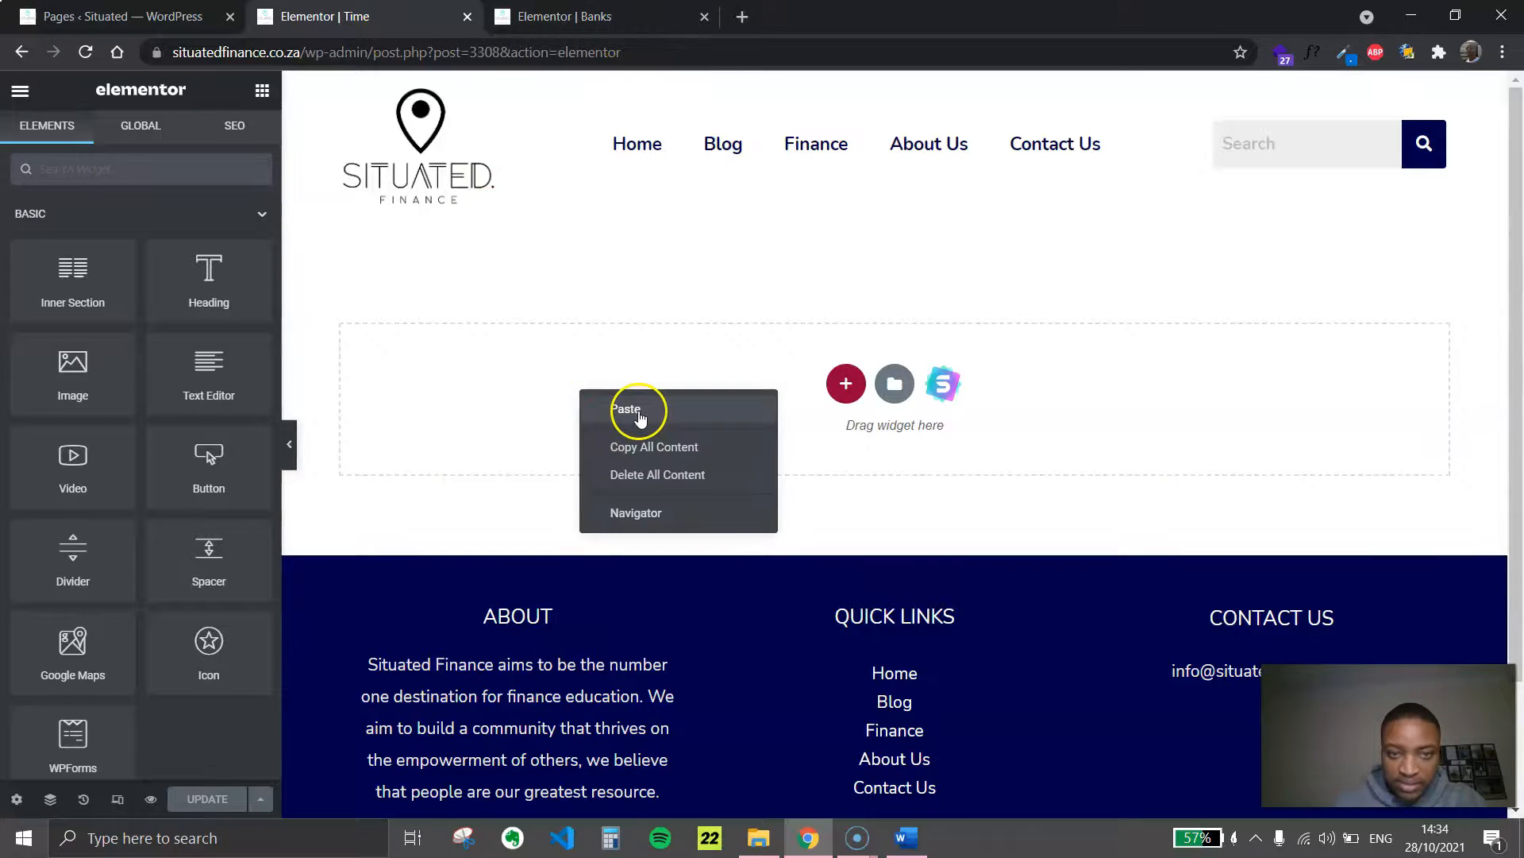
pyautogui.click(633, 409)
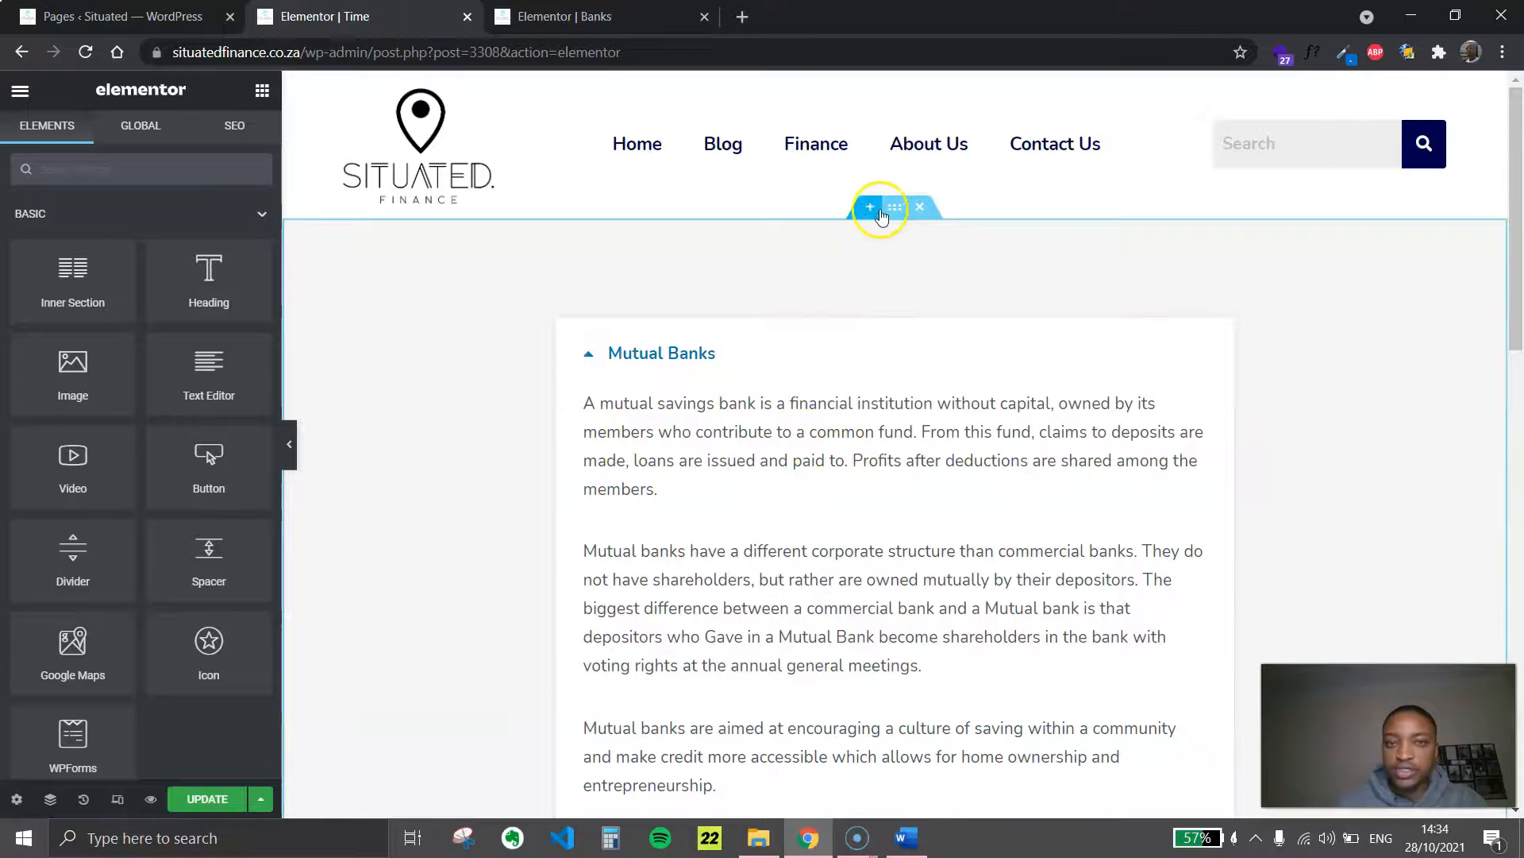
# Copy the title banner section from the Banks page and paste it above the toggle section on the Time page
pyautogui.click(679, 12)
pyautogui.scroll(6, 738, 292)
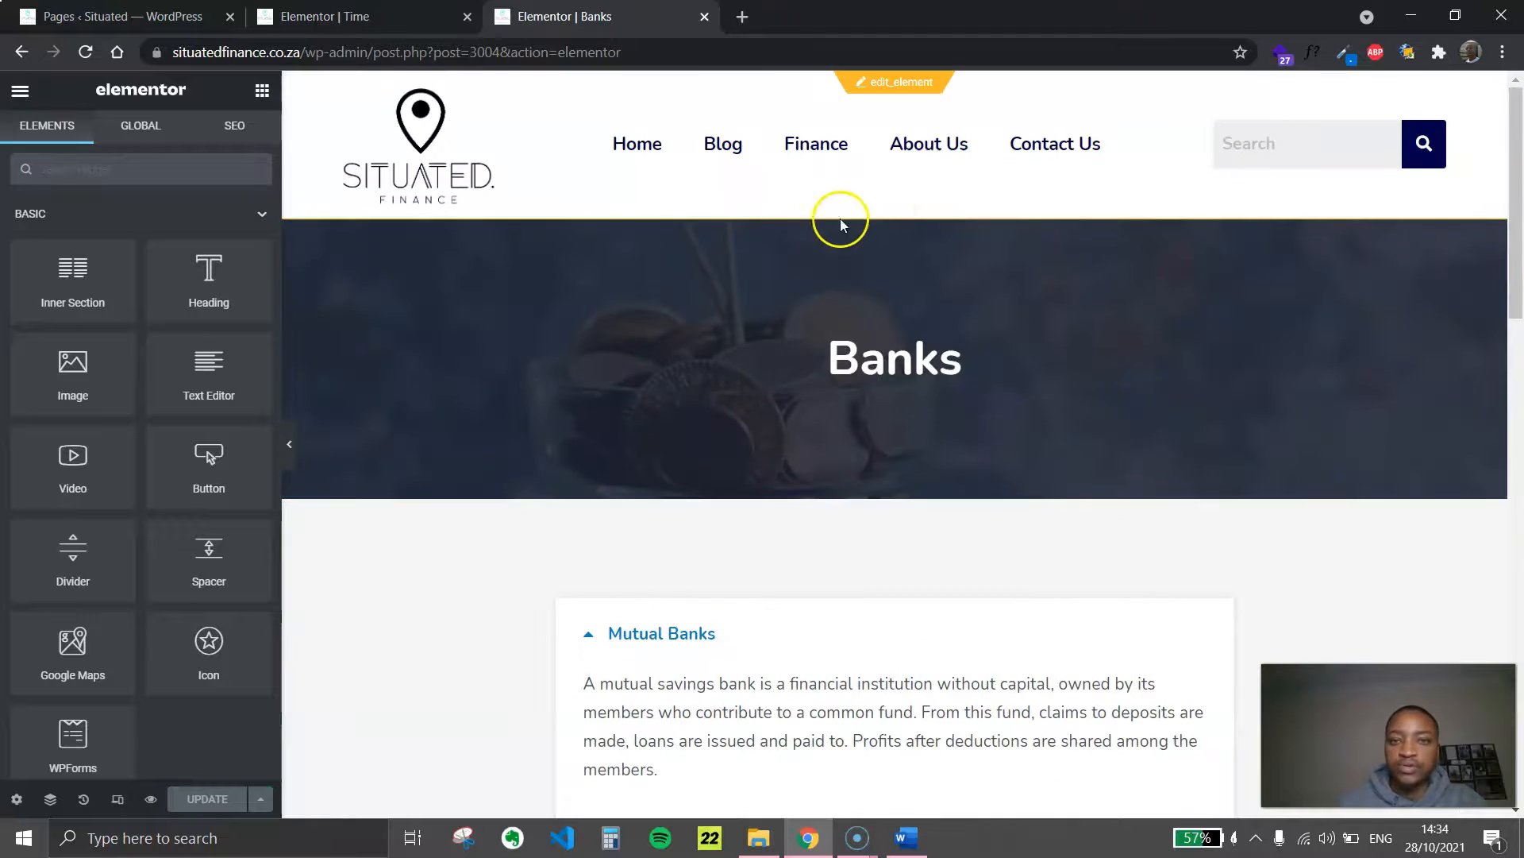
pyautogui.rightClick(895, 214)
pyautogui.click(919, 293)
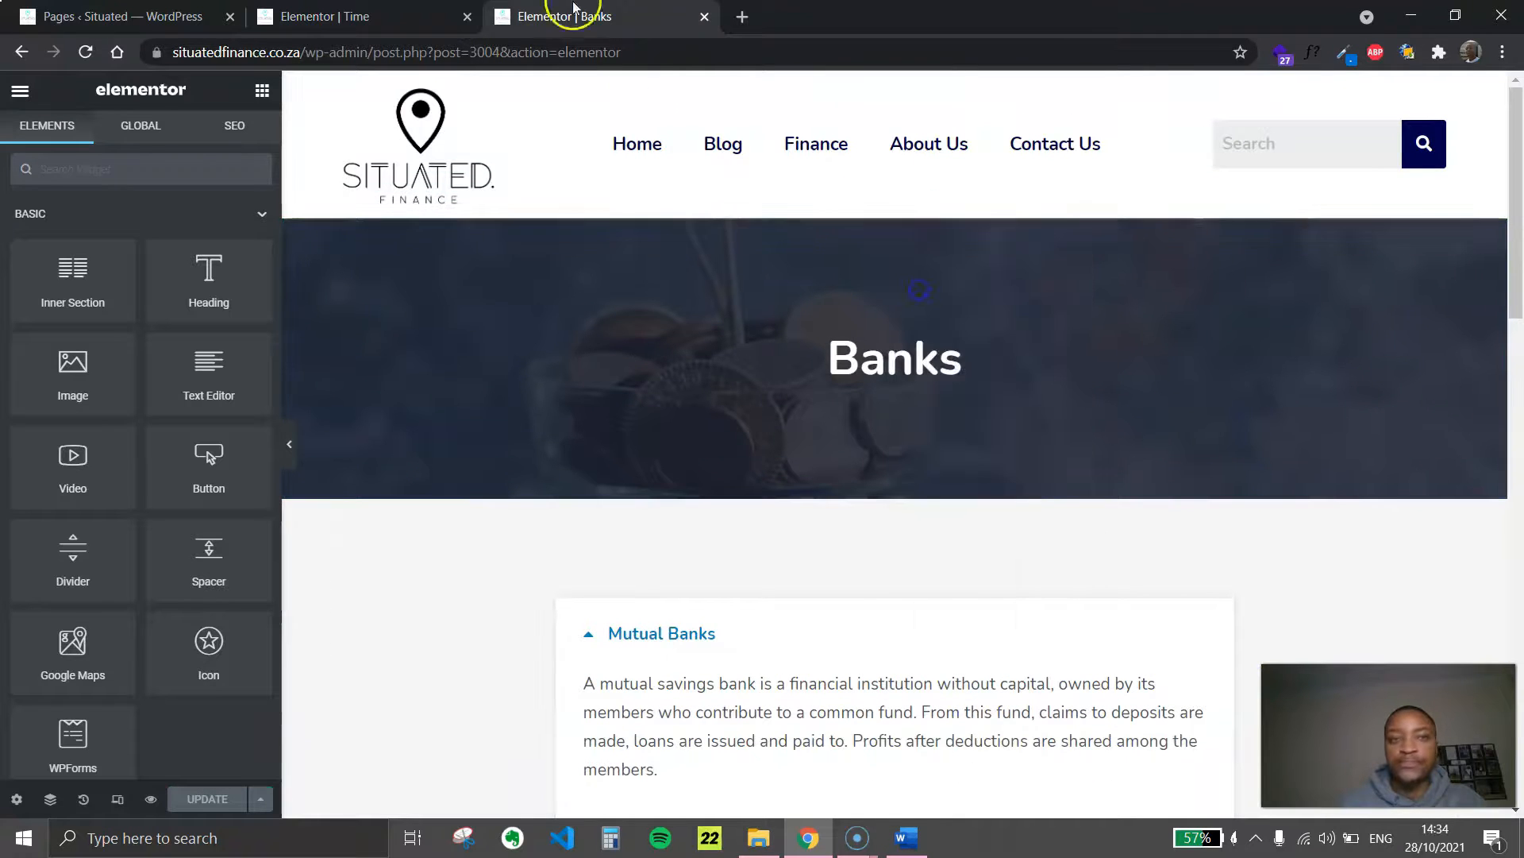
pyautogui.click(350, 15)
pyautogui.rightClick(749, 330)
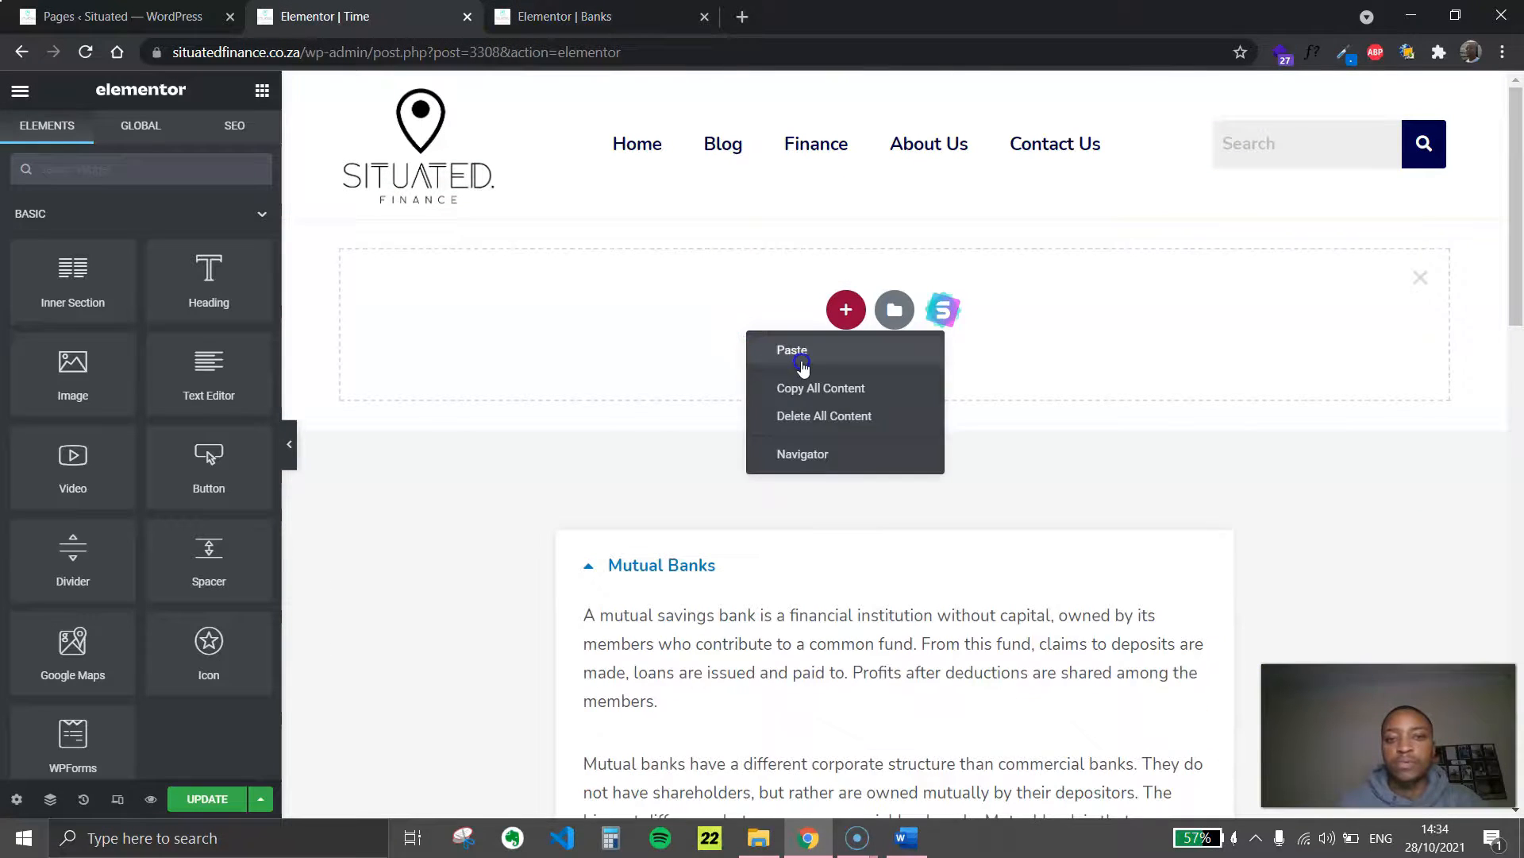
pyautogui.click(796, 356)
# Change the banner heading on the Time page to "Time"
pyautogui.click(873, 349)
pyautogui.click(114, 271)
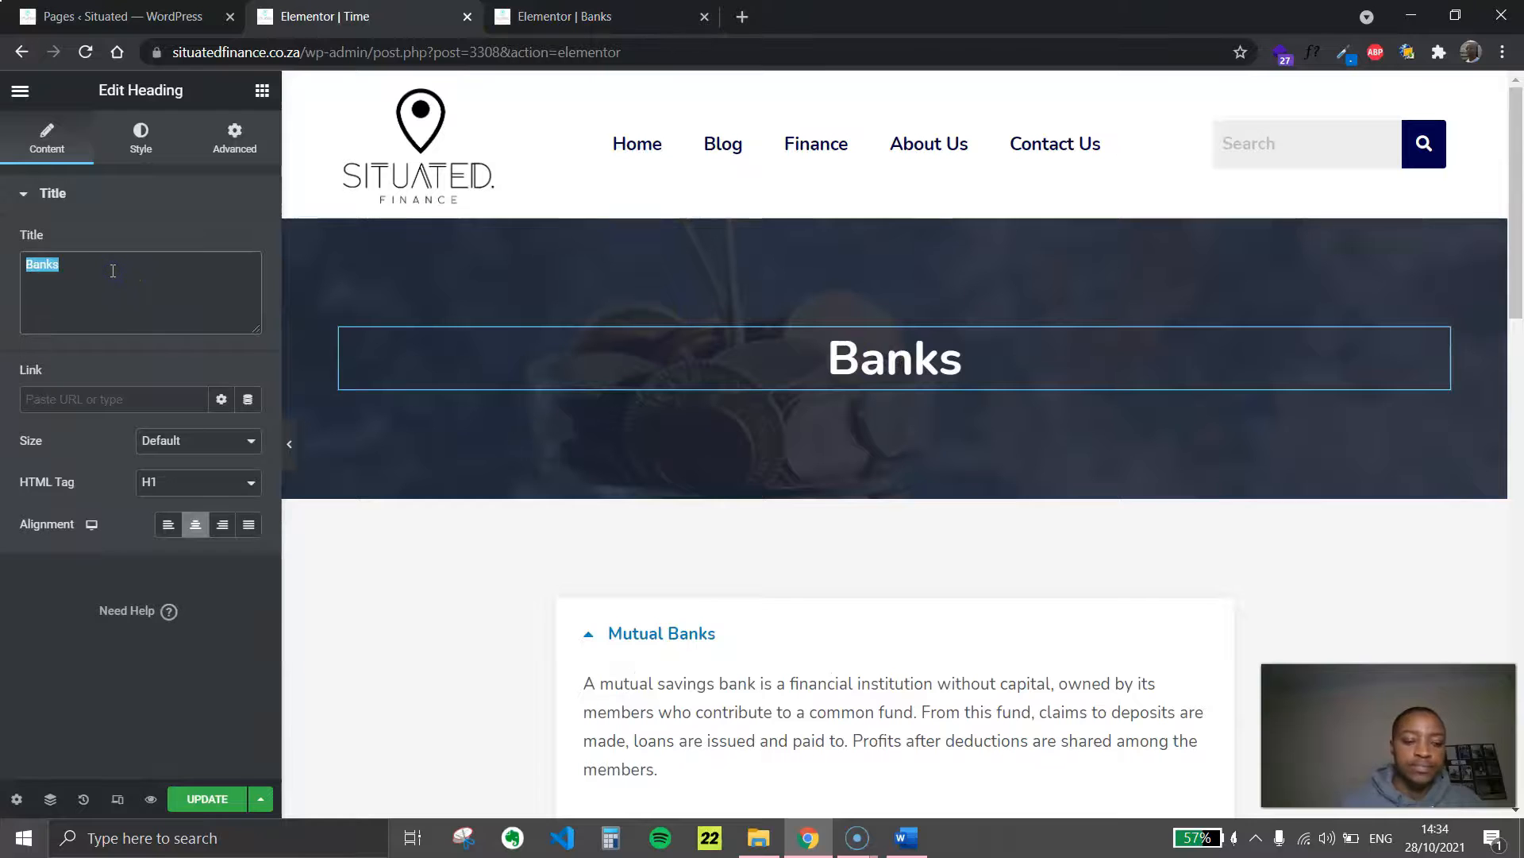
pyautogui.write('Time')
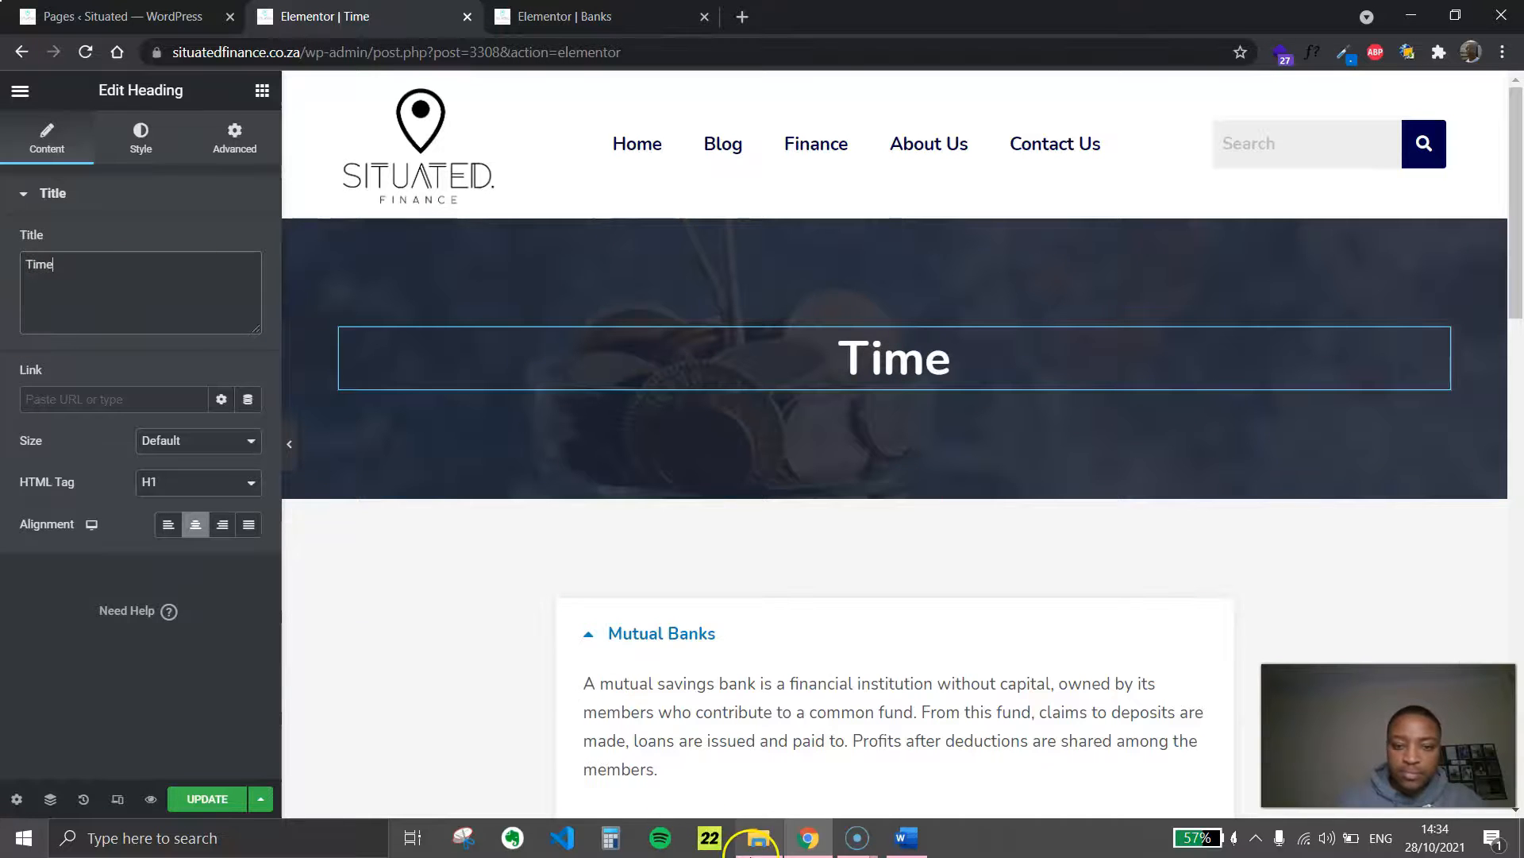
# Copy the "How time becomes distorted by the people around you" heading and its three paragraphs from the Word document
pyautogui.click(904, 838)
pyautogui.scroll(-5, 703, 631)
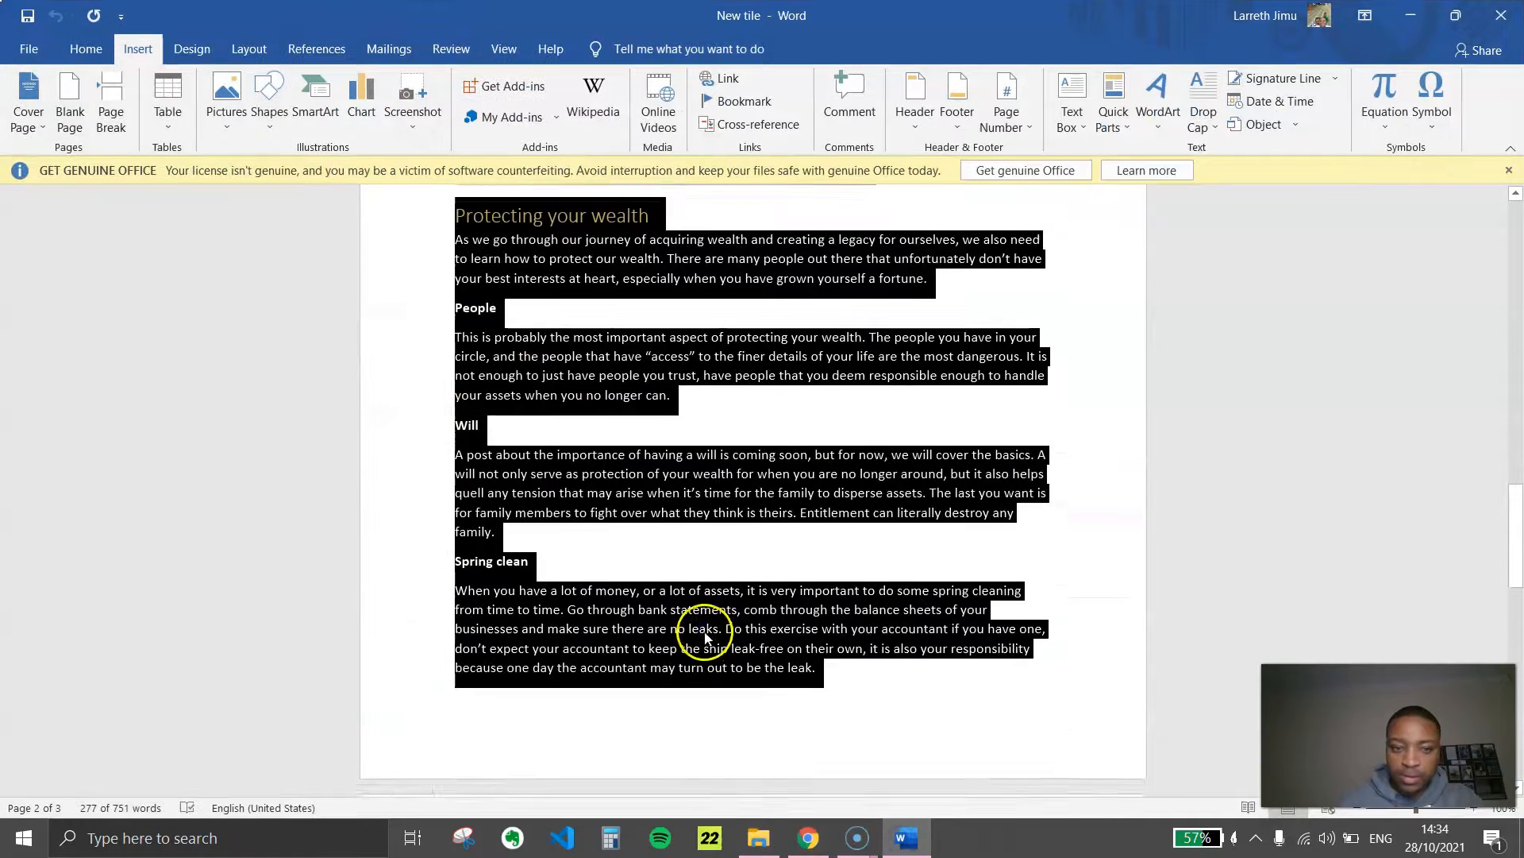
pyautogui.scroll(-12, 705, 635)
pyautogui.moveTo(788, 671); pyautogui.dragTo(445, 392)
pyautogui.rightClick(586, 449)
pyautogui.click(659, 485)
pyautogui.click(808, 840)
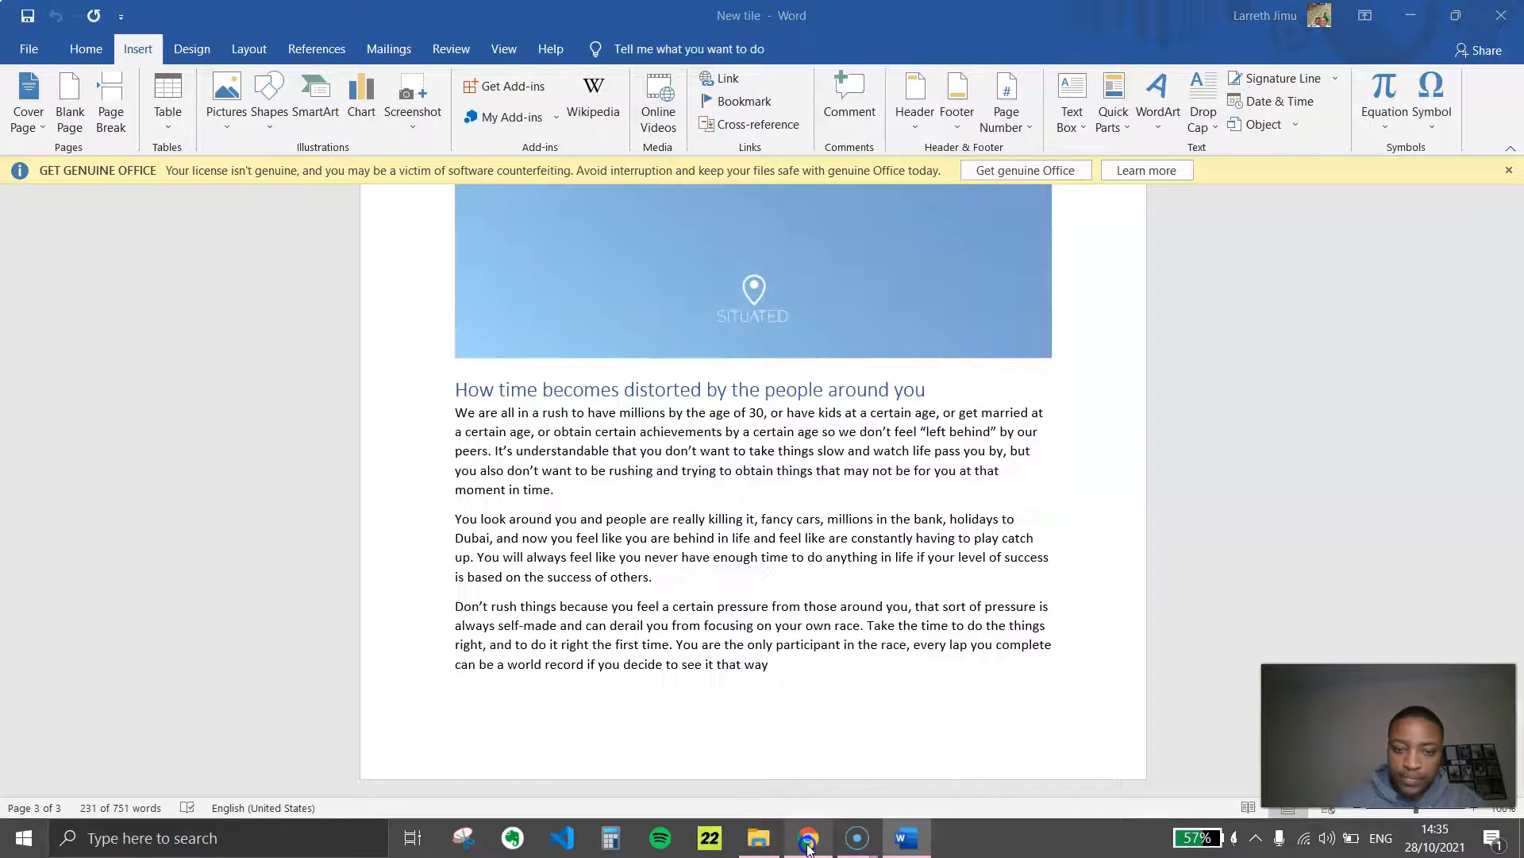
# Delete the Personal Loans toggle item and replace the Mutual Banks item's description with the copied text about time
pyautogui.click(701, 722)
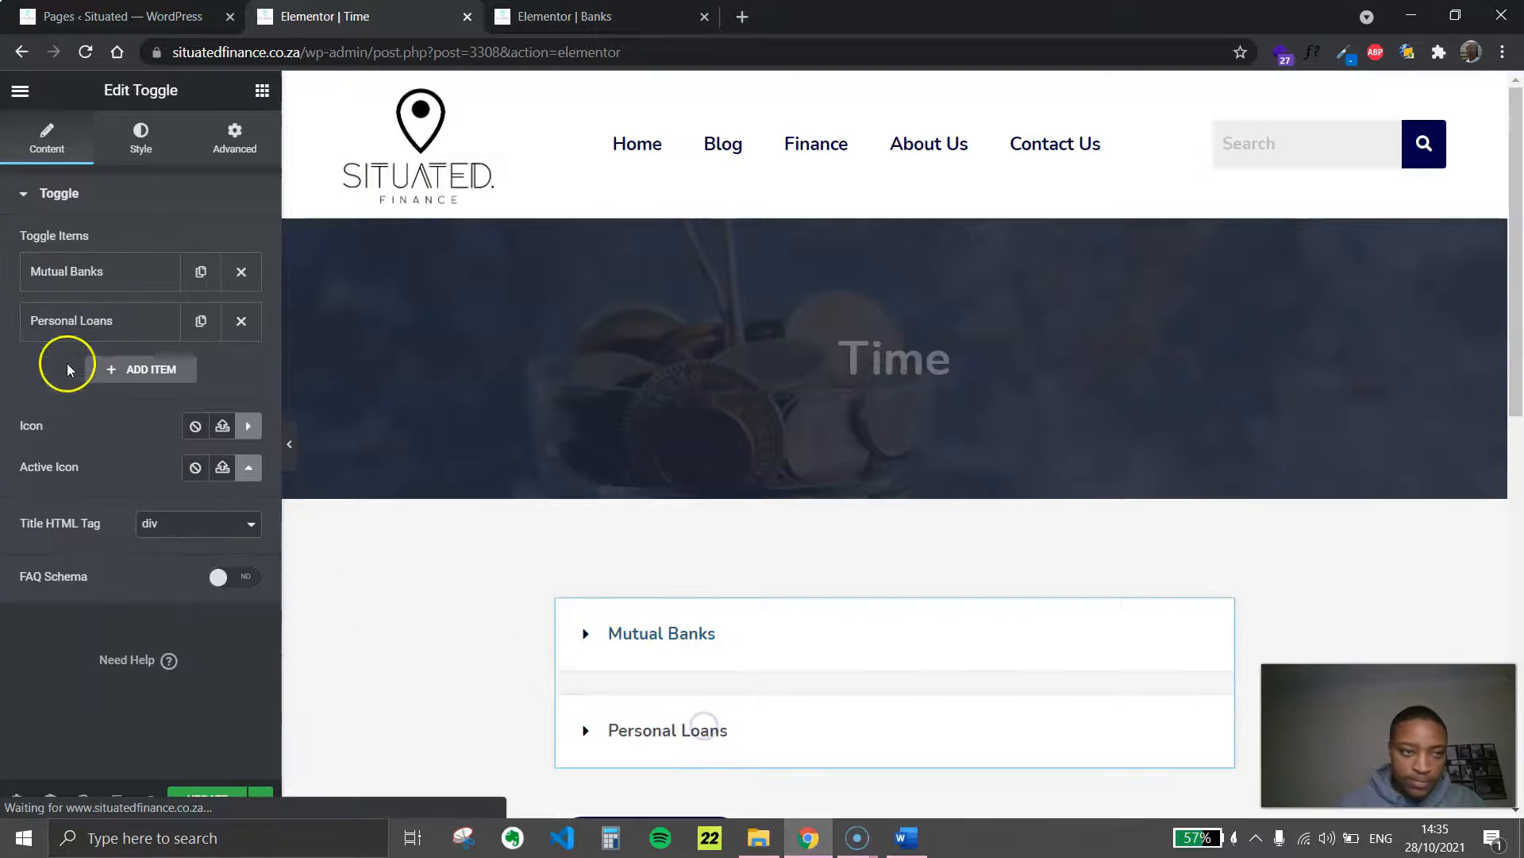
pyautogui.click(246, 332)
pyautogui.click(119, 271)
pyautogui.click(159, 565)
pyautogui.hotkey('ctrl', 'a')
pyautogui.hotkey('ctrl', 'v')
# Move the heading out of the description and use it as the toggle item's title, "How time becomes distorted by the people around you"
pyautogui.scroll(10, 139, 612)
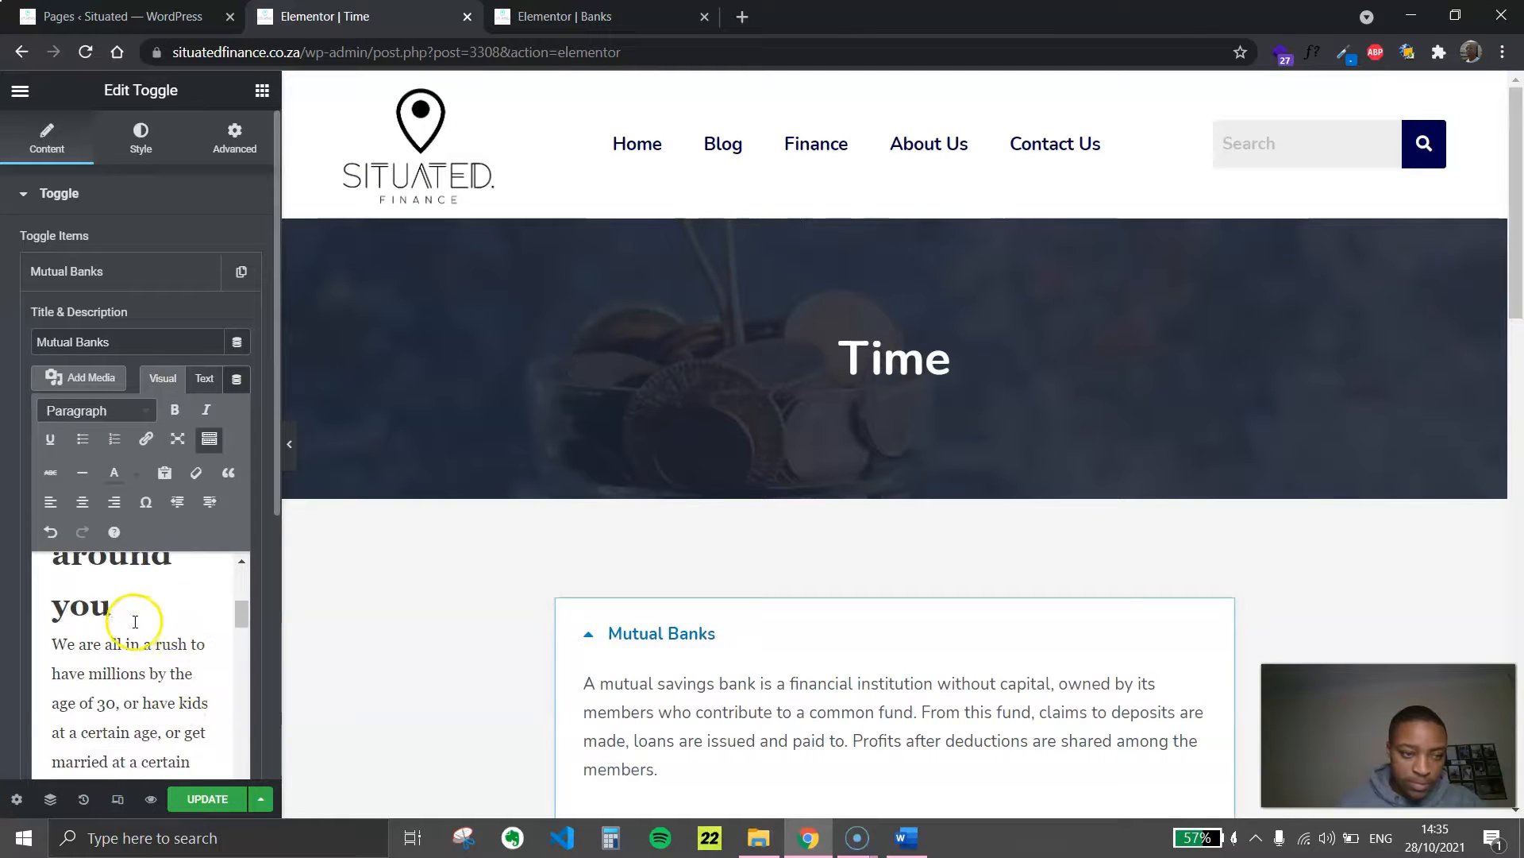
pyautogui.hotkey('ctrl', 'a')
pyautogui.press('BackSpace')
pyautogui.press('Down')
pyautogui.press('BackSpace')
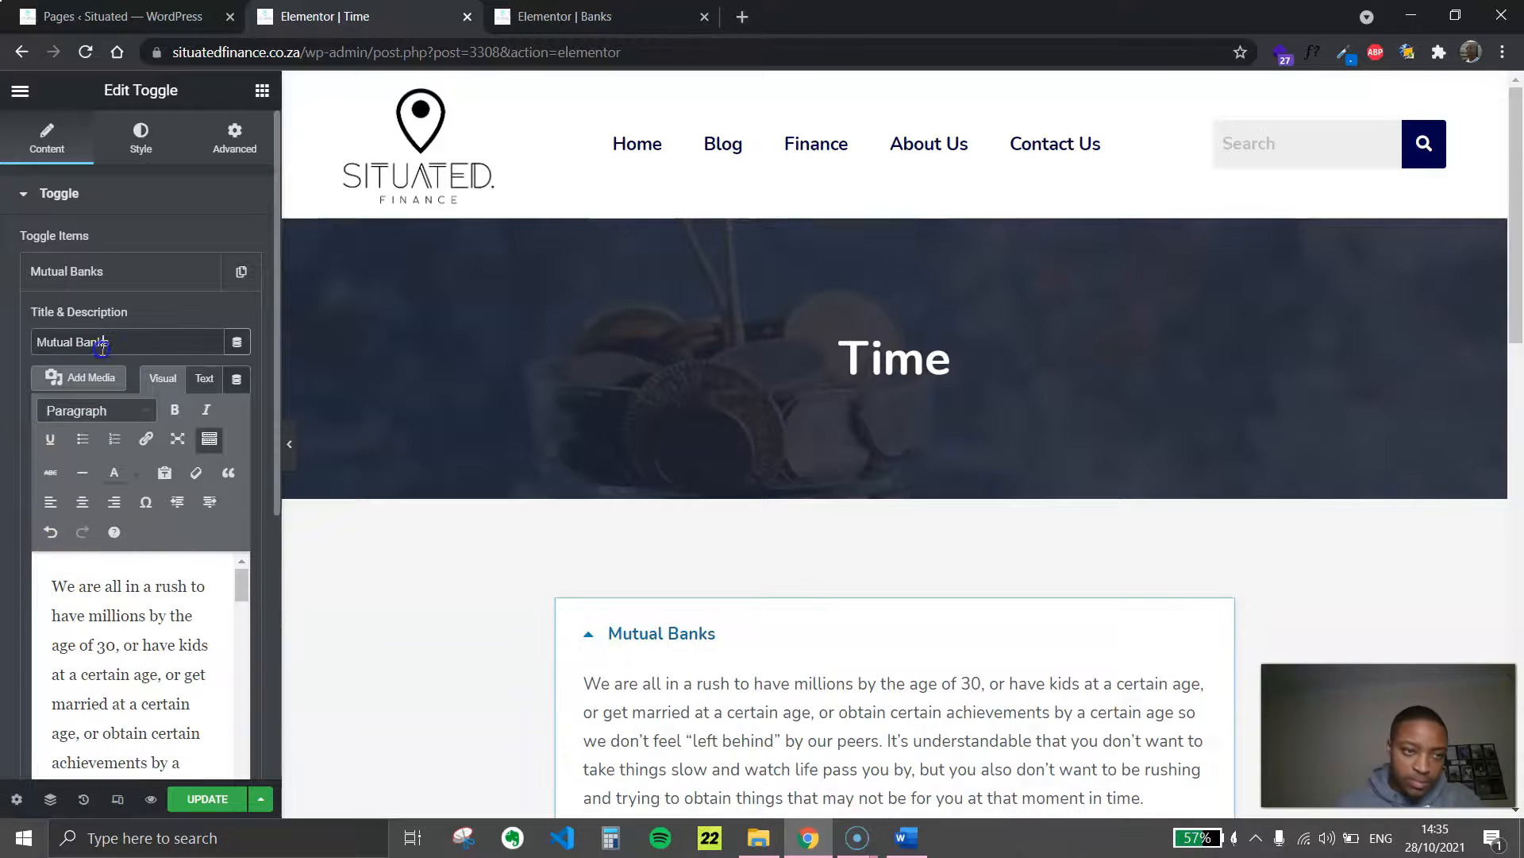
pyautogui.hotkey('ctrl', 'v')
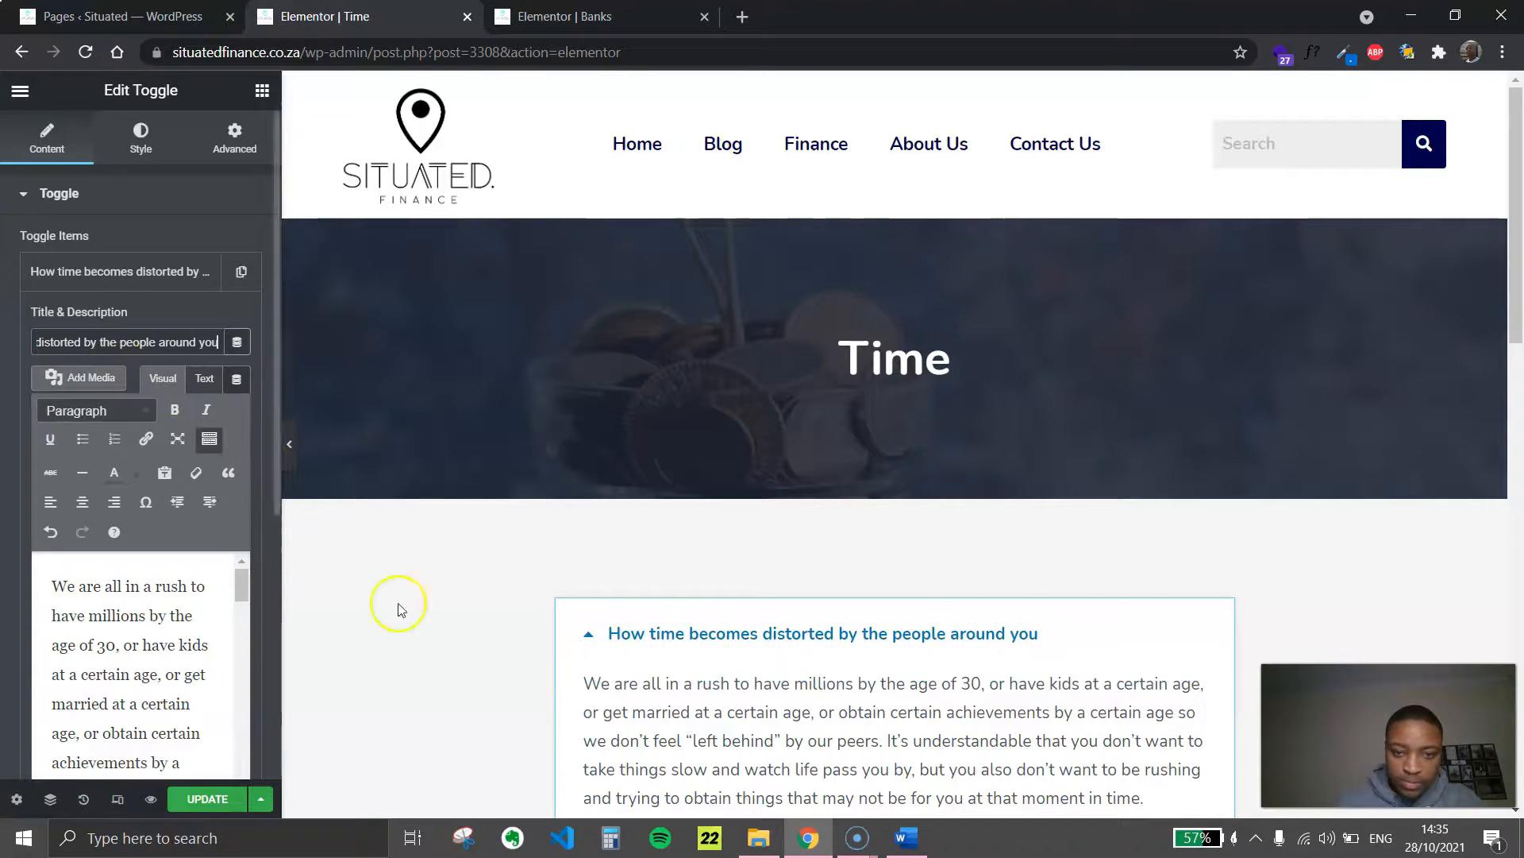
# In the Word document, capitalize each word of the heading "How time becomes distorted by the people around you"
pyautogui.click(906, 838)
pyautogui.click(605, 412)
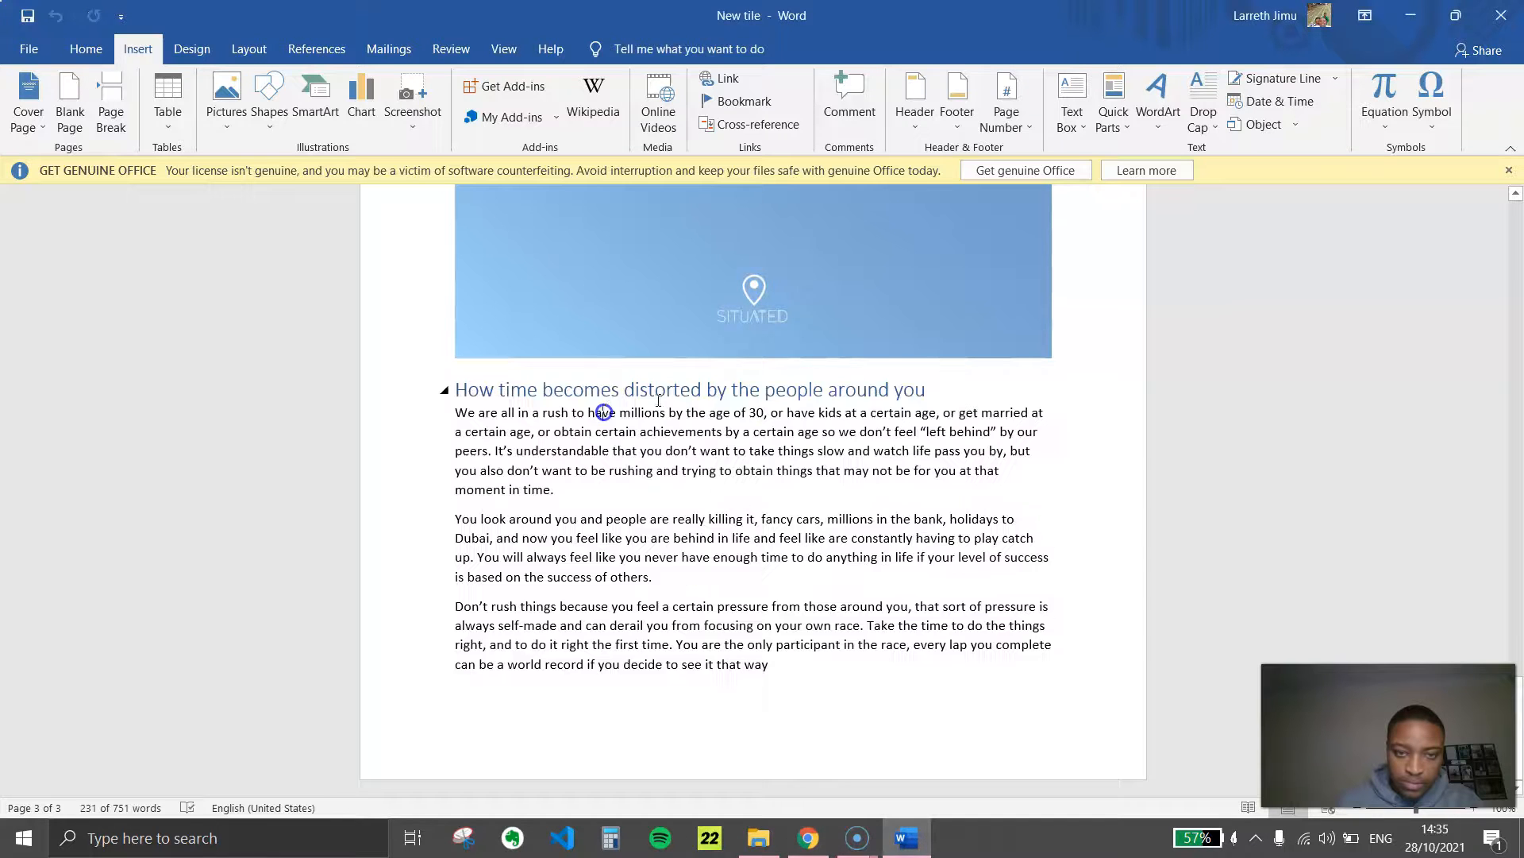
pyautogui.moveTo(925, 384); pyautogui.dragTo(385, 389)
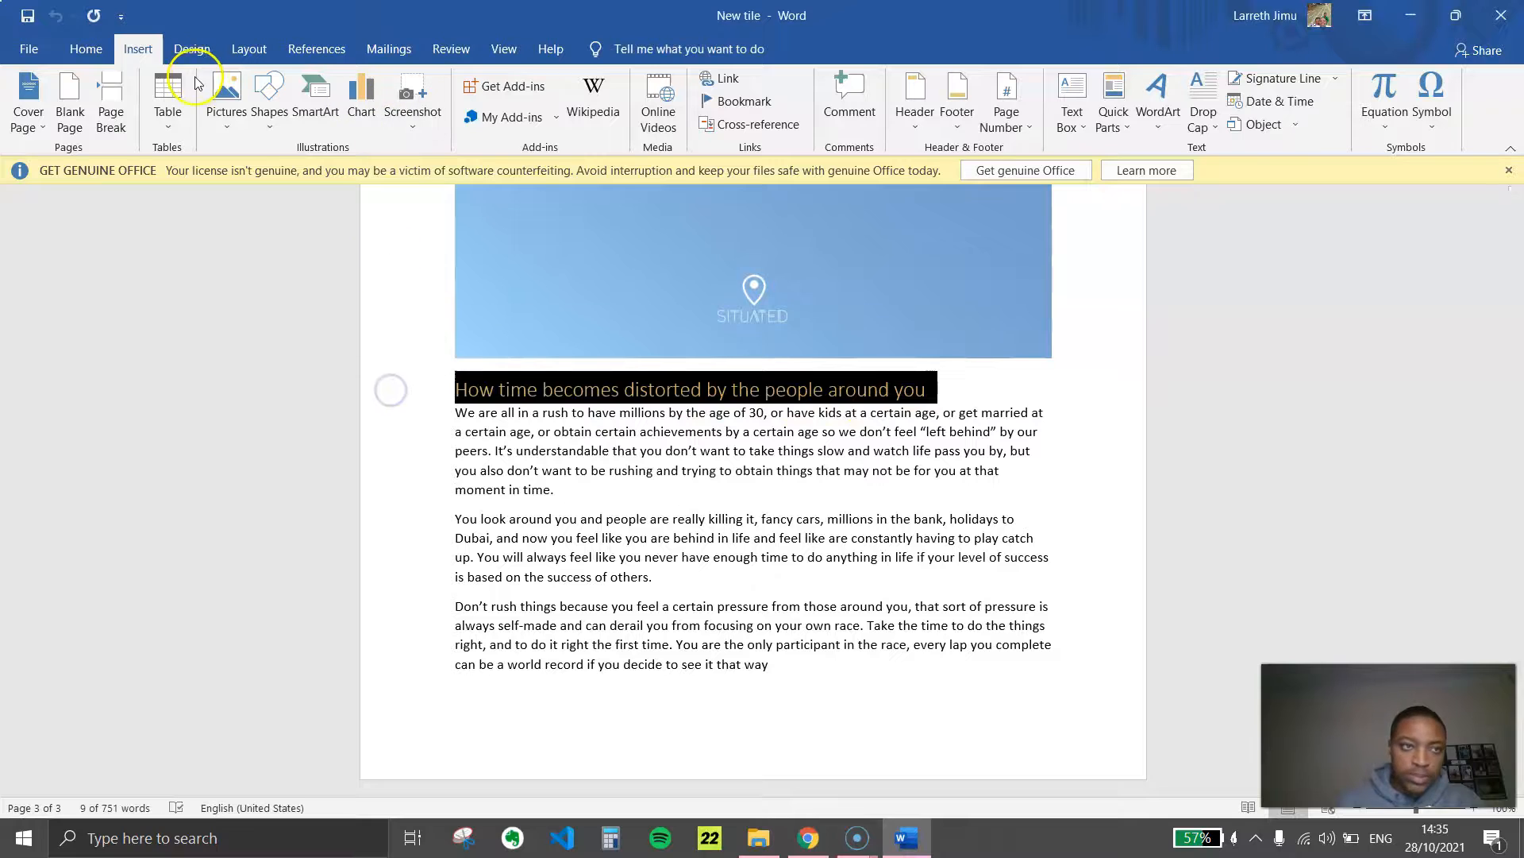
pyautogui.click(87, 54)
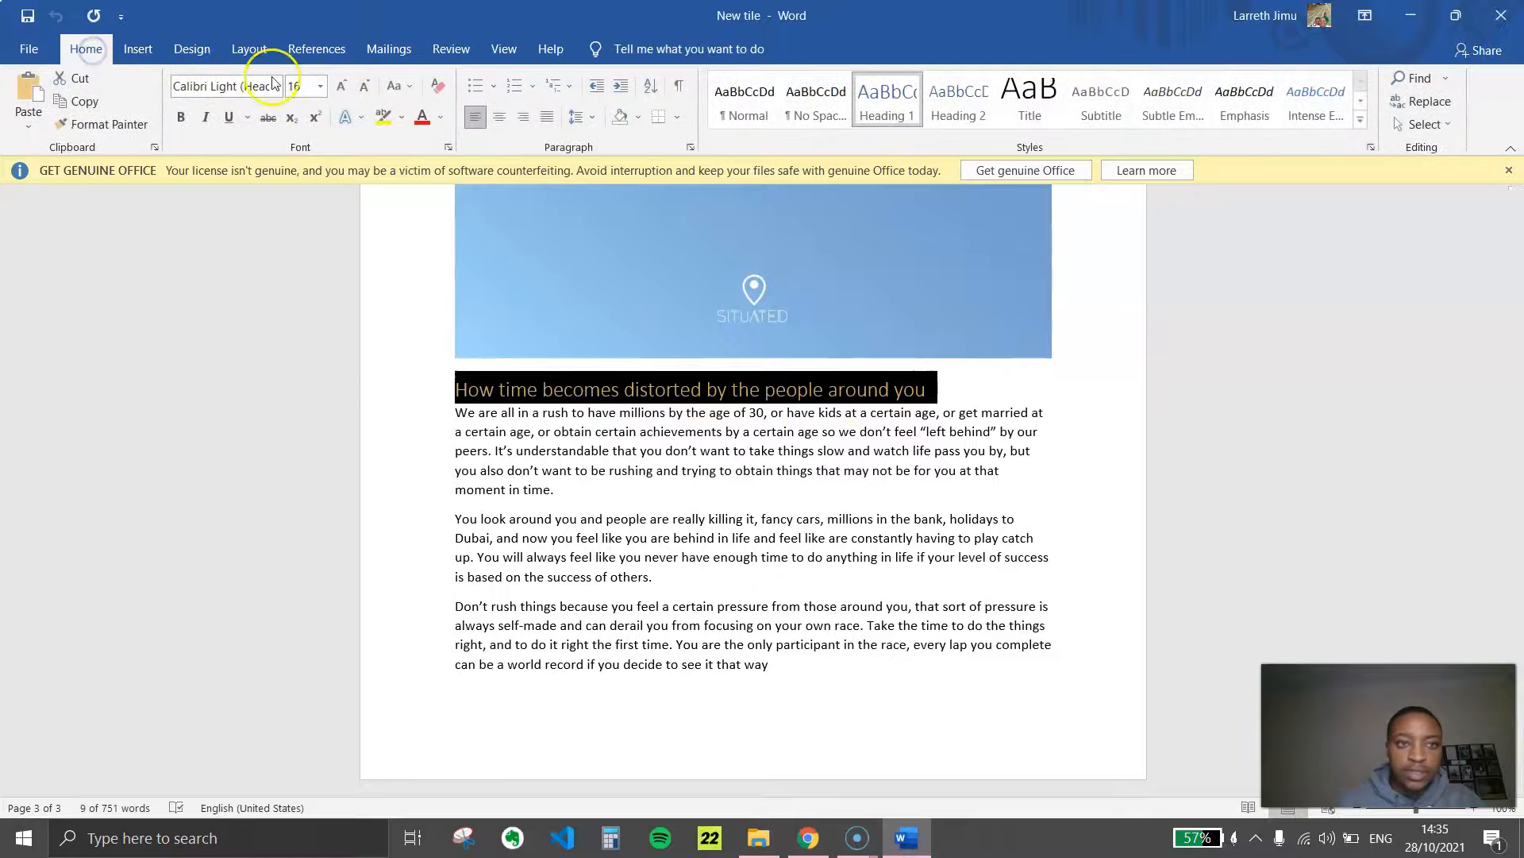
pyautogui.click(405, 91)
pyautogui.click(441, 178)
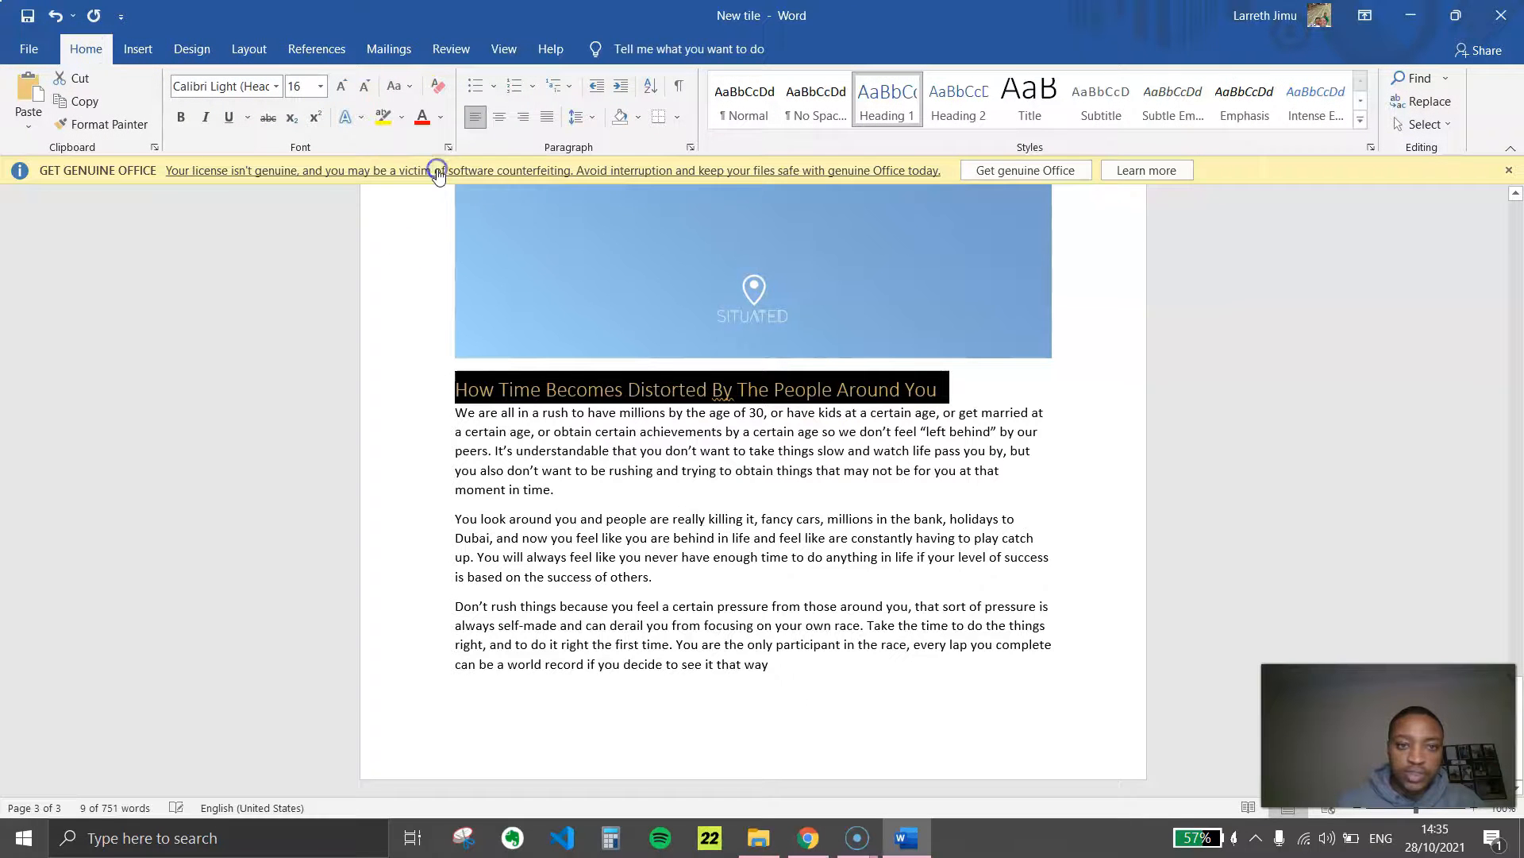
# Back in the Time page editor, replace the toggle item's title with "How Time Becomes Distorted By The People Around You"
pyautogui.click(809, 838)
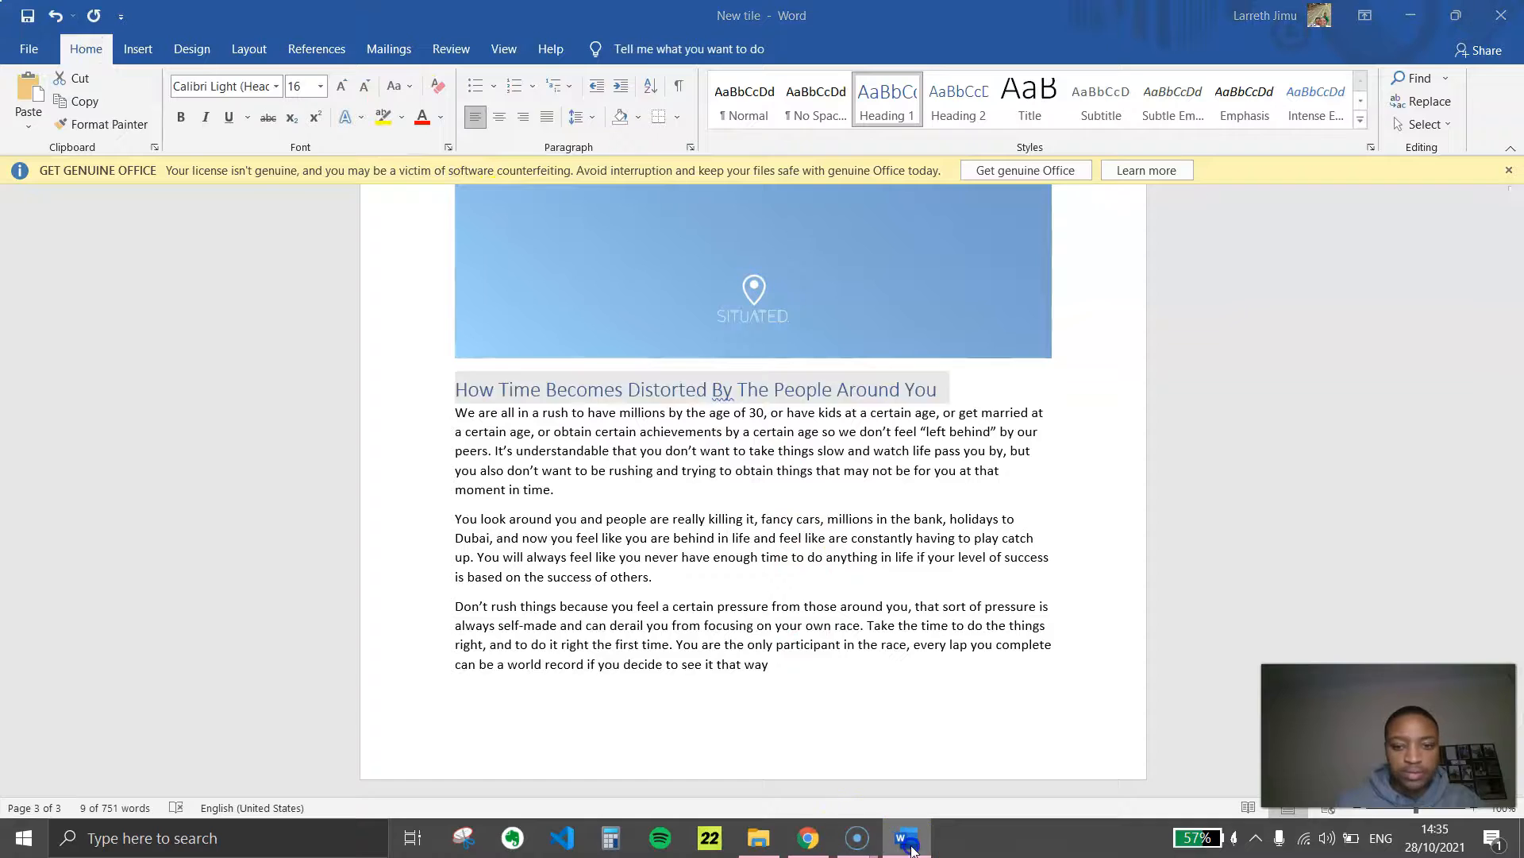
pyautogui.click(130, 351)
pyautogui.hotkey('ctrl', 'a')
pyautogui.hotkey('ctrl', 'v')
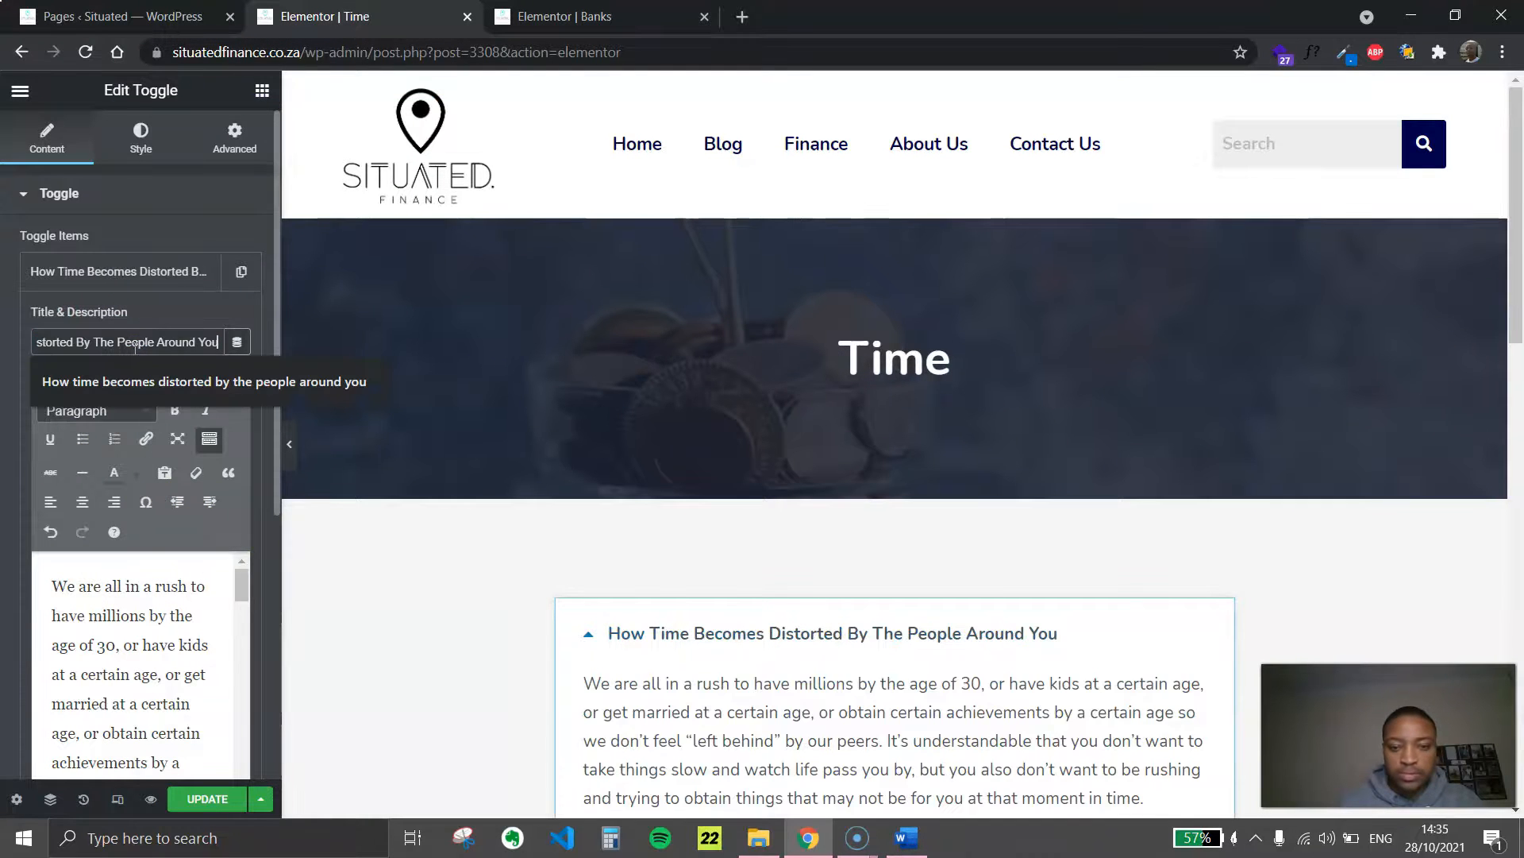
# Review the toggle text down to the Back To All button and update the Time page
pyautogui.scroll(-1, 645, 492)
pyautogui.scroll(-4, 644, 516)
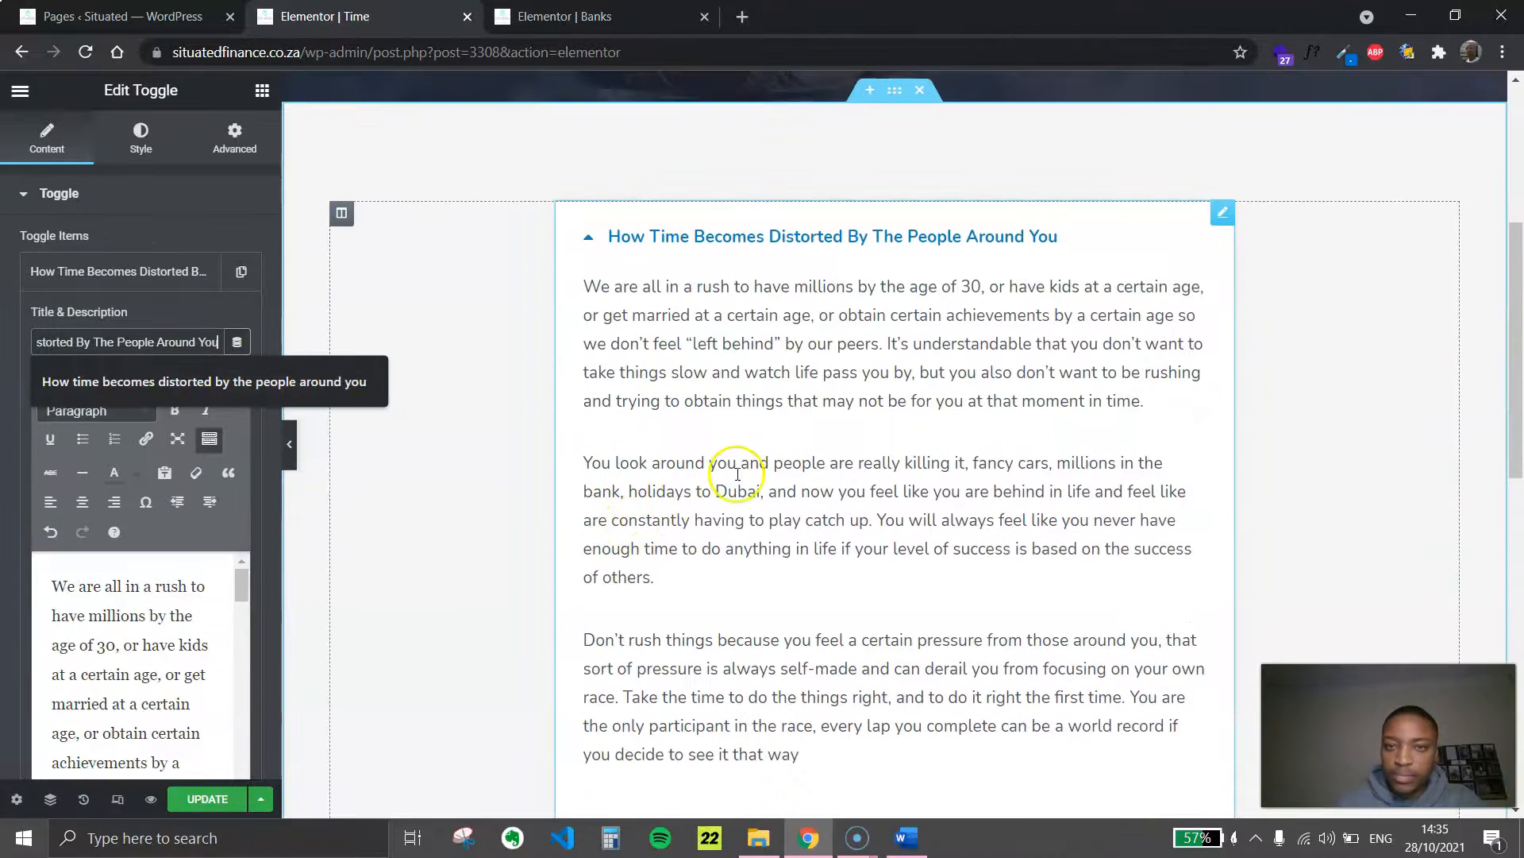
pyautogui.scroll(-4, 896, 459)
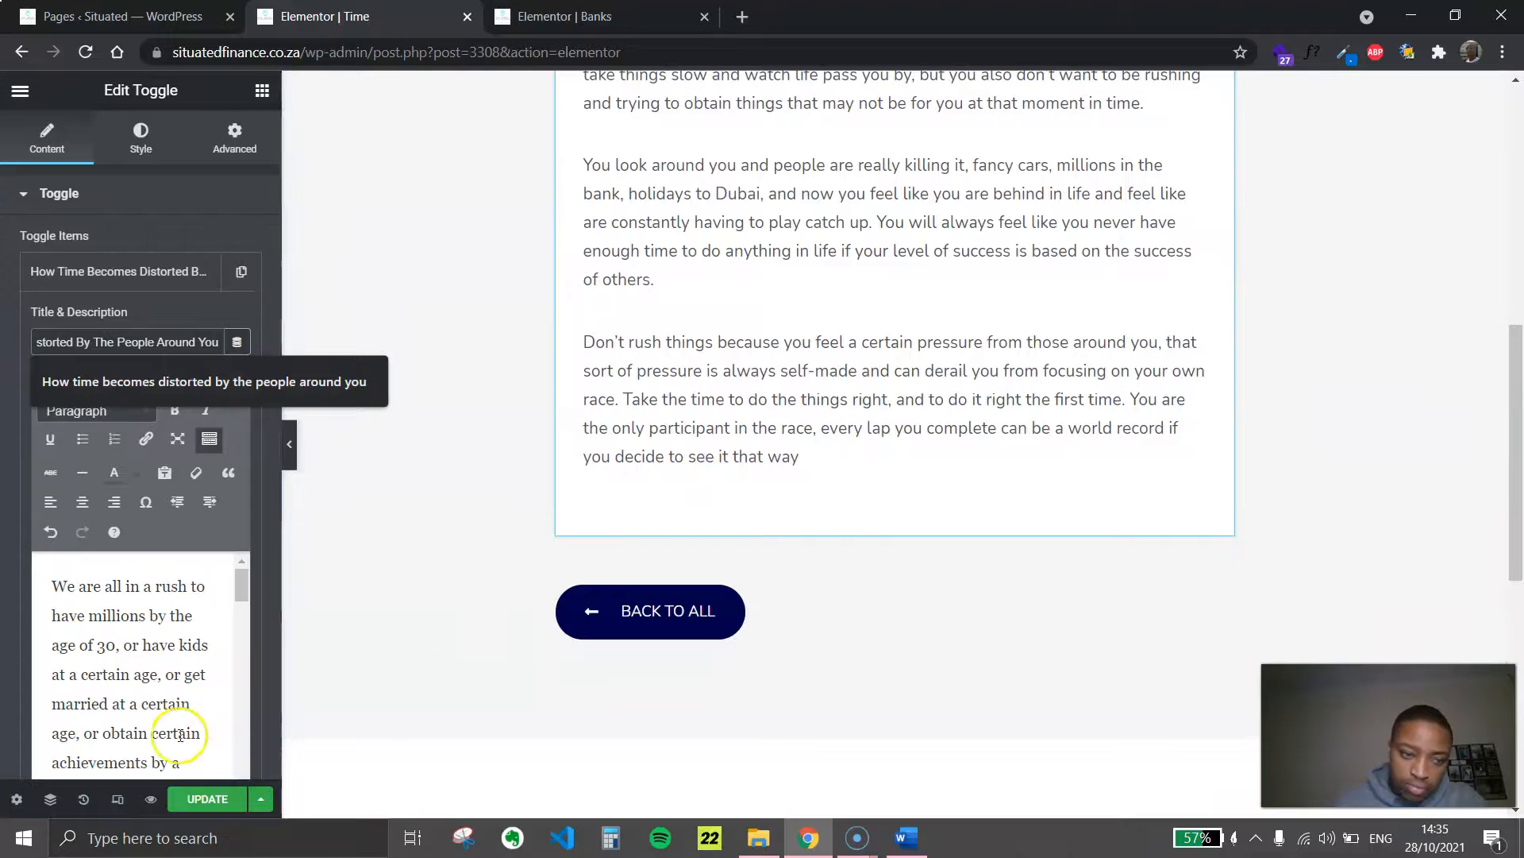
pyautogui.click(208, 799)
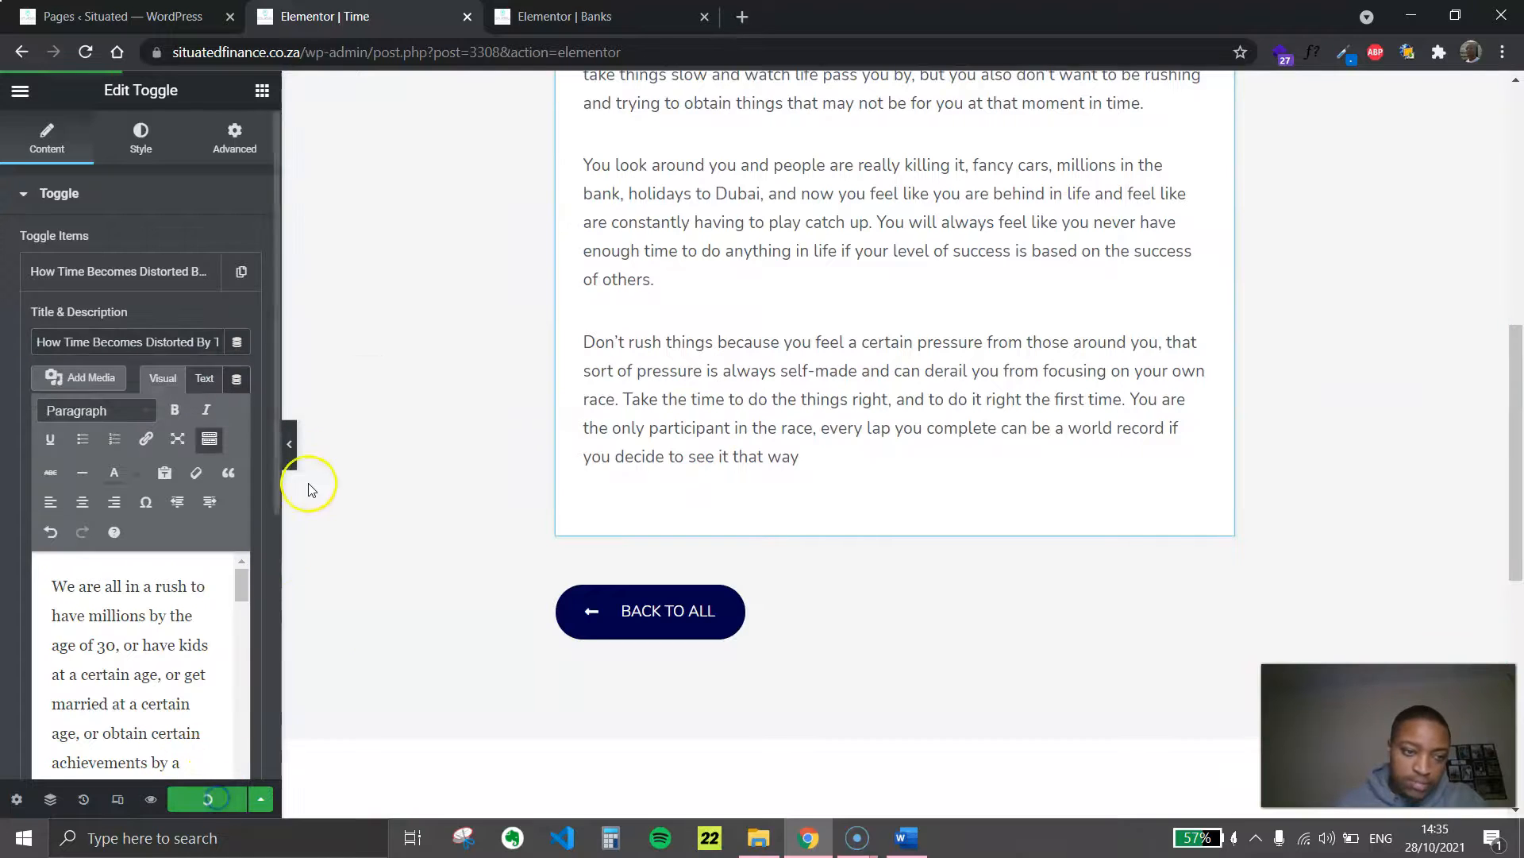
# Hide the editing panel and check the full-width Time page layout from the toggle text up to its header
pyautogui.click(290, 444)
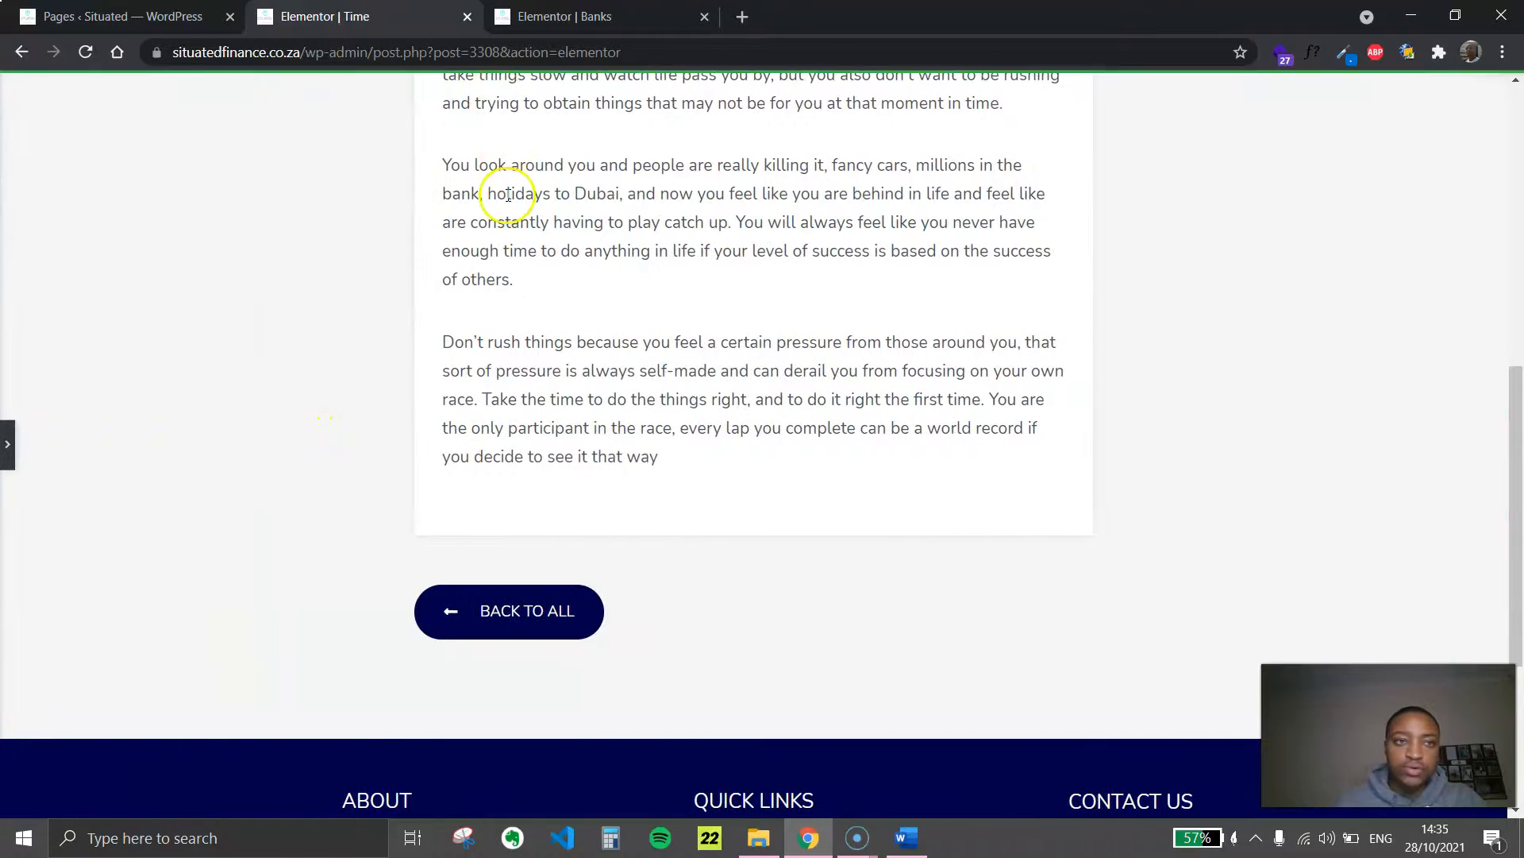
pyautogui.scroll(5, 429, 106)
pyautogui.scroll(4, 622, 473)
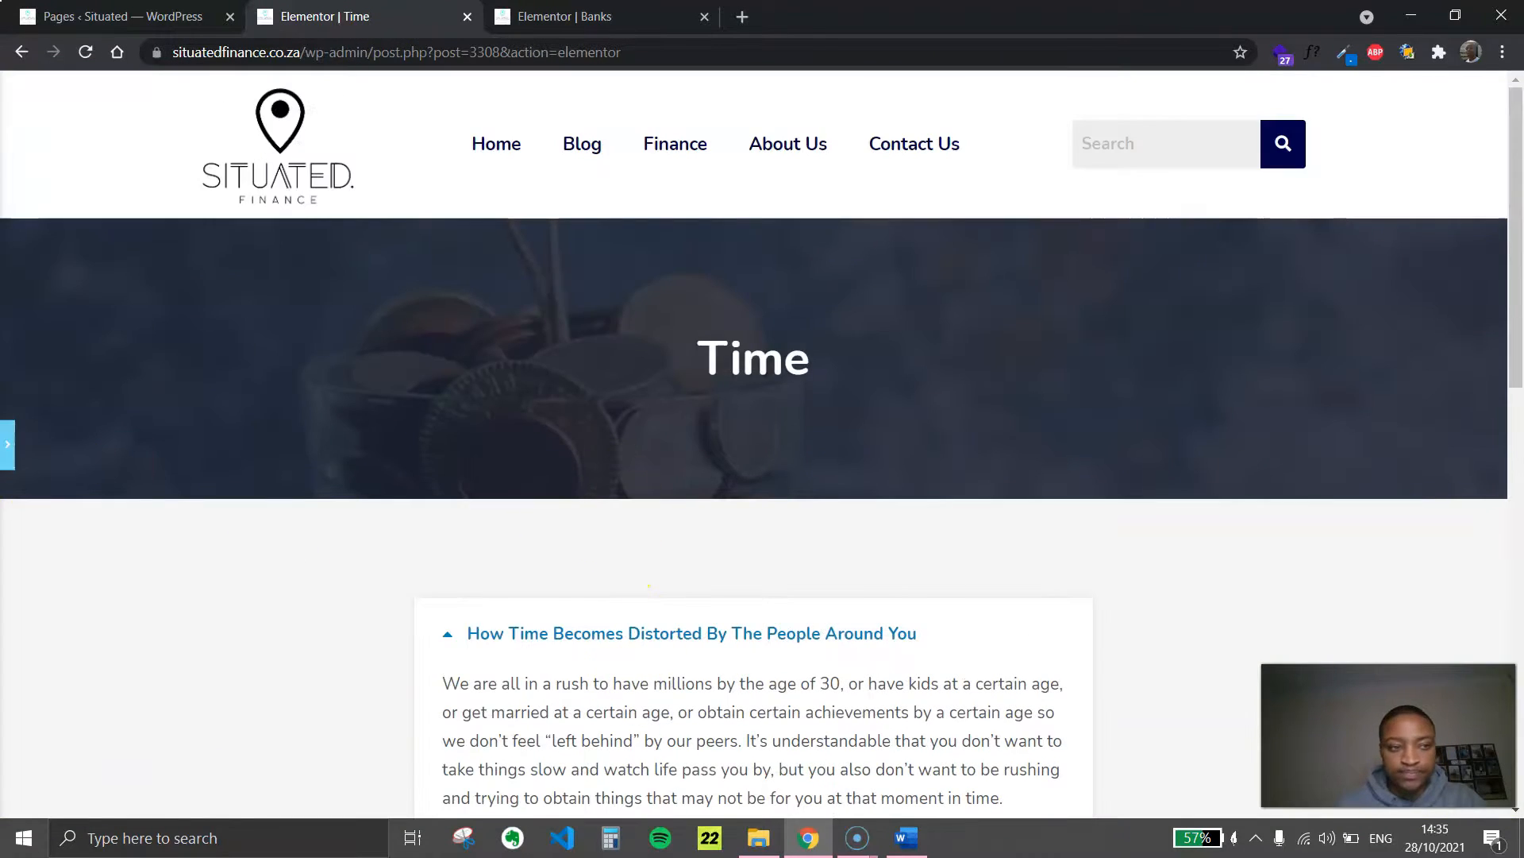
# Preview the Time page in a new tab and check its heading banner, collapsed toggle item and Back To All button
pyautogui.click(7, 444)
pyautogui.click(149, 804)
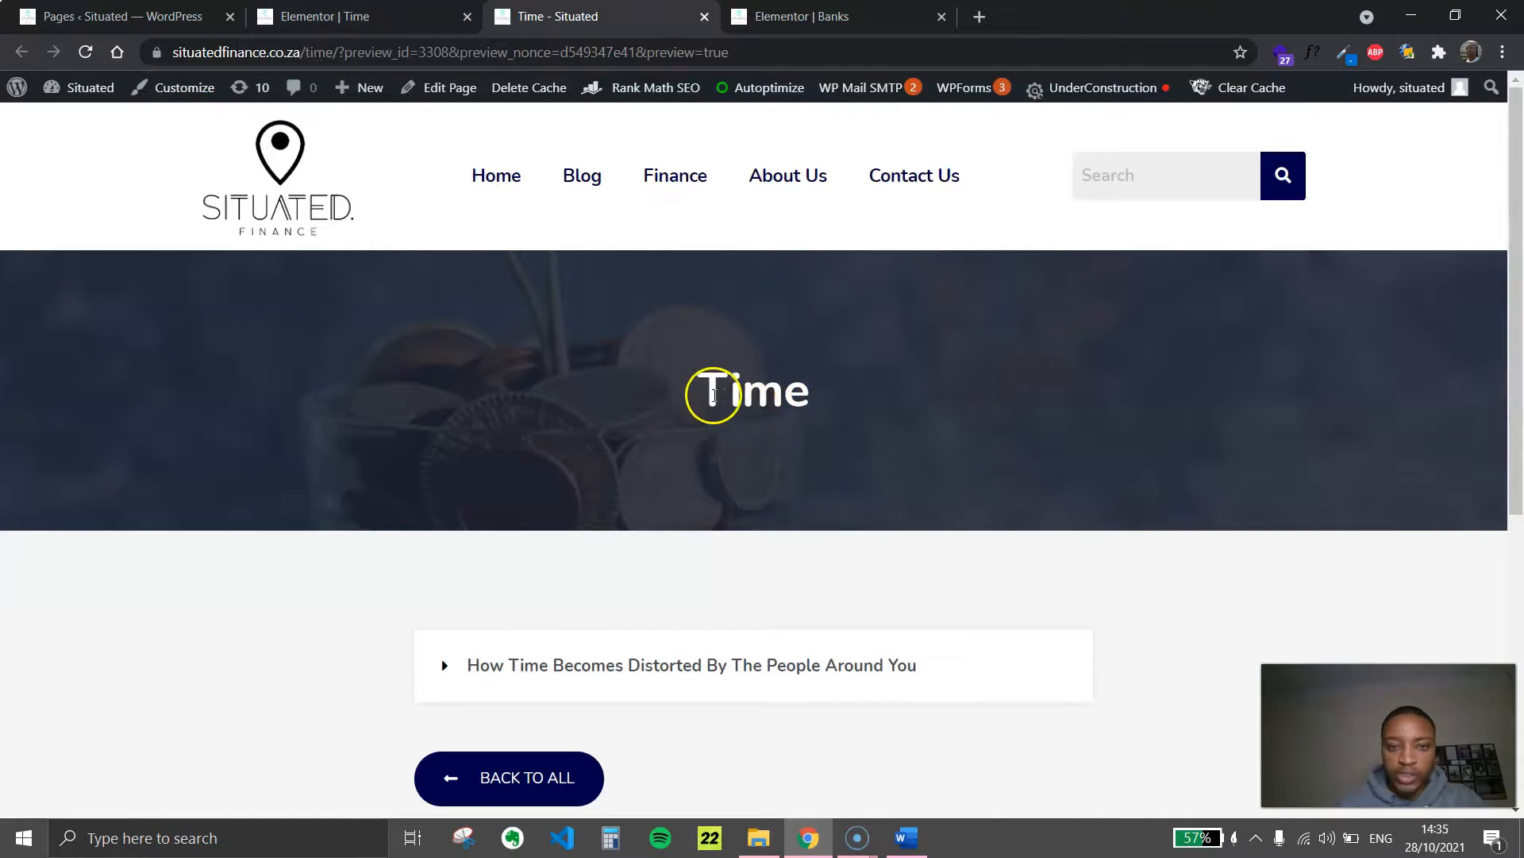
pyautogui.moveTo(714, 395); pyautogui.dragTo(824, 399)
pyautogui.click(826, 404)
pyautogui.scroll(-3, 558, 510)
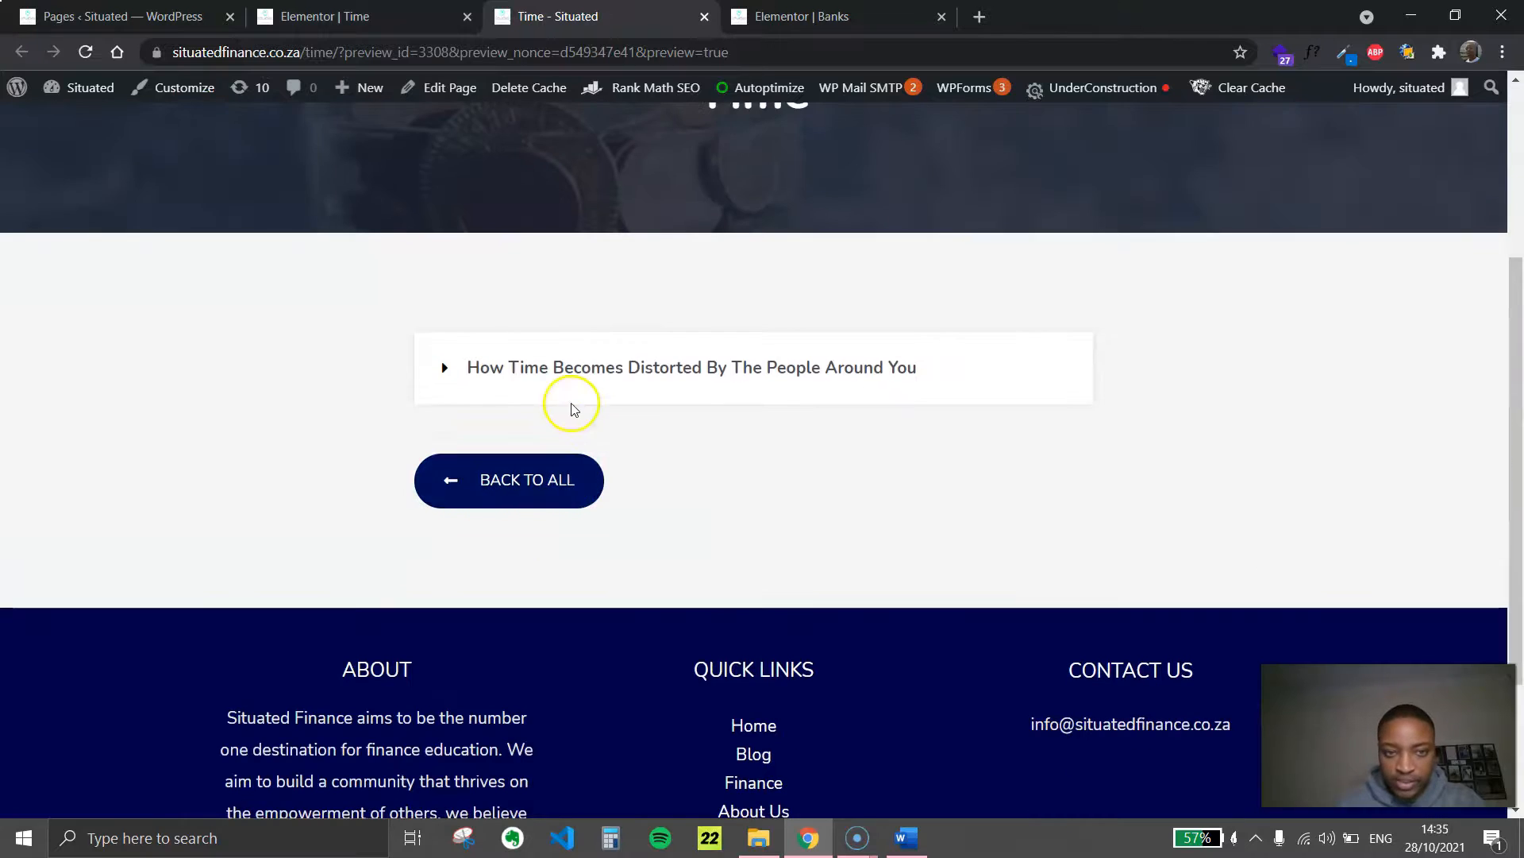
pyautogui.scroll(3, 540, 504)
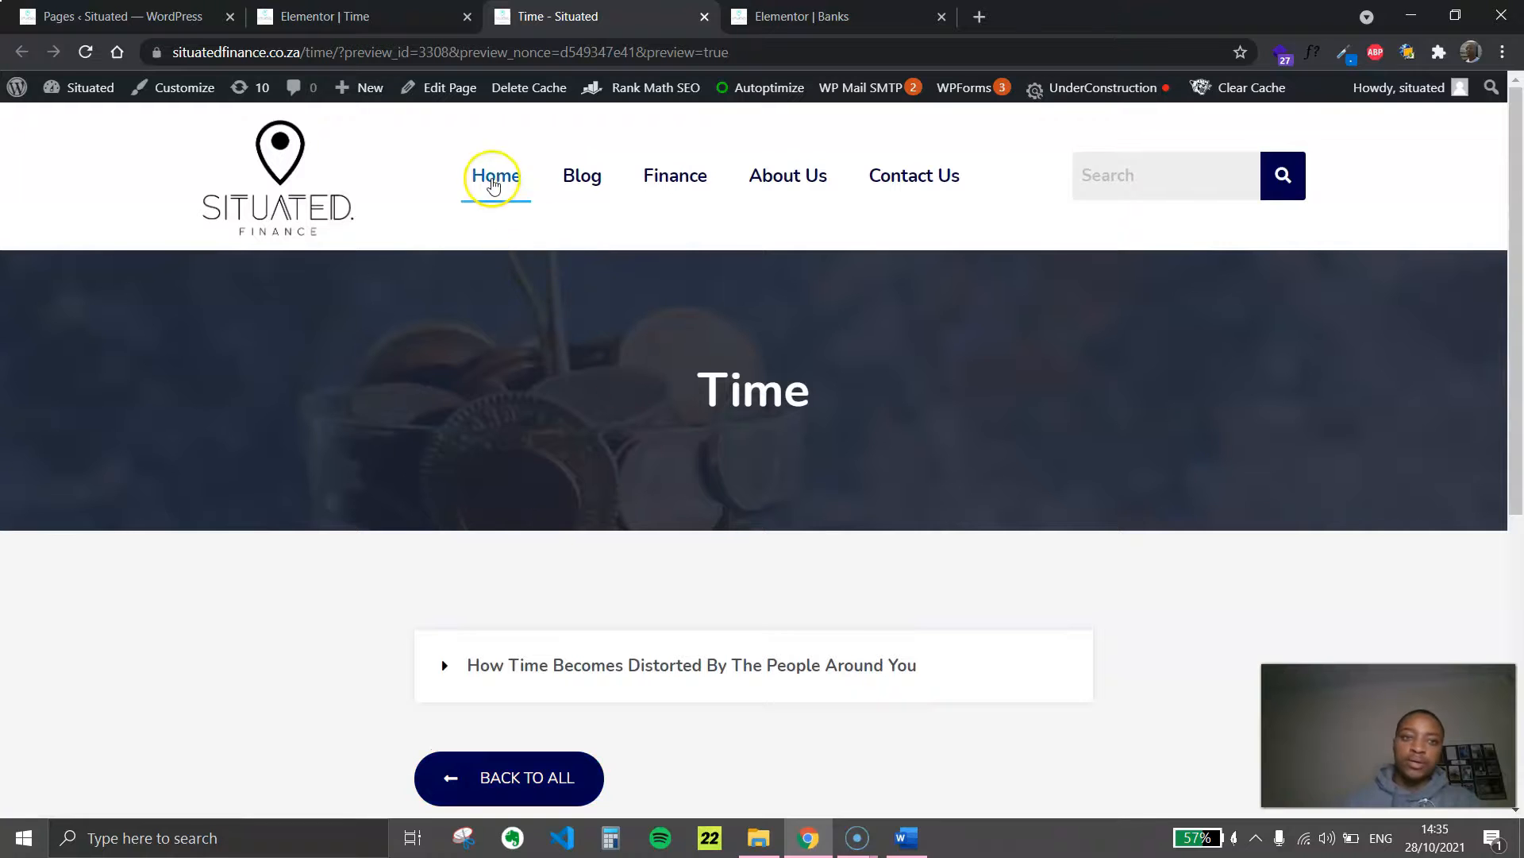
# Go to the site's home page and examine the Join Our Mailing List section with its email sign-up form
pyautogui.click(492, 181)
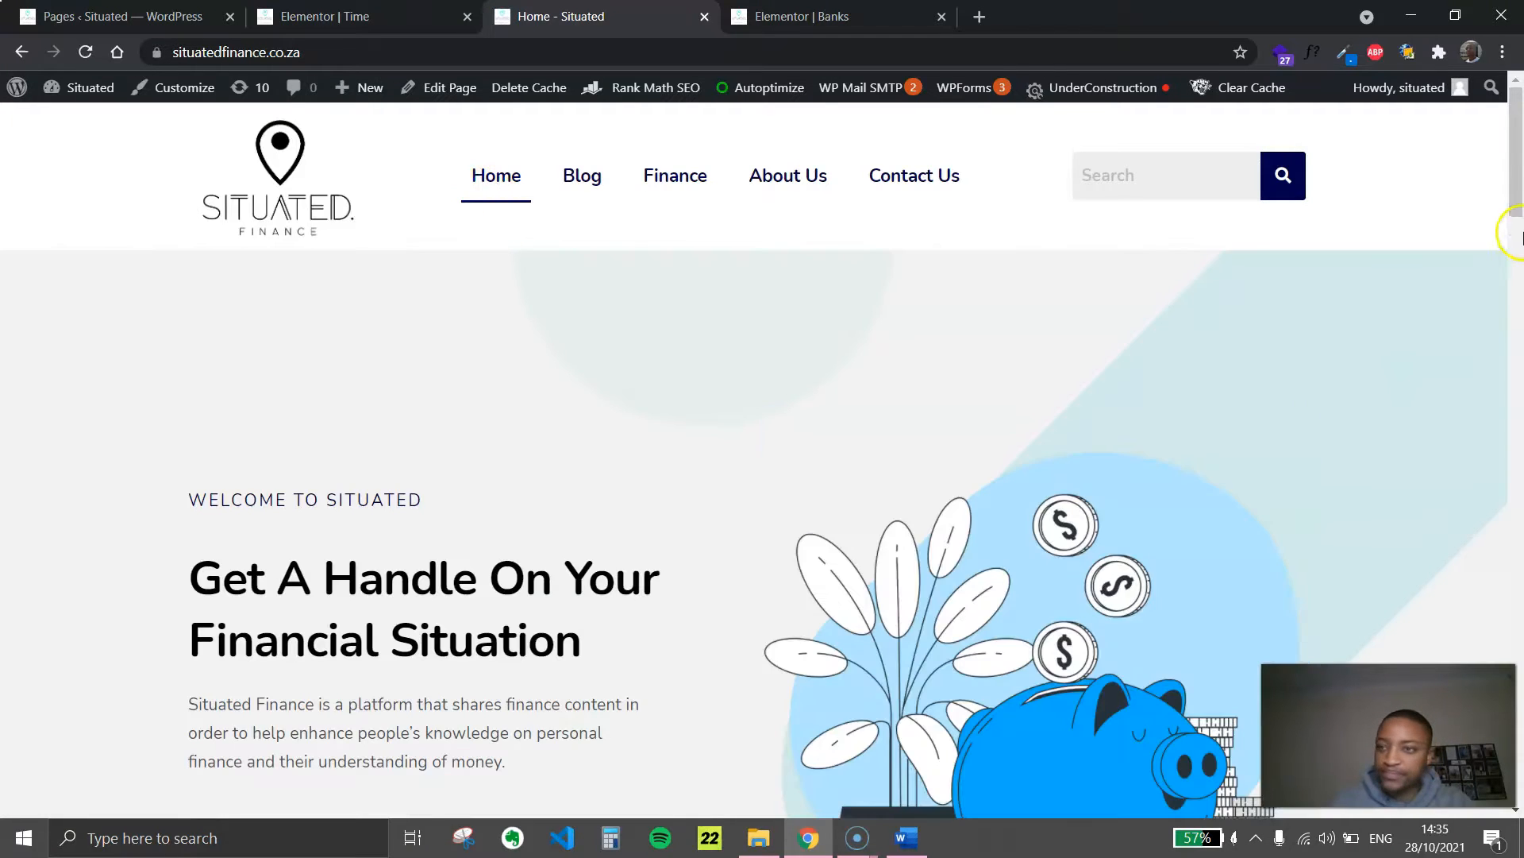
pyautogui.moveTo(1515, 228); pyautogui.dragTo(1518, 627)
pyautogui.click(830, 497)
pyautogui.click(827, 442)
pyautogui.click(825, 512)
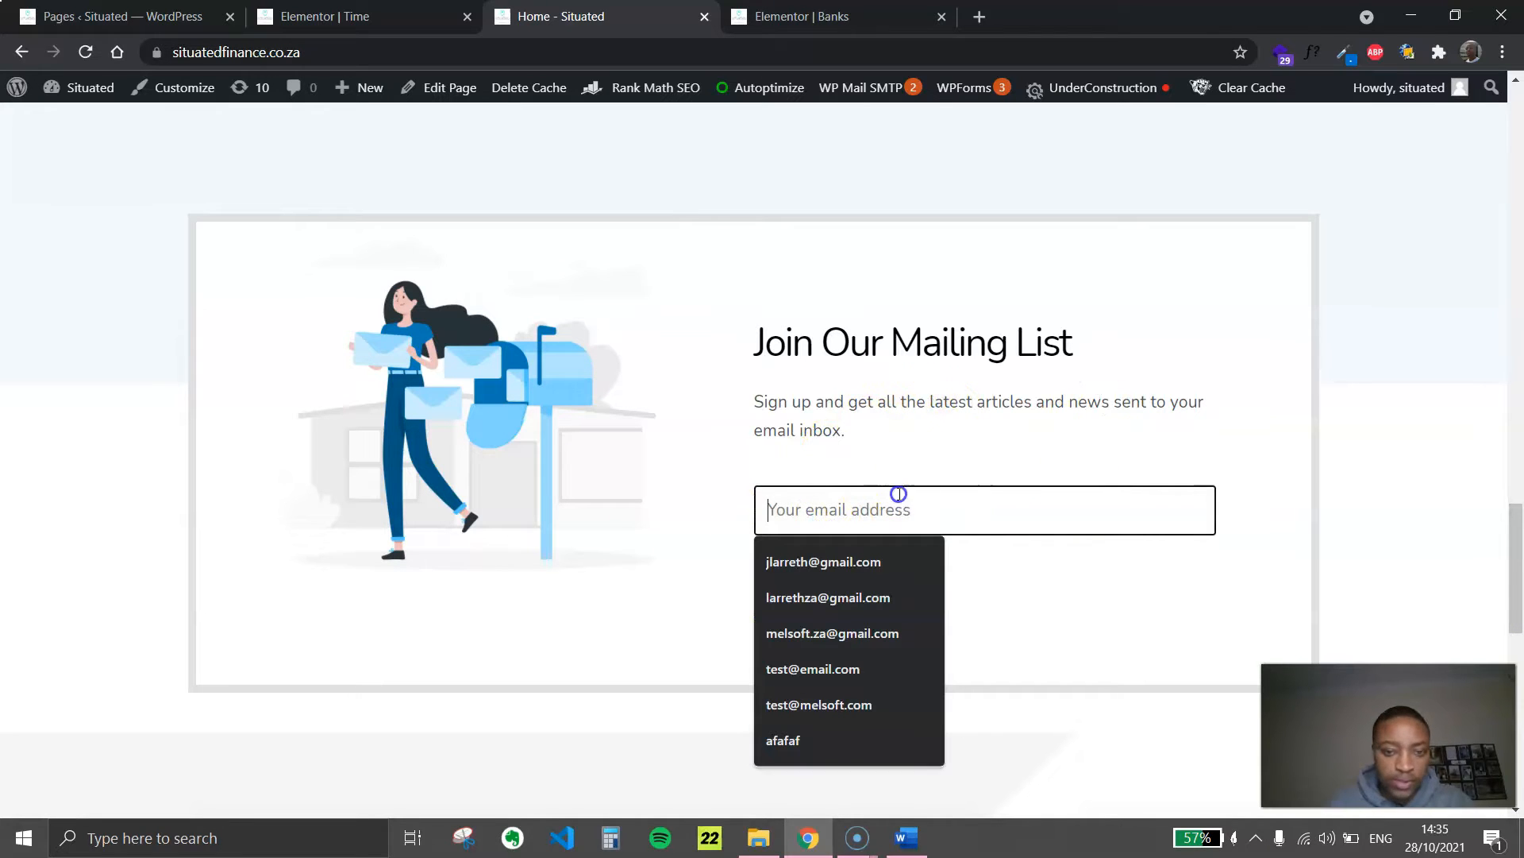
pyautogui.click(887, 464)
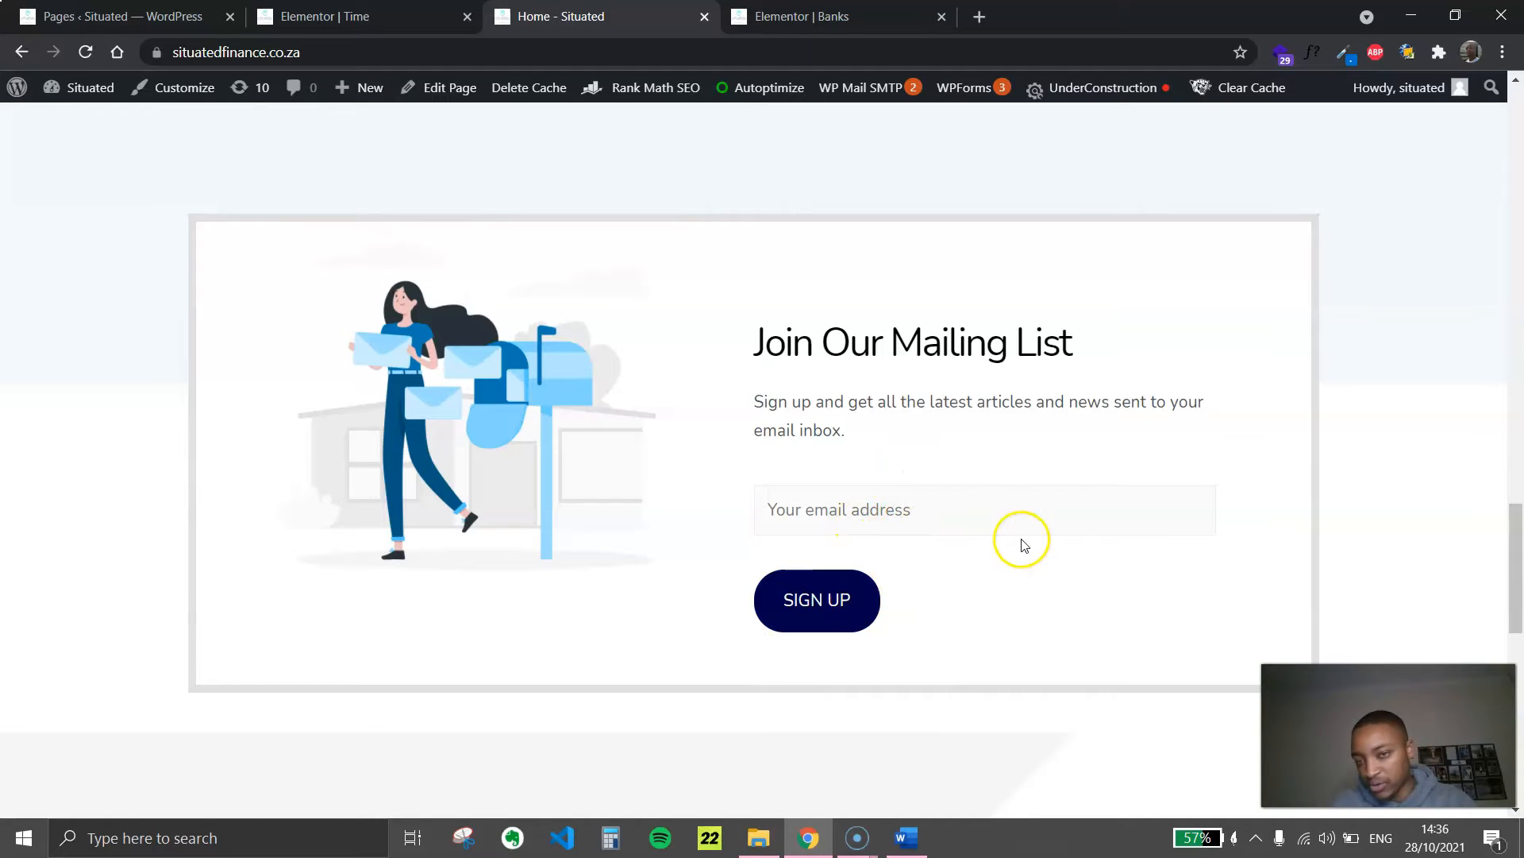
pyautogui.click(1047, 498)
pyautogui.click(1026, 467)
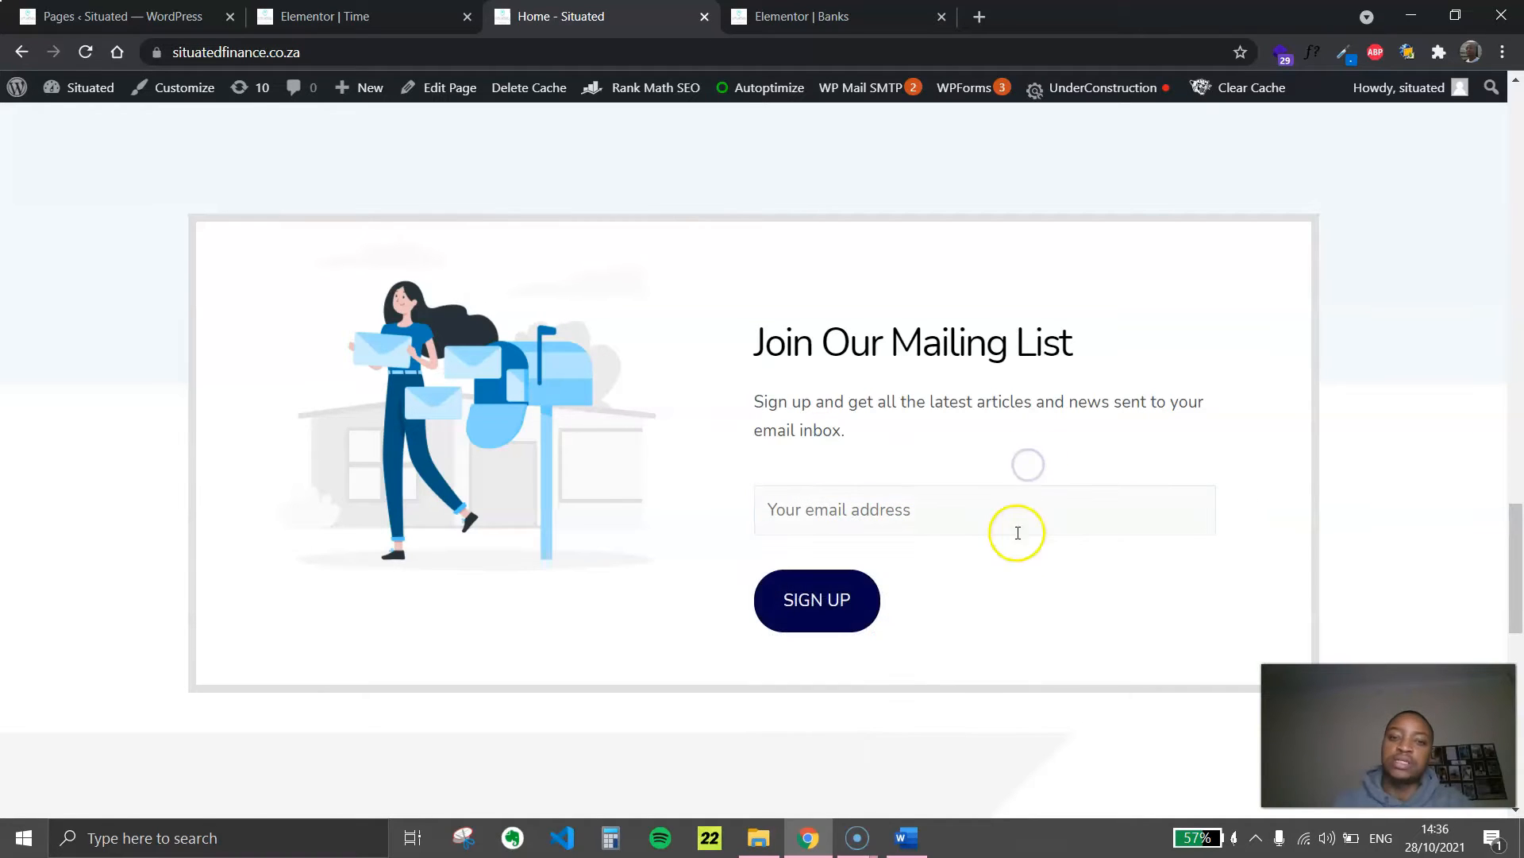
pyautogui.scroll(-6, 1270, 596)
pyautogui.scroll(12, 1075, 436)
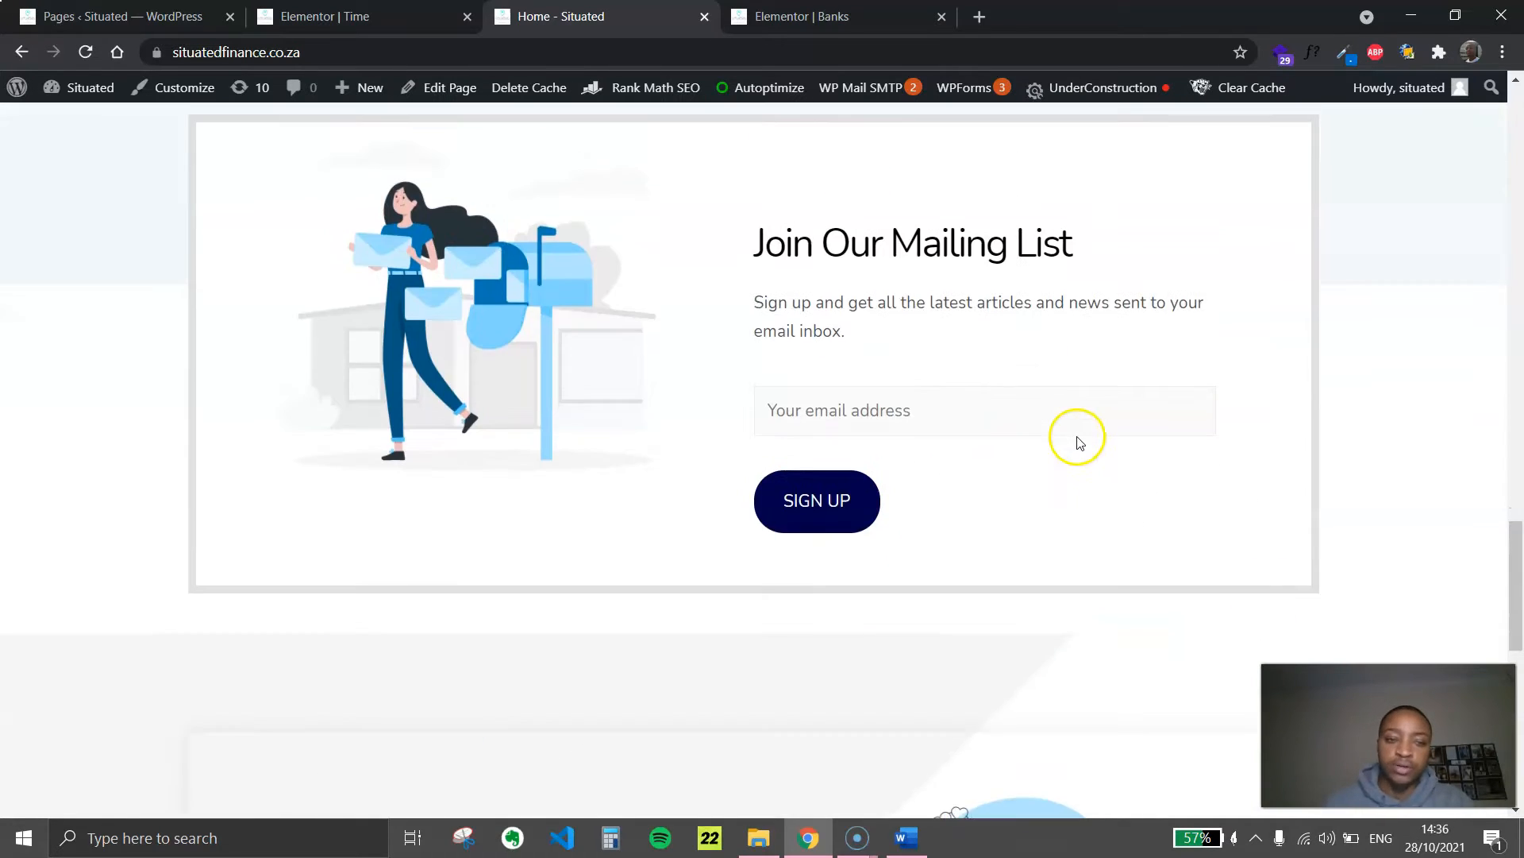
# Examine the Trending Categories section on the home page
pyautogui.scroll(3, 1075, 436)
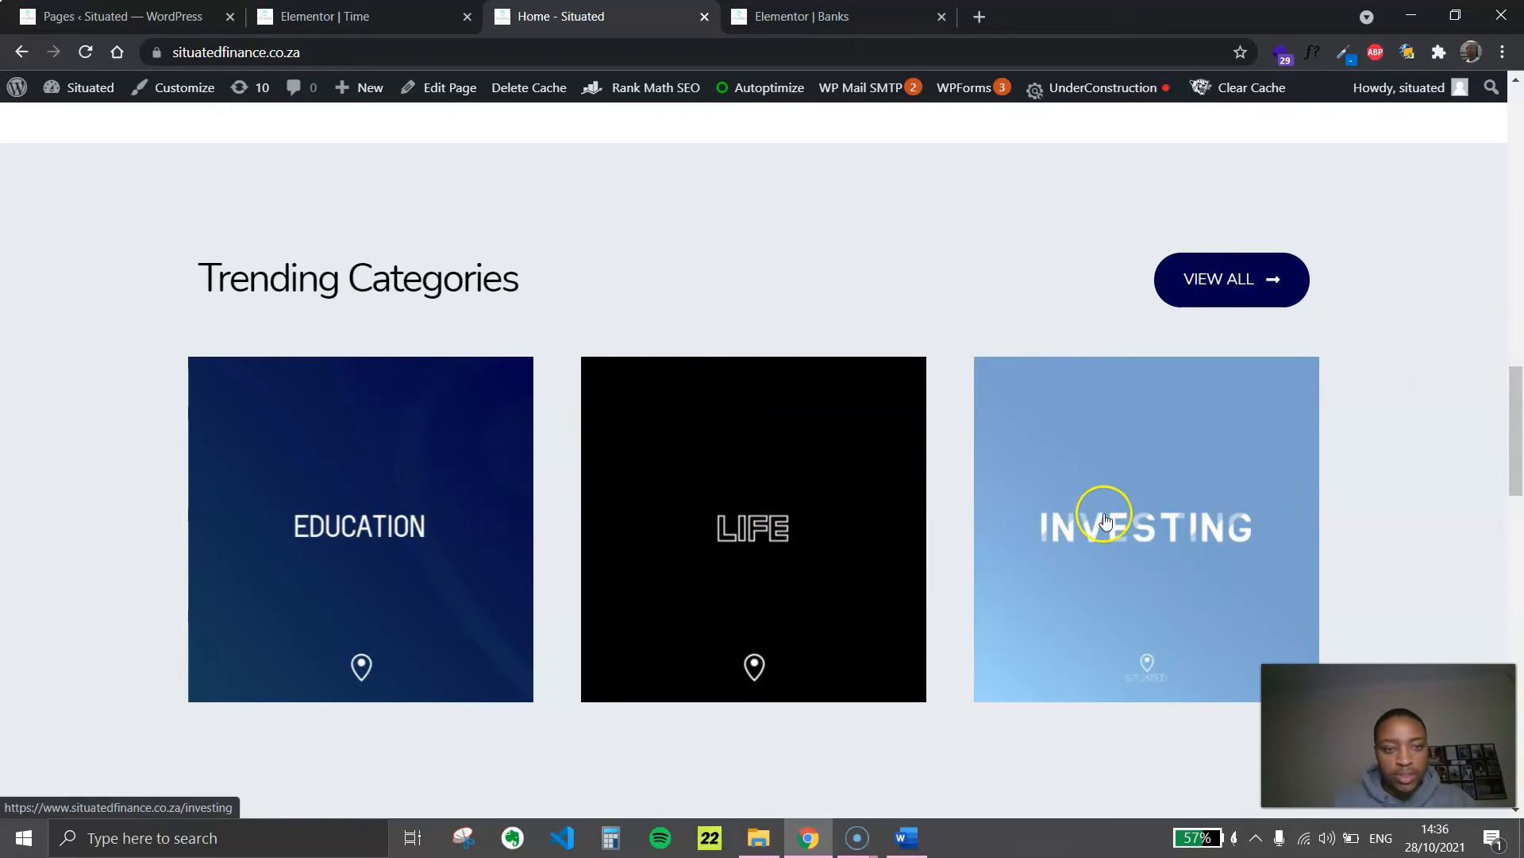
pyautogui.moveTo(198, 279); pyautogui.dragTo(545, 286)
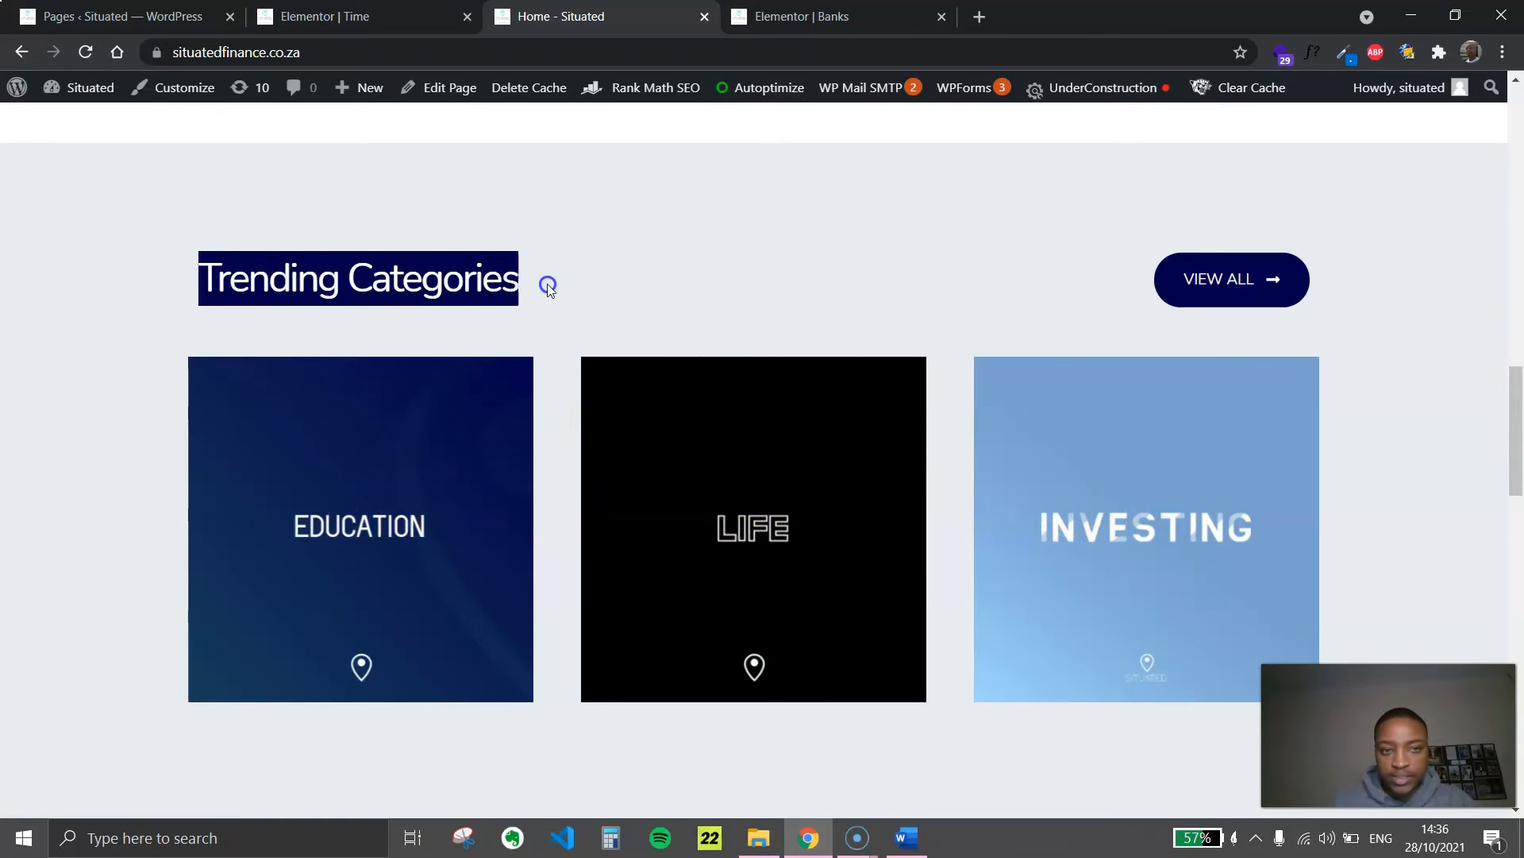
pyautogui.click(550, 286)
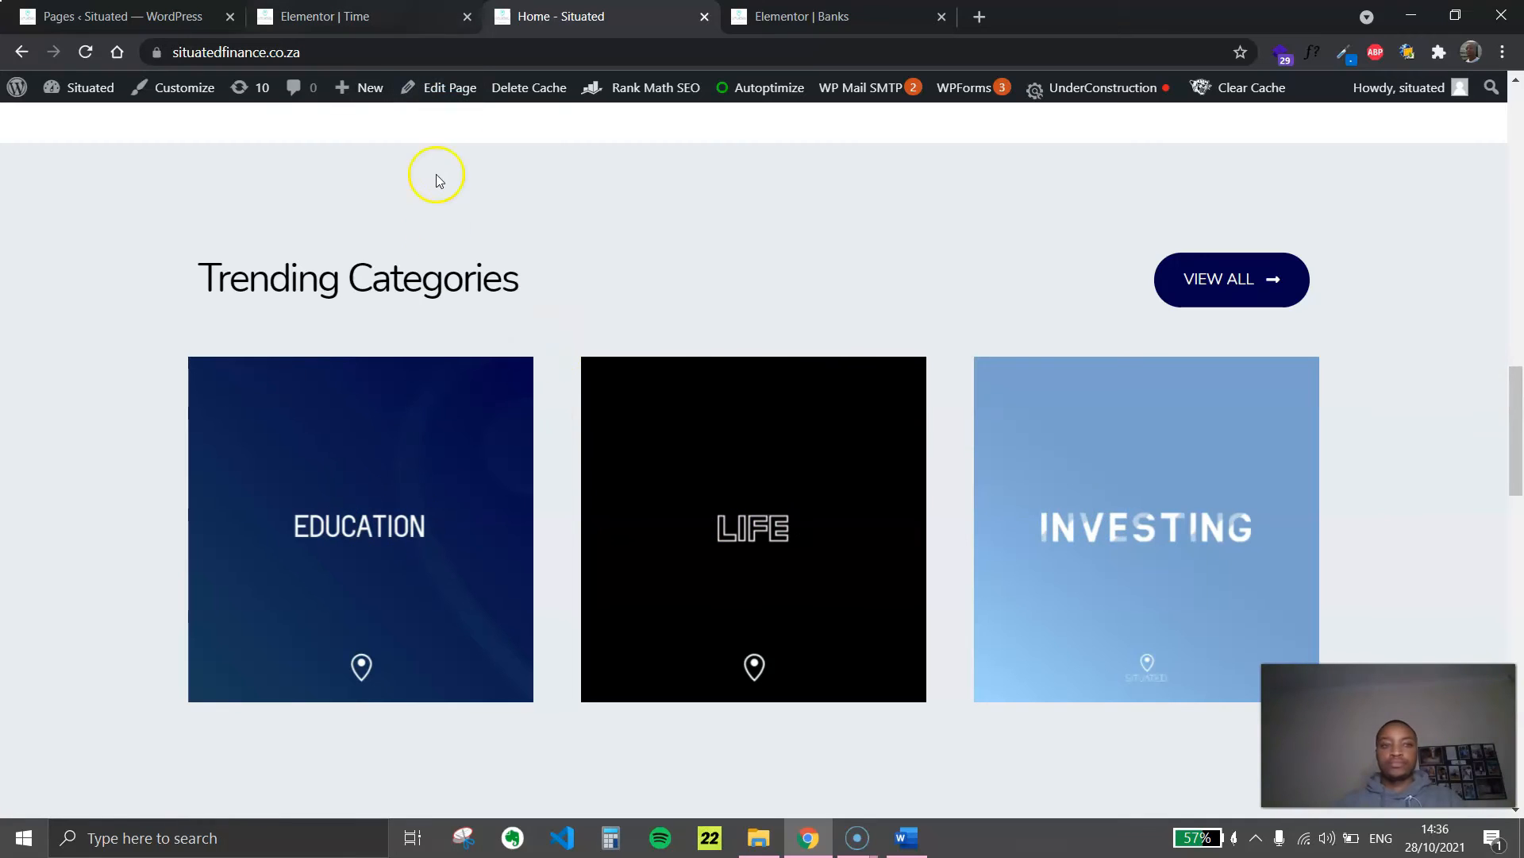